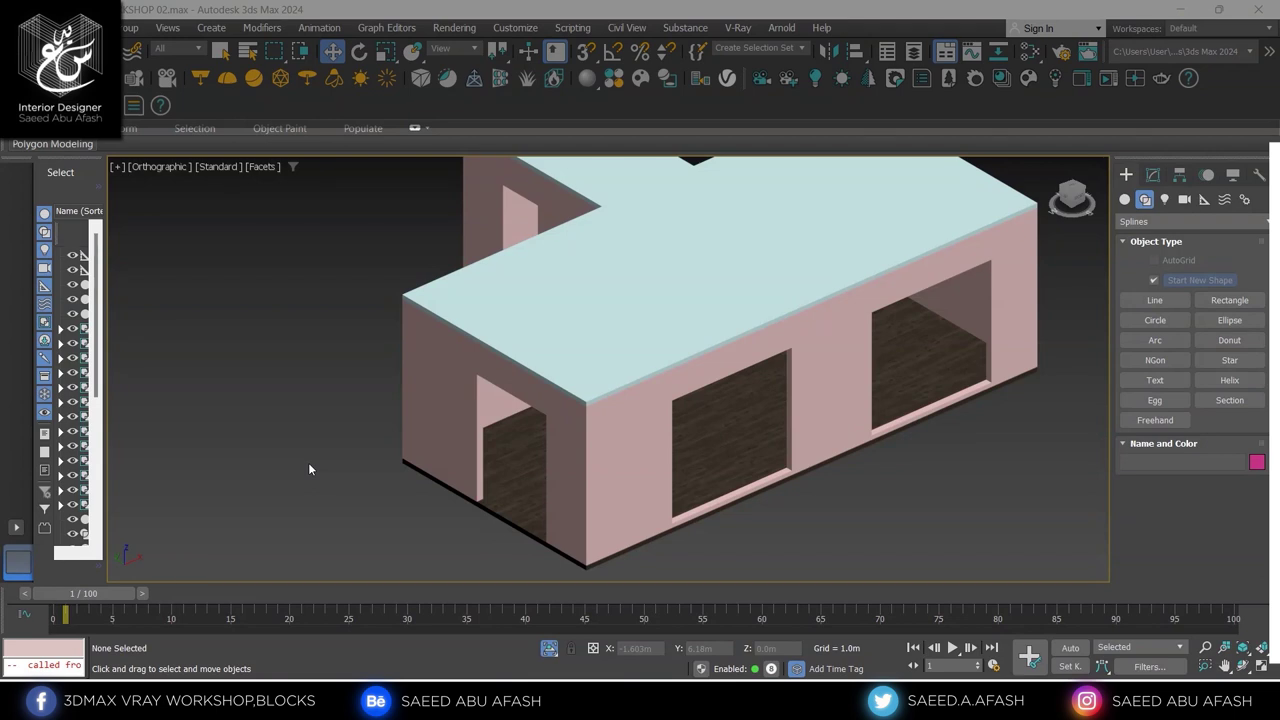
# Check the render settings, then select the walls object from the building front
pyautogui.click(1056, 54)
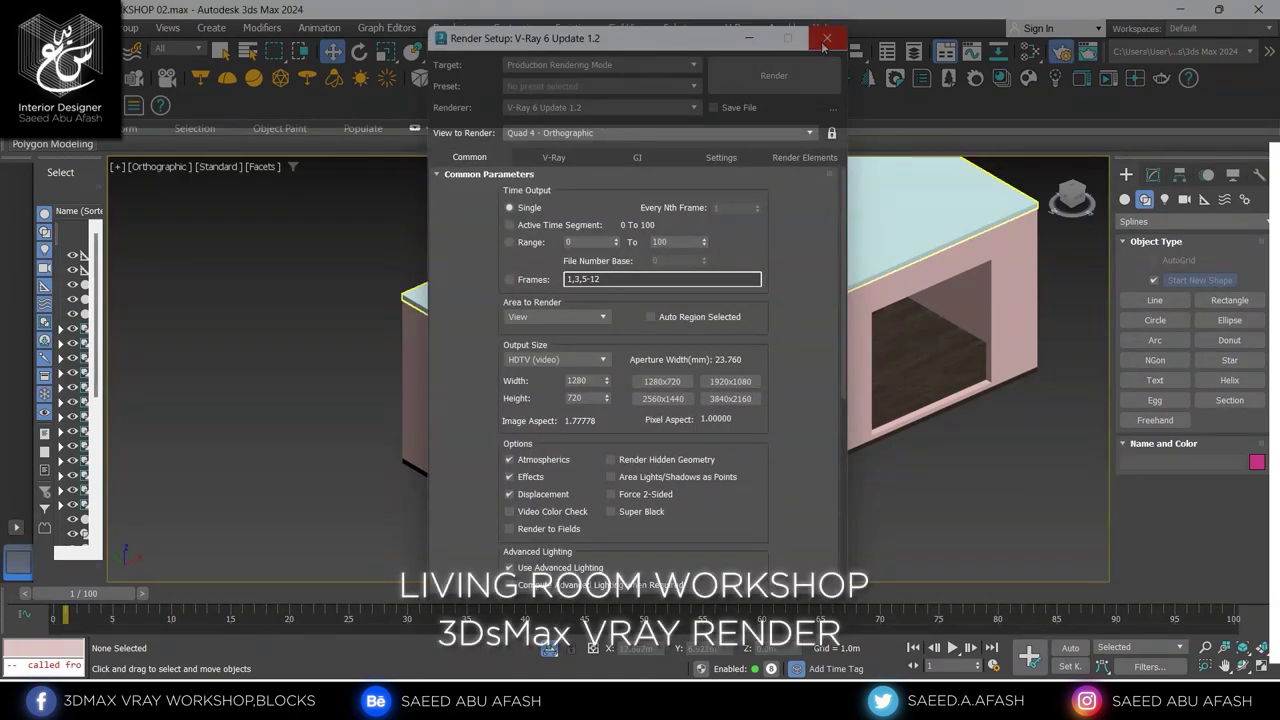
pyautogui.click(826, 40)
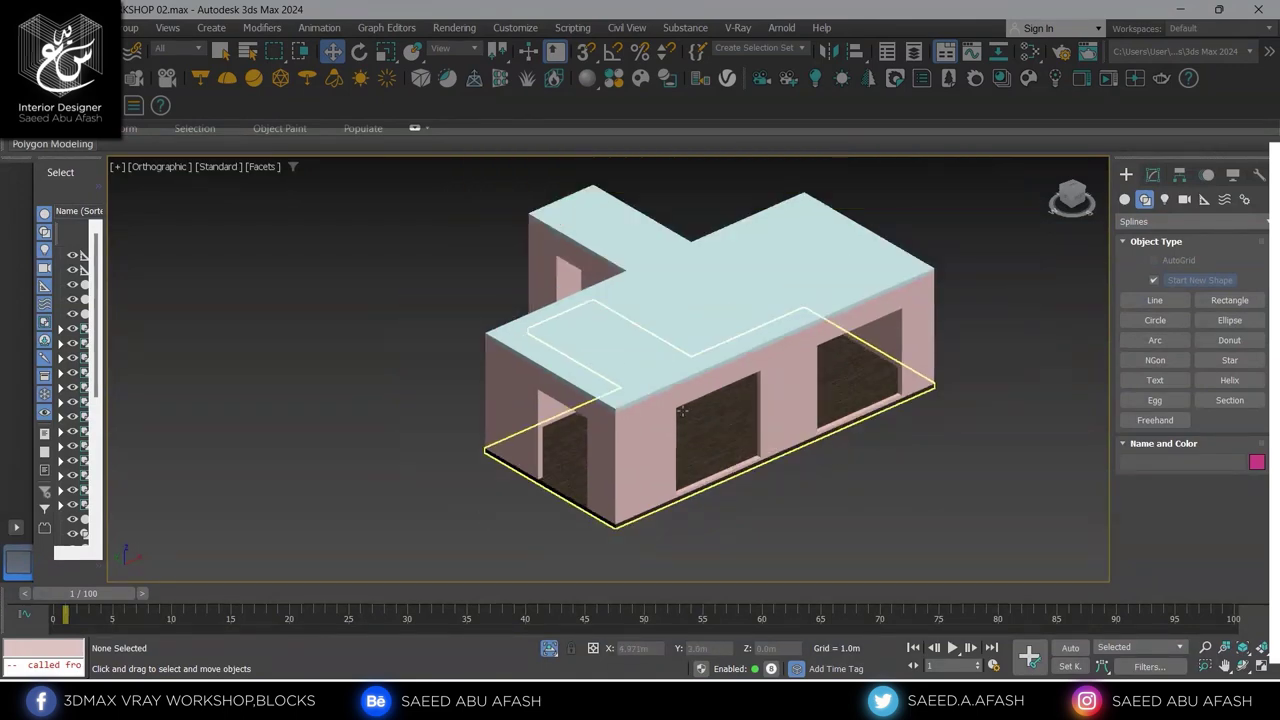
pyautogui.click(677, 351)
pyautogui.moveTo(666, 414)
pyautogui.keyDown('alt'); pyautogui.mouseDown(button='middle')
pyautogui.moveTo(757, 363)
pyautogui.moveTo(700, 420)
pyautogui.moveTo(503, 489)
pyautogui.moveTo(494, 520)
pyautogui.moveTo(603, 514)
pyautogui.mouseUp(button='middle'); pyautogui.keyUp('alt')
pyautogui.scroll(4, 700, 430)
pyautogui.click(699, 437)
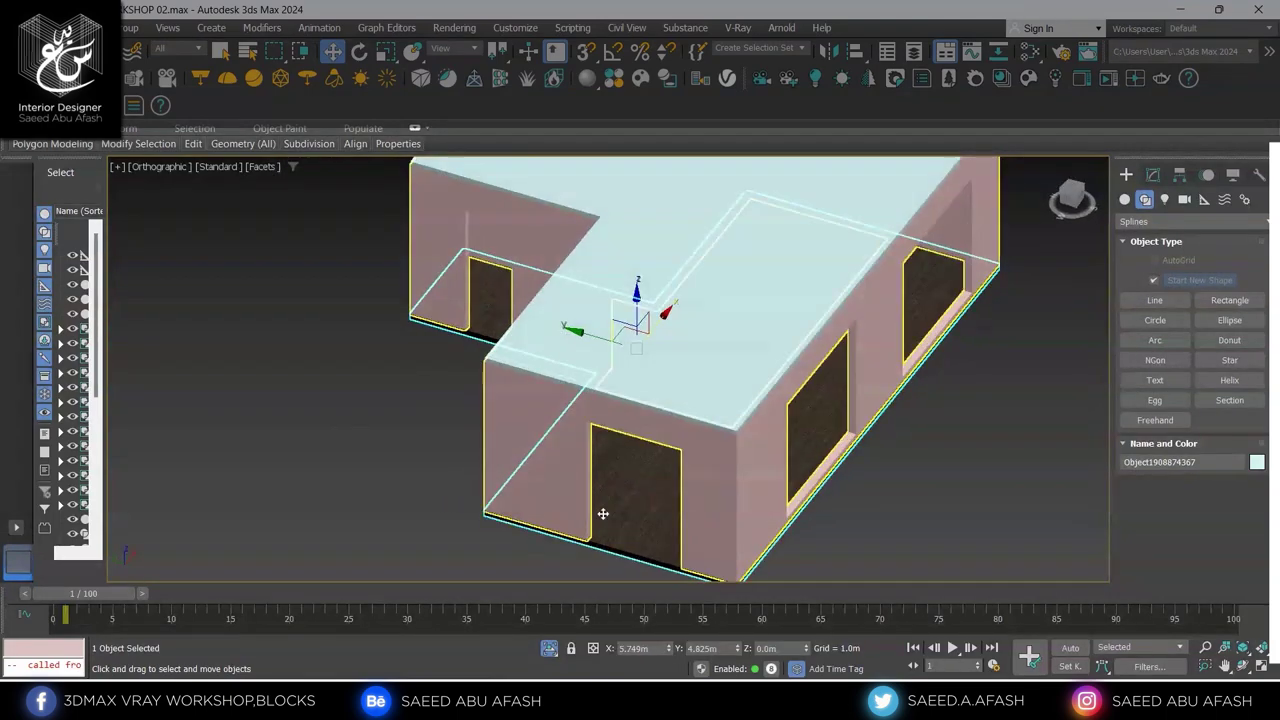
# Orbit around the house to inspect the two-door wall, the door opening and the roof corner
pyautogui.scroll(4, 603, 514)
pyautogui.moveTo(680, 488)
pyautogui.keyDown('alt'); pyautogui.mouseDown(button='middle')
pyautogui.moveTo(549, 480)
pyautogui.moveTo(614, 486)
pyautogui.mouseUp(button='middle'); pyautogui.keyUp('alt')
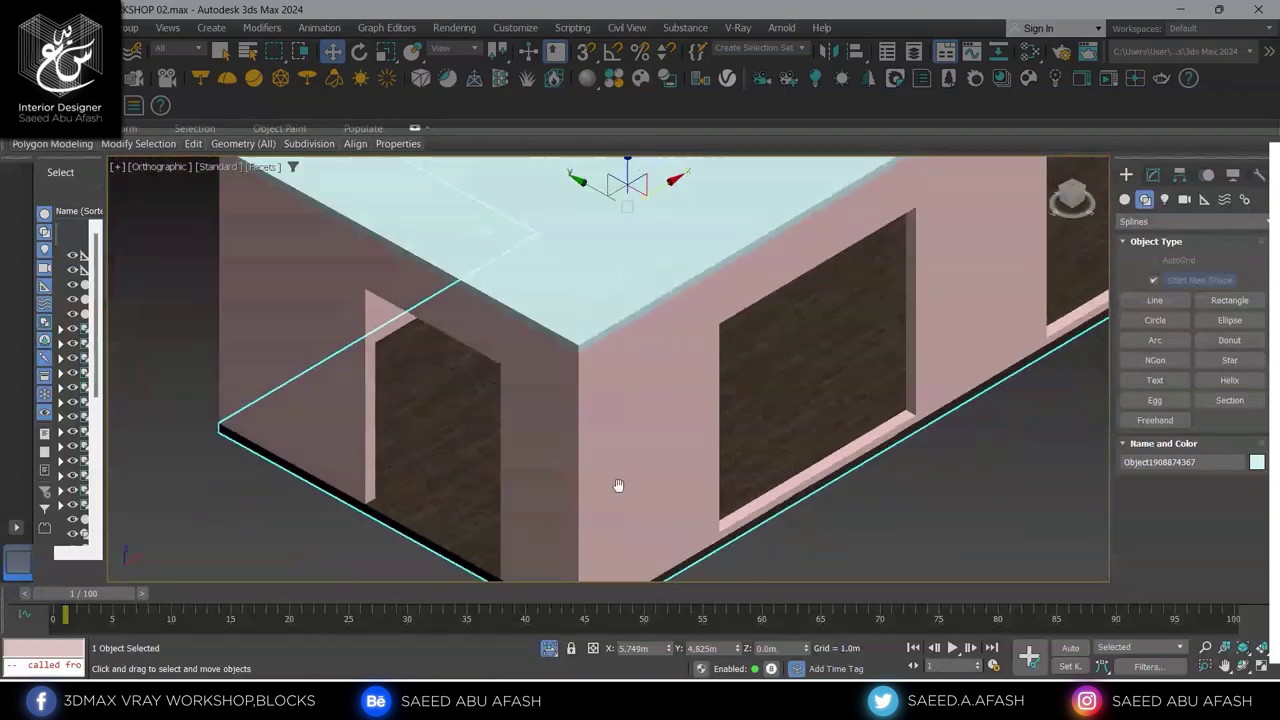
pyautogui.scroll(3, 469, 446)
pyautogui.scroll(3, 457, 437)
pyautogui.scroll(-5, 485, 447)
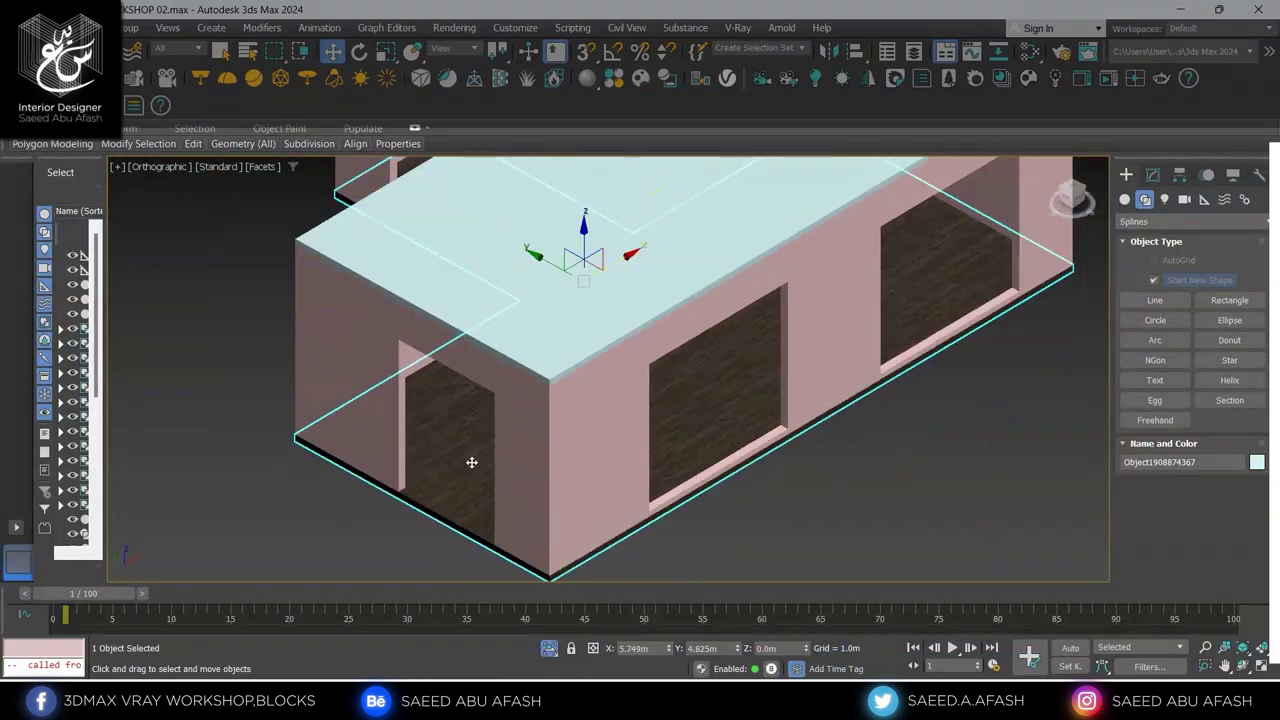
pyautogui.keyDown('alt'); pyautogui.moveTo(471, 463); pyautogui.dragTo(443, 463, button='middle'); pyautogui.keyUp('alt')
pyautogui.scroll(4, 580, 451)
pyautogui.scroll(1, 722, 396)
pyautogui.keyDown('alt'); pyautogui.moveTo(722, 396); pyautogui.dragTo(637, 457, button='middle'); pyautogui.keyUp('alt')
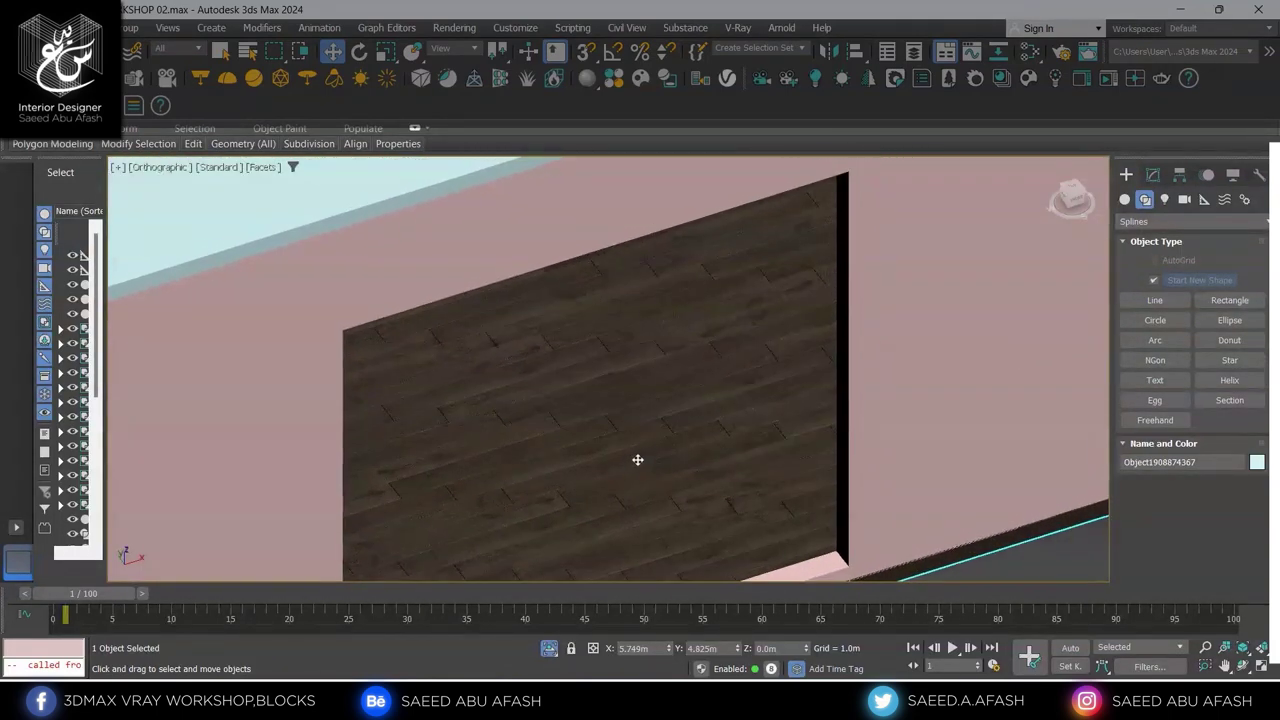
pyautogui.scroll(-4, 618, 452)
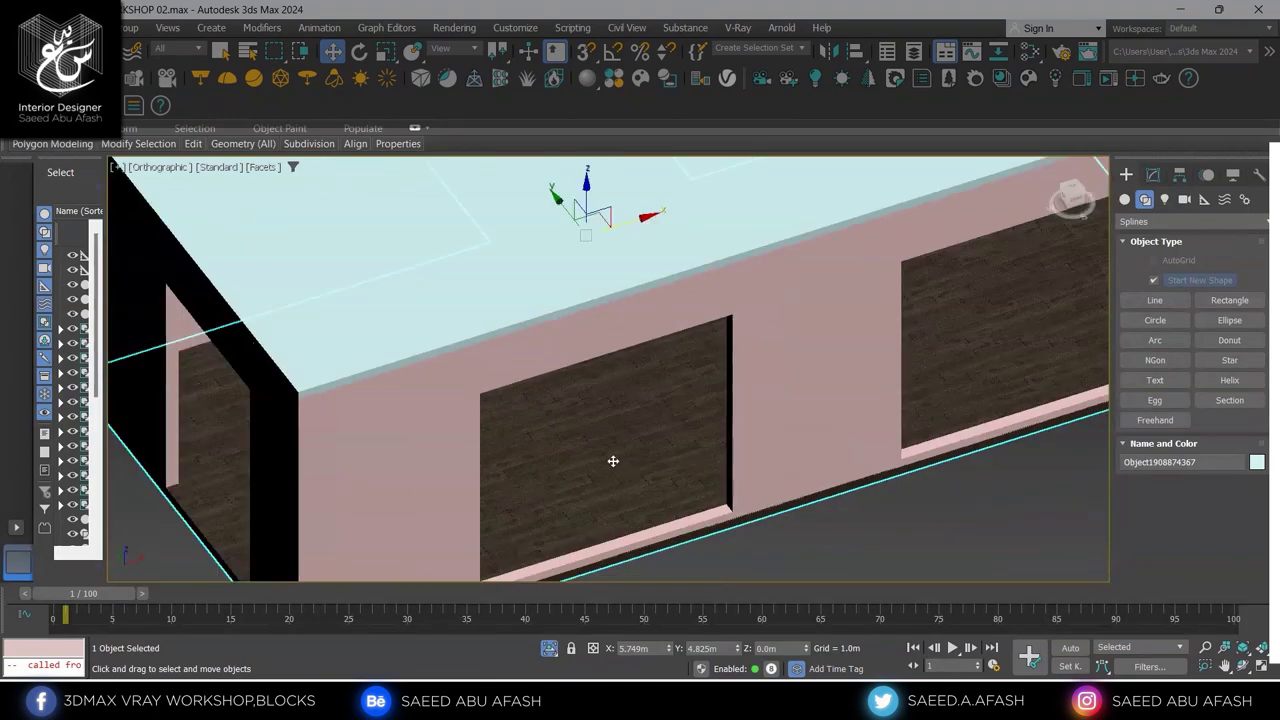
pyautogui.scroll(-2, 617, 463)
pyautogui.moveTo(617, 463)
pyautogui.keyDown('alt'); pyautogui.mouseDown(button='middle')
pyautogui.moveTo(660, 440)
pyautogui.moveTo(657, 457)
pyautogui.moveTo(709, 445)
pyautogui.moveTo(640, 463)
pyautogui.mouseUp(button='middle'); pyautogui.keyUp('alt')
pyautogui.scroll(4, 673, 421)
pyautogui.scroll(-2, 673, 421)
pyautogui.scroll(-3, 660, 434)
pyautogui.scroll(3, 709, 445)
pyautogui.scroll(5, 623, 376)
# Select the wall shell object rather than the roof slab
pyautogui.click(618, 373)
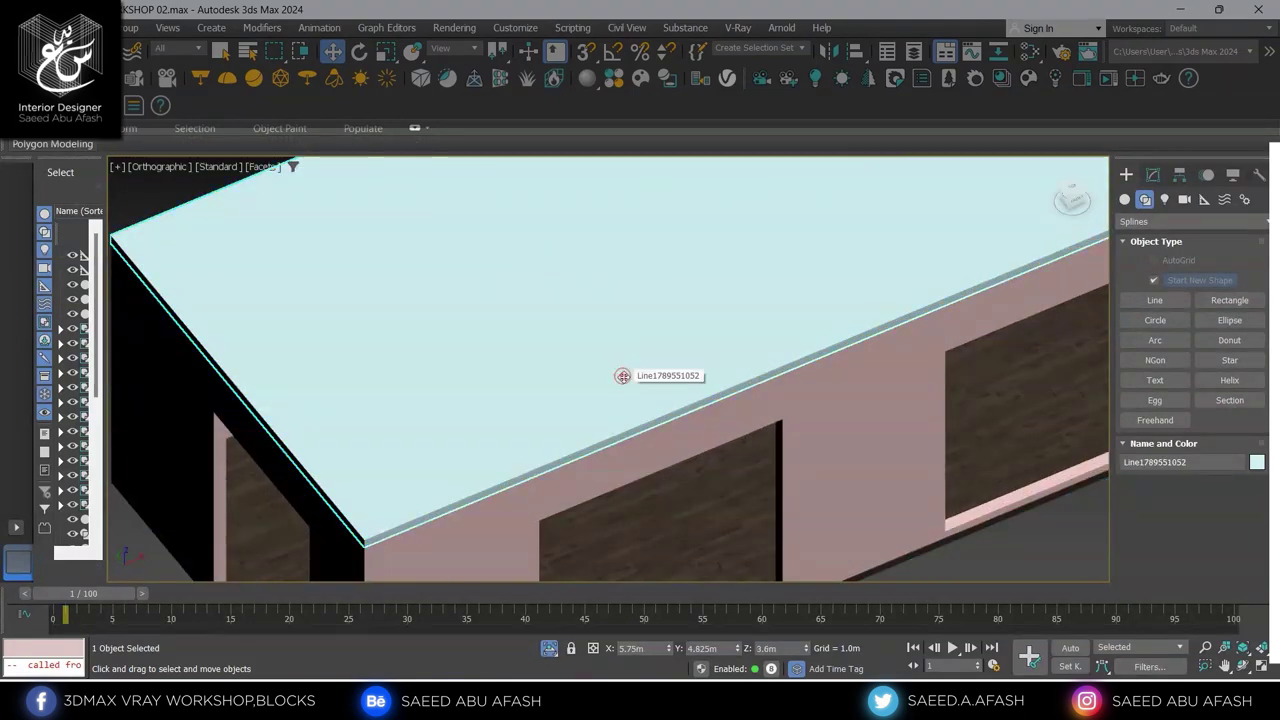
pyautogui.scroll(-5, 609, 371)
pyautogui.keyDown('alt'); pyautogui.moveTo(609, 371); pyautogui.dragTo(600, 349, button='middle'); pyautogui.keyUp('alt')
pyautogui.scroll(5, 598, 352)
pyautogui.scroll(-5, 604, 406)
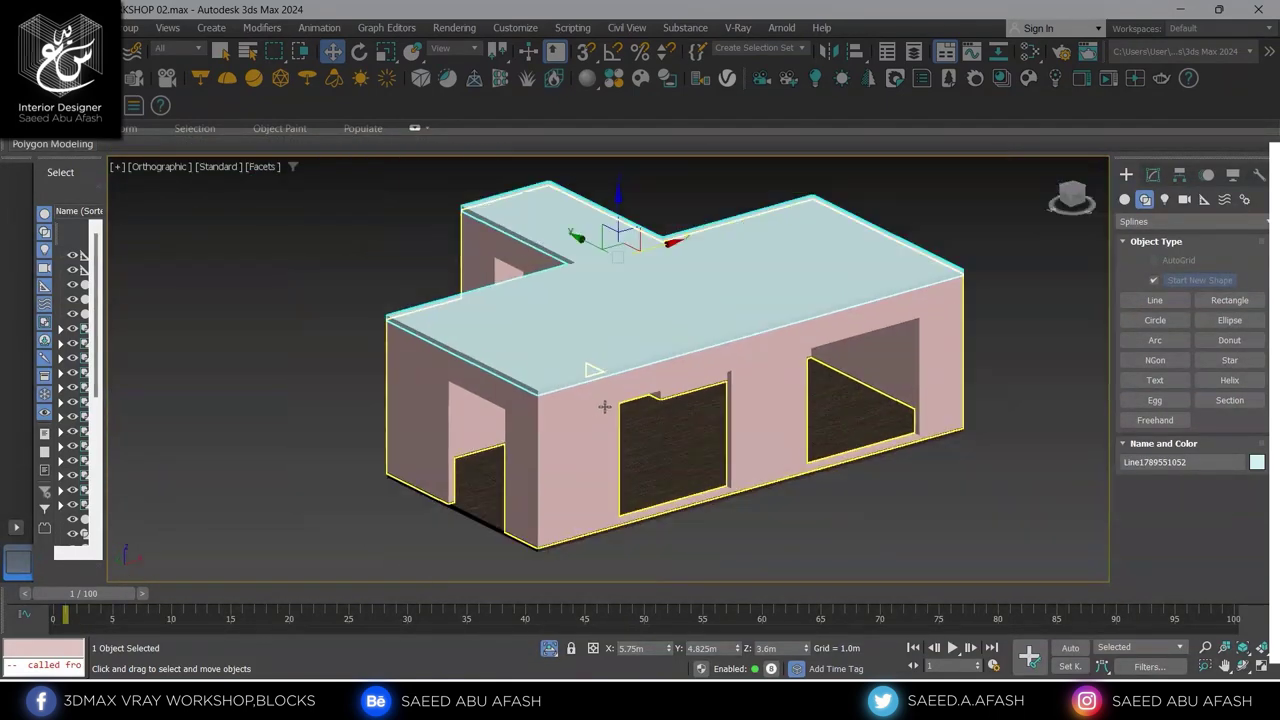
pyautogui.click(577, 408)
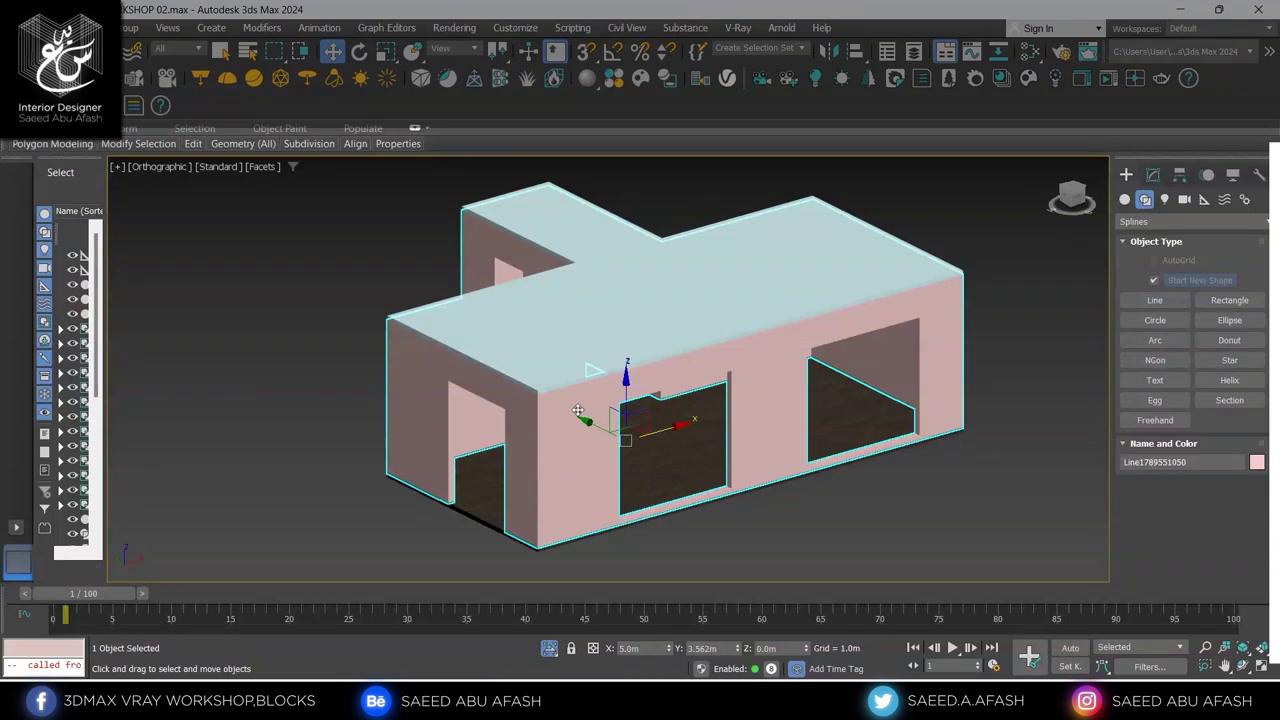
# Open the Slate Material Editor full-screen and clear empty room in the node graph
pyautogui.press('m')
pyautogui.doubleClick(677, 448)
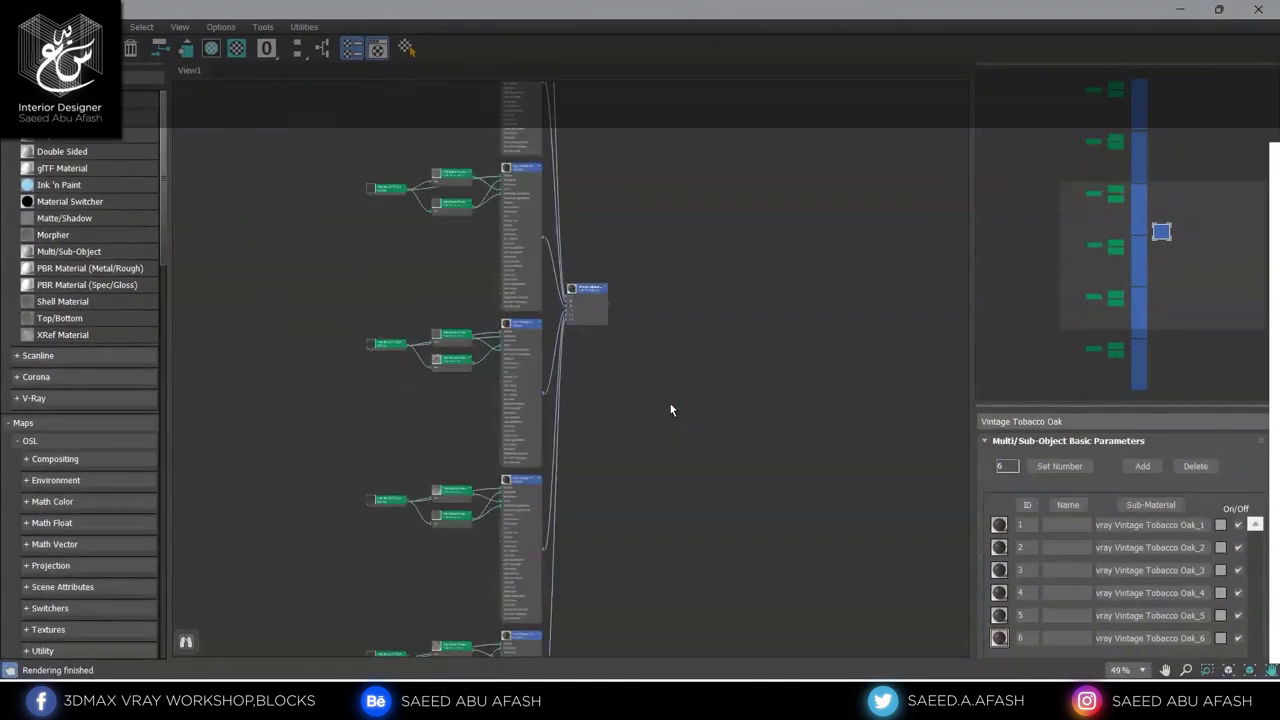
pyautogui.scroll(-2, 690, 409)
pyautogui.scroll(-1, 514, 483)
pyautogui.scroll(1, 714, 437)
pyautogui.moveTo(714, 437); pyautogui.dragTo(516, 387, button='middle')
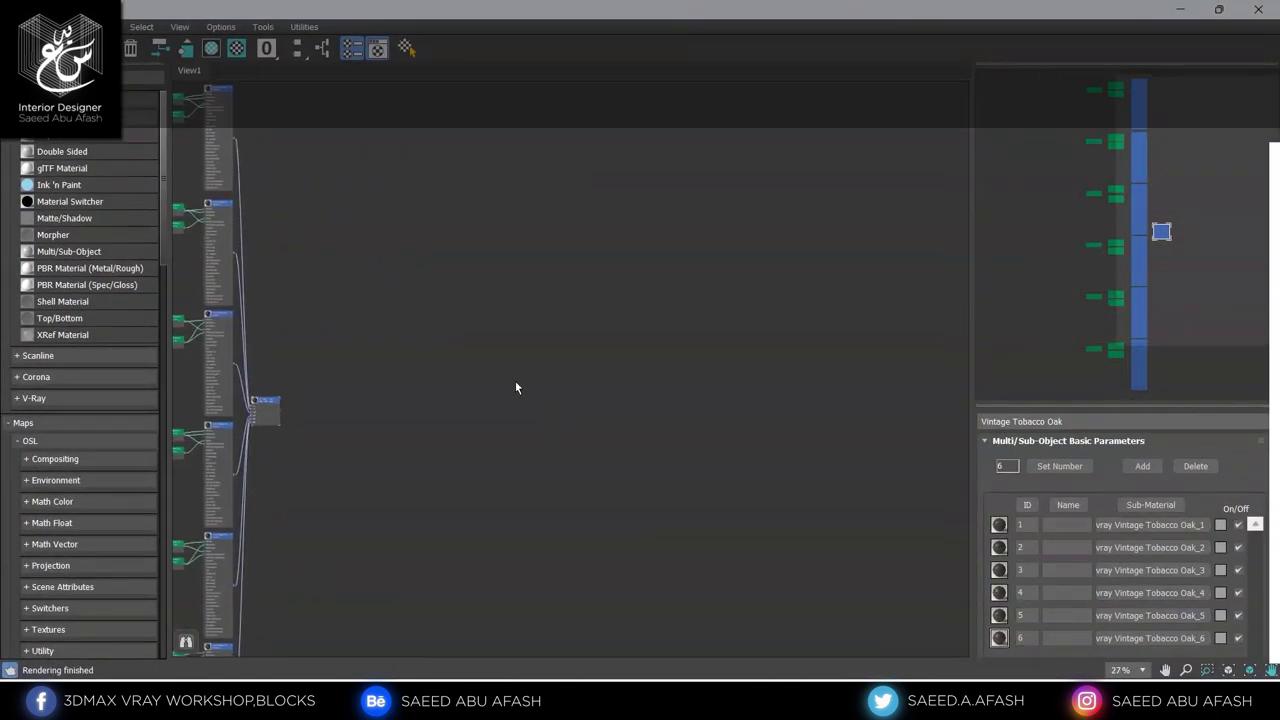
pyautogui.scroll(4, 480, 360)
pyautogui.moveTo(377, 360); pyautogui.dragTo(636, 340, button='middle')
pyautogui.moveTo(462, 364); pyautogui.dragTo(521, 353, button='middle')
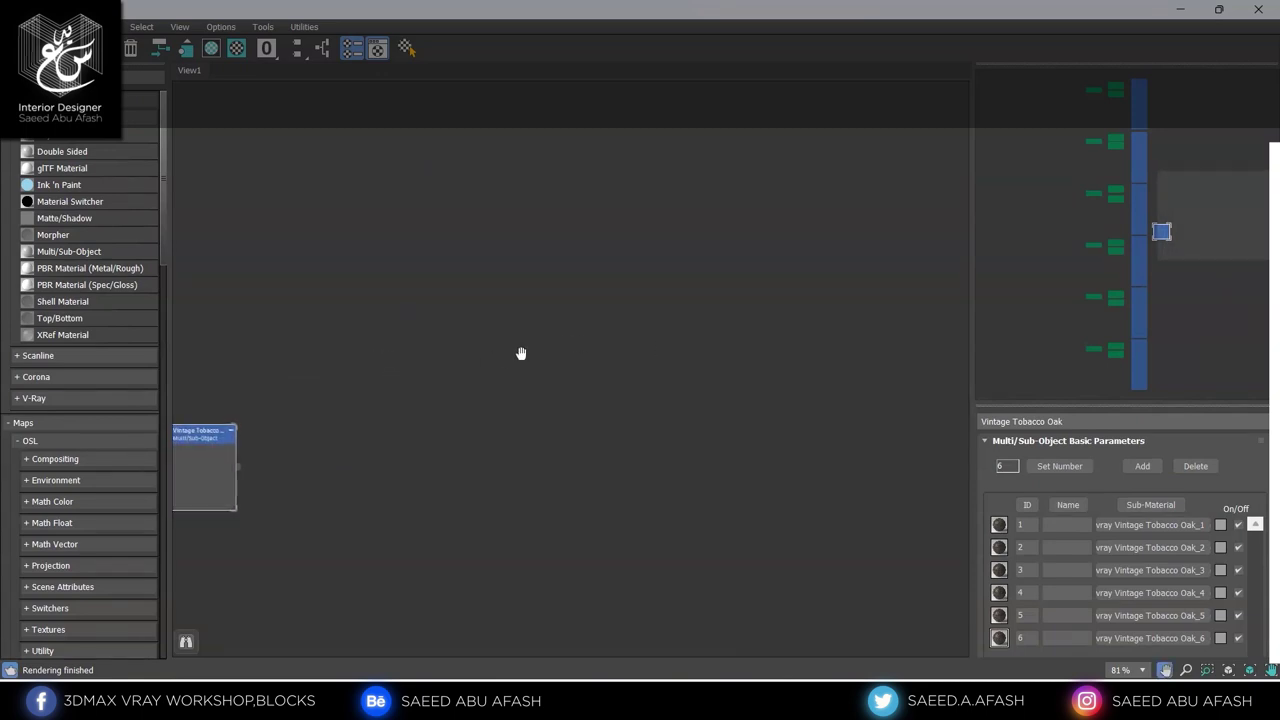
pyautogui.moveTo(630, 360); pyautogui.dragTo(580, 350, button='middle')
pyautogui.rightClick(543, 315)
pyautogui.moveTo(593, 325)
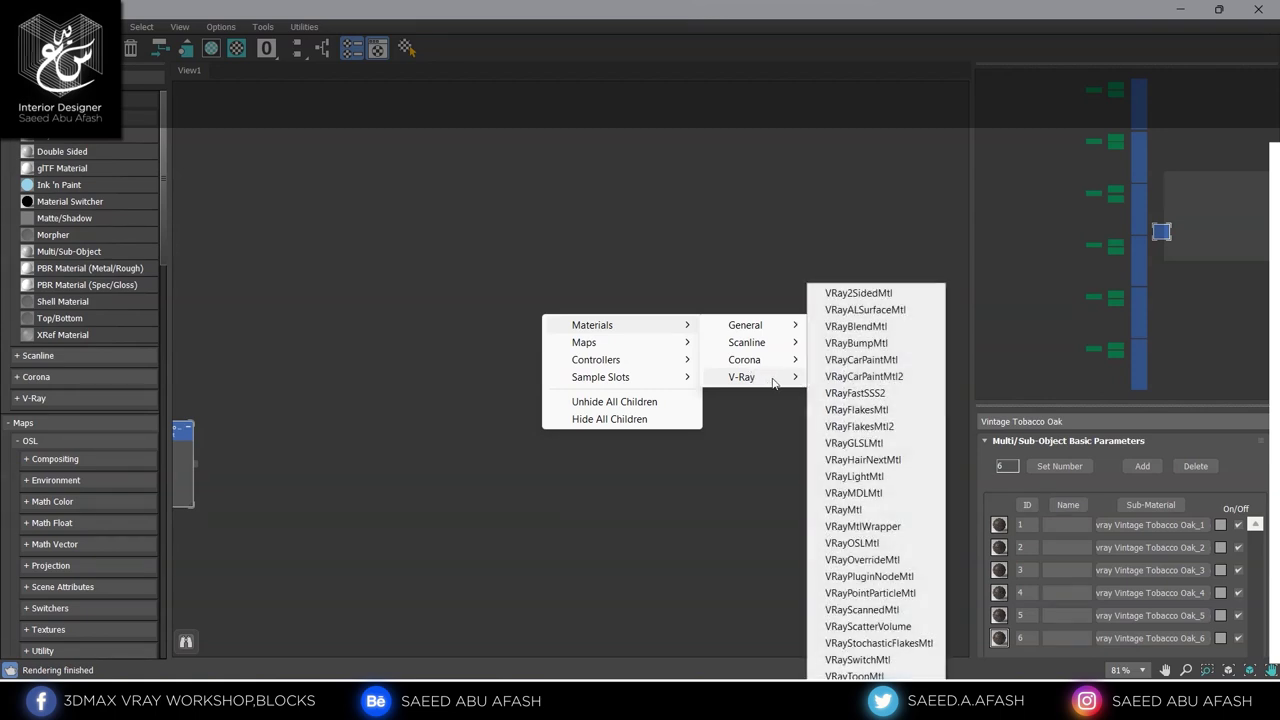
pyautogui.moveTo(741, 377)
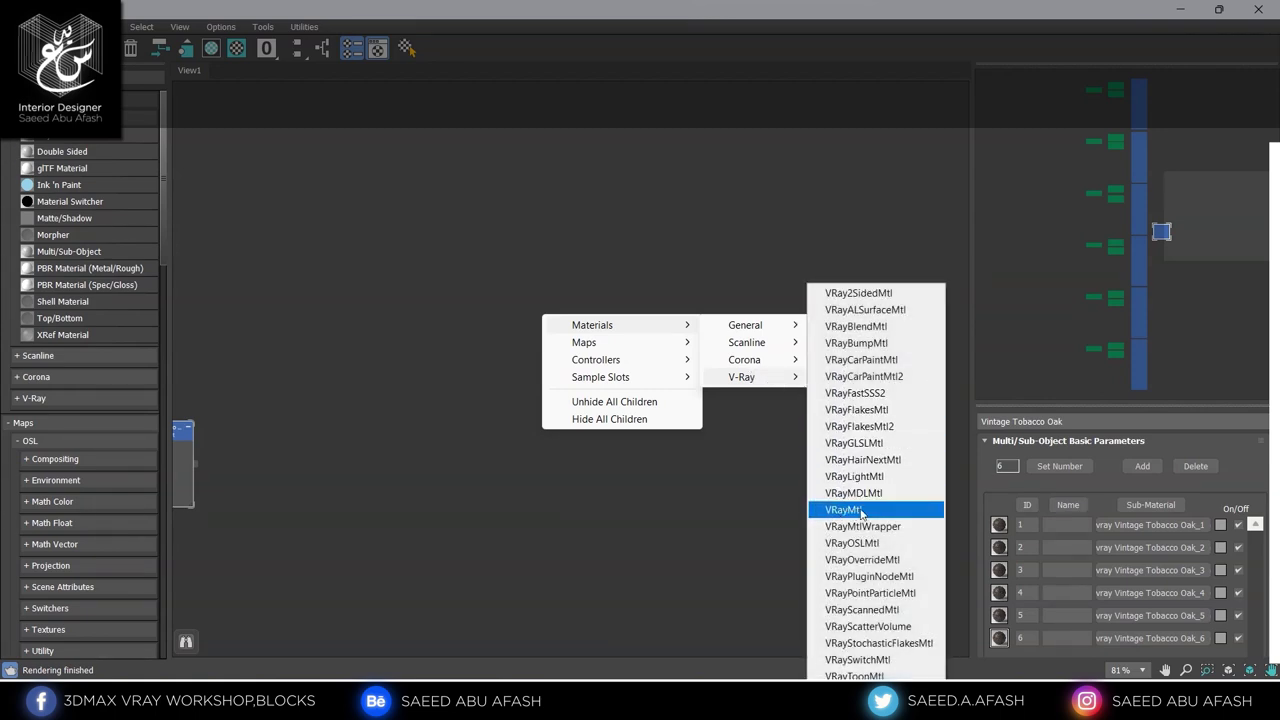
# Add a VRayMtl node and name it 'WHITE PAINT' with its Arabic subtitle
pyautogui.click(870, 510)
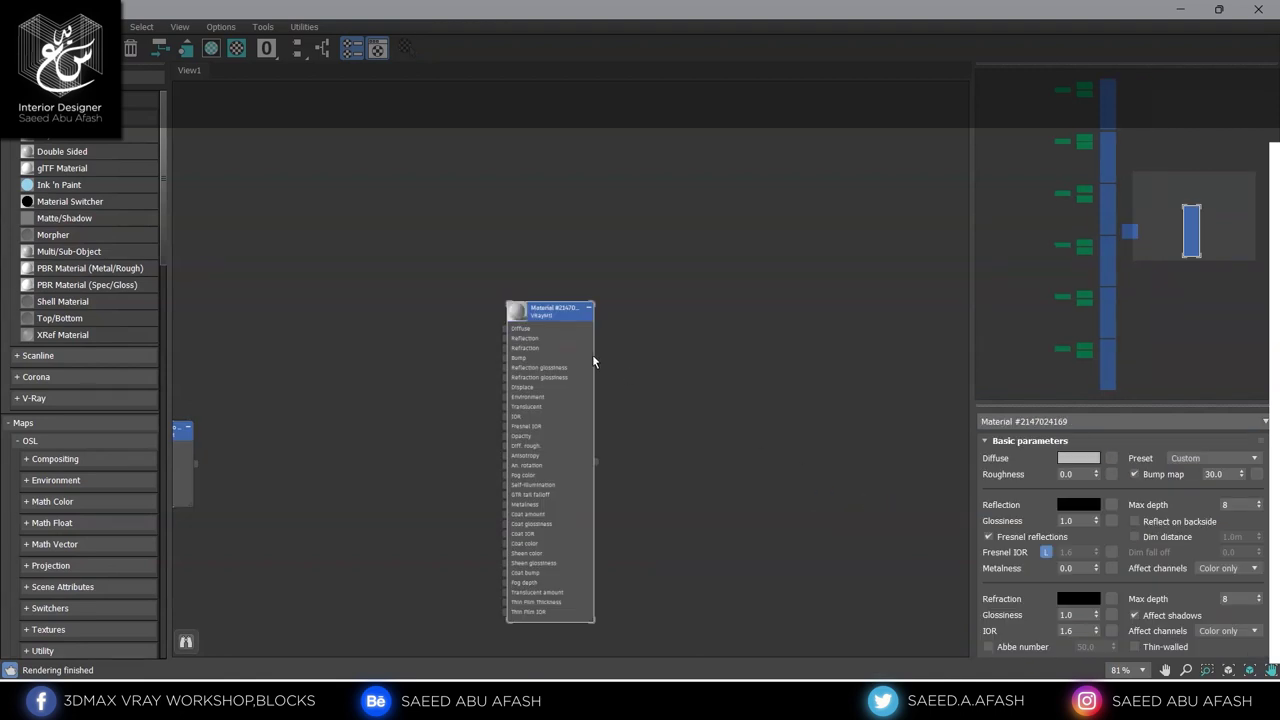
pyautogui.moveTo(516, 318); pyautogui.dragTo(595, 215, button='middle')
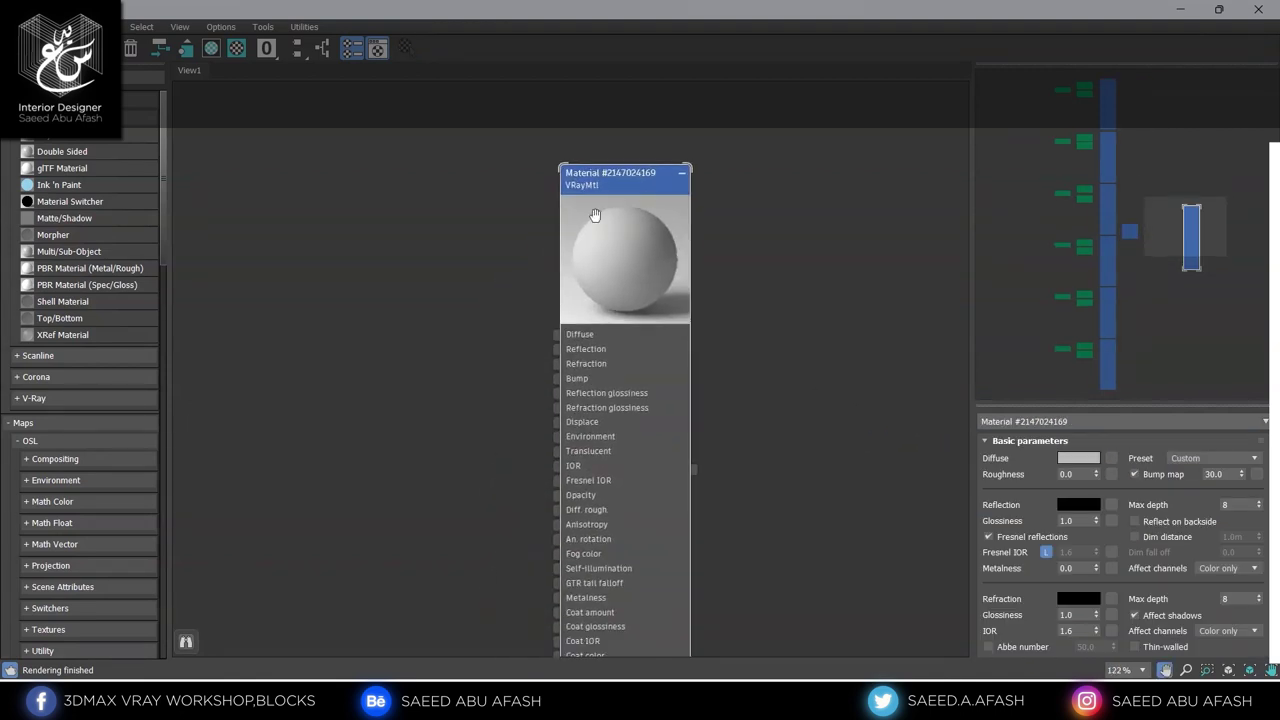
pyautogui.click(1043, 421)
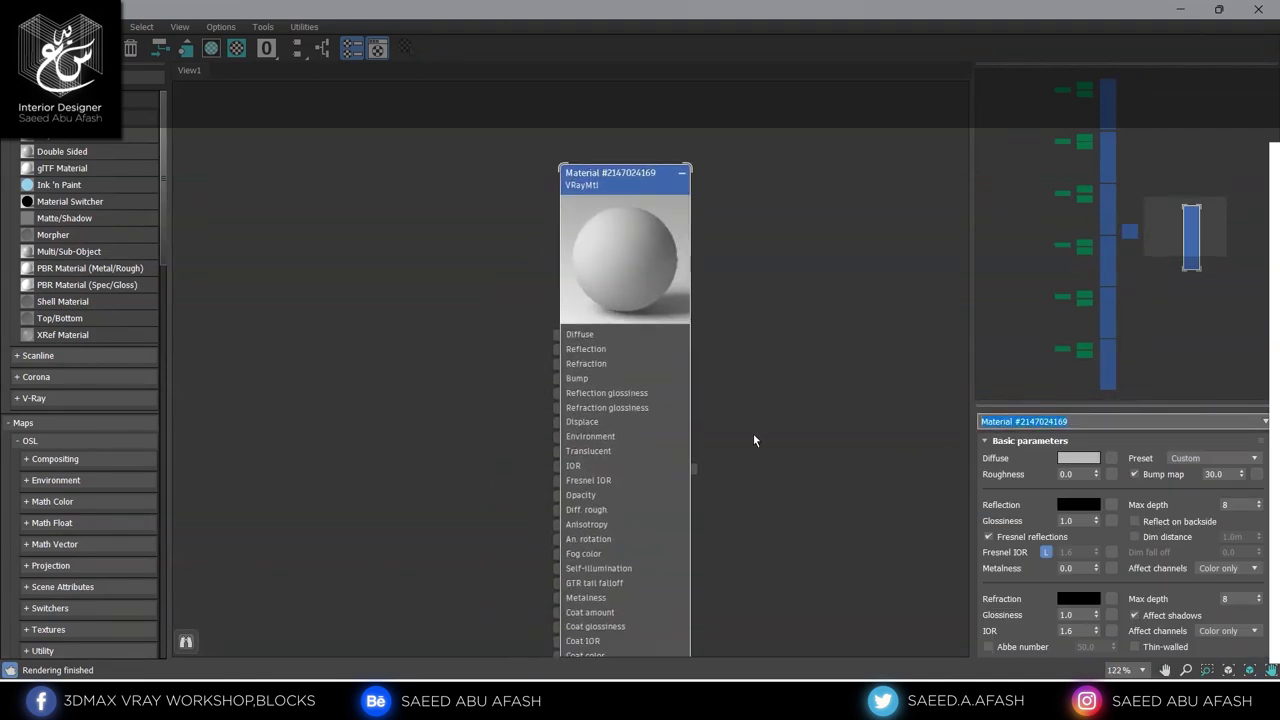
pyautogui.write('WHITE PAINT _دهان ابيض')
pyautogui.press('Return')
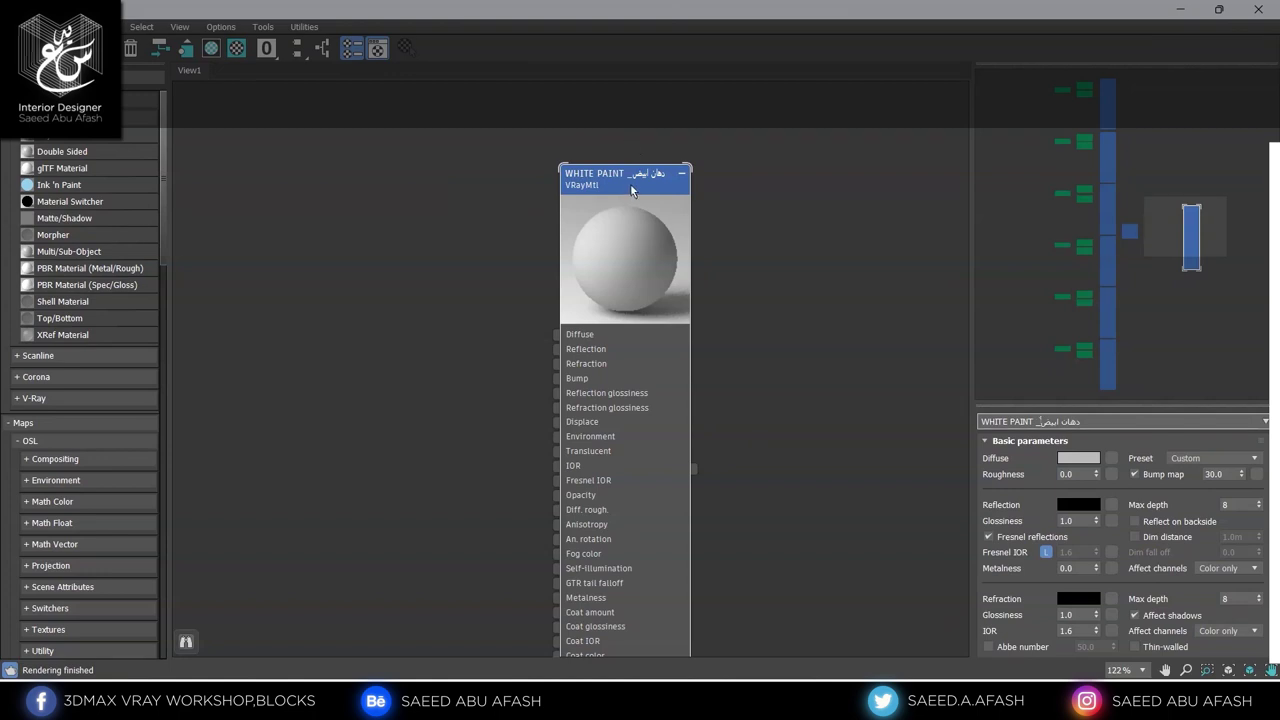
# Set the WHITE PAINT diffuse colour to pure white
pyautogui.click(1079, 458)
pyautogui.moveTo(803, 251); pyautogui.dragTo(698, 366)
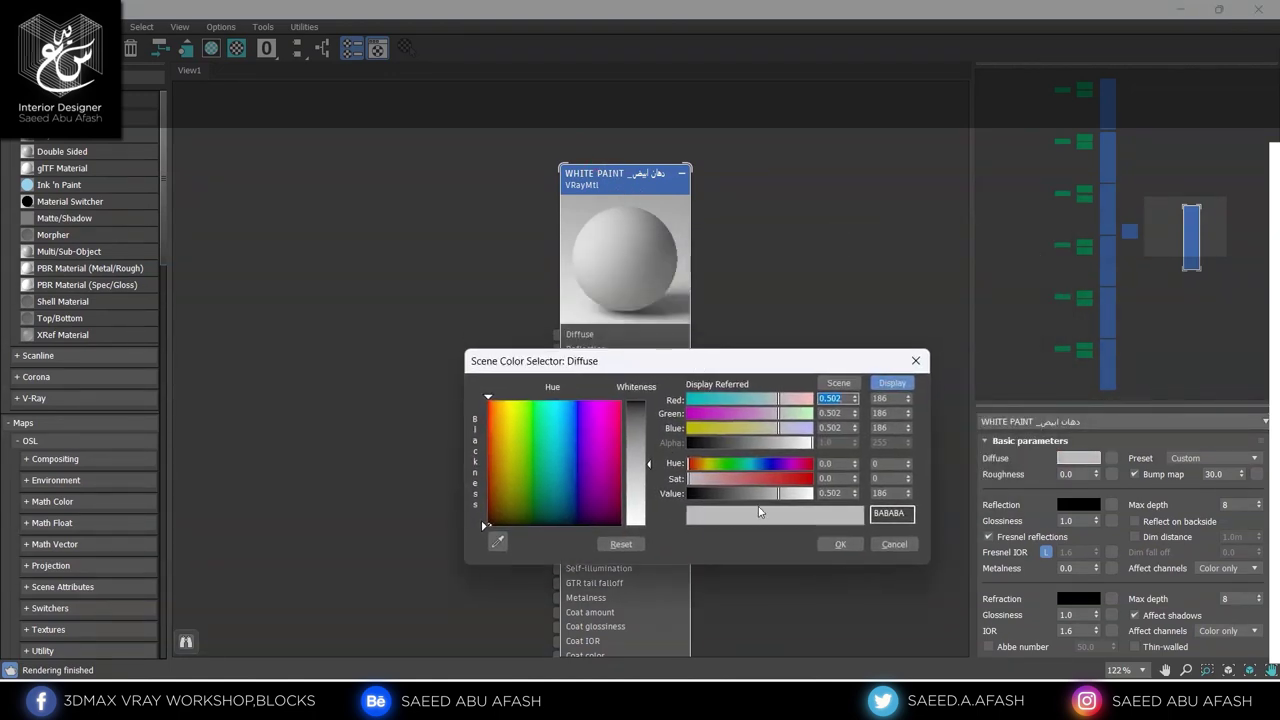
pyautogui.moveTo(783, 502); pyautogui.dragTo(811, 493)
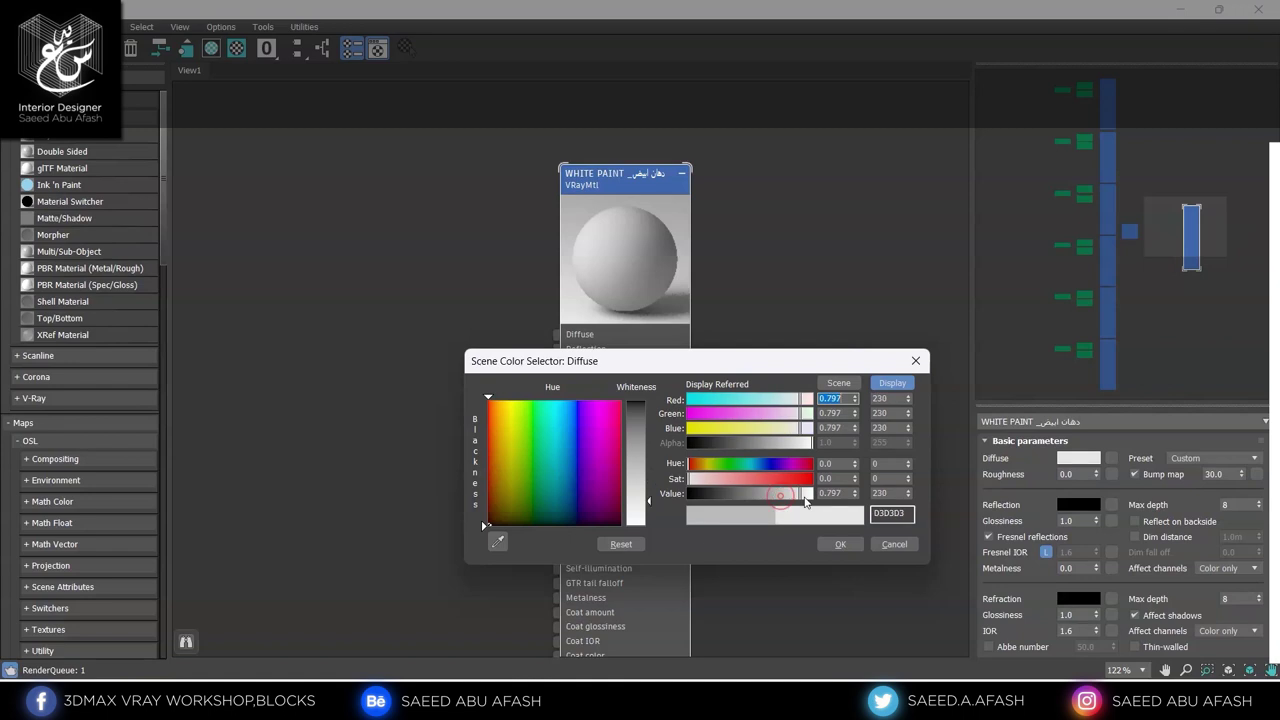
pyautogui.click(840, 544)
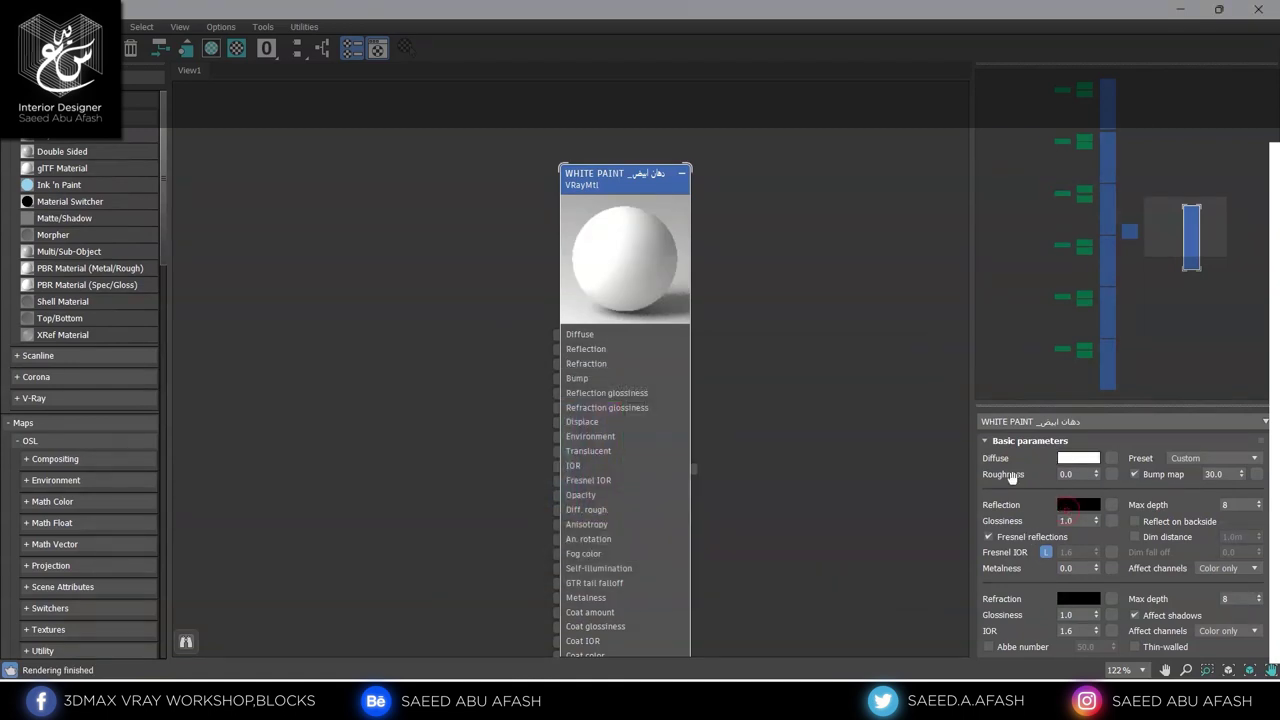
# Set the reflection colour to grey 6F6F6F with reflection glossiness 0.4
pyautogui.click(1079, 505)
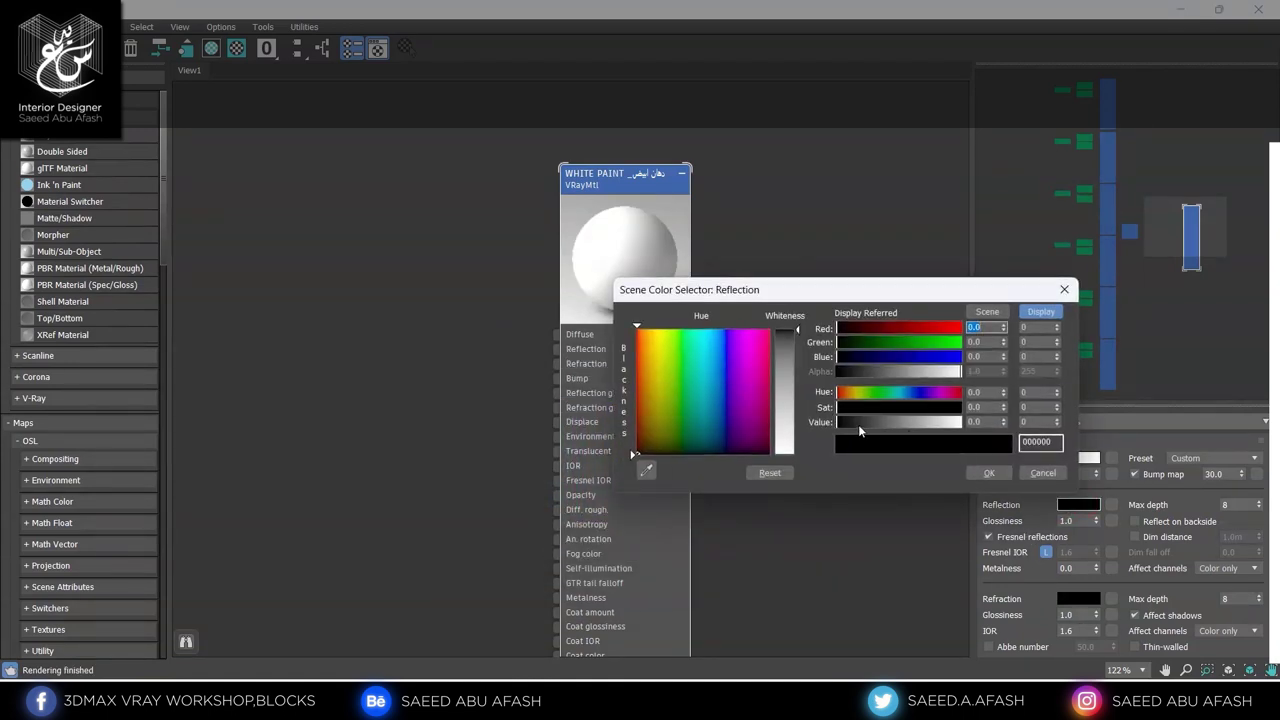
pyautogui.moveTo(858, 424); pyautogui.dragTo(891, 435)
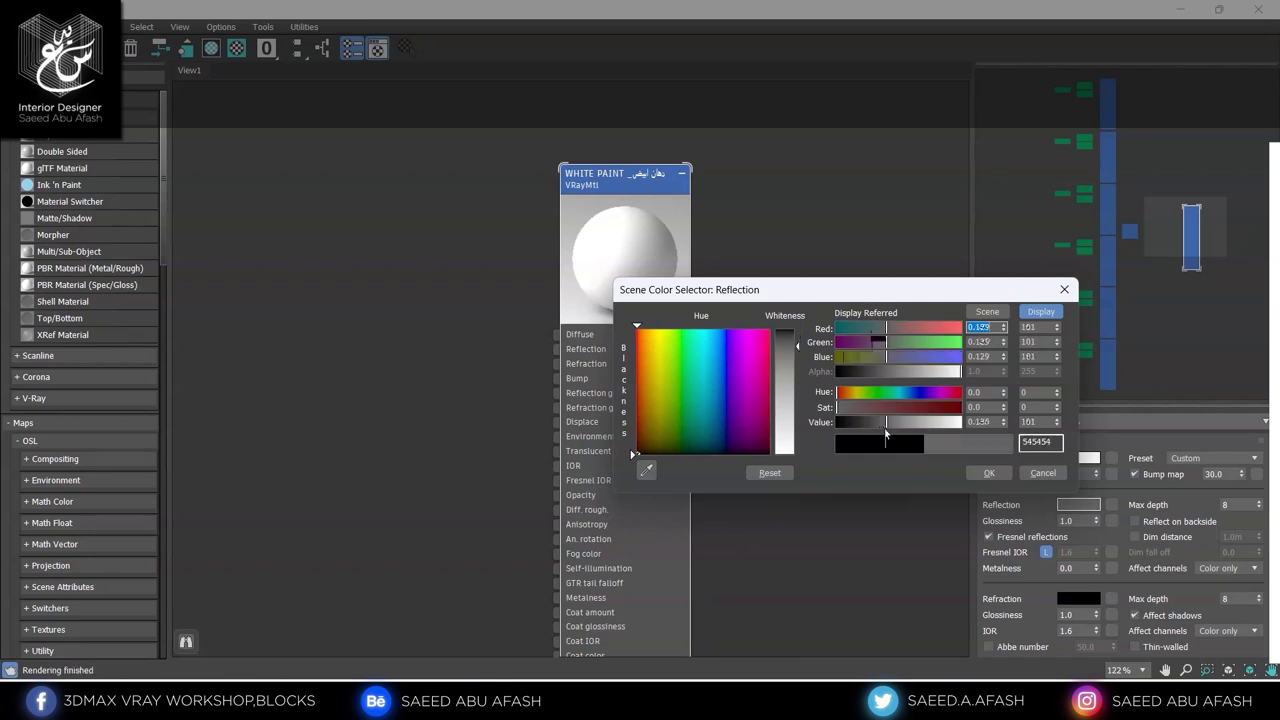
pyautogui.click(988, 473)
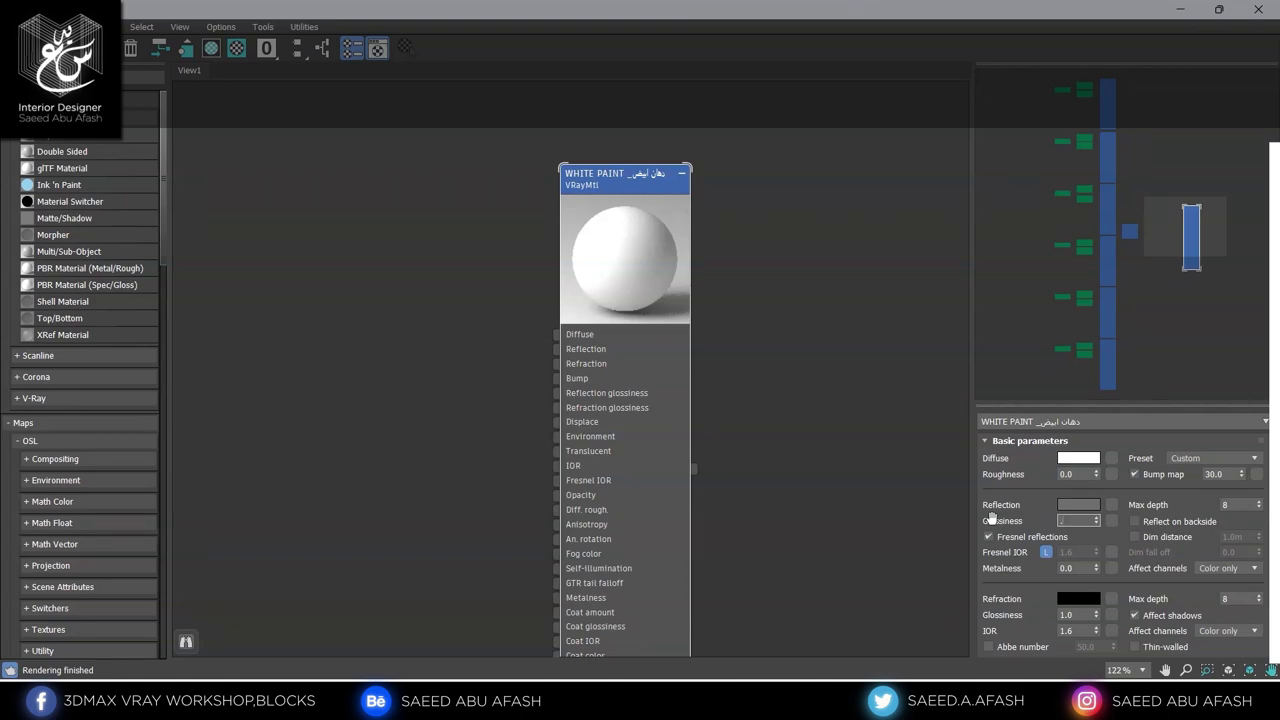
pyautogui.click(1079, 520)
pyautogui.write('.4')
pyautogui.press('Return')
# Shrink the material editor to reveal the viewport and clear the current selection
pyautogui.click(1219, 9)
pyautogui.moveTo(831, 121); pyautogui.dragTo(652, 340)
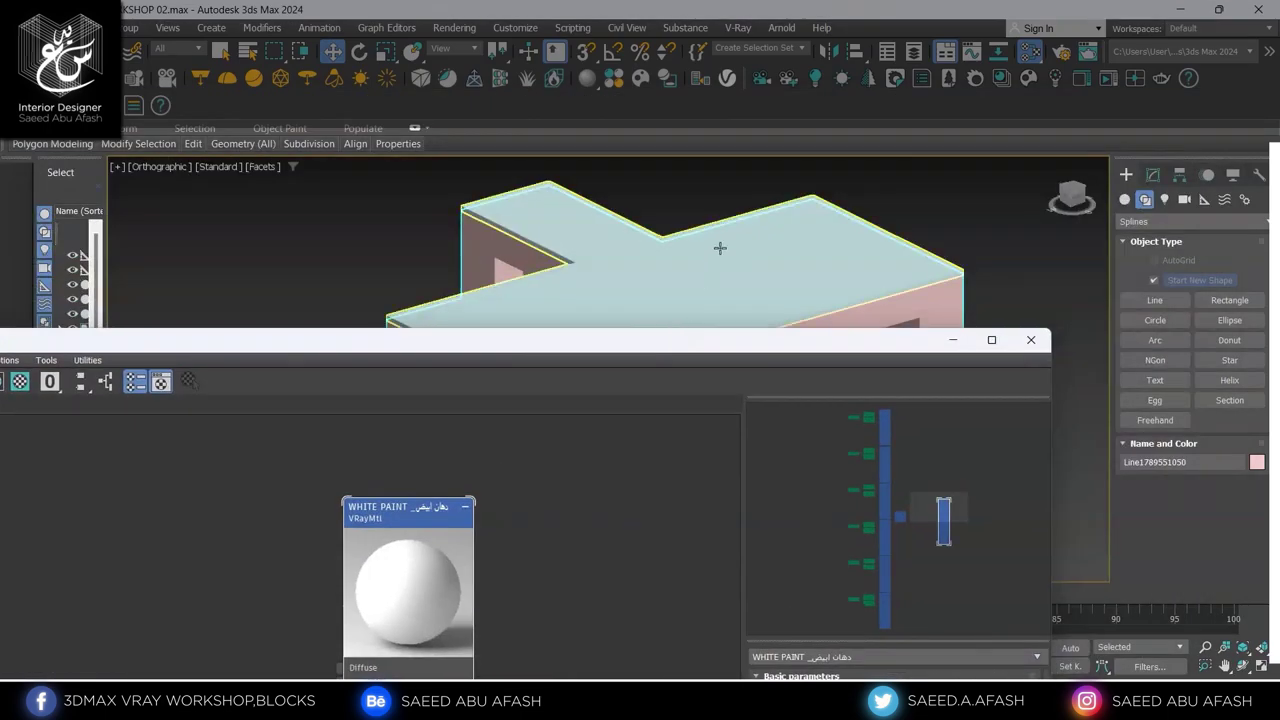
pyautogui.scroll(2, 751, 293)
pyautogui.scroll(3, 766, 285)
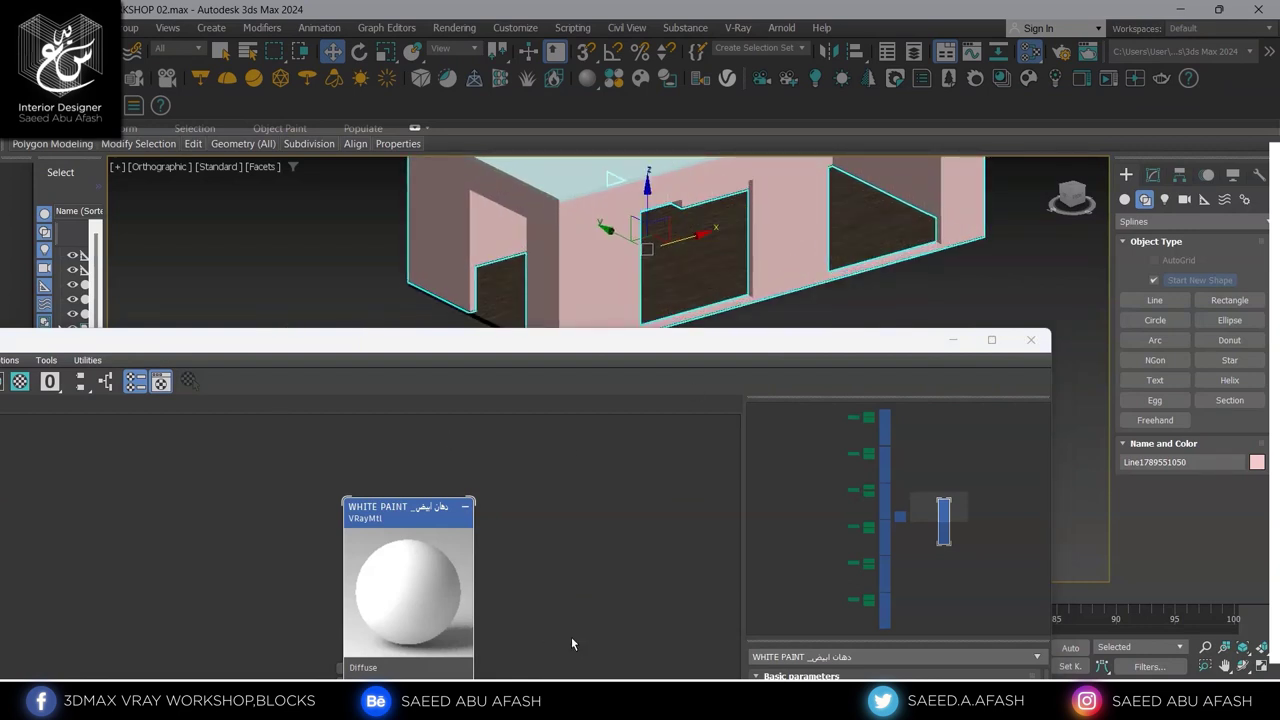
pyautogui.scroll(-2, 571, 643)
pyautogui.scroll(-1, 468, 604)
pyautogui.scroll(-1, 444, 520)
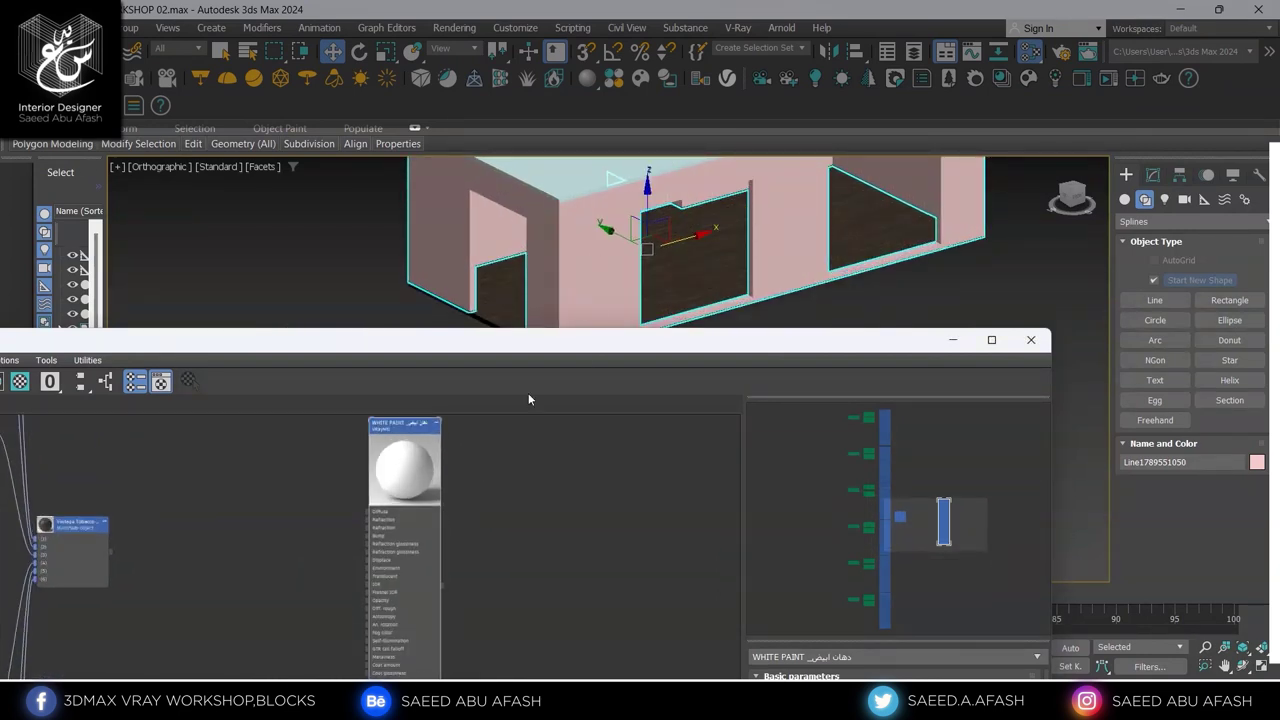
pyautogui.scroll(2, 590, 270)
pyautogui.click(288, 234)
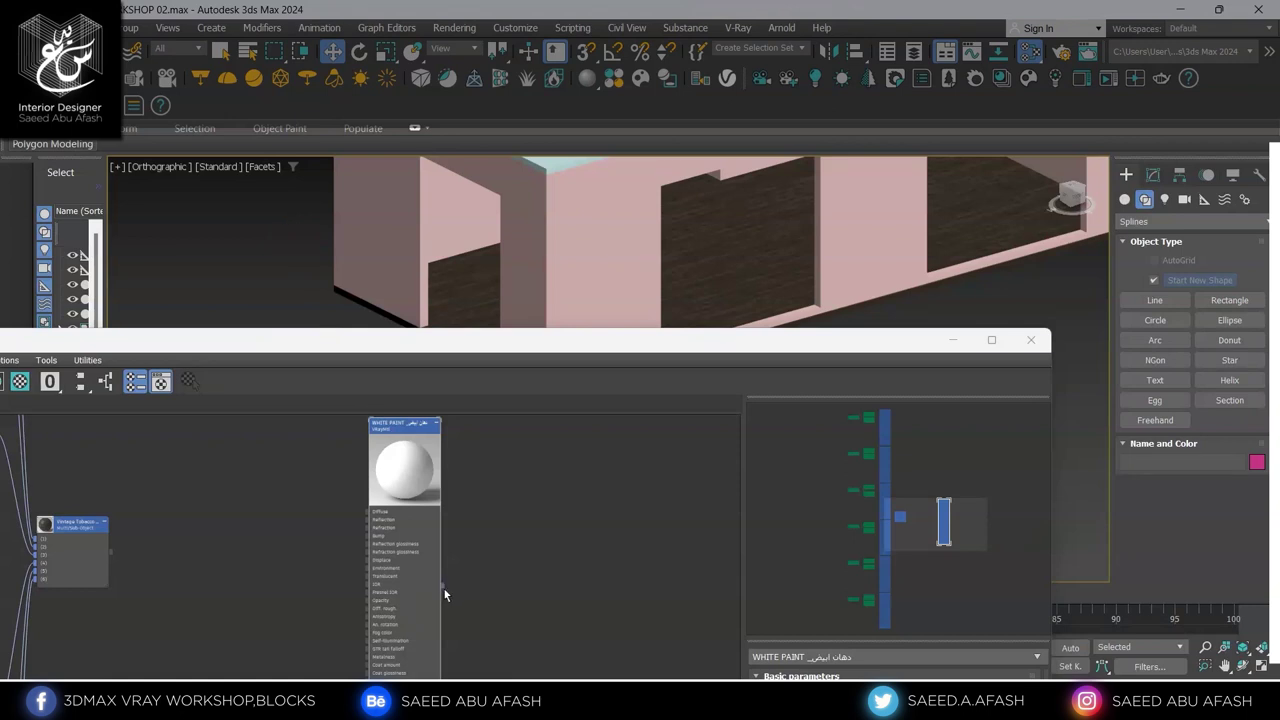
# Assign WHITE PAINT to the house walls and roof slab, then close the editor
pyautogui.scroll(2, 440, 587)
pyautogui.moveTo(442, 586)
pyautogui.mouseDown()
pyautogui.moveTo(703, 245)
pyautogui.moveTo(587, 245)
pyautogui.mouseUp()
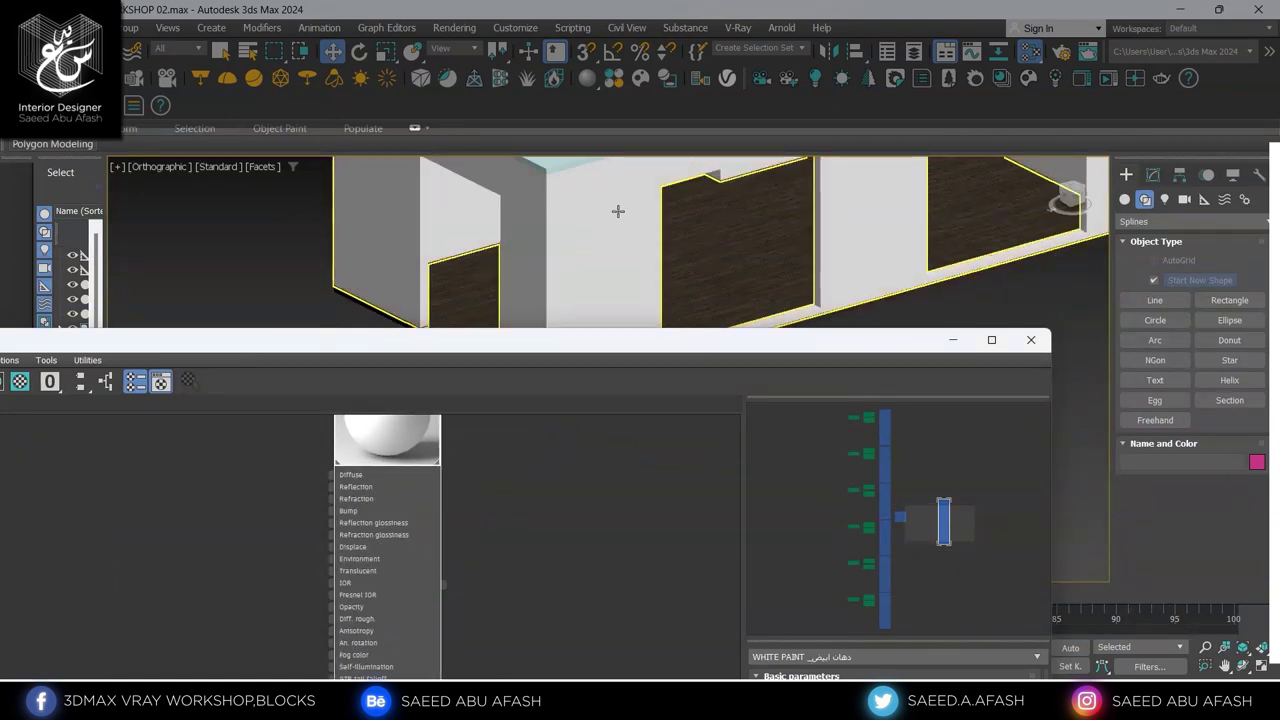
pyautogui.scroll(-1, 611, 279)
pyautogui.scroll(-1, 723, 271)
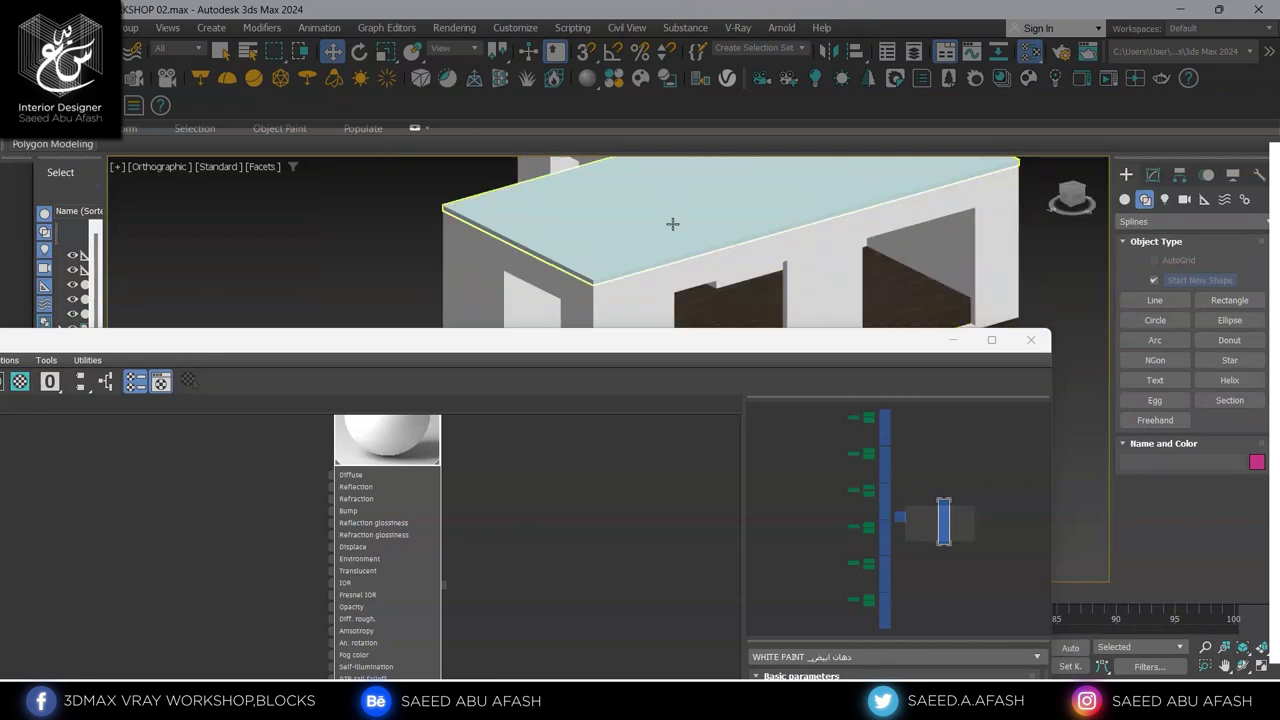
pyautogui.moveTo(445, 594); pyautogui.dragTo(663, 220)
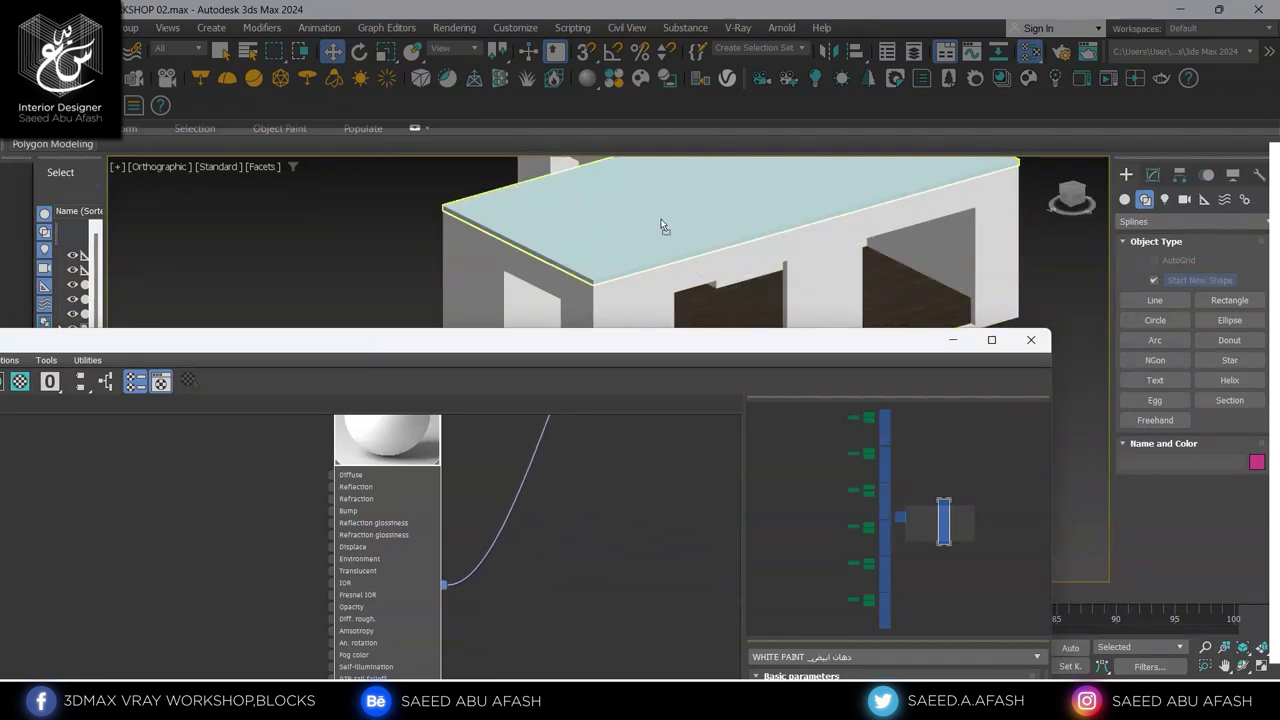
pyautogui.scroll(-2, 643, 294)
pyautogui.scroll(2, 657, 297)
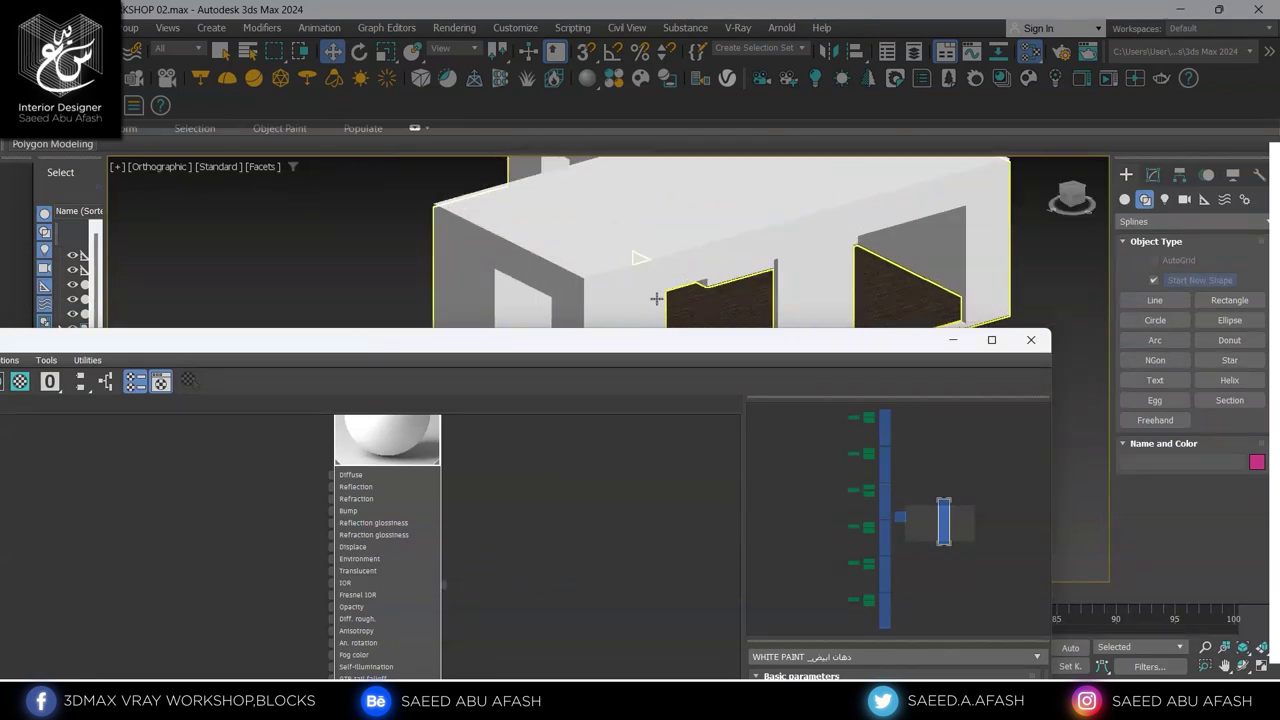
pyautogui.moveTo(657, 297)
pyautogui.keyDown('alt'); pyautogui.mouseDown(button='middle')
pyautogui.moveTo(686, 266)
pyautogui.moveTo(736, 268)
pyautogui.moveTo(623, 294)
pyautogui.mouseUp(button='middle'); pyautogui.keyUp('alt')
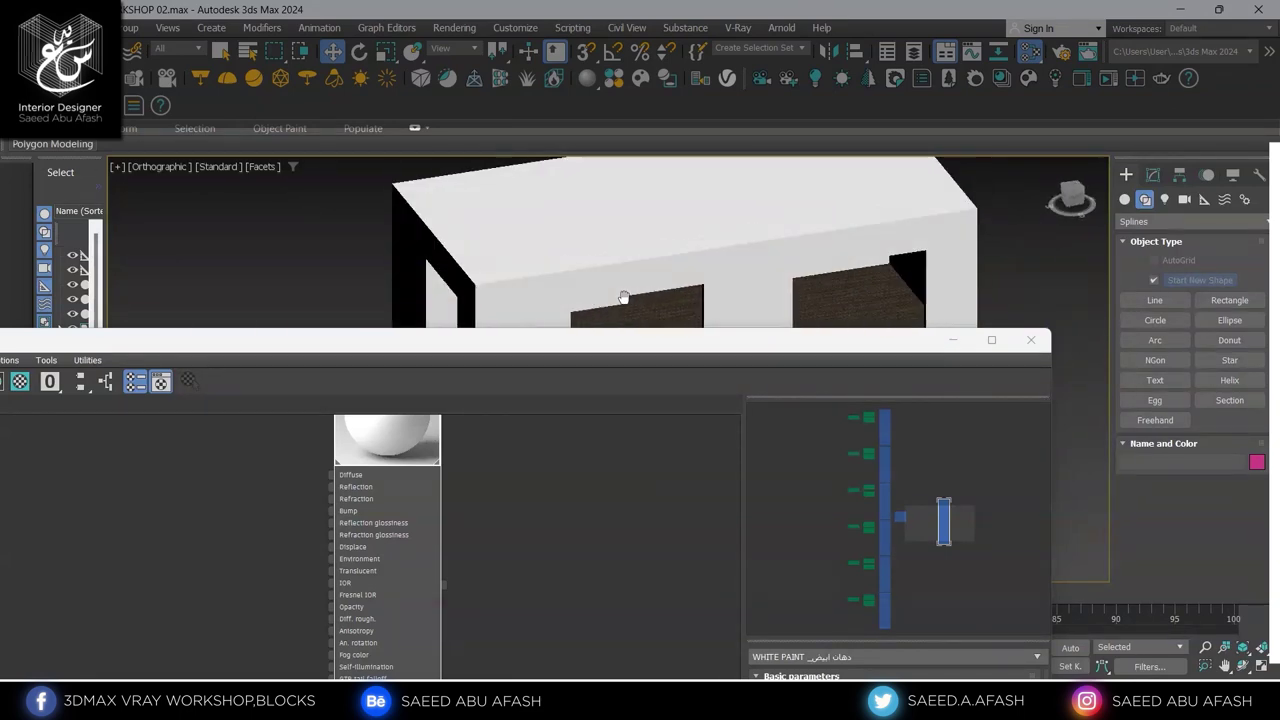
pyautogui.click(1031, 340)
# Orbit to look down on the building and select the roof slab
pyautogui.scroll(-3, 650, 350)
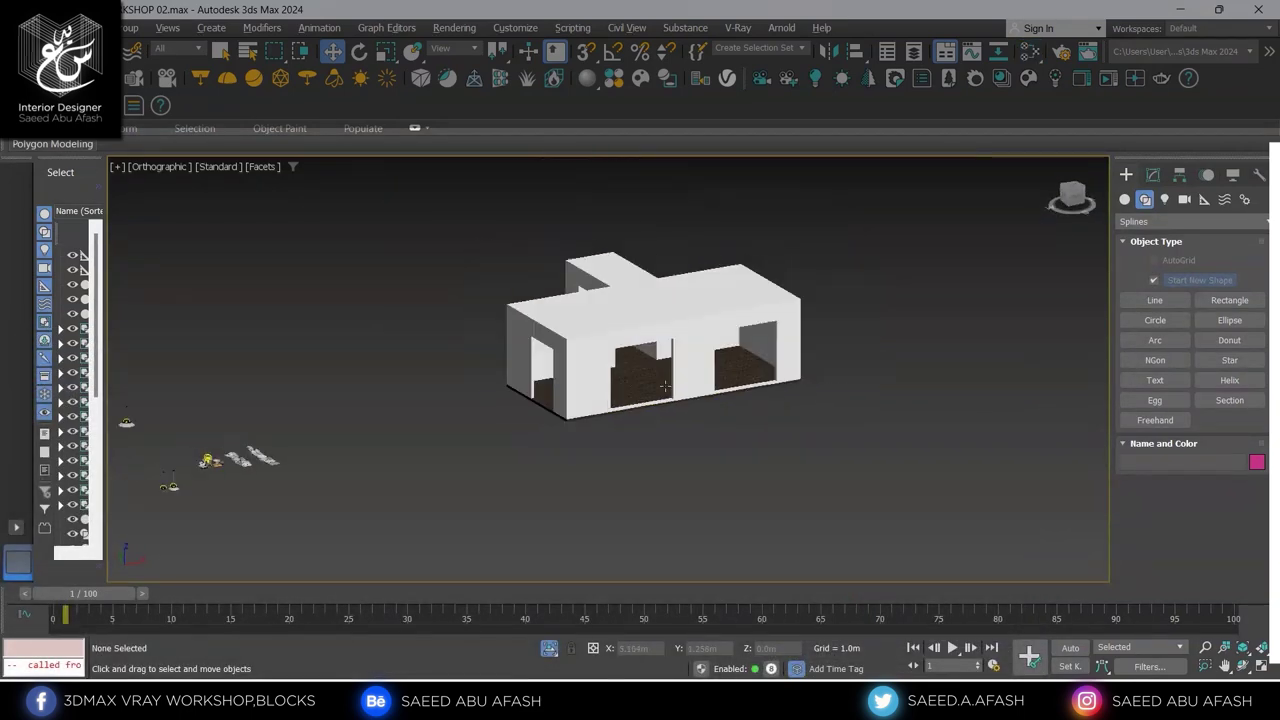
pyautogui.keyDown('alt'); pyautogui.moveTo(650, 350); pyautogui.dragTo(737, 397, button='middle'); pyautogui.keyUp('alt')
pyautogui.scroll(2, 819, 402)
pyautogui.keyDown('alt'); pyautogui.moveTo(819, 402); pyautogui.dragTo(675, 378, button='middle'); pyautogui.keyUp('alt')
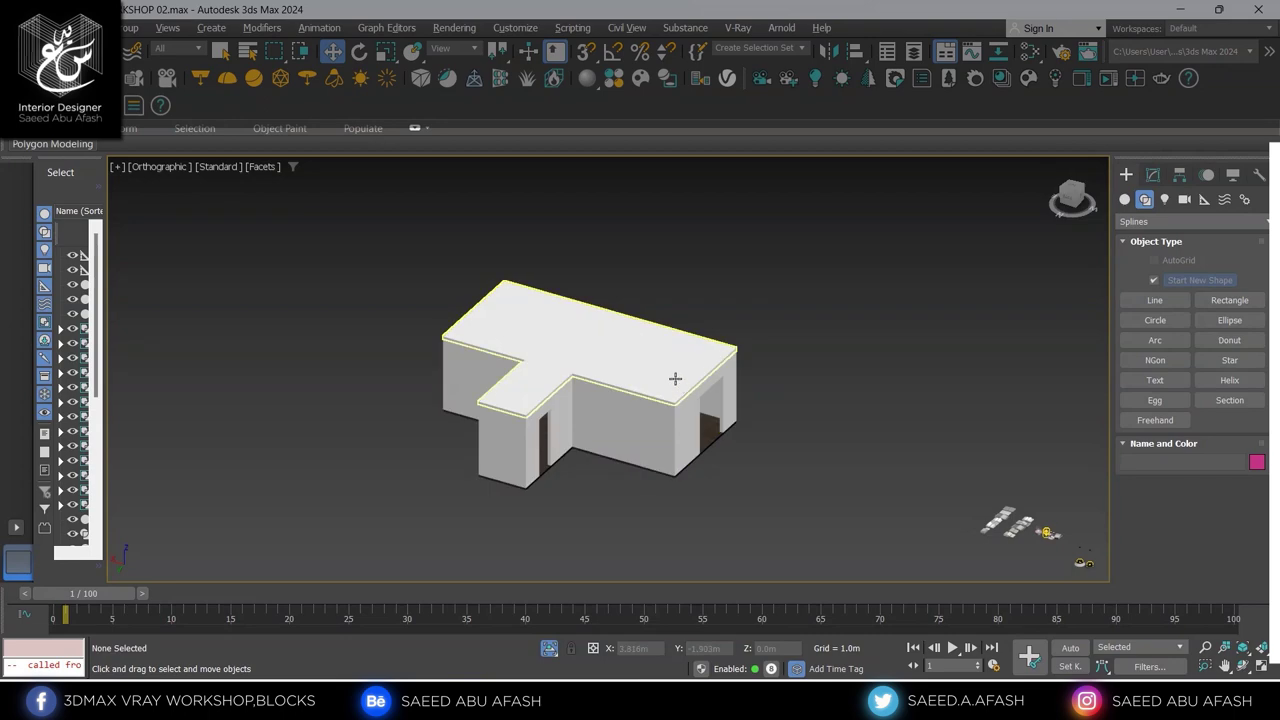
pyautogui.scroll(4, 681, 369)
pyautogui.scroll(2, 643, 351)
pyautogui.click(641, 351)
pyautogui.scroll(2, 625, 389)
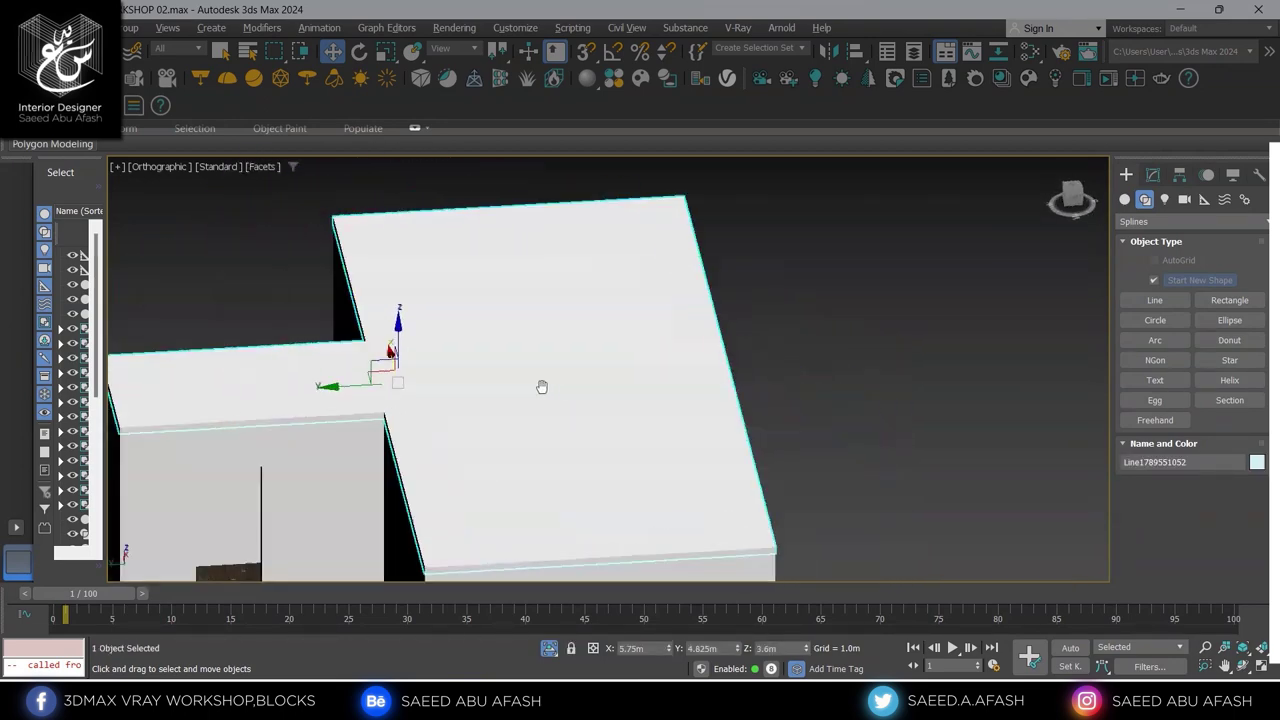
pyautogui.moveTo(540, 383); pyautogui.dragTo(463, 412, button='middle')
pyautogui.scroll(-4, 463, 412)
# Frame the roof slab in Top view, orbit back to 3D and open the quad menu
pyautogui.press('t')
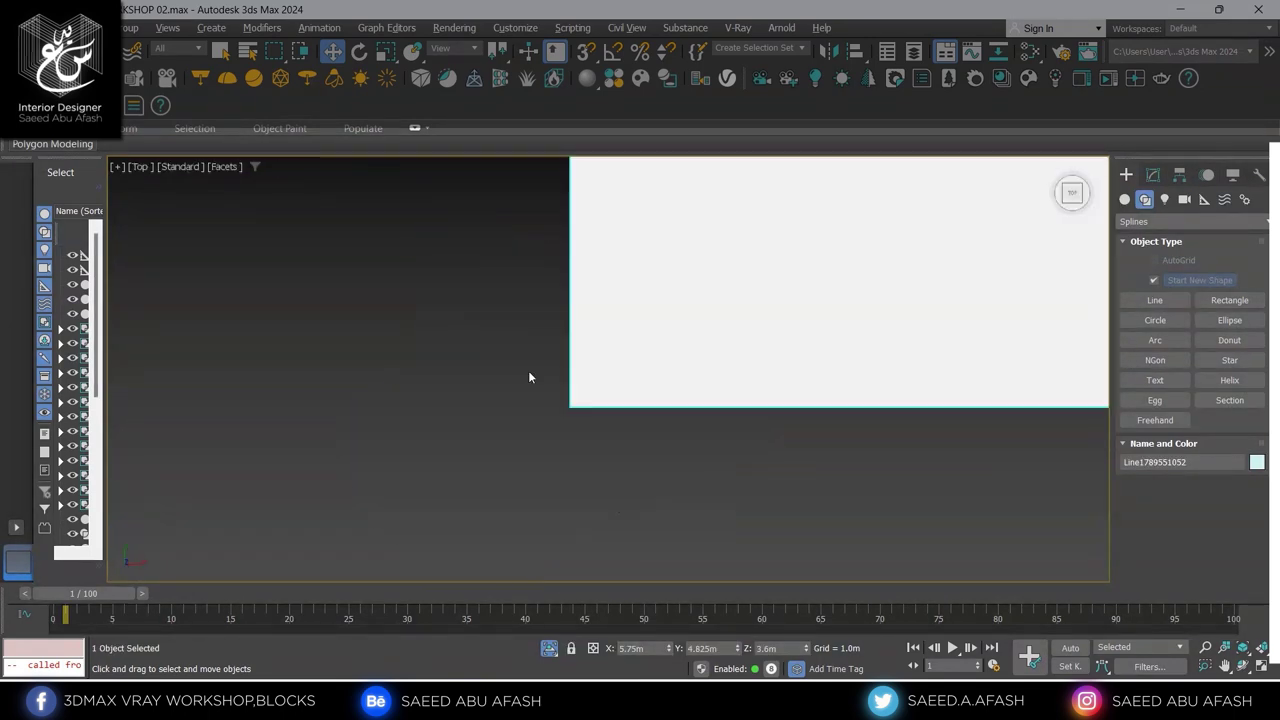
pyautogui.press('z')
pyautogui.moveTo(654, 389)
pyautogui.keyDown('alt'); pyautogui.mouseDown(button='middle')
pyautogui.moveTo(663, 369)
pyautogui.moveTo(679, 406)
pyautogui.mouseUp(button='middle'); pyautogui.keyUp('alt')
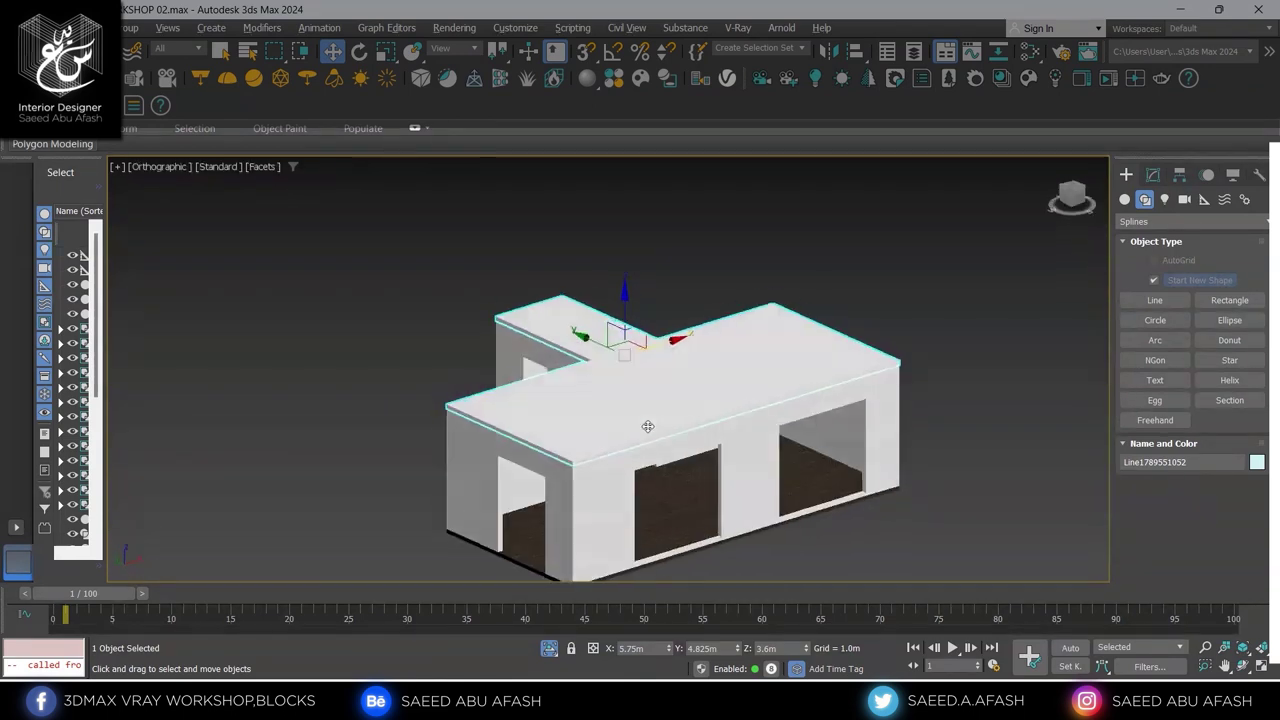
pyautogui.rightClick(679, 406)
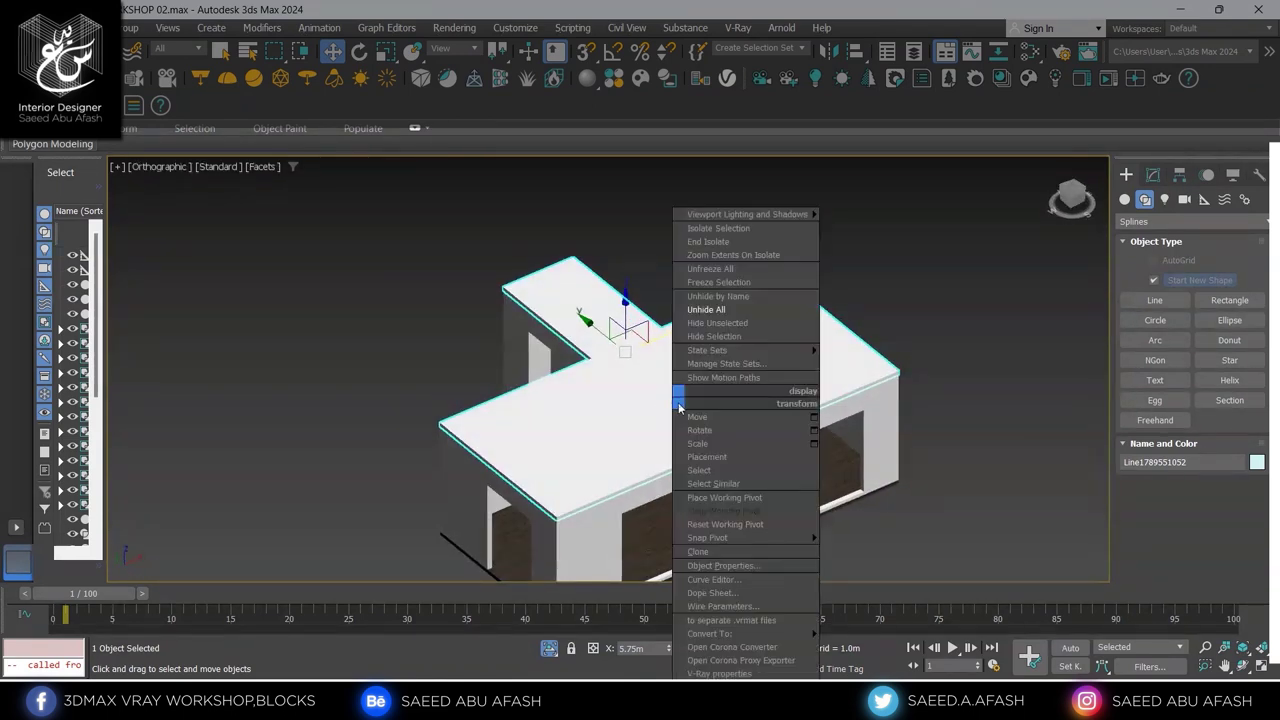
# Hide the roof slab and the floor slab
pyautogui.click(710, 336)
pyautogui.press('t')
pyautogui.click(985, 345)
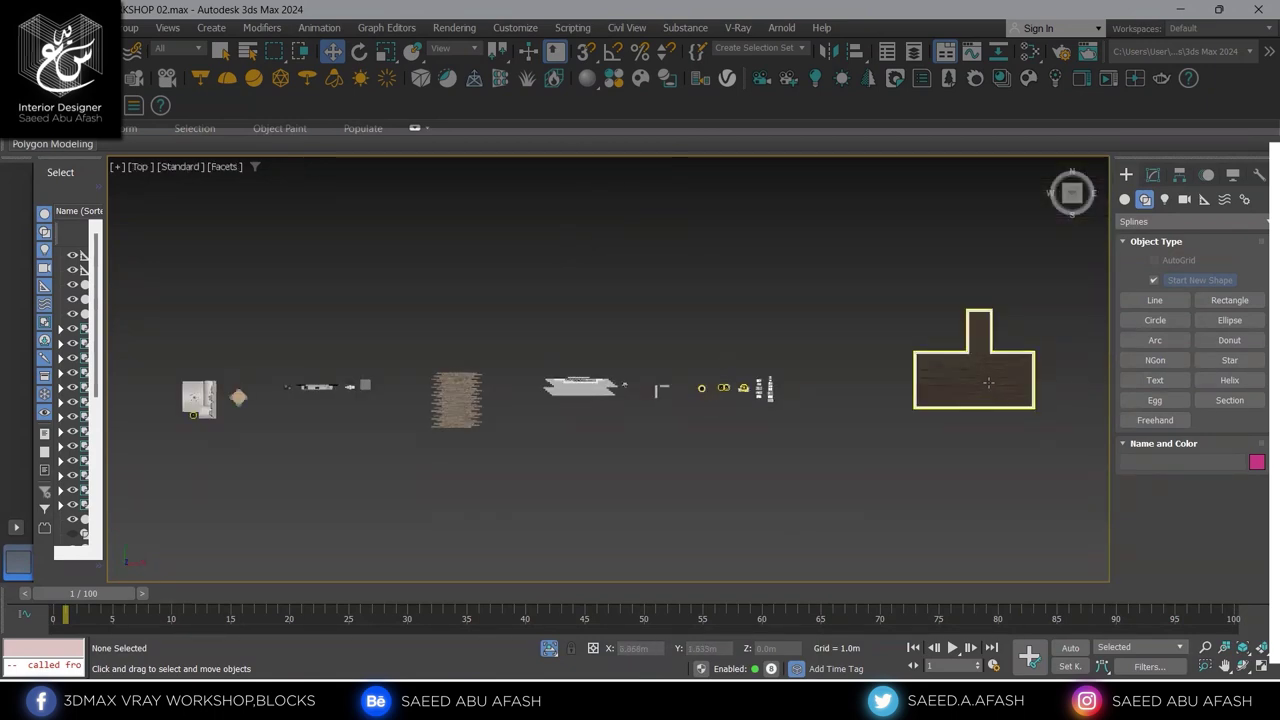
pyautogui.press('z')
pyautogui.rightClick(931, 358)
pyautogui.click(971, 297)
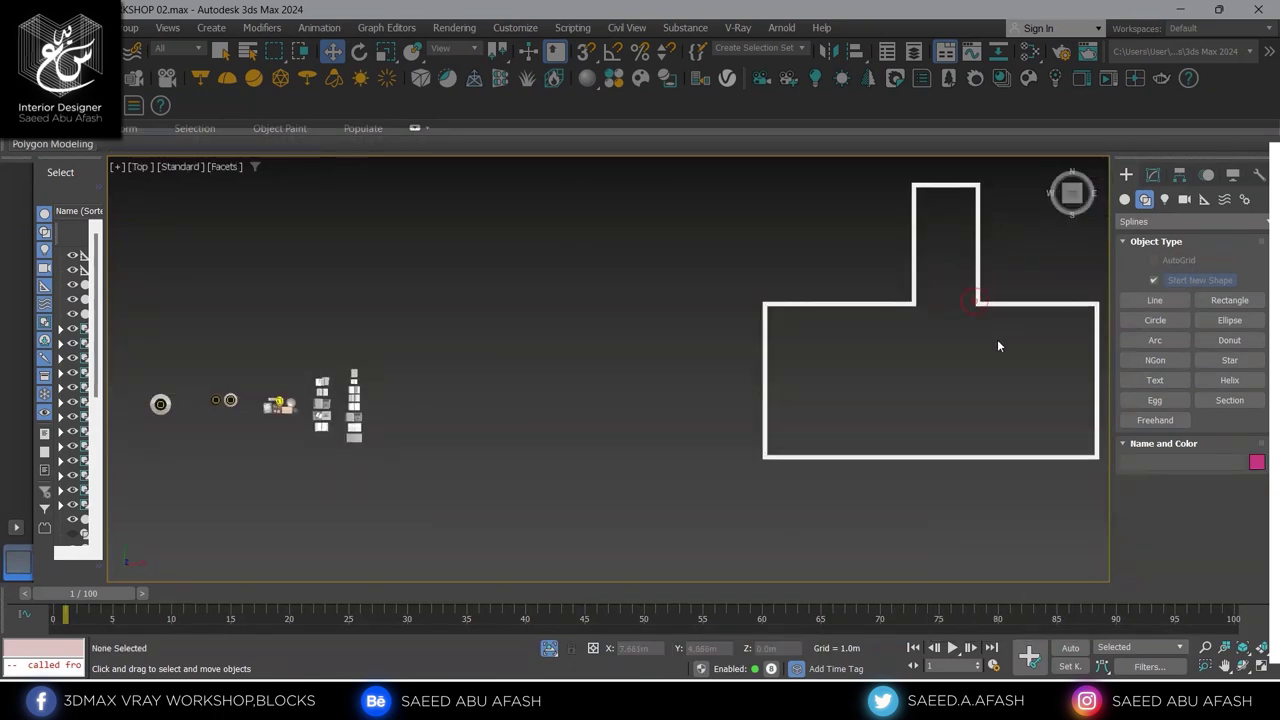
# Centre the Top view on the wall outline and start a Line with 2D snapping
pyautogui.scroll(3, 754, 411)
pyautogui.moveTo(1000, 346)
pyautogui.mouseDown(button='middle')
pyautogui.moveTo(754, 411)
pyautogui.moveTo(767, 384)
pyautogui.moveTo(771, 423)
pyautogui.mouseUp(button='middle')
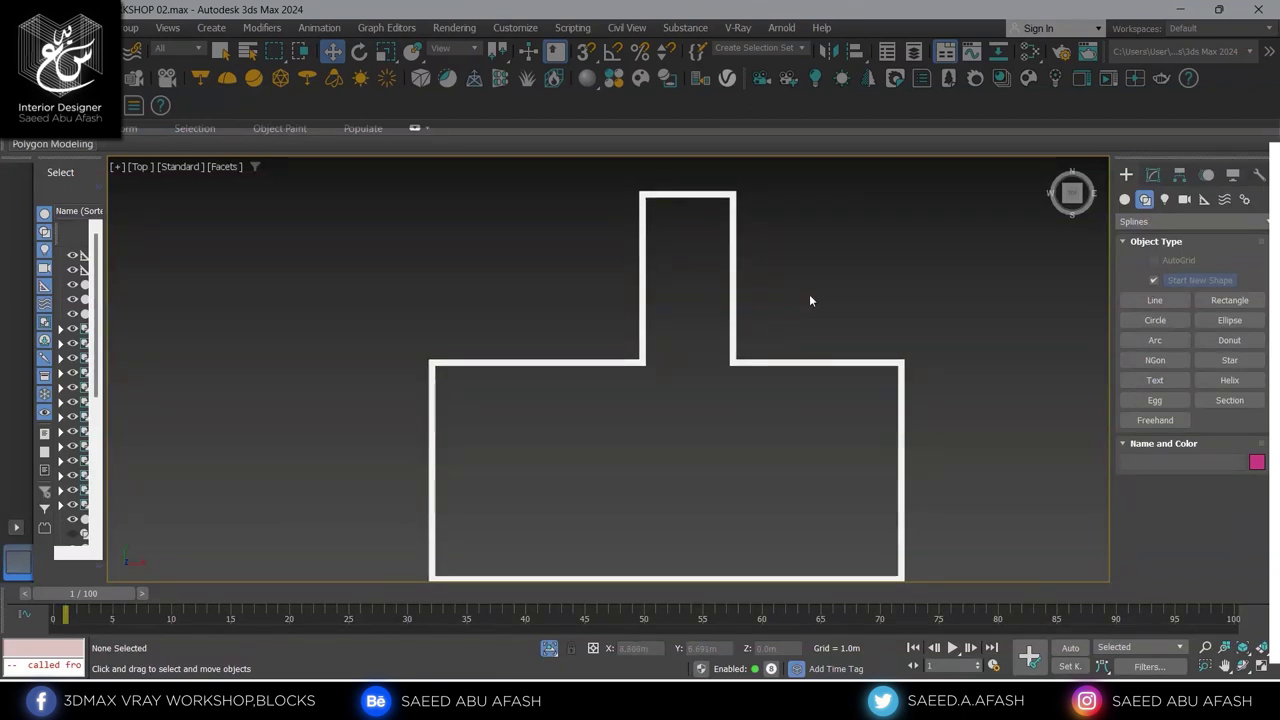
pyautogui.moveTo(912, 337); pyautogui.dragTo(972, 321, button='middle')
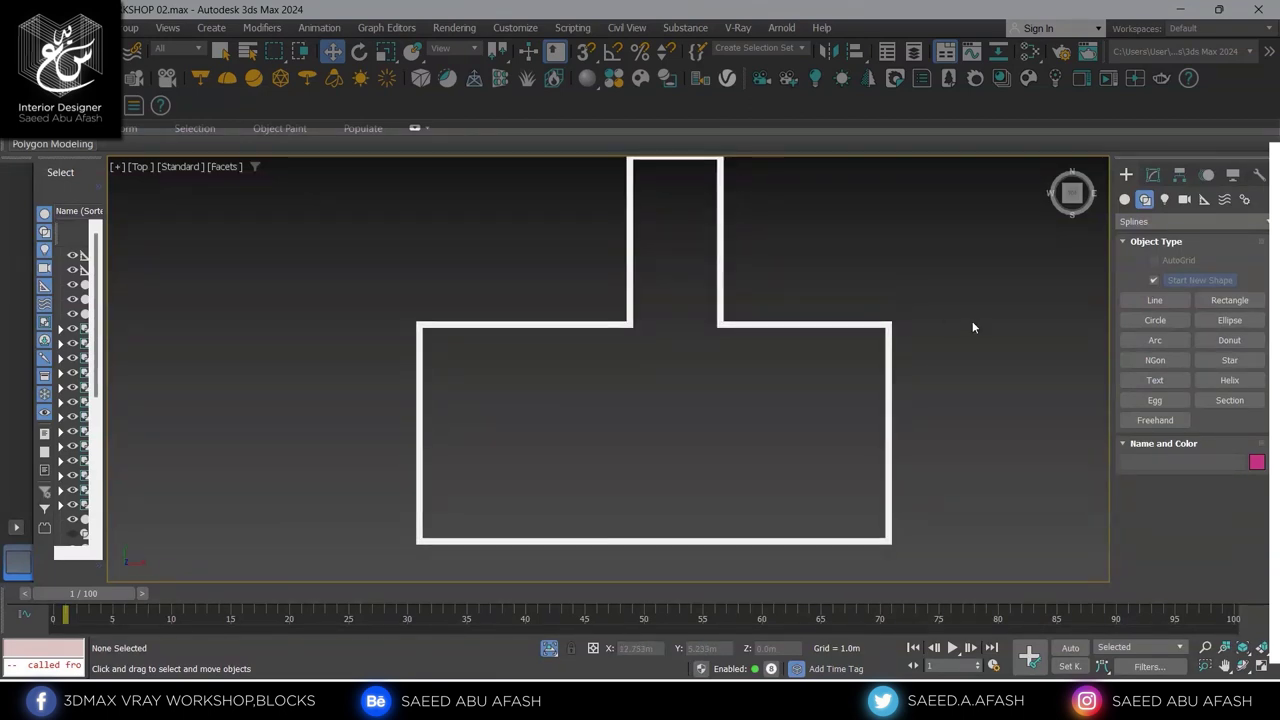
pyautogui.click(1142, 303)
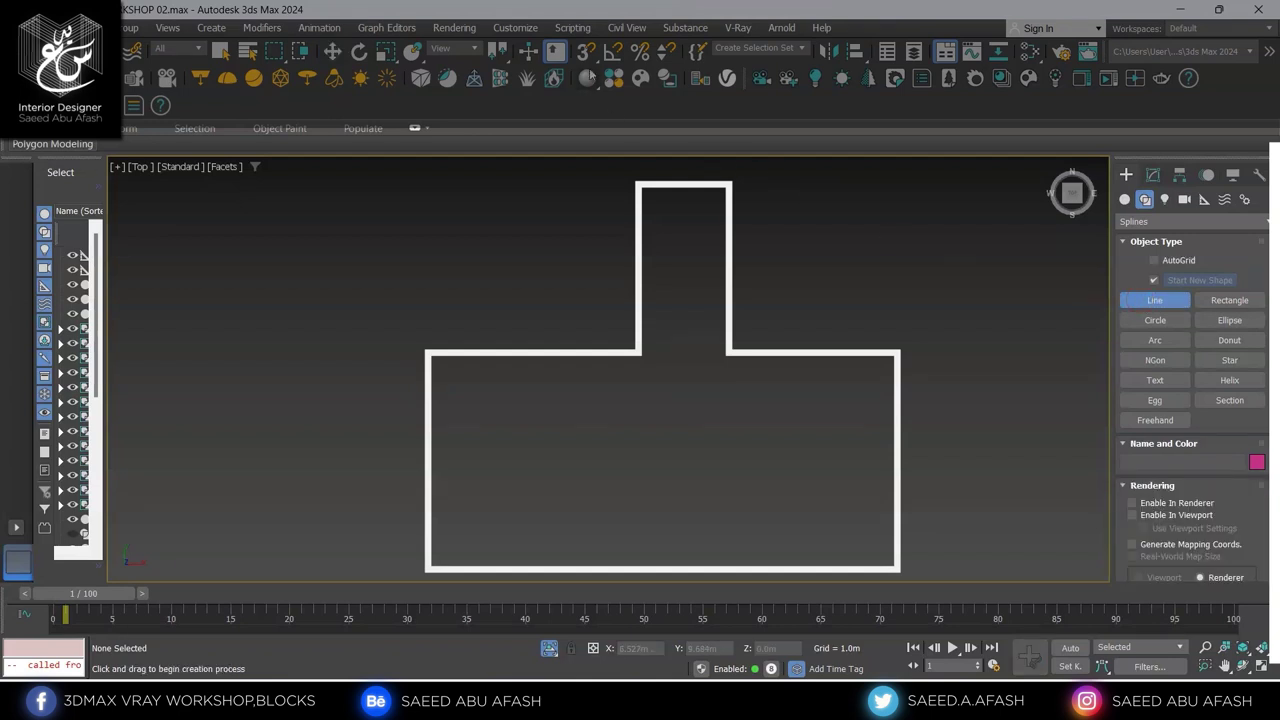
pyautogui.moveTo(586, 52); pyautogui.dragTo(590, 110)
pyautogui.rightClick(586, 52)
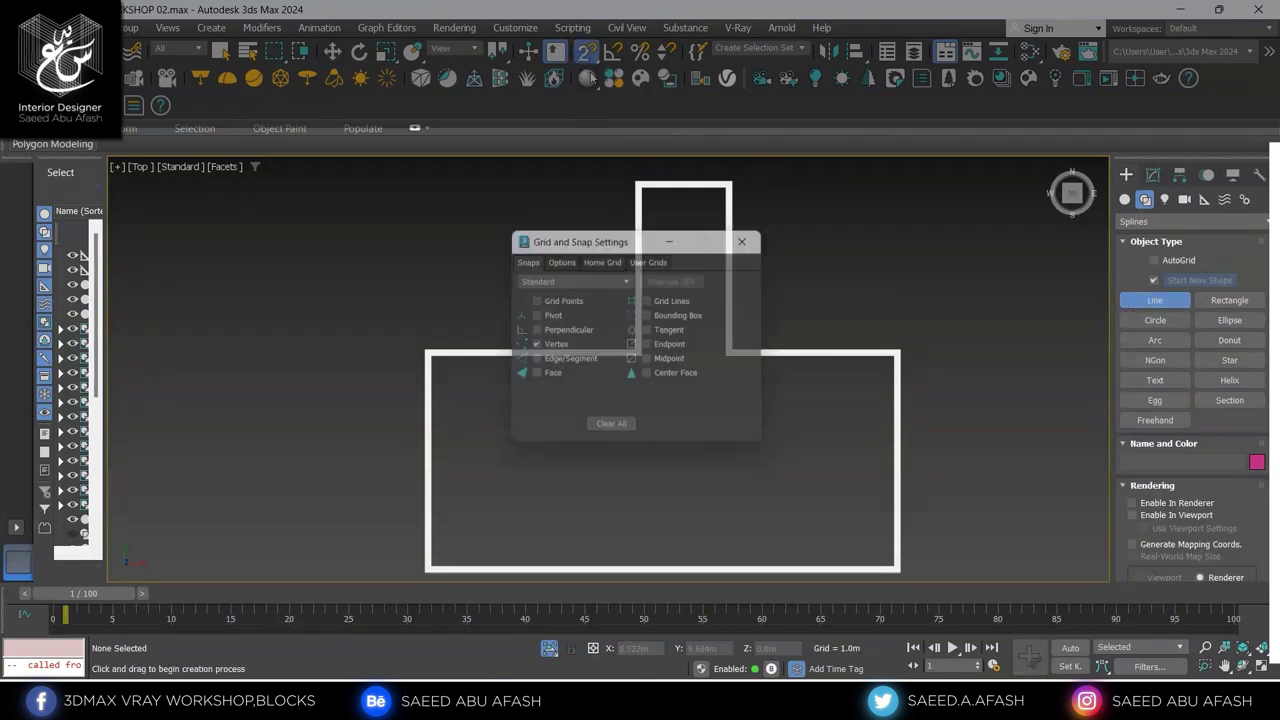
pyautogui.click(753, 236)
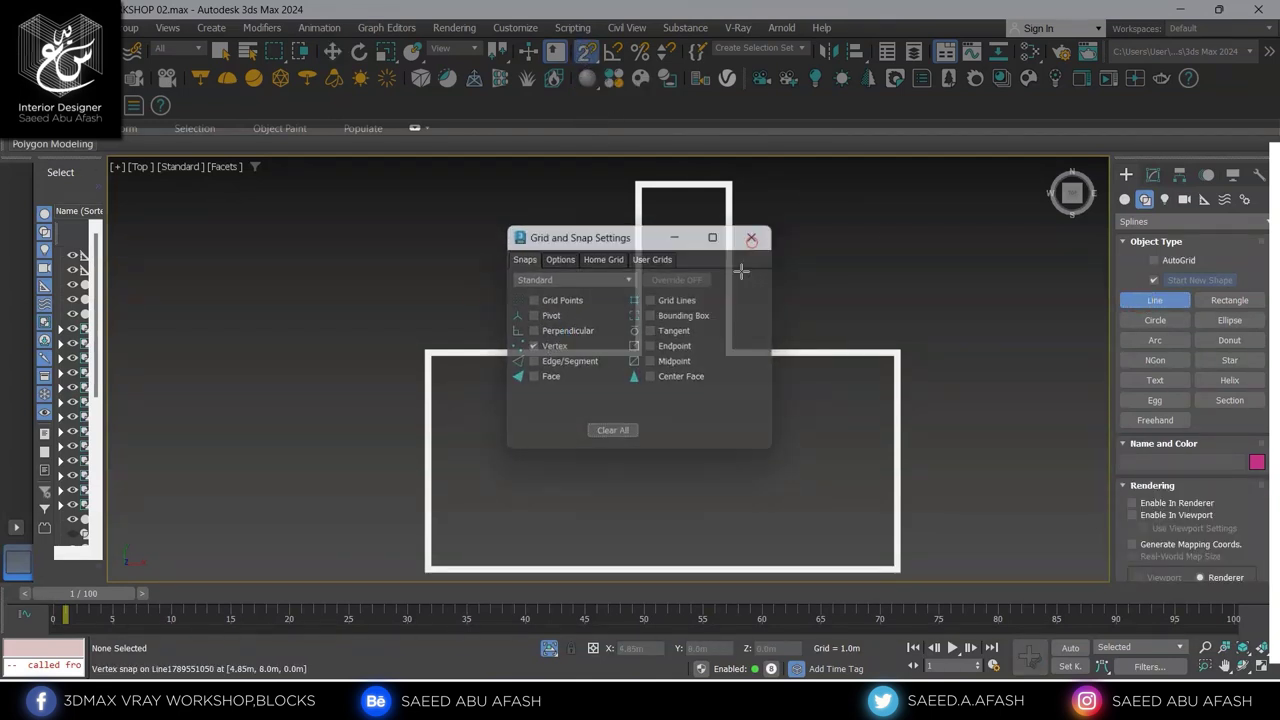
# Trace a spline through every footprint corner, including the notch, ending on the first vertex
pyautogui.click(724, 357)
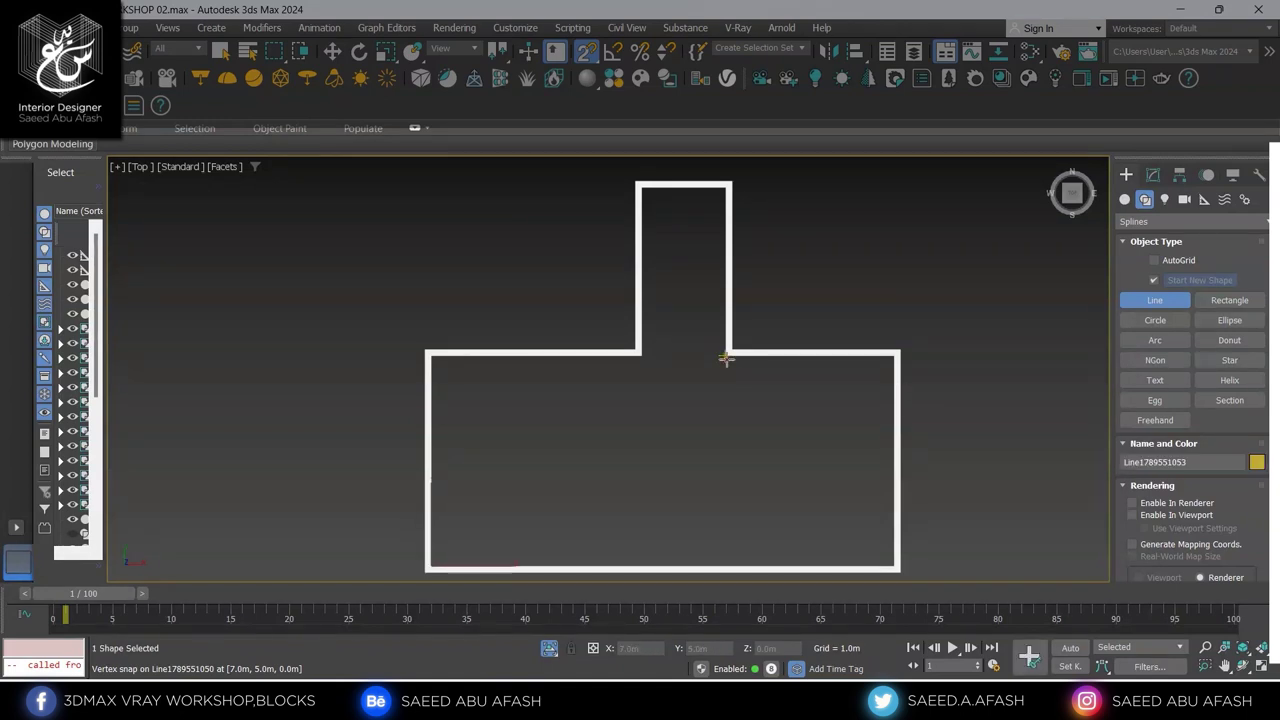
pyautogui.click(893, 357)
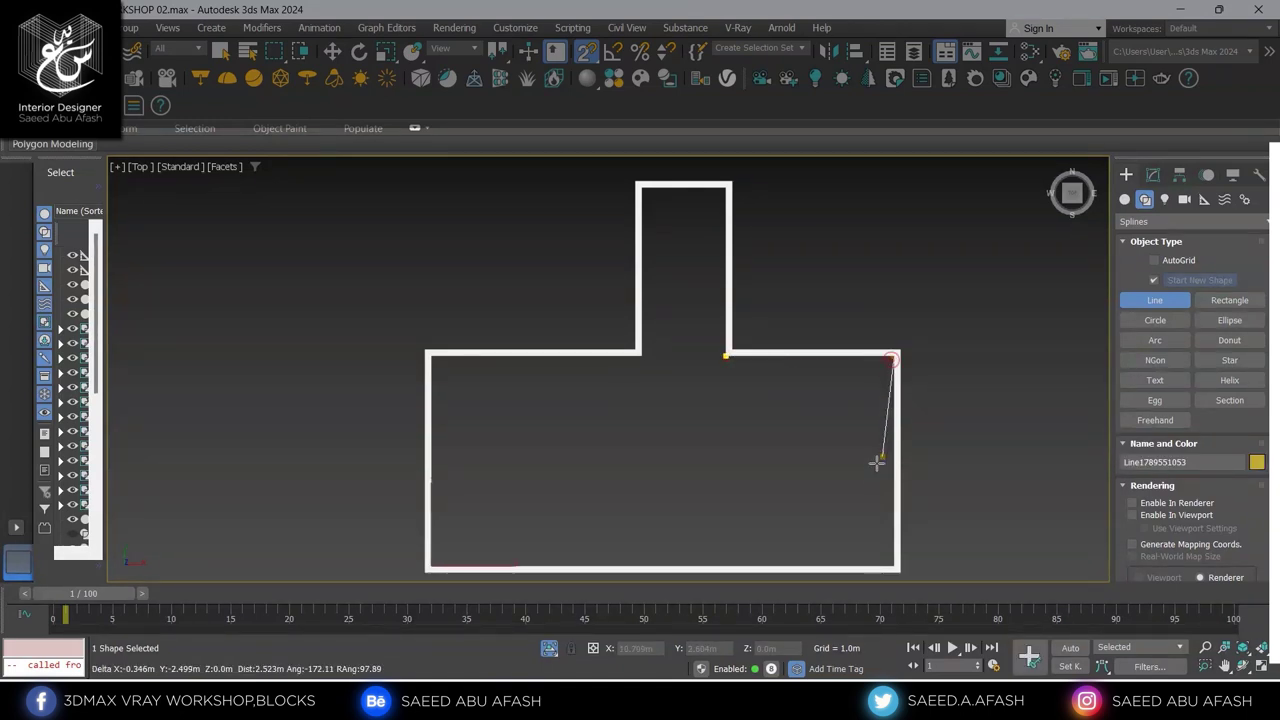
pyautogui.click(894, 566)
pyautogui.click(437, 557)
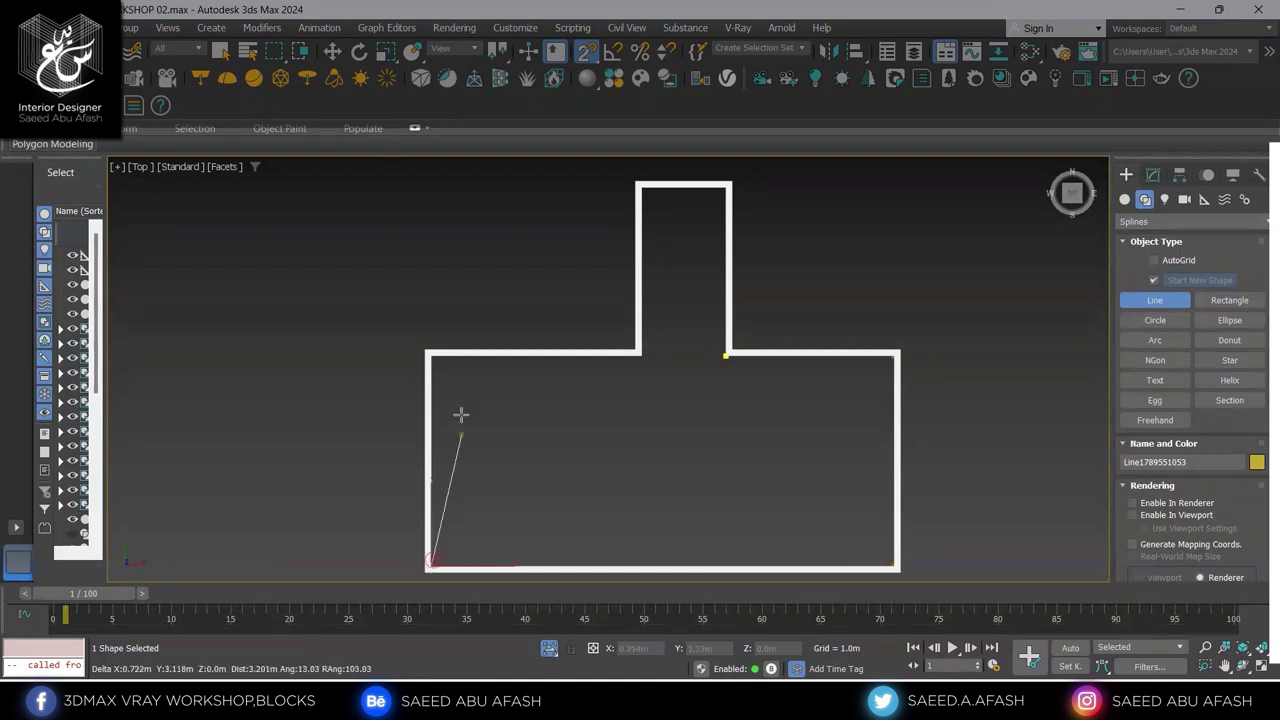
pyautogui.click(431, 356)
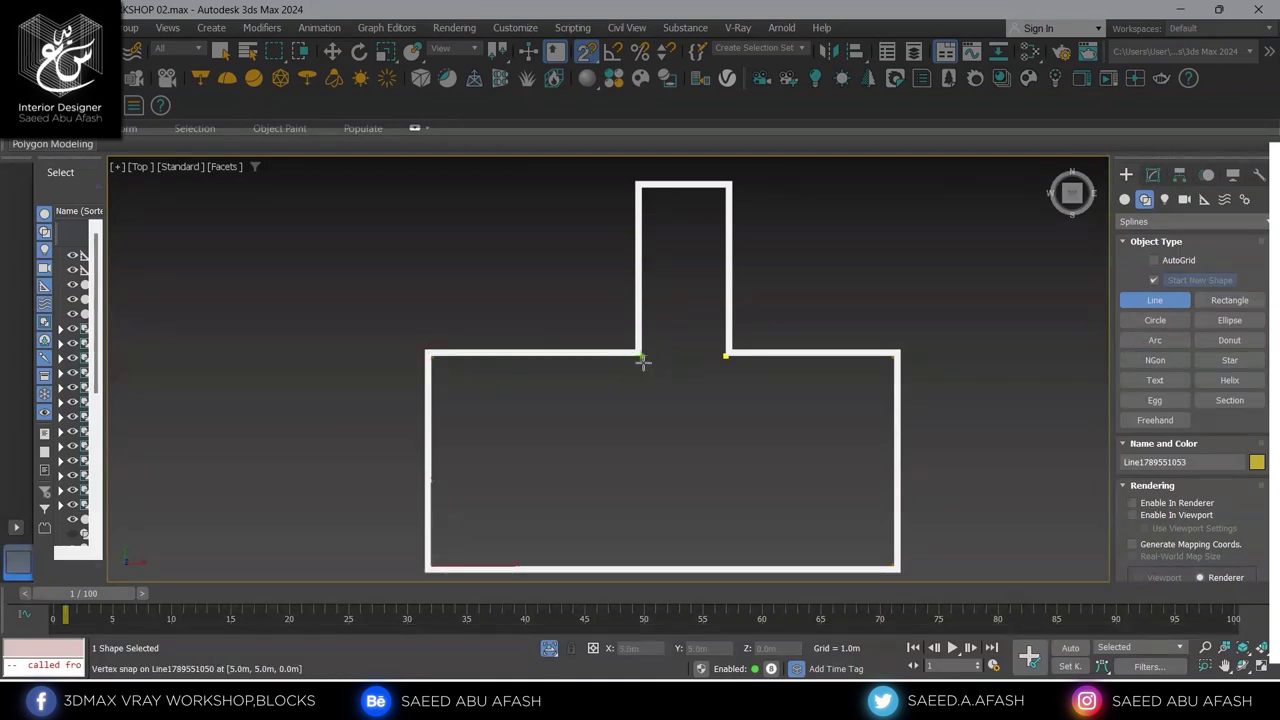
pyautogui.click(641, 354)
pyautogui.click(639, 188)
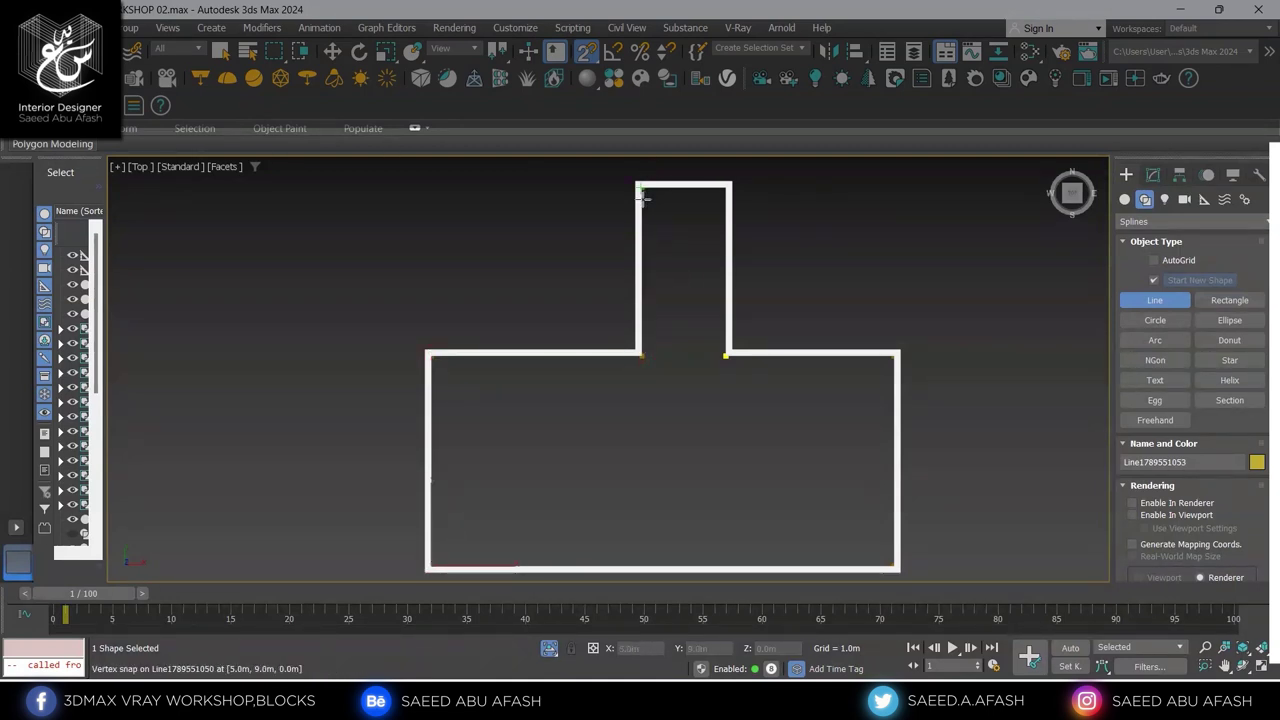
pyautogui.click(727, 187)
pyautogui.click(720, 356)
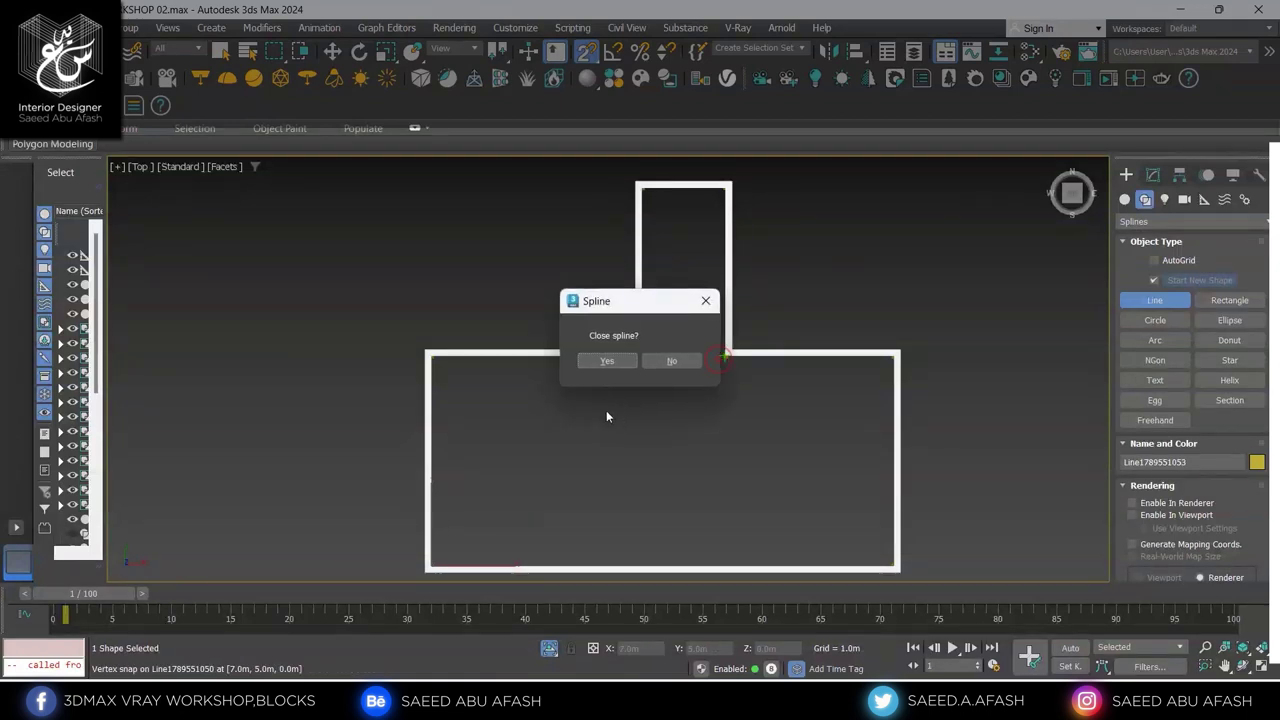
pyautogui.moveTo(619, 308); pyautogui.dragTo(720, 389)
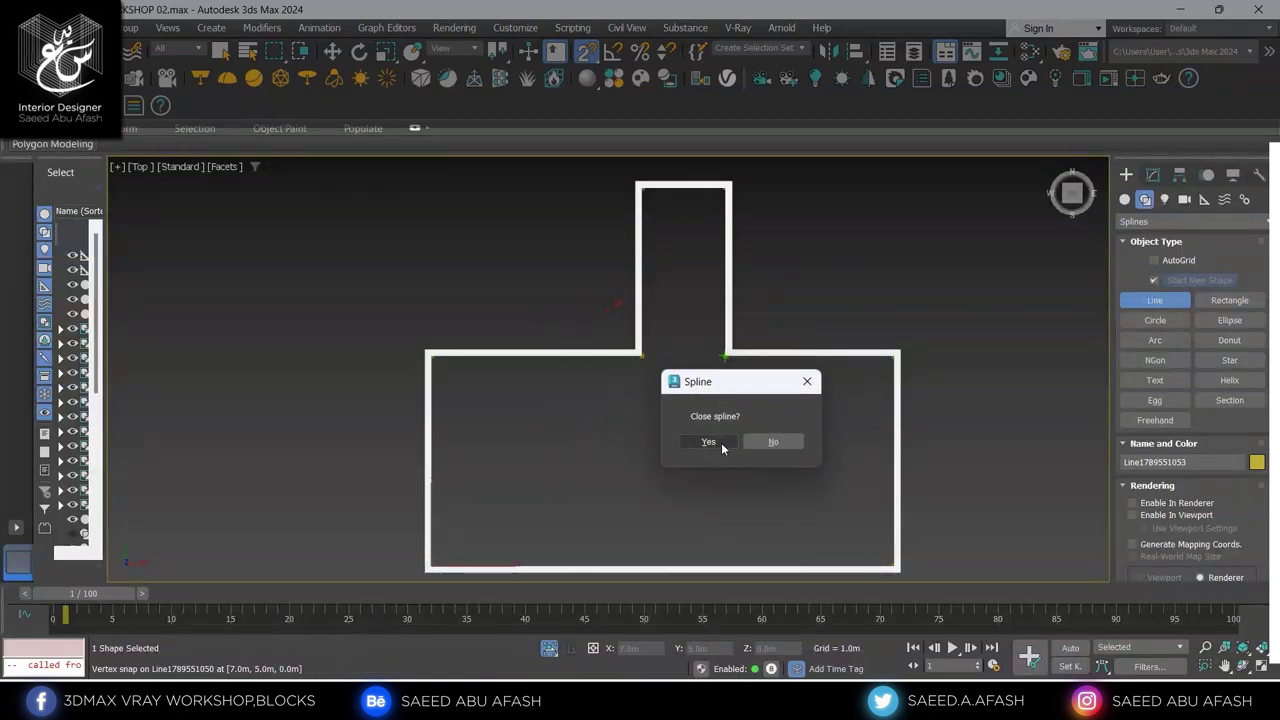
# Close the spline and give it an Extrude modifier with Amount 0.2
pyautogui.click(707, 442)
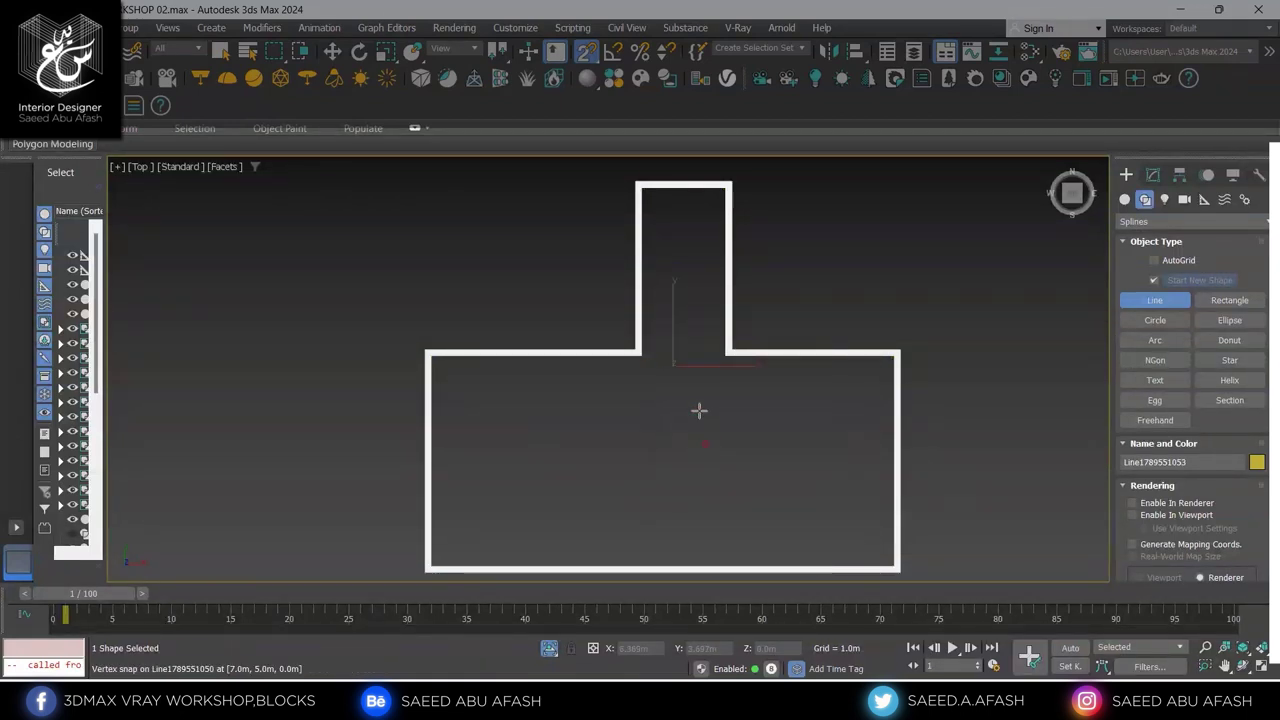
pyautogui.press('w')
pyautogui.moveTo(700, 417)
pyautogui.keyDown('alt'); pyautogui.mouseDown(button='middle')
pyautogui.moveTo(729, 371)
pyautogui.moveTo(722, 349)
pyautogui.moveTo(722, 418)
pyautogui.mouseUp(button='middle'); pyautogui.keyUp('alt')
pyautogui.write('xe')
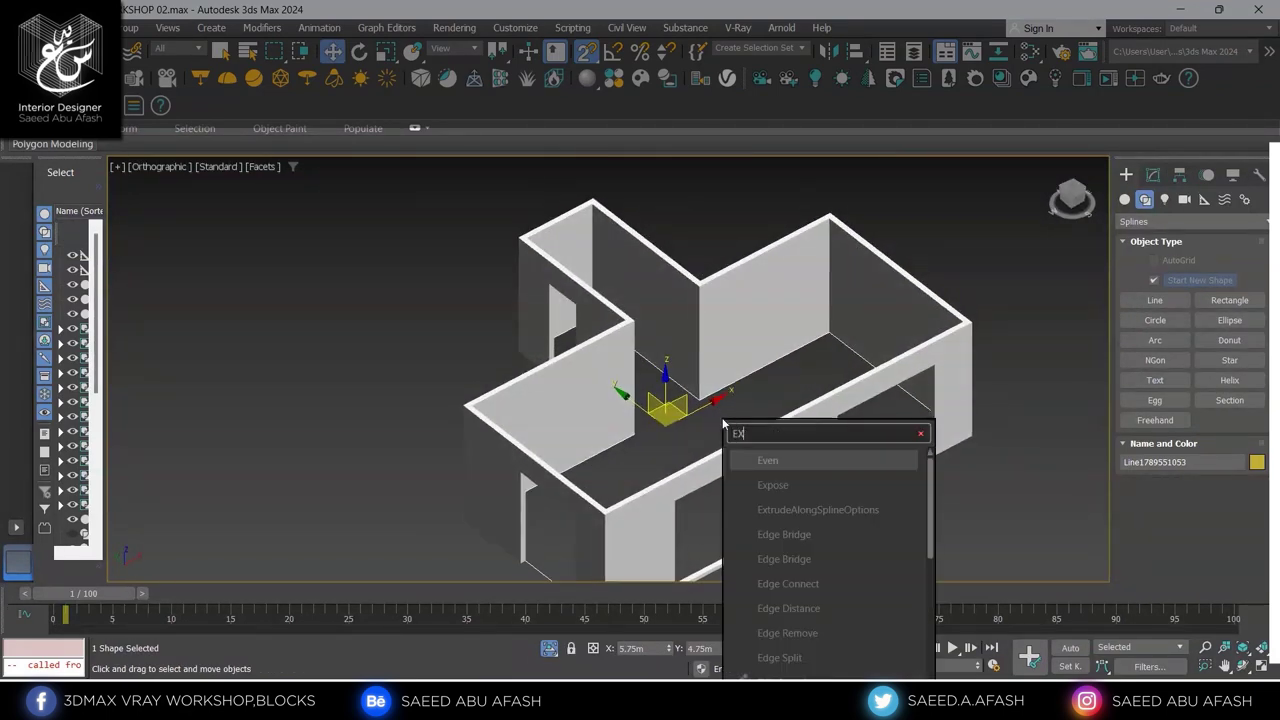
pyautogui.write('xtru')
pyautogui.press('Return')
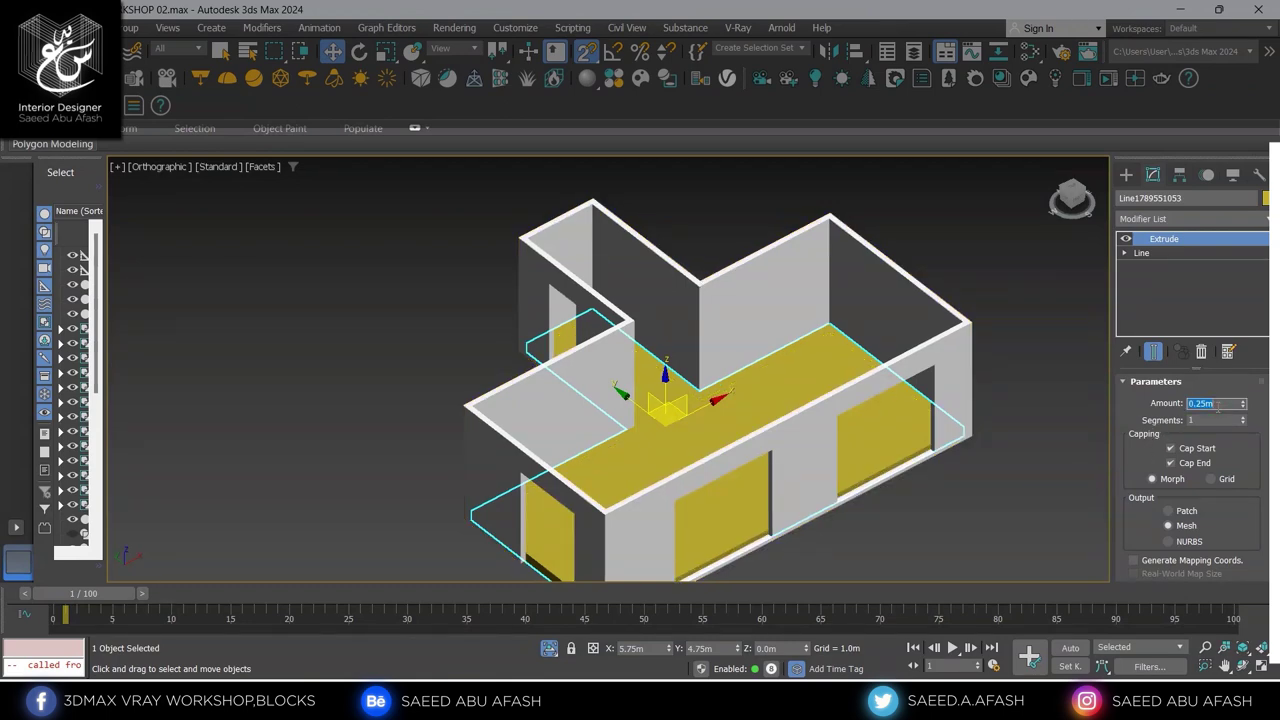
pyautogui.write('0.2')
pyautogui.press('Return')
# Orbit to inspect the thin slab and return to the Create panel's shape options
pyautogui.keyDown('alt'); pyautogui.moveTo(700, 405); pyautogui.dragTo(715, 394, button='middle'); pyautogui.keyUp('alt')
pyautogui.scroll(3, 715, 394)
pyautogui.scroll(3, 715, 394)
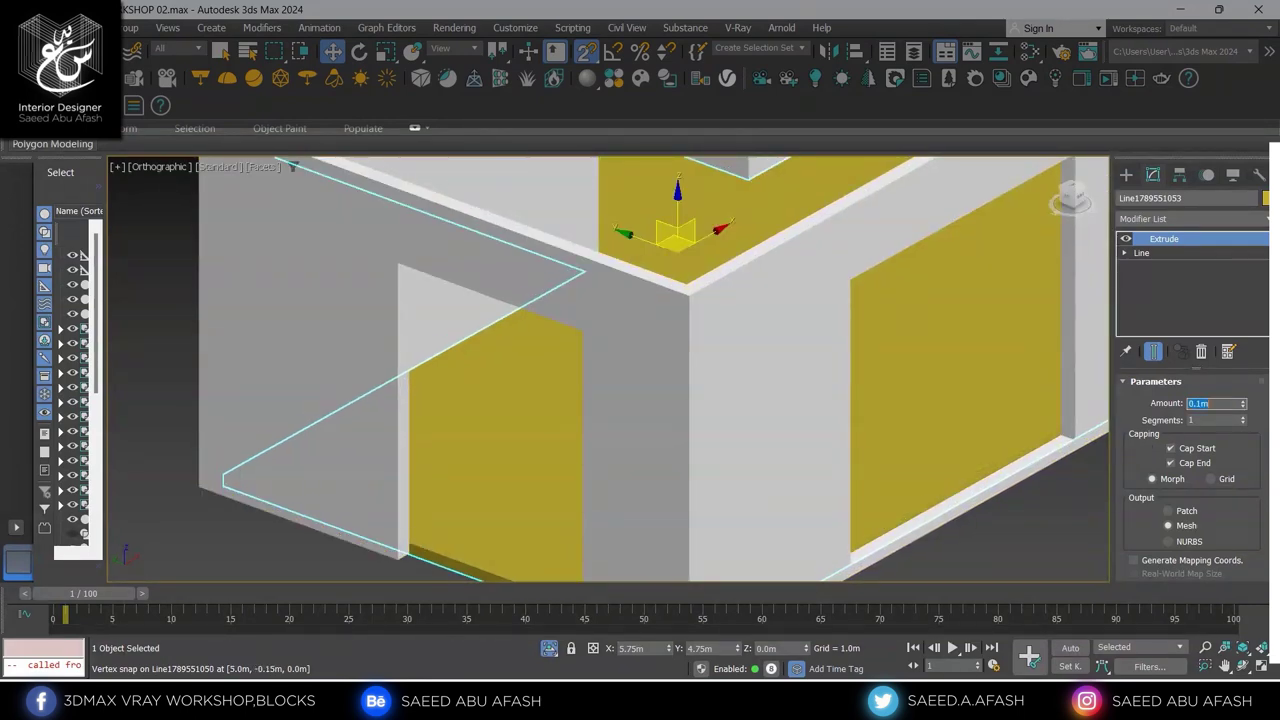
pyautogui.click(1126, 174)
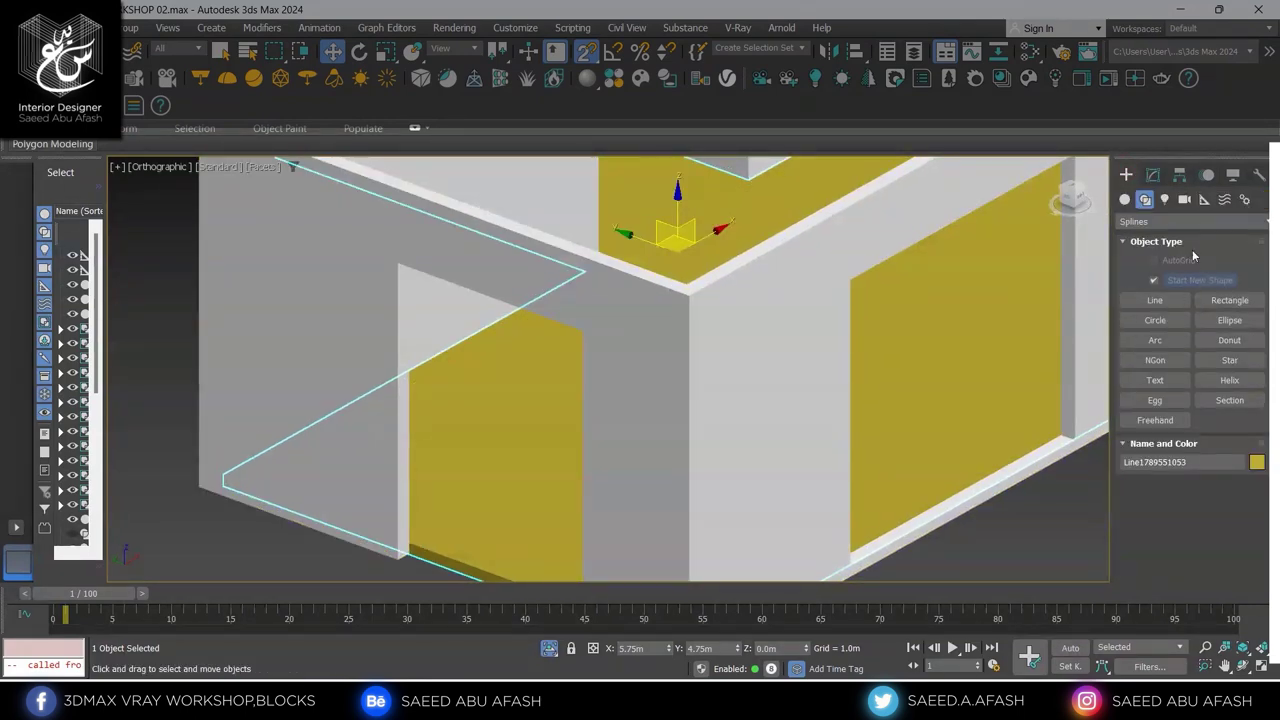
pyautogui.click(1153, 174)
pyautogui.write('.08')
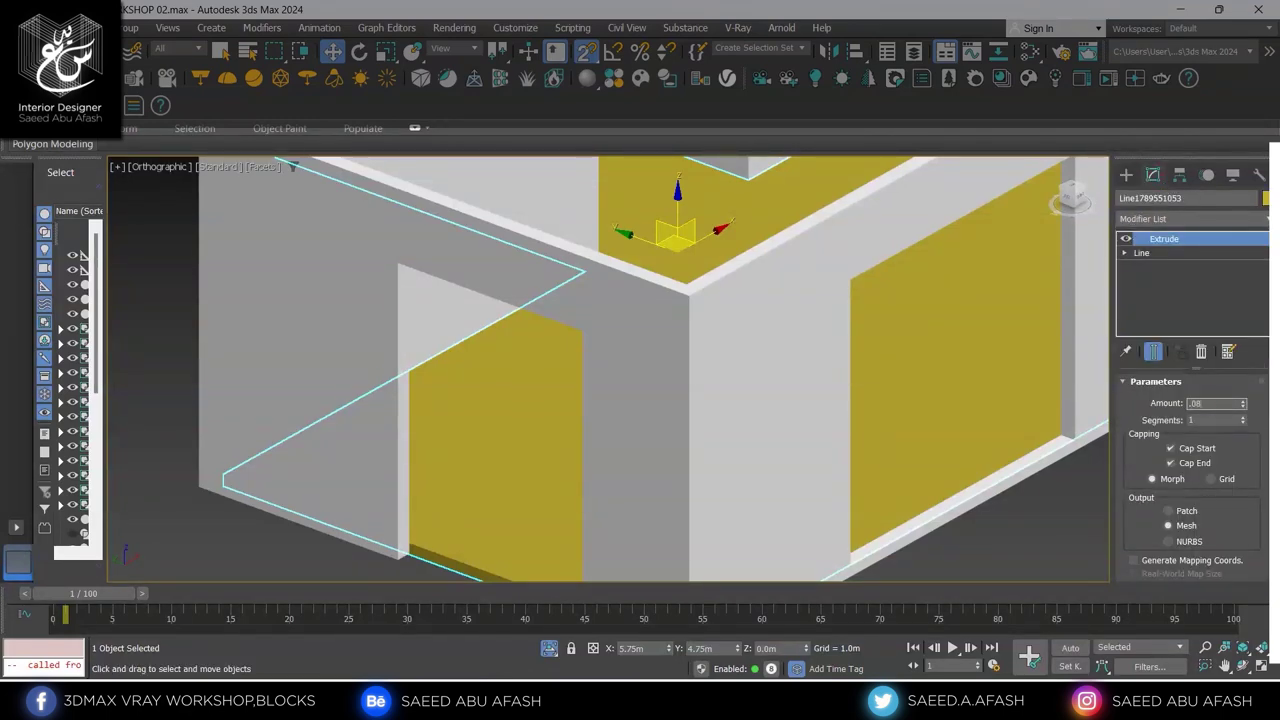
pyautogui.scroll(-1, 650, 230)
pyautogui.click(1126, 174)
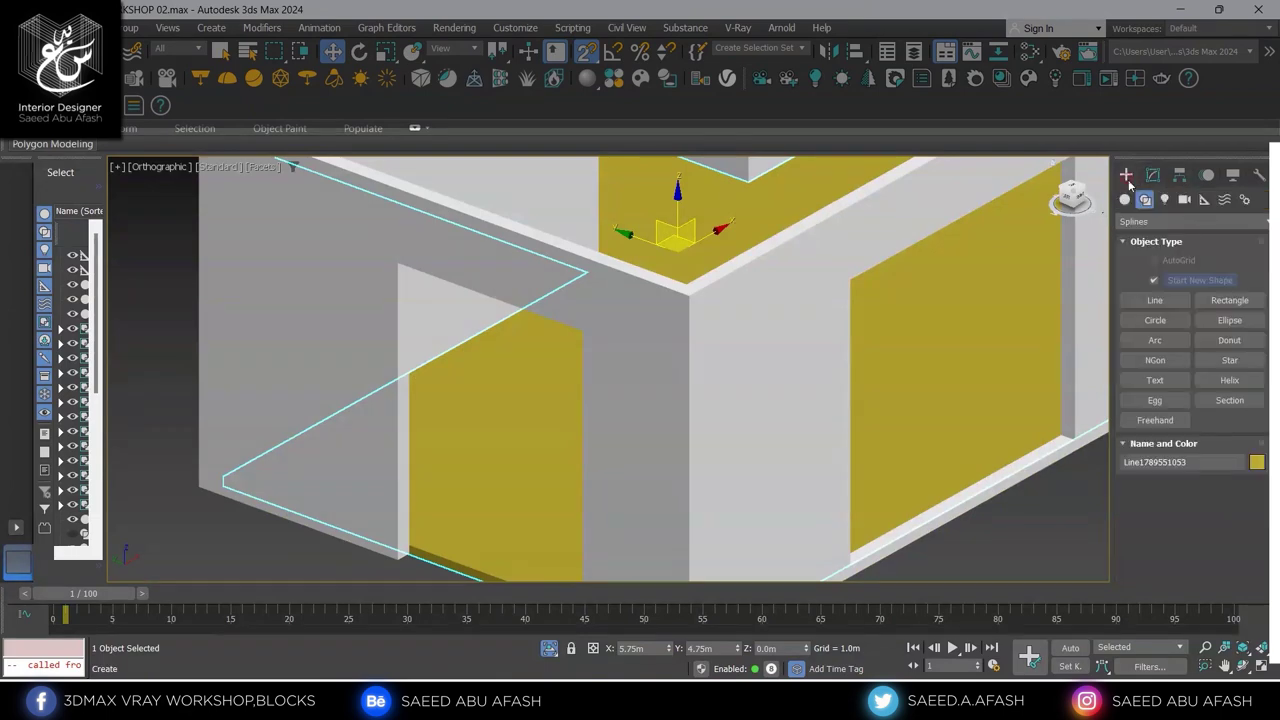
pyautogui.scroll(-4, 575, 410)
pyautogui.keyDown('alt'); pyautogui.moveTo(575, 410); pyautogui.dragTo(600, 378, button='middle'); pyautogui.keyUp('alt')
# Unhide all hidden objects in the scene
pyautogui.rightClick(600, 378)
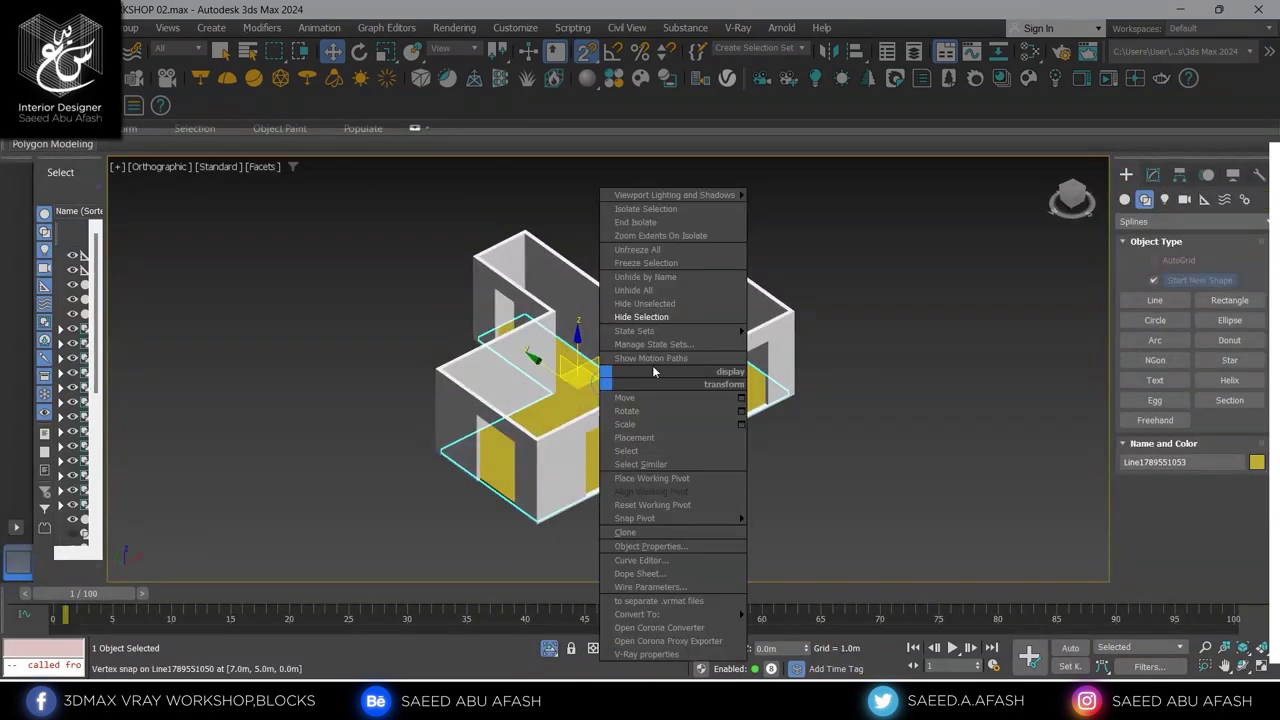
pyautogui.click(645, 293)
pyautogui.keyDown('alt'); pyautogui.moveTo(646, 286); pyautogui.dragTo(626, 285, button='middle'); pyautogui.keyUp('alt')
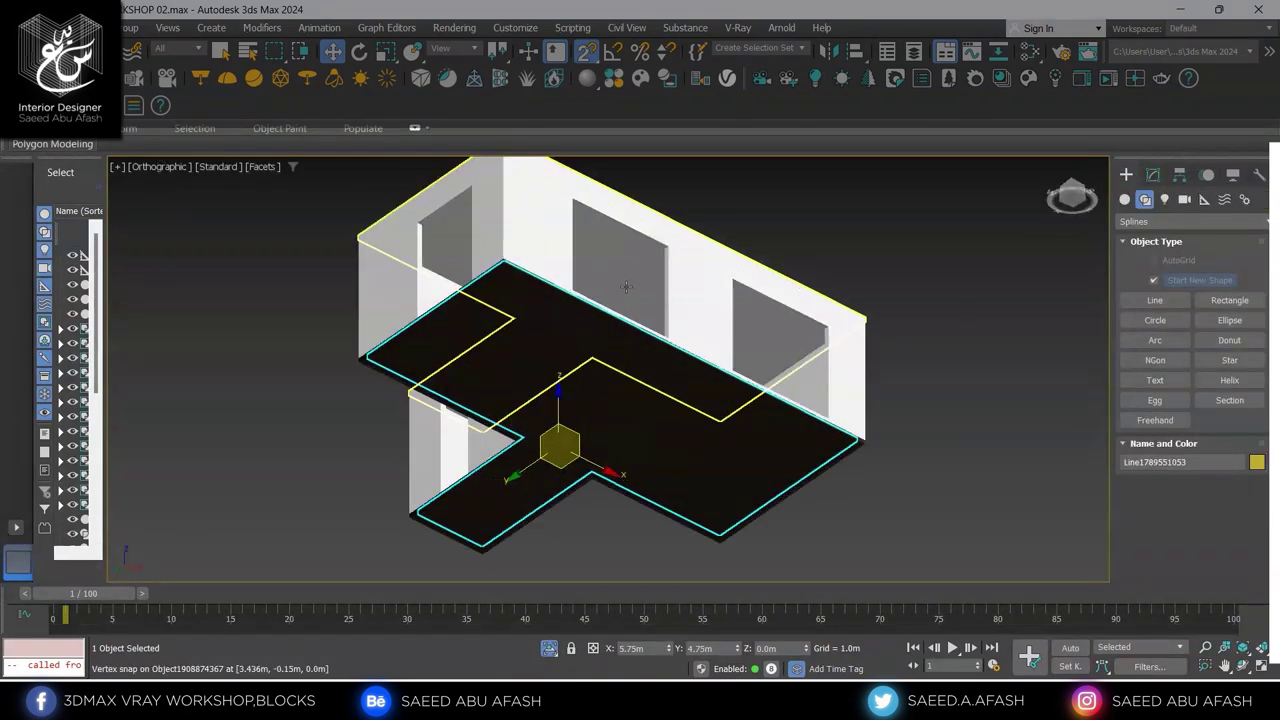
# Isolate the two slabs with Alt+Q and select only the floor outline shape
pyautogui.hotkey('alt', 'q')
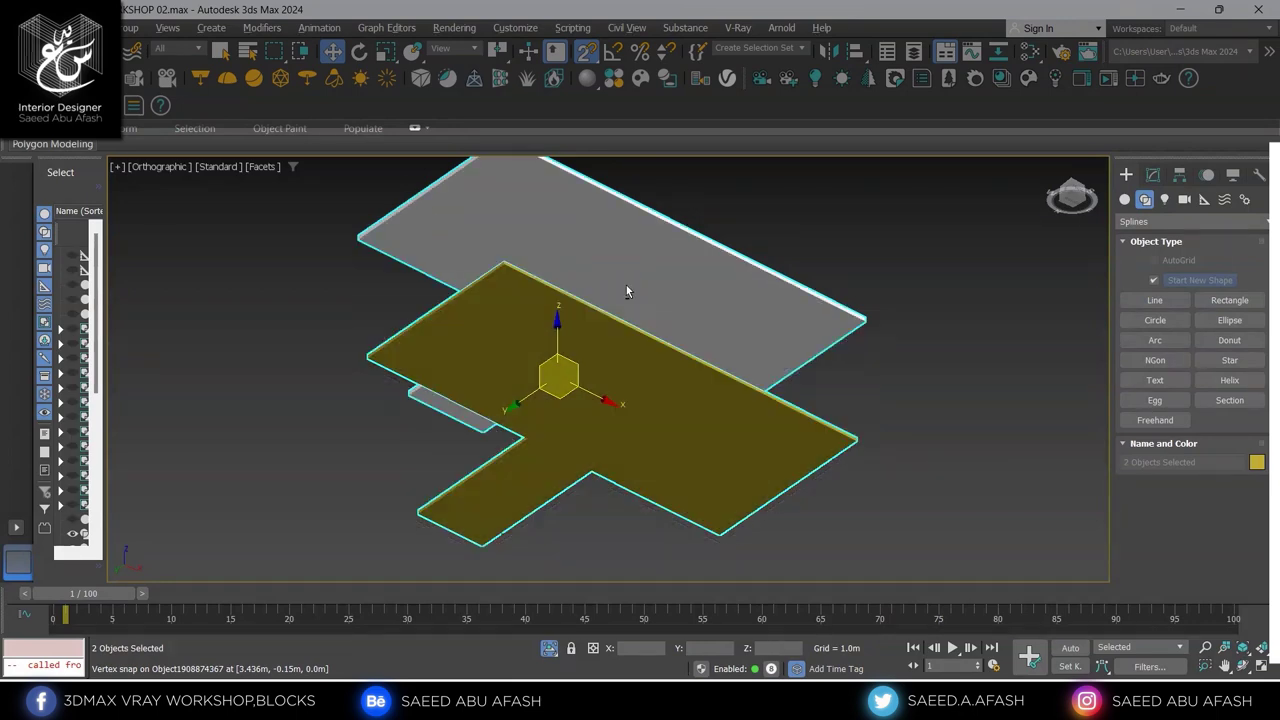
pyautogui.click(741, 422)
pyautogui.keyDown('alt'); pyautogui.moveTo(640, 374); pyautogui.dragTo(640, 380, button='middle'); pyautogui.keyUp('alt')
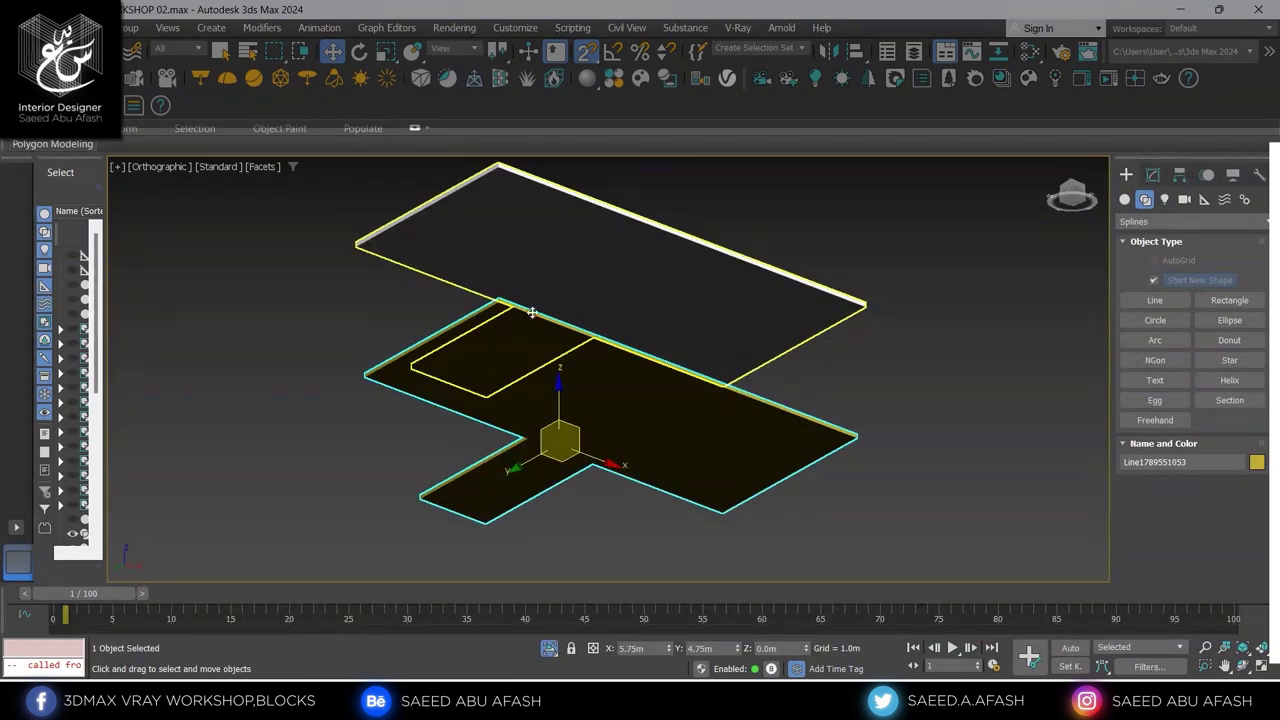
pyautogui.keyDown('alt'); pyautogui.moveTo(532, 313); pyautogui.dragTo(491, 444, button='middle'); pyautogui.keyUp('alt')
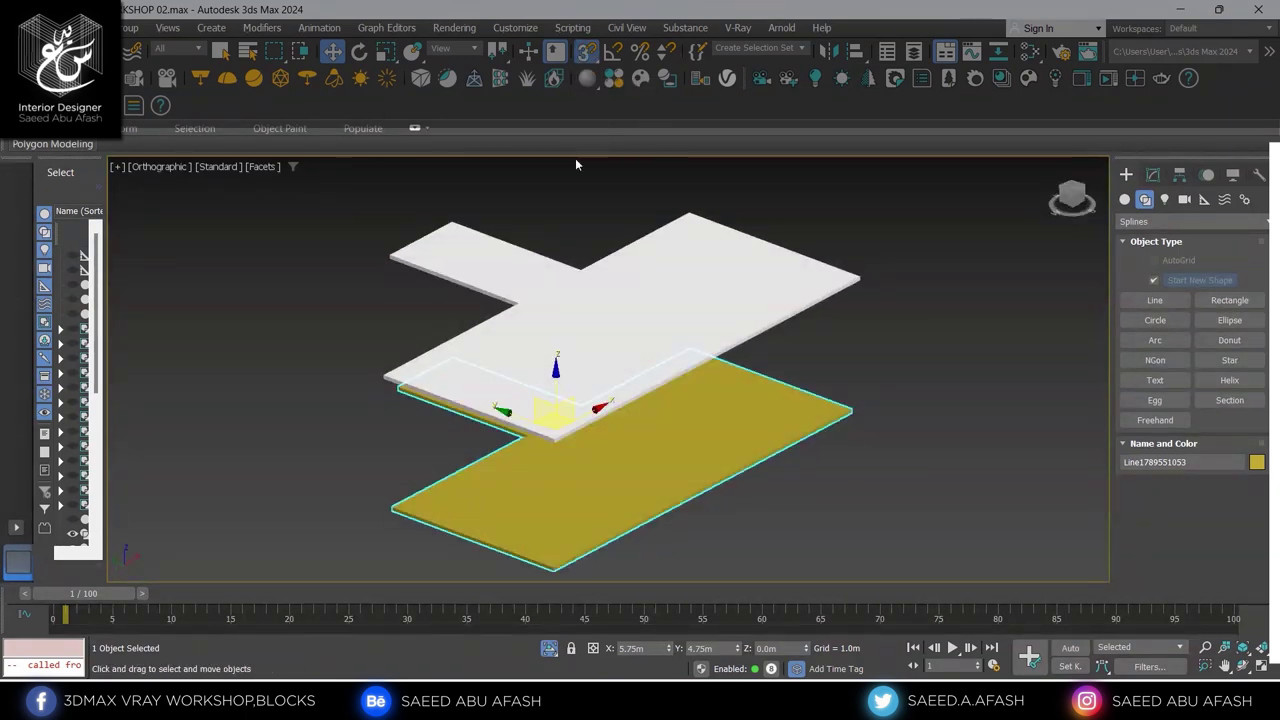
# Orbit and zoom around the isolated slabs to inspect the slab thickness and top face
pyautogui.scroll(5, 388, 509)
pyautogui.scroll(3, 405, 512)
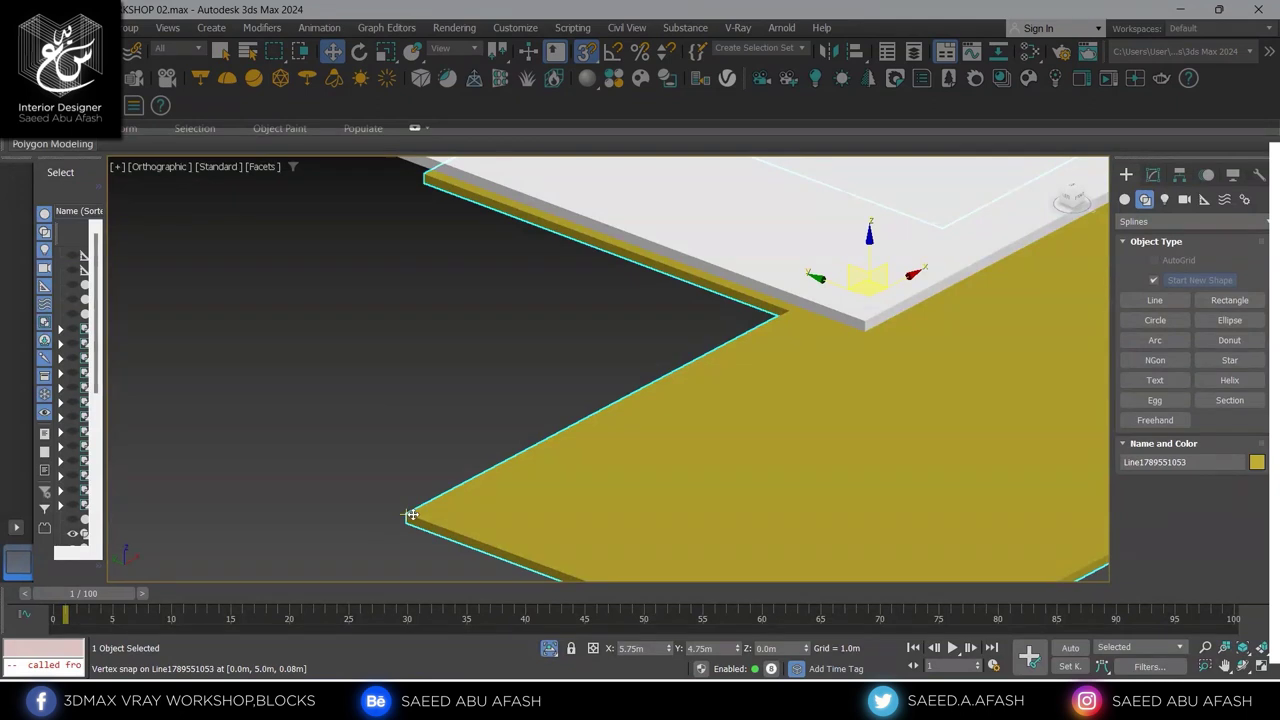
pyautogui.scroll(-2, 410, 515)
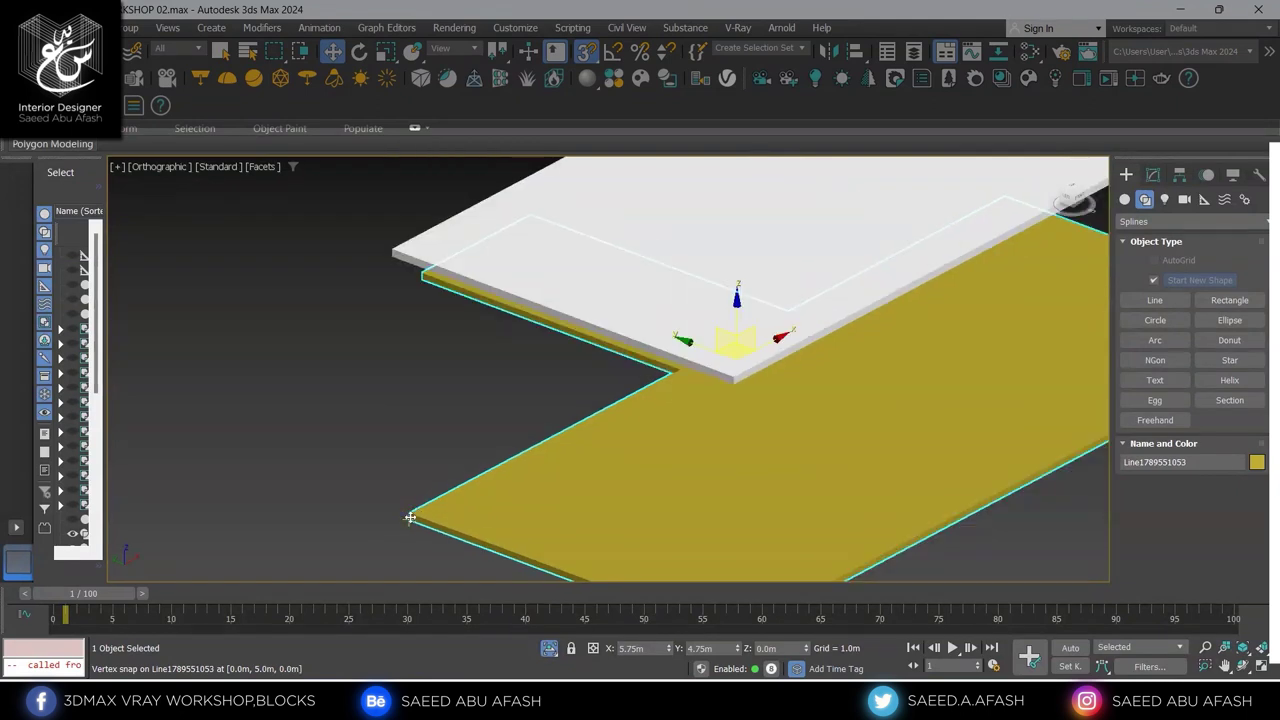
pyautogui.scroll(2, 410, 515)
pyautogui.scroll(2, 410, 516)
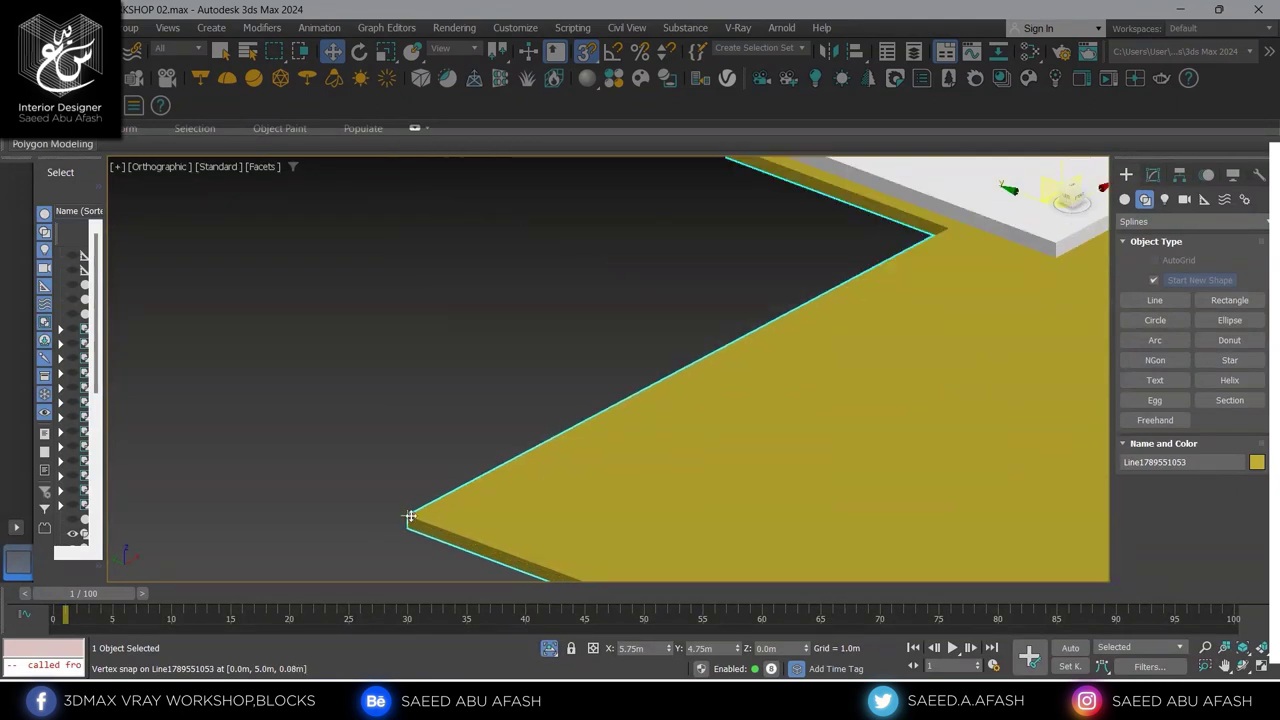
pyautogui.scroll(-2, 405, 514)
pyautogui.scroll(-3, 391, 511)
pyautogui.scroll(4, 400, 512)
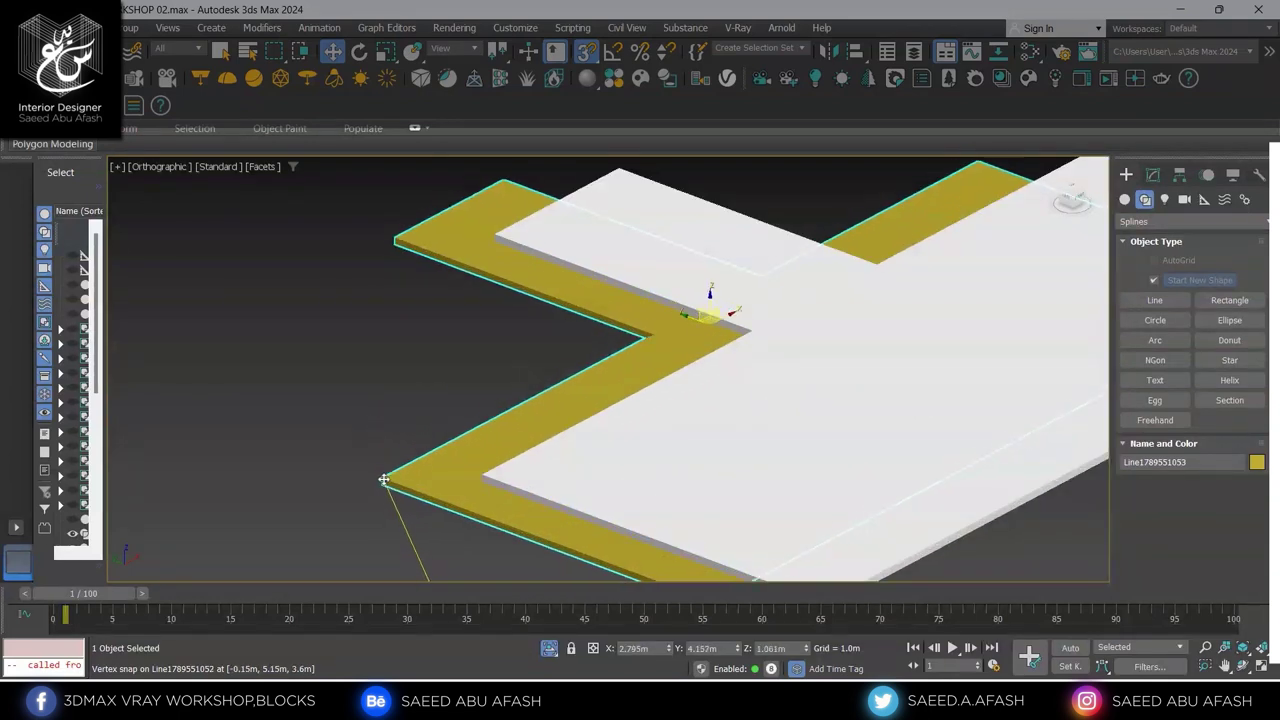
pyautogui.scroll(1, 425, 517)
pyautogui.moveTo(426, 517)
pyautogui.keyDown('alt'); pyautogui.mouseDown(button='middle')
pyautogui.moveTo(475, 495)
pyautogui.moveTo(501, 433)
pyautogui.mouseUp(button='middle'); pyautogui.keyUp('alt')
pyautogui.scroll(2, 478, 492)
pyautogui.scroll(2, 485, 472)
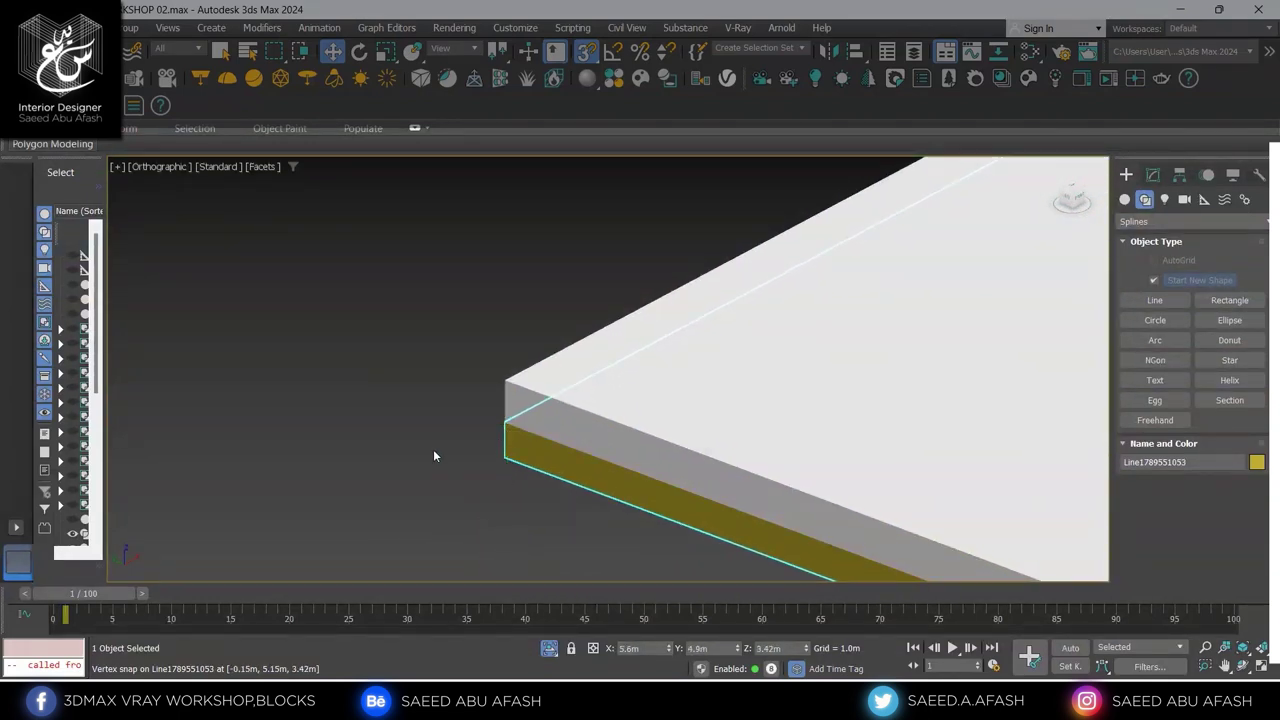
pyautogui.scroll(-5, 433, 456)
pyautogui.moveTo(433, 456)
pyautogui.keyDown('alt'); pyautogui.mouseDown(button='middle')
pyautogui.moveTo(428, 410)
pyautogui.moveTo(452, 385)
pyautogui.moveTo(543, 380)
pyautogui.moveTo(585, 380)
pyautogui.moveTo(610, 421)
pyautogui.moveTo(603, 449)
pyautogui.mouseUp(button='middle'); pyautogui.keyUp('alt')
pyautogui.scroll(2, 654, 374)
pyautogui.scroll(2, 600, 400)
pyautogui.scroll(2, 577, 347)
pyautogui.scroll(-4, 577, 347)
# View the slabs framed from the Top in wireframe, then return to a shaded 3D view
pyautogui.press('t')
pyautogui.press('z')
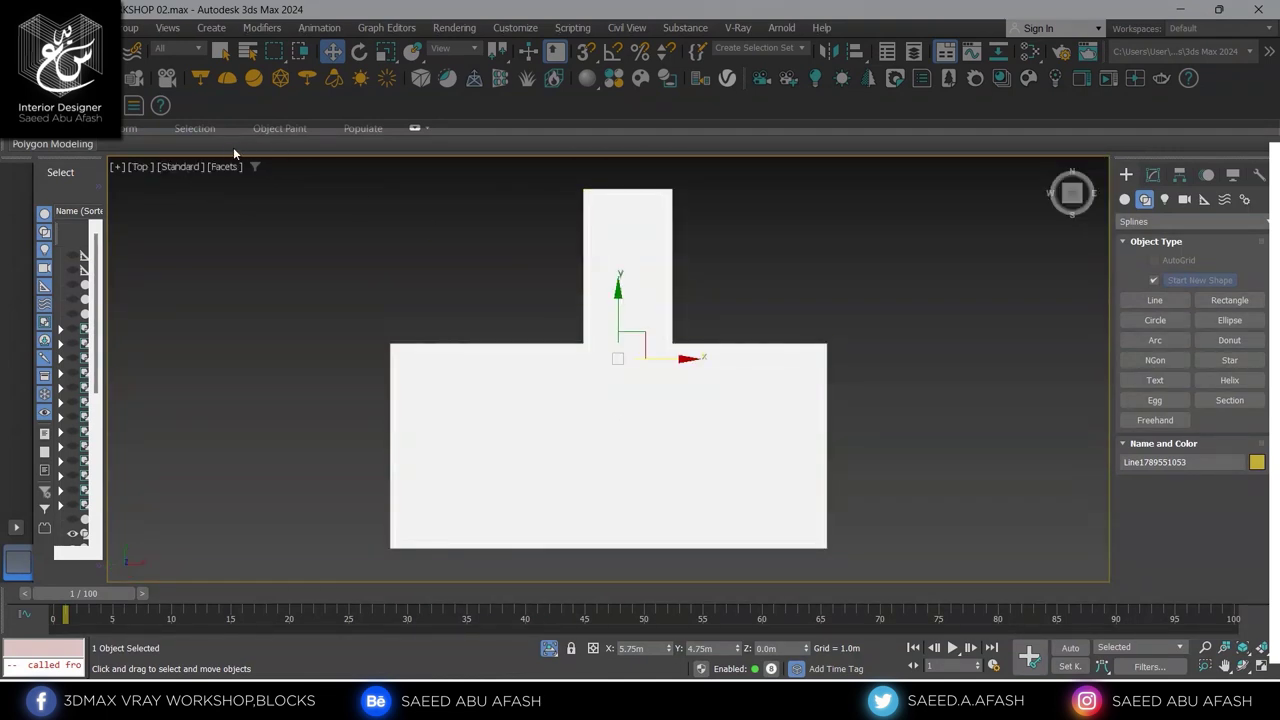
pyautogui.click(227, 176)
pyautogui.click(224, 167)
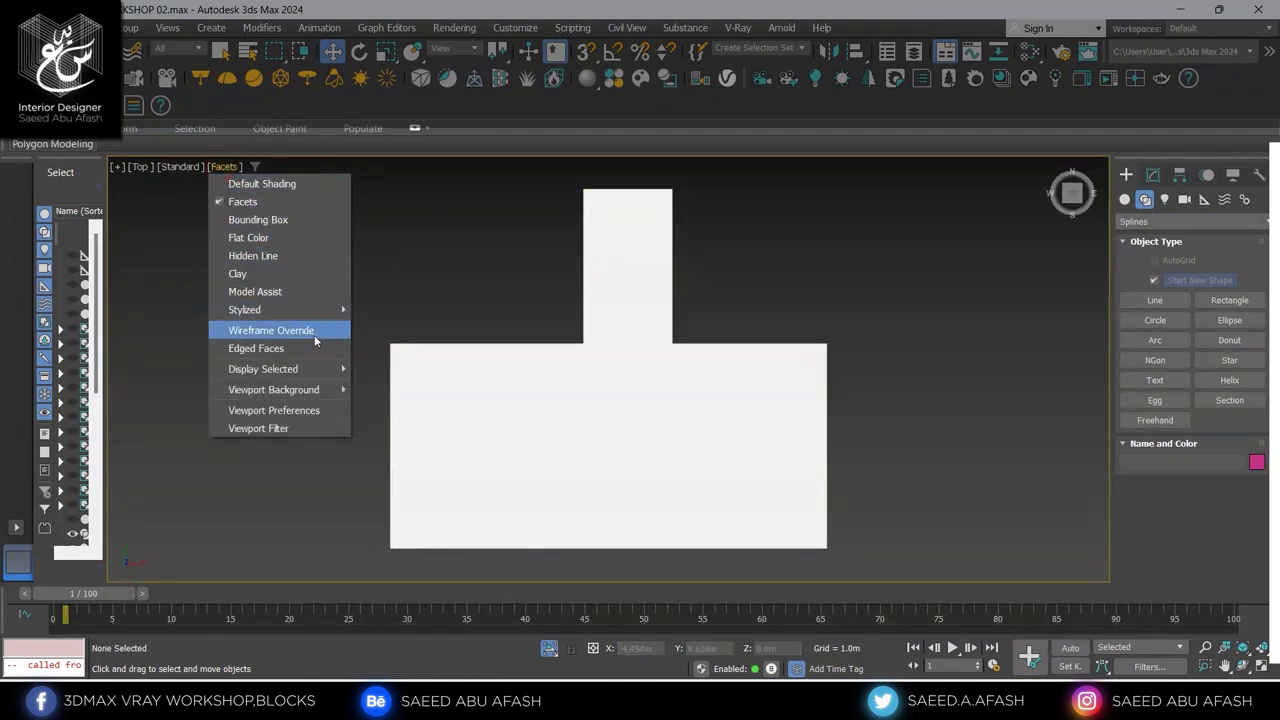
pyautogui.click(270, 330)
pyautogui.scroll(5, 664, 190)
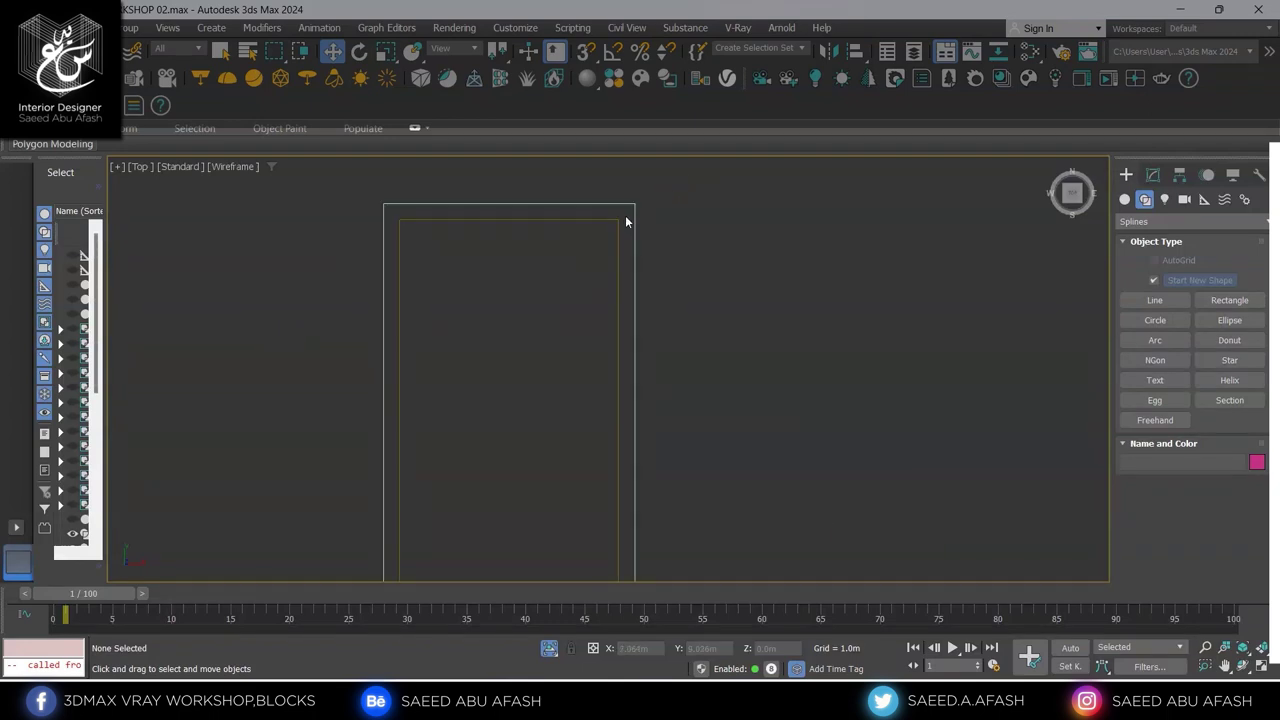
pyautogui.scroll(-4, 628, 252)
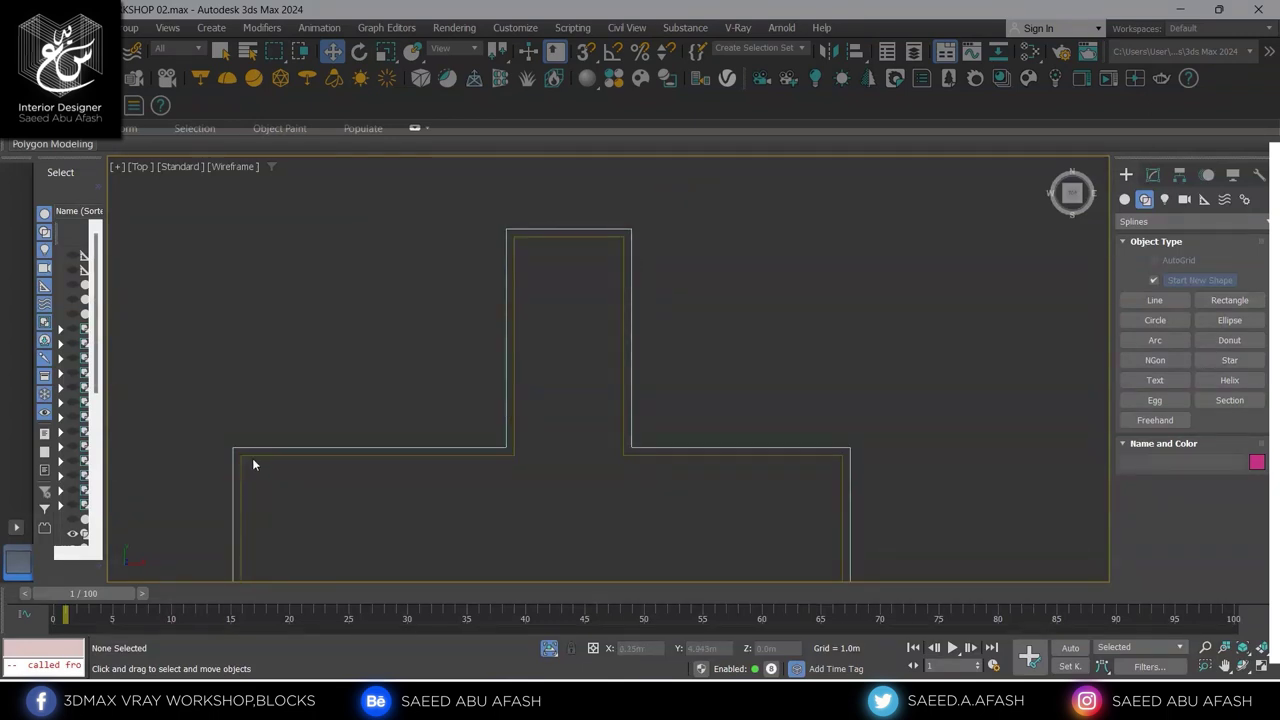
pyautogui.scroll(-3, 253, 465)
pyautogui.moveTo(261, 462)
pyautogui.keyDown('alt'); pyautogui.mouseDown(button='middle')
pyautogui.moveTo(369, 380)
pyautogui.moveTo(343, 394)
pyautogui.moveTo(402, 469)
pyautogui.mouseUp(button='middle'); pyautogui.keyUp('alt')
pyautogui.press('F3')
pyautogui.scroll(3, 337, 417)
# Select the lower floor outline shape and unhide all building objects
pyautogui.click(400, 450)
pyautogui.rightClick(541, 395)
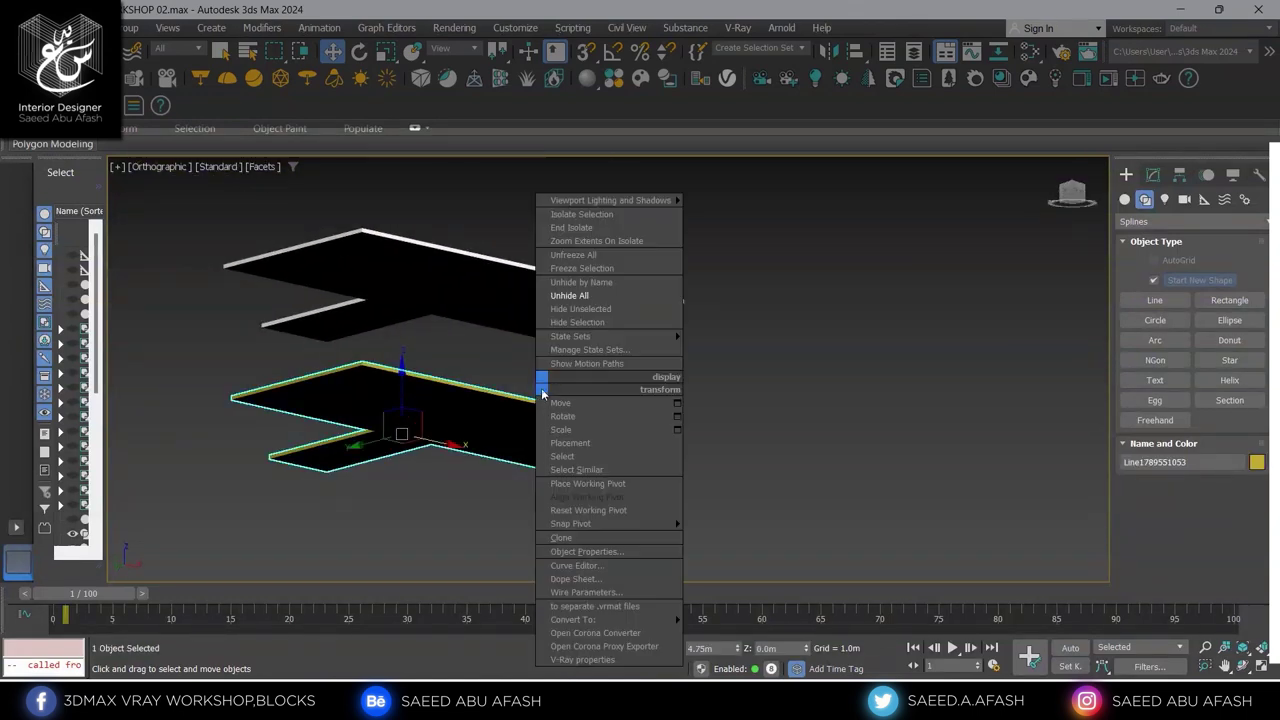
pyautogui.click(569, 295)
pyautogui.keyDown('alt'); pyautogui.moveTo(569, 295); pyautogui.dragTo(470, 469, button='middle'); pyautogui.keyUp('alt')
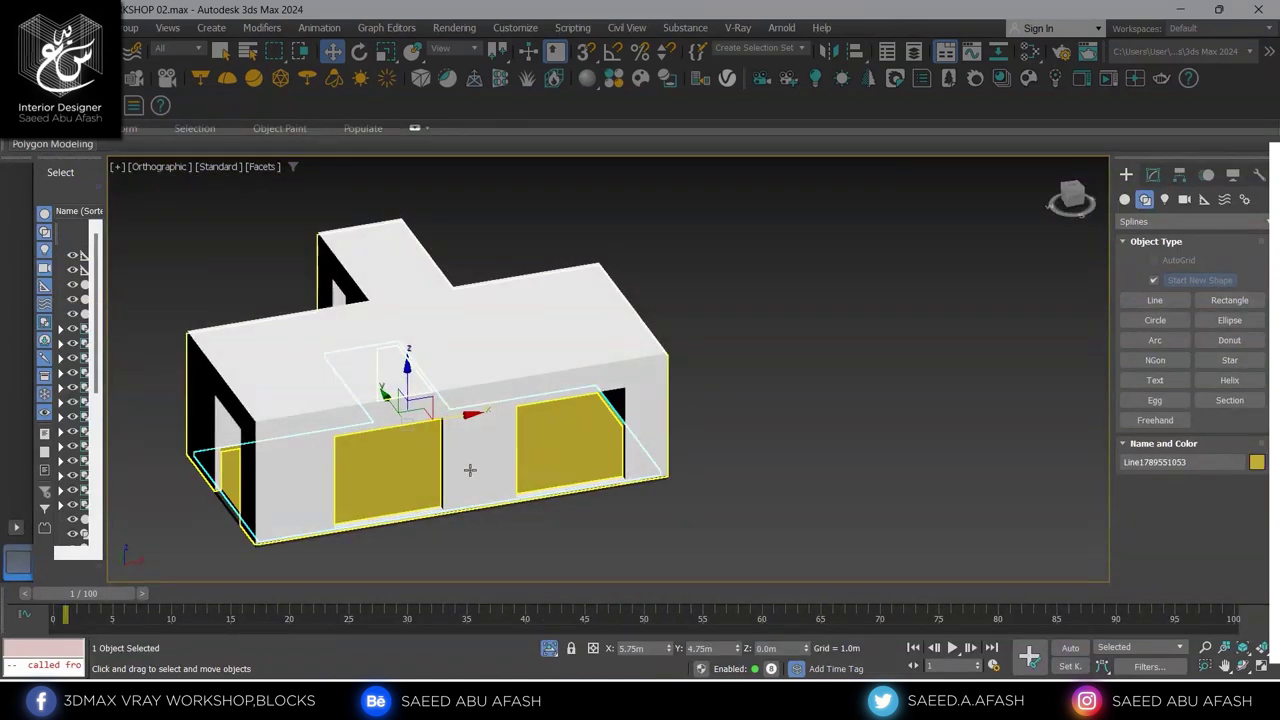
# Frame the walls in the Front view with wireframe display
pyautogui.press('f')
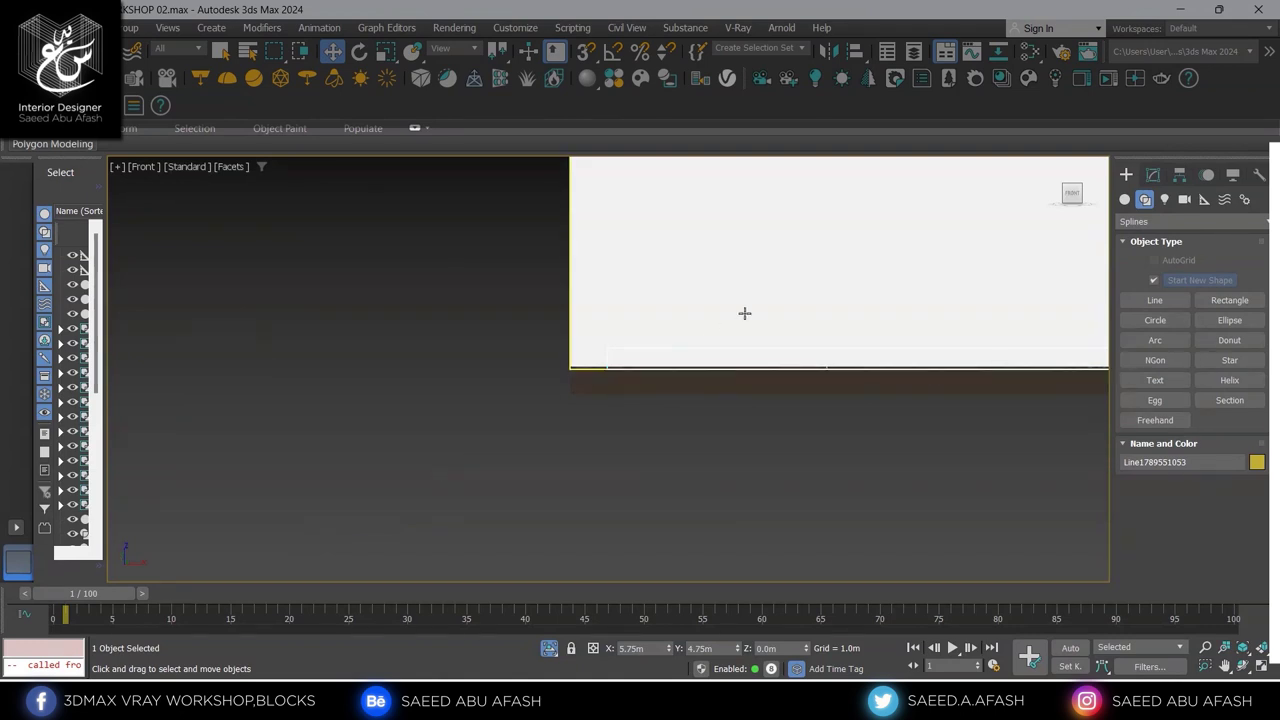
pyautogui.moveTo(743, 311); pyautogui.dragTo(503, 457, button='middle')
pyautogui.scroll(-2, 503, 457)
pyautogui.moveTo(712, 379)
pyautogui.mouseDown(button='middle')
pyautogui.moveTo(503, 471)
pyautogui.moveTo(400, 423)
pyautogui.moveTo(386, 434)
pyautogui.mouseUp(button='middle')
pyautogui.scroll(-2, 897, 248)
pyautogui.scroll(2, 646, 248)
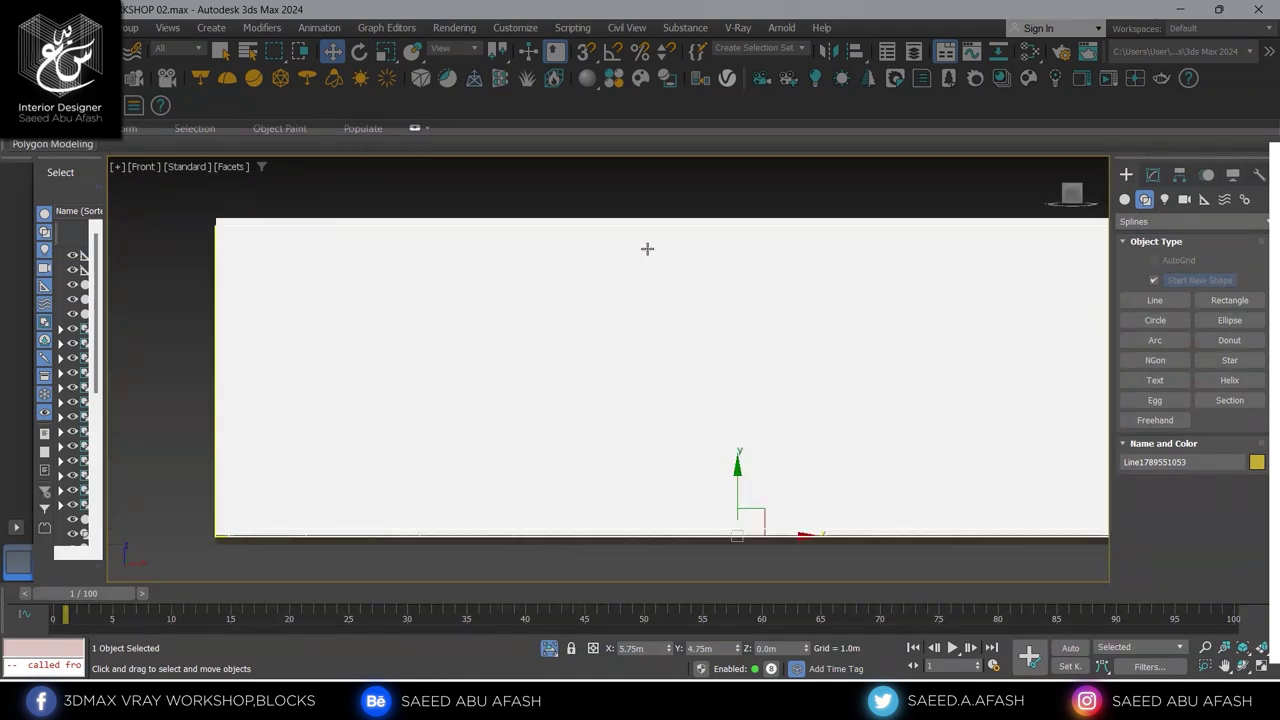
pyautogui.click(238, 168)
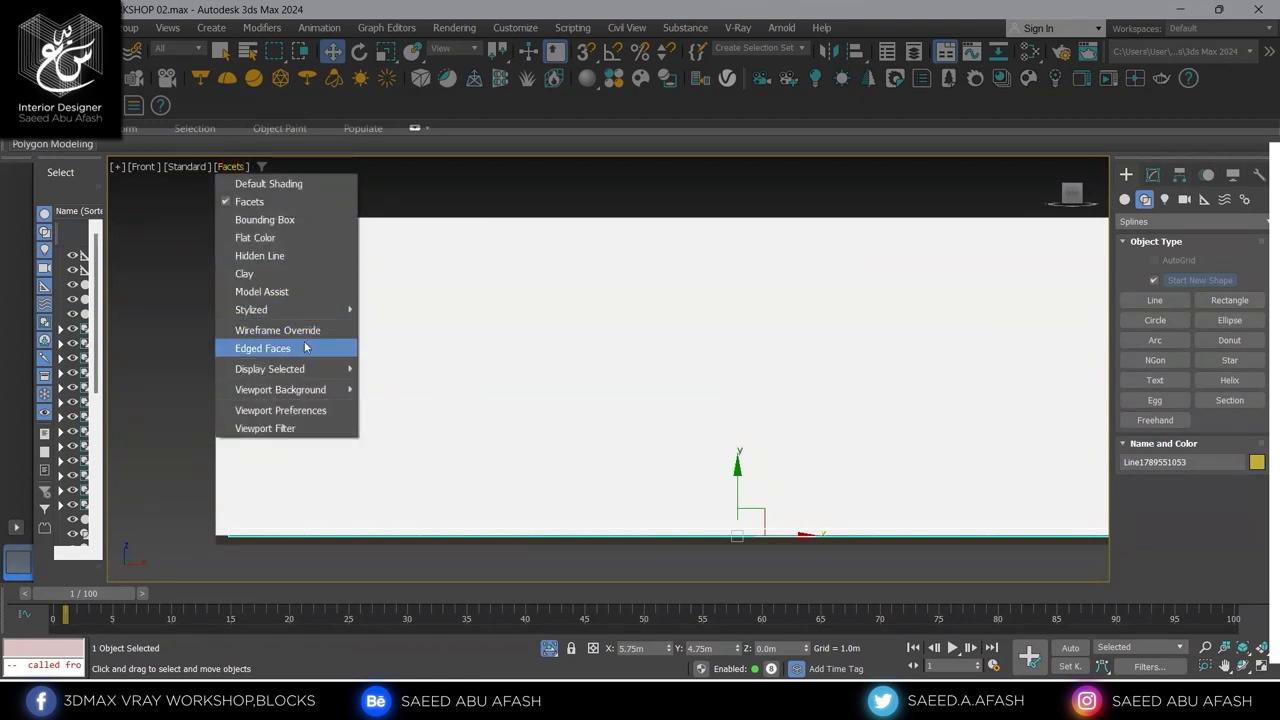
pyautogui.click(536, 196)
pyautogui.press('F3')
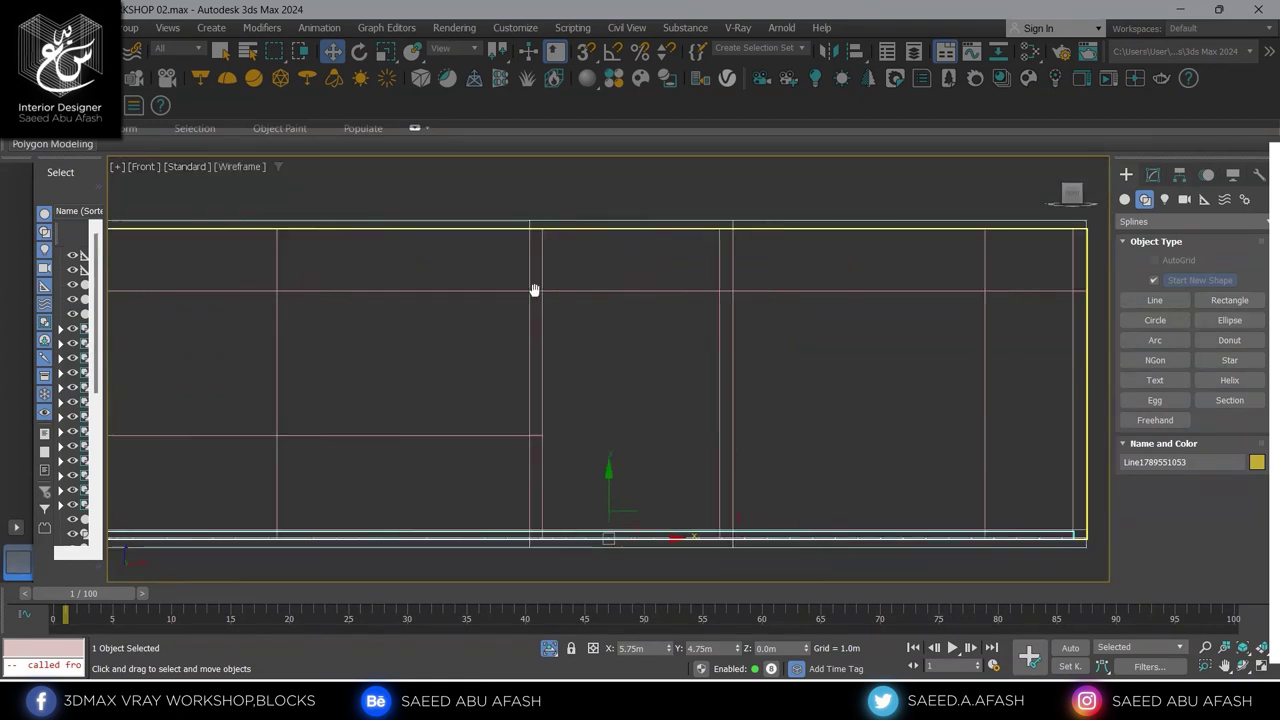
pyautogui.scroll(-2, 620, 452)
pyautogui.scroll(-2, 588, 470)
# Move the outline shape up along Y to the wall tops, about 3.28 m high
pyautogui.moveTo(583, 484); pyautogui.dragTo(554, 277)
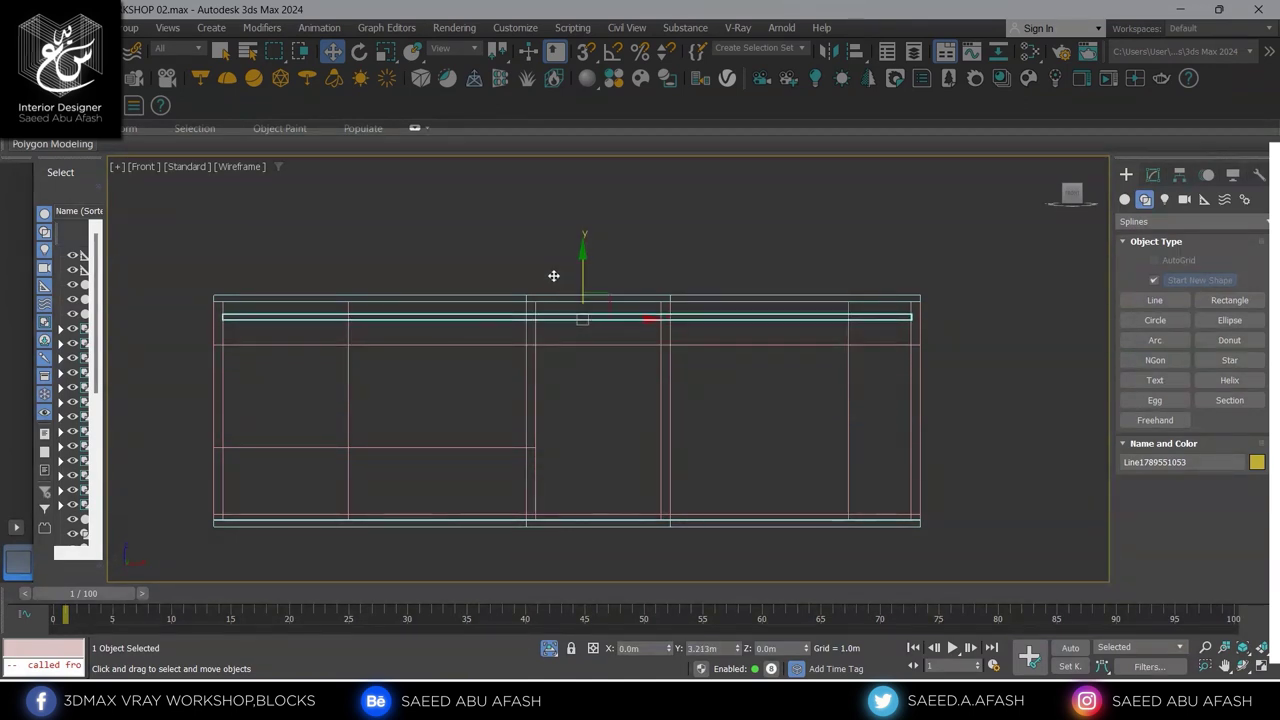
pyautogui.scroll(2, 560, 285)
pyautogui.scroll(2, 590, 310)
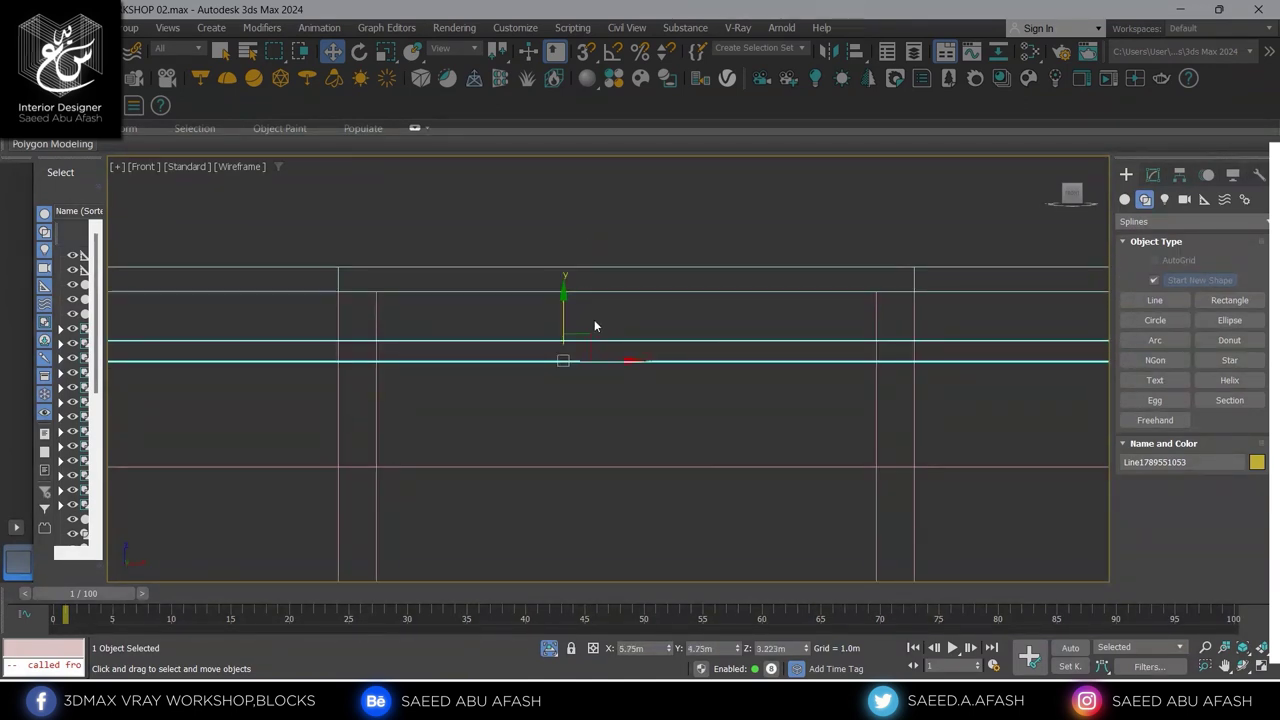
pyautogui.moveTo(594, 319); pyautogui.dragTo(647, 370, button='middle')
pyautogui.moveTo(602, 332); pyautogui.dragTo(603, 300)
pyautogui.scroll(-4, 610, 348)
pyautogui.press('F3')
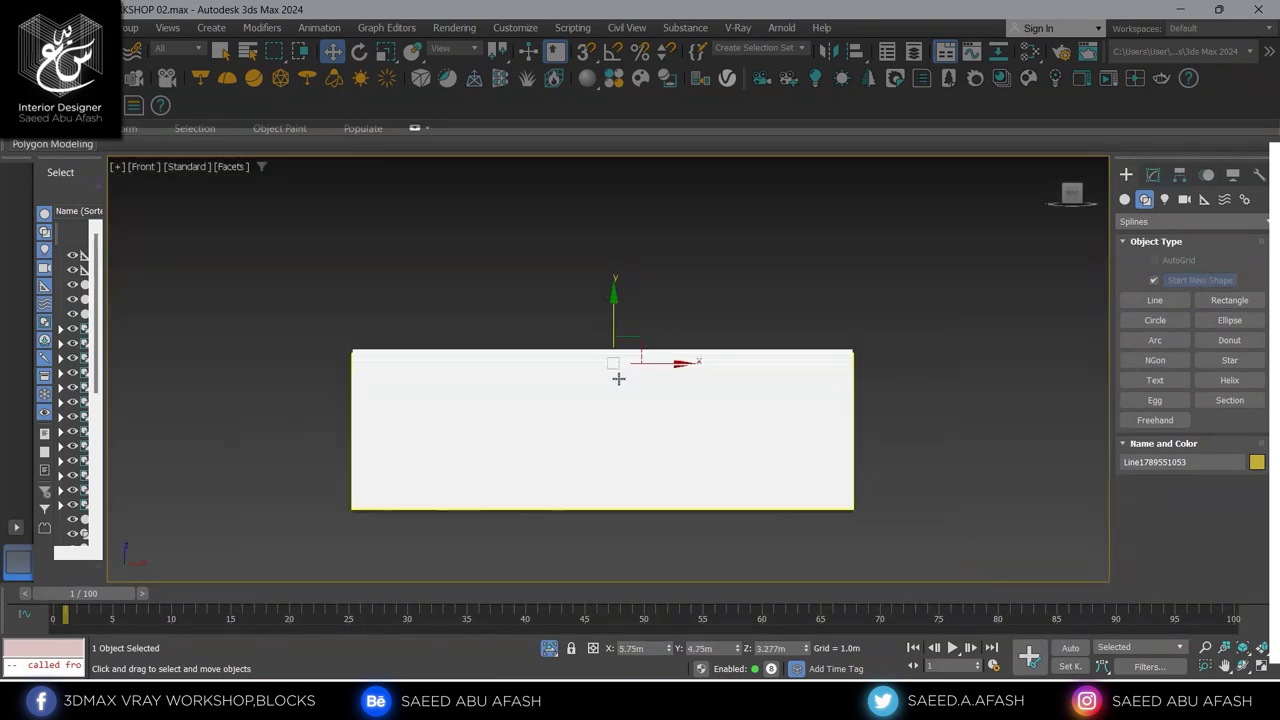
pyautogui.moveTo(614, 374)
pyautogui.keyDown('alt'); pyautogui.mouseDown(button='middle')
pyautogui.moveTo(652, 343)
pyautogui.moveTo(605, 340)
pyautogui.moveTo(592, 431)
pyautogui.mouseUp(button='middle'); pyautogui.keyUp('alt')
pyautogui.scroll(5, 610, 360)
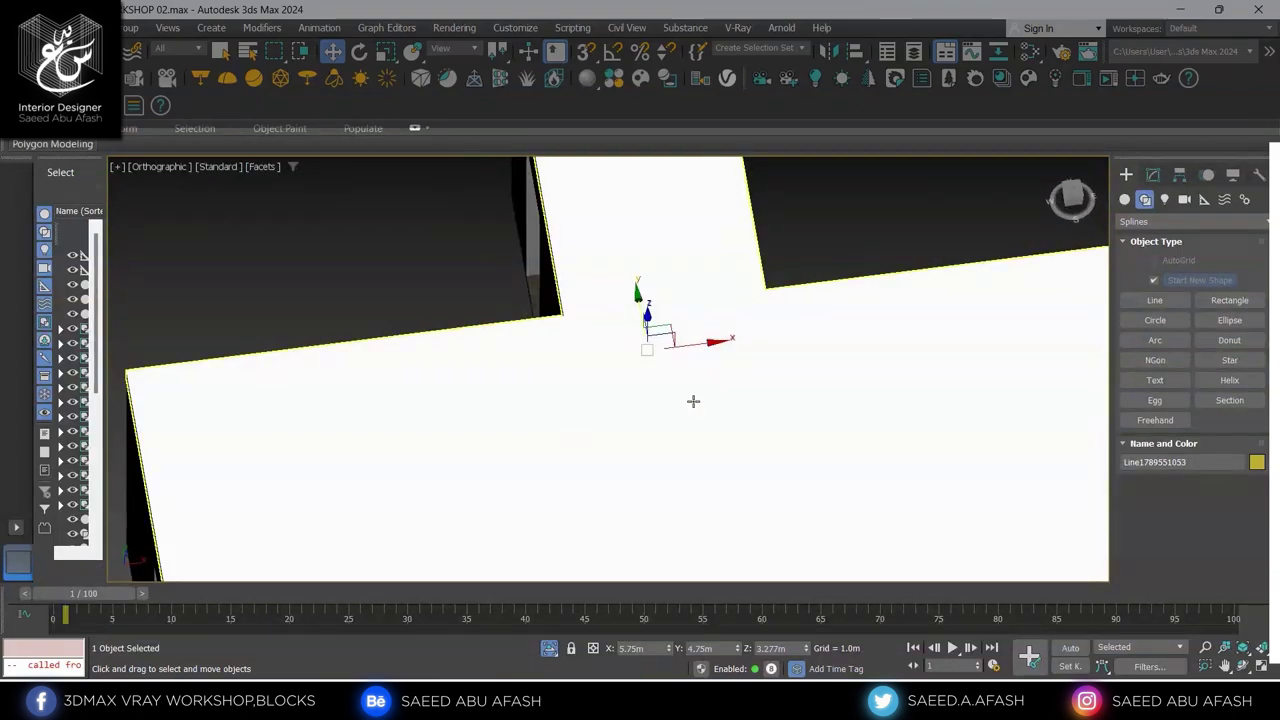
# Select the raised outline shape and assign it WHITE PAINT from the Slate Material Editor
pyautogui.rightClick(691, 397)
pyautogui.click(718, 352)
pyautogui.scroll(-4, 718, 352)
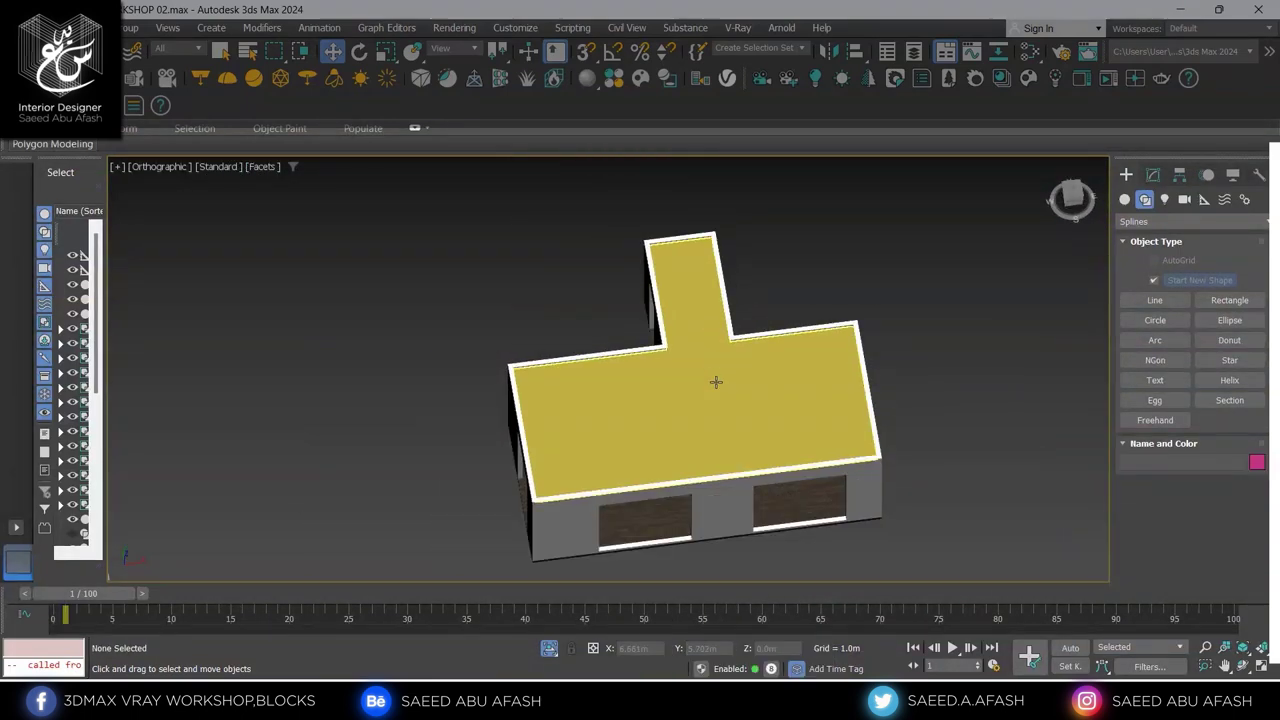
pyautogui.click(714, 380)
pyautogui.press('m')
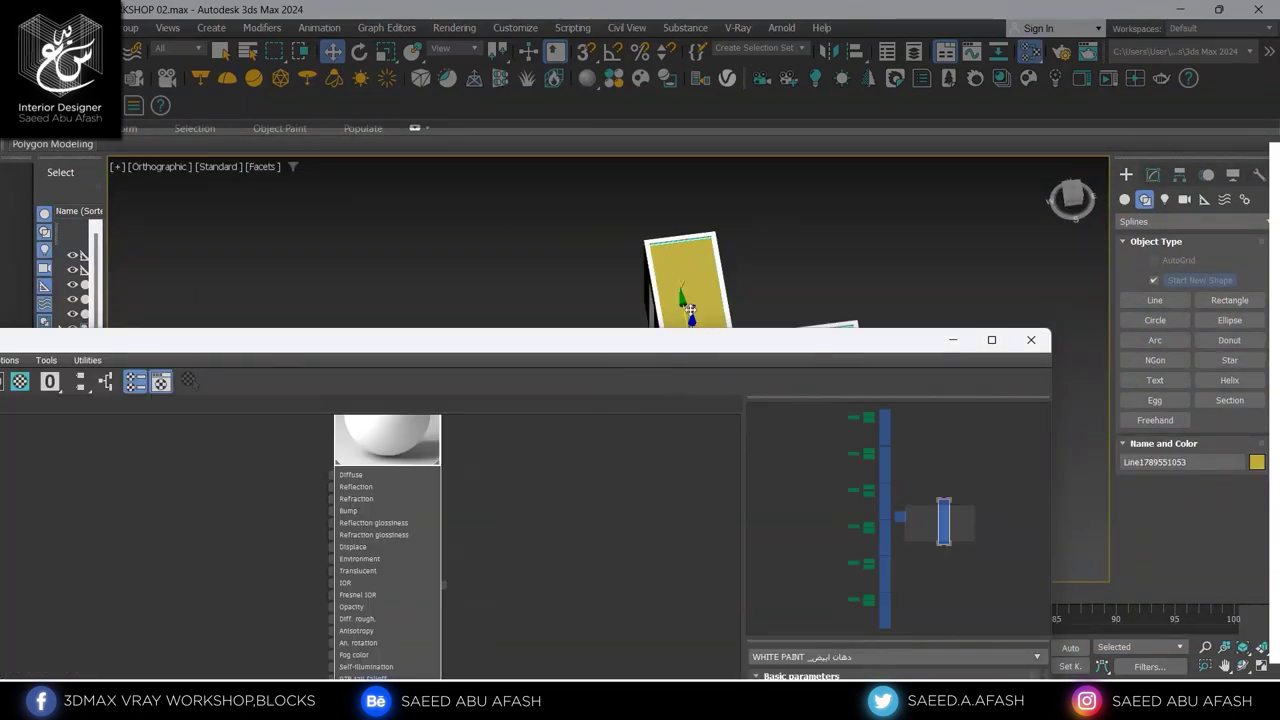
pyautogui.press('z')
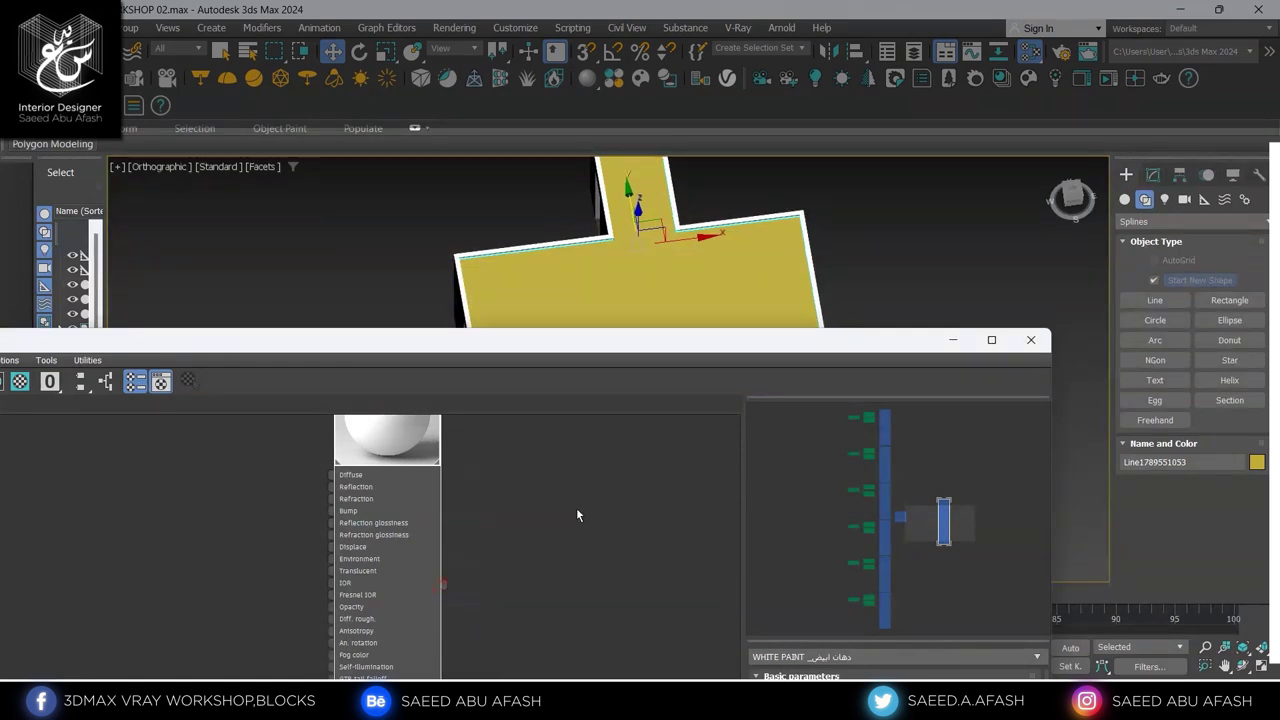
pyautogui.moveTo(440, 585); pyautogui.dragTo(723, 274)
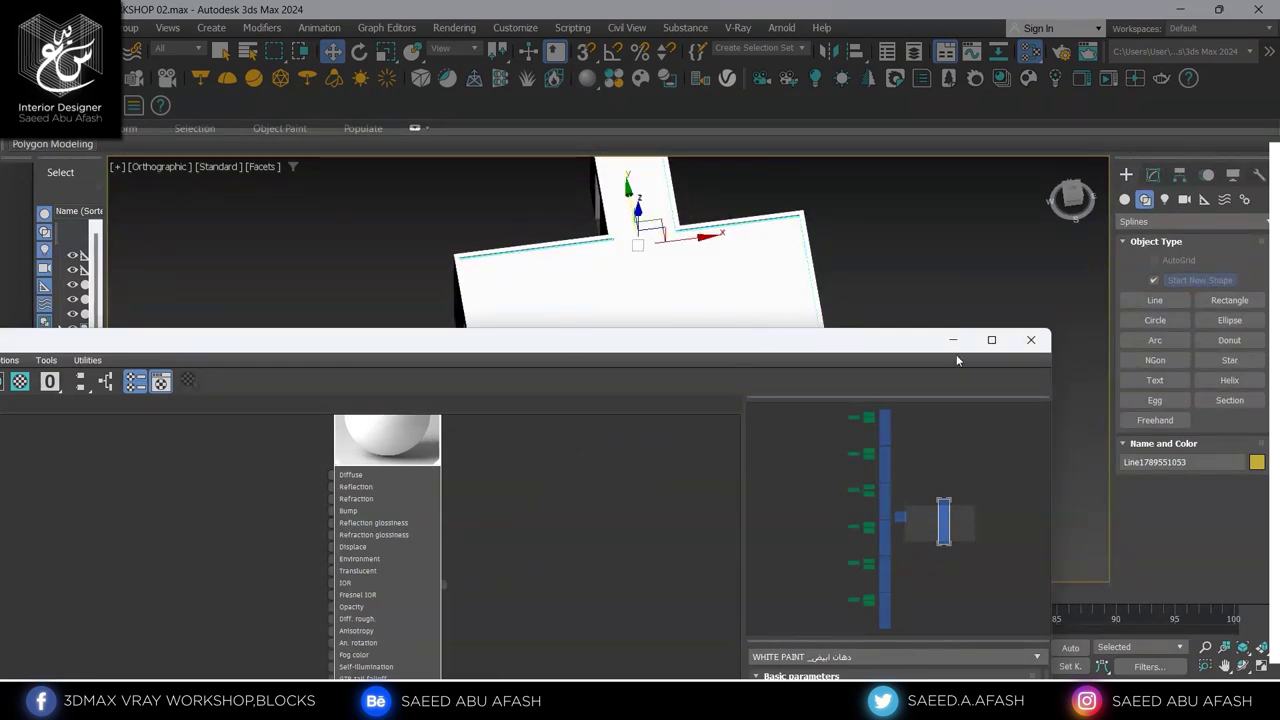
pyautogui.click(1025, 350)
pyautogui.press('t')
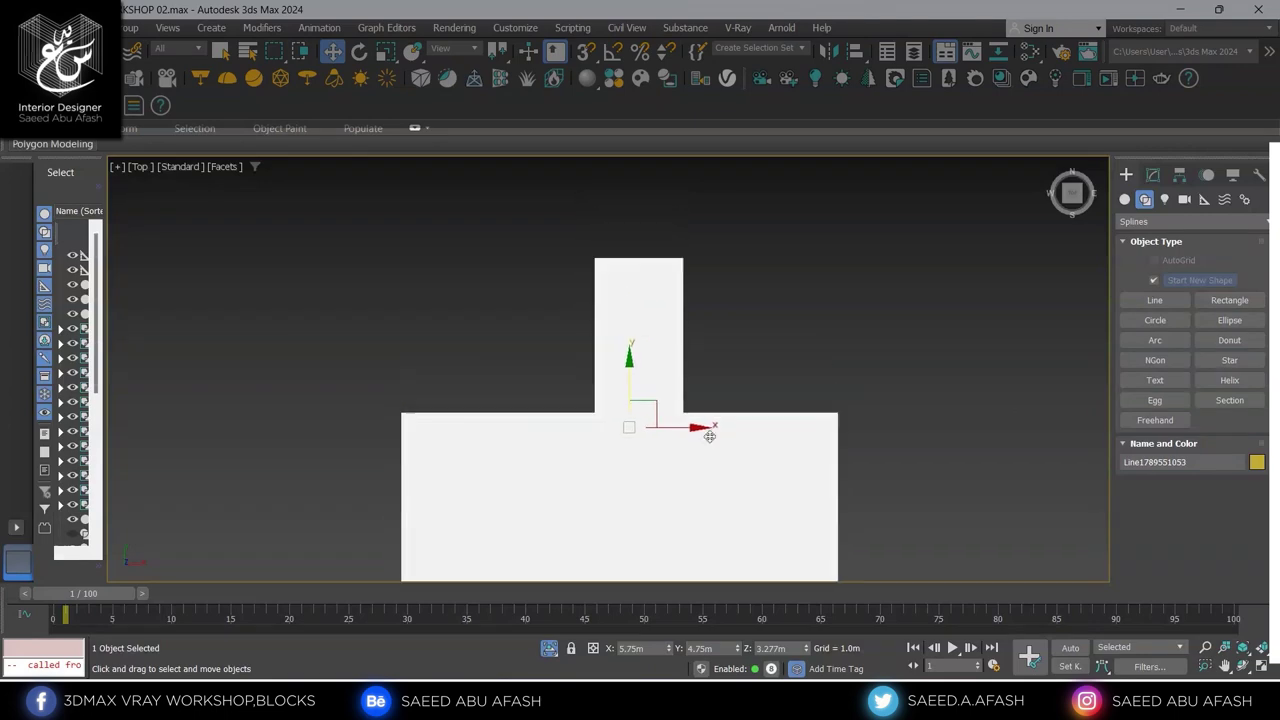
pyautogui.scroll(3, 641, 405)
pyautogui.moveTo(641, 405)
pyautogui.keyDown('alt'); pyautogui.mouseDown(button='middle')
pyautogui.moveTo(671, 329)
pyautogui.moveTo(743, 380)
pyautogui.mouseUp(button='middle'); pyautogui.keyUp('alt')
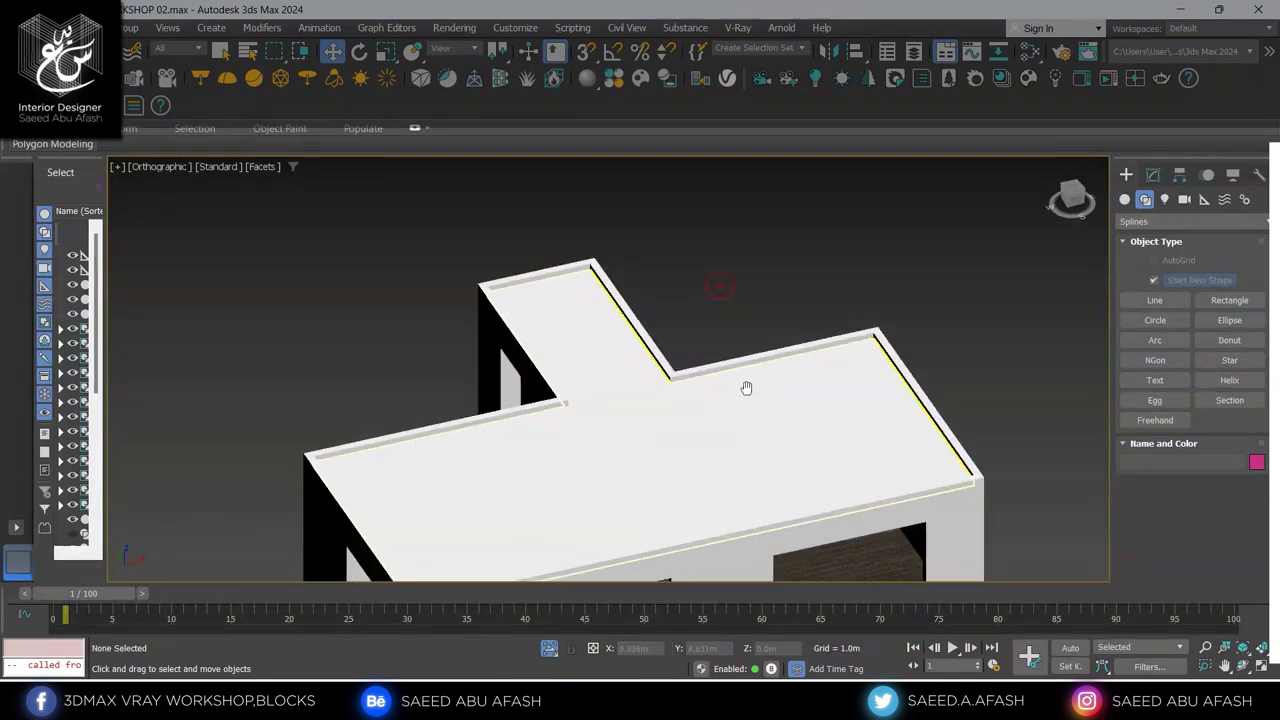
# Convert the T-shaped roof panel to an Editable Poly
pyautogui.click(643, 333)
pyautogui.rightClick(643, 333)
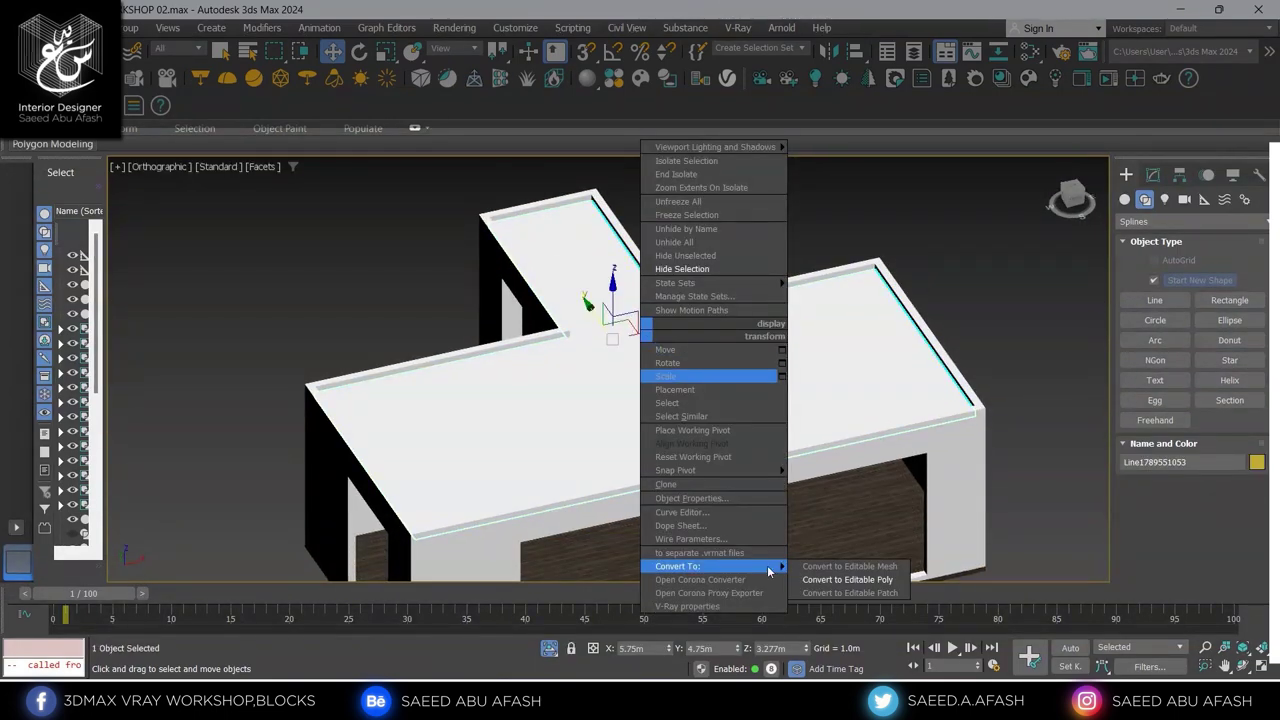
pyautogui.click(848, 580)
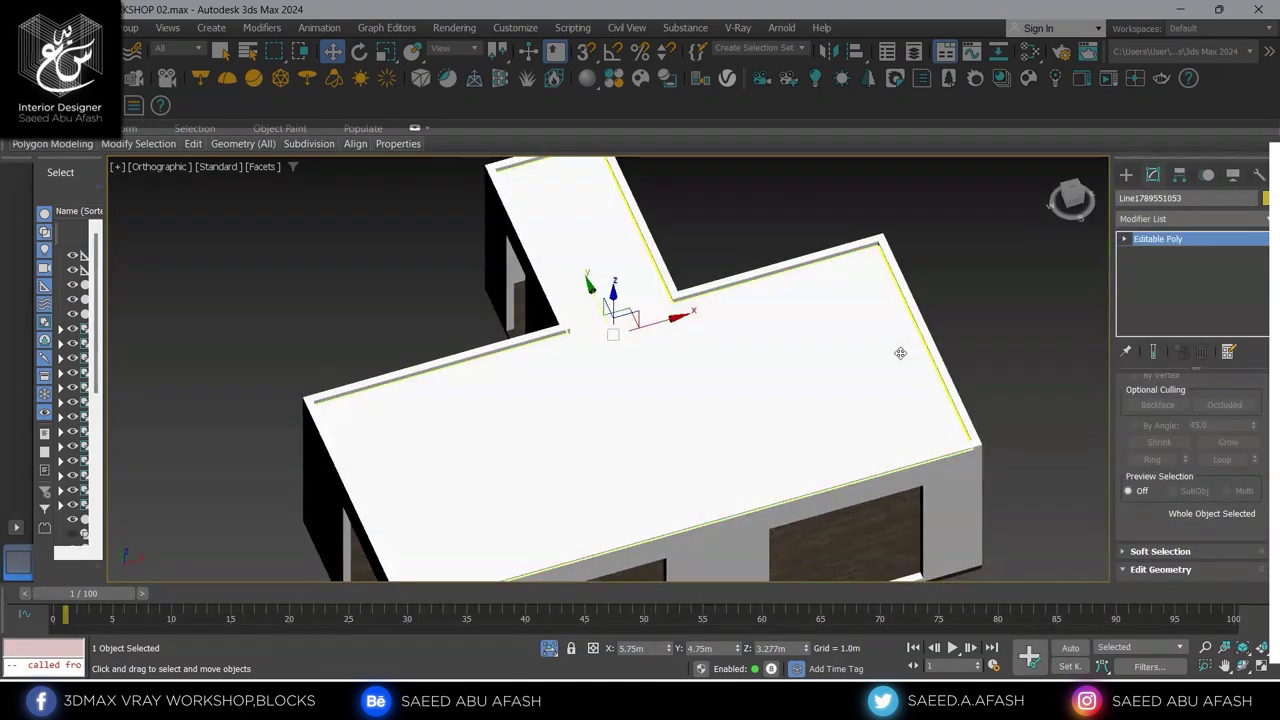
pyautogui.press('t')
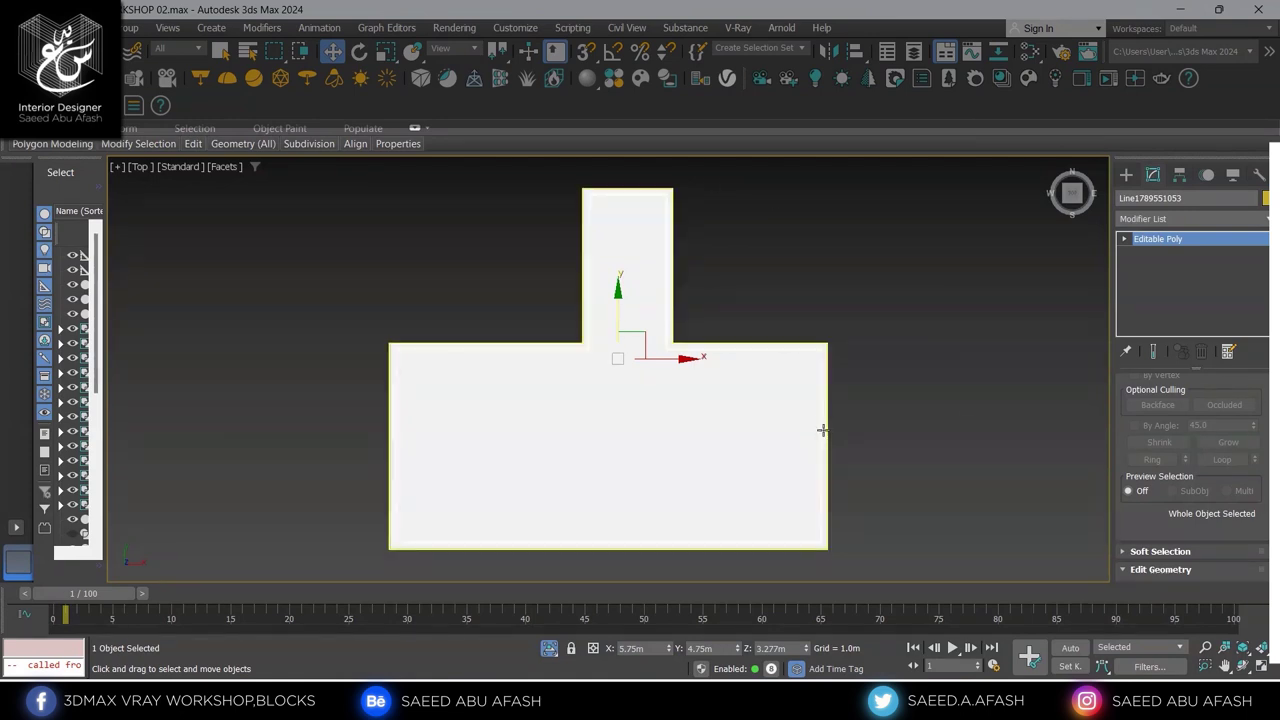
# Enter Vertex level and select the vertices at the stem's far end
pyautogui.click(1153, 253)
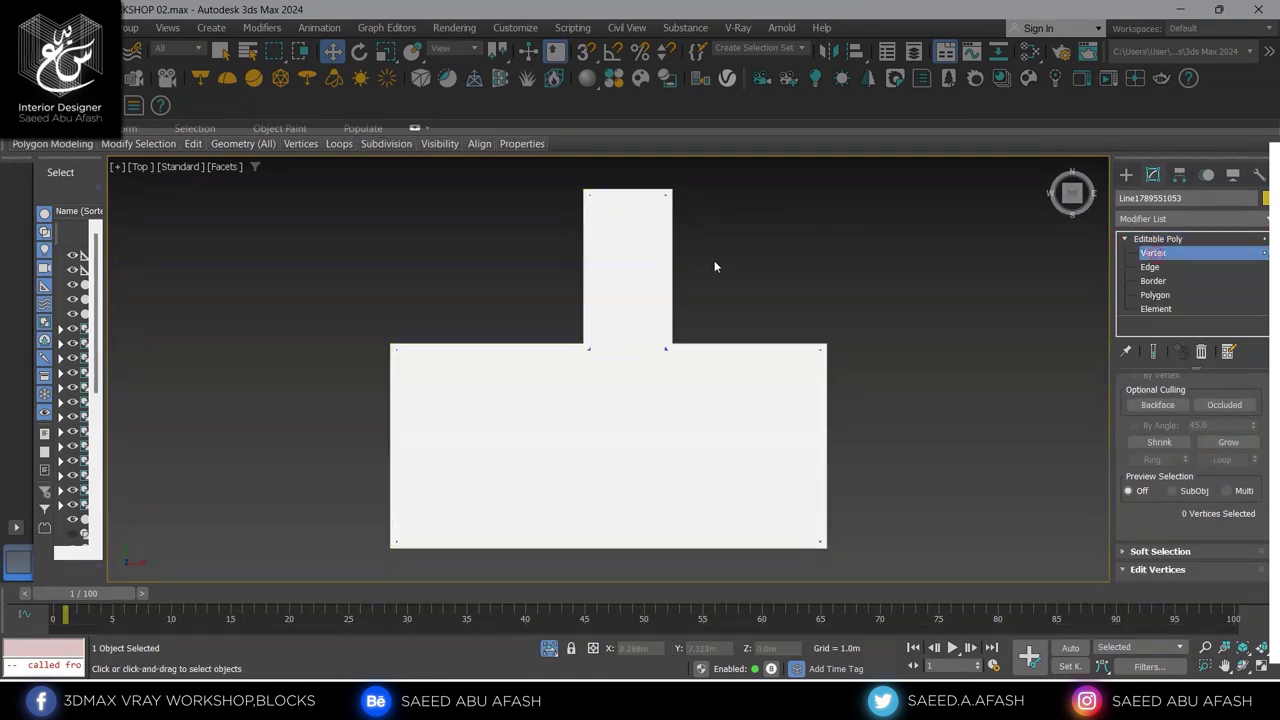
pyautogui.scroll(2, 714, 260)
pyautogui.scroll(3, 720, 300)
pyautogui.moveTo(787, 230); pyautogui.dragTo(579, 289)
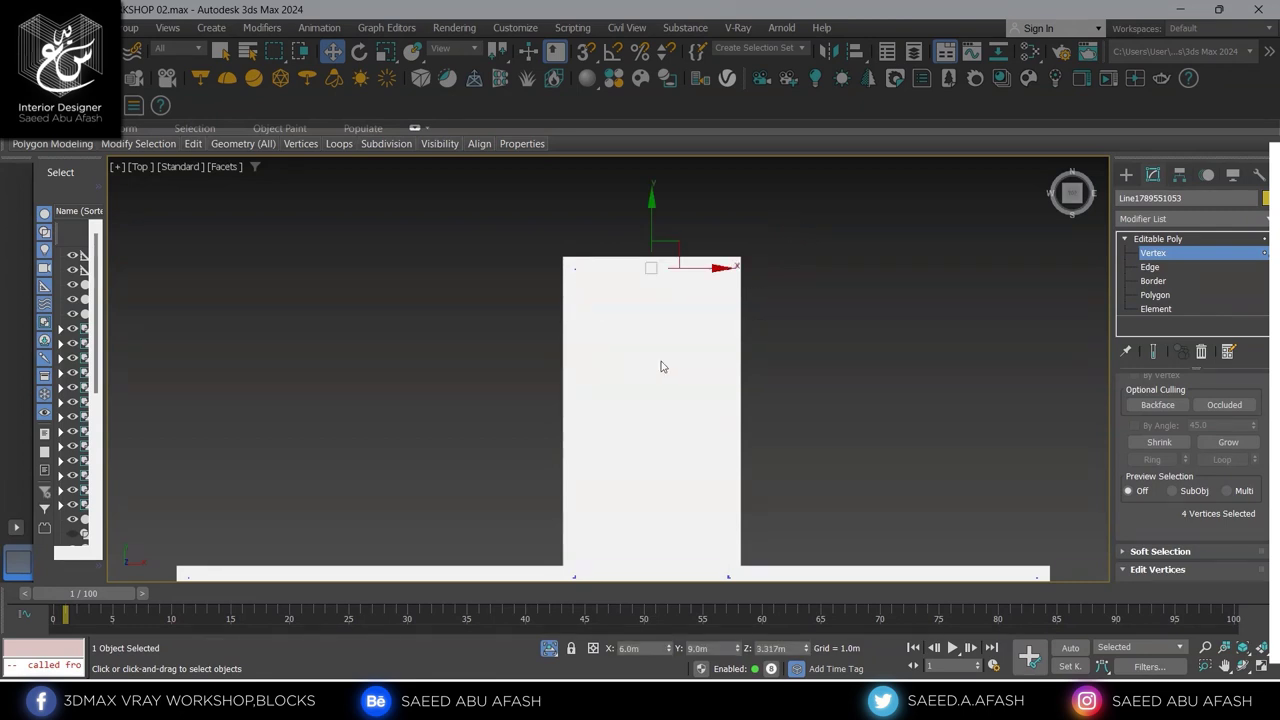
pyautogui.keyDown('alt'); pyautogui.moveTo(663, 363); pyautogui.dragTo(703, 231, button='middle'); pyautogui.keyUp('alt')
pyautogui.scroll(2, 629, 268)
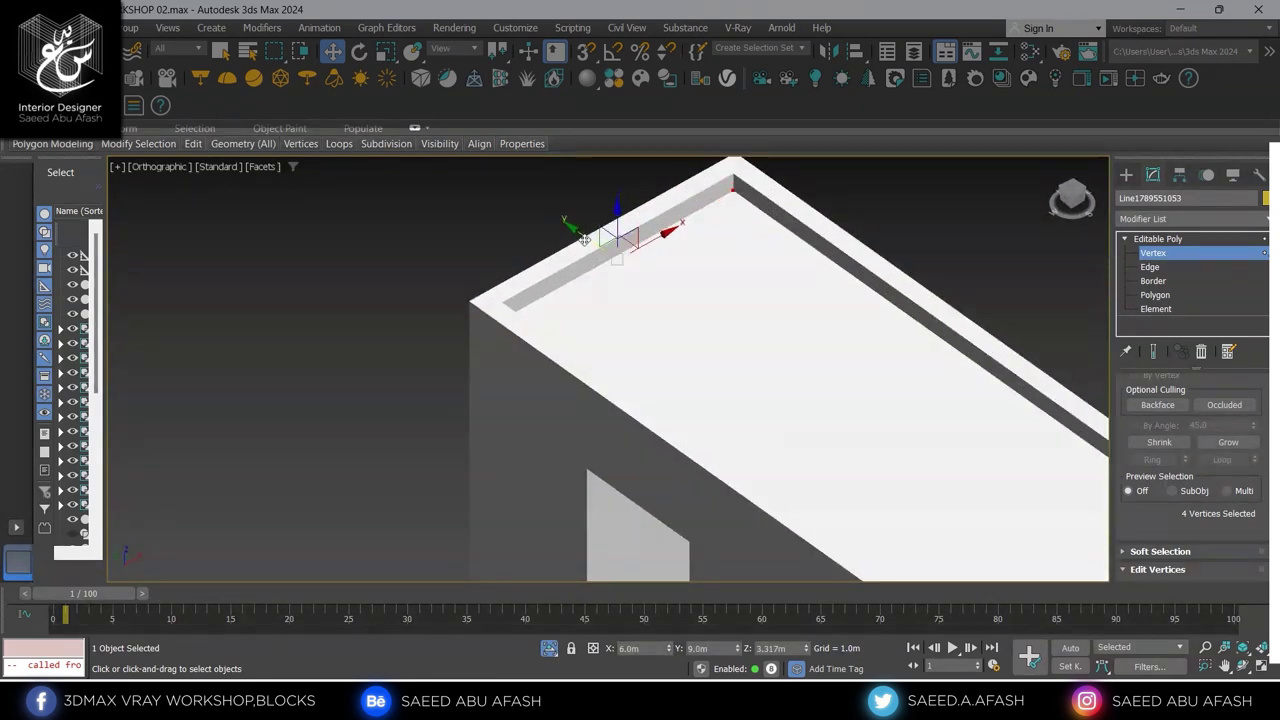
pyautogui.press('t')
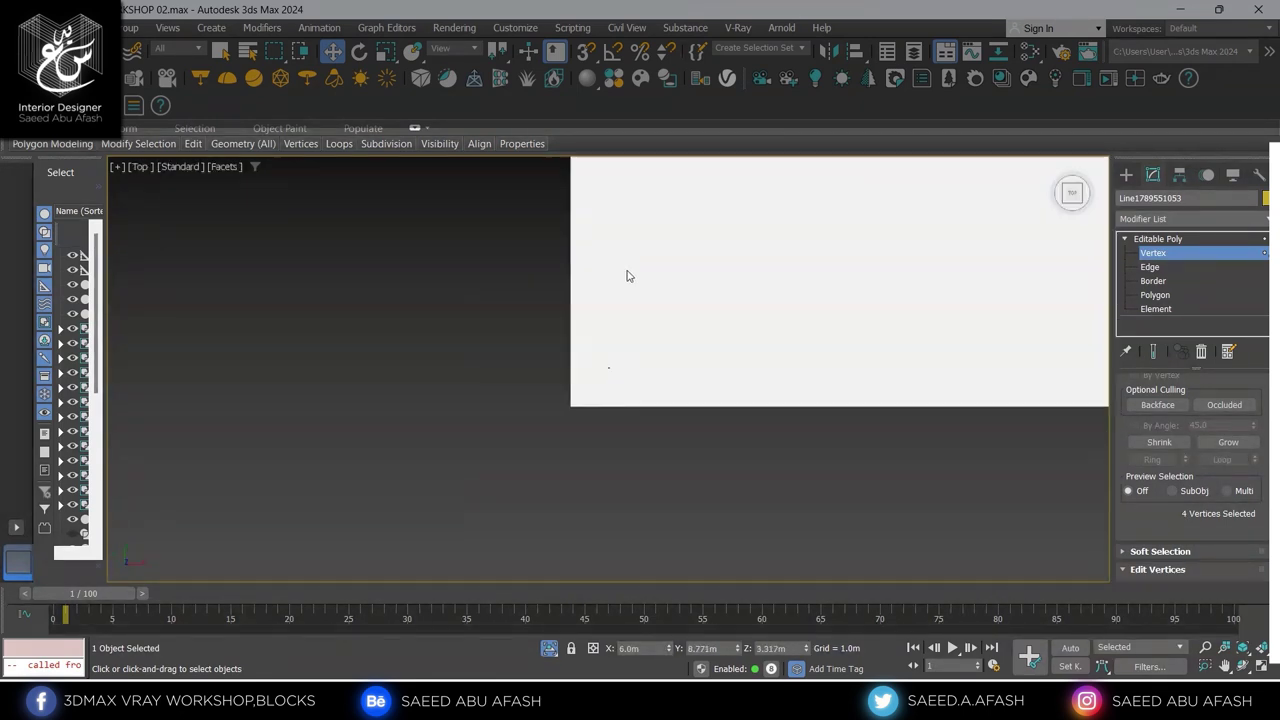
pyautogui.scroll(-3, 722, 327)
pyautogui.scroll(-3, 722, 327)
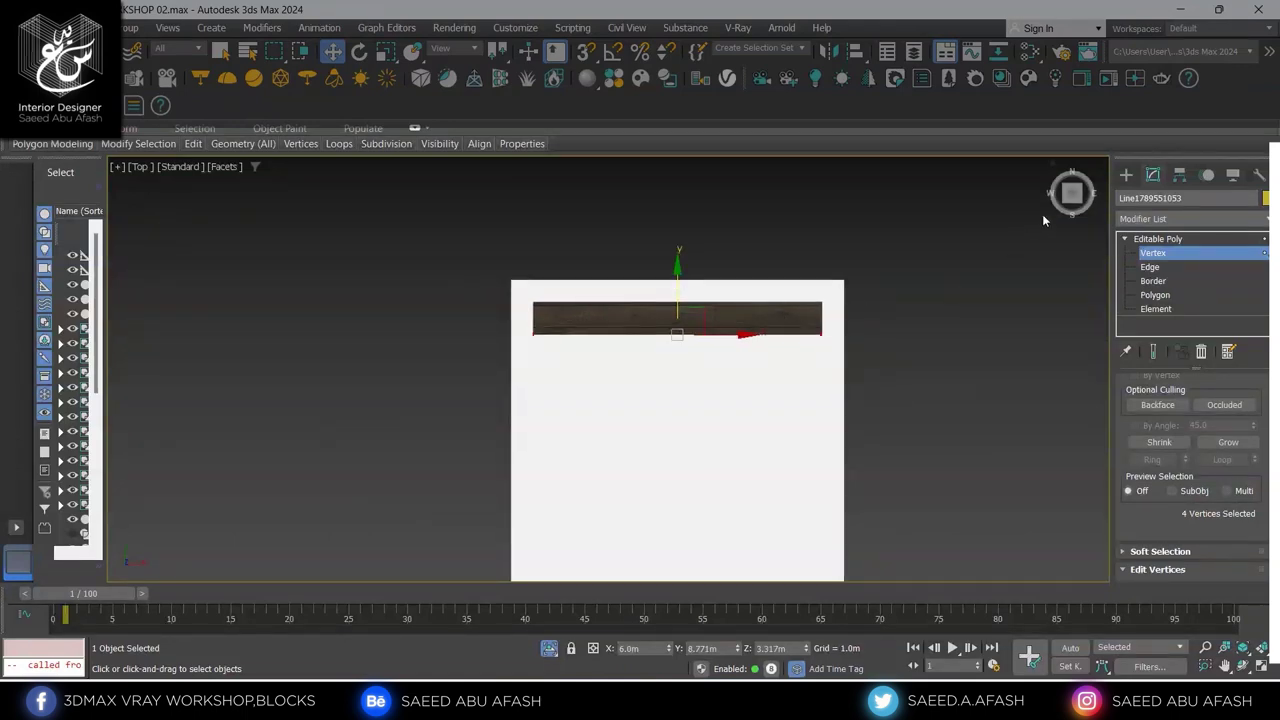
# Reselect the roof panel and return to its Vertex sub-object level
pyautogui.click(1127, 175)
pyautogui.scroll(3, 751, 314)
pyautogui.rightClick(748, 302)
pyautogui.click(776, 282)
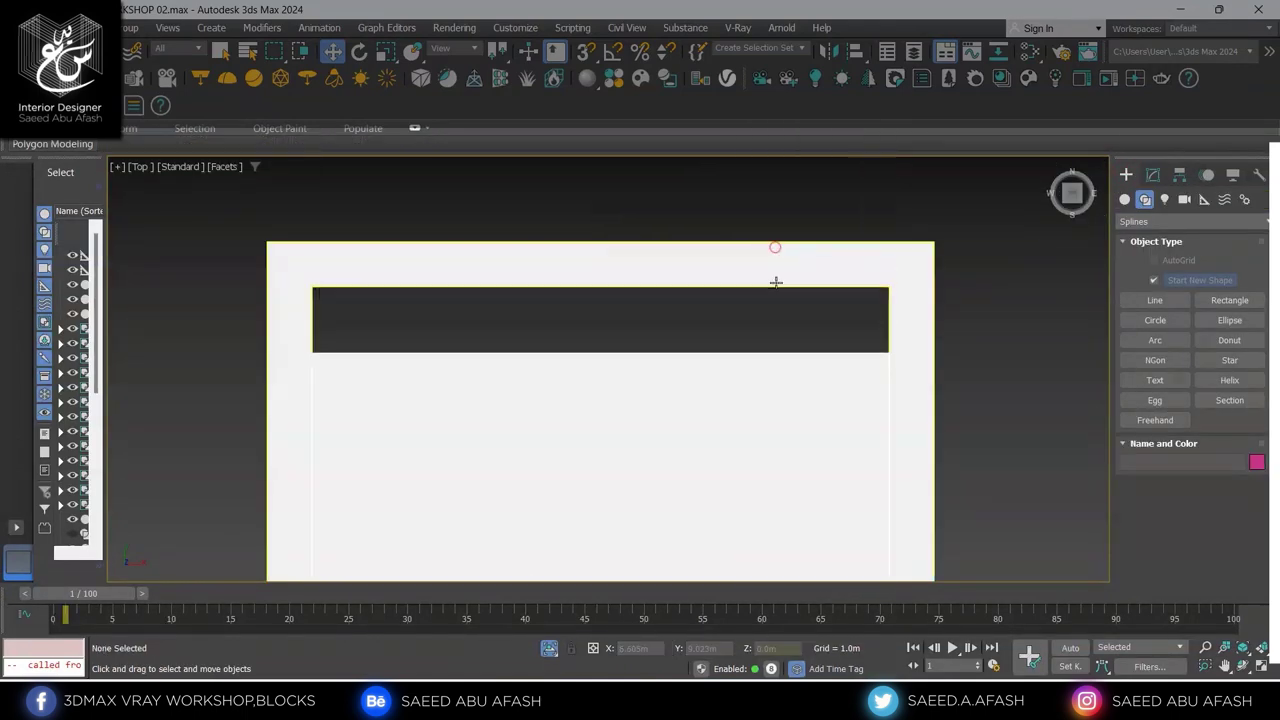
pyautogui.scroll(-3, 776, 282)
pyautogui.click(766, 349)
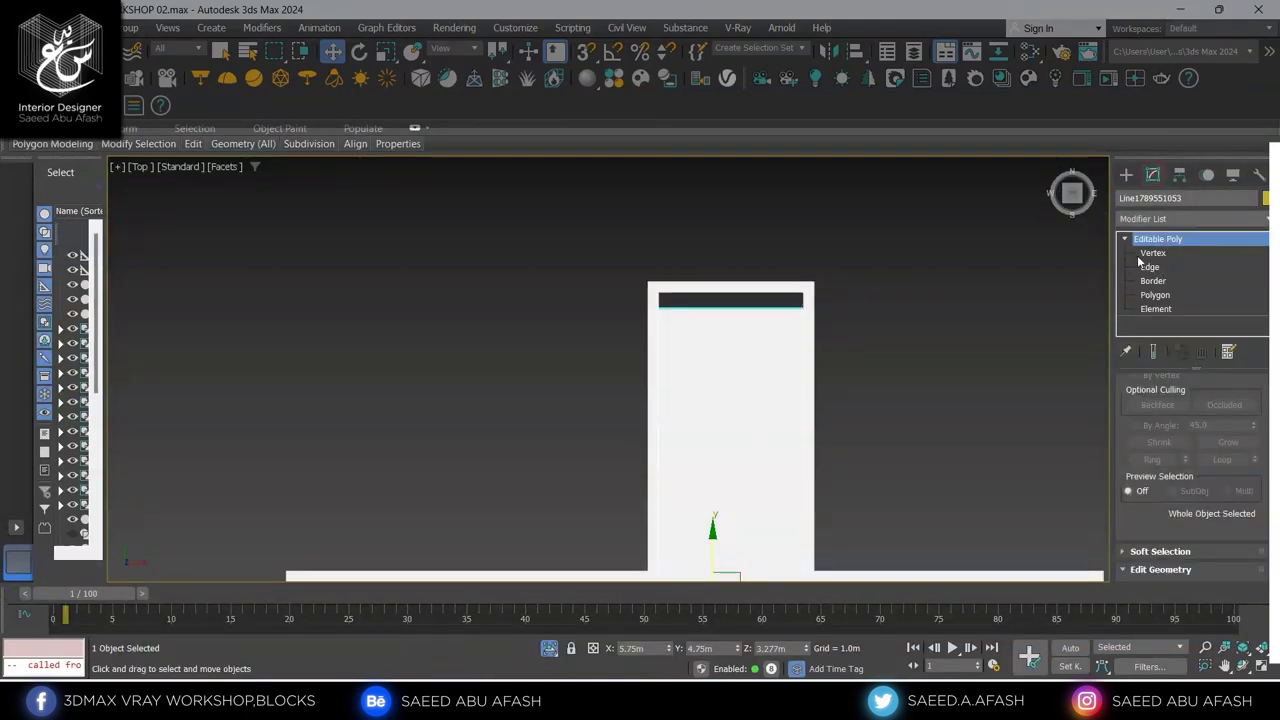
pyautogui.click(1140, 254)
pyautogui.scroll(3, 774, 337)
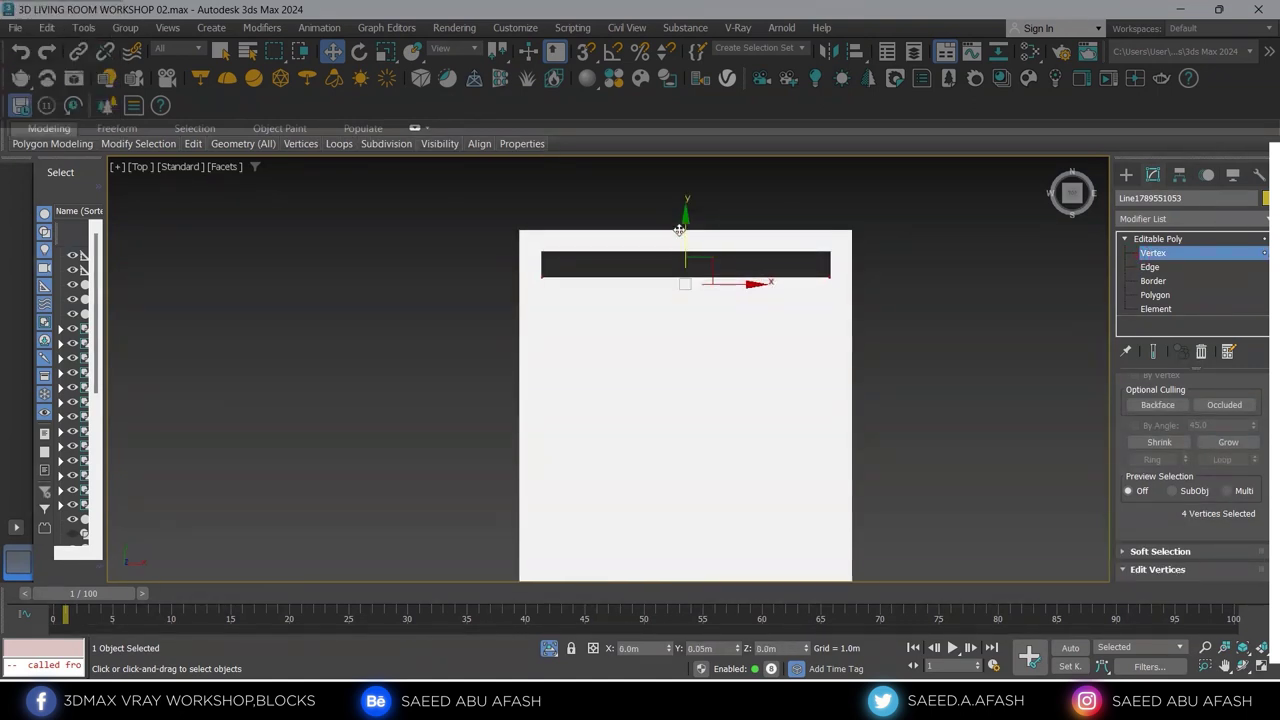
pyautogui.scroll(-3, 682, 228)
pyautogui.scroll(-3, 690, 226)
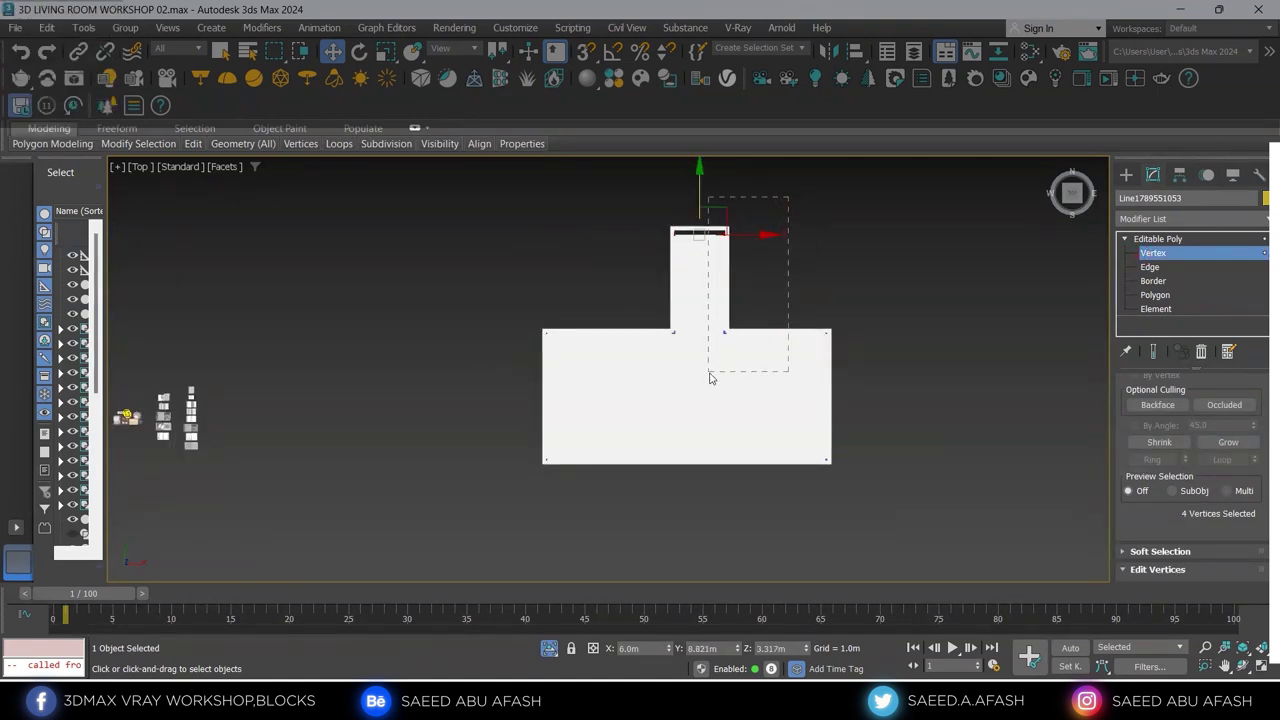
# Select the vertices along the T's junction and move them down to inset that edge
pyautogui.moveTo(710, 378); pyautogui.dragTo(771, 353)
pyautogui.moveTo(525, 315); pyautogui.dragTo(850, 345)
pyautogui.scroll(4, 667, 328)
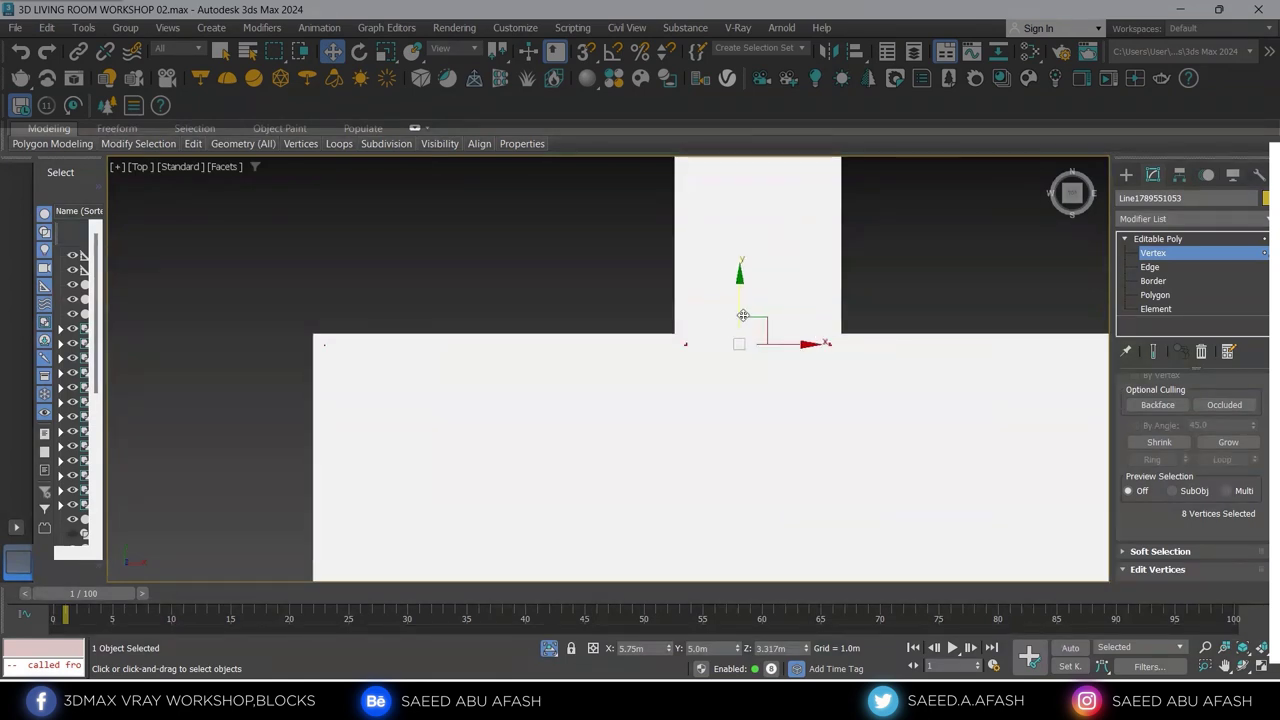
pyautogui.moveTo(737, 303); pyautogui.dragTo(738, 315)
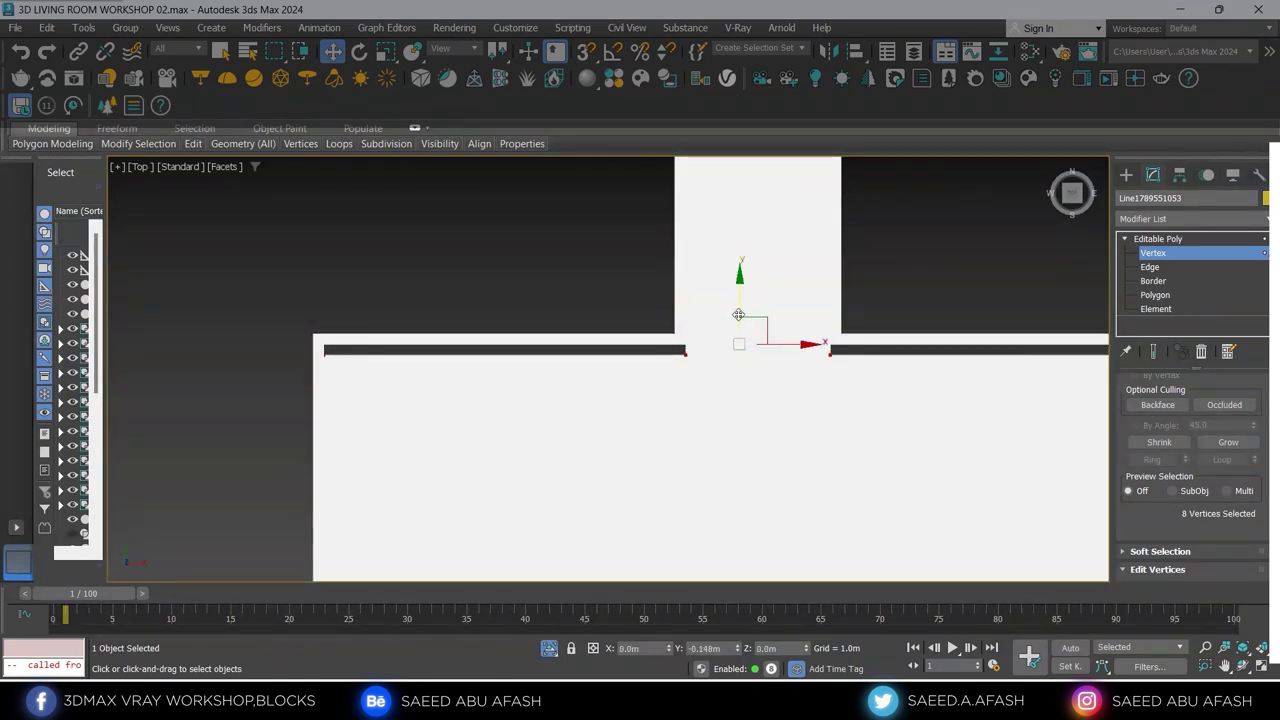
pyautogui.scroll(-3, 750, 328)
pyautogui.moveTo(757, 329); pyautogui.dragTo(806, 361, button='middle')
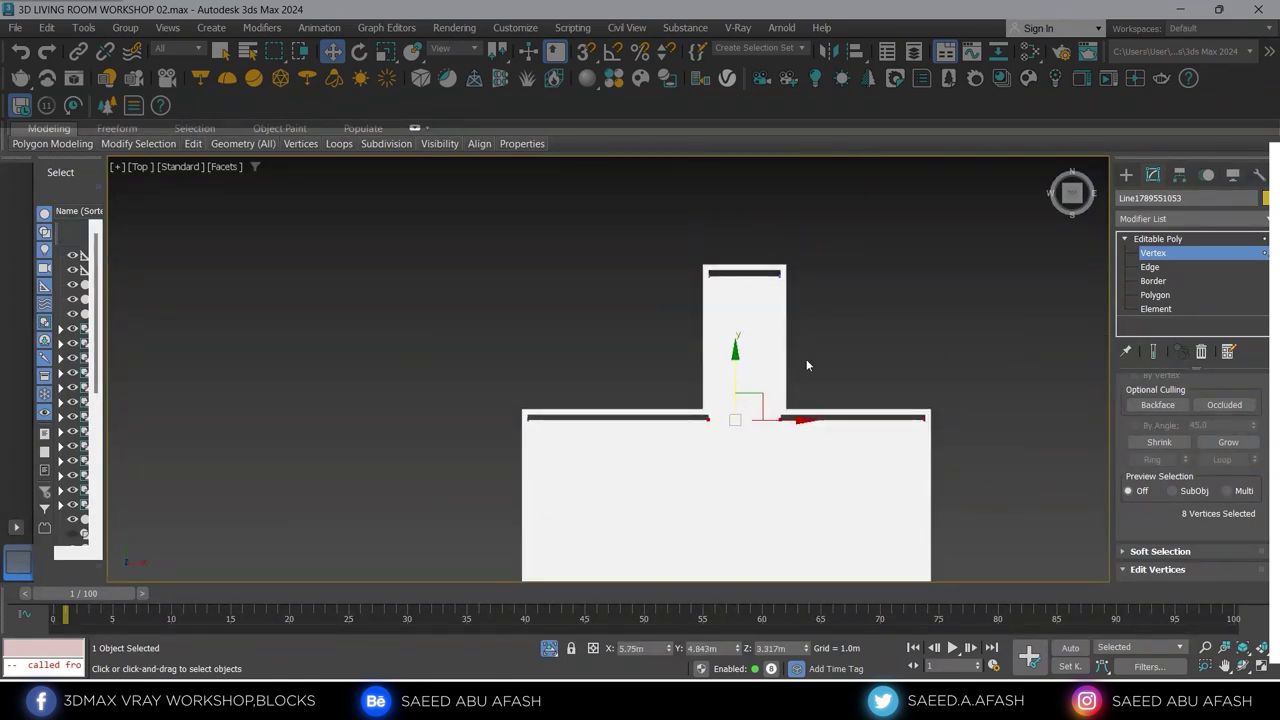
pyautogui.scroll(1, 806, 361)
pyautogui.scroll(1, 801, 356)
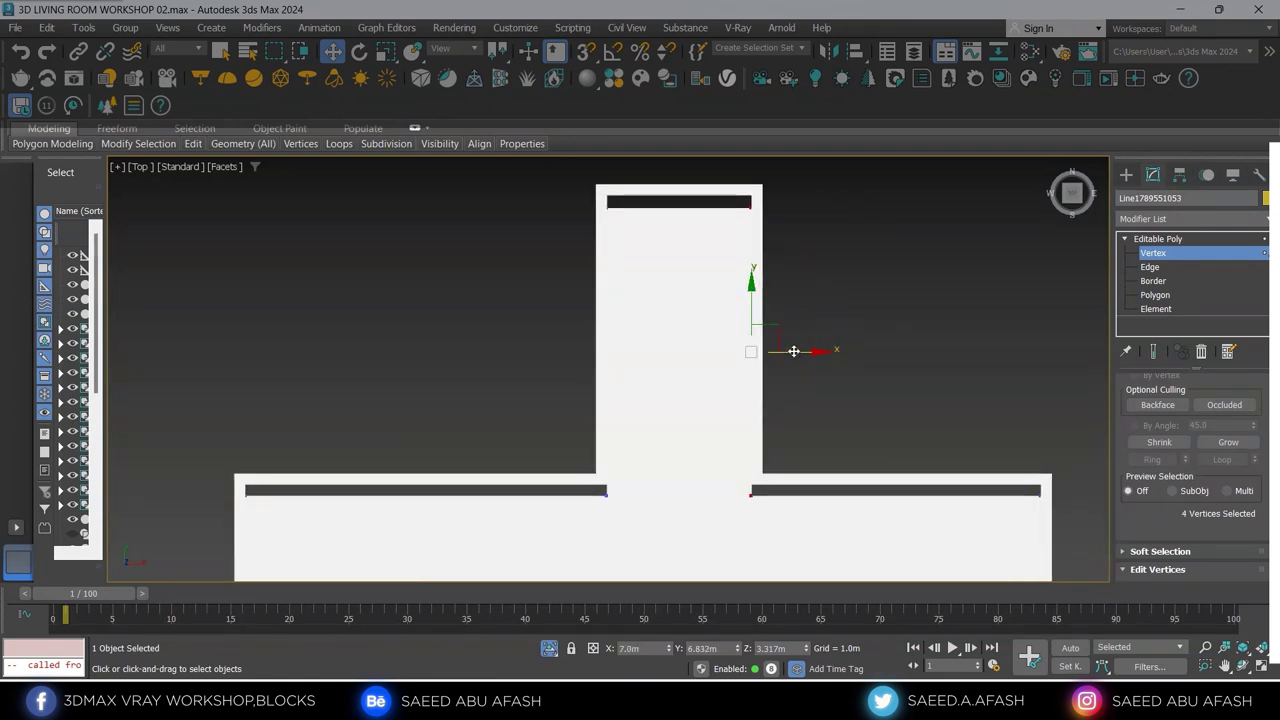
# Shift the stem's left and right vertices and the main block's right edge inward
pyautogui.moveTo(801, 356); pyautogui.dragTo(782, 358)
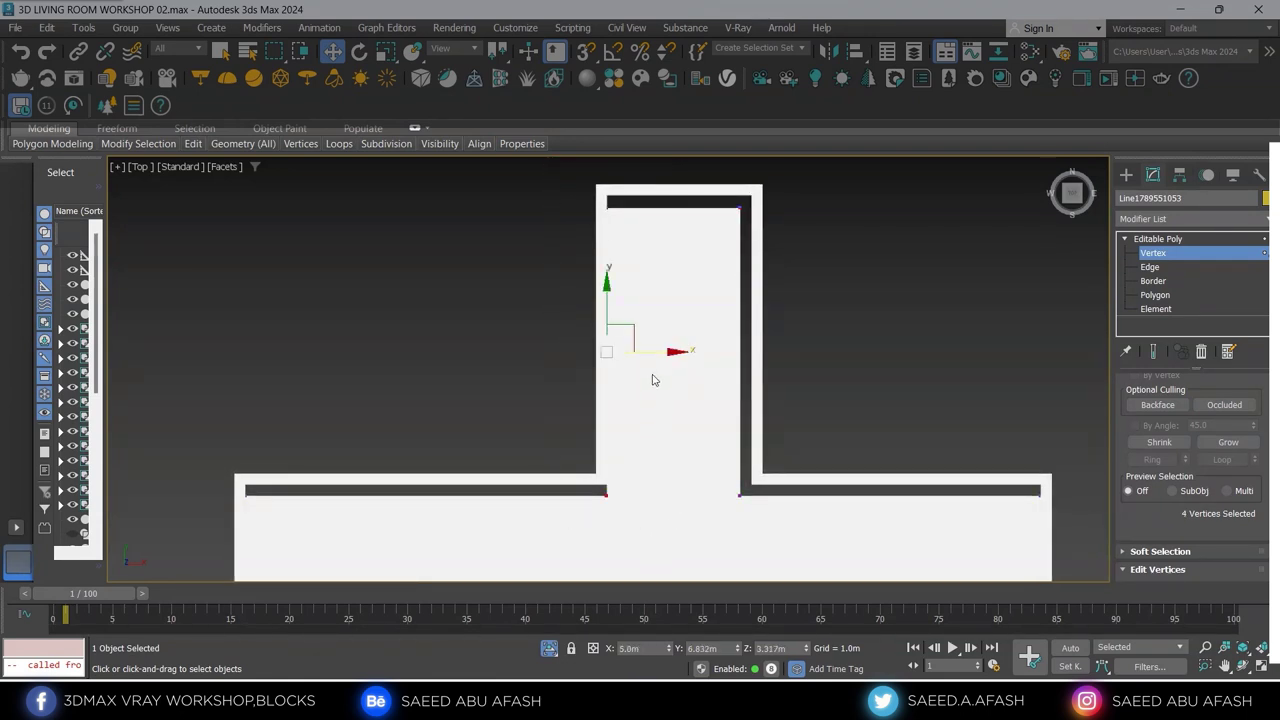
pyautogui.moveTo(652, 352); pyautogui.dragTo(662, 358)
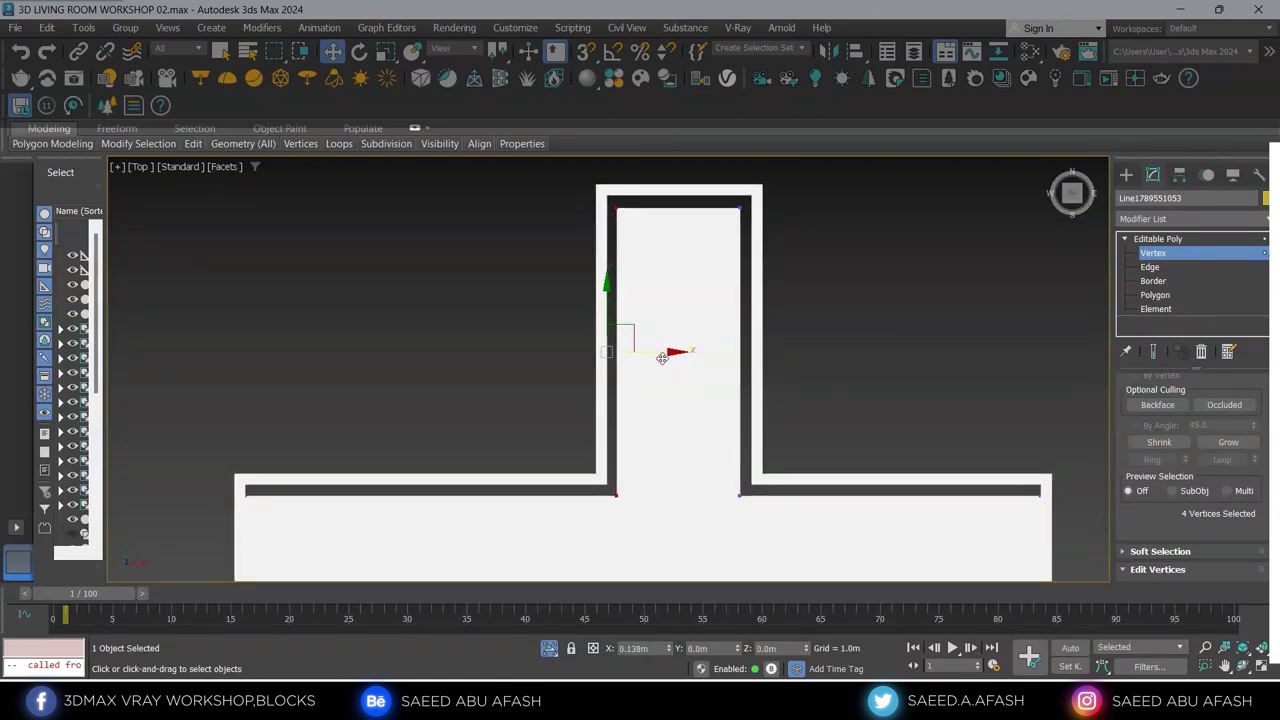
pyautogui.scroll(-3, 707, 192)
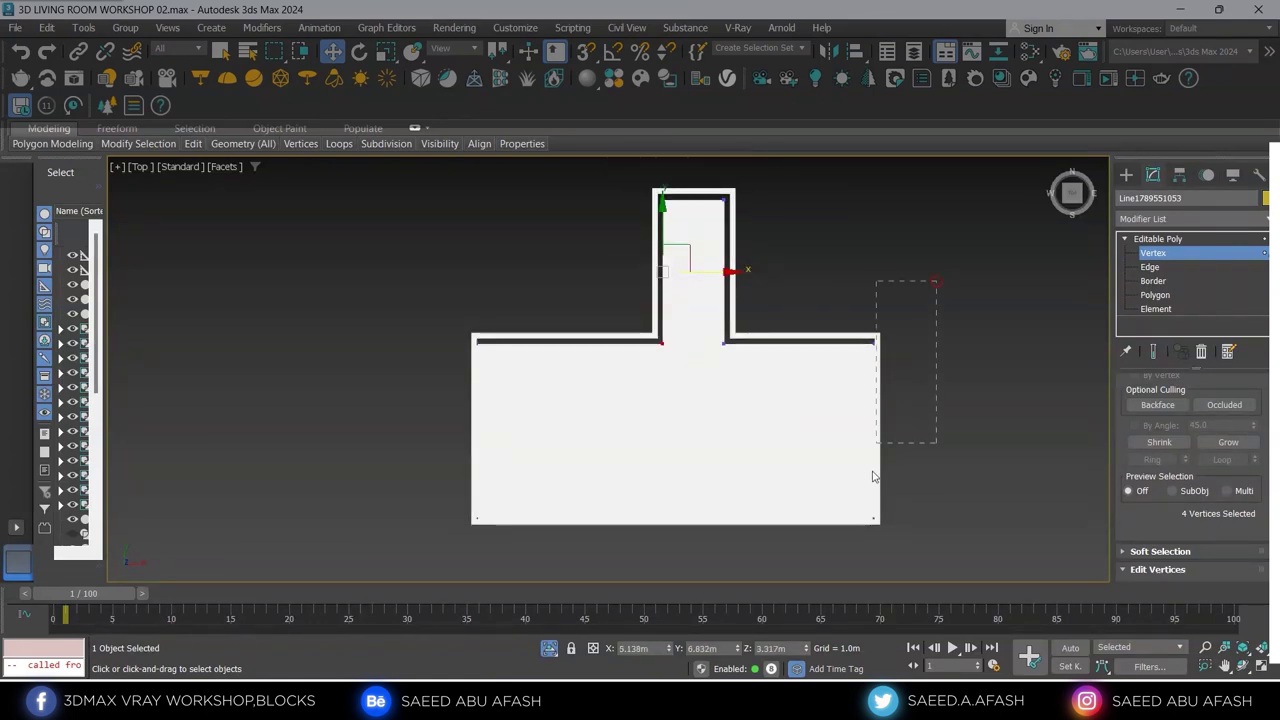
pyautogui.scroll(1, 916, 444)
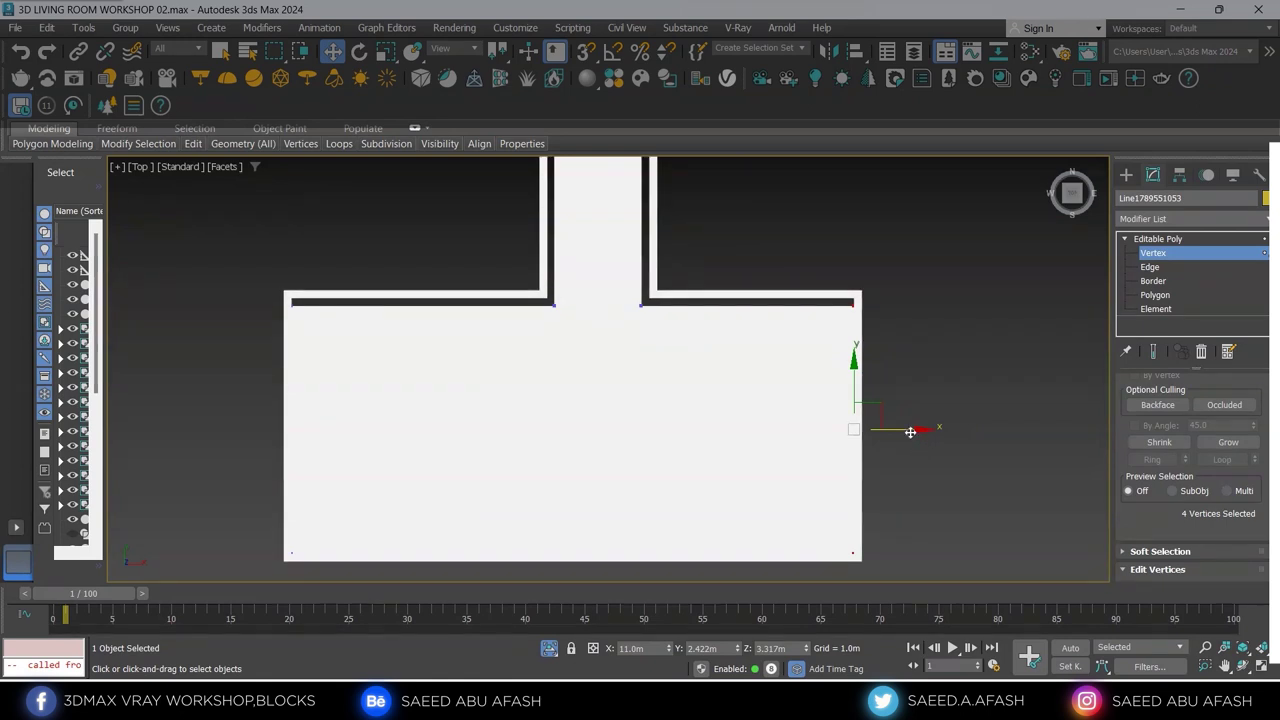
pyautogui.moveTo(914, 434); pyautogui.dragTo(903, 438)
pyautogui.moveTo(903, 438); pyautogui.dragTo(935, 396, button='middle')
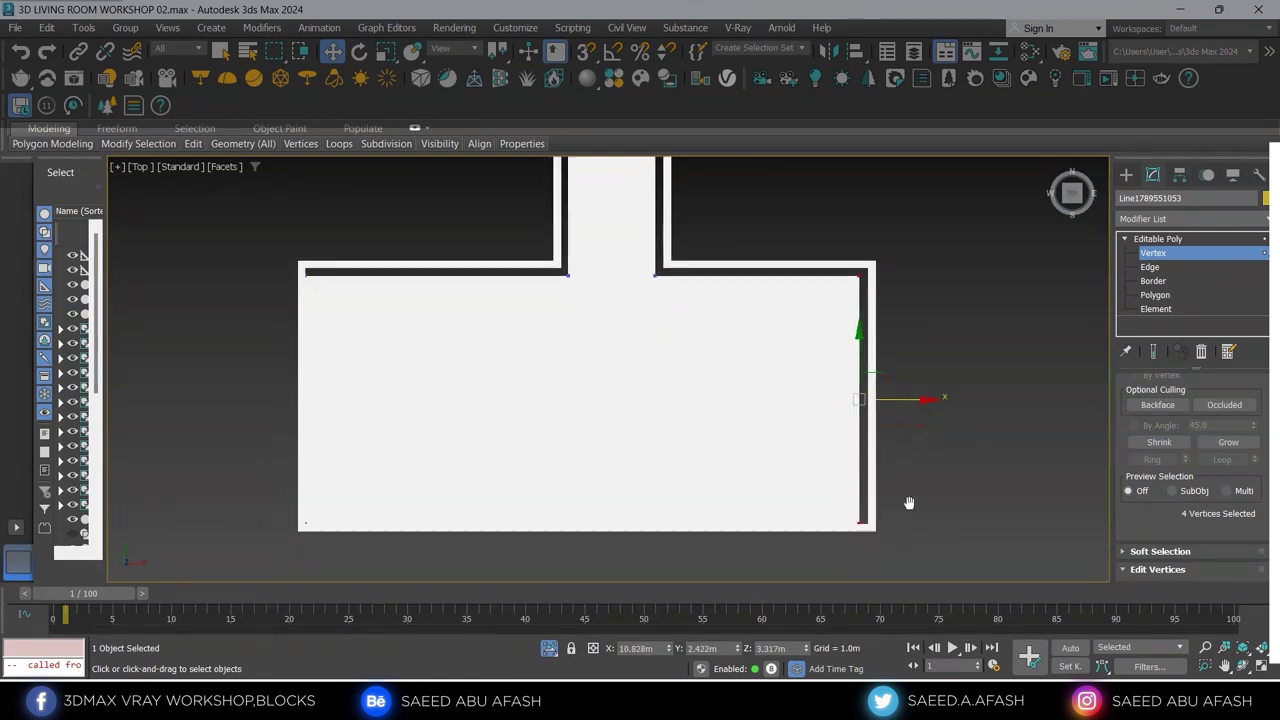
# Select the bottom edge vertices and move them up to inset that edge
pyautogui.moveTo(403, 536); pyautogui.dragTo(368, 389)
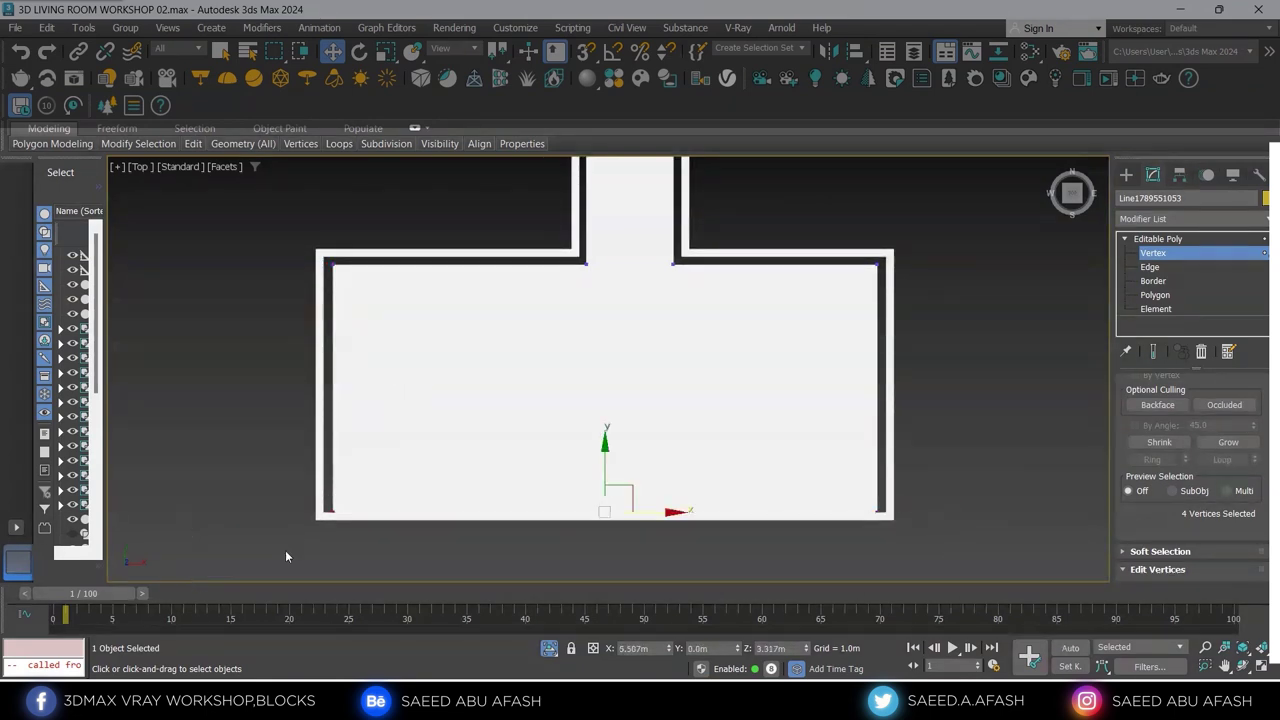
pyautogui.moveTo(603, 473); pyautogui.dragTo(601, 464)
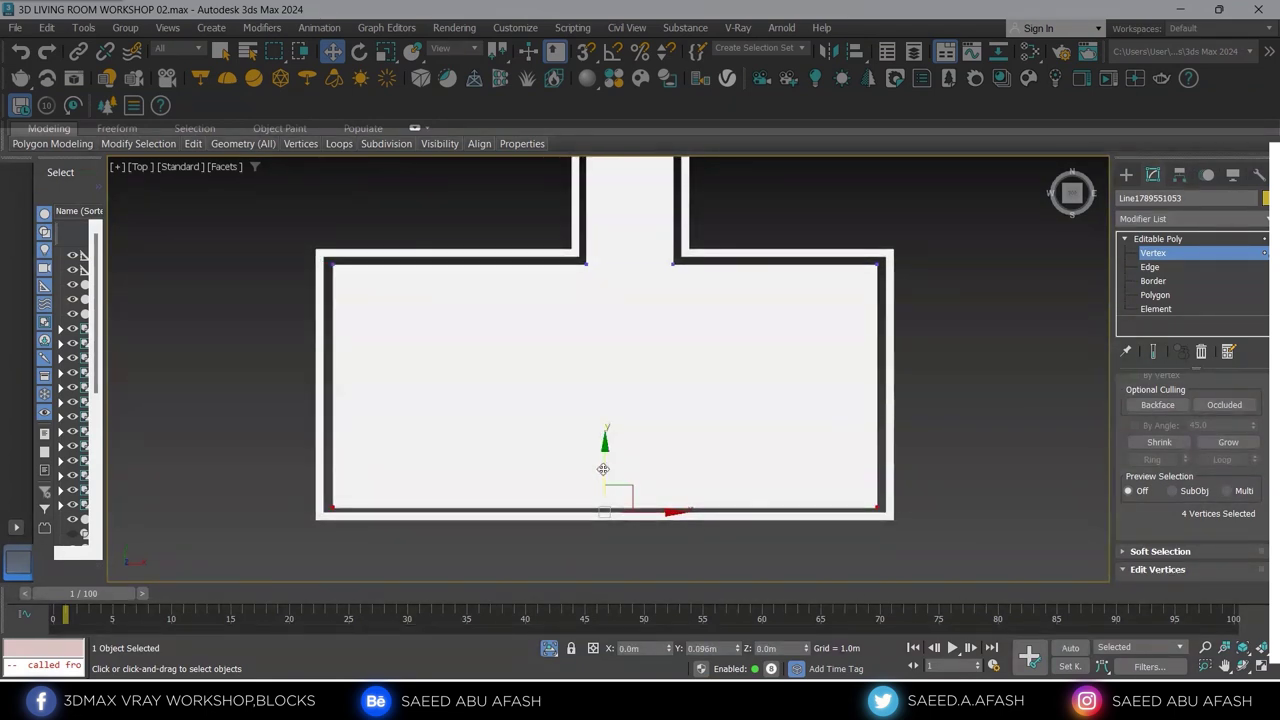
pyautogui.click(1127, 175)
pyautogui.moveTo(743, 343)
pyautogui.keyDown('alt'); pyautogui.mouseDown(button='middle')
pyautogui.moveTo(767, 255)
pyautogui.moveTo(817, 257)
pyautogui.moveTo(771, 354)
pyautogui.mouseUp(button='middle'); pyautogui.keyUp('alt')
# Deselect the roof and begin an AutoGrid line at the top of the stem
pyautogui.press('t')
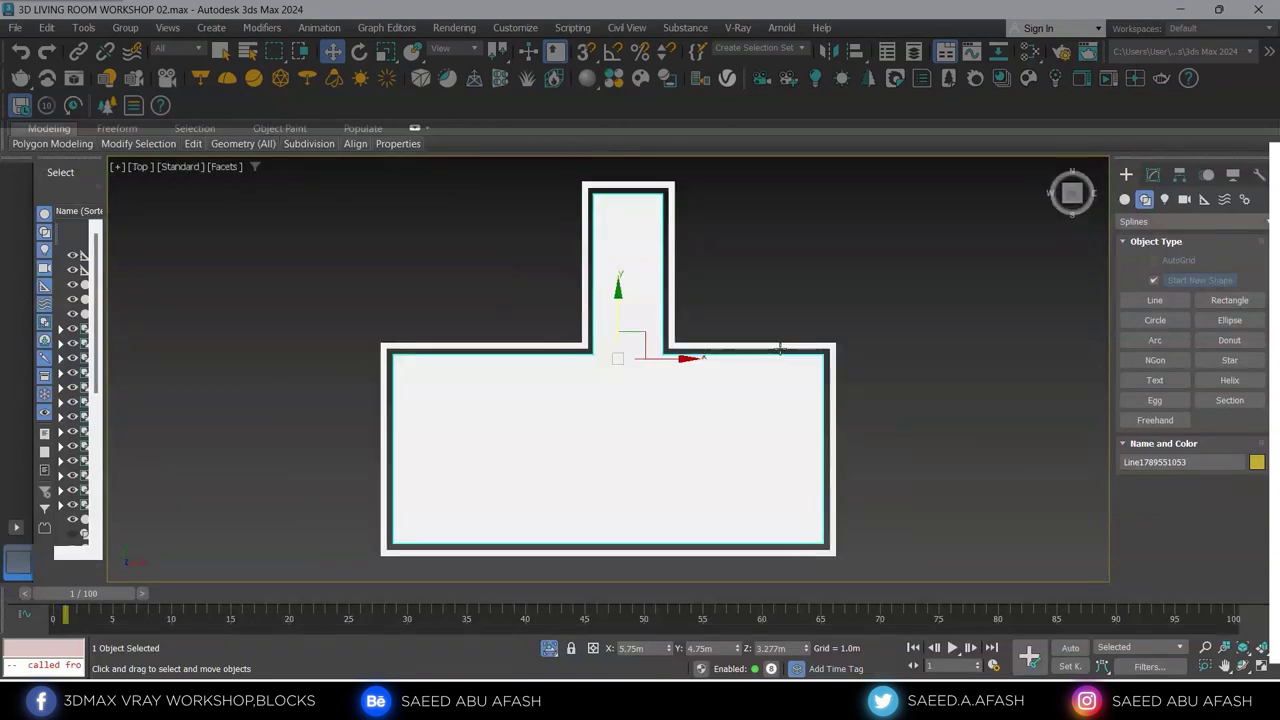
pyautogui.click(890, 268)
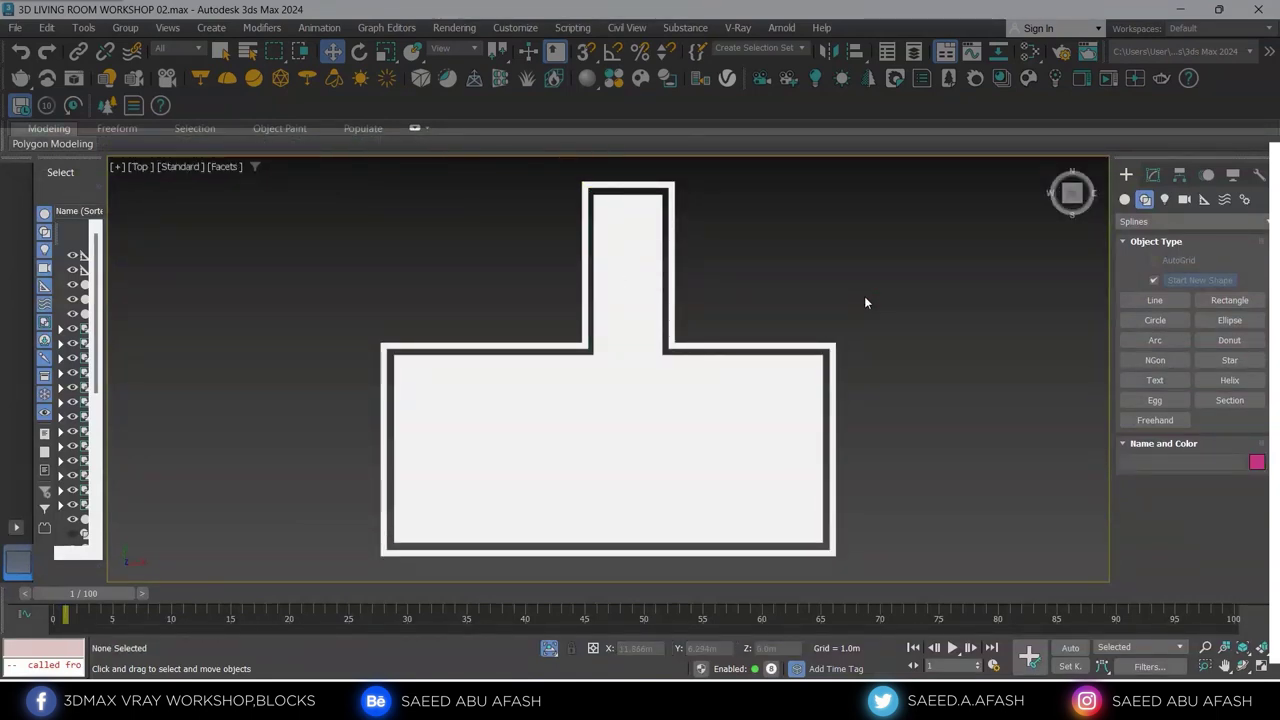
pyautogui.click(1153, 302)
pyautogui.click(1158, 262)
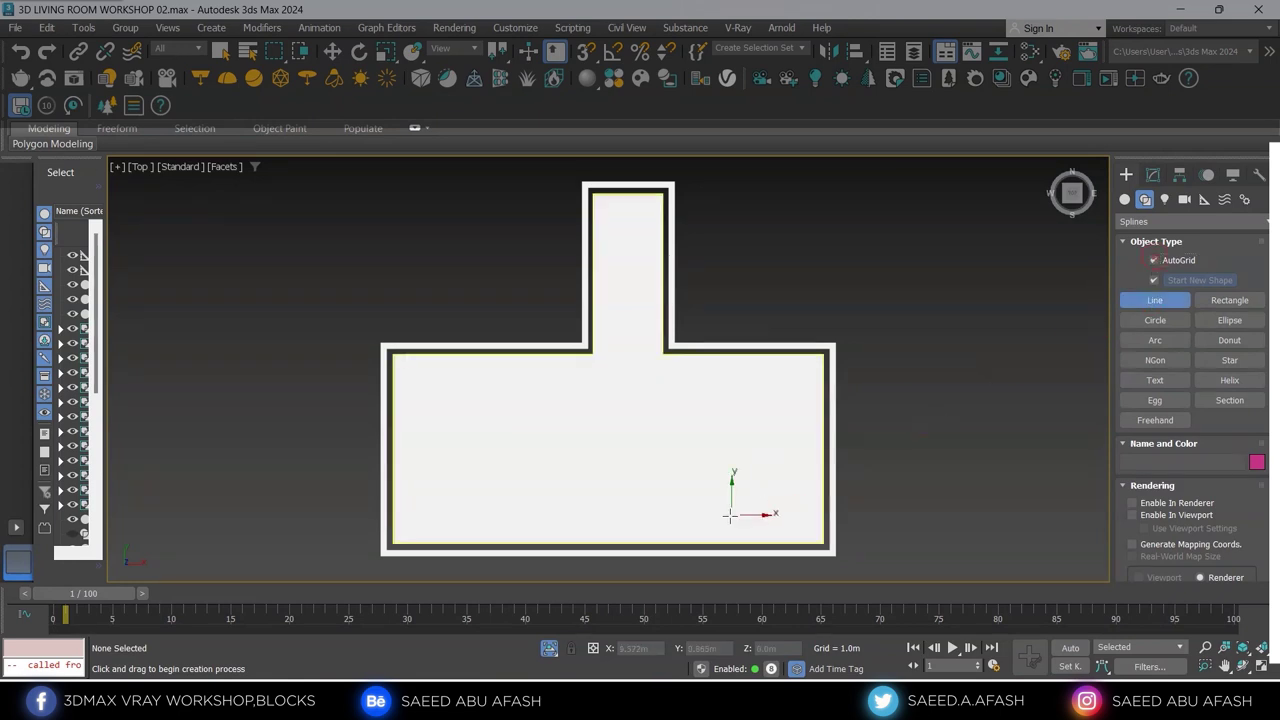
pyautogui.scroll(2, 757, 505)
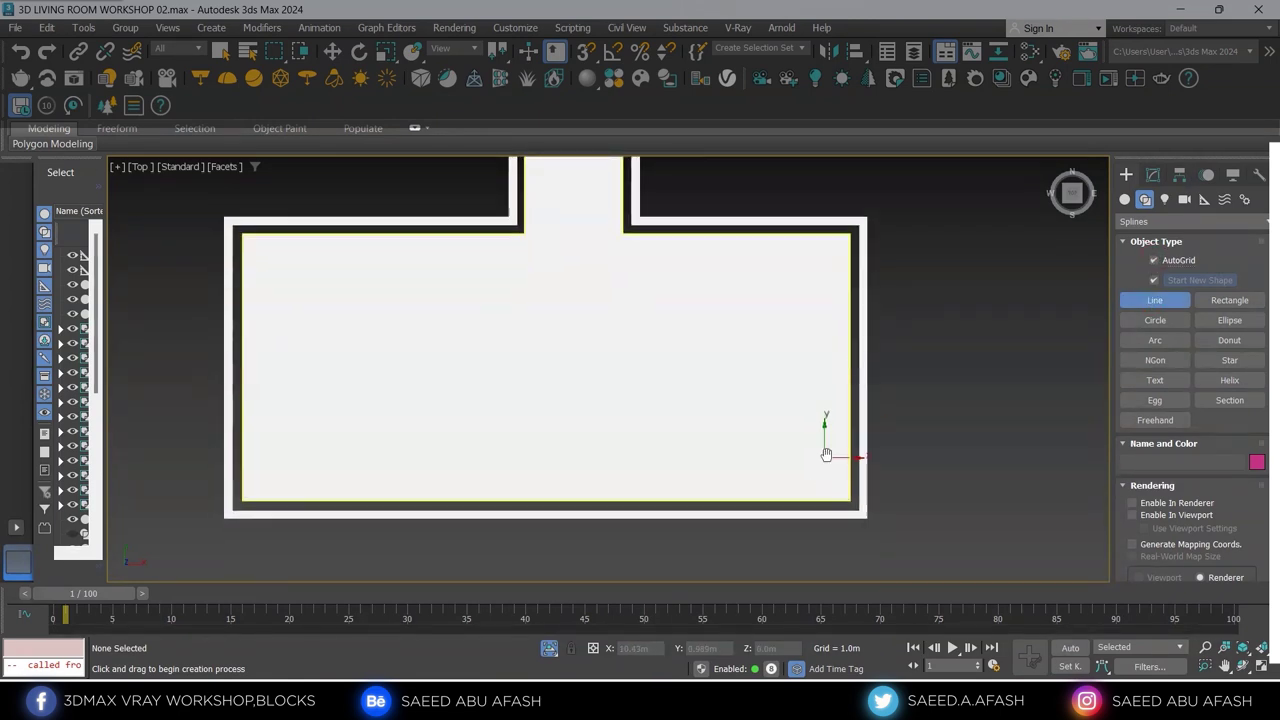
pyautogui.scroll(5, 634, 286)
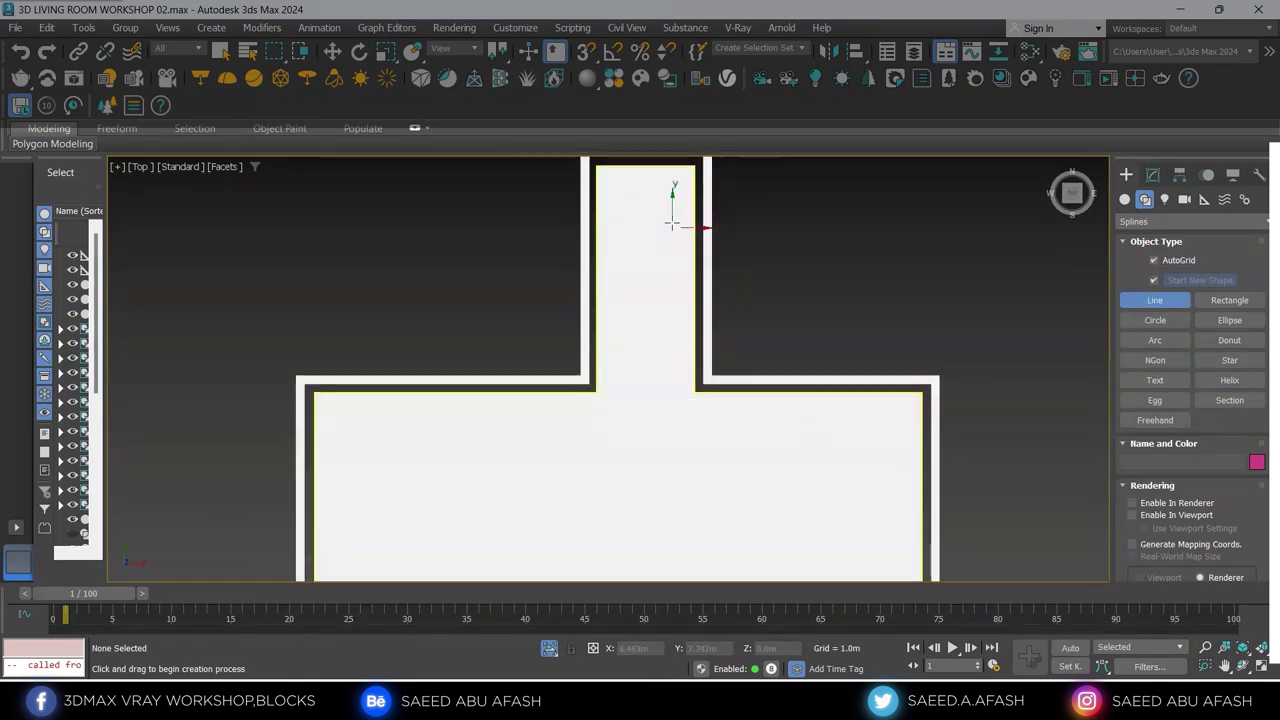
pyautogui.click(678, 178)
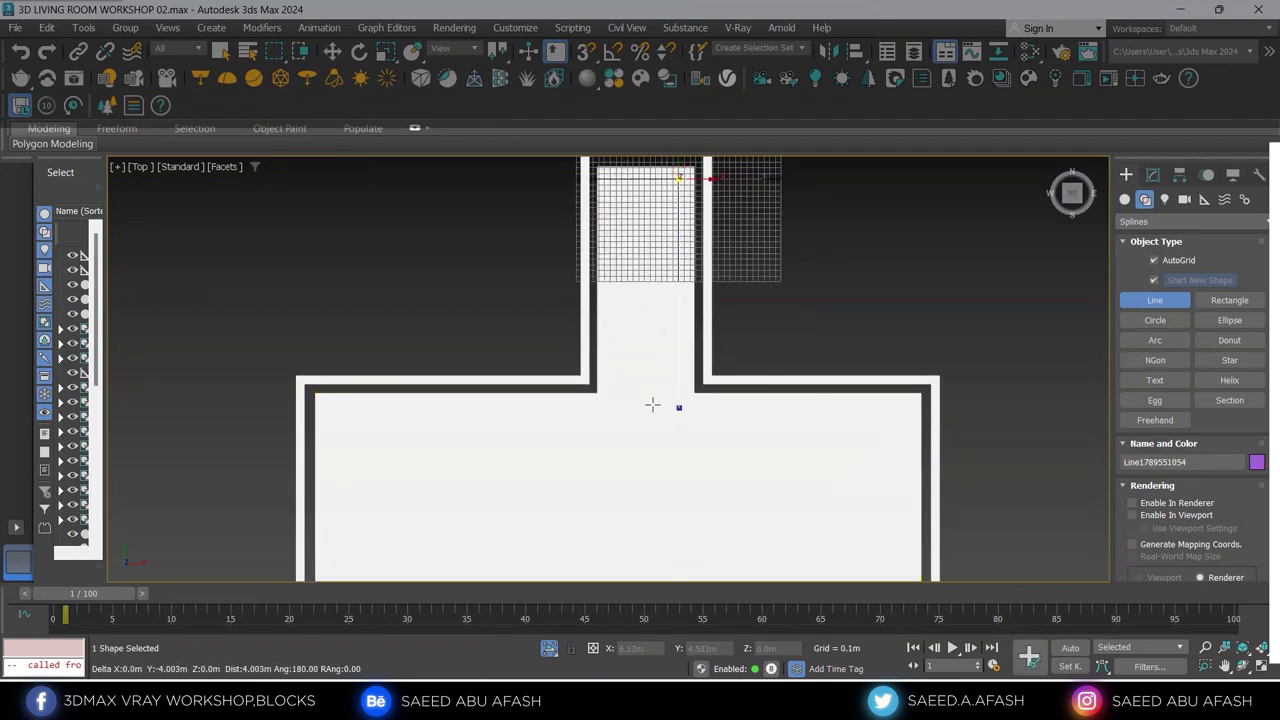
pyautogui.moveTo(701, 431)
pyautogui.keyDown('alt'); pyautogui.mouseDown(button='middle')
pyautogui.moveTo(731, 377)
pyautogui.moveTo(711, 346)
pyautogui.mouseUp(button='middle'); pyautogui.keyUp('alt')
pyautogui.scroll(3, 706, 391)
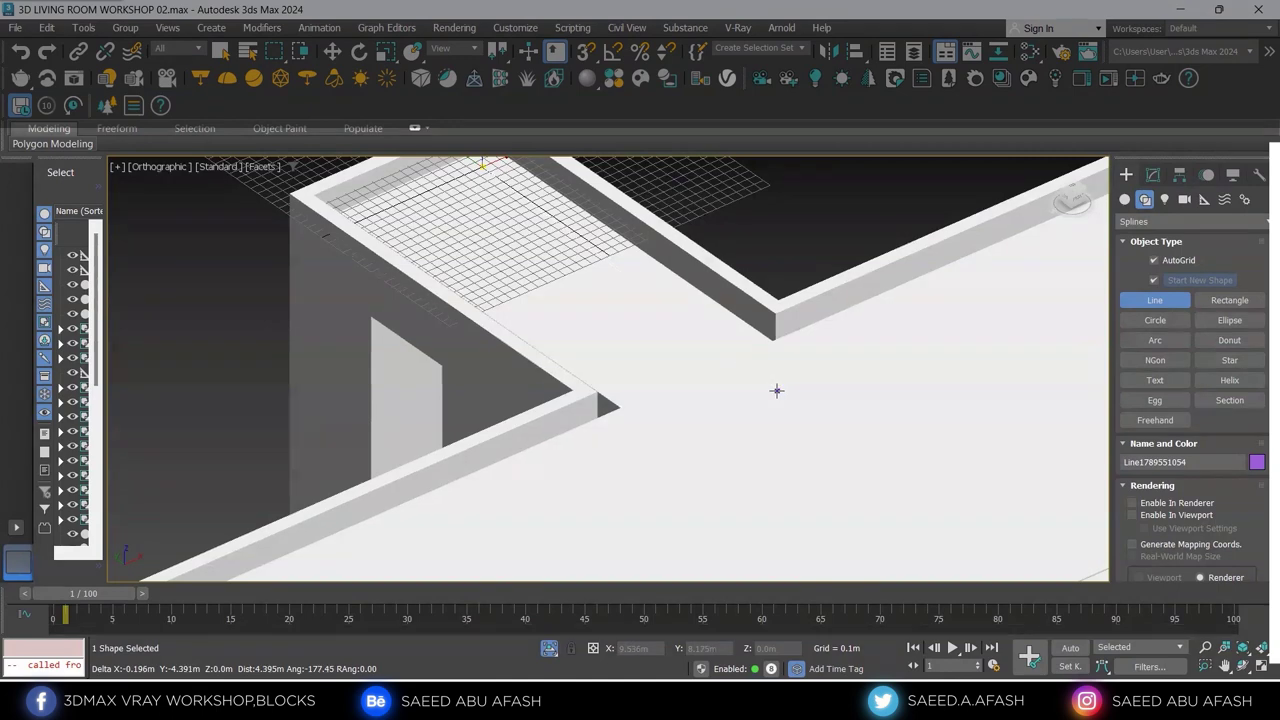
# Cancel the stray line attempts, toggle AutoGrid off and back on, and exit the Line tool
pyautogui.rightClick(734, 428)
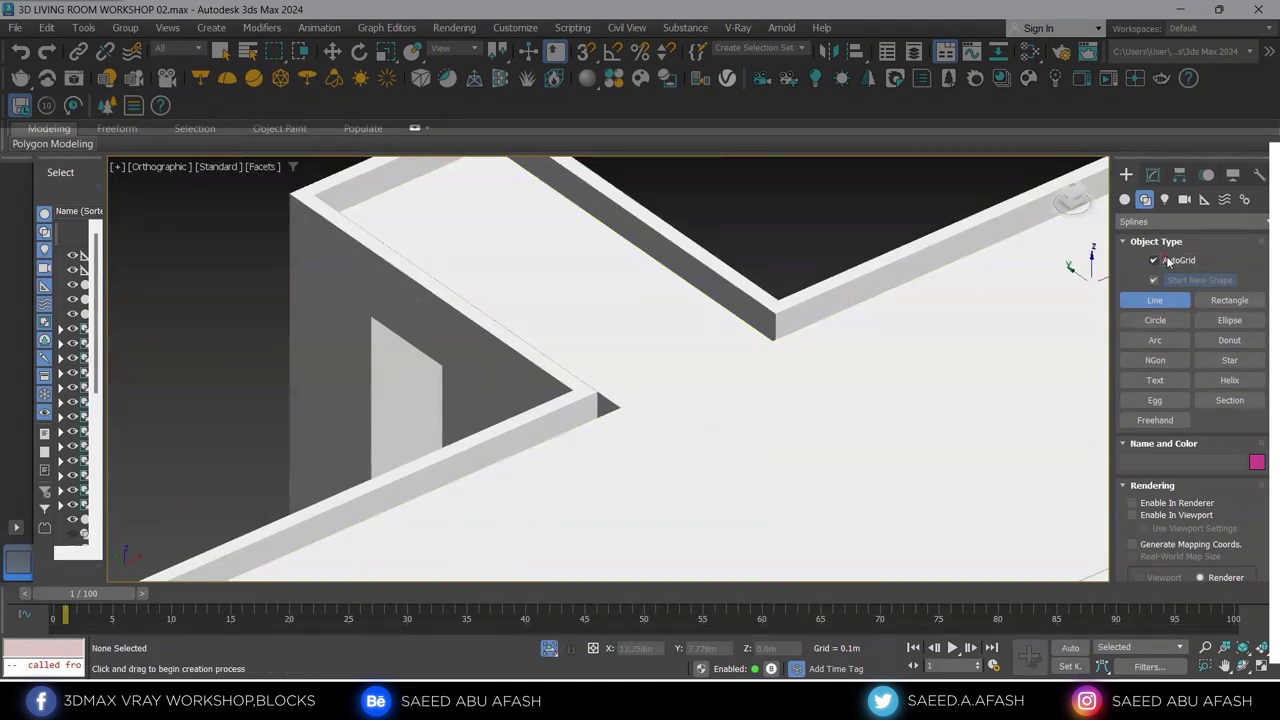
pyautogui.click(1168, 261)
pyautogui.scroll(-2, 611, 304)
pyautogui.click(594, 391)
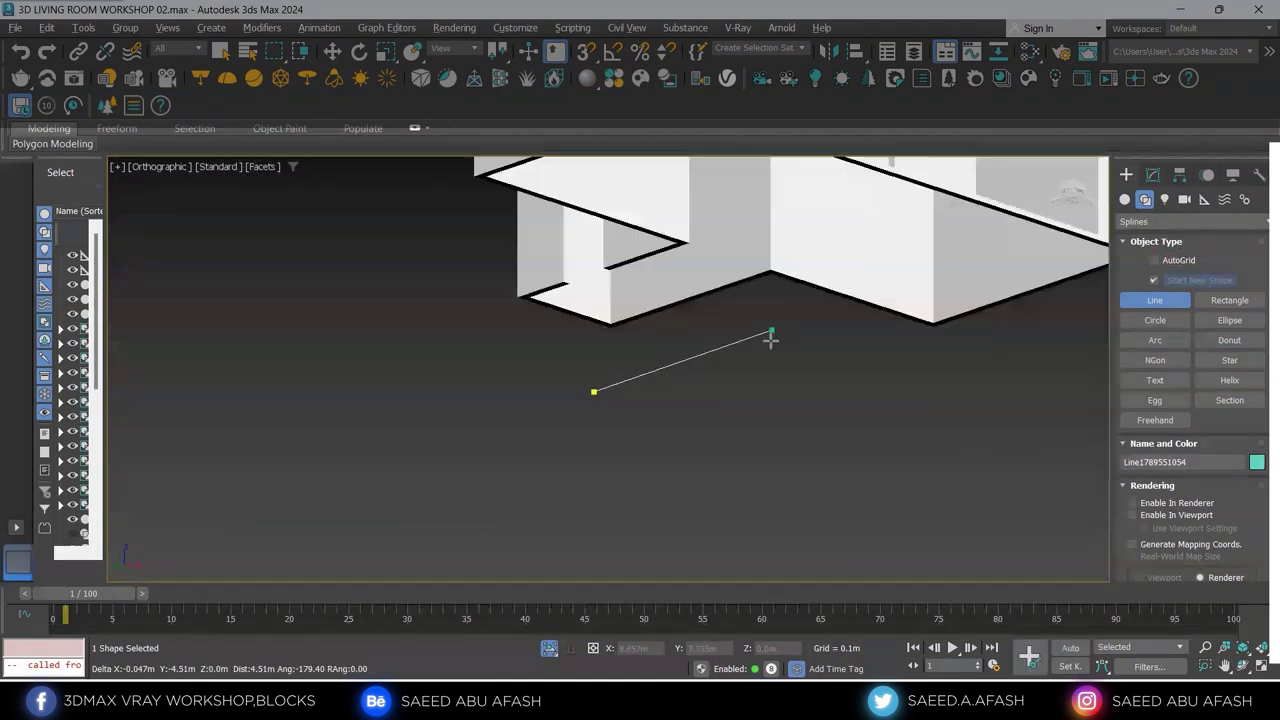
pyautogui.rightClick(785, 430)
pyautogui.moveTo(748, 349)
pyautogui.keyDown('alt'); pyautogui.mouseDown(button='middle')
pyautogui.moveTo(709, 466)
pyautogui.moveTo(523, 240)
pyautogui.mouseUp(button='middle'); pyautogui.keyUp('alt')
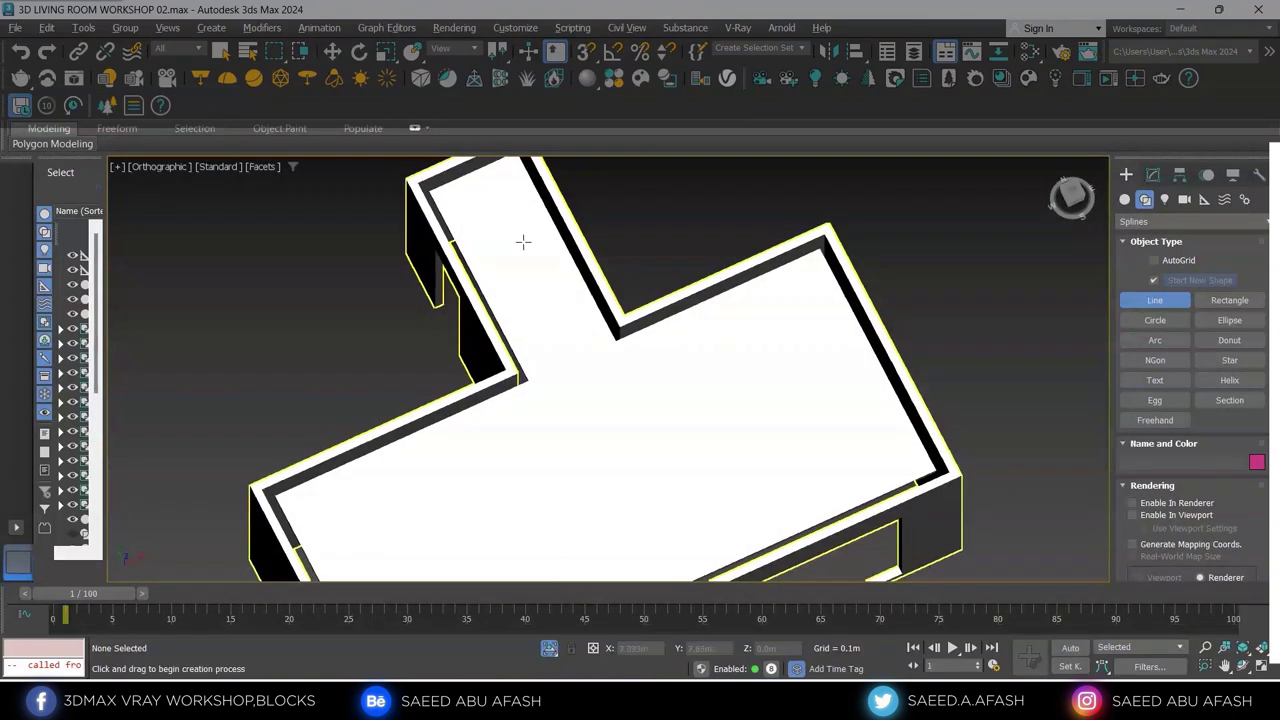
pyautogui.click(1158, 261)
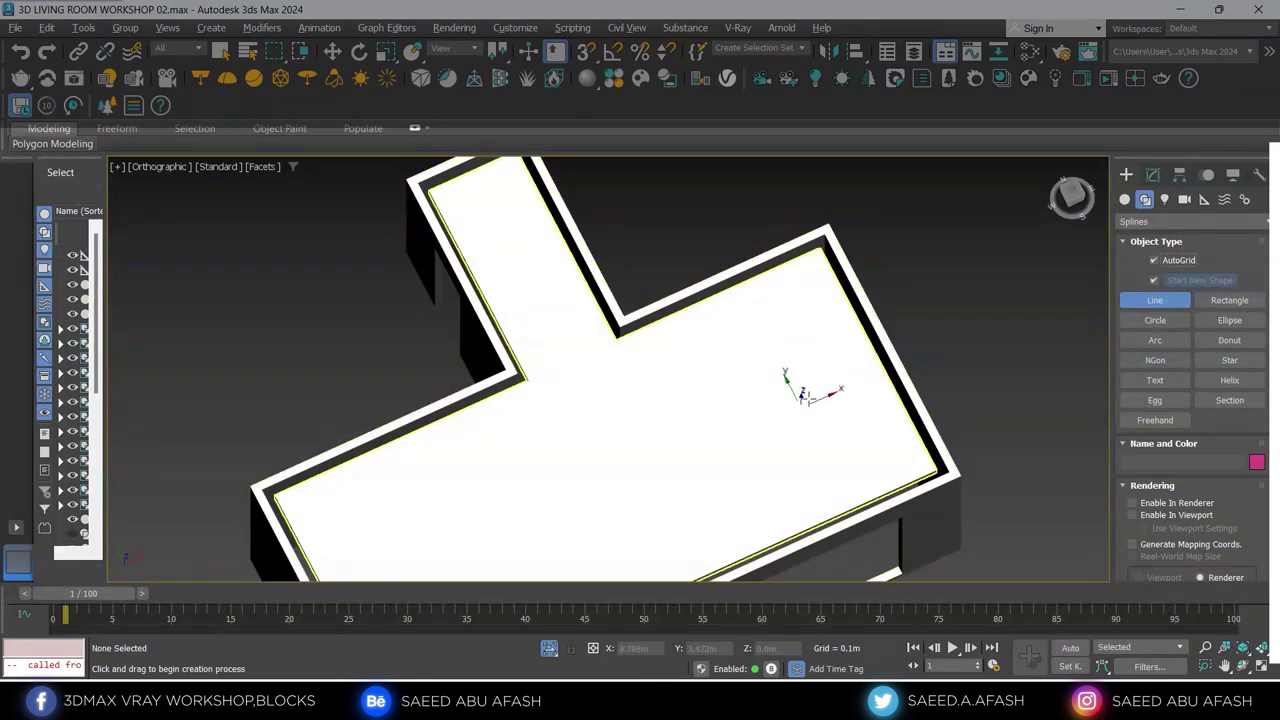
pyautogui.rightClick(815, 390)
# Frame the T-shaped house in Top view and start a line at the narrow wing's top
pyautogui.press('t')
pyautogui.press('z')
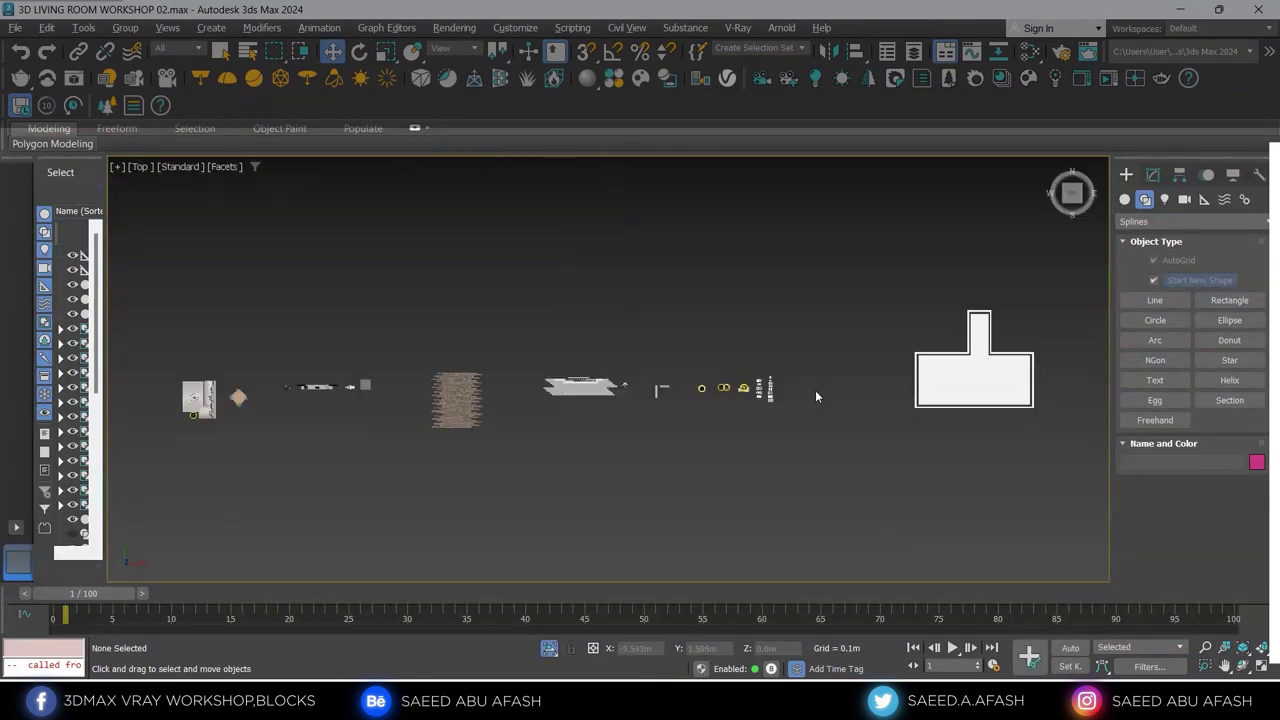
pyautogui.moveTo(815, 397); pyautogui.dragTo(480, 434, button='middle')
pyautogui.scroll(4, 643, 449)
pyautogui.scroll(2, 686, 466)
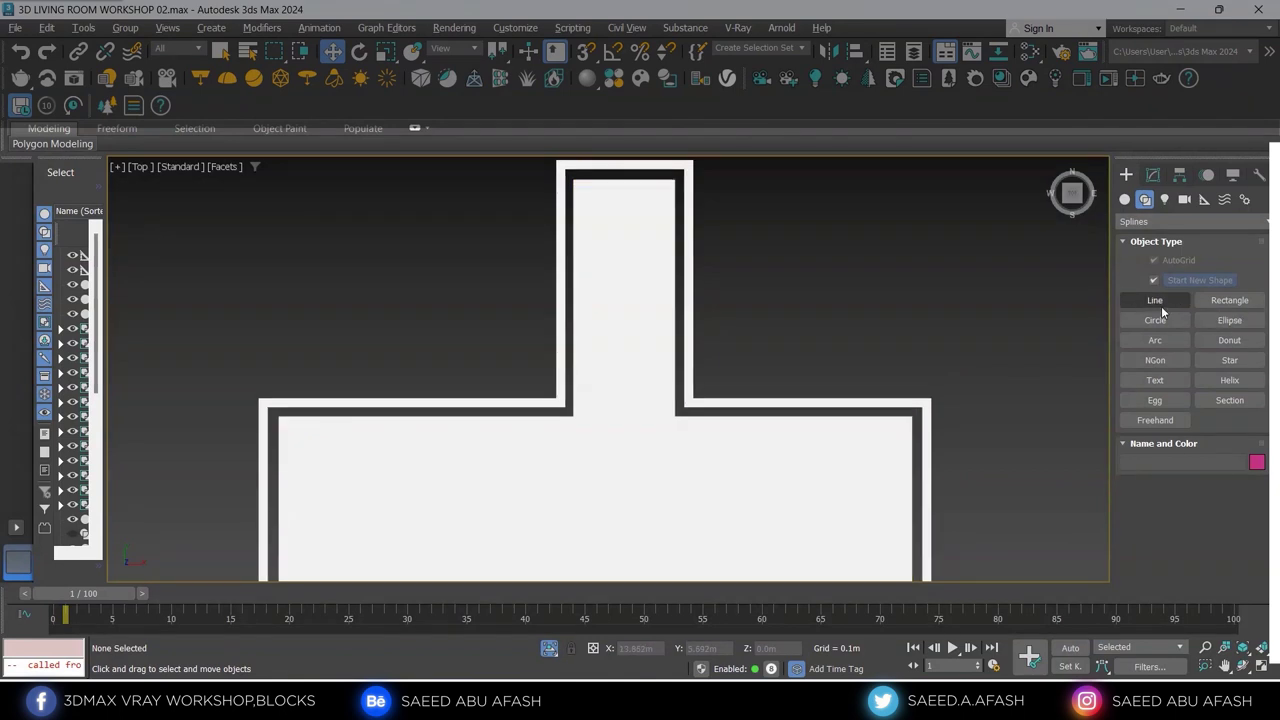
pyautogui.click(1158, 302)
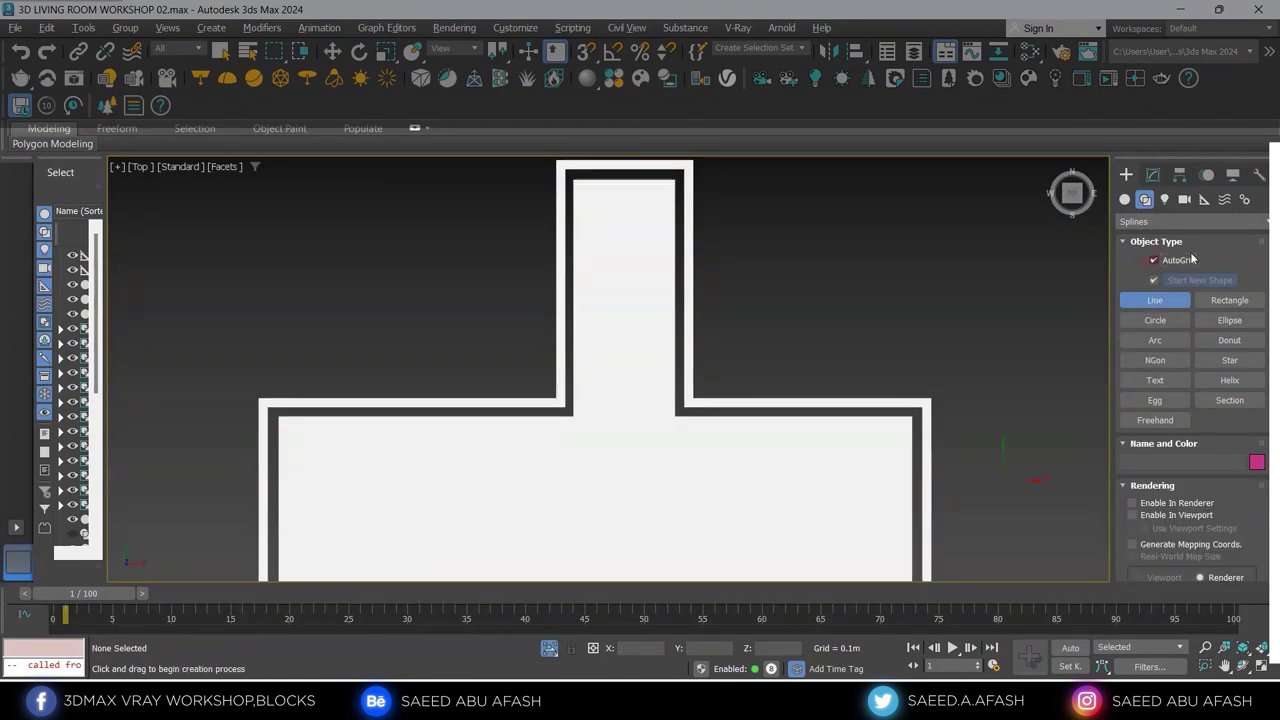
pyautogui.moveTo(740, 270); pyautogui.dragTo(820, 342, button='middle')
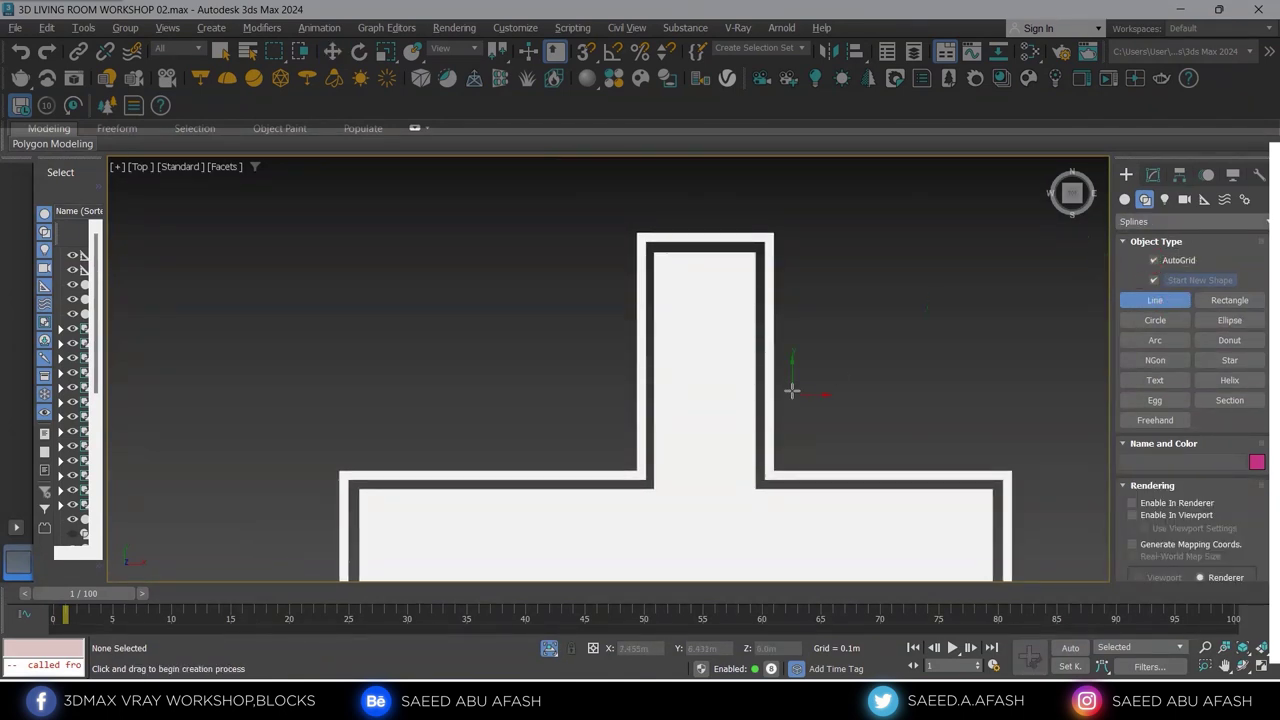
pyautogui.moveTo(791, 391); pyautogui.dragTo(787, 344, button='middle')
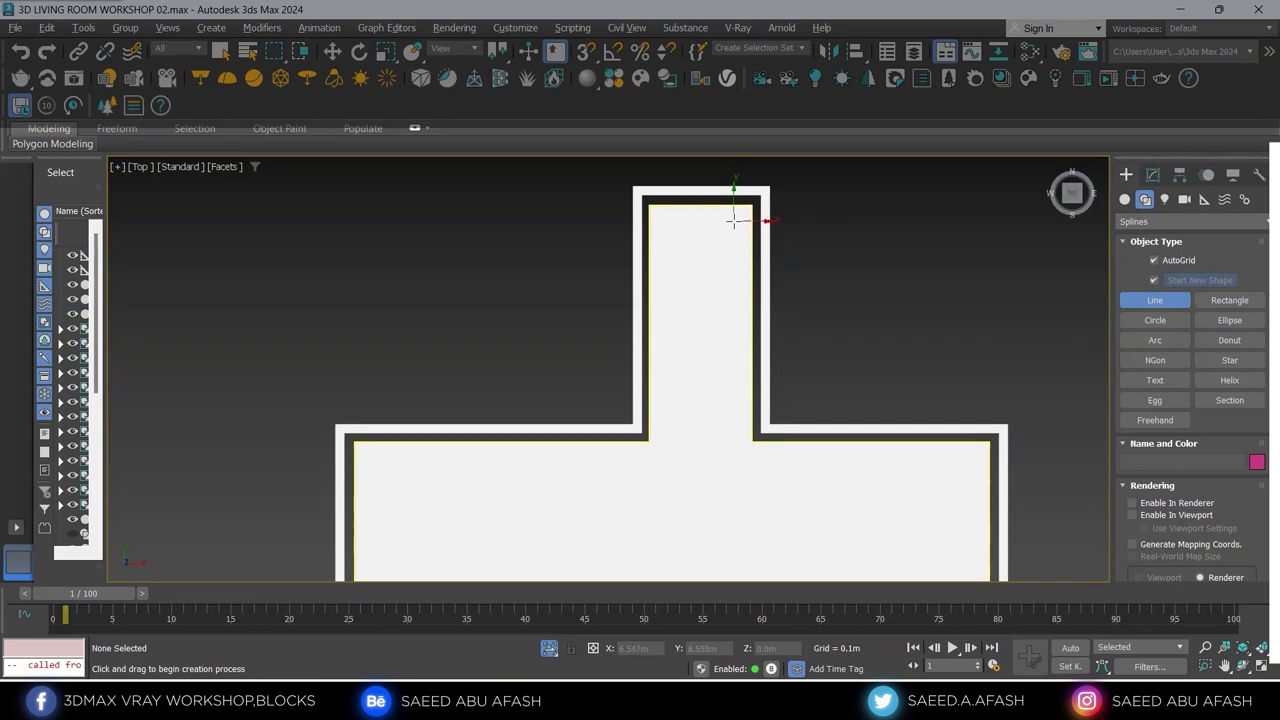
pyautogui.click(728, 219)
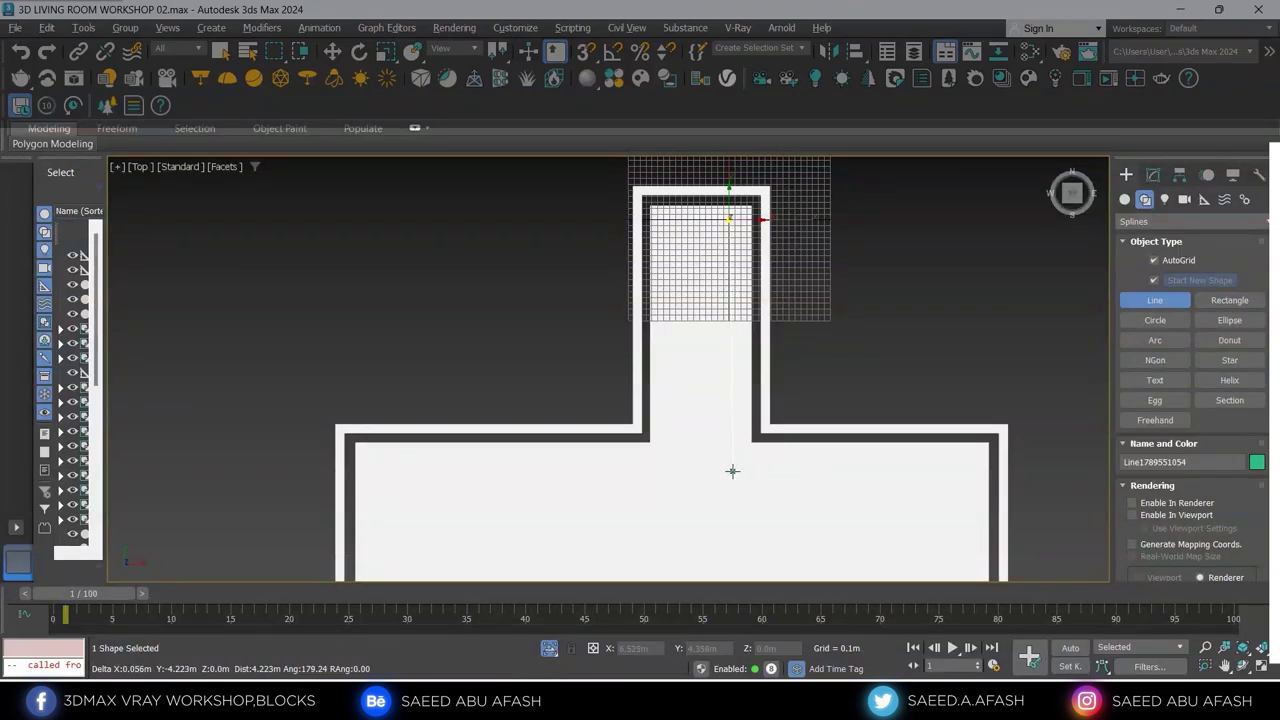
# In wireframe, run the line down to the main body and its lower-right corner, then finish it
pyautogui.press('F3')
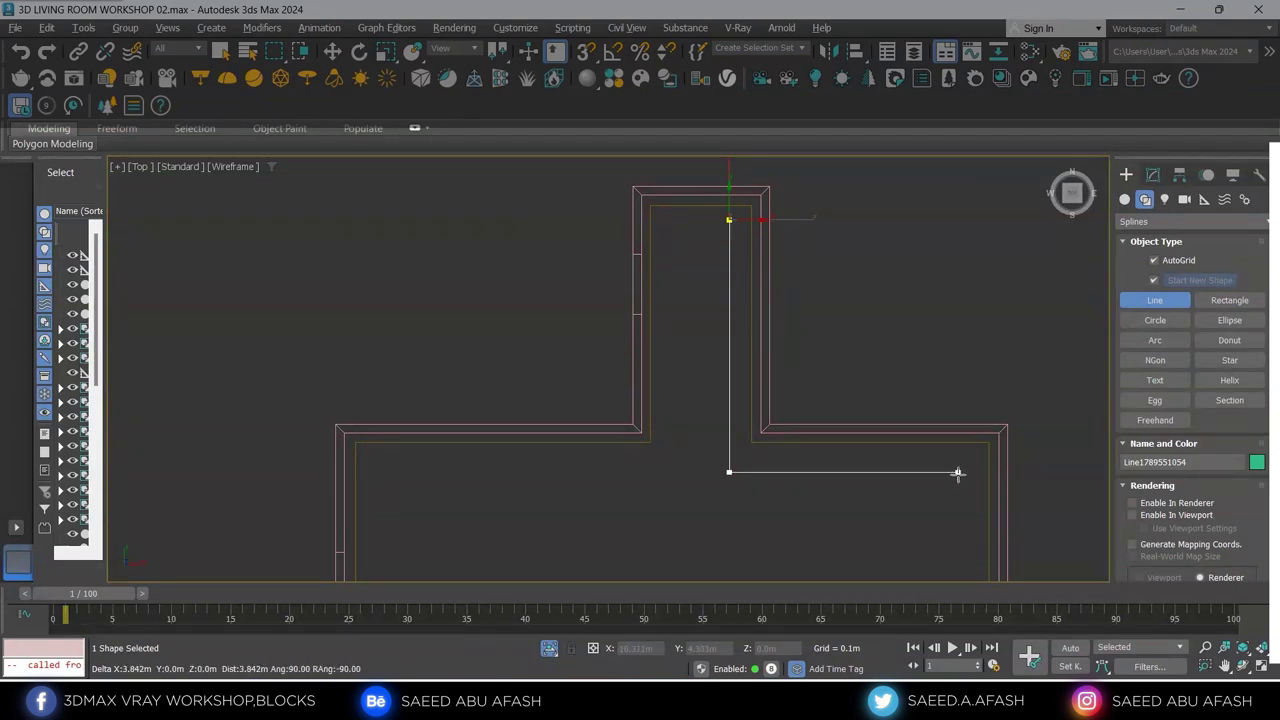
pyautogui.click(957, 474)
pyautogui.moveTo(957, 474); pyautogui.dragTo(945, 311, button='middle')
pyautogui.scroll(-2, 963, 406)
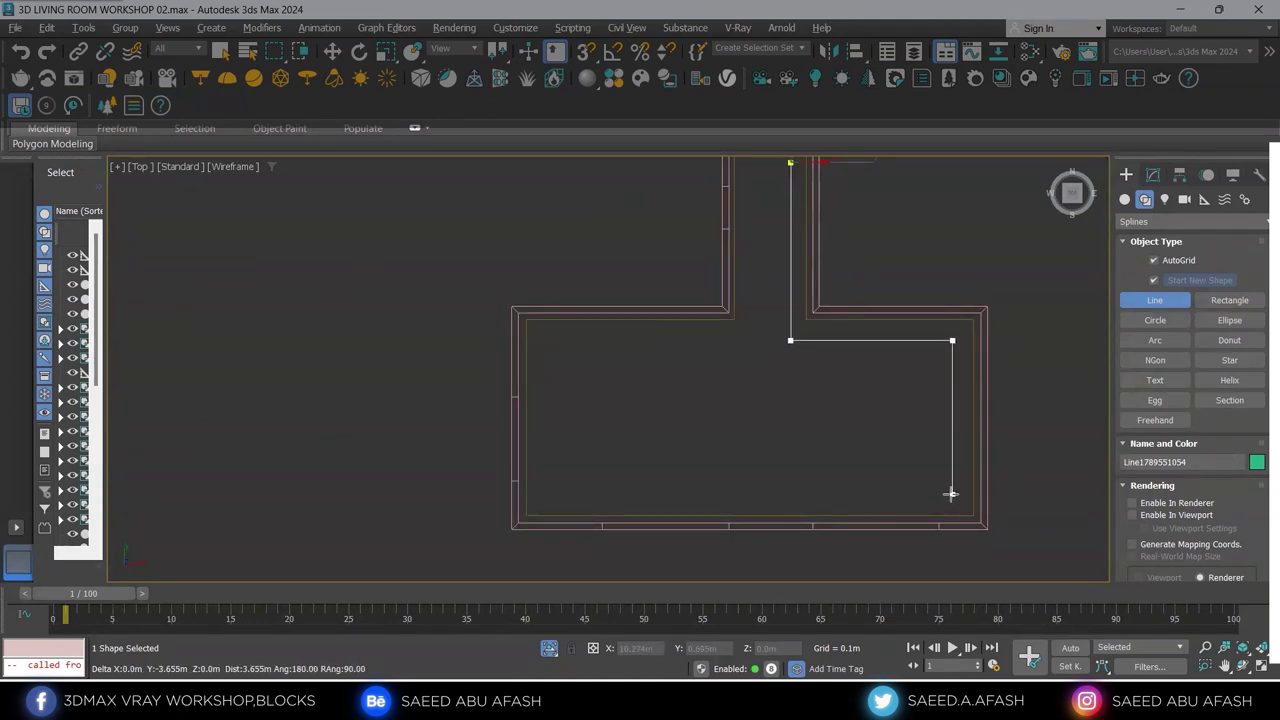
pyautogui.click(950, 493)
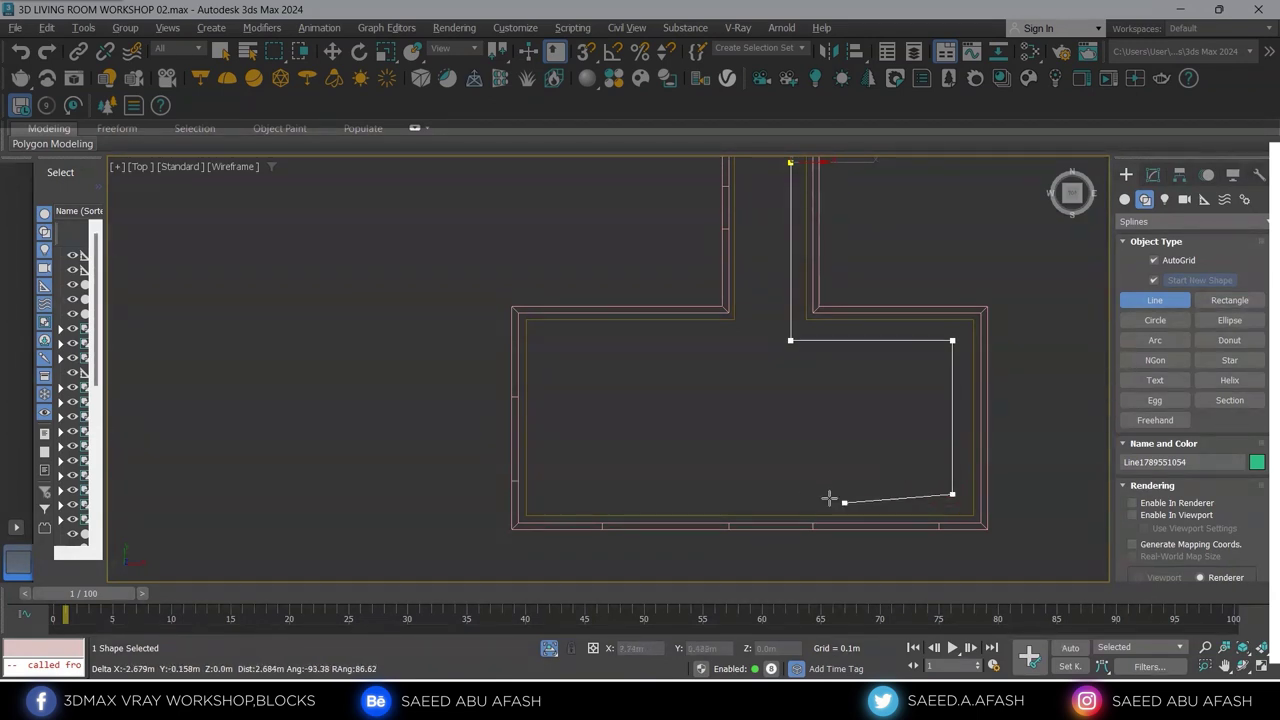
pyautogui.rightClick(766, 495)
pyautogui.moveTo(806, 374)
pyautogui.mouseDown(button='middle')
pyautogui.moveTo(766, 508)
pyautogui.moveTo(843, 484)
pyautogui.mouseUp(button='middle')
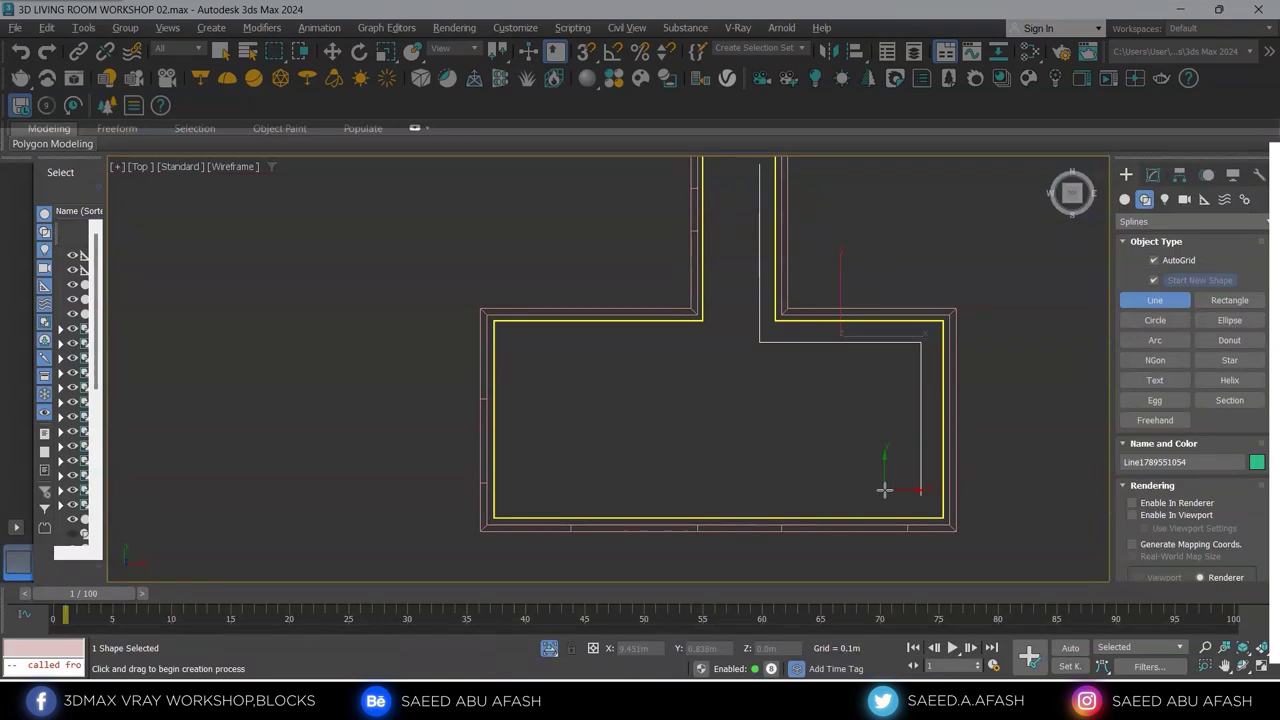
# Draw a second line from the roof's lower right across the bottom and up the left edge
pyautogui.press('F3')
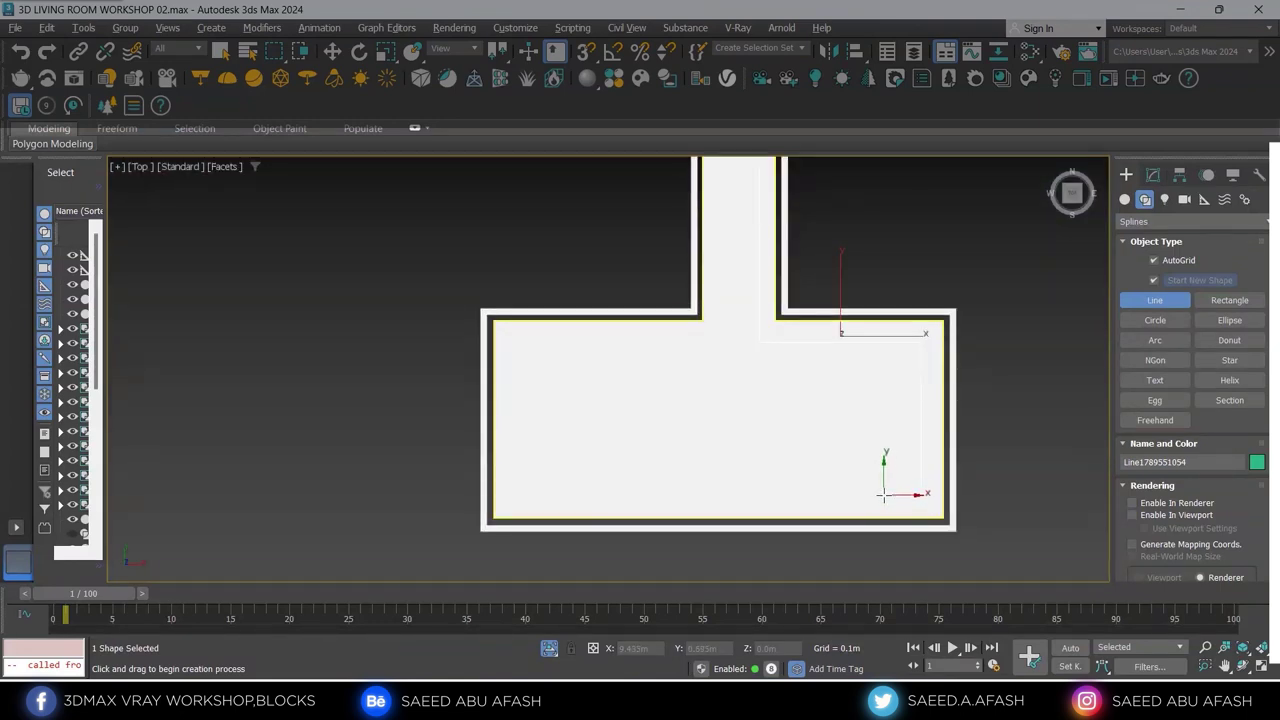
pyautogui.press('F3')
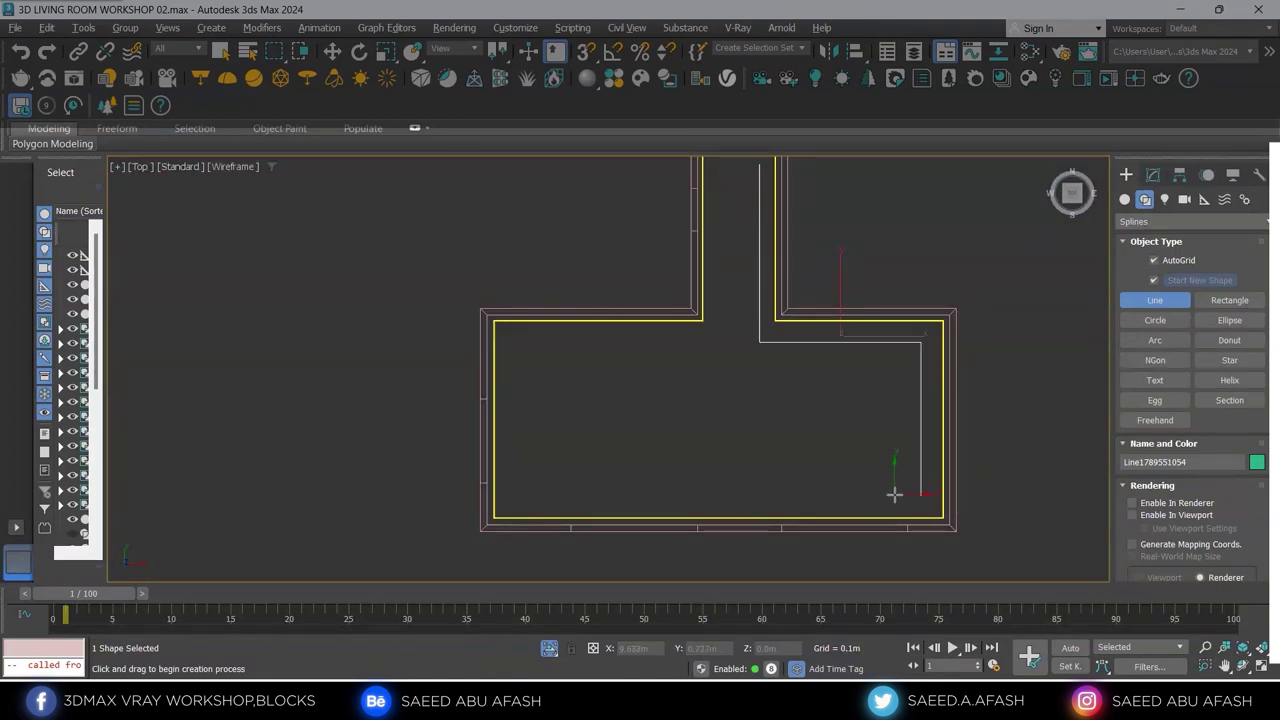
pyautogui.click(894, 494)
pyautogui.press('F3')
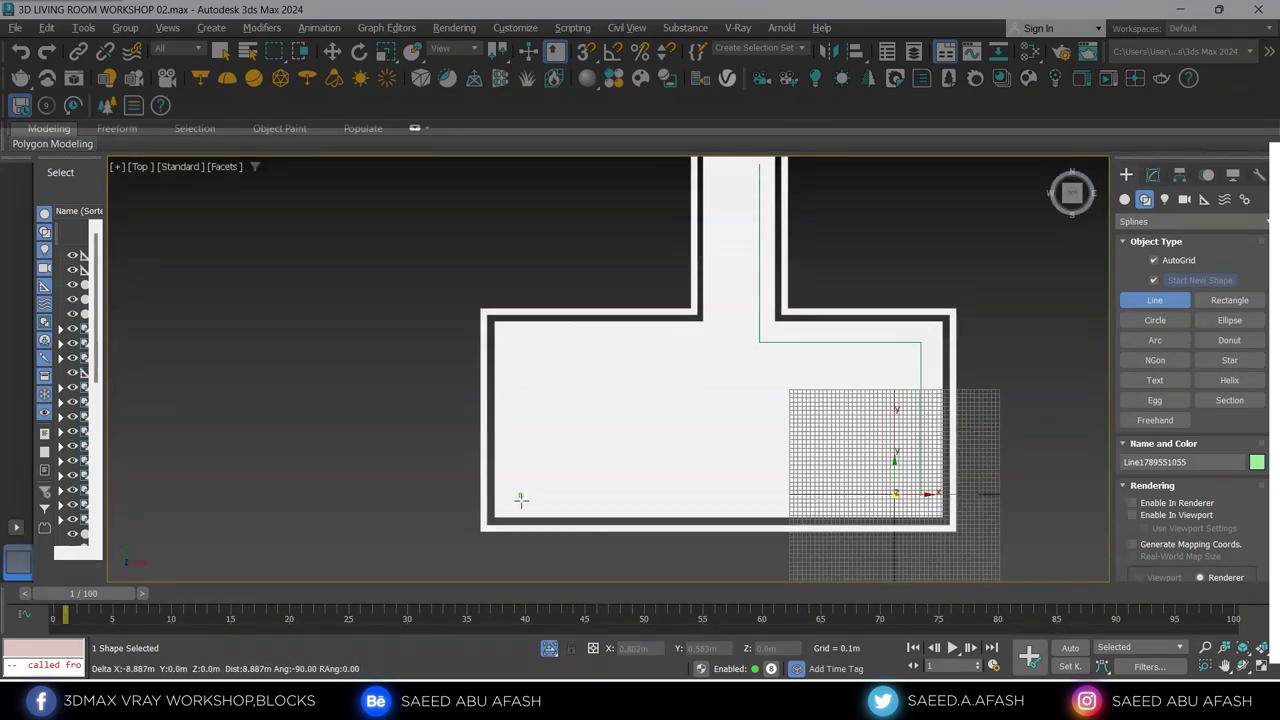
pyautogui.click(517, 498)
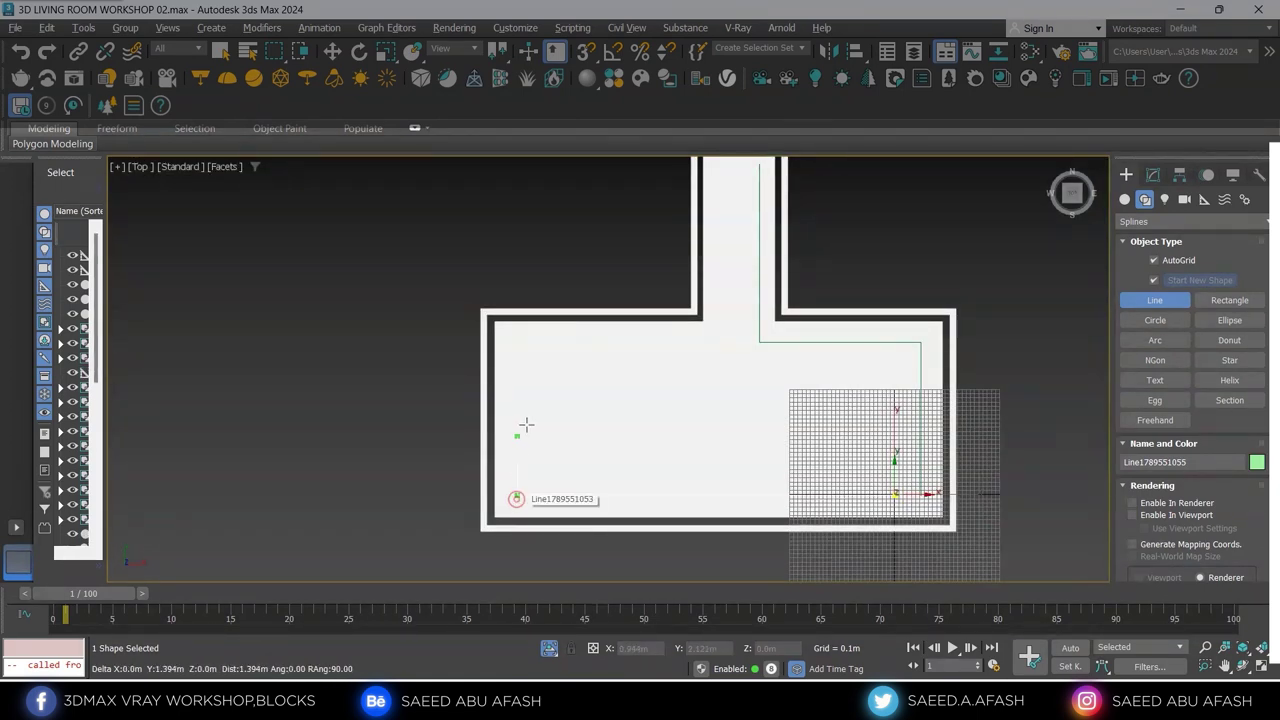
pyautogui.click(517, 343)
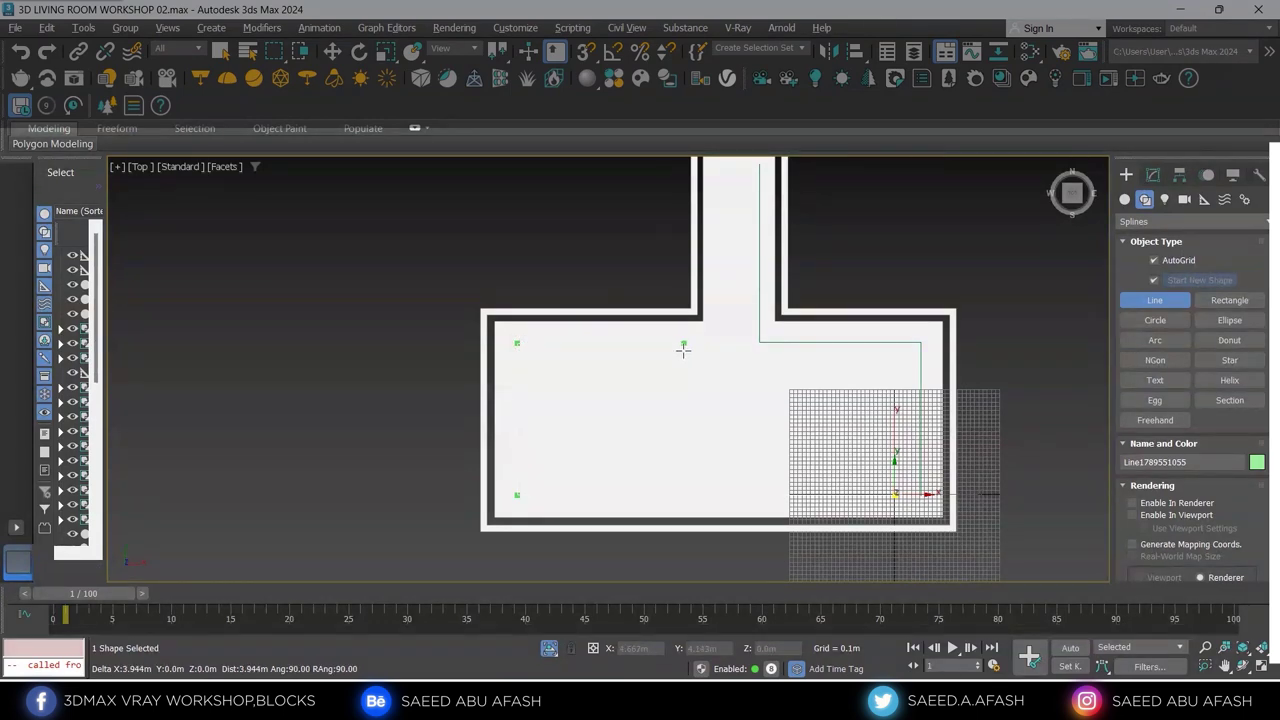
pyautogui.rightClick(694, 476)
# Hide the roof slab with Hide Selection so both lines are visible
pyautogui.moveTo(714, 451)
pyautogui.keyDown('alt'); pyautogui.mouseDown(button='middle')
pyautogui.moveTo(737, 400)
pyautogui.moveTo(977, 297)
pyautogui.mouseUp(button='middle'); pyautogui.keyUp('alt')
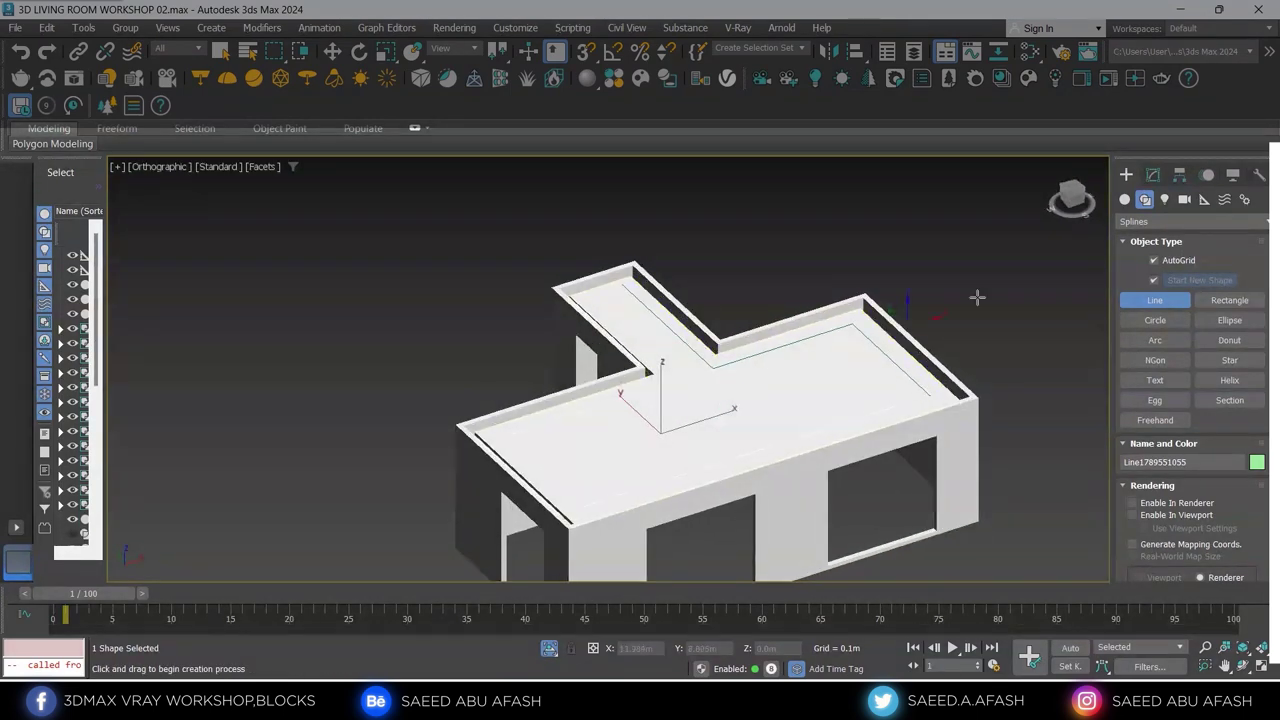
pyautogui.rightClick(712, 383)
pyautogui.scroll(2, 740, 380)
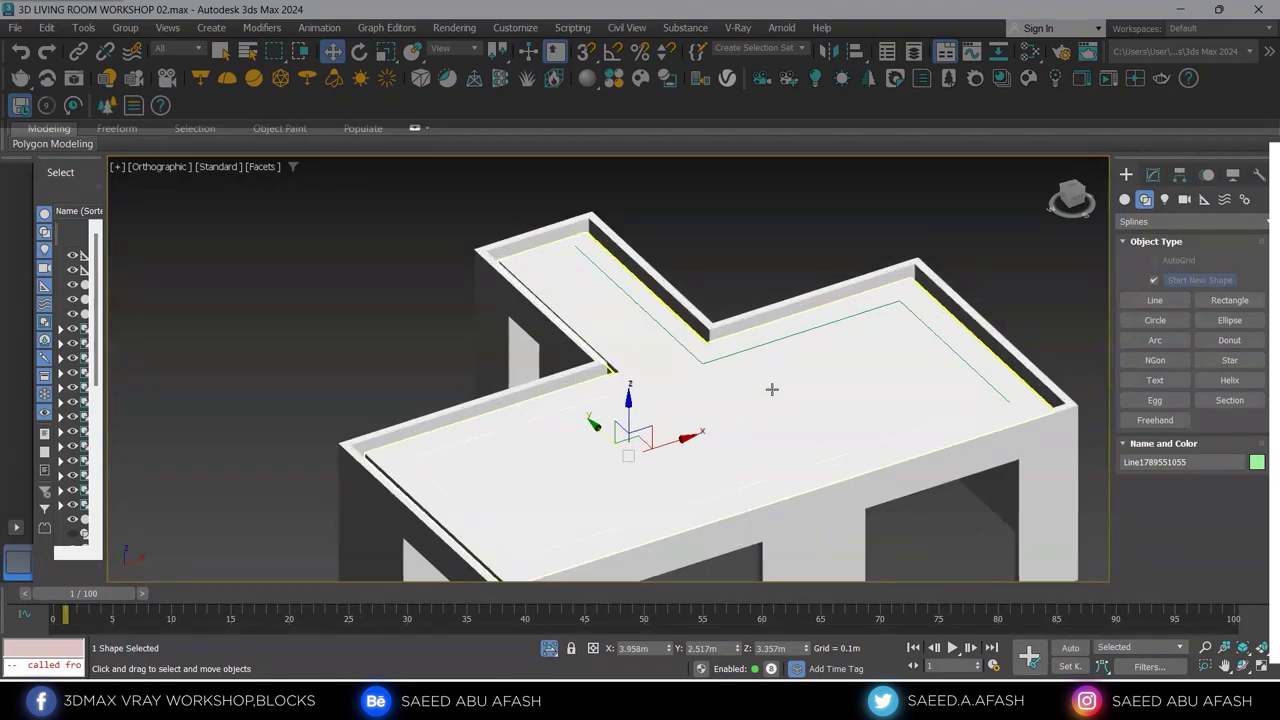
pyautogui.click(770, 386)
pyautogui.rightClick(766, 384)
pyautogui.click(794, 327)
# Select the first line in Top view and open it in the Modify panel
pyautogui.moveTo(794, 330)
pyautogui.keyDown('alt'); pyautogui.mouseDown(button='middle')
pyautogui.moveTo(777, 400)
pyautogui.moveTo(596, 478)
pyautogui.mouseUp(button='middle'); pyautogui.keyUp('alt')
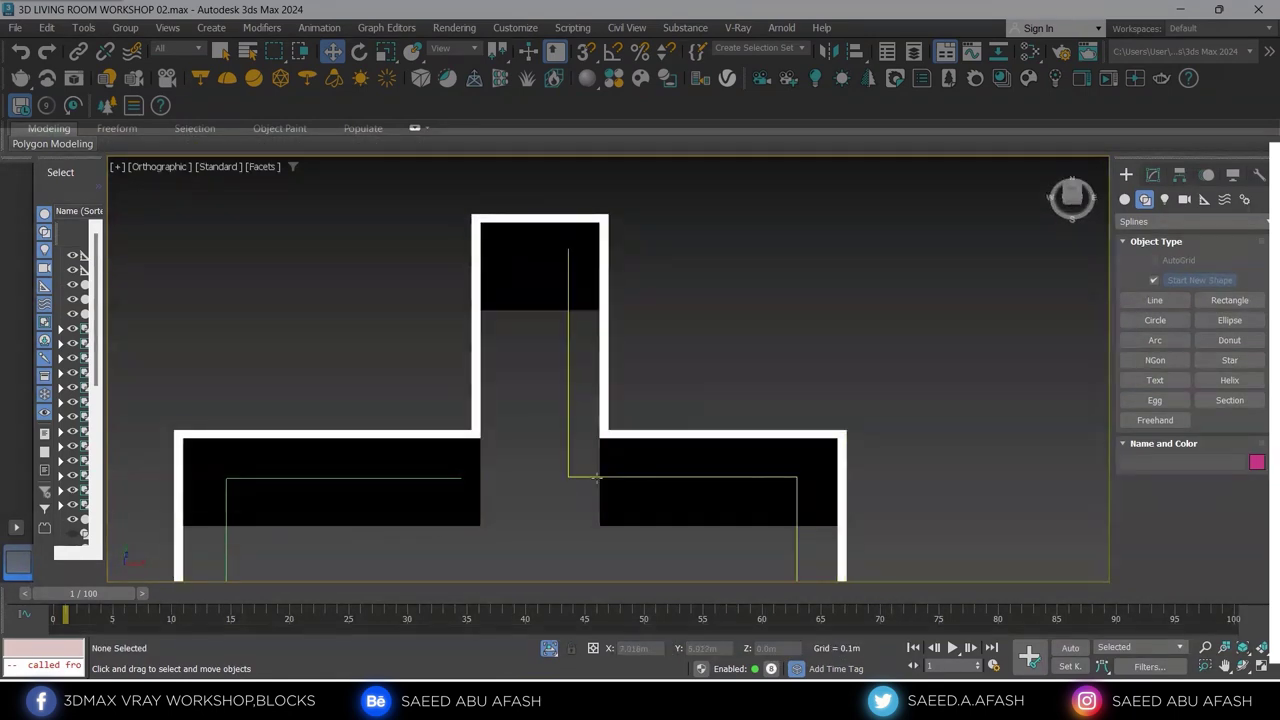
pyautogui.click(573, 477)
pyautogui.press('t')
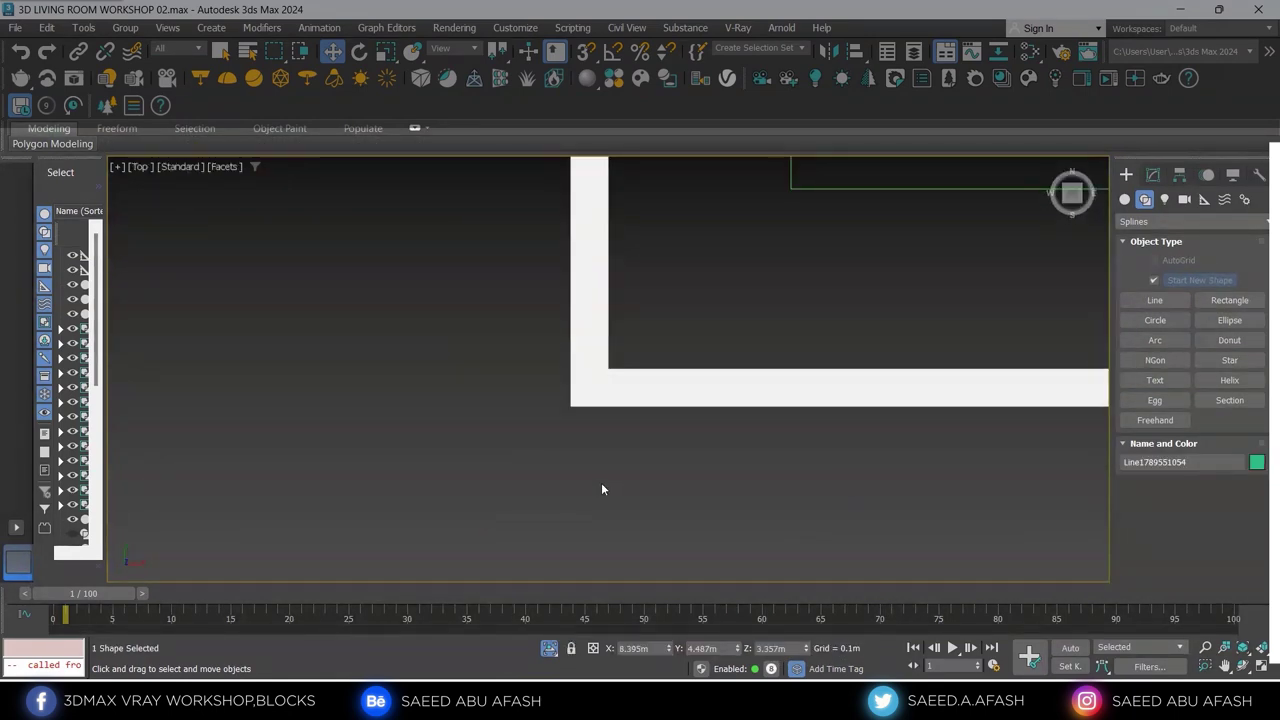
pyautogui.scroll(-5, 601, 482)
pyautogui.moveTo(627, 428); pyautogui.dragTo(599, 375, button='middle')
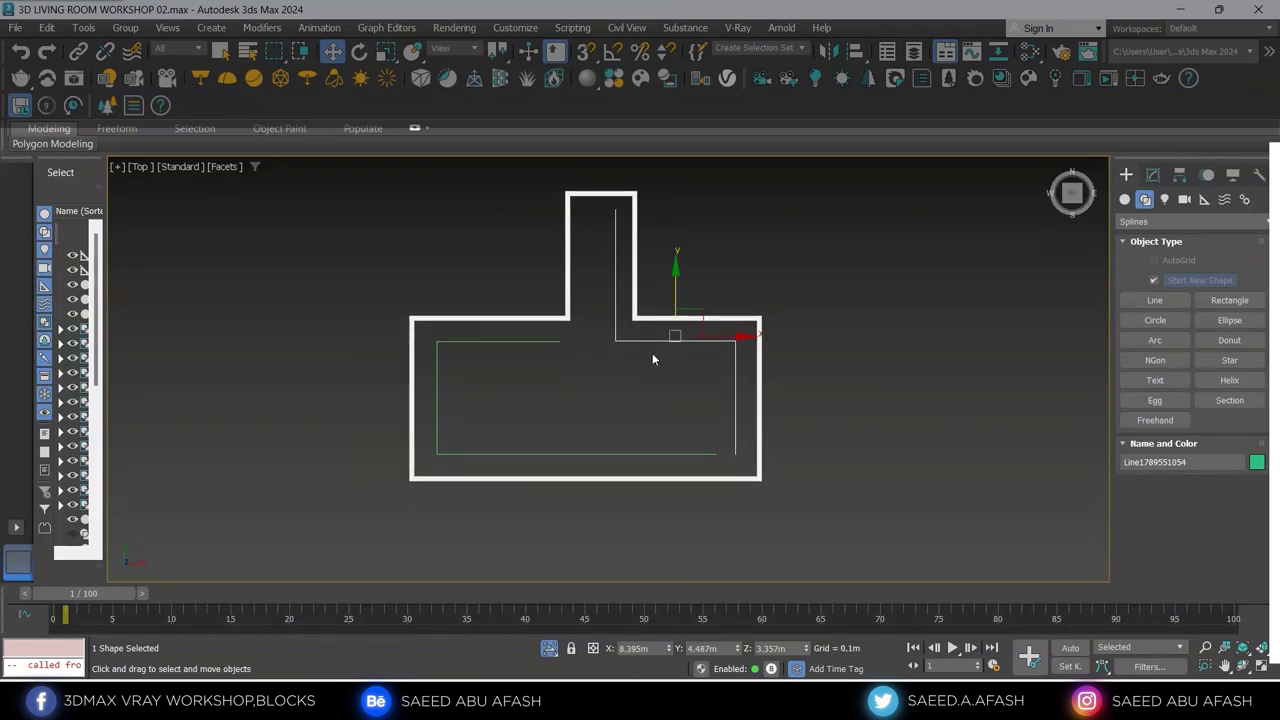
pyautogui.scroll(2, 703, 378)
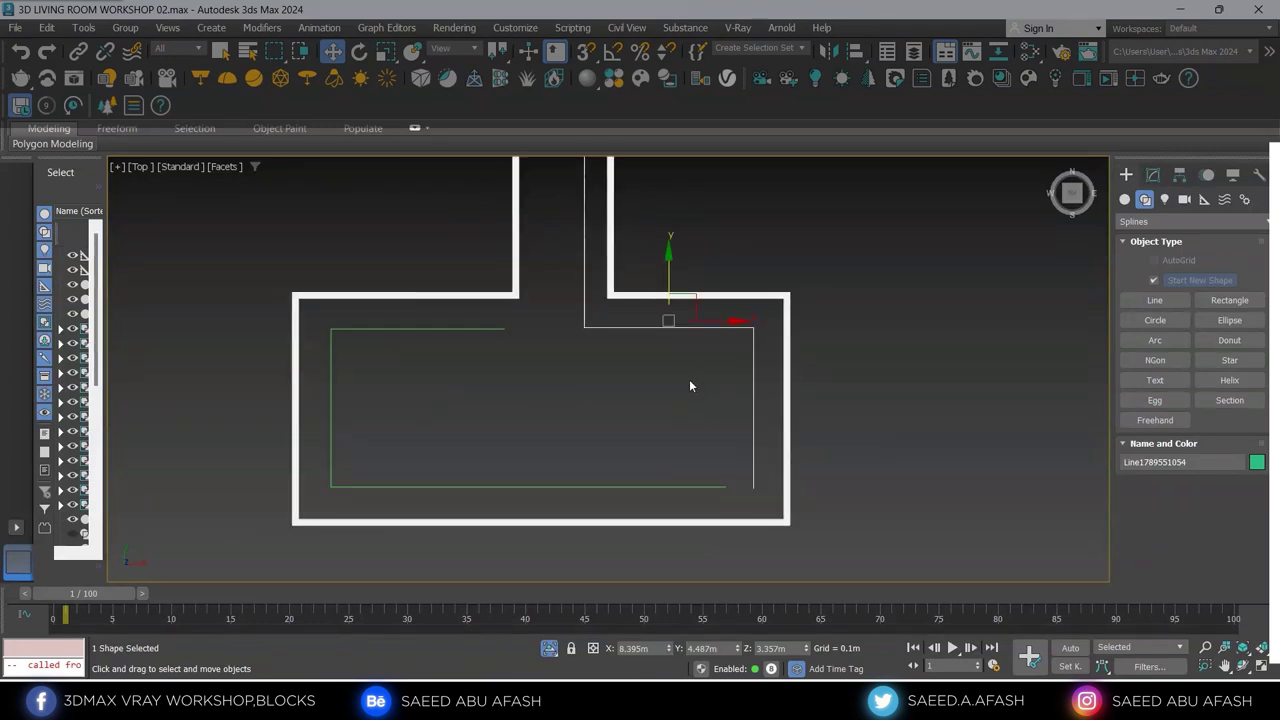
pyautogui.moveTo(658, 373); pyautogui.dragTo(706, 430, button='middle')
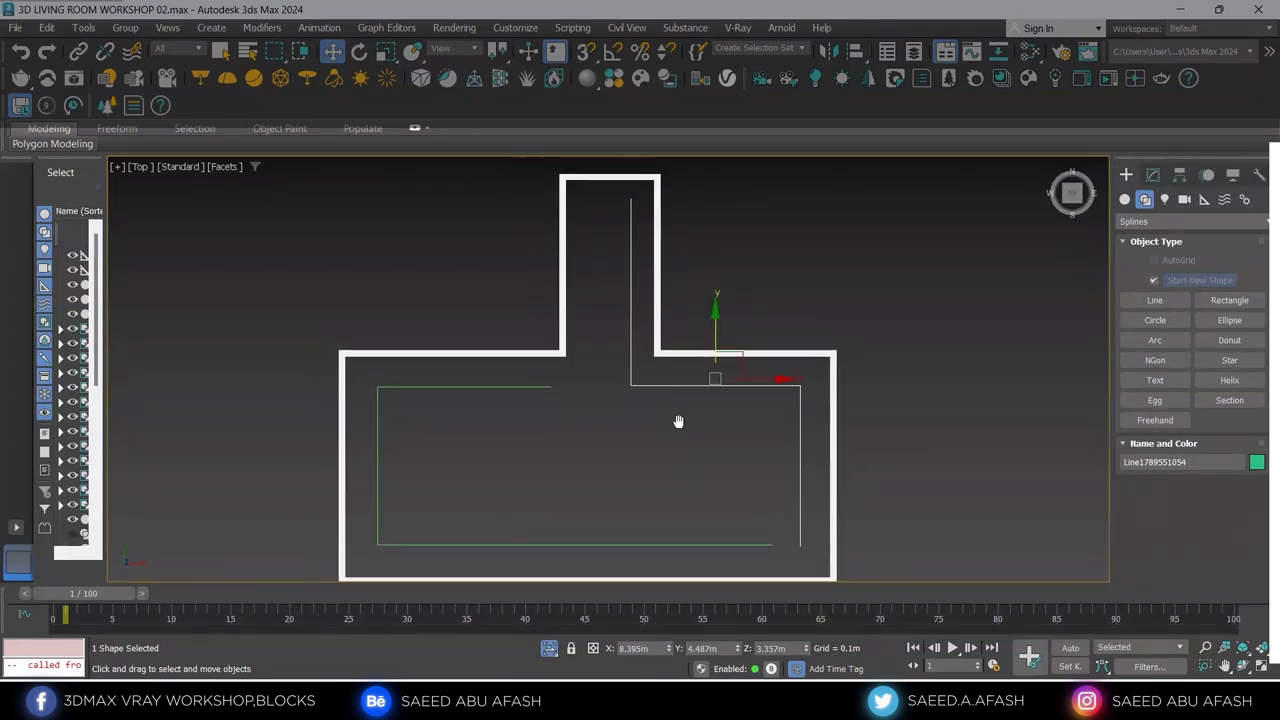
pyautogui.click(1152, 177)
# Raise the L-shaped line's left end slightly and nudge its upper-right corner vertex left
pyautogui.press('1')
pyautogui.scroll(2, 734, 353)
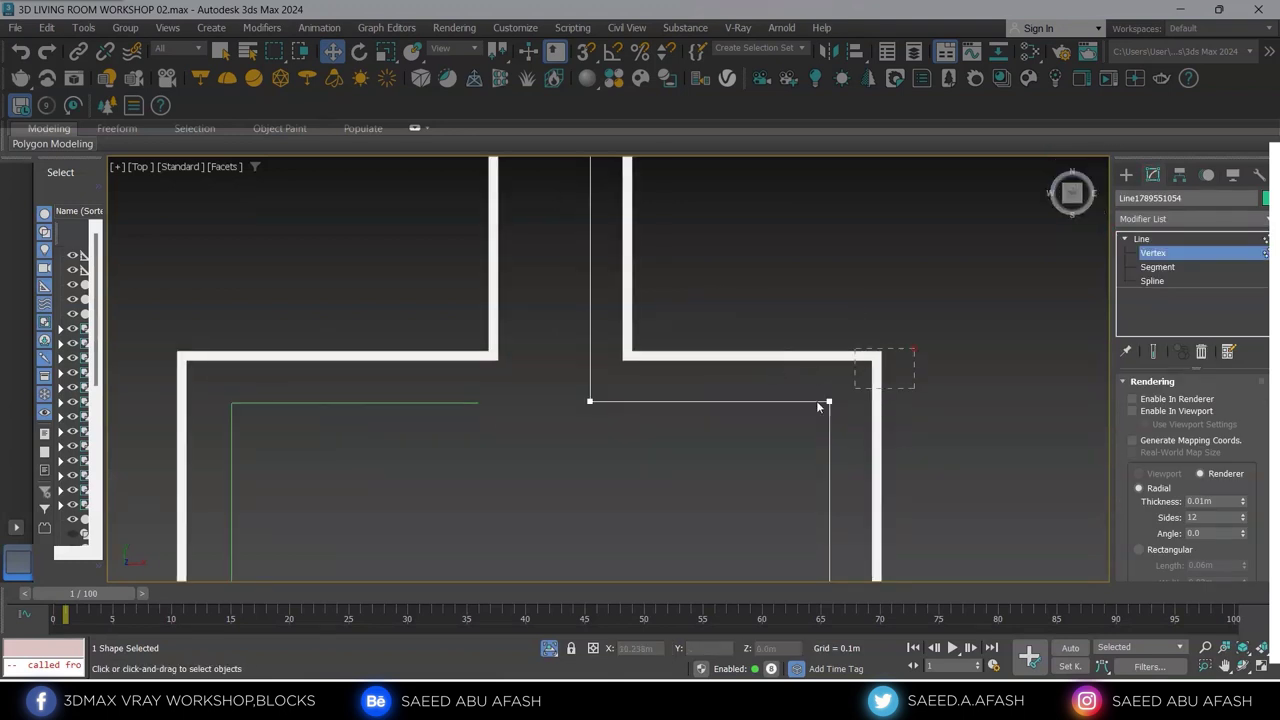
pyautogui.moveTo(589, 360); pyautogui.dragTo(589, 352)
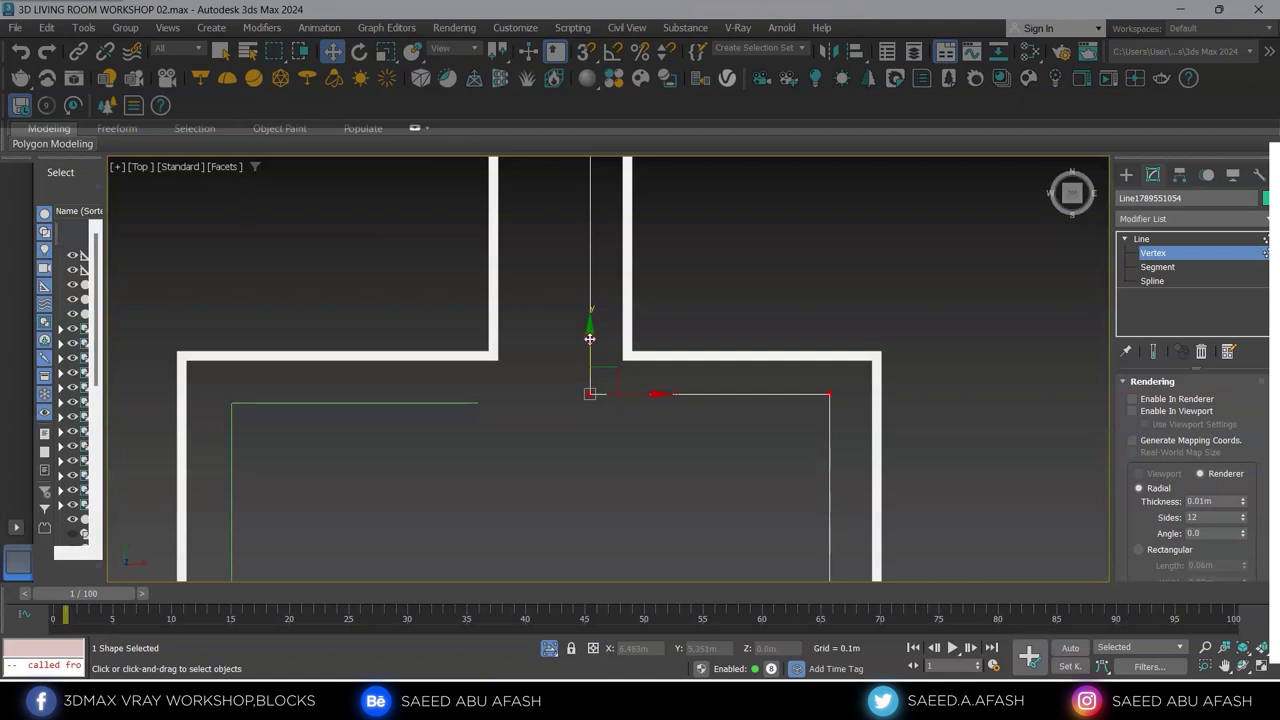
pyautogui.scroll(-1, 728, 412)
pyautogui.click(800, 266)
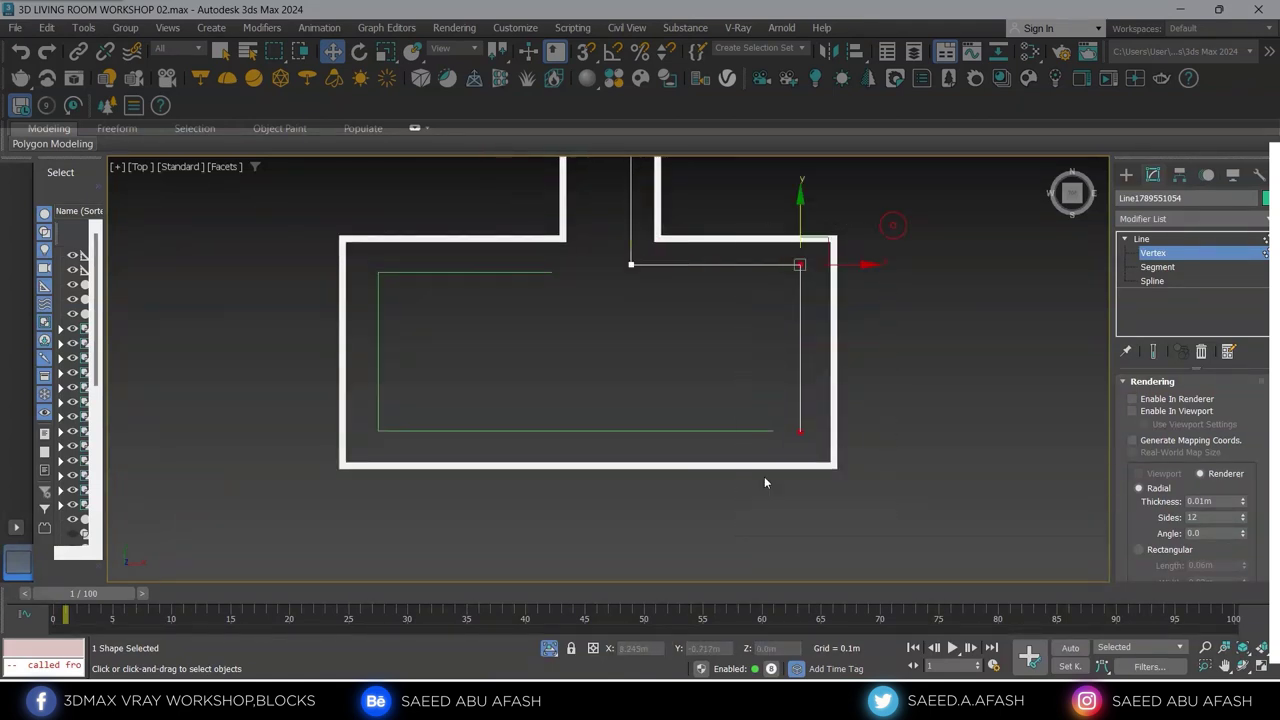
pyautogui.scroll(1, 840, 327)
pyautogui.moveTo(839, 327); pyautogui.dragTo(834, 332, button='middle')
pyautogui.moveTo(822, 332); pyautogui.dragTo(824, 332)
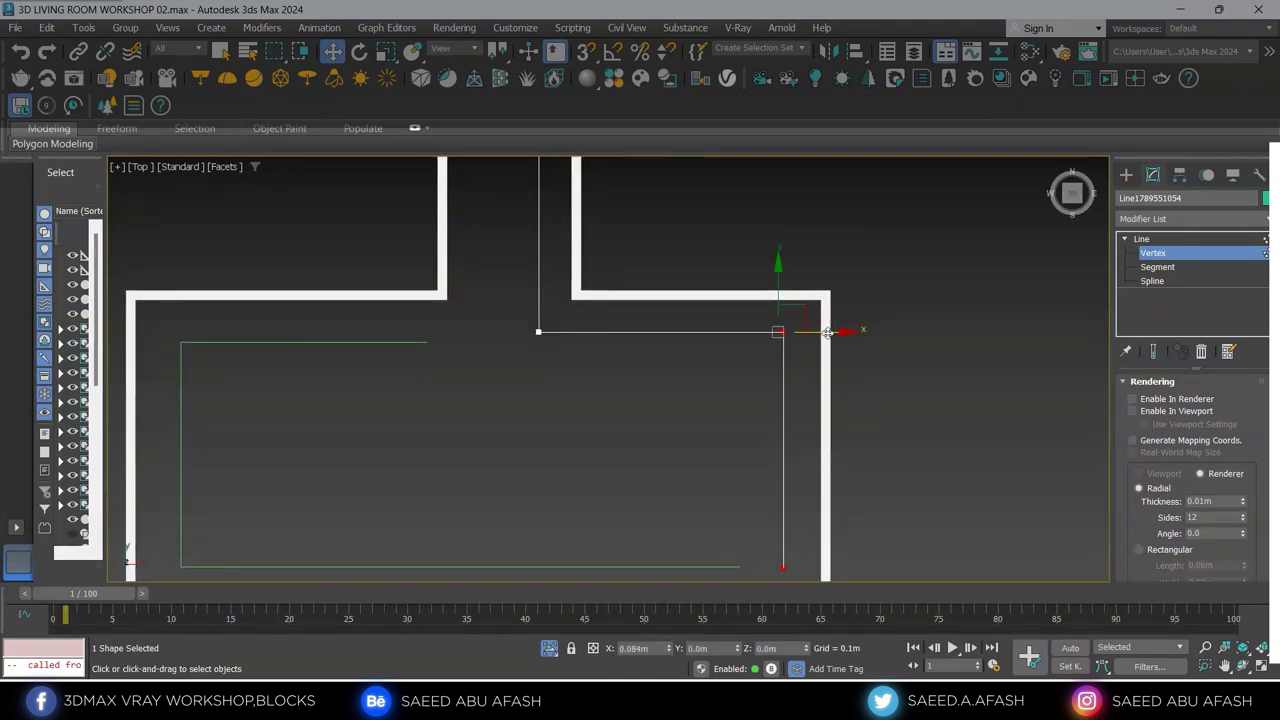
pyautogui.scroll(-1, 829, 332)
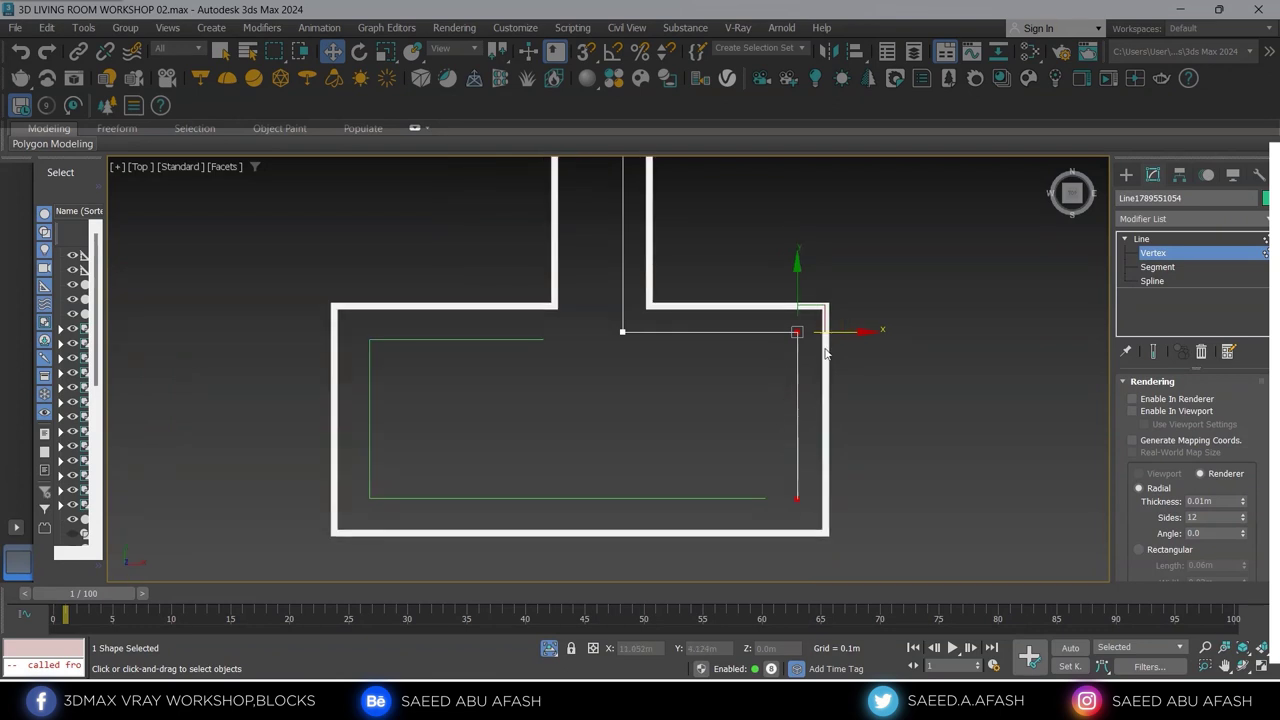
pyautogui.moveTo(840, 334); pyautogui.dragTo(838, 340)
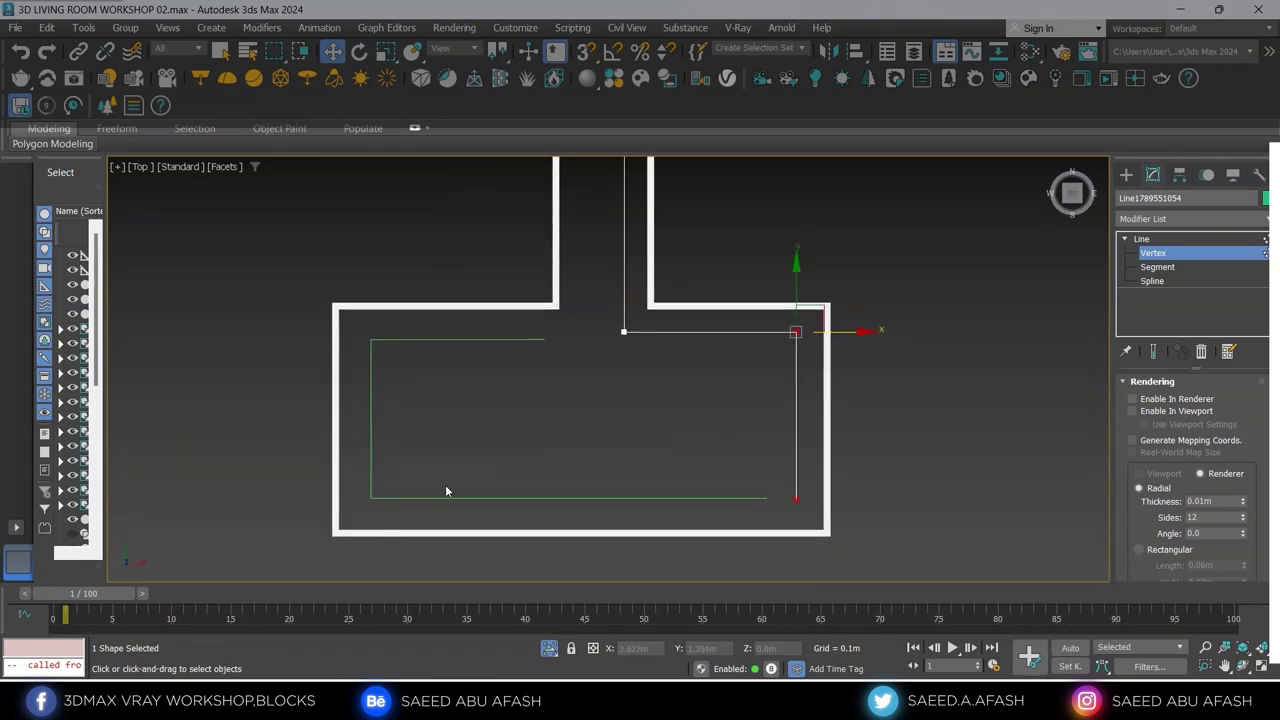
pyautogui.click(1127, 175)
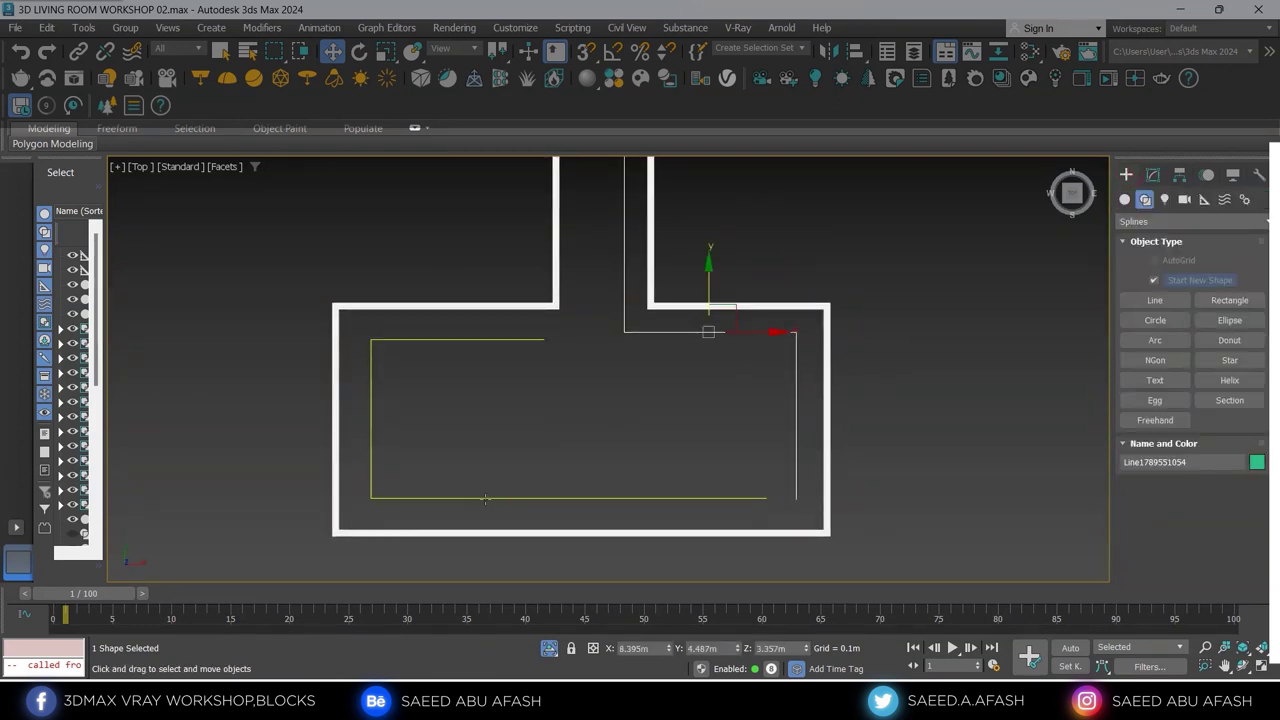
# Select the inner outline line and enter its Vertex sub-object level
pyautogui.click(484, 499)
pyautogui.click(1153, 176)
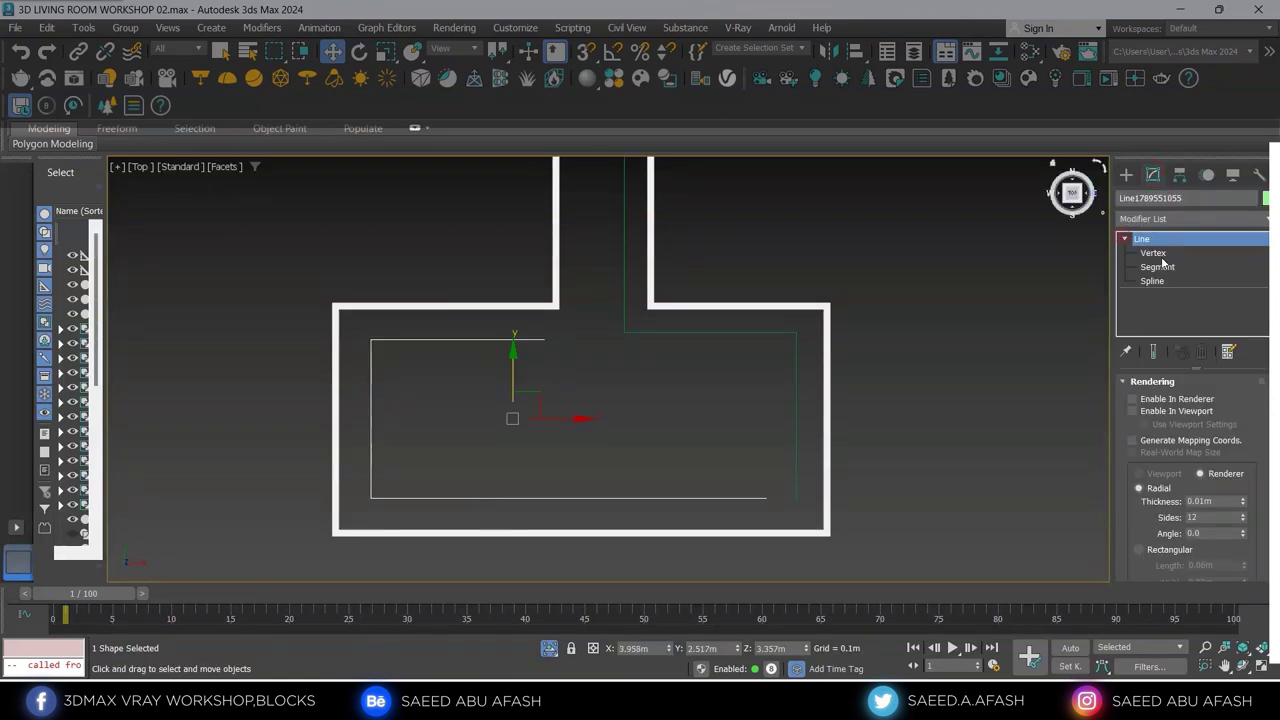
pyautogui.click(1158, 254)
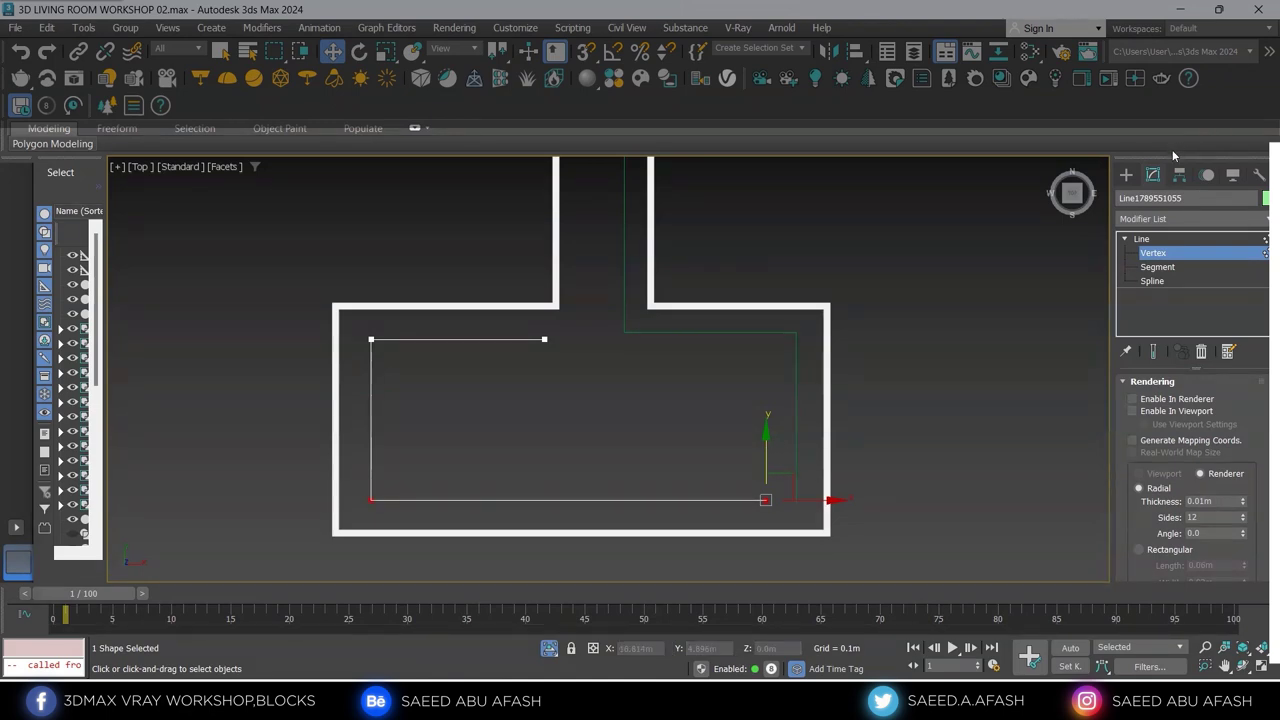
pyautogui.click(1126, 174)
pyautogui.moveTo(1053, 245)
pyautogui.keyDown('alt'); pyautogui.mouseDown(button='middle')
pyautogui.moveTo(815, 353)
pyautogui.moveTo(791, 336)
pyautogui.moveTo(814, 386)
pyautogui.mouseUp(button='middle'); pyautogui.keyUp('alt')
# Add an Extrude modifier to the L-shaped line with an Amount of 0.68m
pyautogui.write('x')
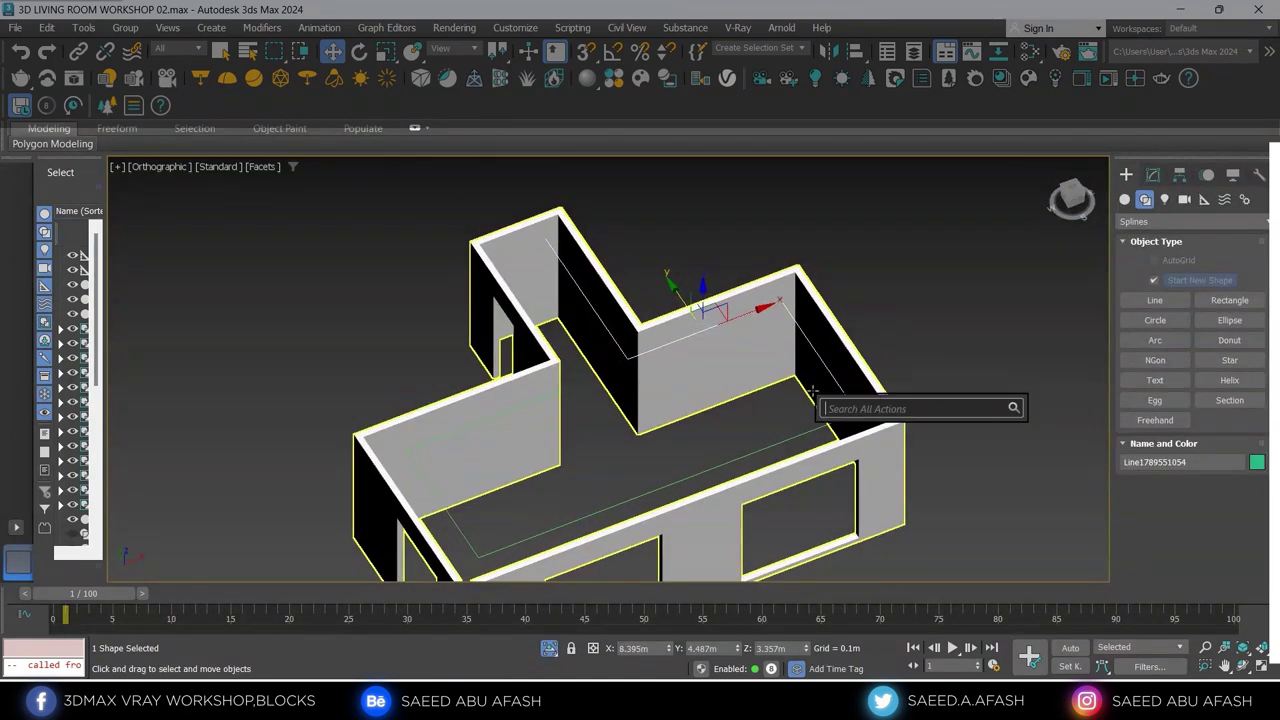
pyautogui.write('ext')
pyautogui.click(850, 462)
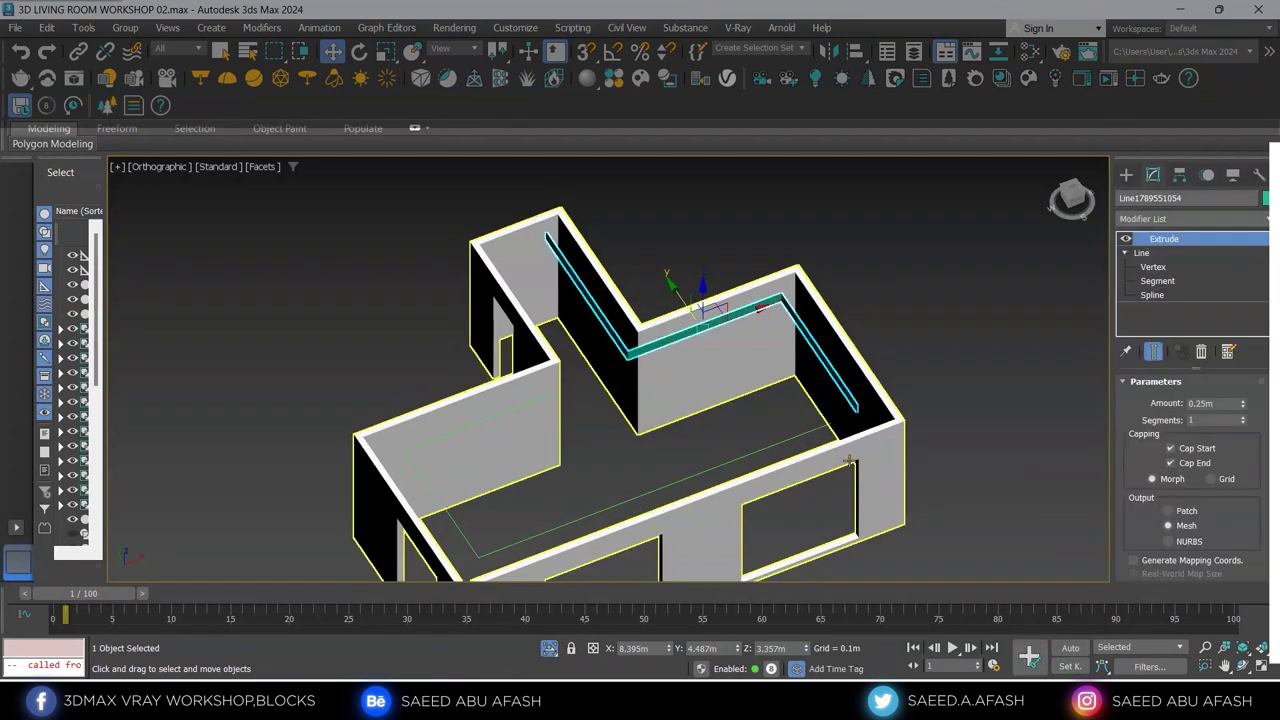
pyautogui.moveTo(1237, 411); pyautogui.dragTo(1237, 360)
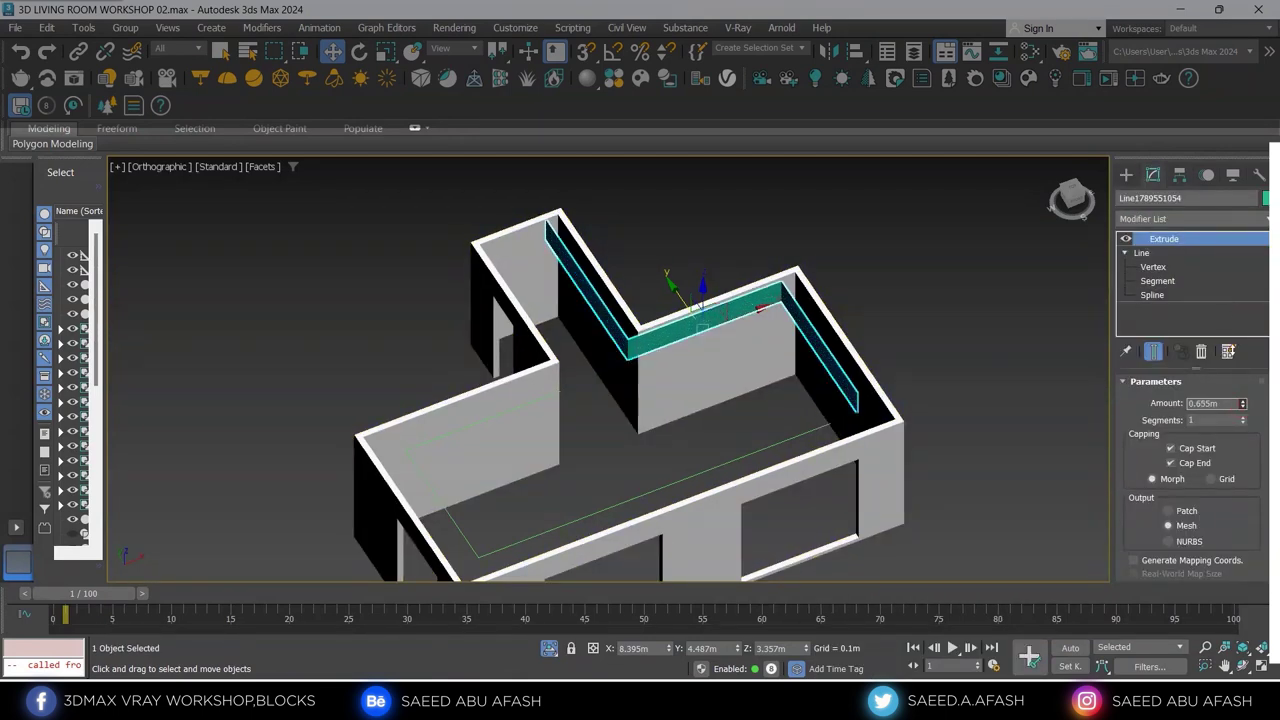
pyautogui.keyDown('alt'); pyautogui.moveTo(745, 400); pyautogui.dragTo(739, 421, button='middle'); pyautogui.keyUp('alt')
pyautogui.press('t')
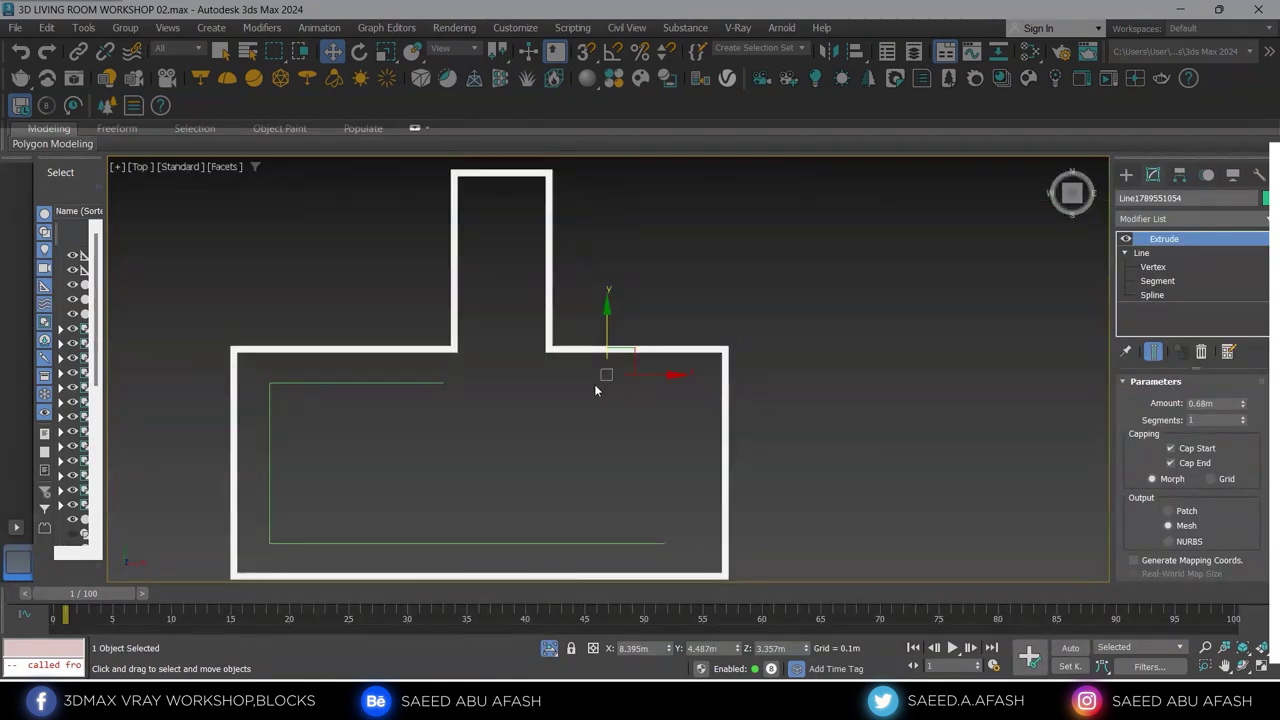
# Add a Shell modifier to the strip and set its Outer Amount to 0.05m
pyautogui.write('xsh')
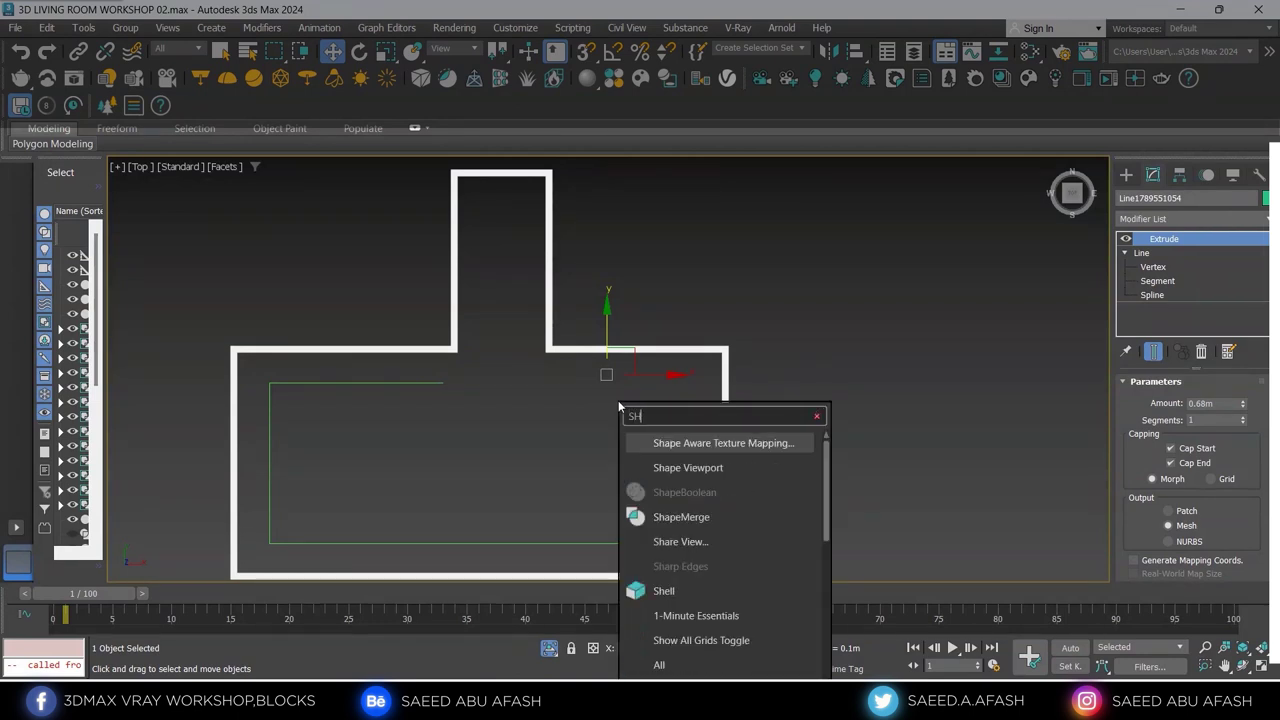
pyautogui.write('ell')
pyautogui.press('Return')
pyautogui.scroll(2, 665, 443)
pyautogui.scroll(2, 665, 443)
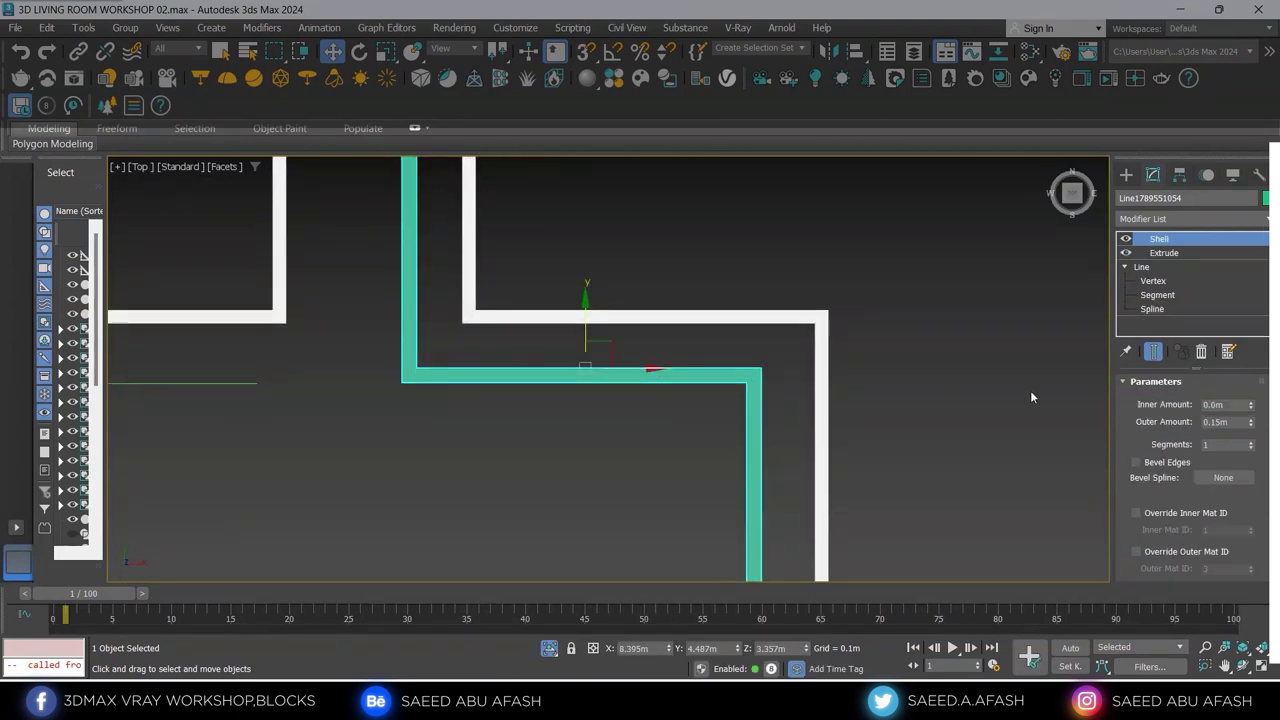
pyautogui.scroll(-2, 1146, 484)
pyautogui.scroll(-3, 1146, 484)
pyautogui.scroll(-2, 1146, 484)
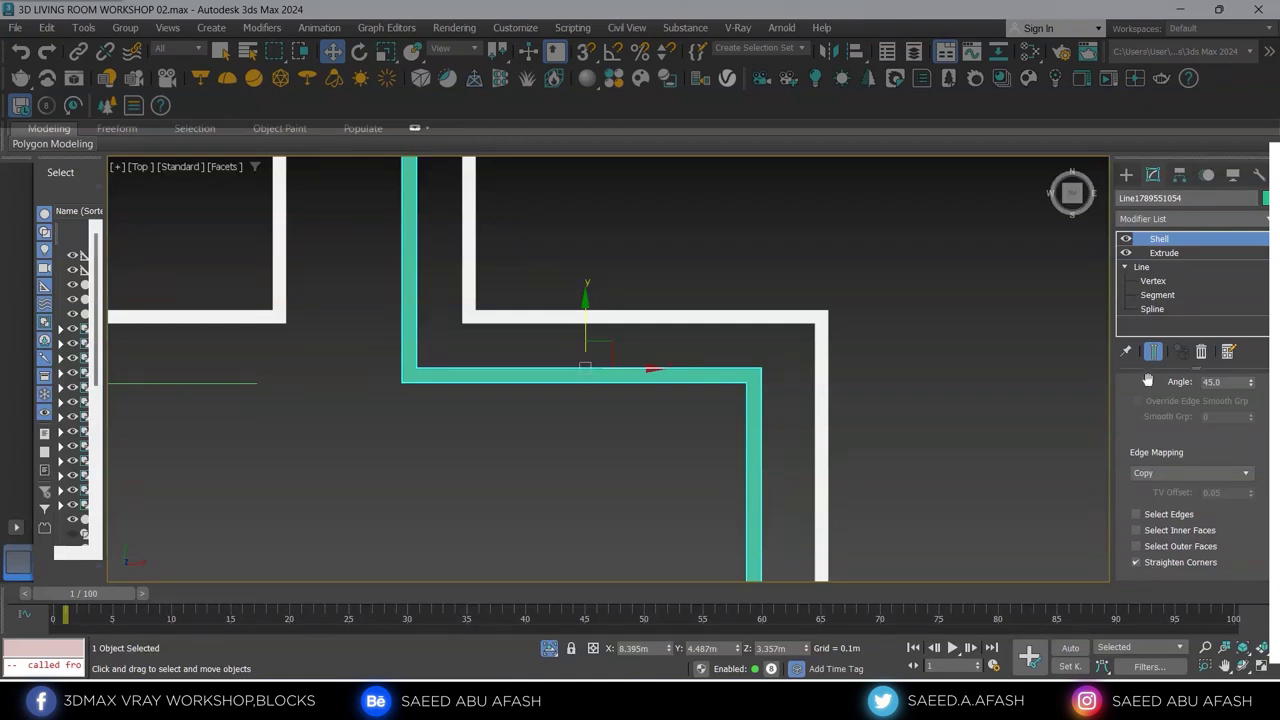
pyautogui.scroll(5, 1147, 381)
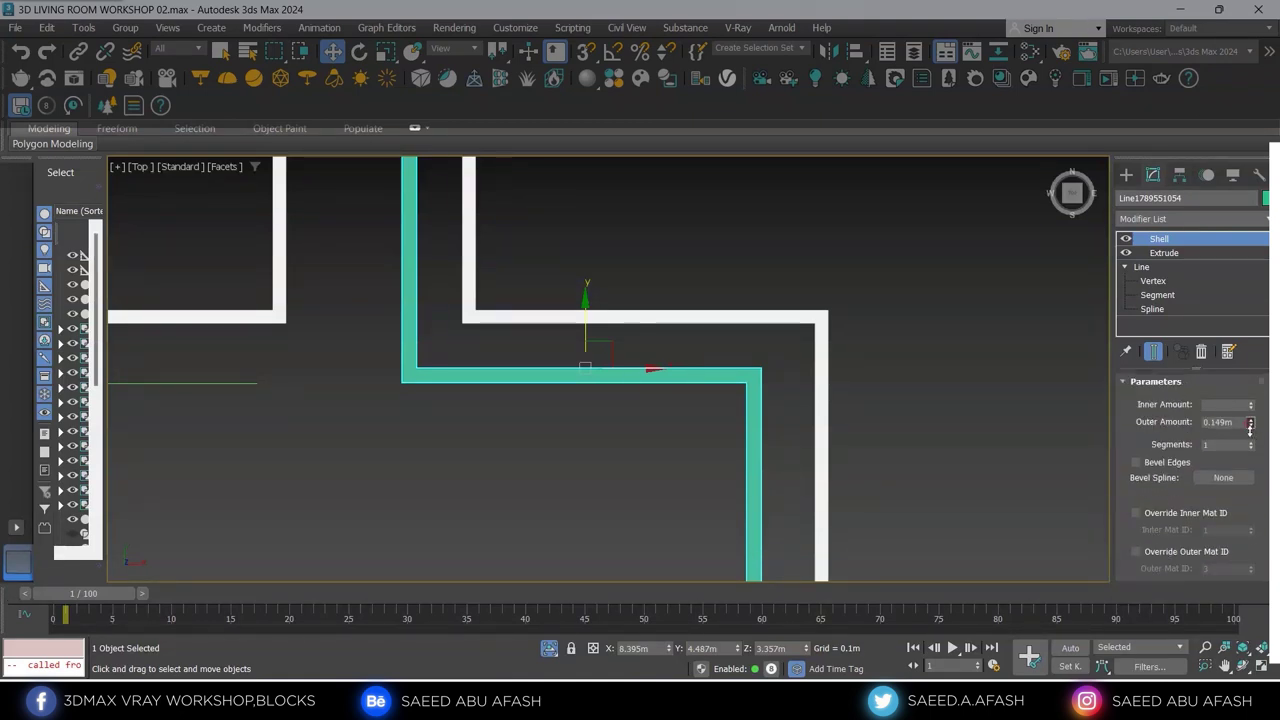
pyautogui.moveTo(1250, 424); pyautogui.dragTo(1251, 427)
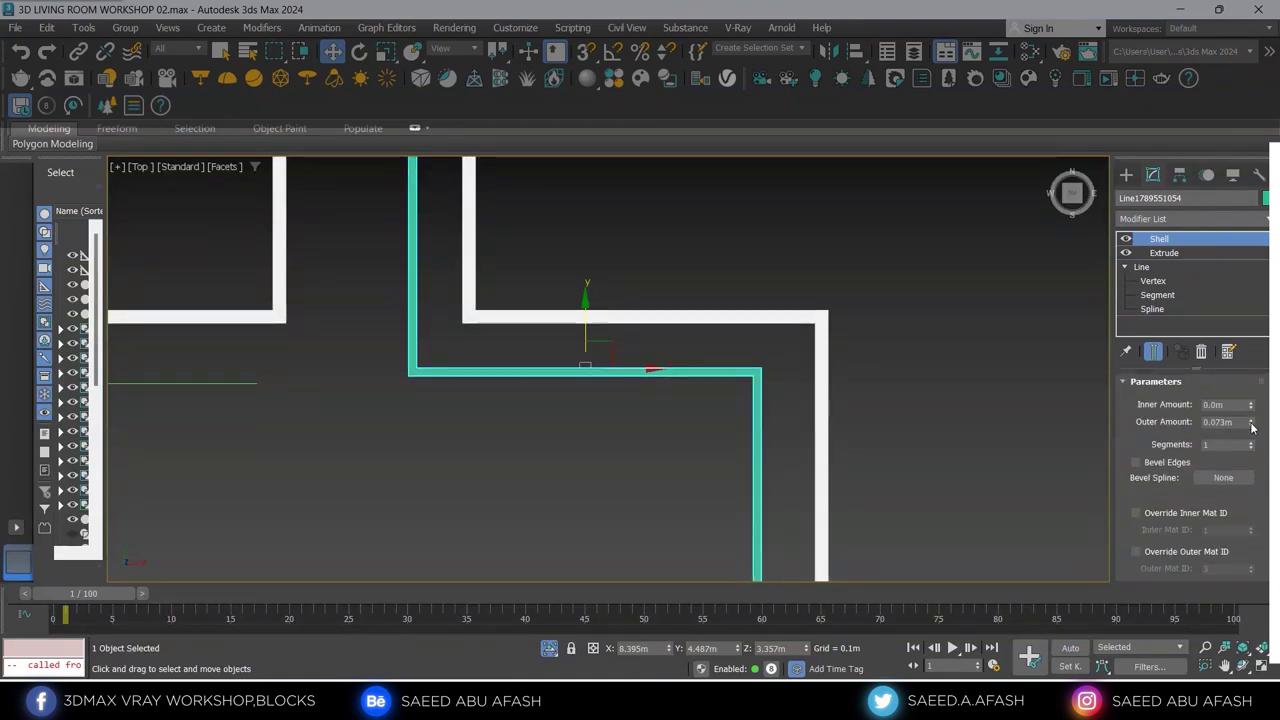
pyautogui.write('.')
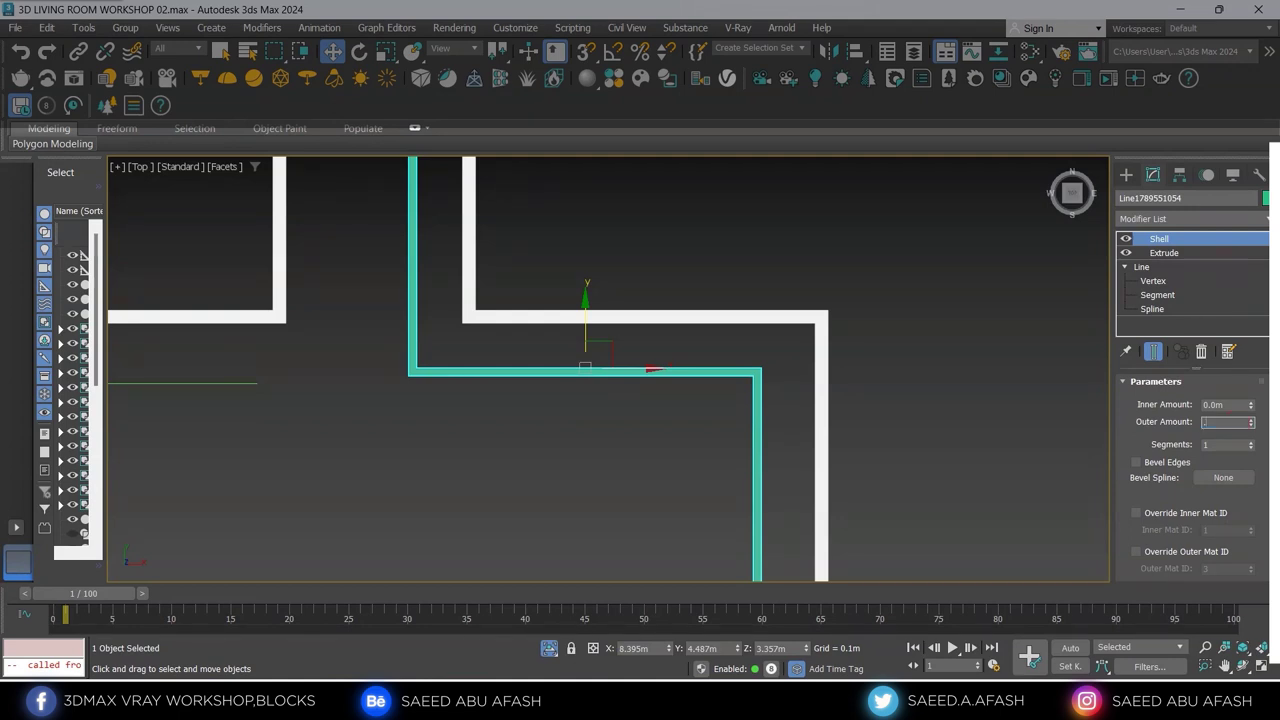
pyautogui.write('05')
pyautogui.press('Return')
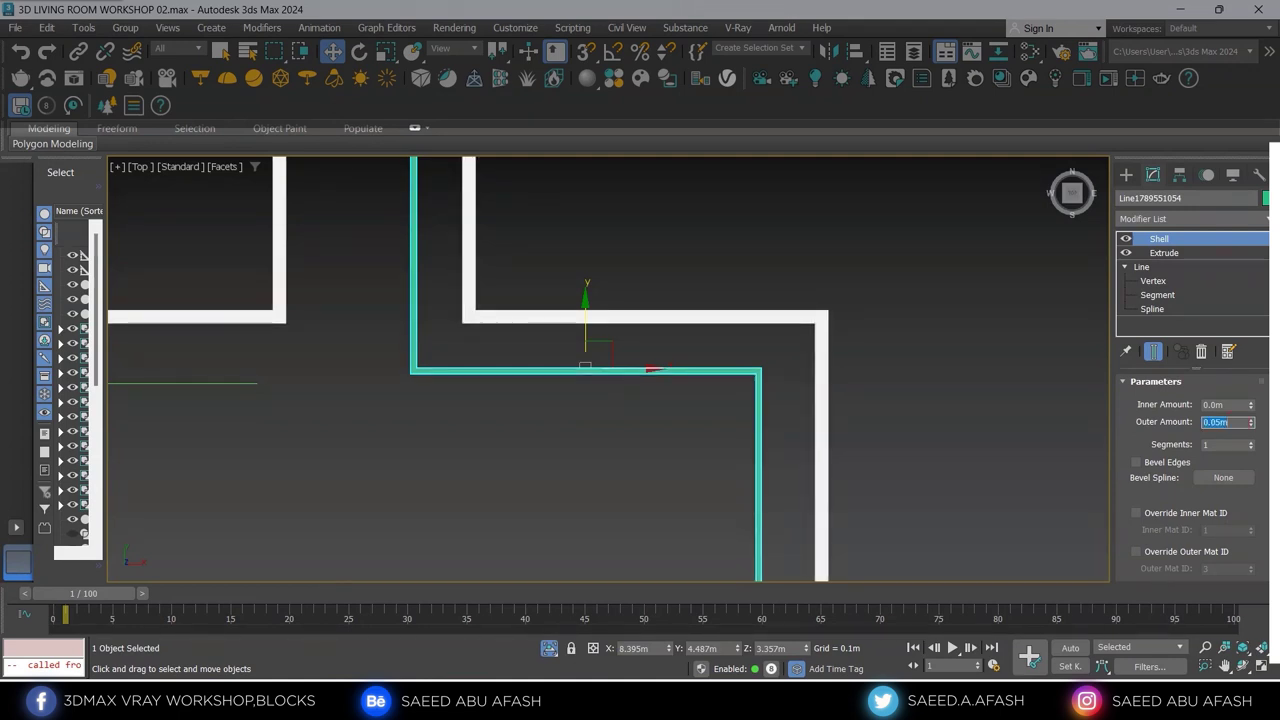
pyautogui.scroll(-3, 843, 296)
pyautogui.moveTo(928, 282); pyautogui.dragTo(798, 339, button='middle')
pyautogui.scroll(2, 793, 336)
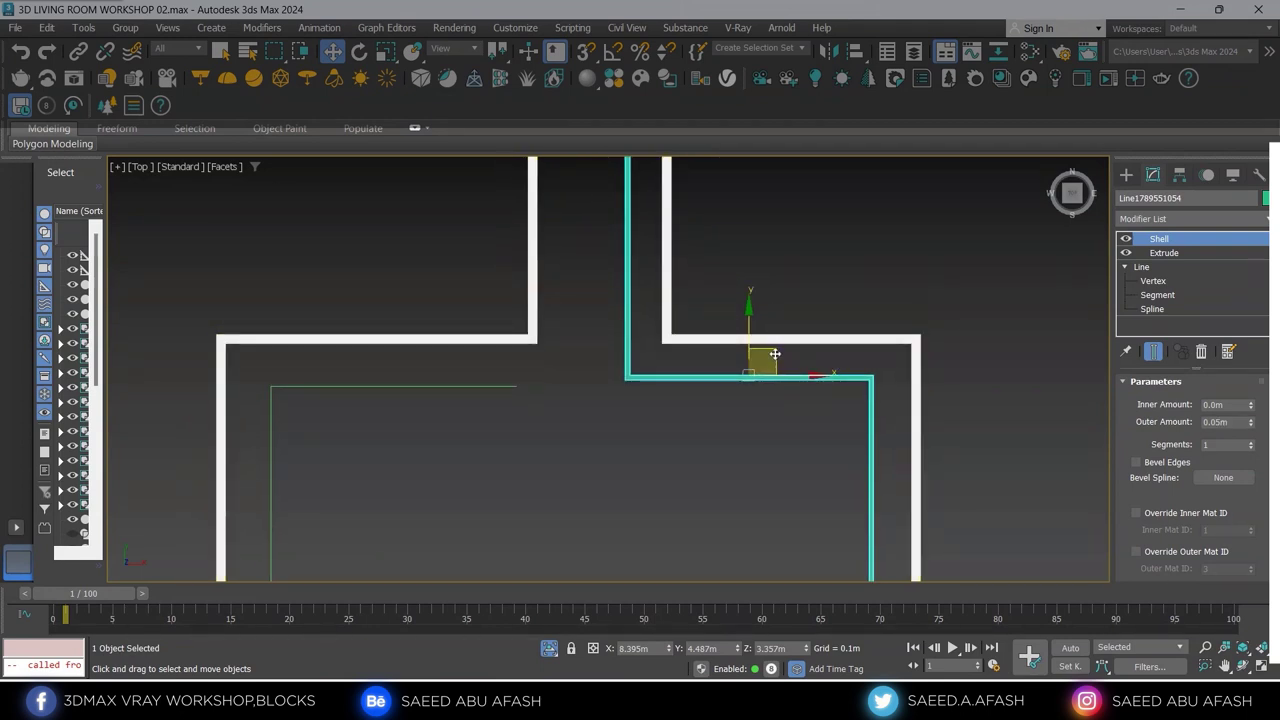
# Clone the thin strip with an offset and convert the copy to Editable Poly
pyautogui.keyDown('shift'); pyautogui.moveTo(775, 354); pyautogui.dragTo(756, 370); pyautogui.keyUp('shift')
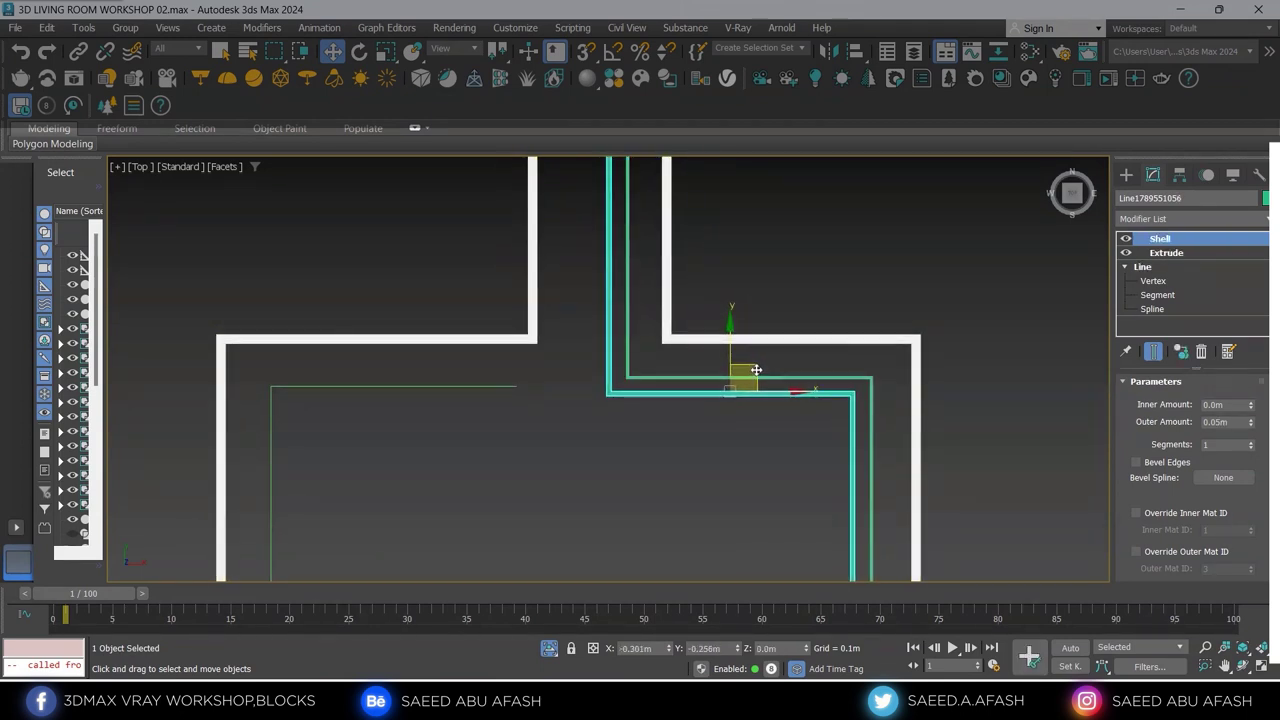
pyautogui.click(642, 421)
pyautogui.moveTo(642, 421); pyautogui.dragTo(834, 323, button='middle')
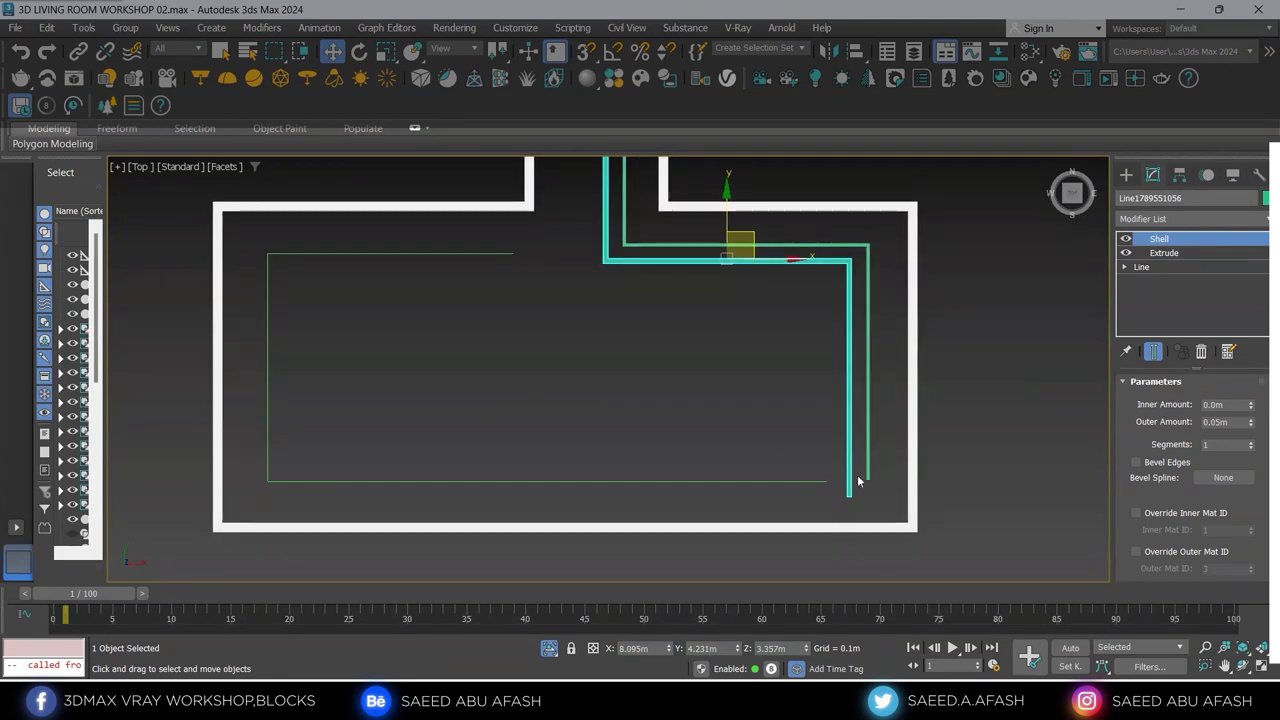
pyautogui.rightClick(832, 482)
pyautogui.moveTo(880, 634)
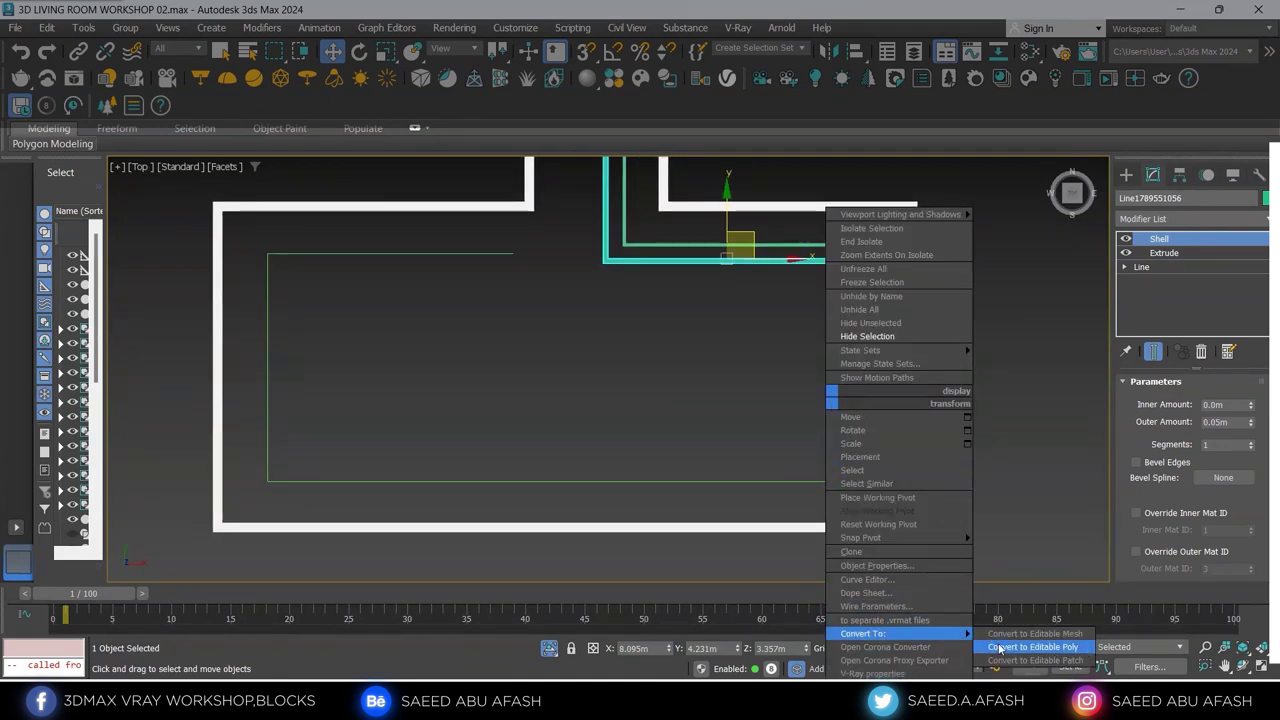
pyautogui.click(999, 648)
# Select the copy's left-bar top vertices and move them up into the narrow wing
pyautogui.moveTo(891, 470); pyautogui.dragTo(883, 510, button='middle')
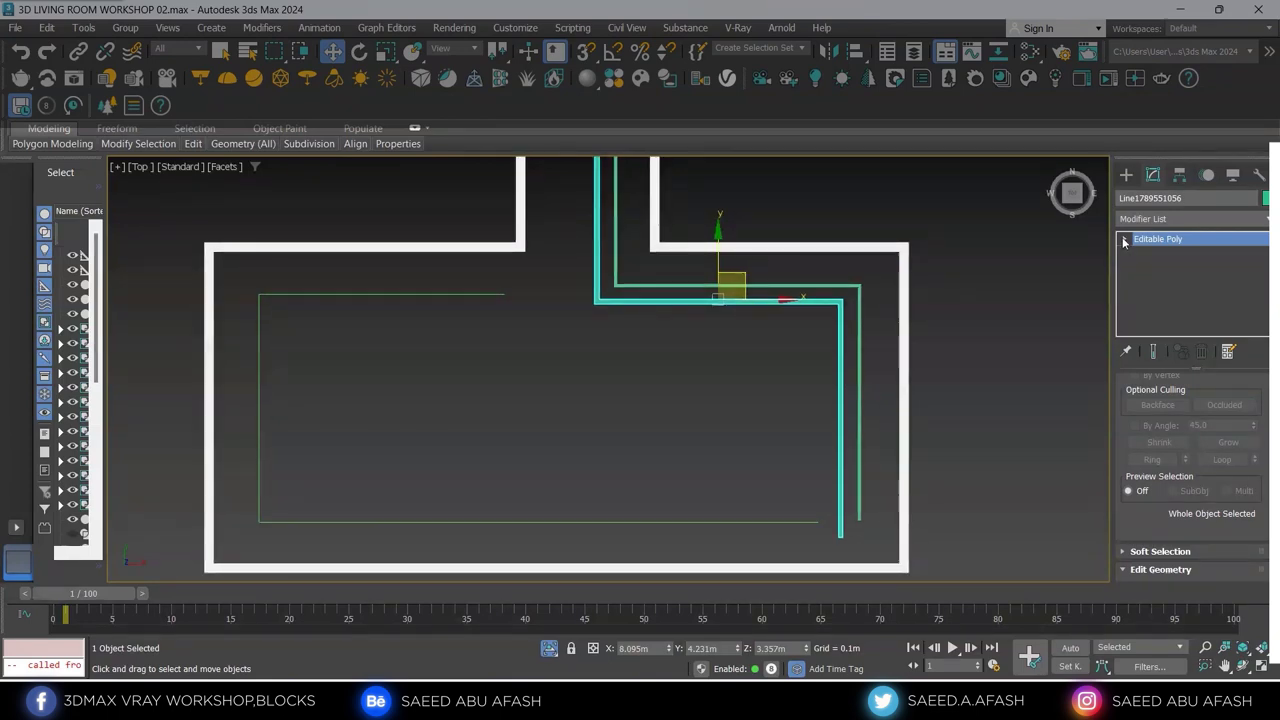
pyautogui.click(1152, 253)
pyautogui.moveTo(878, 505)
pyautogui.mouseDown()
pyautogui.moveTo(830, 545)
pyautogui.moveTo(804, 496)
pyautogui.mouseUp()
pyautogui.scroll(5, 830, 530)
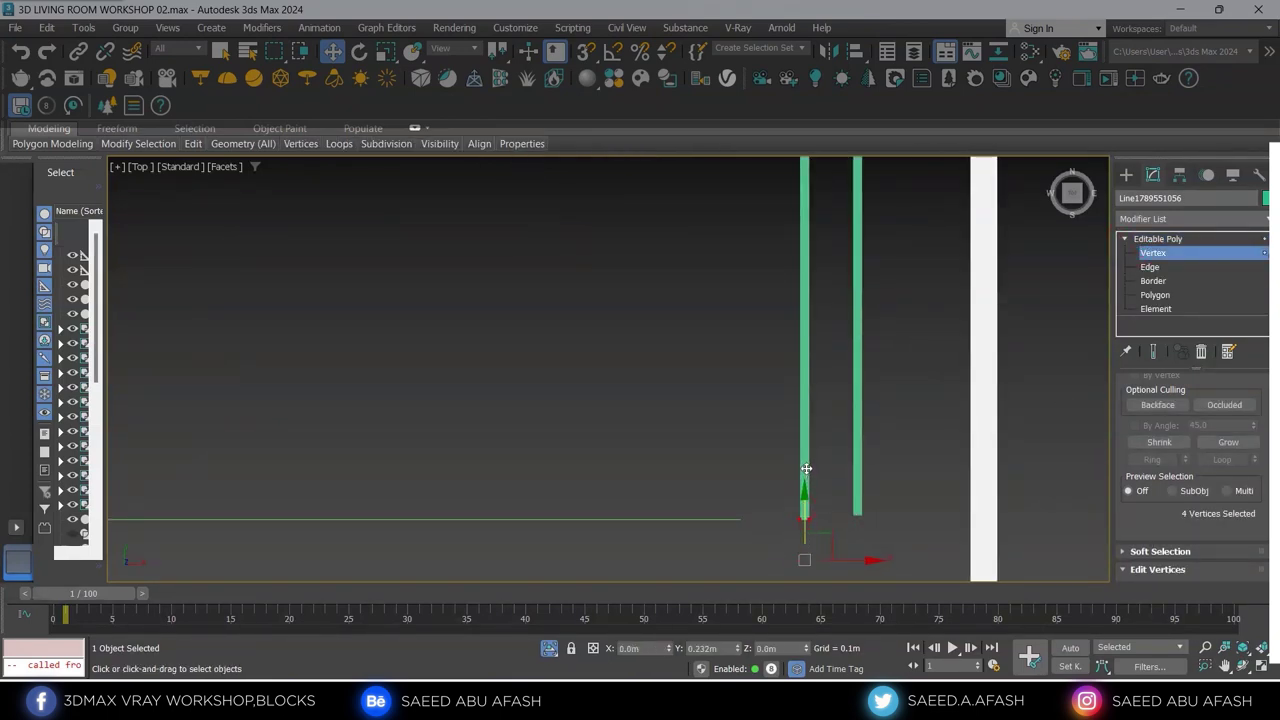
pyautogui.scroll(-5, 817, 478)
pyautogui.scroll(5, 765, 250)
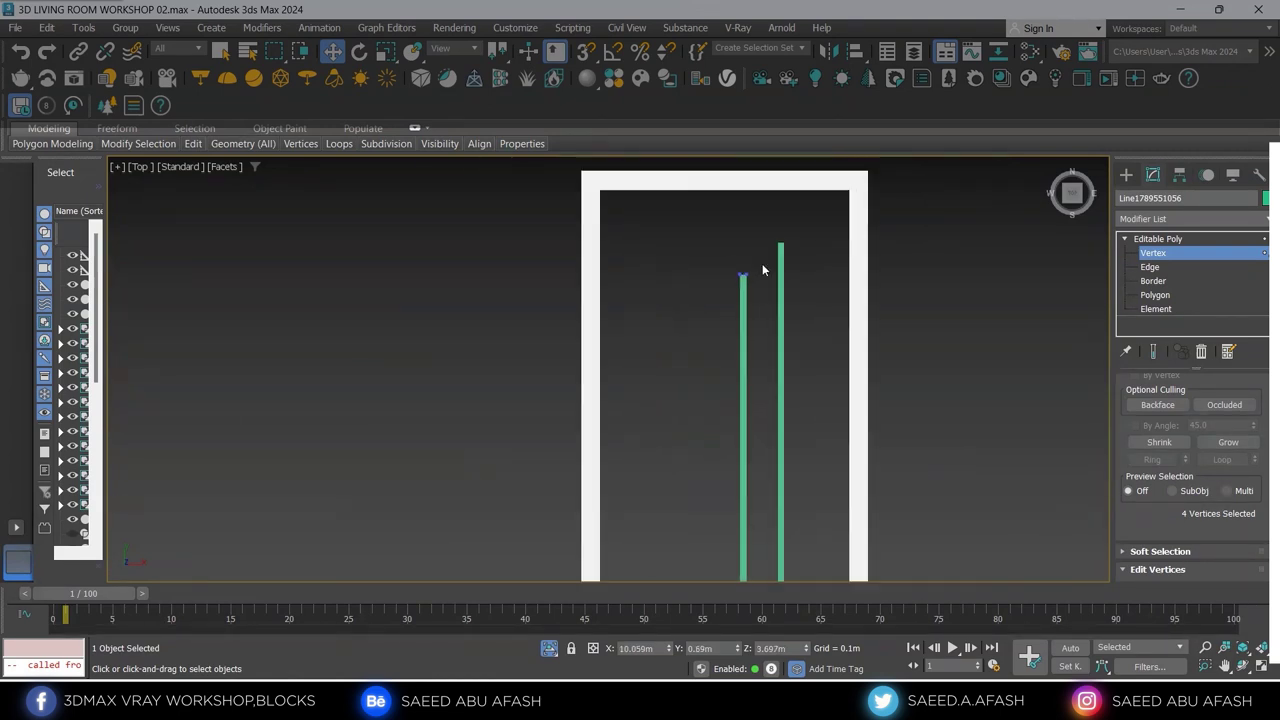
pyautogui.scroll(3, 765, 250)
pyautogui.moveTo(765, 245); pyautogui.dragTo(635, 308)
pyautogui.moveTo(734, 248); pyautogui.dragTo(734, 333, button='middle')
pyautogui.moveTo(727, 309); pyautogui.dragTo(731, 250)
pyautogui.scroll(-5, 741, 253)
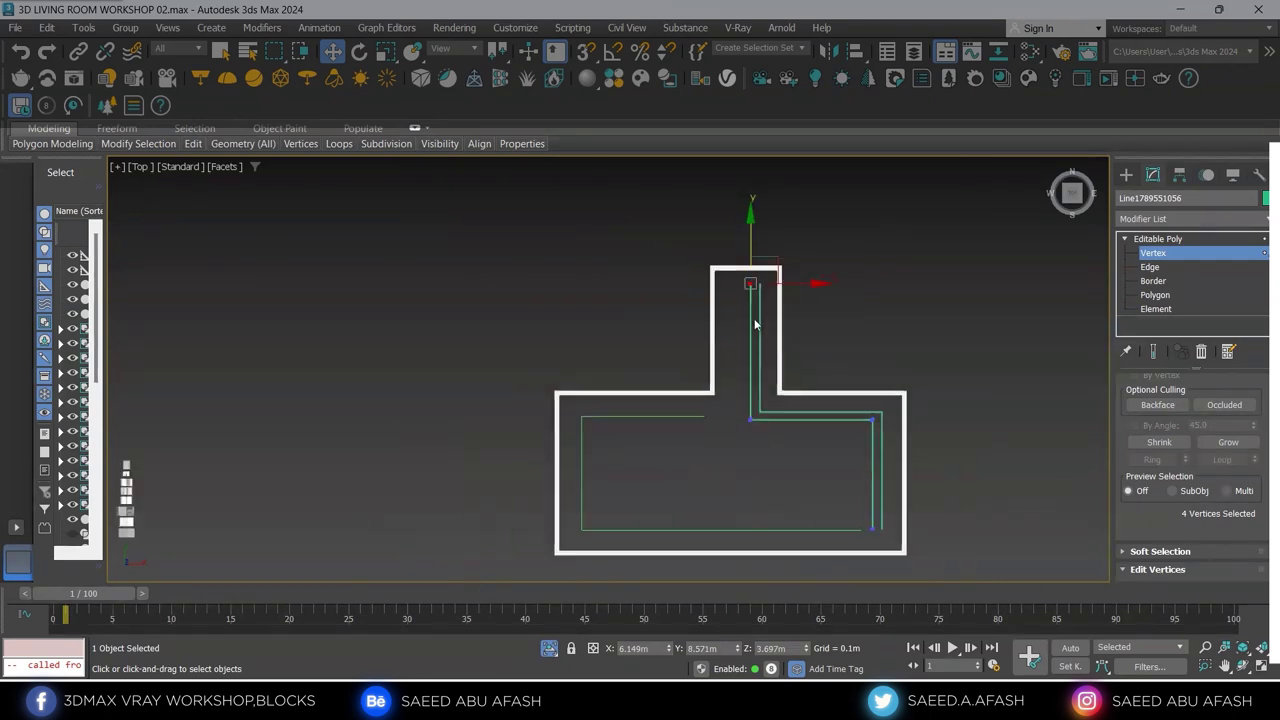
pyautogui.scroll(3, 763, 444)
pyautogui.moveTo(763, 444); pyautogui.dragTo(706, 302, button='middle')
# Copy the Shell modifier from the L-shaped strip onto the bottom extruded line strip
pyautogui.click(1125, 176)
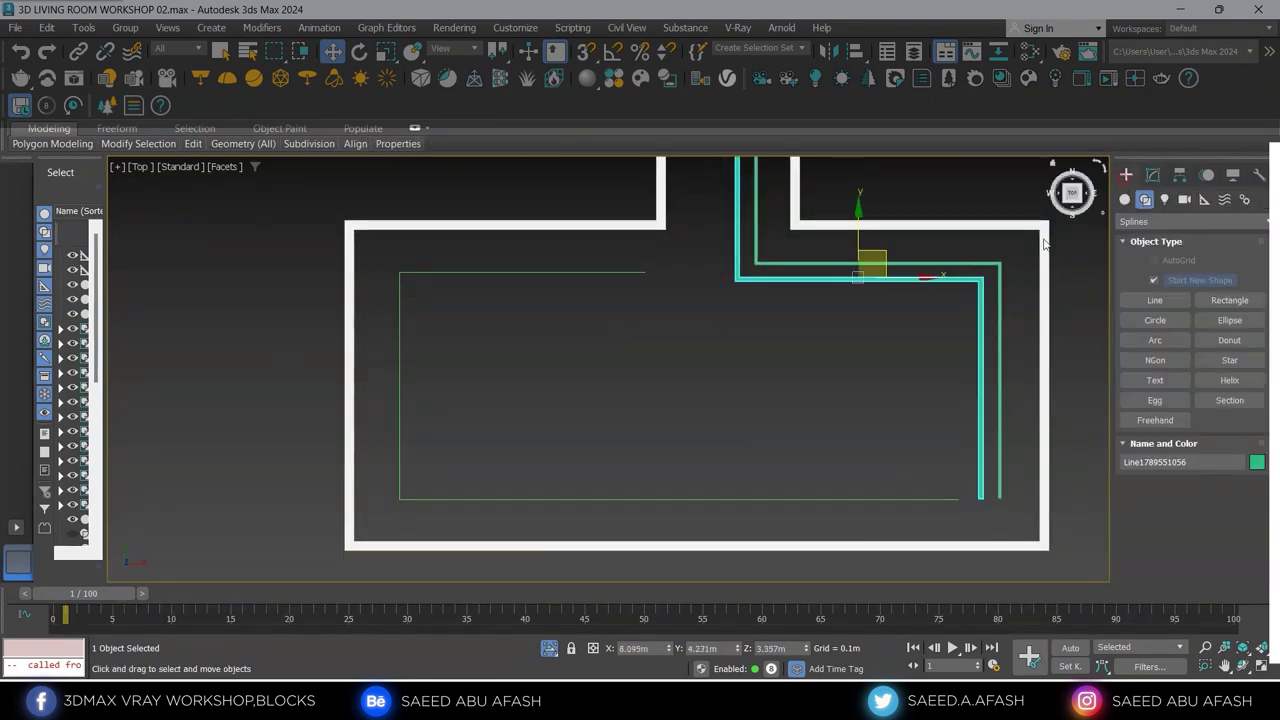
pyautogui.keyDown('alt'); pyautogui.moveTo(790, 329); pyautogui.dragTo(820, 263, button='middle'); pyautogui.keyUp('alt')
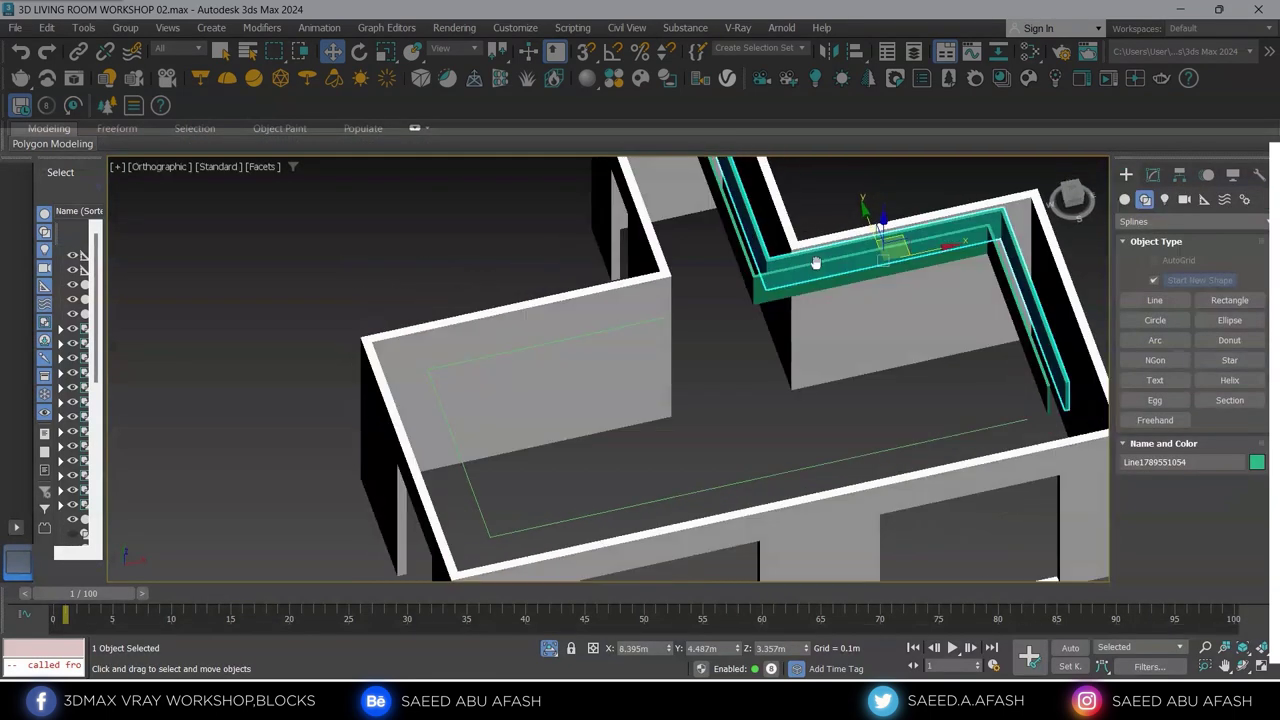
pyautogui.click(1165, 176)
pyautogui.keyDown('alt'); pyautogui.moveTo(940, 262); pyautogui.dragTo(953, 329, button='middle'); pyautogui.keyUp('alt')
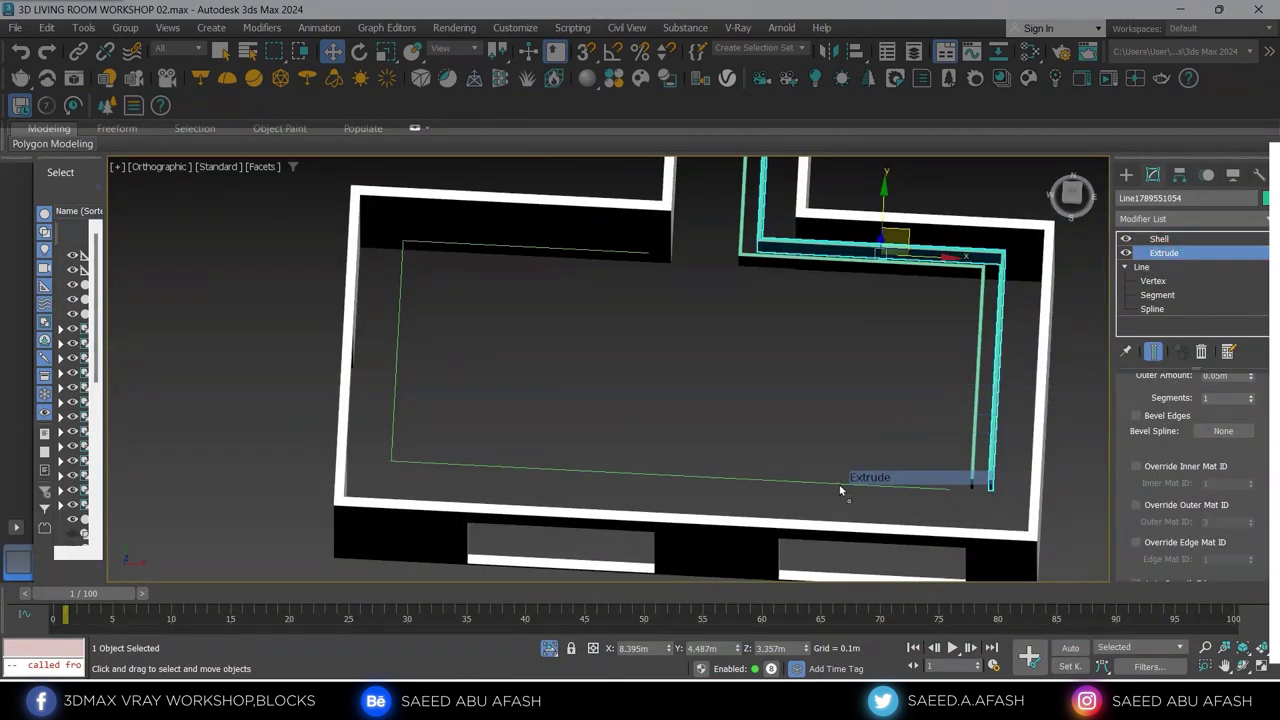
pyautogui.click(839, 485)
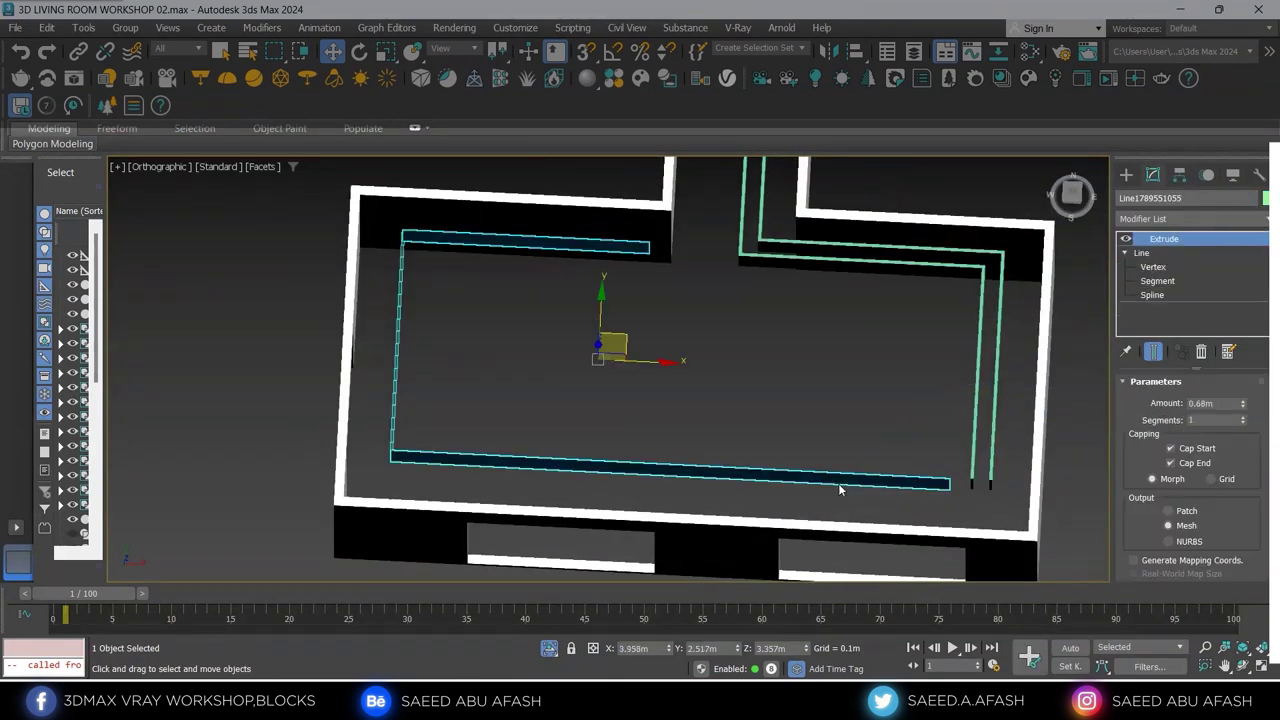
pyautogui.click(945, 253)
pyautogui.moveTo(1166, 248); pyautogui.dragTo(789, 476)
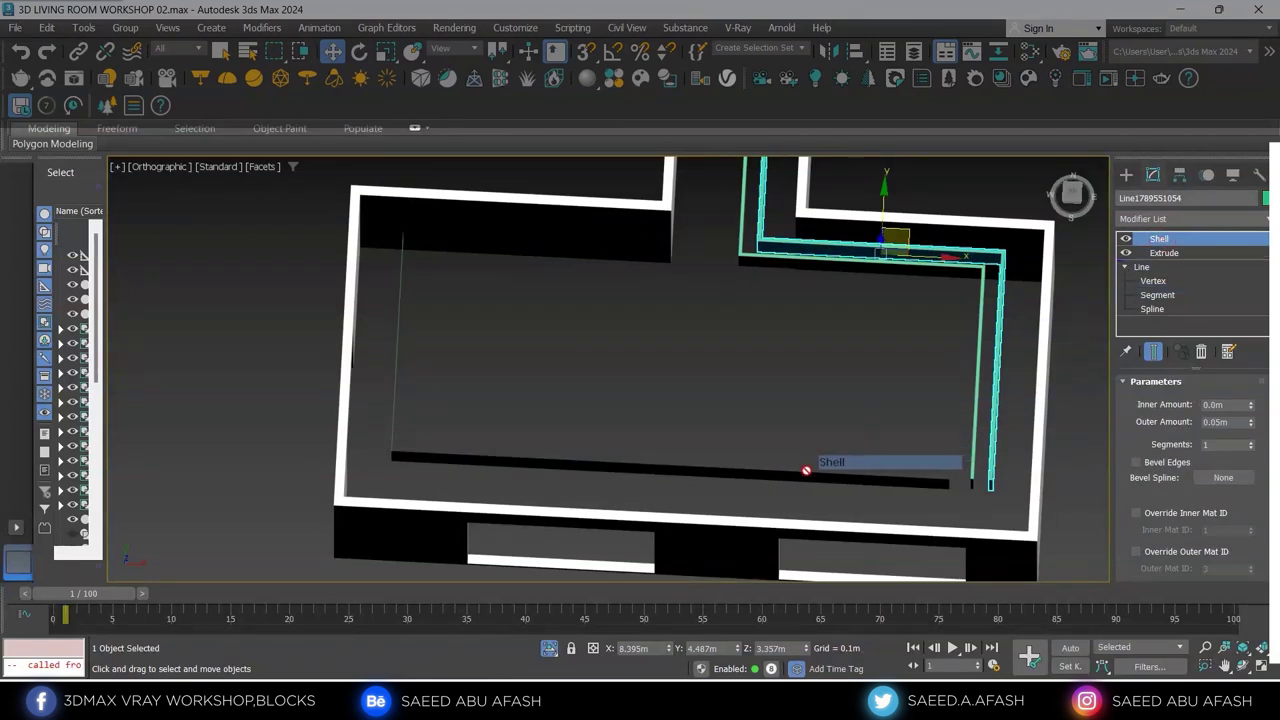
pyautogui.keyDown('alt'); pyautogui.moveTo(789, 476); pyautogui.dragTo(795, 412, button='middle'); pyautogui.keyUp('alt')
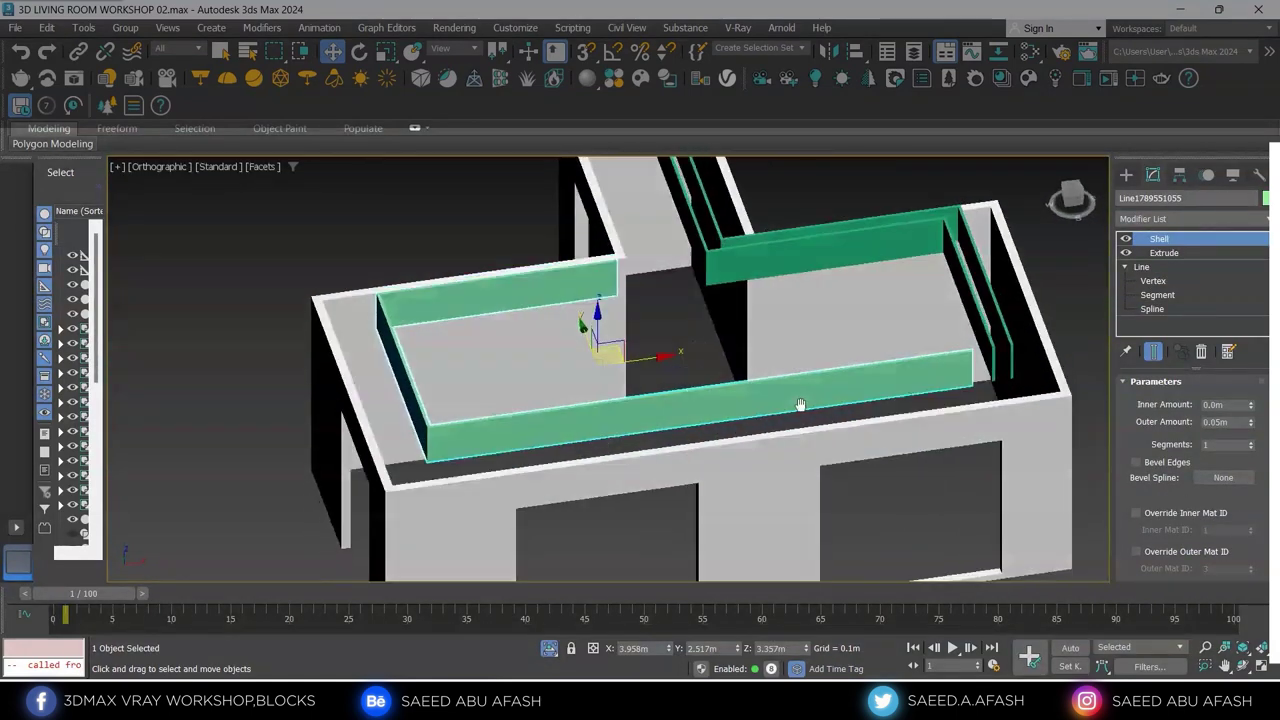
# Switch to Top view and zoom out to frame the room outline
pyautogui.press('t')
pyautogui.scroll(-3, 668, 401)
pyautogui.scroll(-2, 688, 358)
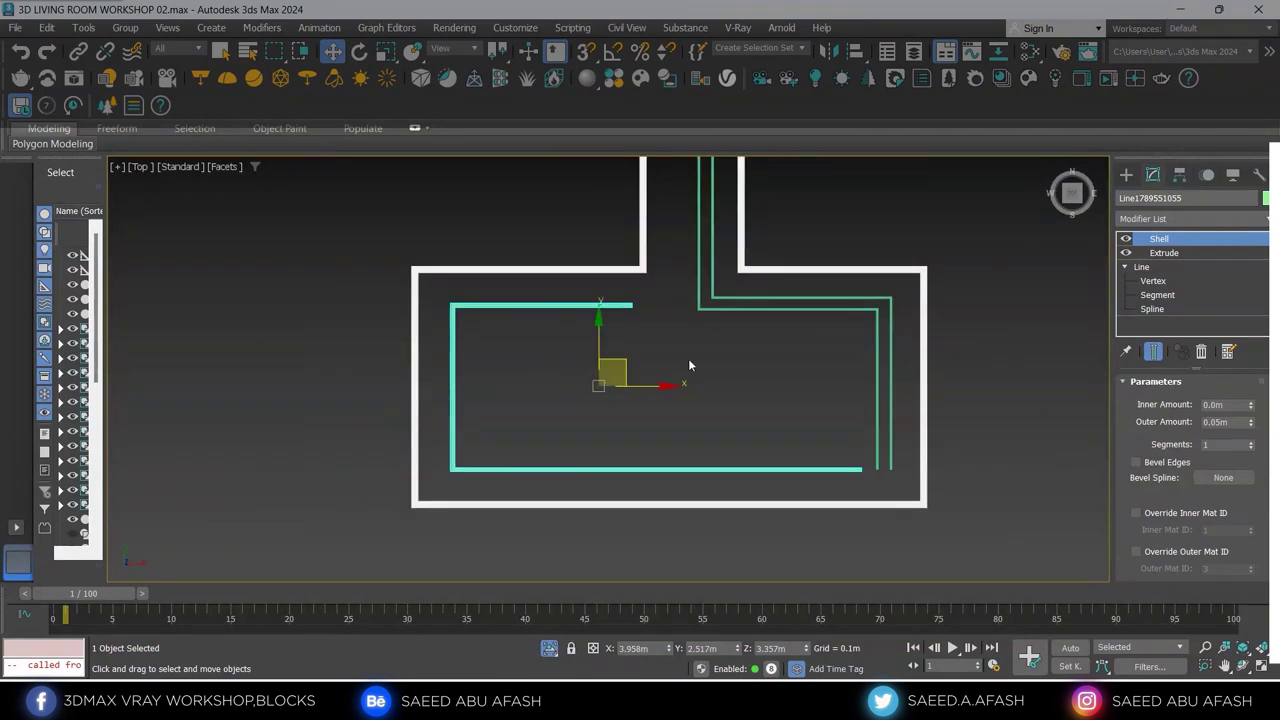
pyautogui.rightClick(716, 372)
# Hide the extruded slab using Hide Selection
pyautogui.click(759, 276)
pyautogui.rightClick(754, 351)
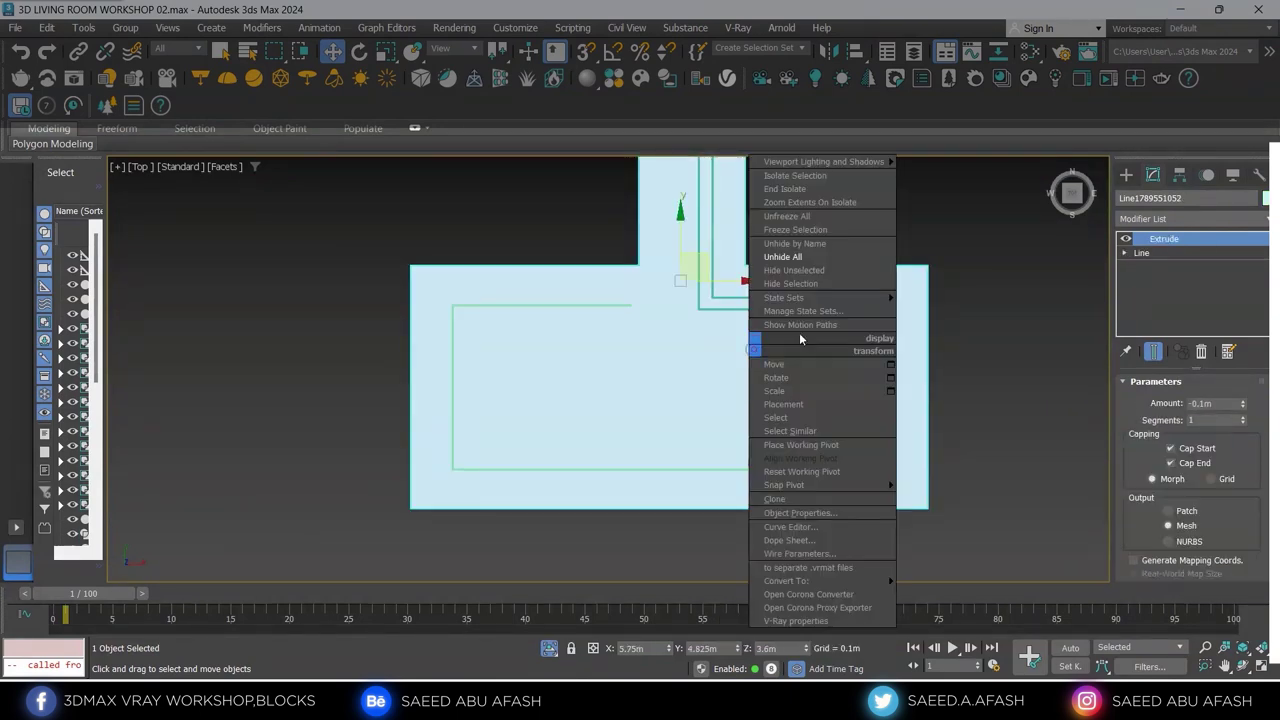
pyautogui.click(771, 305)
pyautogui.scroll(5, 771, 305)
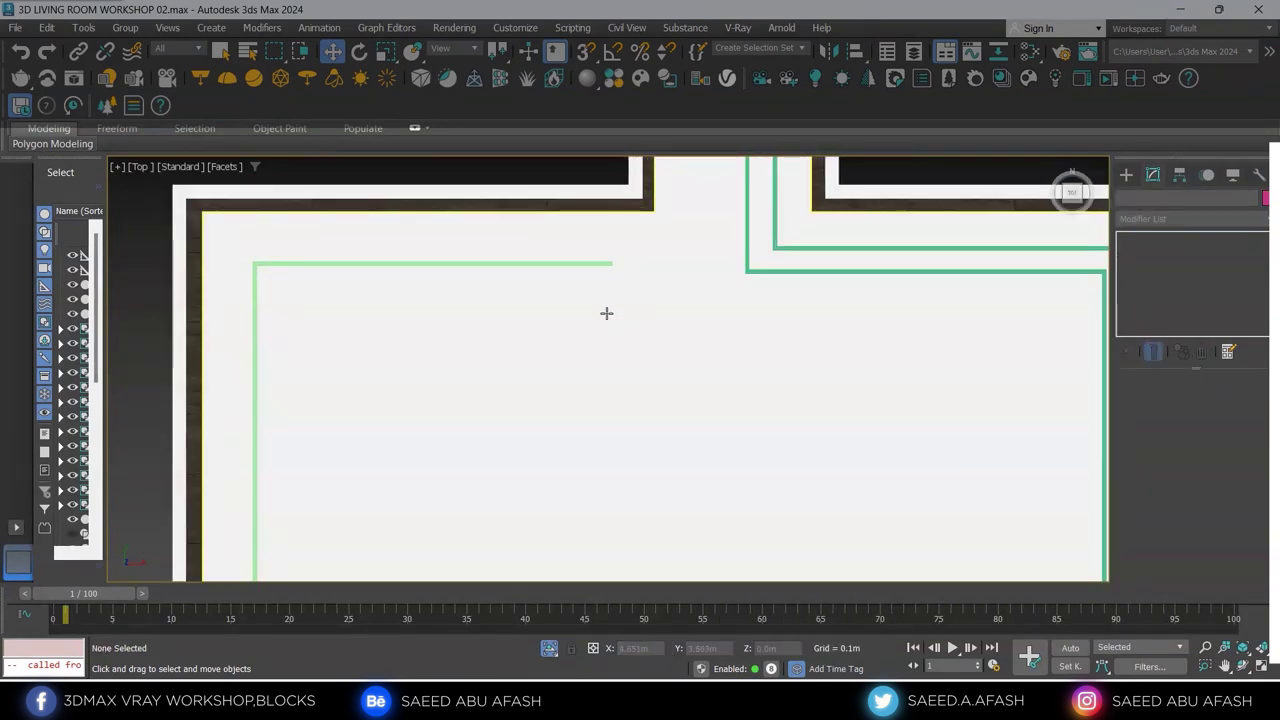
# Select the green strip in Top view, making and then deleting a trial shifted copy
pyautogui.click(580, 263)
pyautogui.moveTo(580, 263)
pyautogui.keyDown('alt'); pyautogui.mouseDown(button='middle')
pyautogui.moveTo(614, 298)
pyautogui.moveTo(628, 263)
pyautogui.mouseUp(button='middle'); pyautogui.keyUp('alt')
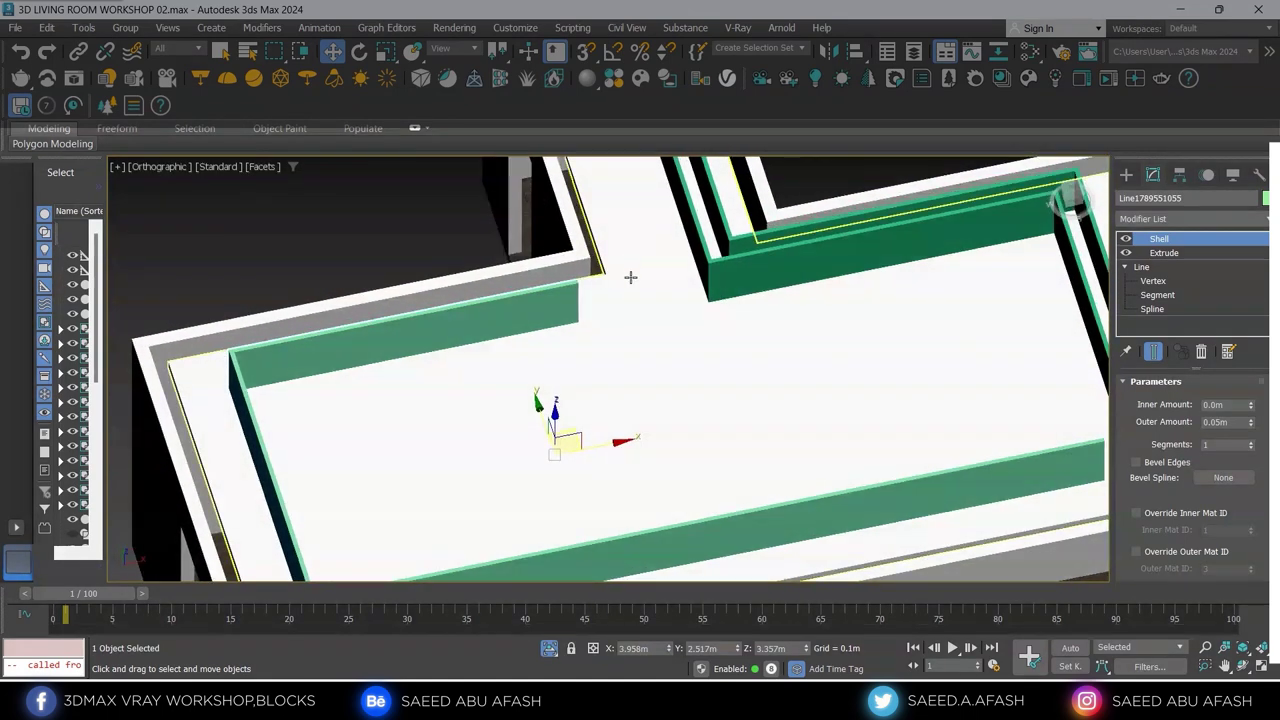
pyautogui.scroll(-3, 628, 280)
pyautogui.press('t')
pyautogui.scroll(-3, 662, 332)
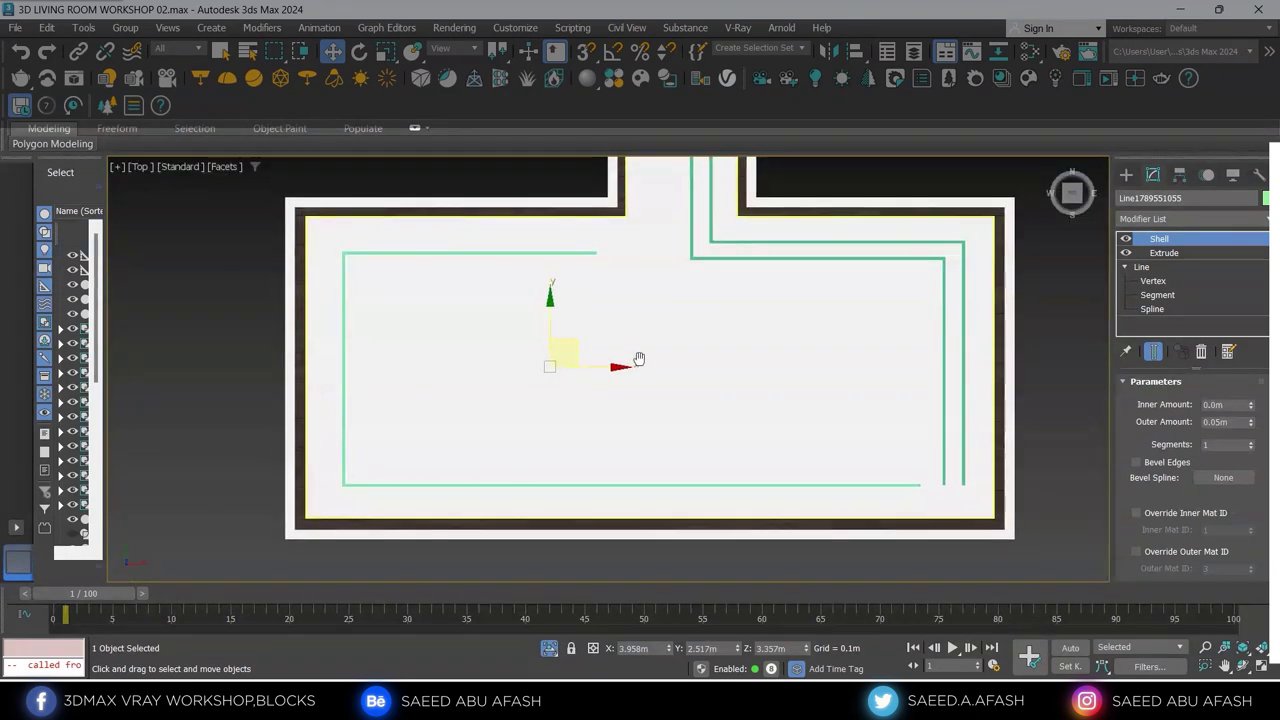
pyautogui.keyDown('shift'); pyautogui.moveTo(575, 343); pyautogui.dragTo(583, 346); pyautogui.keyUp('shift')
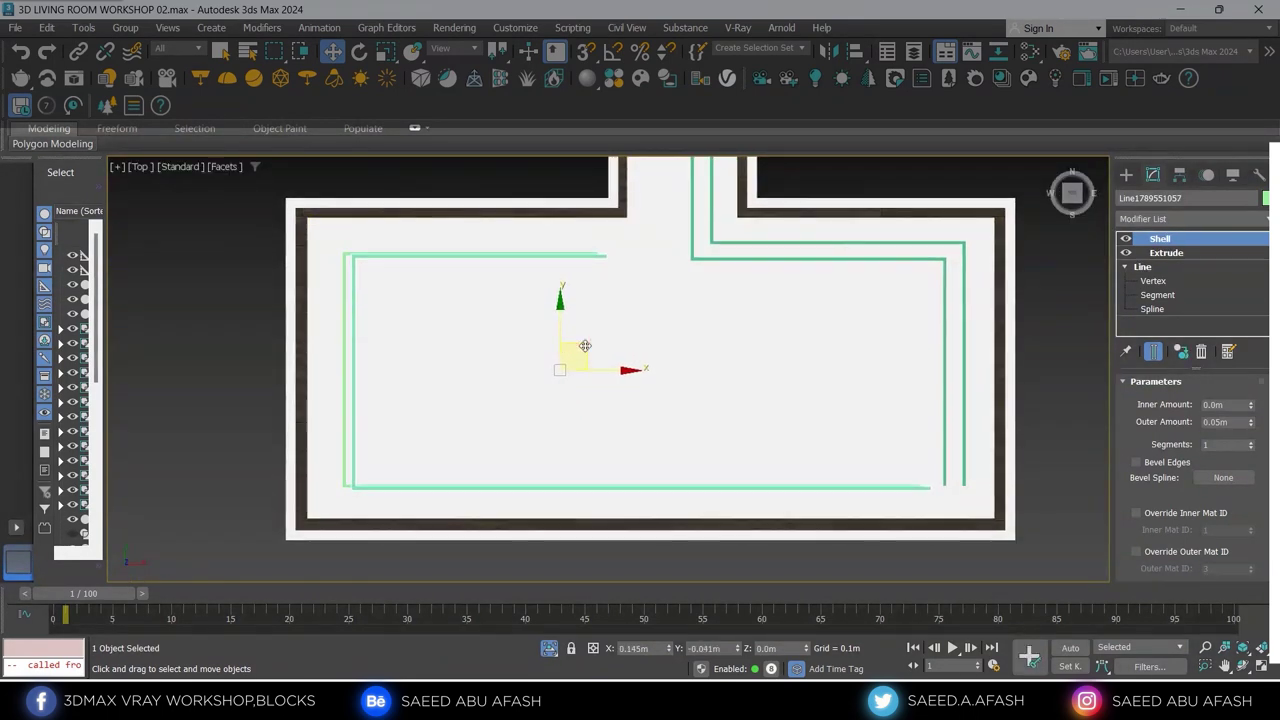
pyautogui.click(656, 418)
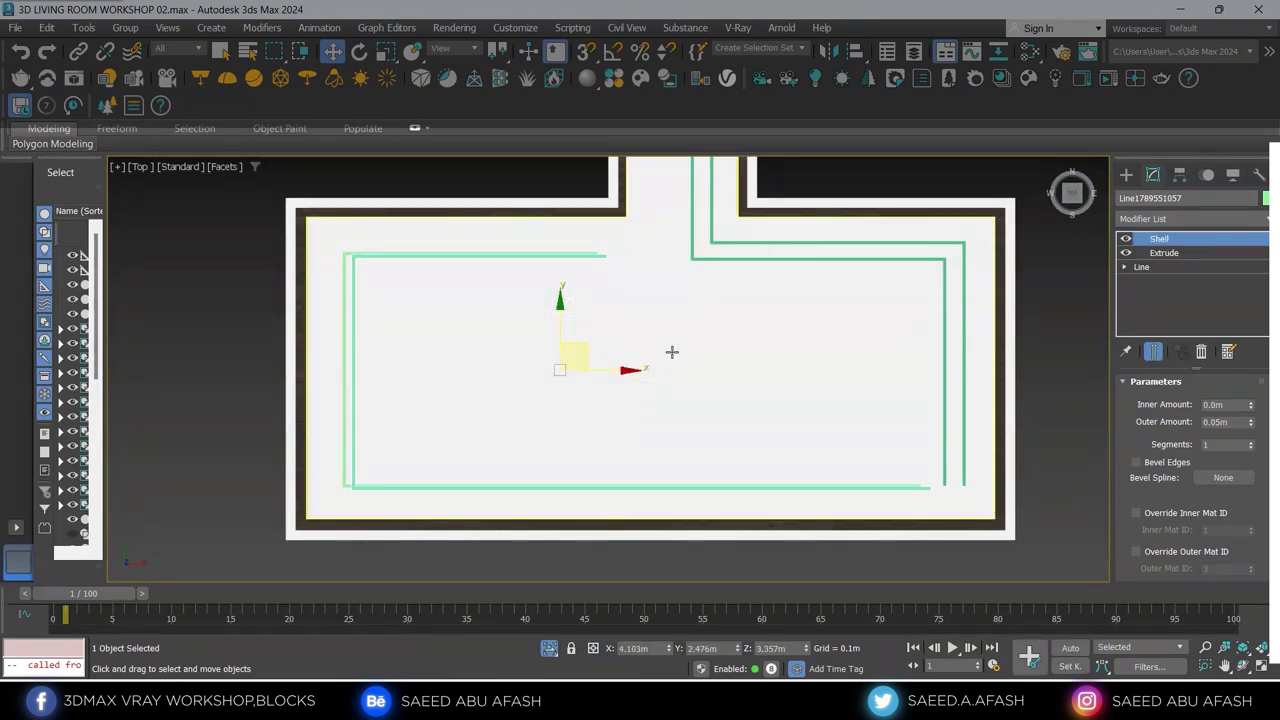
pyautogui.press('Delete')
pyautogui.click(512, 253)
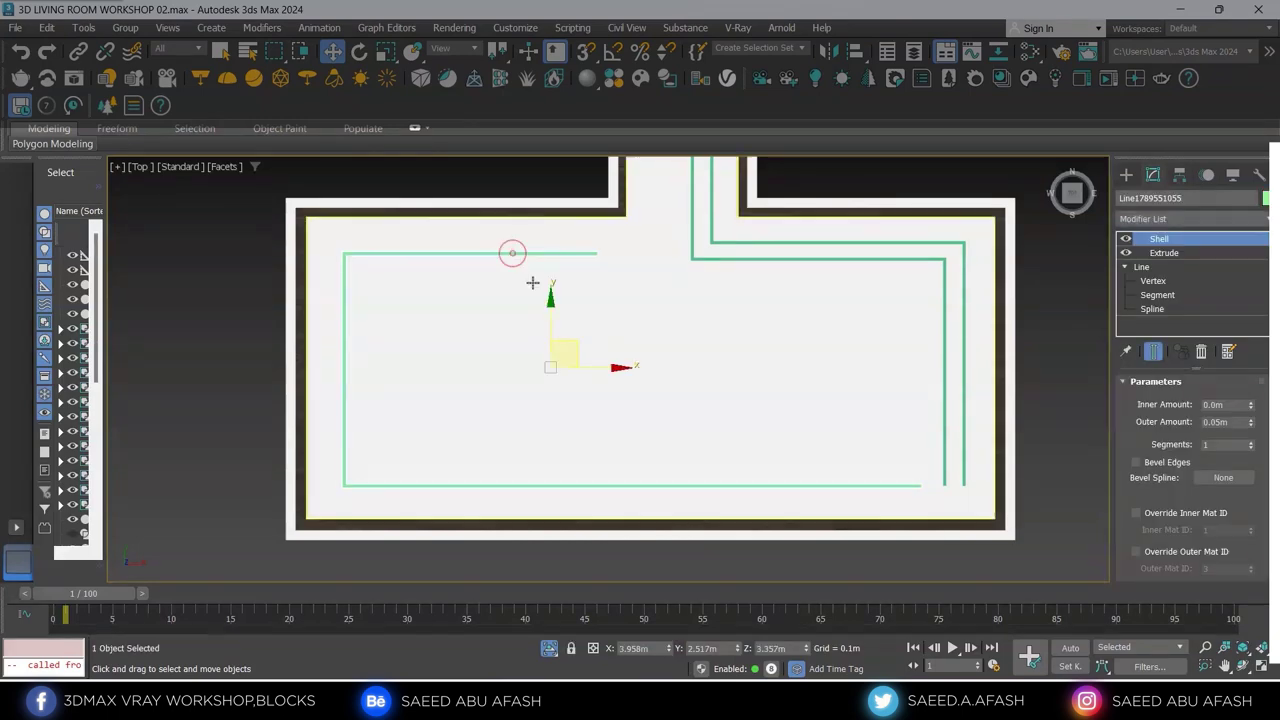
# Restore the copied strip and convert it to Editable Poly
pyautogui.hotkey('ctrl', 'z')
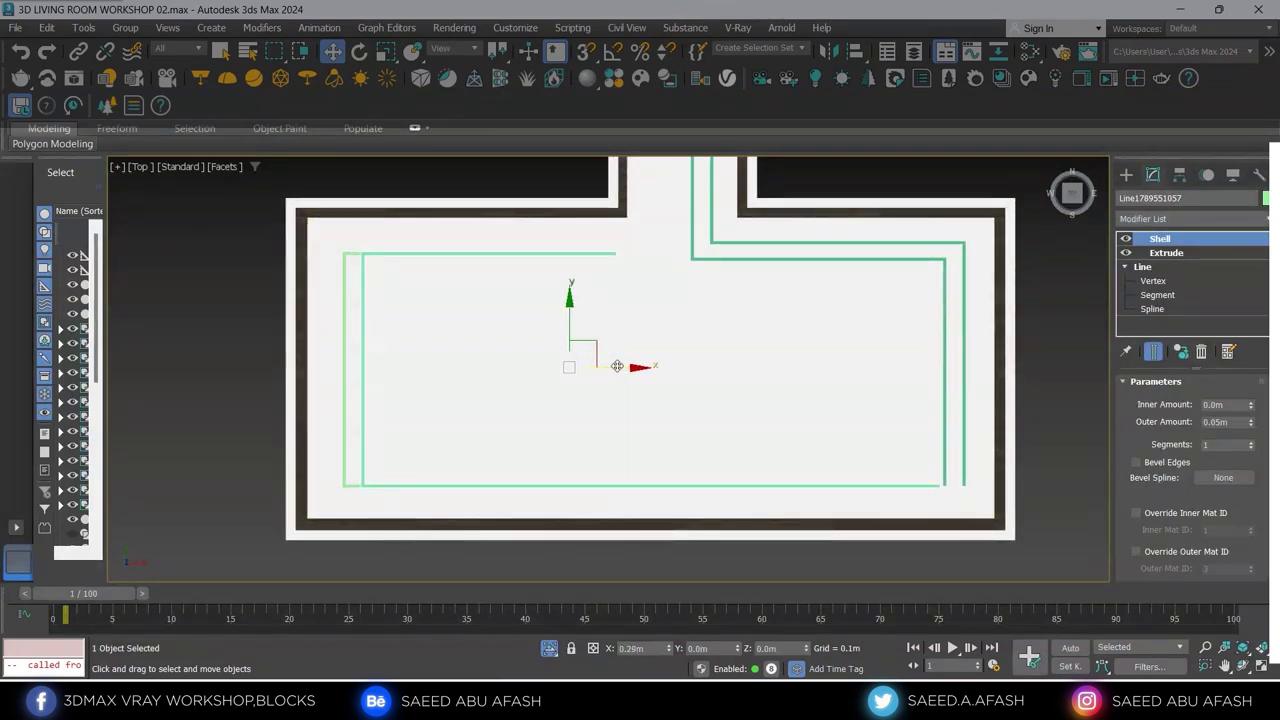
pyautogui.hotkey('ctrl', 'v')
pyautogui.click(655, 417)
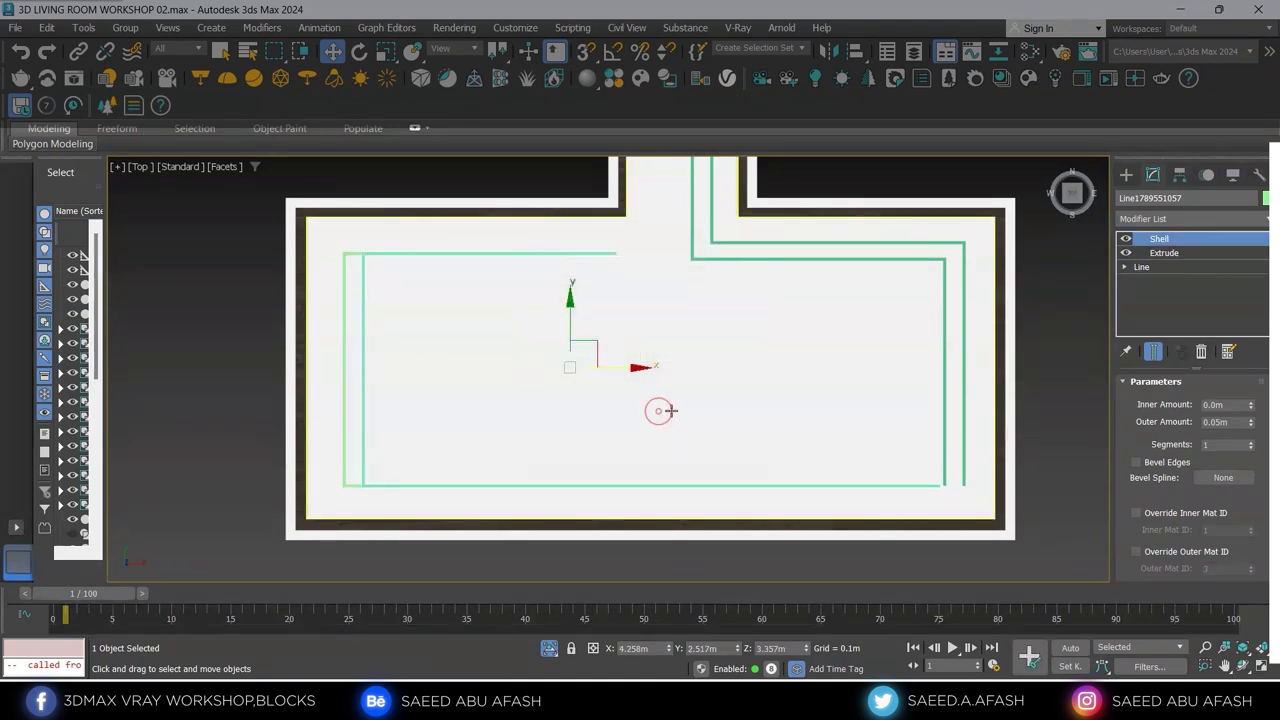
pyautogui.rightClick(580, 366)
pyautogui.moveTo(612, 593)
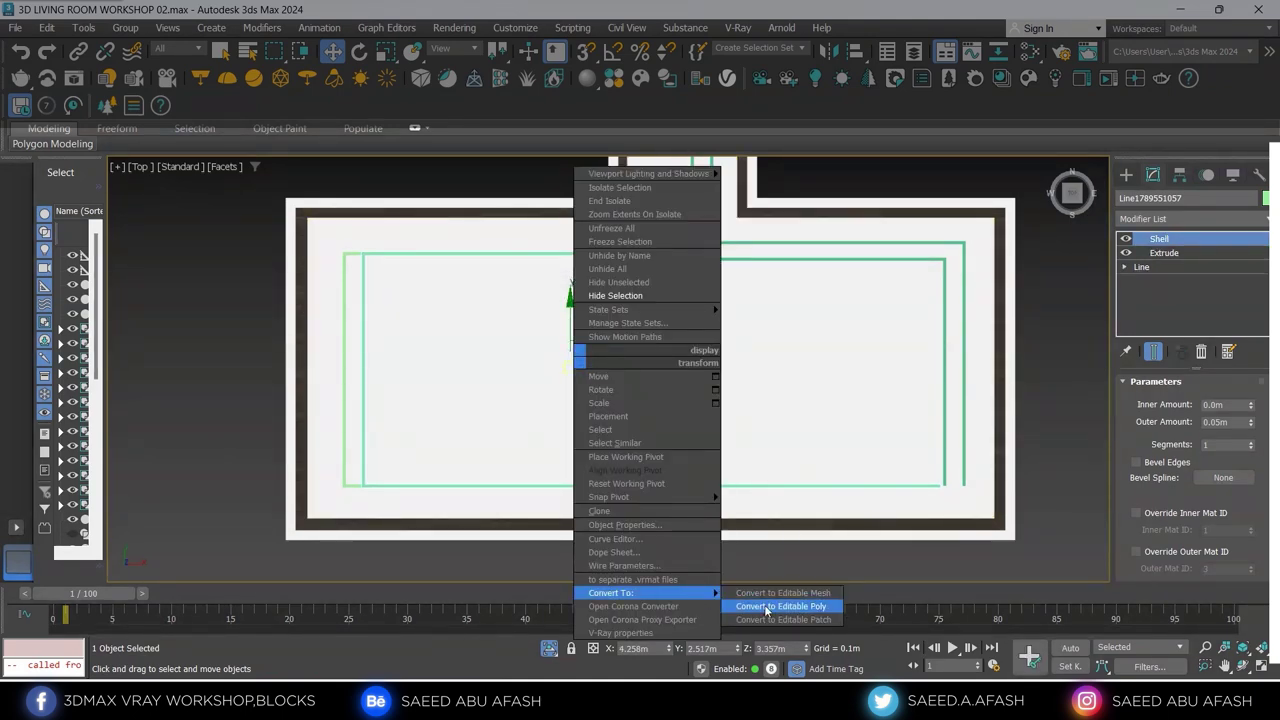
pyautogui.click(767, 607)
# Move the copy's top and bottom vertex runs inward so it sits inside the original strip
pyautogui.moveTo(405, 281); pyautogui.dragTo(405, 281)
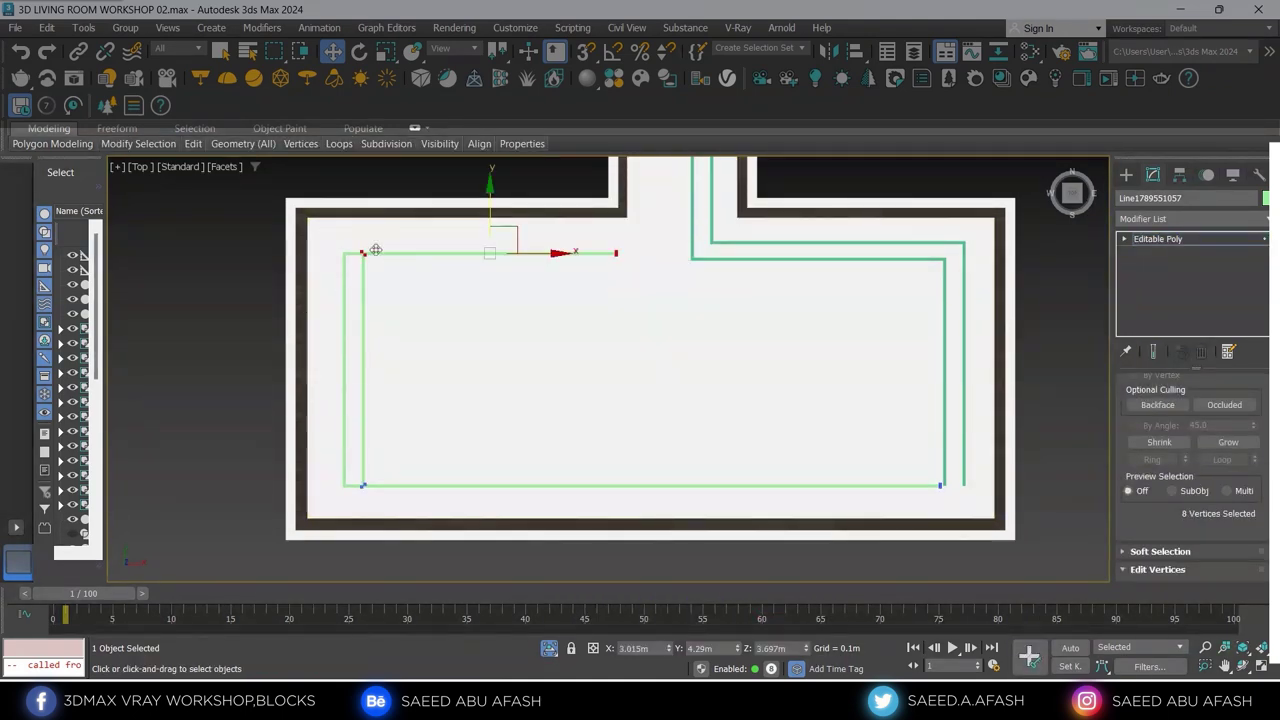
pyautogui.scroll(2, 492, 215)
pyautogui.moveTo(492, 215); pyautogui.dragTo(490, 235)
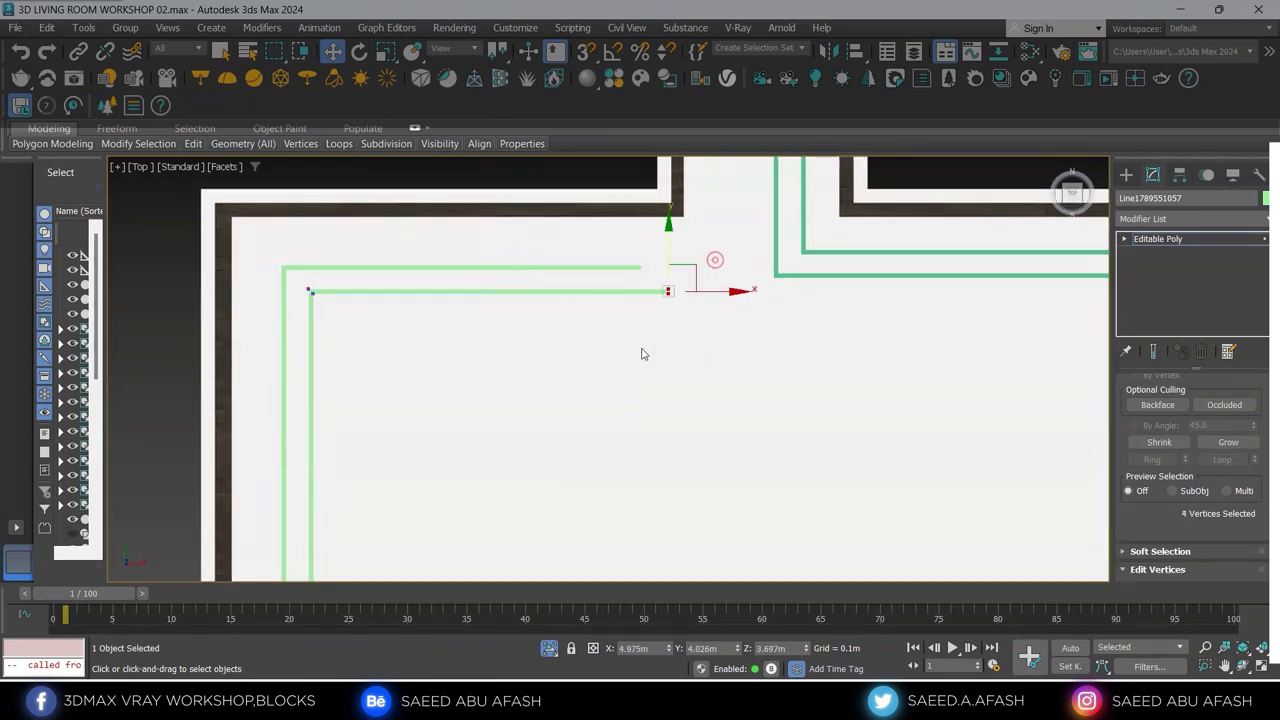
pyautogui.scroll(3, 697, 307)
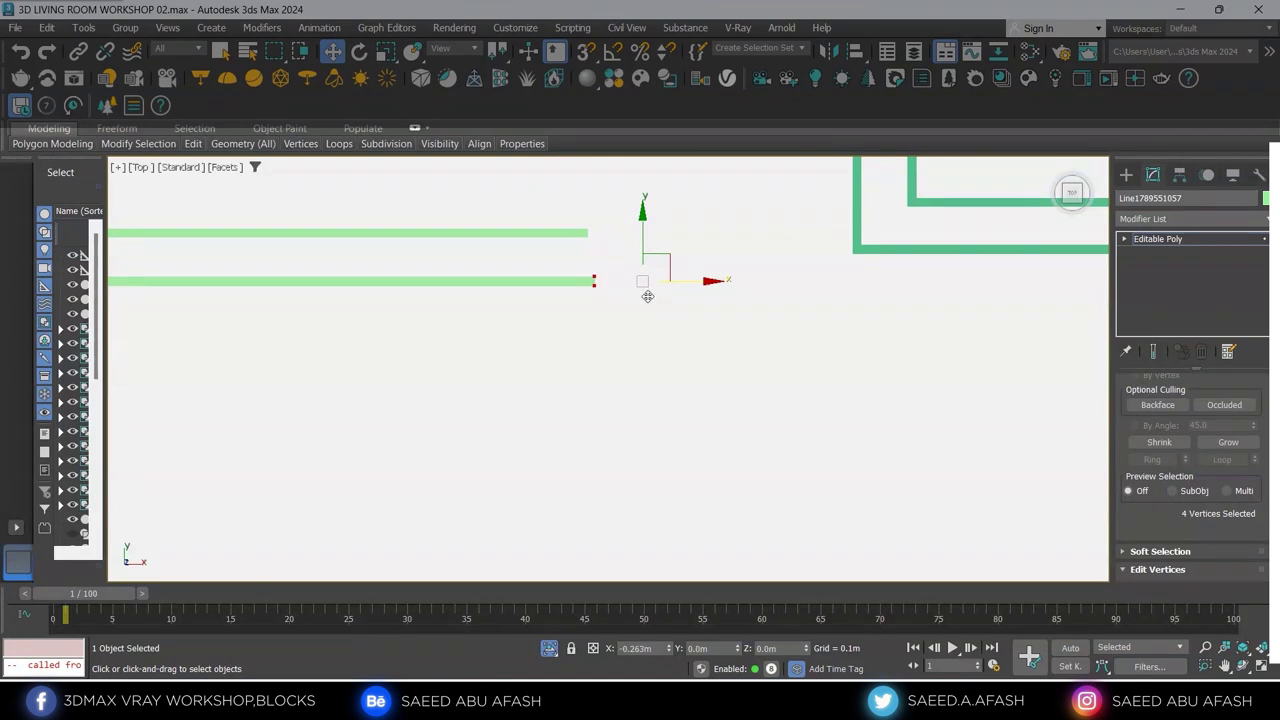
pyautogui.scroll(-4, 650, 300)
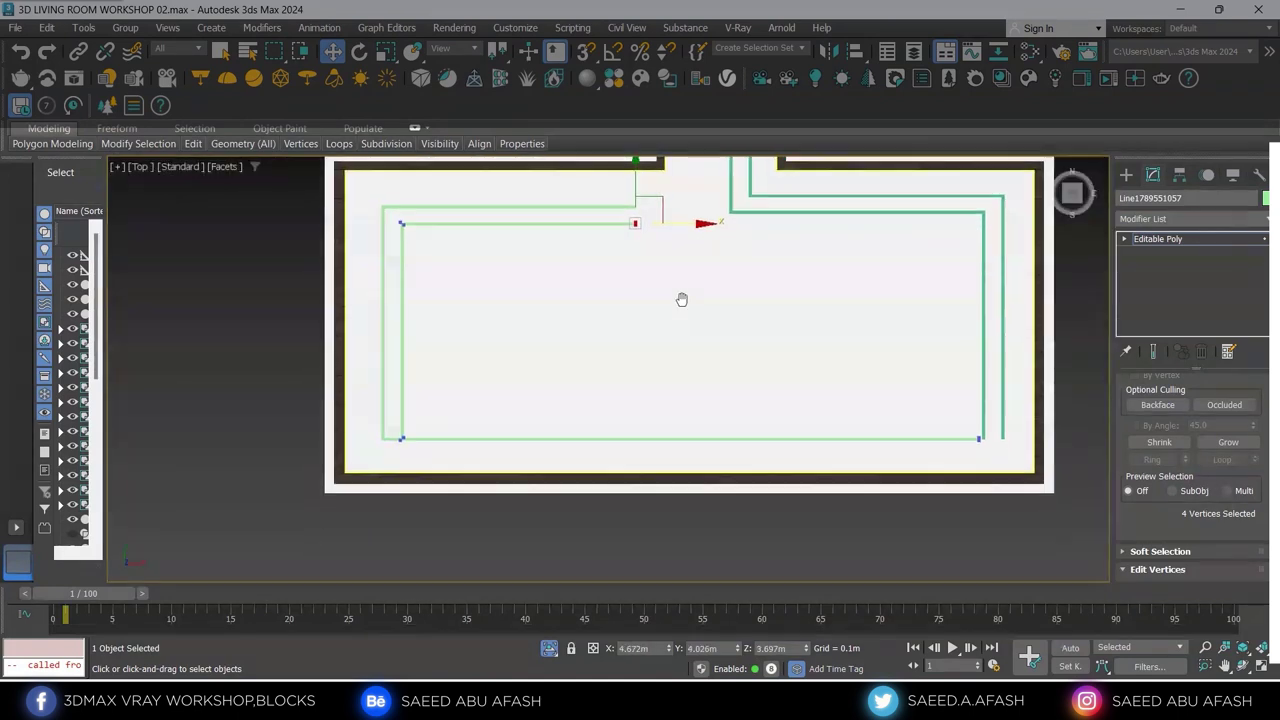
pyautogui.scroll(2, 977, 409)
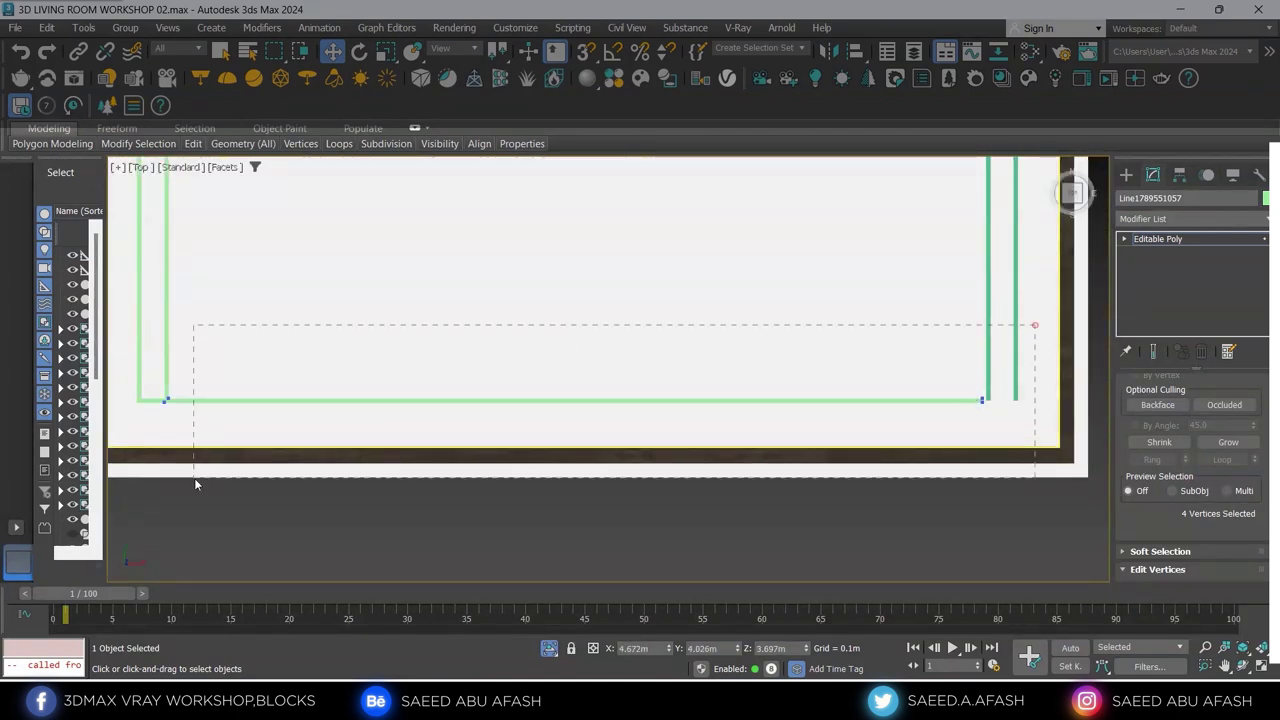
pyautogui.scroll(-2, 491, 463)
pyautogui.moveTo(563, 436); pyautogui.dragTo(558, 418)
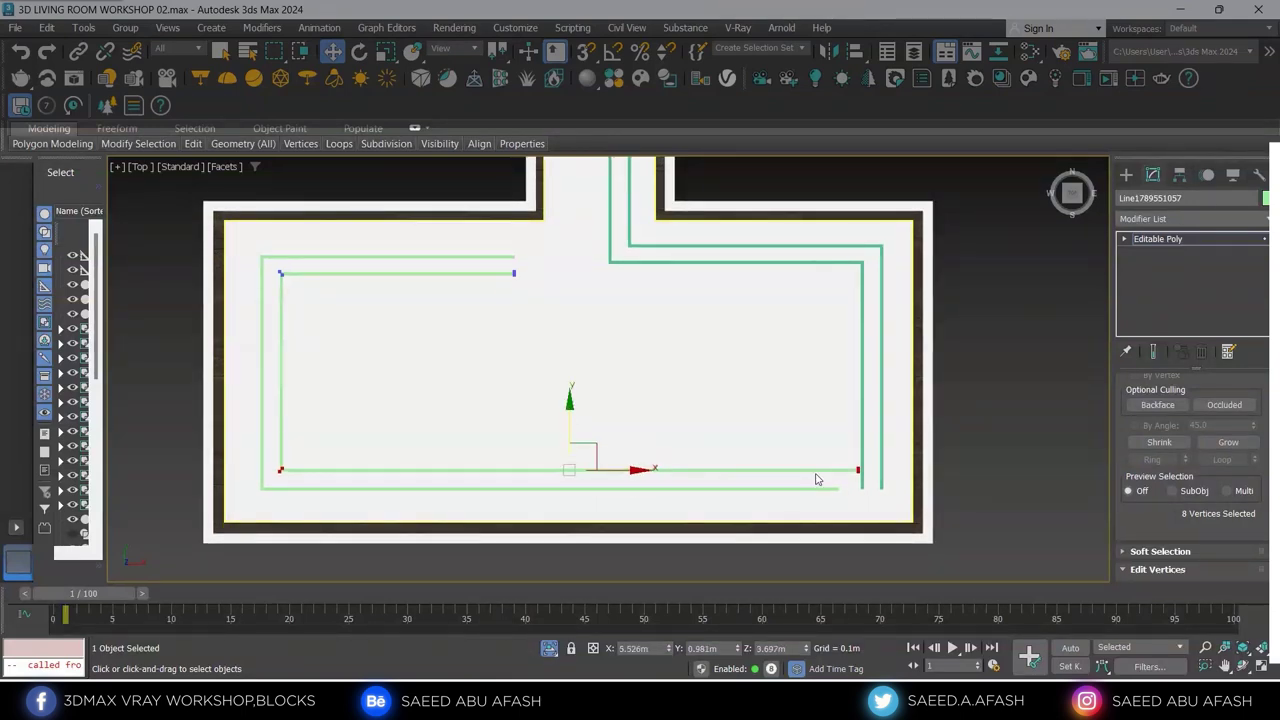
pyautogui.moveTo(842, 497); pyautogui.dragTo(850, 482)
pyautogui.scroll(2, 857, 463)
pyautogui.scroll(3, 862, 460)
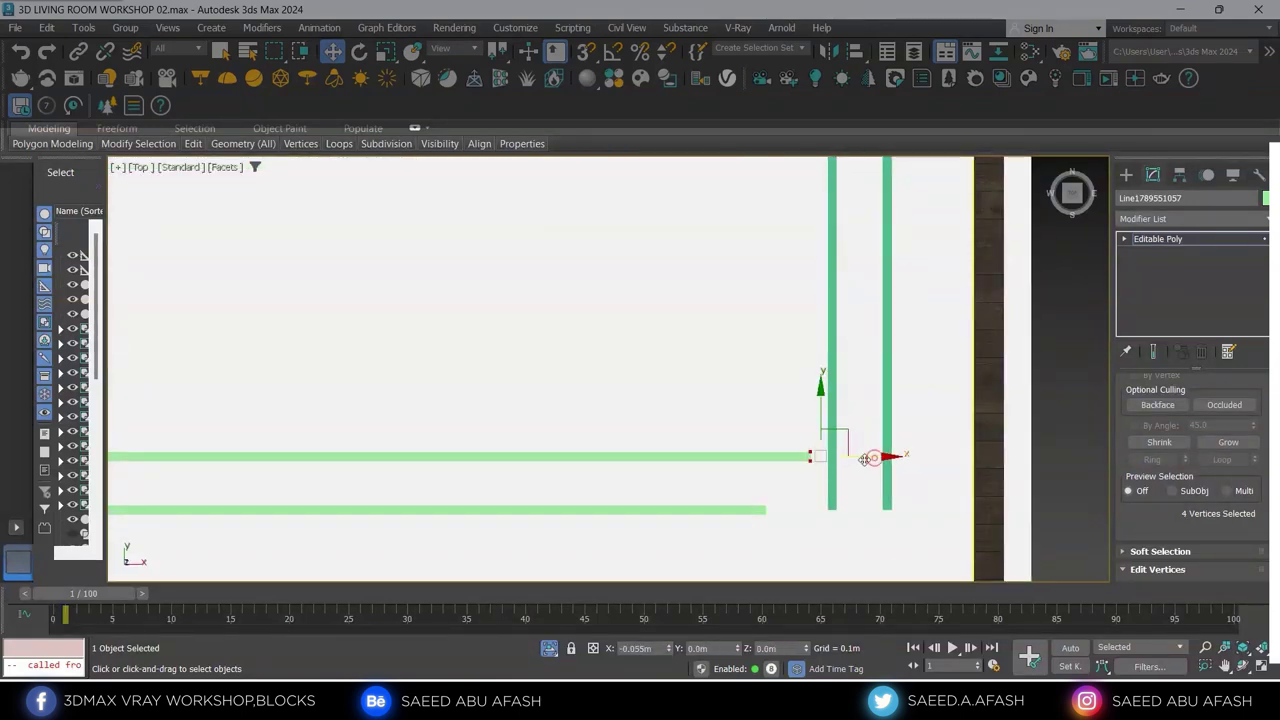
pyautogui.scroll(-5, 819, 477)
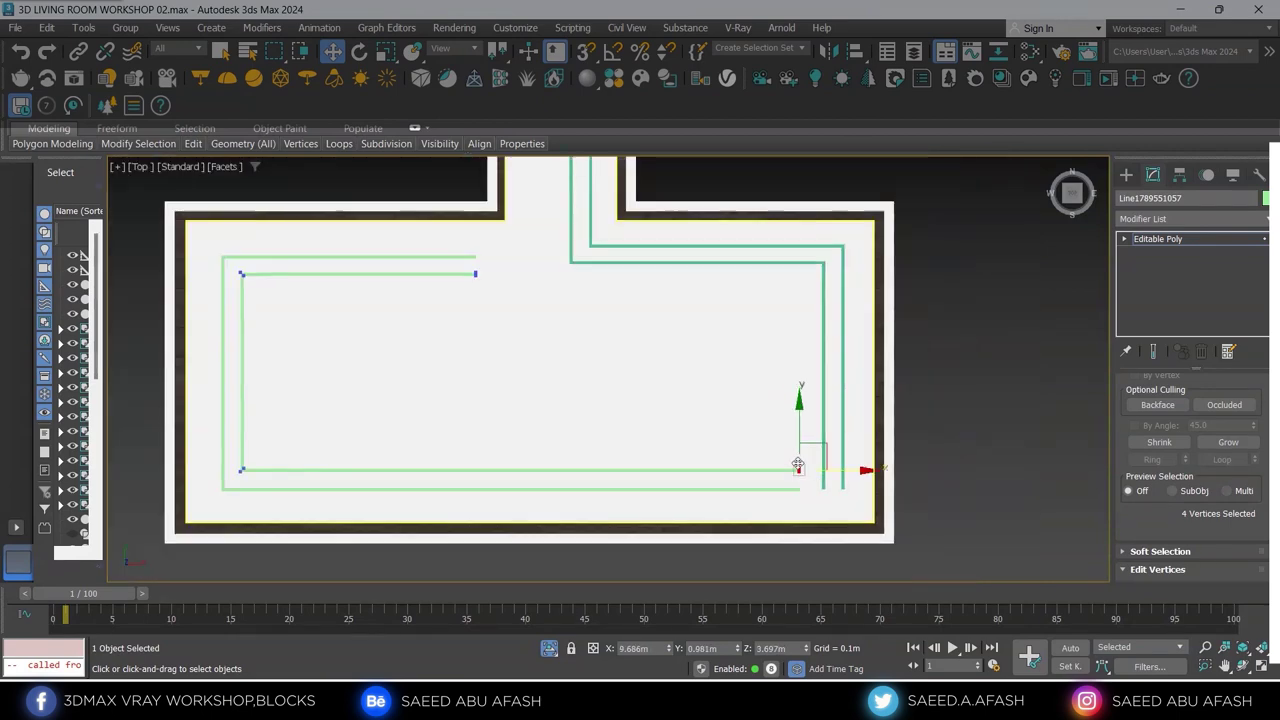
pyautogui.moveTo(443, 314)
pyautogui.mouseDown(button='middle')
pyautogui.moveTo(594, 443)
pyautogui.moveTo(585, 360)
pyautogui.moveTo(545, 351)
pyautogui.mouseUp(button='middle')
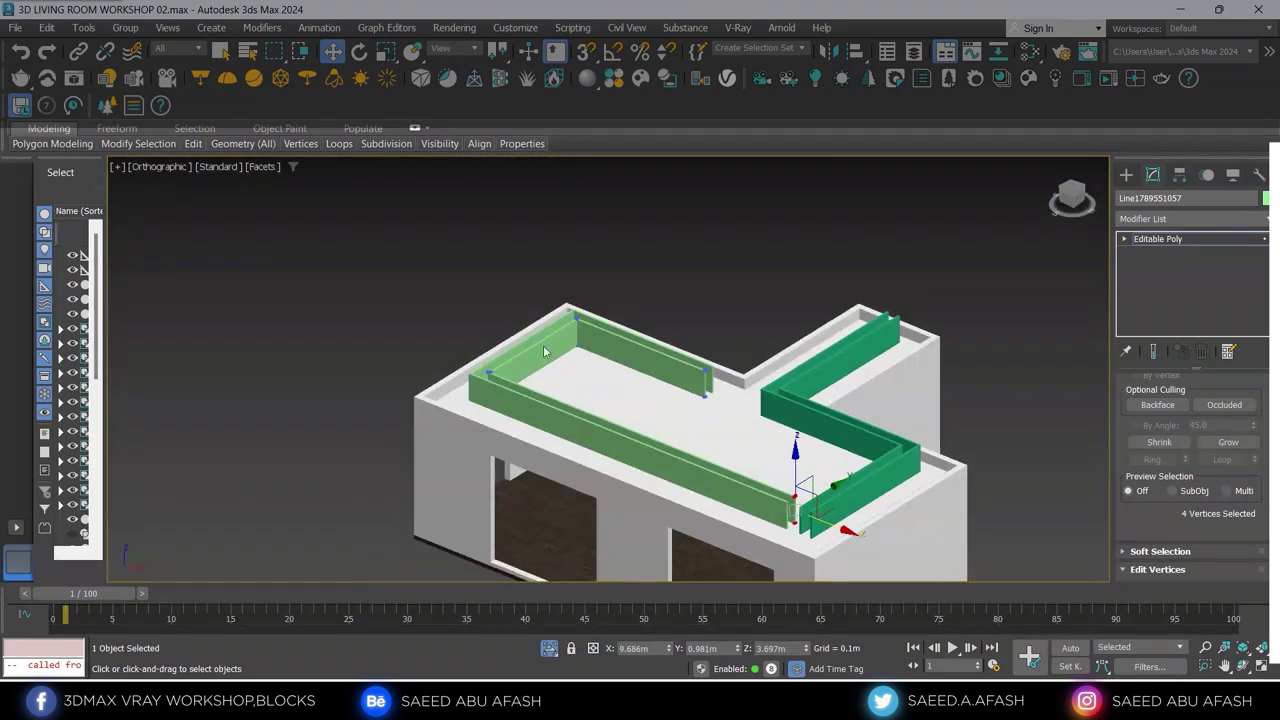
# Select the left strips and roof slab, then hide everything else with Alt+Q
pyautogui.click(1127, 175)
pyautogui.scroll(5, 809, 403)
pyautogui.scroll(2, 809, 403)
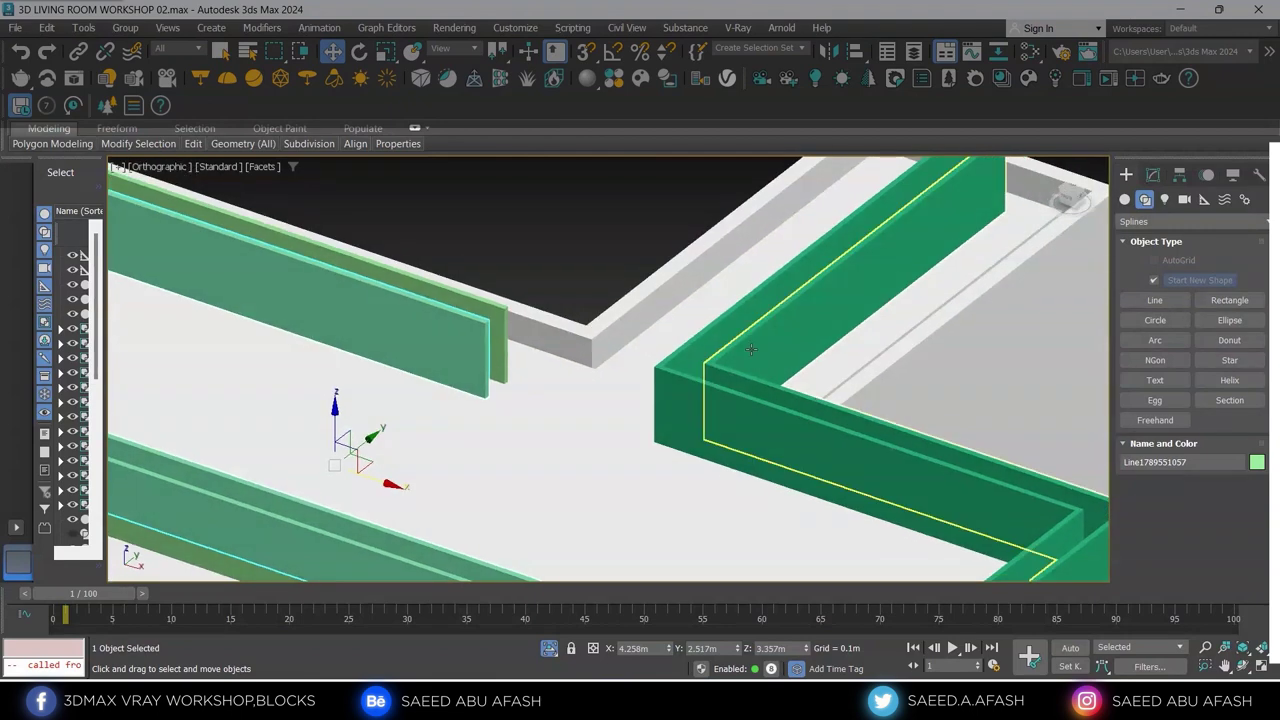
pyautogui.scroll(-7, 686, 361)
pyautogui.keyDown('ctrl'); pyautogui.click(593, 343); pyautogui.keyUp('ctrl')
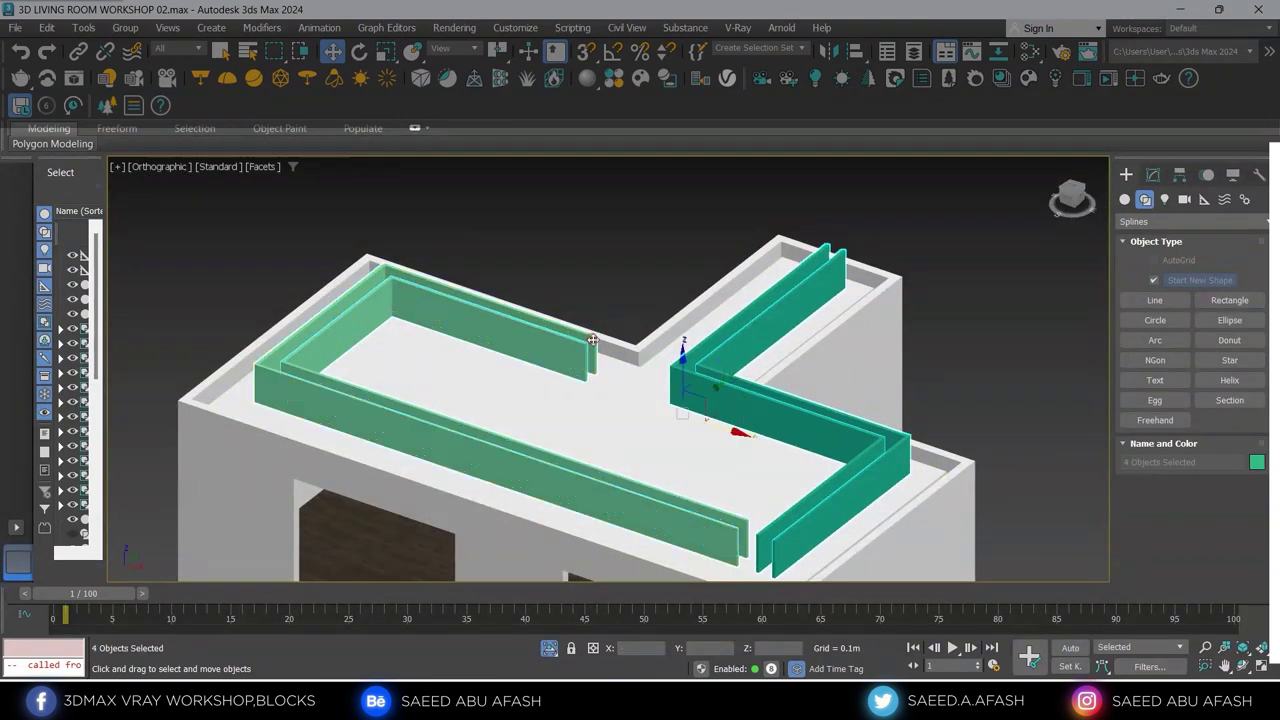
pyautogui.keyDown('ctrl'); pyautogui.click(647, 429); pyautogui.keyUp('ctrl')
pyautogui.hotkey('alt', 'q')
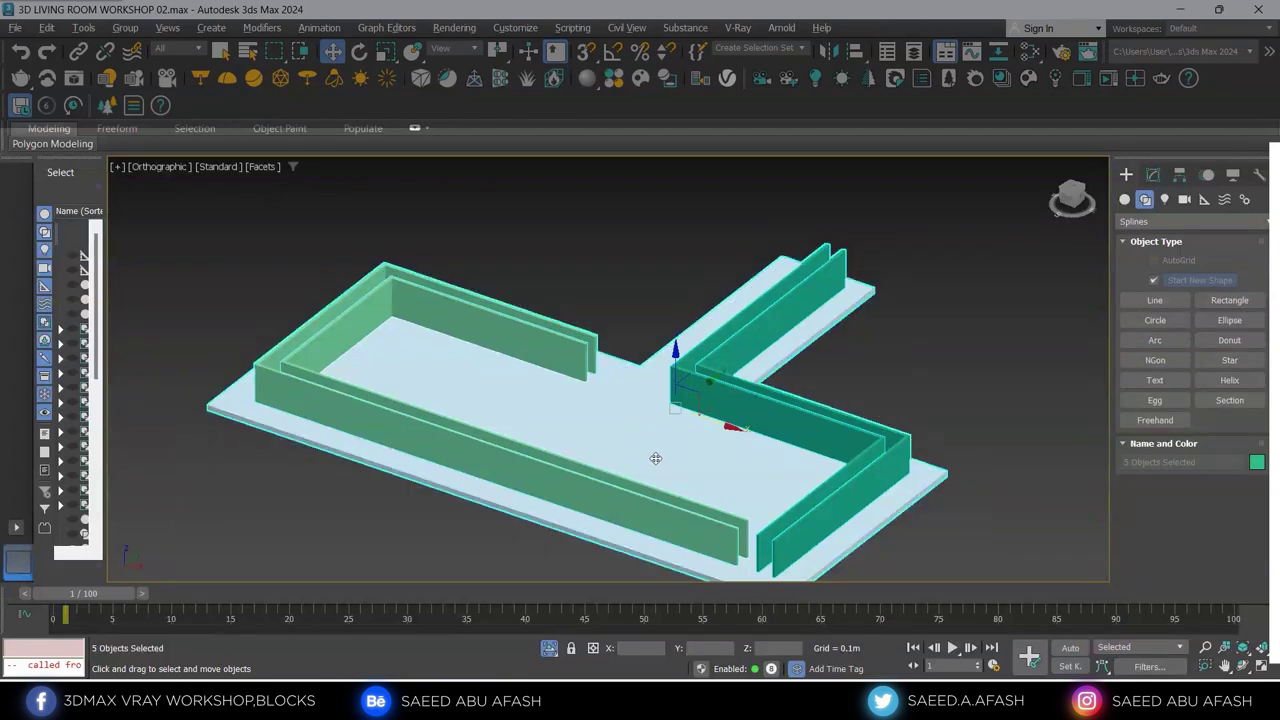
# Check the four strips from a low angle, then leave only the roof slab selected
pyautogui.click(937, 390)
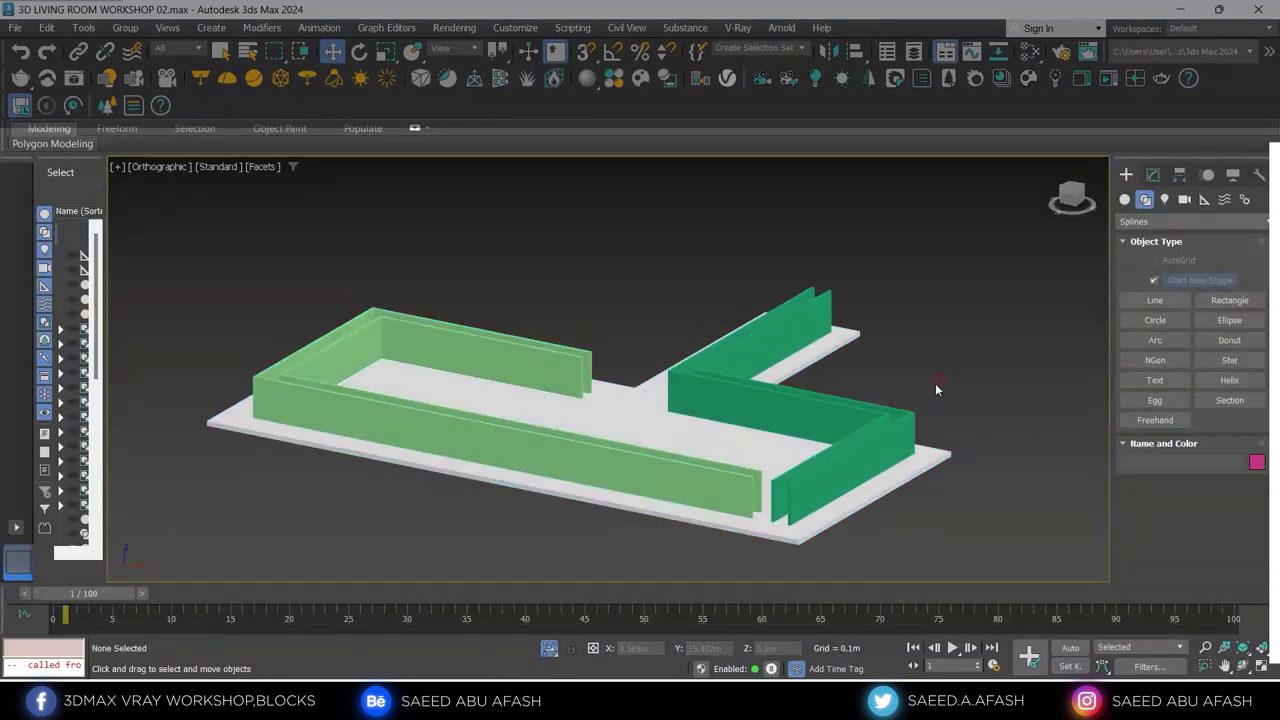
pyautogui.click(808, 365)
pyautogui.keyDown('ctrl'); pyautogui.click(579, 358); pyautogui.keyUp('ctrl')
pyautogui.keyDown('ctrl'); pyautogui.click(579, 358); pyautogui.keyUp('ctrl')
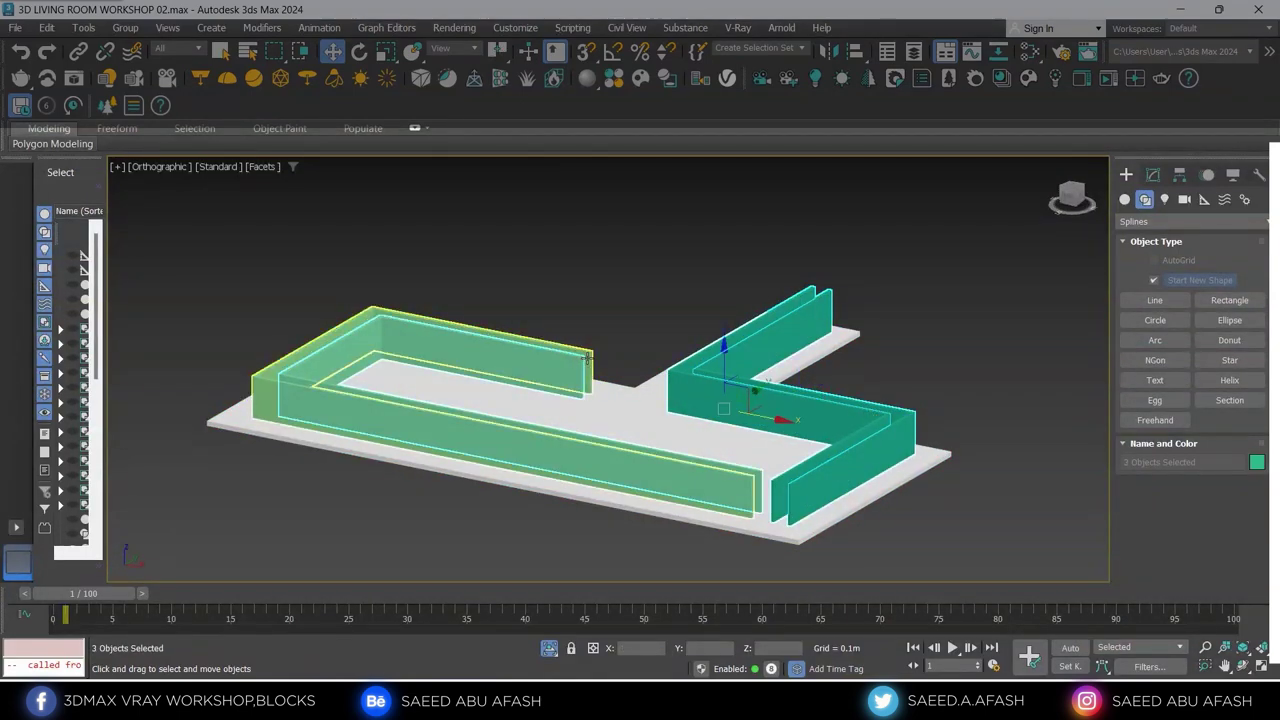
pyautogui.moveTo(608, 371)
pyautogui.keyDown('alt'); pyautogui.mouseDown(button='middle')
pyautogui.moveTo(683, 350)
pyautogui.moveTo(621, 320)
pyautogui.moveTo(757, 412)
pyautogui.mouseUp(button='middle'); pyautogui.keyUp('alt')
pyautogui.scroll(-3, 757, 412)
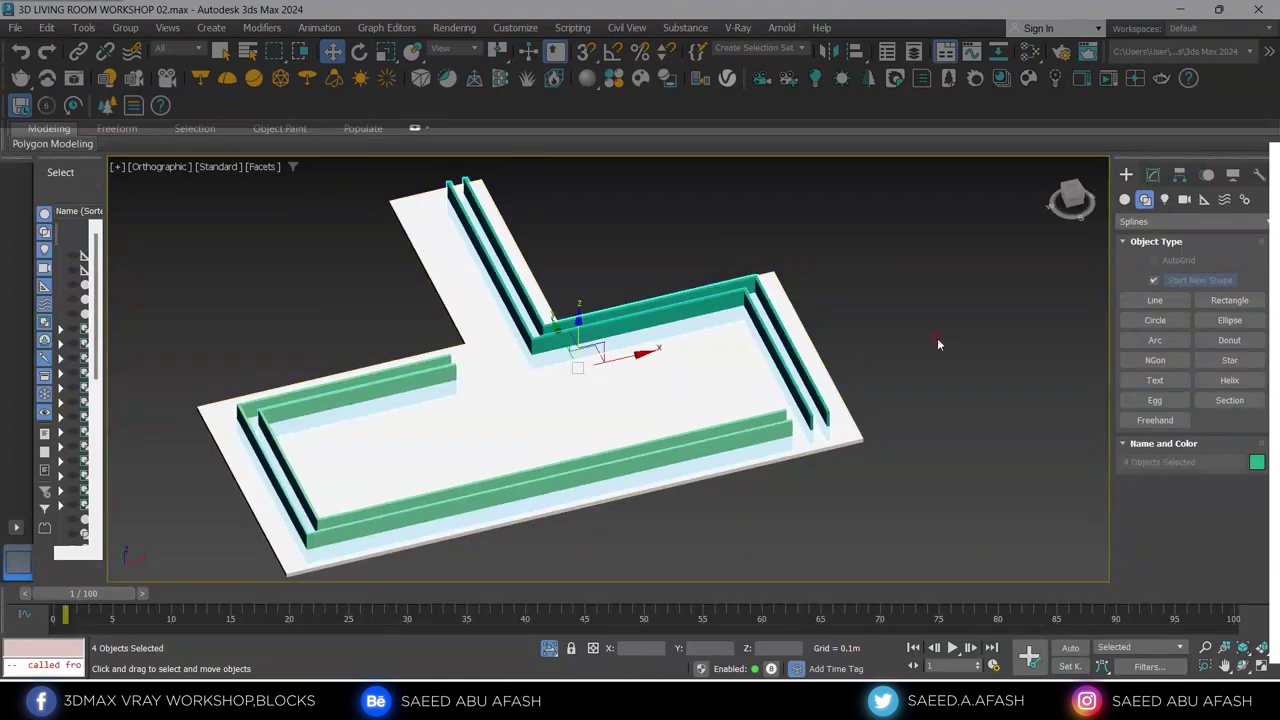
pyautogui.click(937, 338)
pyautogui.click(674, 374)
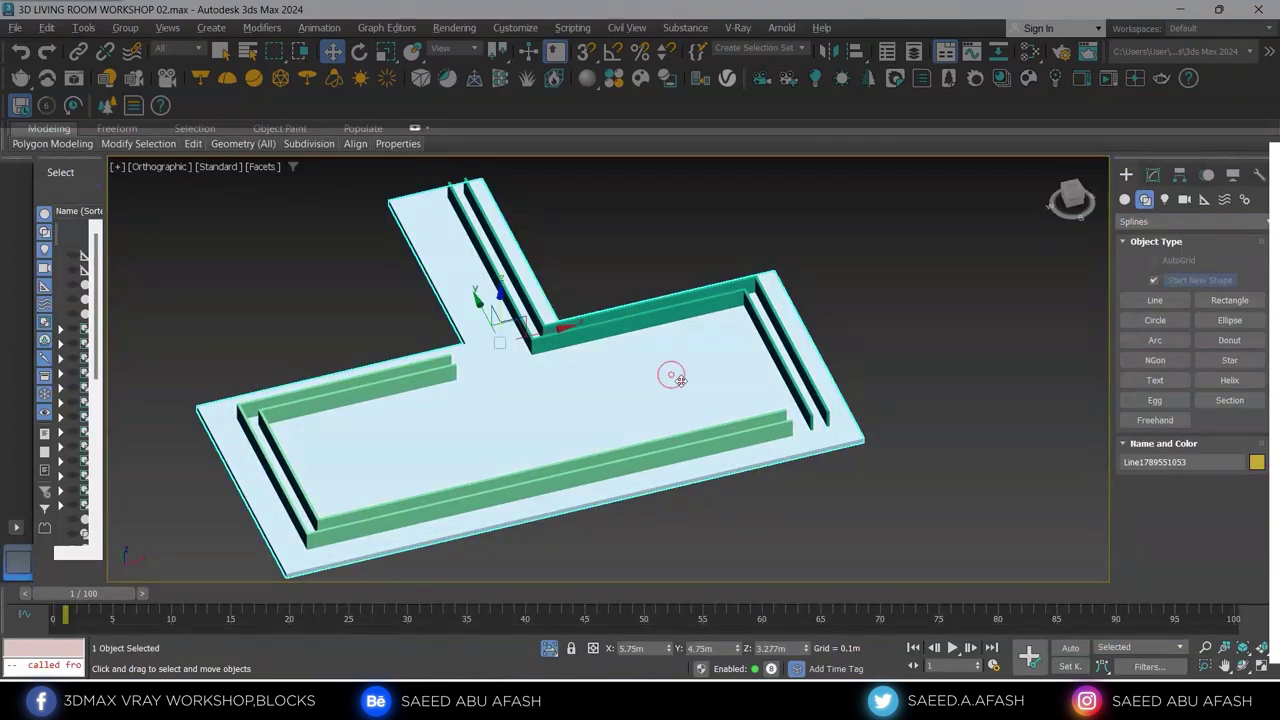
# Apply a ProBoolean from Compound Objects to the roof slab and start picking operands
pyautogui.click(1125, 199)
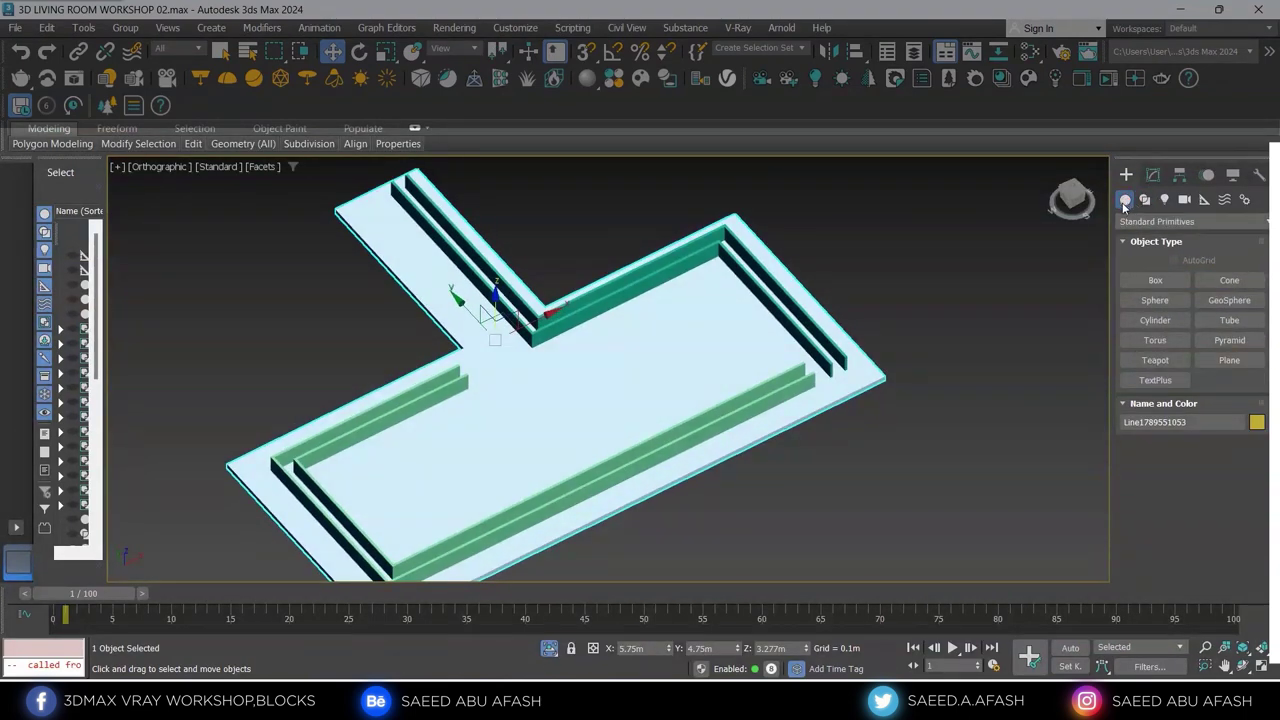
pyautogui.click(1140, 222)
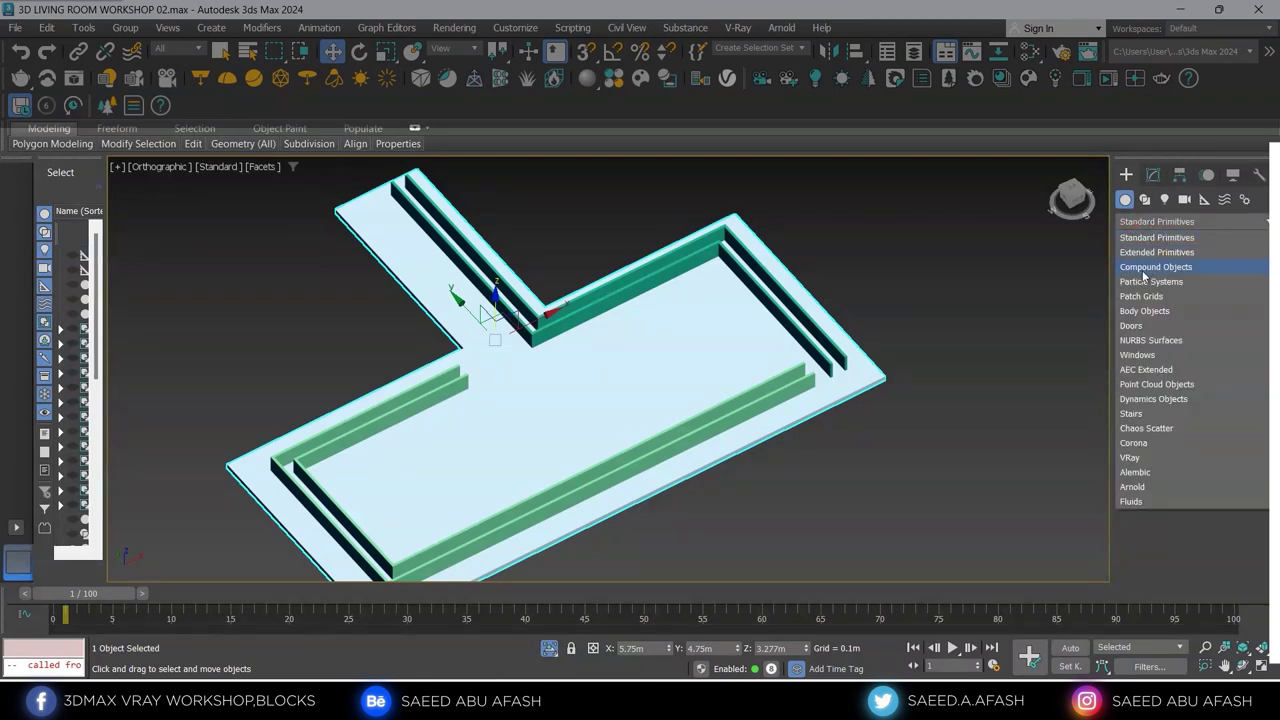
pyautogui.click(1144, 270)
pyautogui.click(1215, 362)
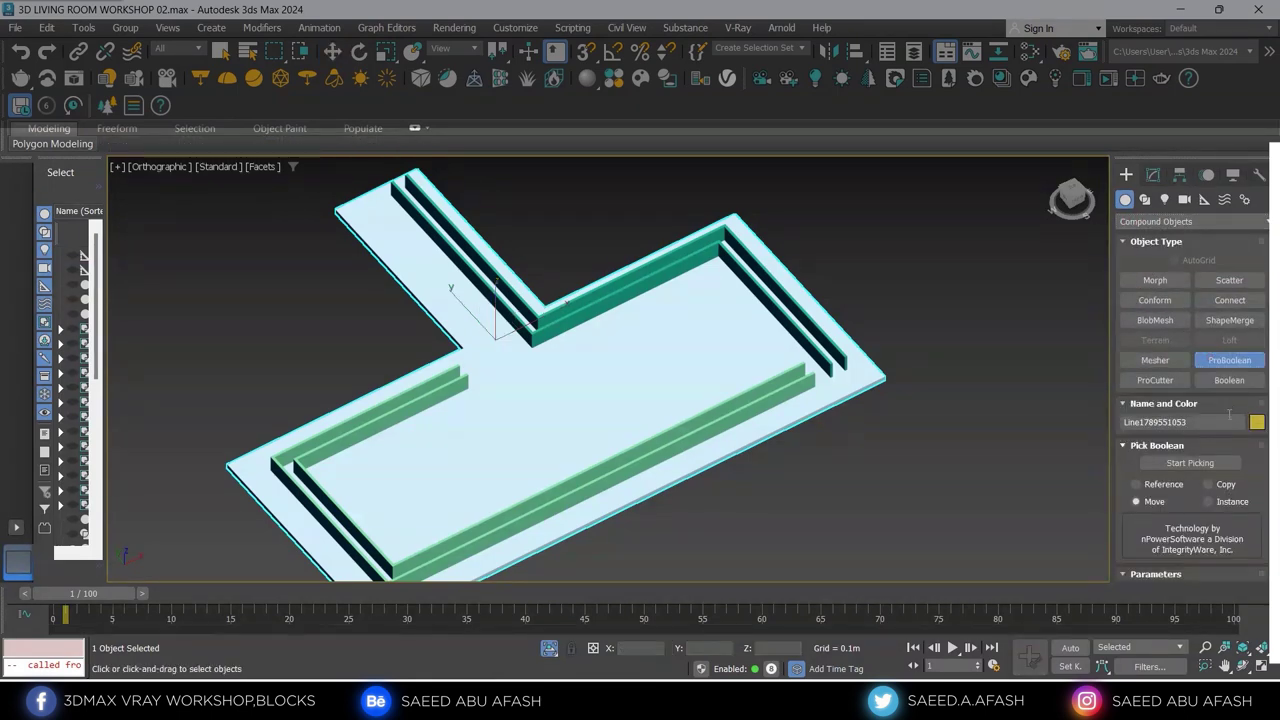
pyautogui.click(1191, 465)
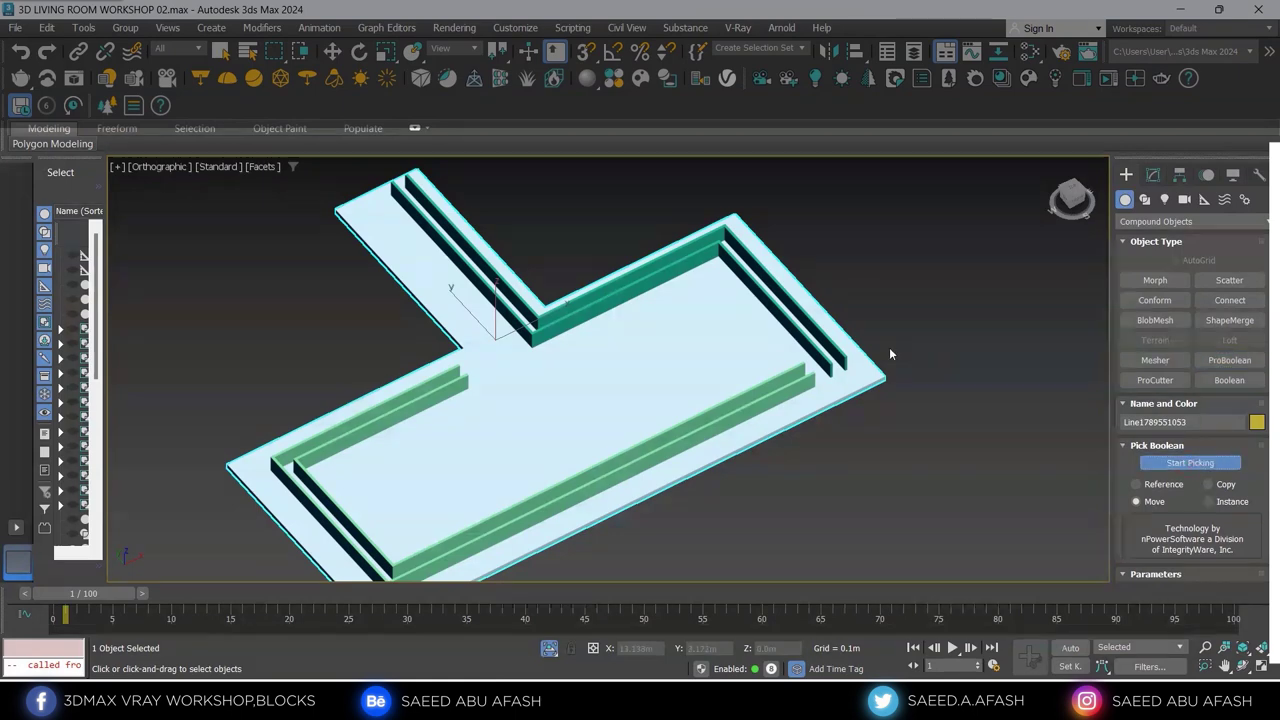
# Subtract the inner, top, lower and last green strips from the slab as grooves
pyautogui.click(798, 332)
pyautogui.scroll(3, 727, 231)
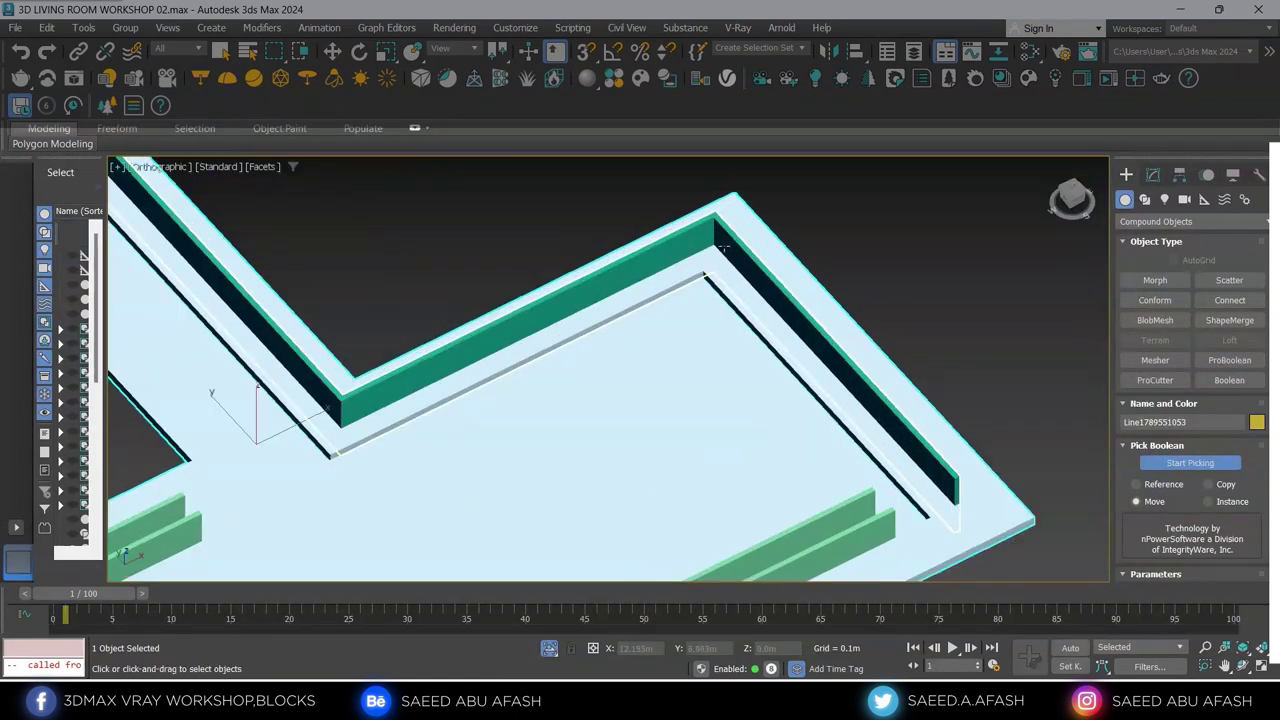
pyautogui.click(720, 240)
pyautogui.scroll(-5, 714, 445)
pyautogui.scroll(5, 713, 448)
pyautogui.click(713, 448)
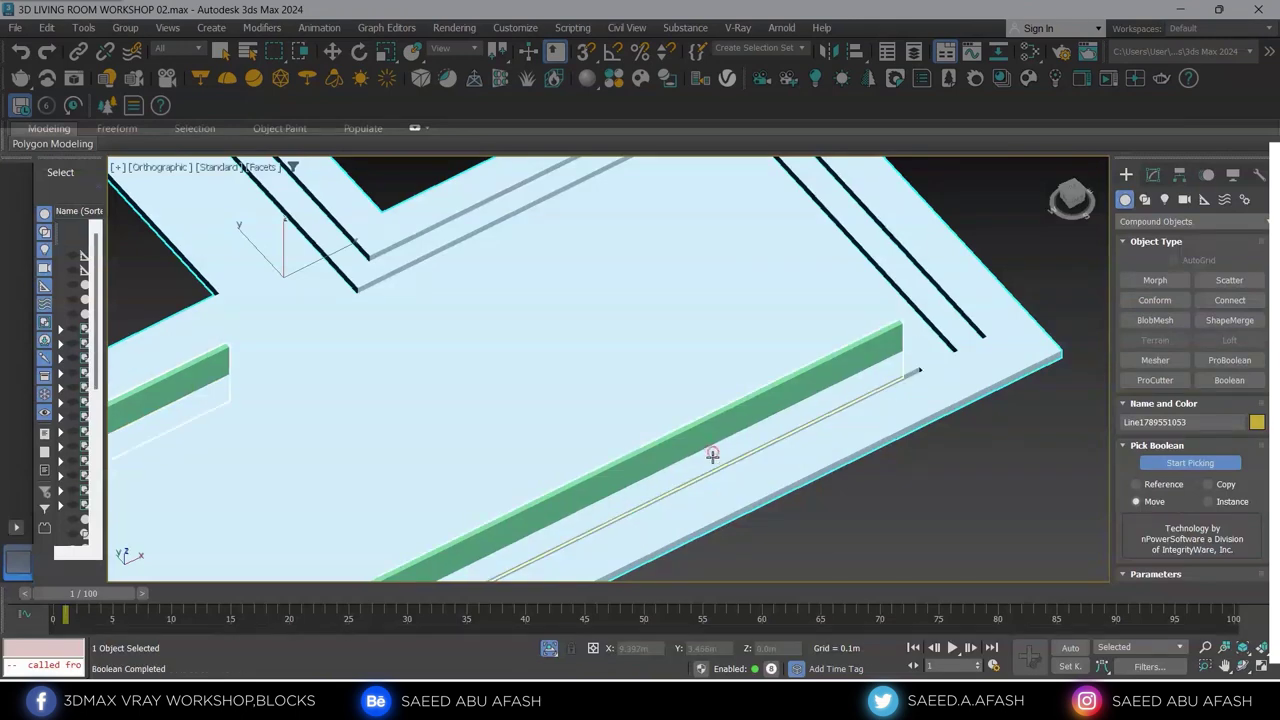
pyautogui.scroll(2, 951, 359)
pyautogui.click(614, 505)
pyautogui.scroll(-5, 620, 434)
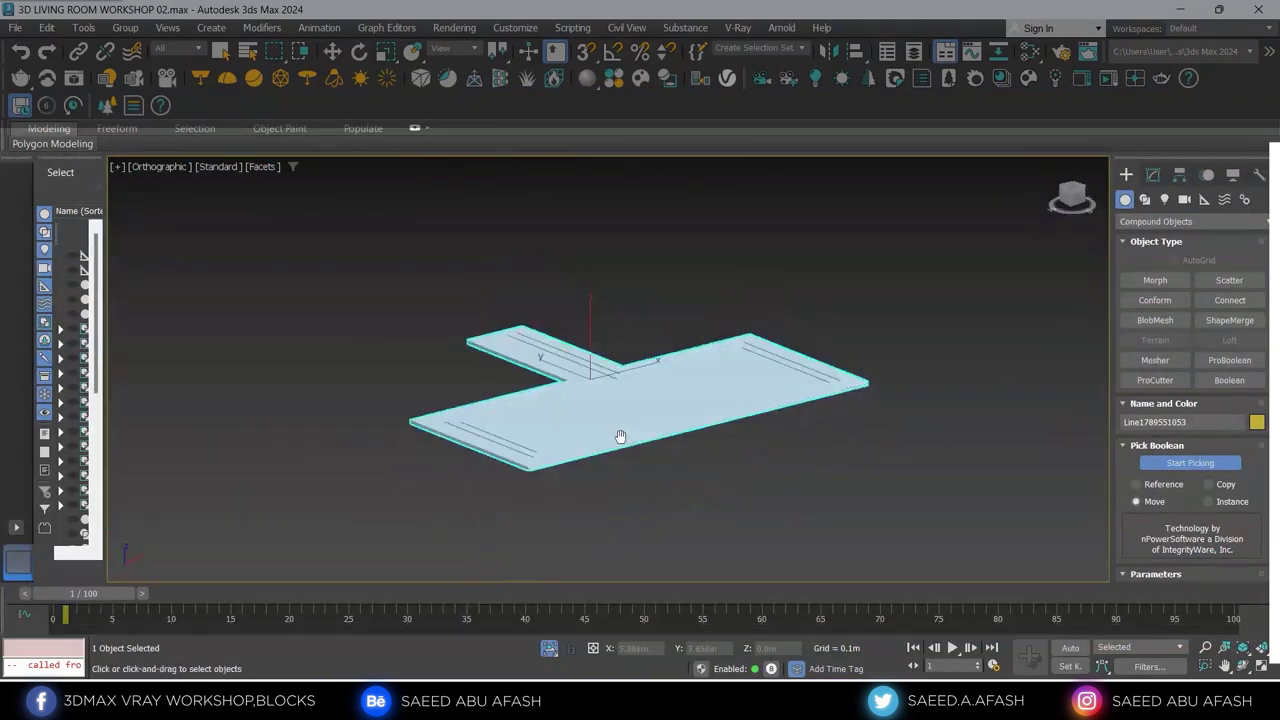
pyautogui.keyDown('alt'); pyautogui.moveTo(620, 434); pyautogui.dragTo(586, 309, button='middle'); pyautogui.keyUp('alt')
pyautogui.scroll(3, 586, 309)
# Finish picking, return to Standard Primitives and Select and Move, and orbit the slab upright
pyautogui.click(1125, 199)
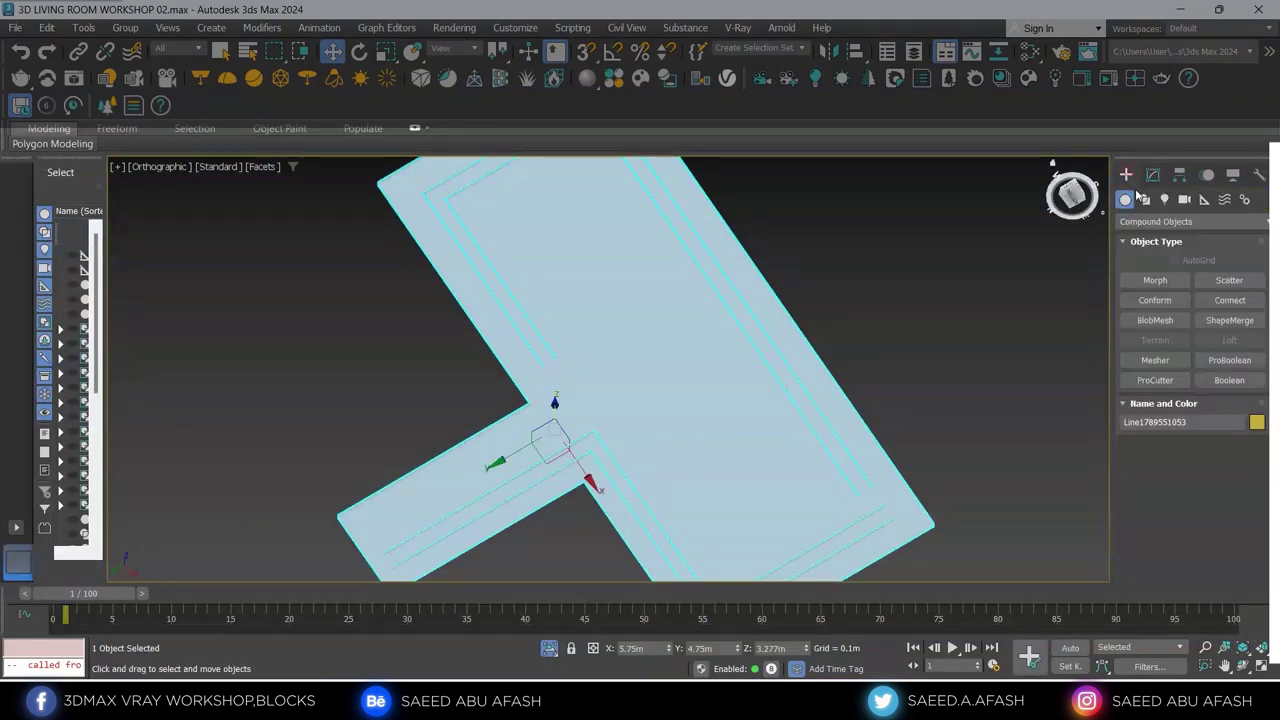
pyautogui.click(1190, 221)
pyautogui.click(1150, 240)
pyautogui.keyDown('alt'); pyautogui.moveTo(1000, 300); pyautogui.dragTo(924, 320, button='middle'); pyautogui.keyUp('alt')
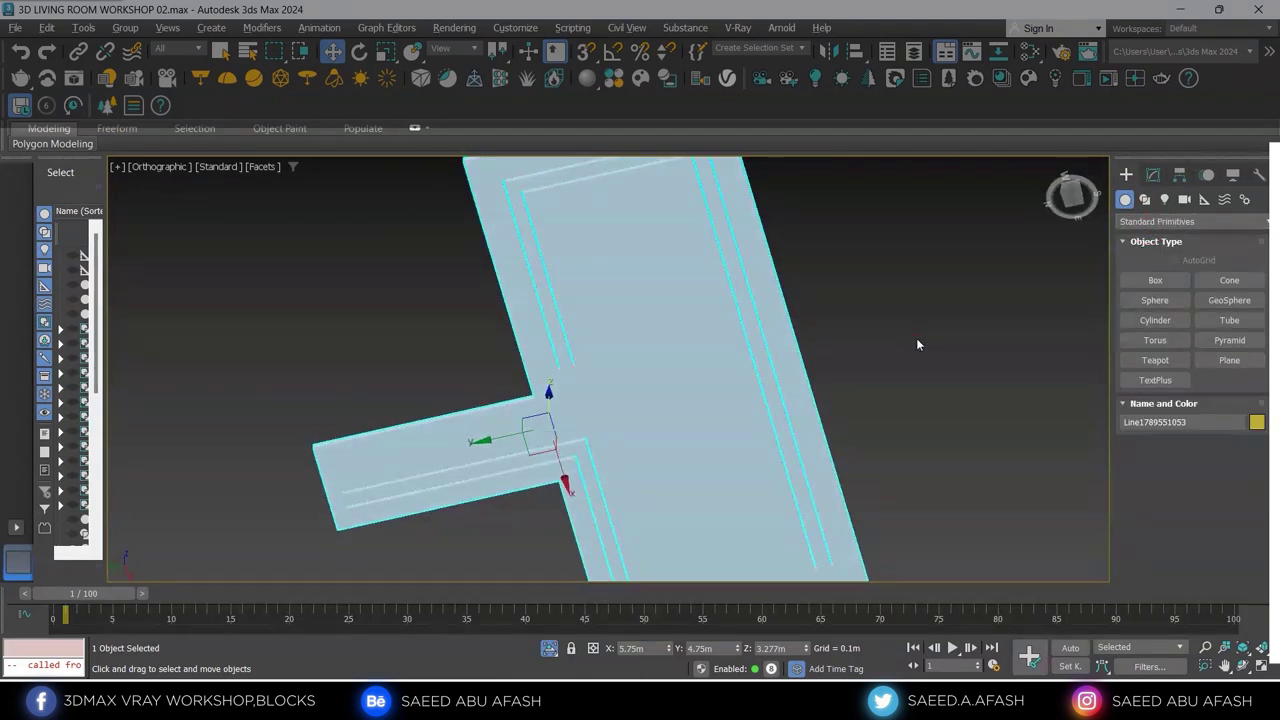
# Deselect the roof slab and zoom around the house model
pyautogui.click(916, 338)
pyautogui.scroll(2, 694, 334)
pyautogui.scroll(3, 643, 358)
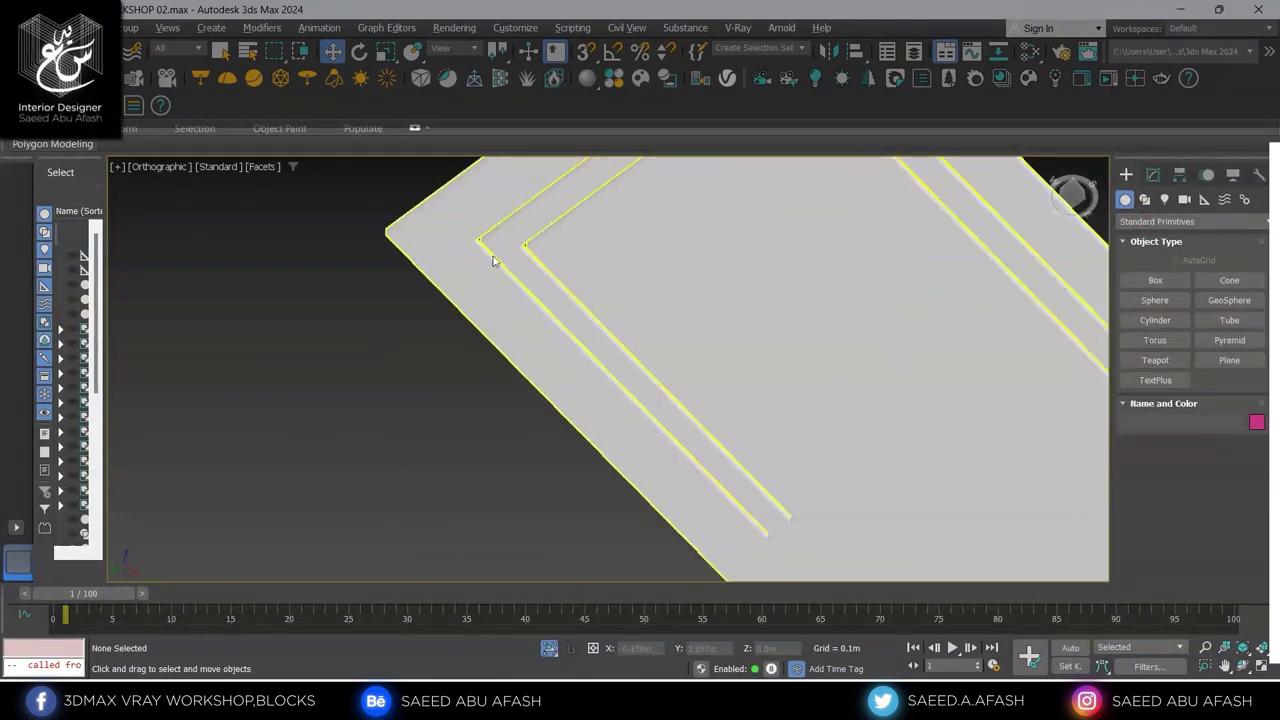
pyautogui.scroll(1, 491, 257)
pyautogui.scroll(2, 497, 264)
pyautogui.scroll(-2, 491, 249)
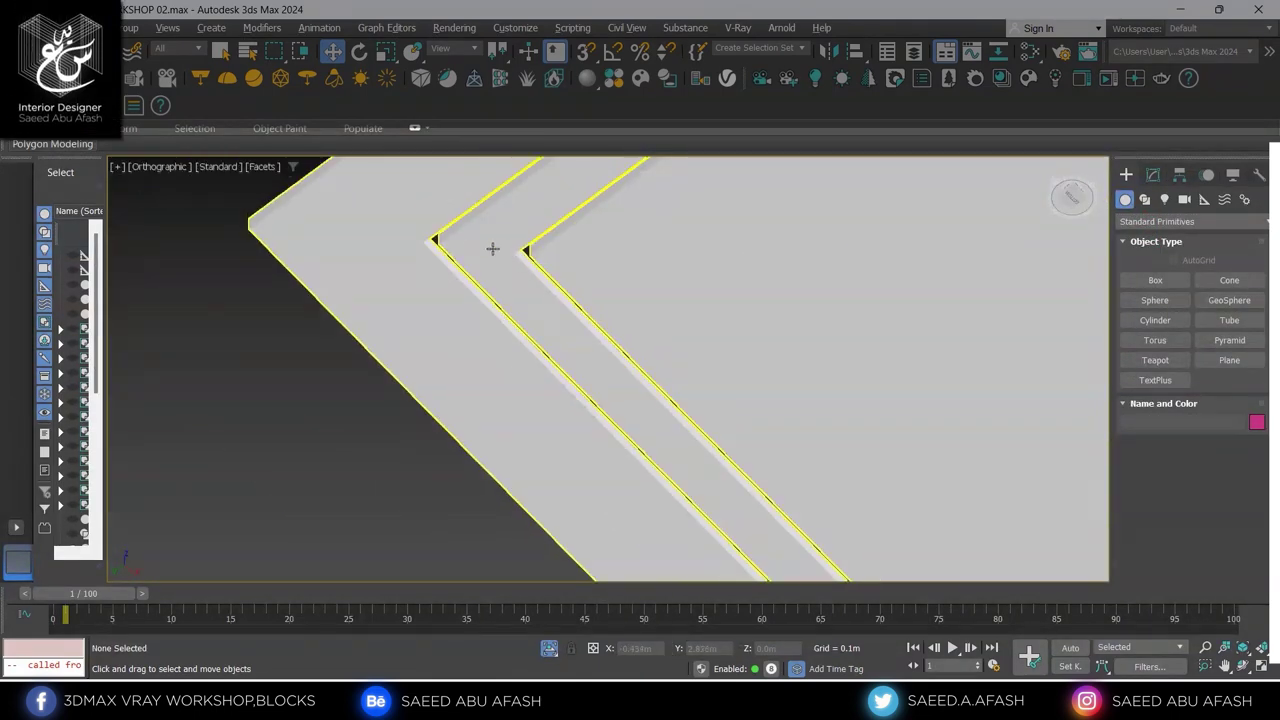
pyautogui.scroll(3, 440, 245)
pyautogui.scroll(-4, 464, 298)
pyautogui.scroll(-5, 464, 298)
pyautogui.scroll(6, 600, 340)
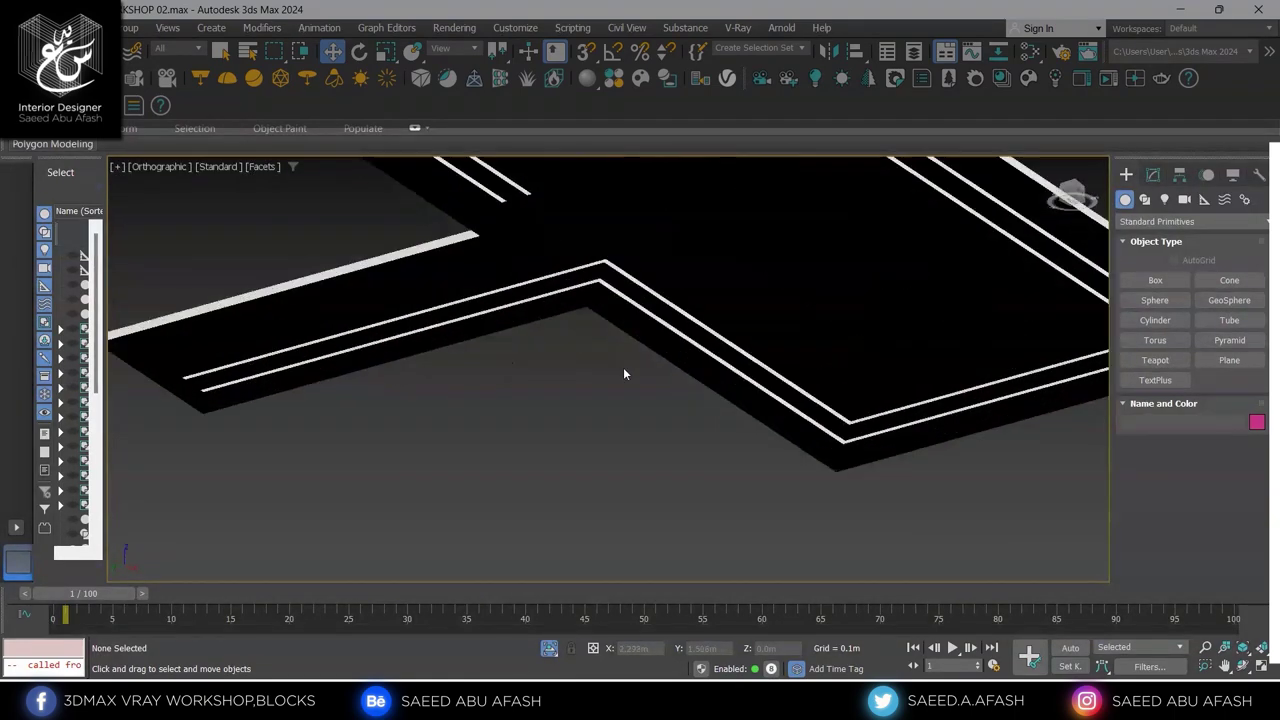
pyautogui.scroll(2, 623, 367)
pyautogui.rightClick(642, 364)
pyautogui.scroll(-1, 686, 363)
pyautogui.scroll(-4, 680, 300)
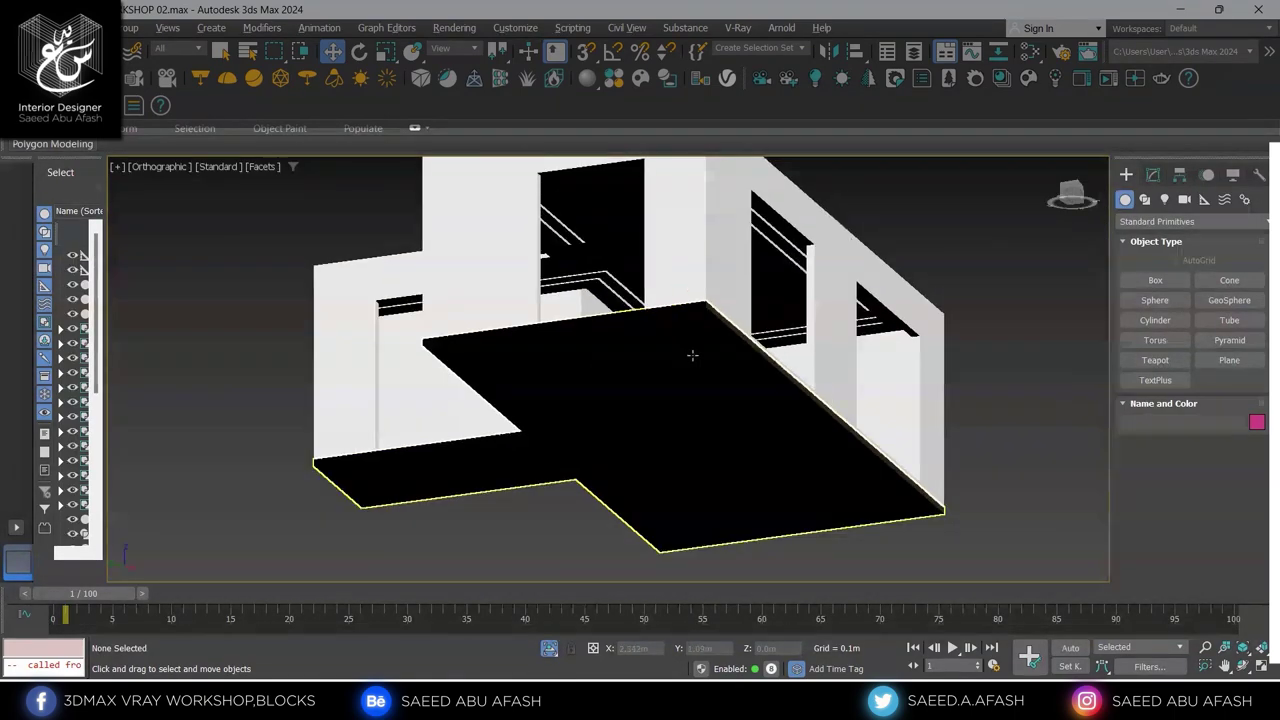
# Hide the dark floor slab with Hide Selection and view the room without it
pyautogui.moveTo(691, 354)
pyautogui.keyDown('alt'); pyautogui.mouseDown(button='middle')
pyautogui.moveTo(691, 337)
pyautogui.moveTo(669, 349)
pyautogui.moveTo(829, 309)
pyautogui.moveTo(829, 377)
pyautogui.mouseUp(button='middle'); pyautogui.keyUp('alt')
pyautogui.scroll(3, 608, 368)
pyautogui.scroll(-5, 608, 368)
pyautogui.keyDown('alt'); pyautogui.moveTo(608, 368); pyautogui.dragTo(557, 429, button='middle'); pyautogui.keyUp('alt')
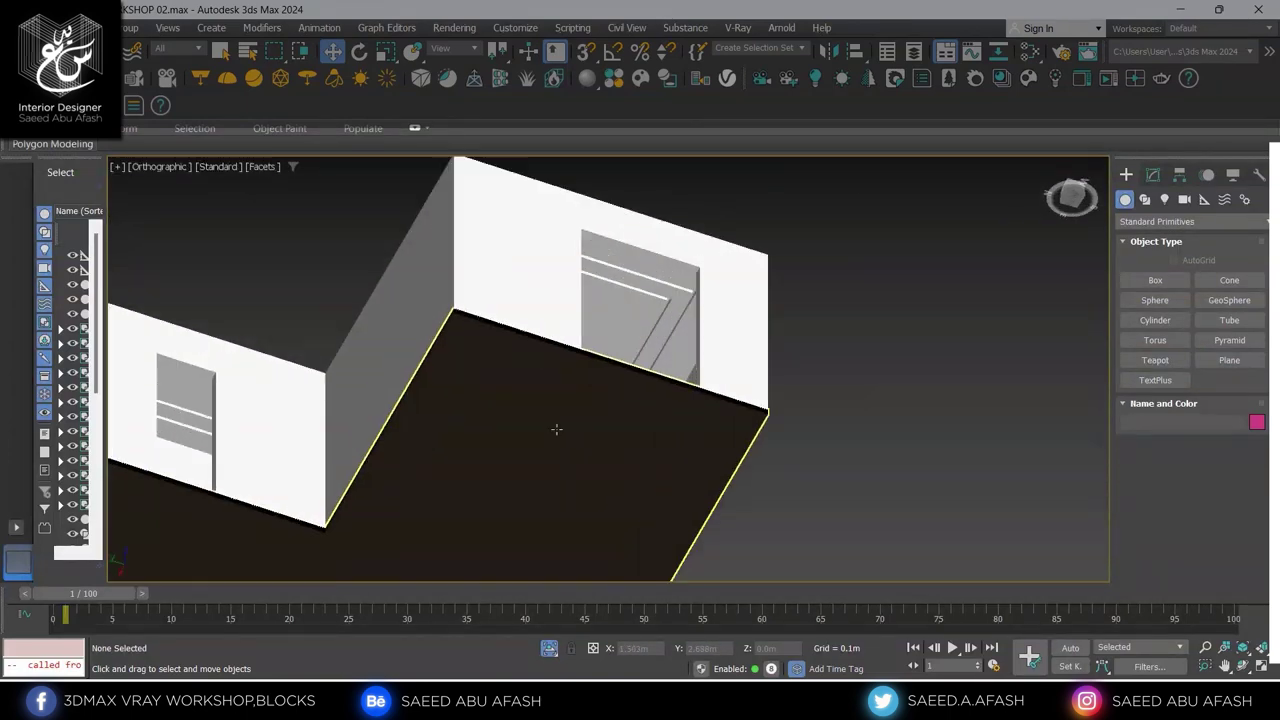
pyautogui.scroll(3, 780, 343)
pyautogui.click(780, 343)
pyautogui.rightClick(786, 348)
pyautogui.click(807, 284)
pyautogui.moveTo(807, 284)
pyautogui.keyDown('alt'); pyautogui.mouseDown(button='middle')
pyautogui.moveTo(789, 346)
pyautogui.moveTo(906, 349)
pyautogui.moveTo(846, 306)
pyautogui.moveTo(1029, 266)
pyautogui.moveTo(873, 236)
pyautogui.moveTo(916, 273)
pyautogui.moveTo(883, 266)
pyautogui.moveTo(809, 211)
pyautogui.moveTo(814, 243)
pyautogui.moveTo(674, 206)
pyautogui.moveTo(672, 181)
pyautogui.moveTo(629, 200)
pyautogui.moveTo(694, 203)
pyautogui.moveTo(737, 260)
pyautogui.moveTo(894, 401)
pyautogui.moveTo(960, 333)
pyautogui.mouseUp(button='middle'); pyautogui.keyUp('alt')
pyautogui.scroll(-3, 903, 277)
pyautogui.scroll(2, 916, 273)
# Inspect the T-shaped walls object, then clear the selection and orbit to a side view
pyautogui.click(916, 273)
pyautogui.scroll(2, 916, 273)
pyautogui.scroll(3, 851, 214)
pyautogui.scroll(-5, 672, 181)
pyautogui.scroll(2, 629, 200)
pyautogui.scroll(-1, 694, 203)
pyautogui.scroll(3, 780, 300)
pyautogui.scroll(-2, 780, 300)
pyautogui.scroll(-3, 894, 401)
pyautogui.click(960, 333)
pyautogui.keyDown('alt'); pyautogui.moveTo(846, 373); pyautogui.dragTo(871, 274, button='middle'); pyautogui.keyUp('alt')
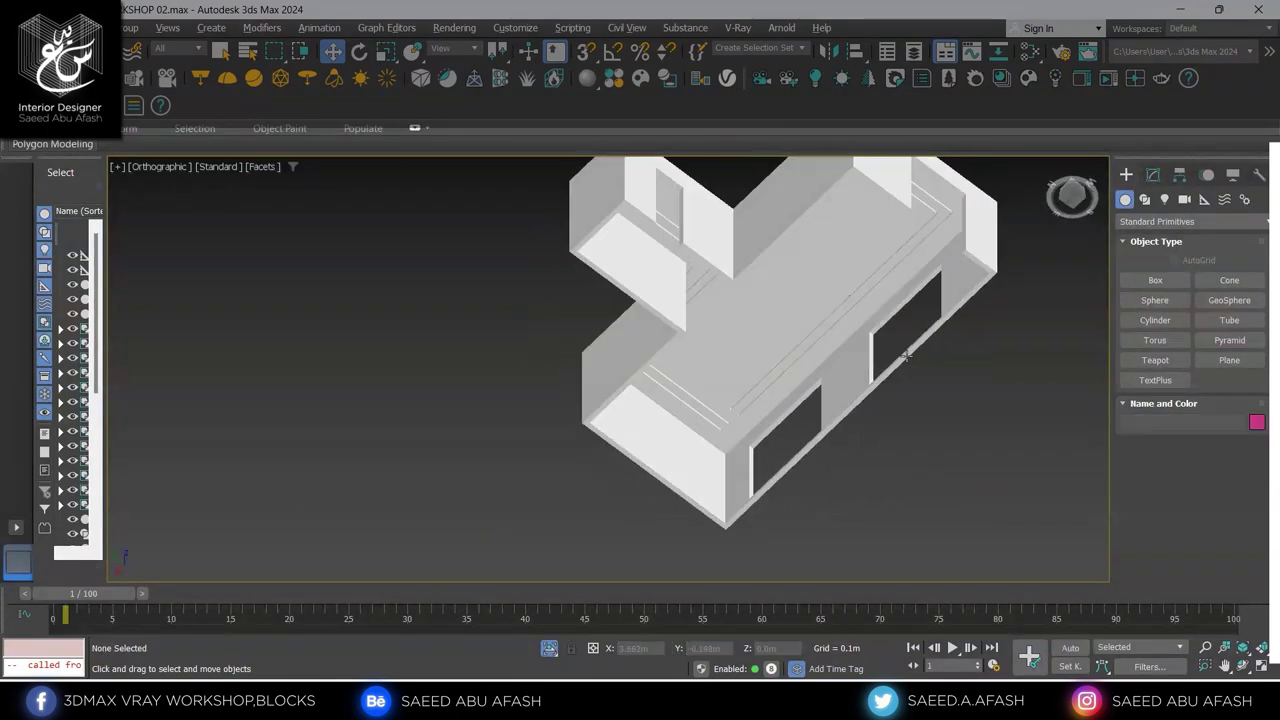
pyautogui.scroll(3, 871, 274)
pyautogui.scroll(-2, 777, 343)
pyautogui.moveTo(777, 343)
pyautogui.mouseDown(button='middle')
pyautogui.moveTo(734, 380)
pyautogui.moveTo(714, 480)
pyautogui.moveTo(657, 508)
pyautogui.mouseUp(button='middle')
pyautogui.scroll(-3, 657, 508)
# In Top view, hide the wall shape, then restore all hidden objects with Unhide All
pyautogui.press('t')
pyautogui.scroll(-3, 646, 433)
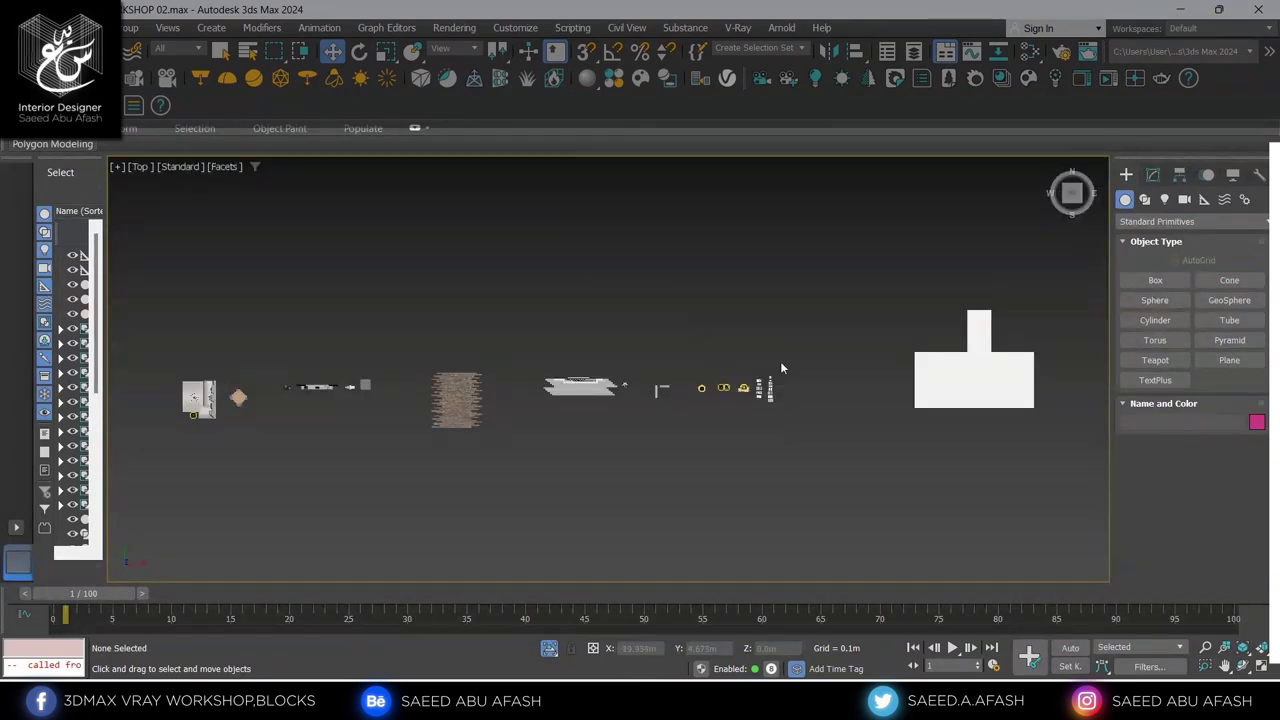
pyautogui.scroll(2, 1034, 409)
pyautogui.scroll(2, 517, 351)
pyautogui.click(613, 346)
pyautogui.rightClick(600, 340)
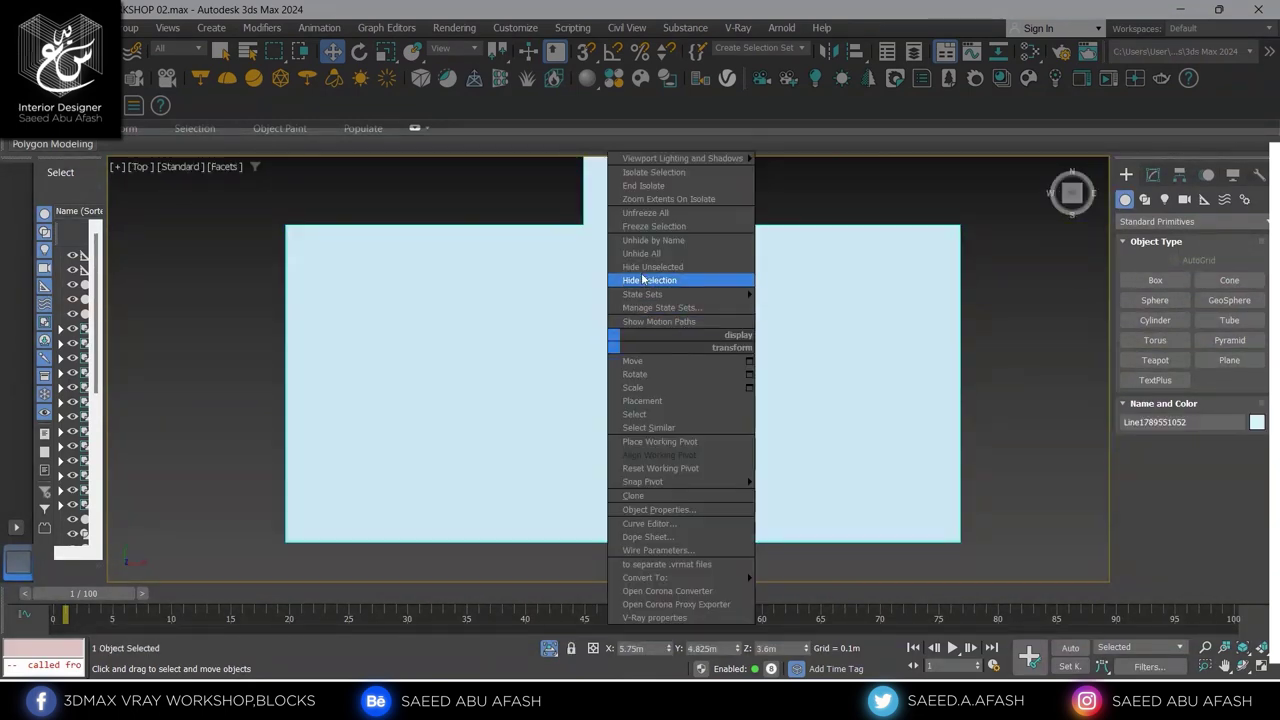
pyautogui.click(660, 280)
pyautogui.rightClick(690, 341)
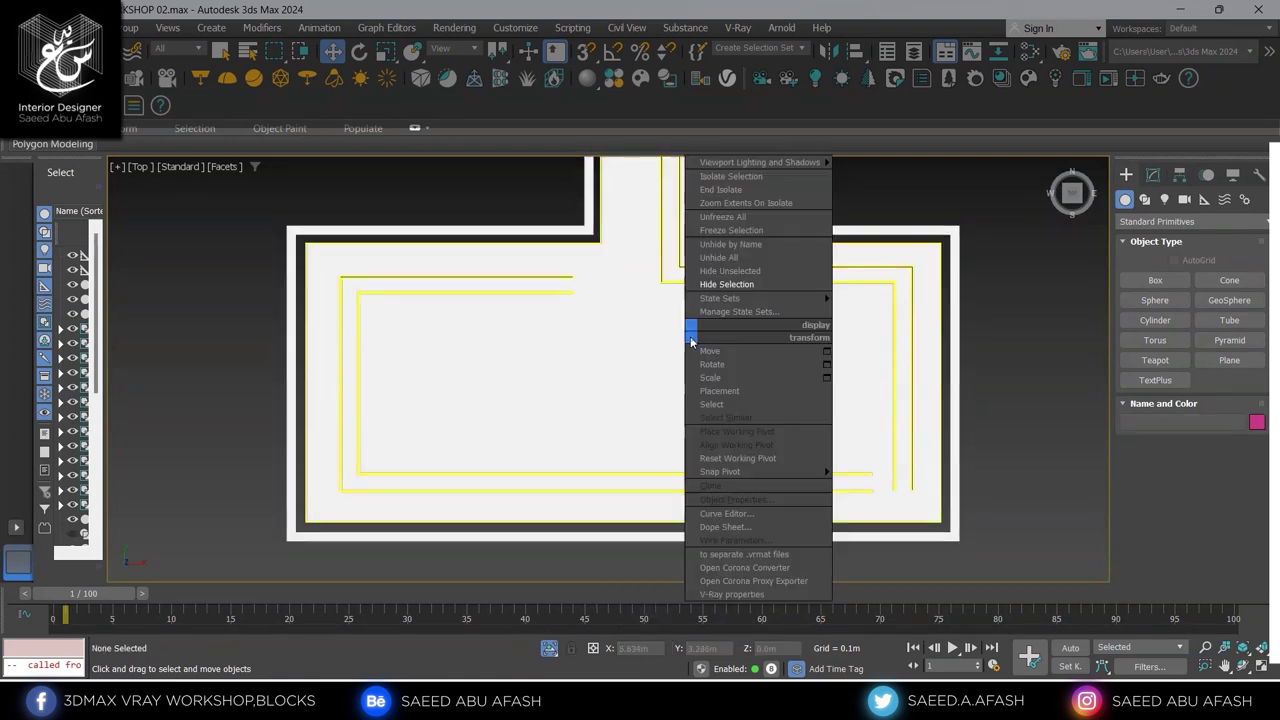
pyautogui.click(746, 258)
# Hide the wall shape and the floor-covering outline to reveal the wood floor
pyautogui.click(750, 318)
pyautogui.rightClick(750, 318)
pyautogui.click(772, 255)
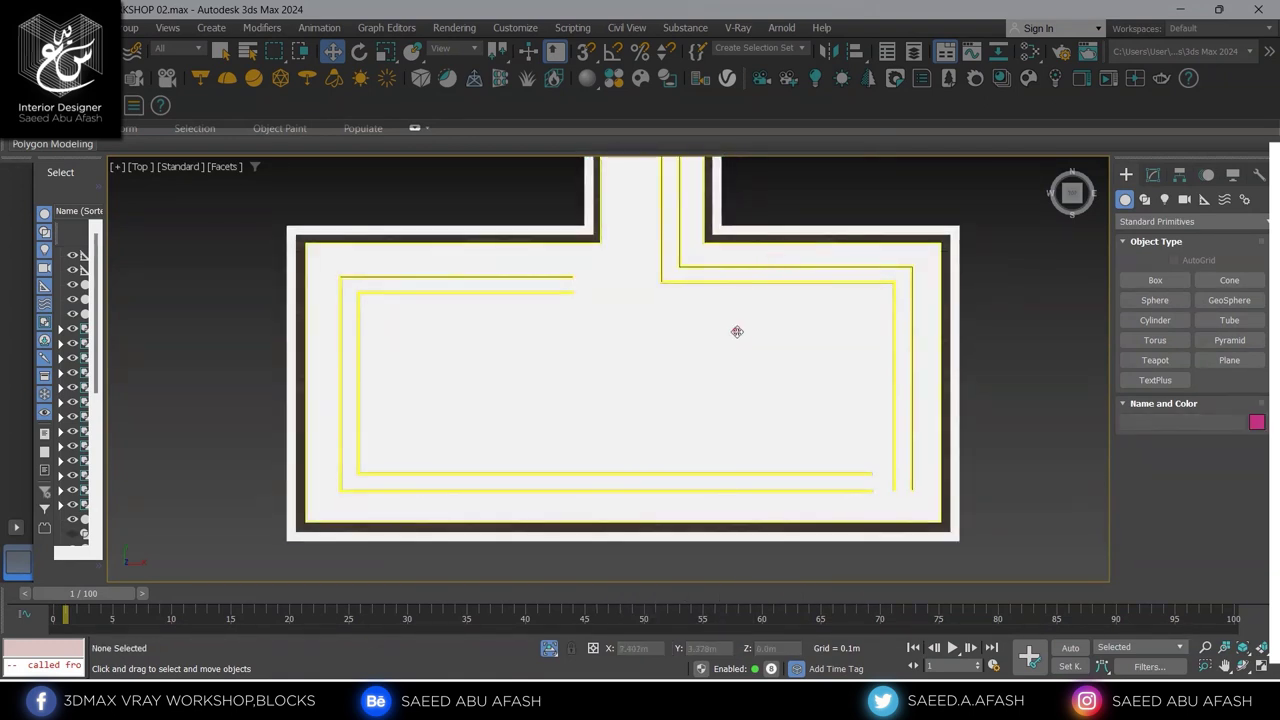
pyautogui.click(737, 331)
pyautogui.rightClick(737, 318)
pyautogui.click(771, 255)
# Orbit the room to a low side view and pan over to the scattered furniture
pyautogui.scroll(-3, 708, 358)
pyautogui.keyDown('alt'); pyautogui.moveTo(708, 358); pyautogui.dragTo(740, 300, button='middle'); pyautogui.keyUp('alt')
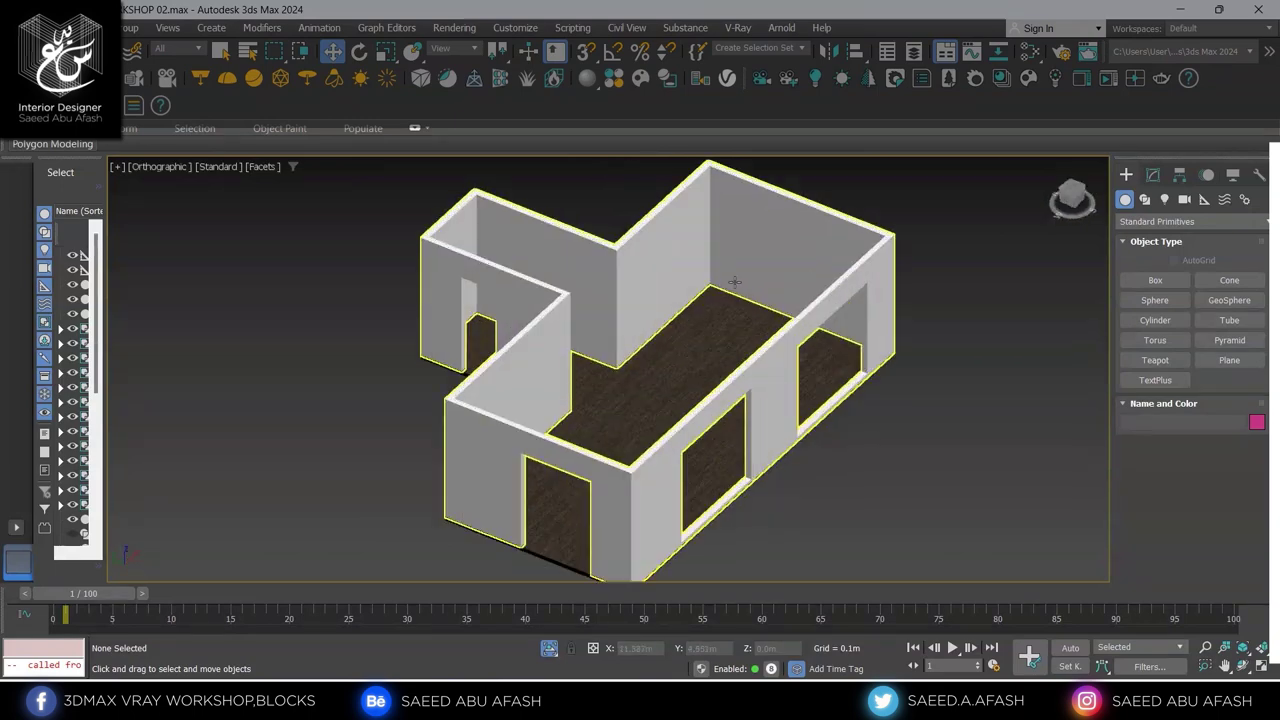
pyautogui.scroll(3, 800, 266)
pyautogui.keyDown('alt'); pyautogui.moveTo(800, 266); pyautogui.dragTo(700, 323, button='middle'); pyautogui.keyUp('alt')
pyautogui.scroll(-2, 668, 392)
pyautogui.moveTo(668, 392)
pyautogui.keyDown('alt'); pyautogui.mouseDown(button='middle')
pyautogui.moveTo(609, 371)
pyautogui.moveTo(694, 400)
pyautogui.moveTo(746, 393)
pyautogui.moveTo(560, 400)
pyautogui.moveTo(600, 360)
pyautogui.moveTo(584, 330)
pyautogui.mouseUp(button='middle'); pyautogui.keyUp('alt')
pyautogui.scroll(-3, 746, 393)
pyautogui.scroll(2, 600, 360)
pyautogui.scroll(-2, 584, 330)
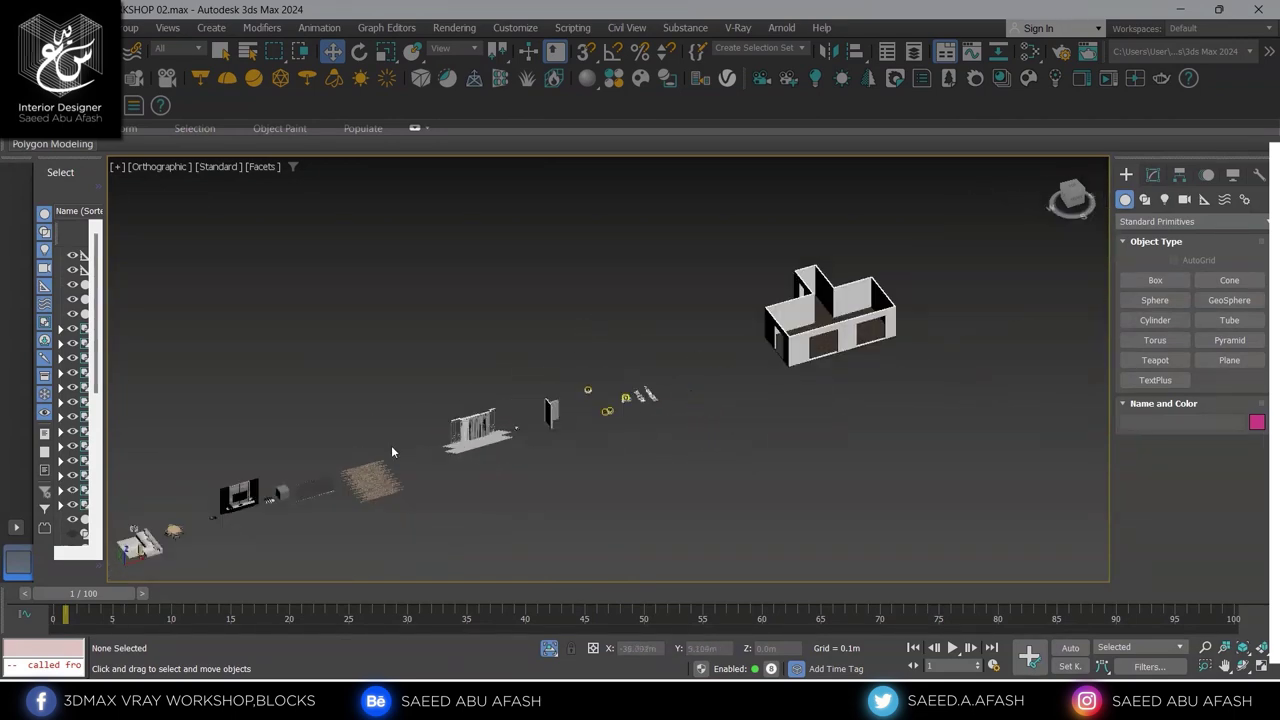
pyautogui.moveTo(391, 445); pyautogui.dragTo(512, 408, button='middle')
pyautogui.scroll(2, 512, 408)
pyautogui.scroll(-1, 379, 468)
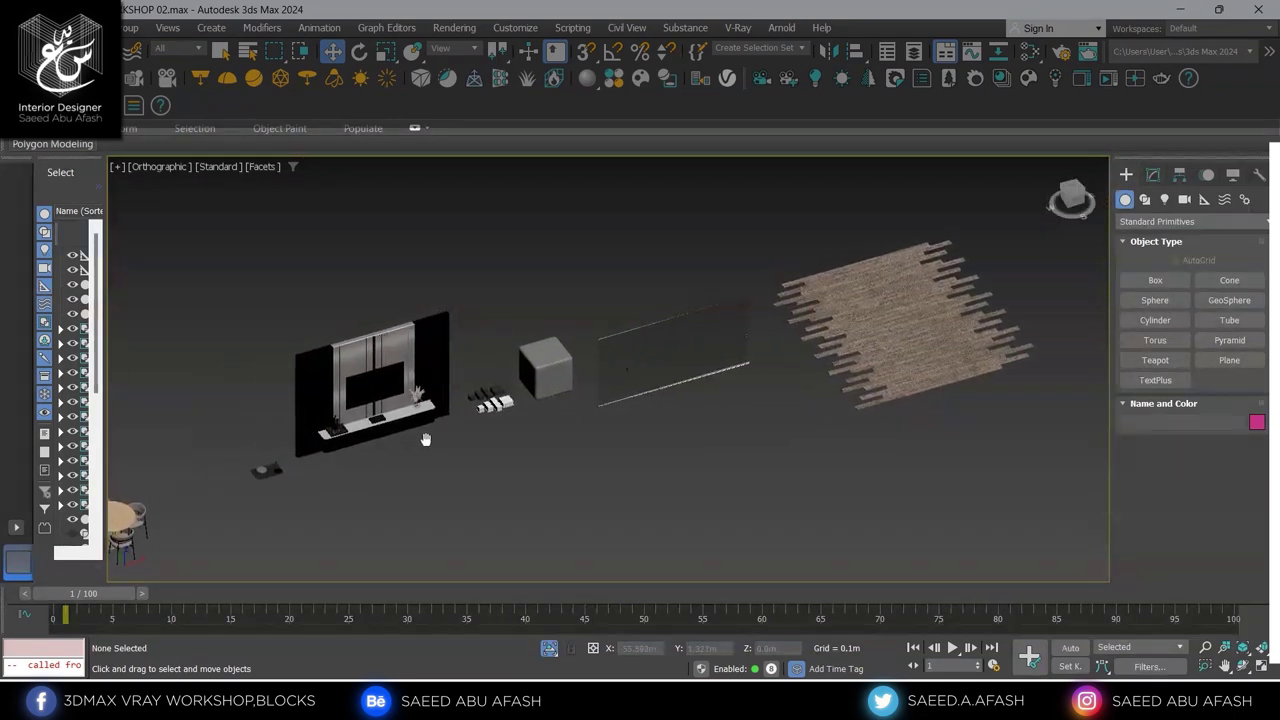
pyautogui.scroll(2, 603, 366)
# Select the Group1147 panel and view it from the Top view
pyautogui.click(603, 366)
pyautogui.scroll(5, 608, 380)
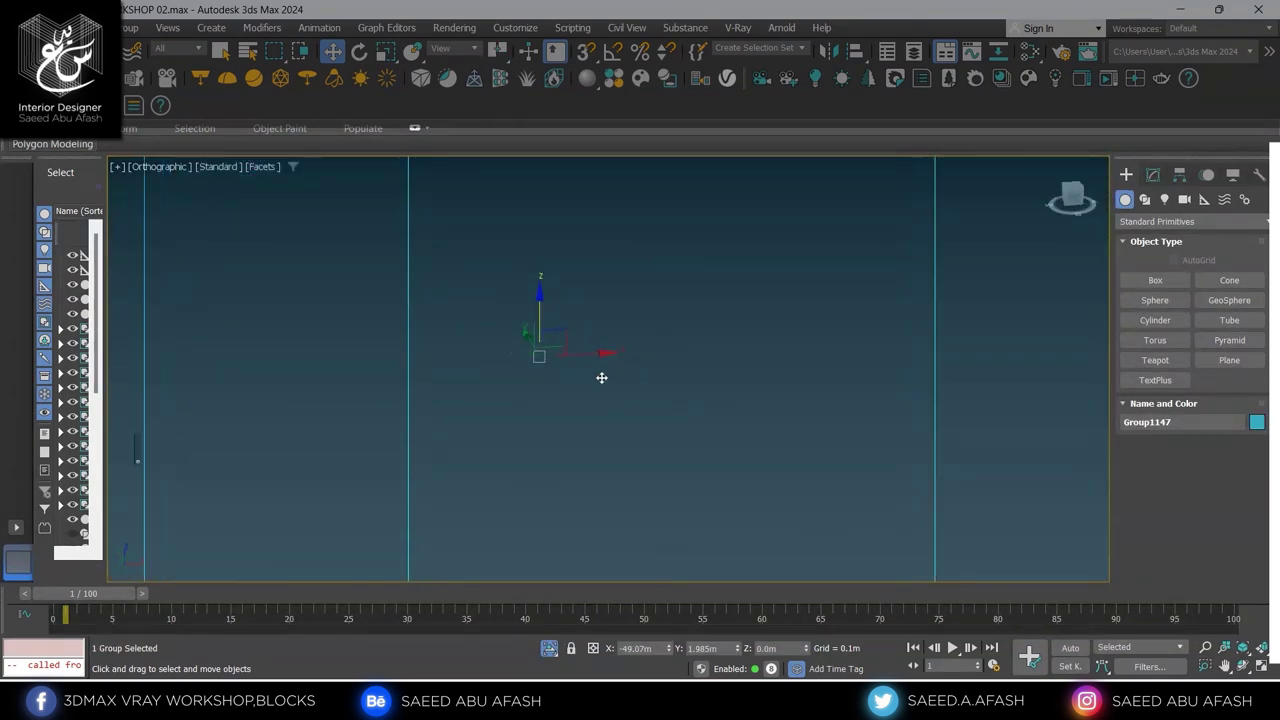
pyautogui.scroll(-4, 600, 395)
pyautogui.scroll(1, 590, 385)
pyautogui.scroll(1, 584, 369)
pyautogui.scroll(-1, 584, 369)
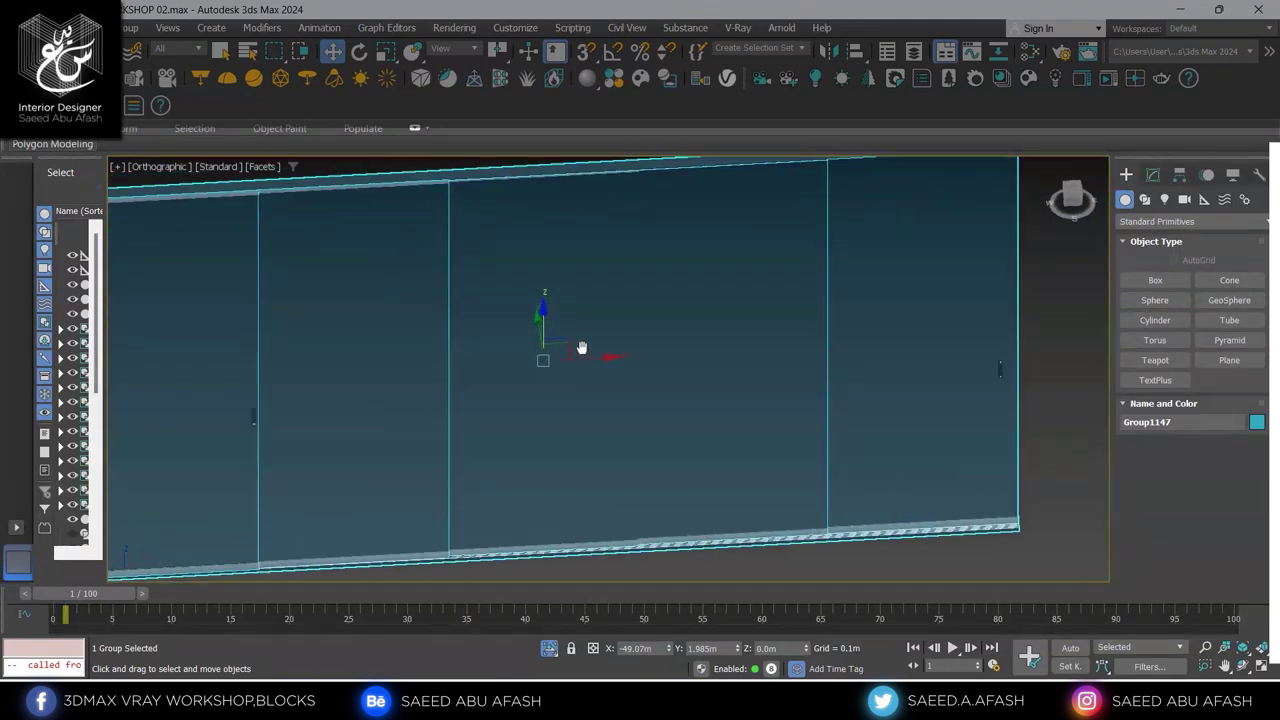
pyautogui.scroll(-1, 584, 360)
pyautogui.scroll(-3, 583, 357)
pyautogui.scroll(-1, 600, 357)
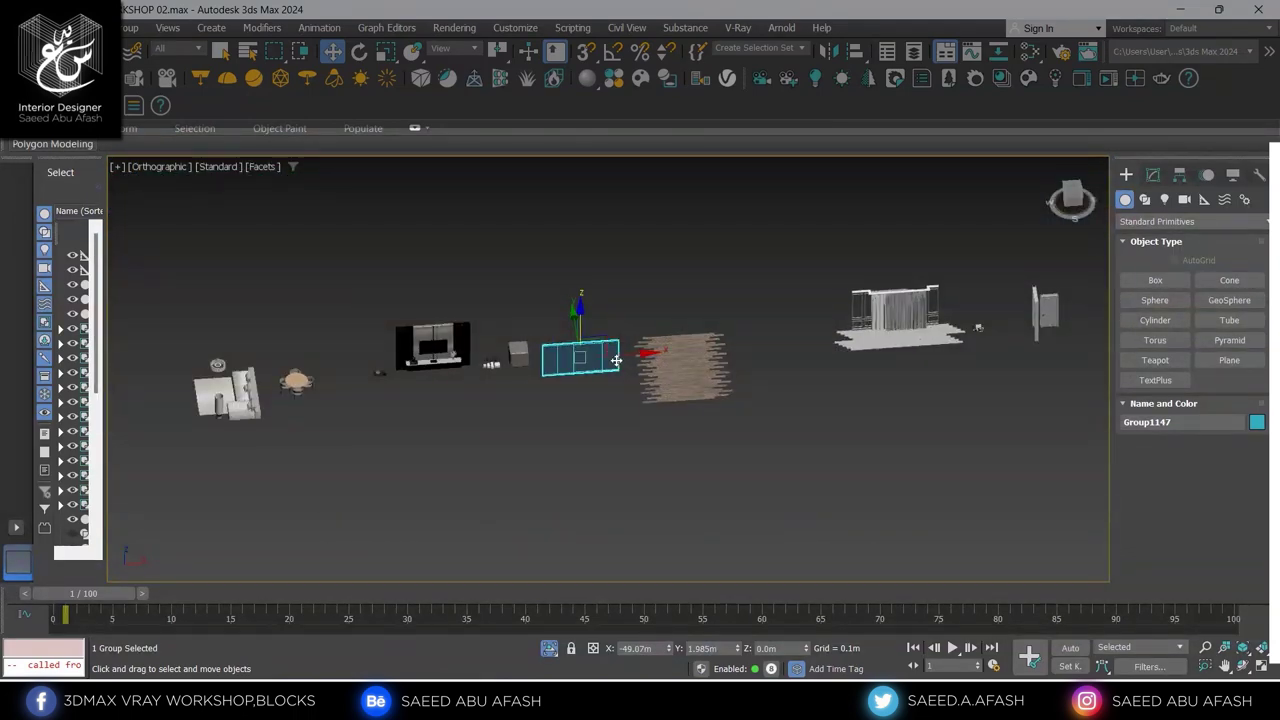
pyautogui.press('t')
pyautogui.scroll(-3, 560, 366)
pyautogui.scroll(-1, 470, 322)
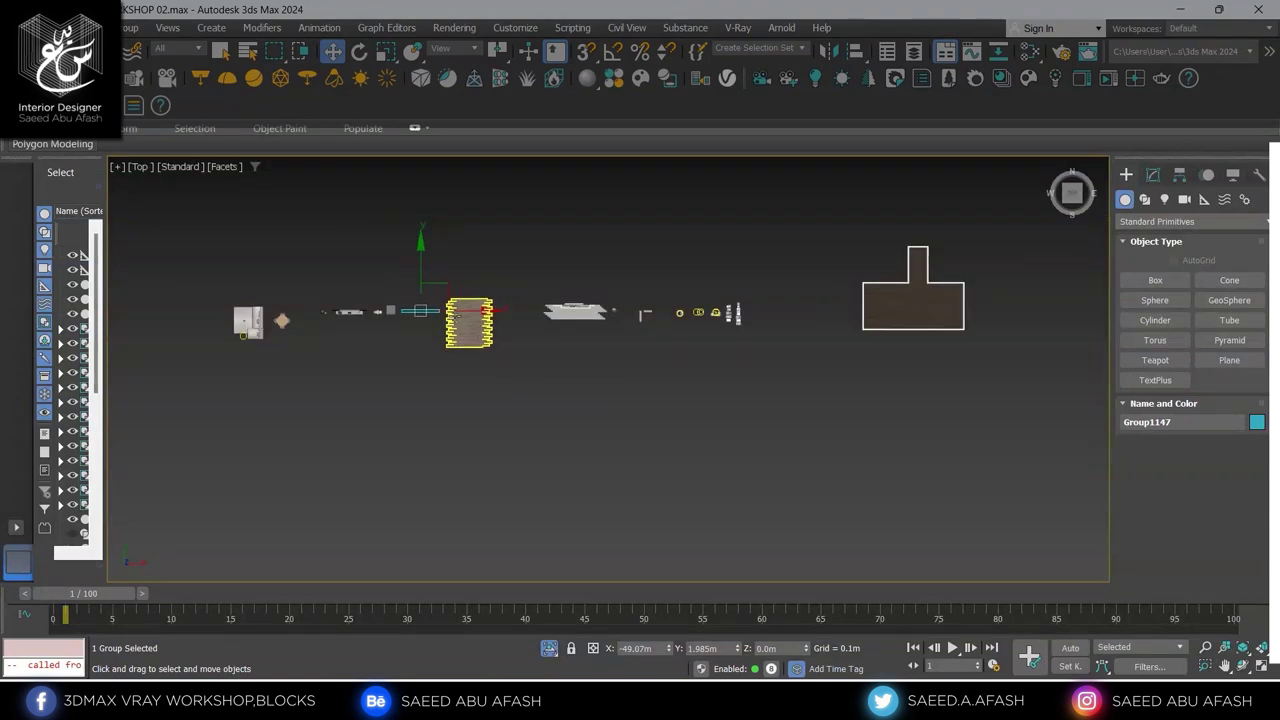
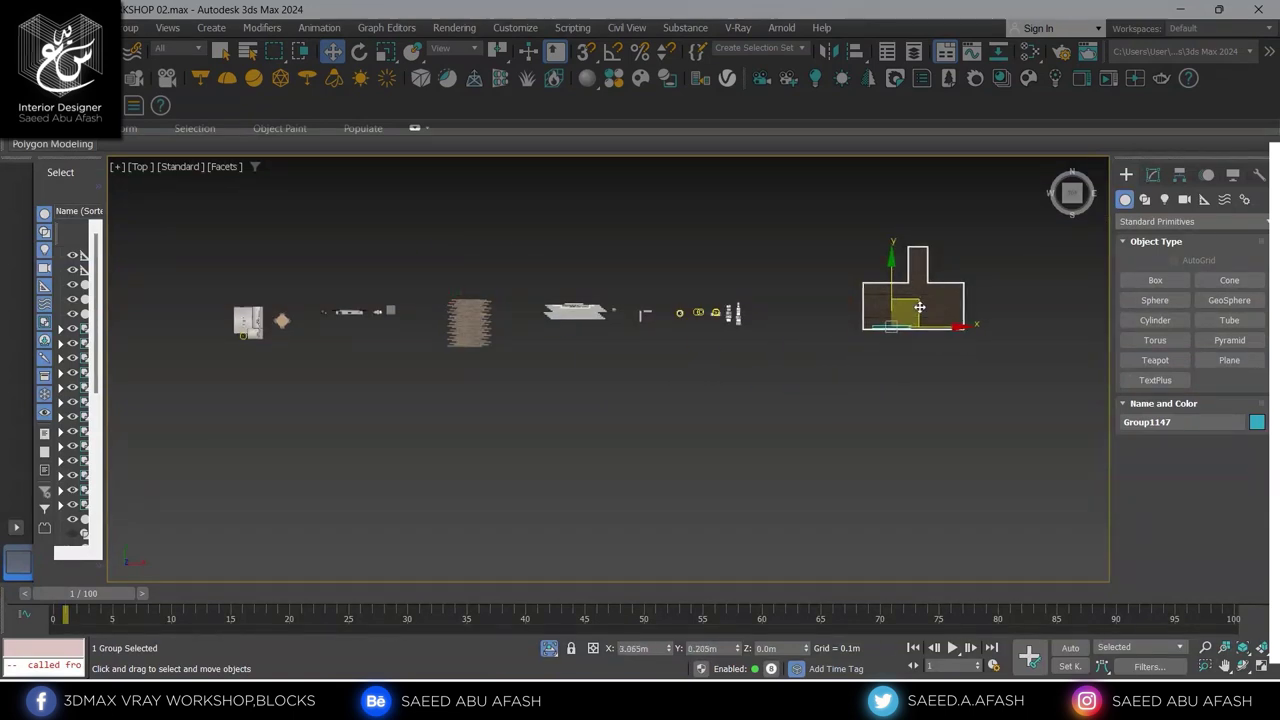
# Lift Group1147 to Z 1.325m into the wall opening and isolate it with Alt+Q
pyautogui.scroll(3, 900, 320)
pyautogui.scroll(2, 780, 370)
pyautogui.scroll(1, 690, 385)
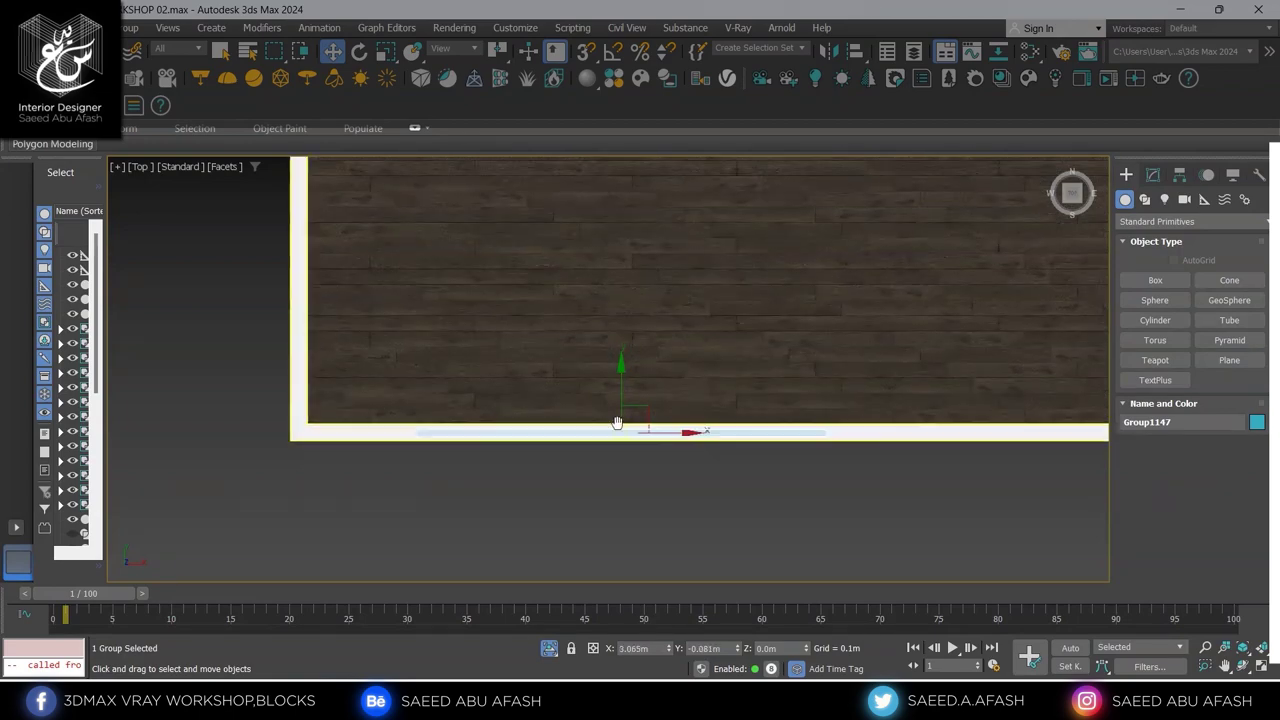
pyautogui.keyDown('alt'); pyautogui.moveTo(622, 393); pyautogui.dragTo(655, 357, button='middle'); pyautogui.keyUp('alt')
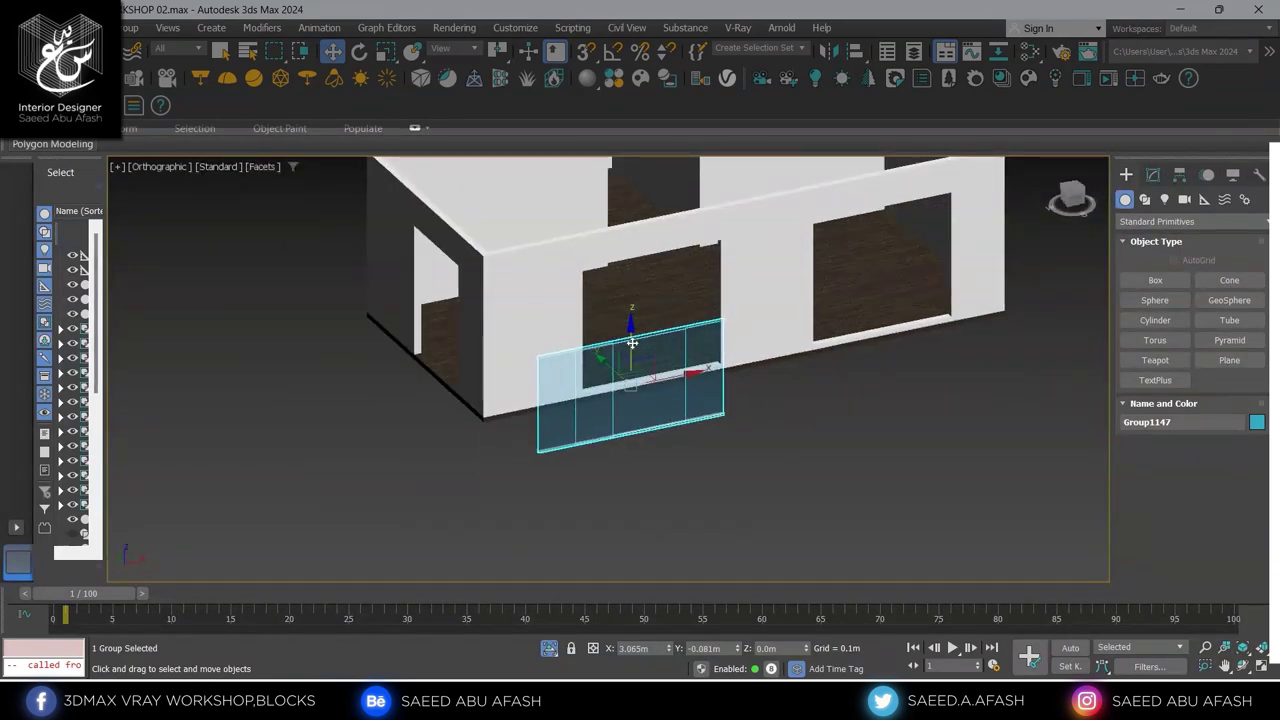
pyautogui.click(1153, 175)
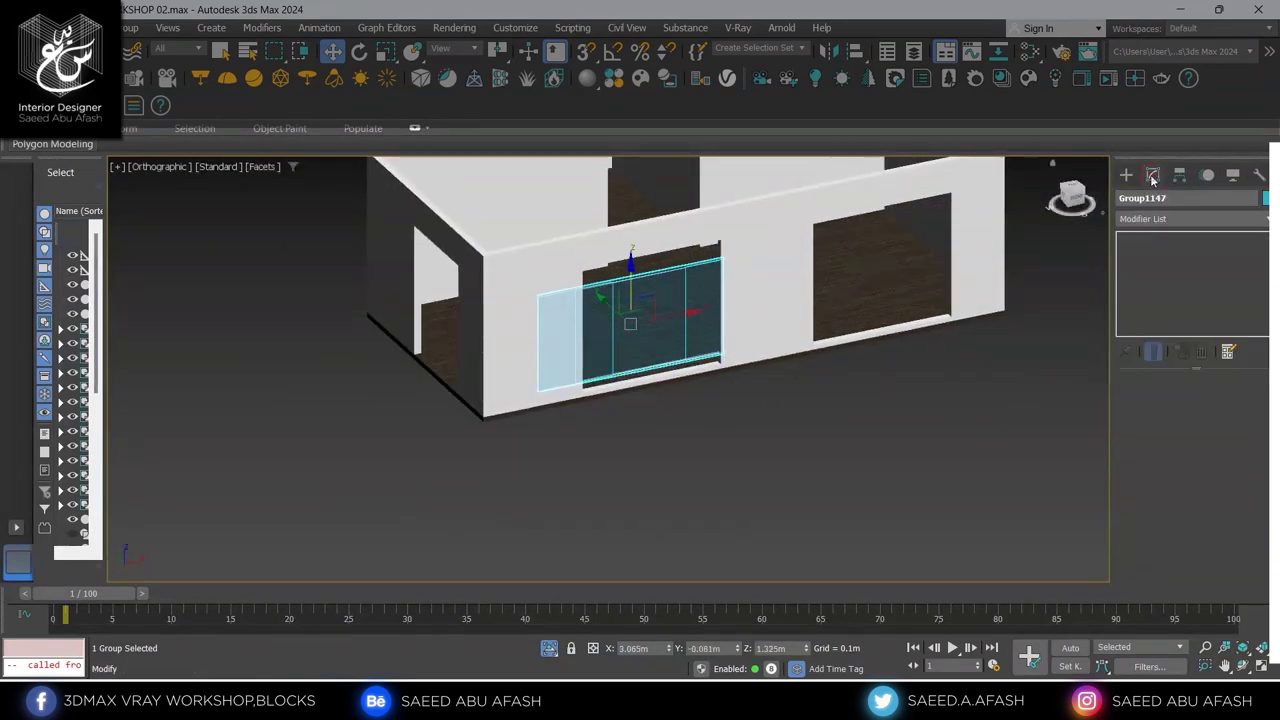
pyautogui.click(1127, 175)
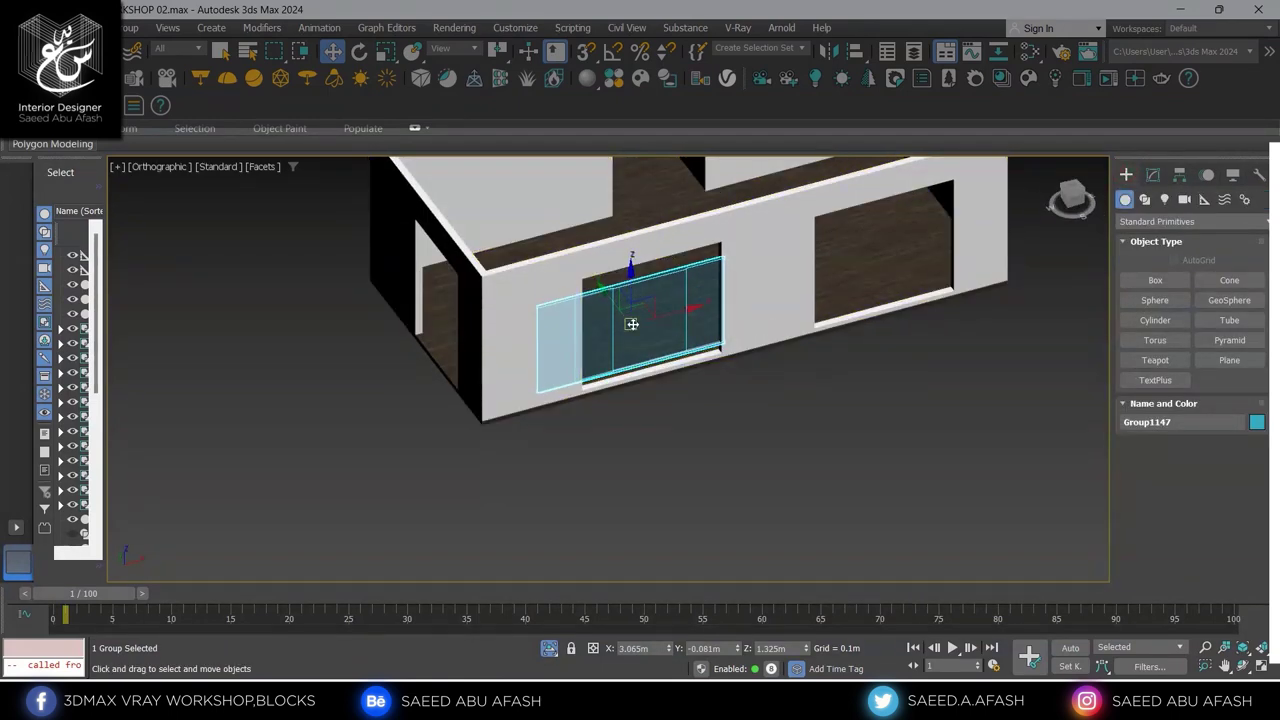
pyautogui.hotkey('alt', 'q')
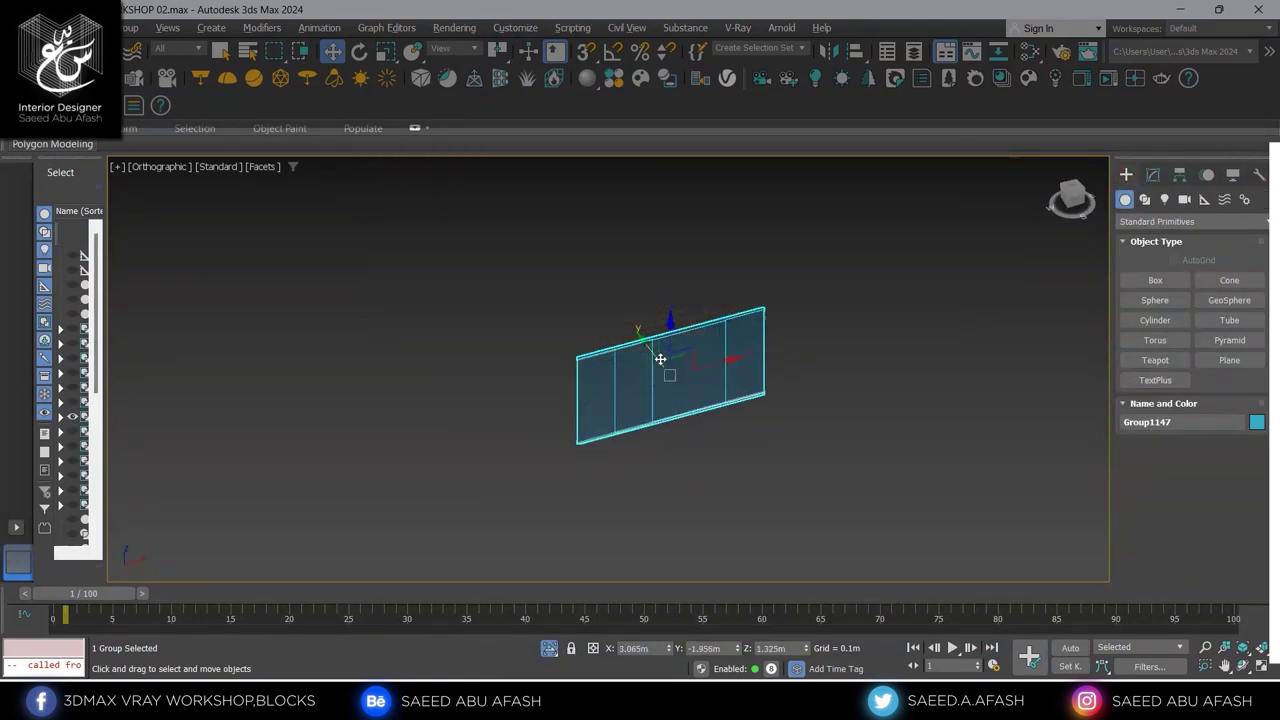
pyautogui.click(130, 27)
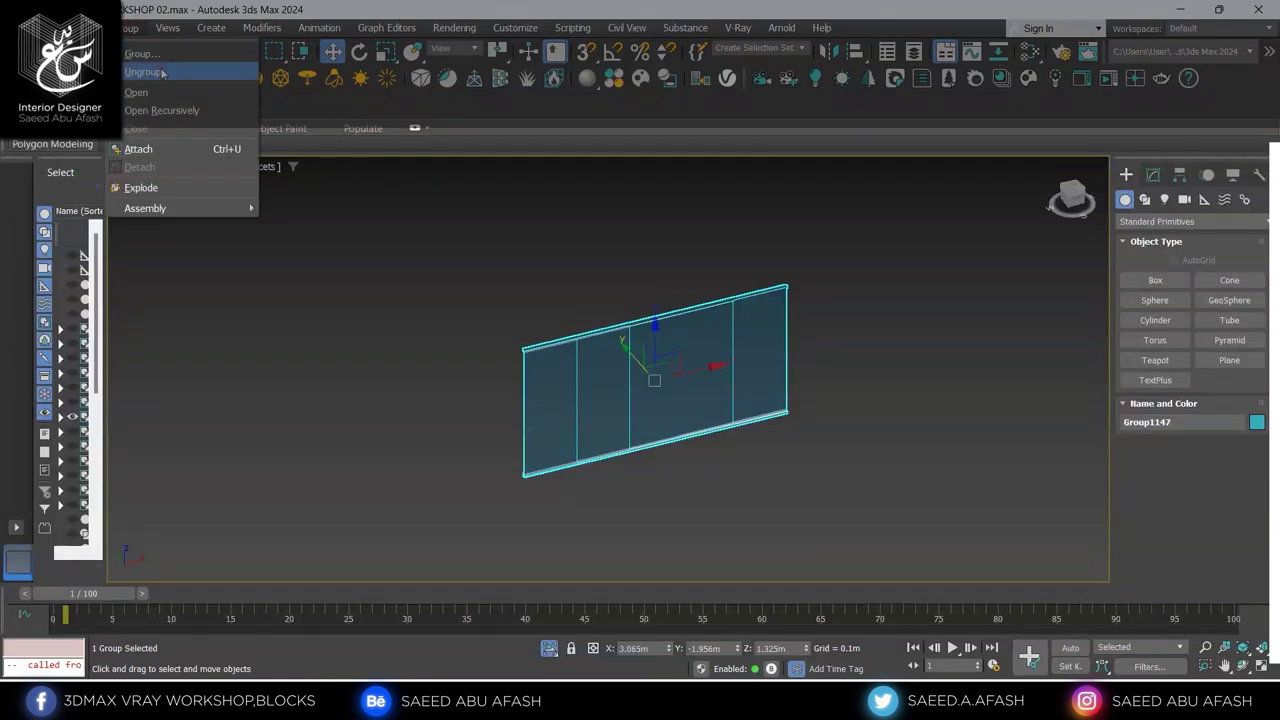
# Ungroup the window panels and convert Object007 to an Editable Poly
pyautogui.click(165, 74)
pyautogui.click(1153, 175)
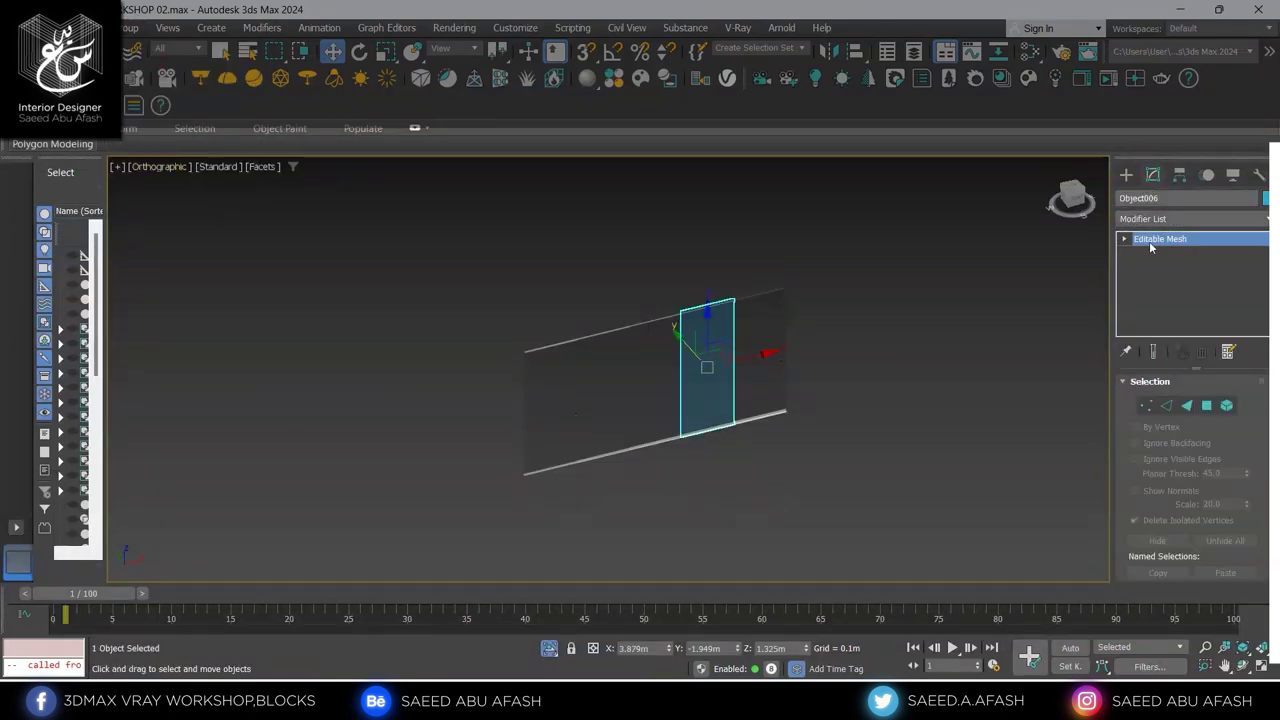
pyautogui.scroll(3, 736, 379)
pyautogui.click(800, 385)
pyautogui.rightClick(873, 391)
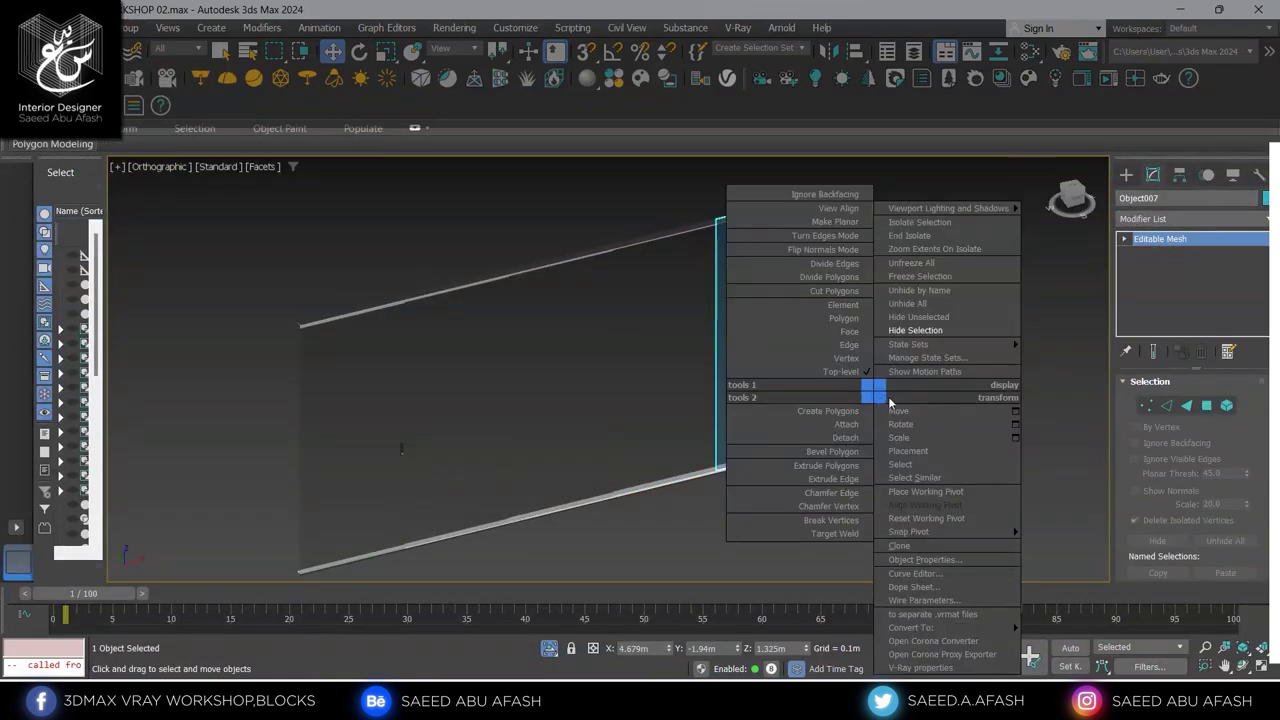
pyautogui.click(1049, 640)
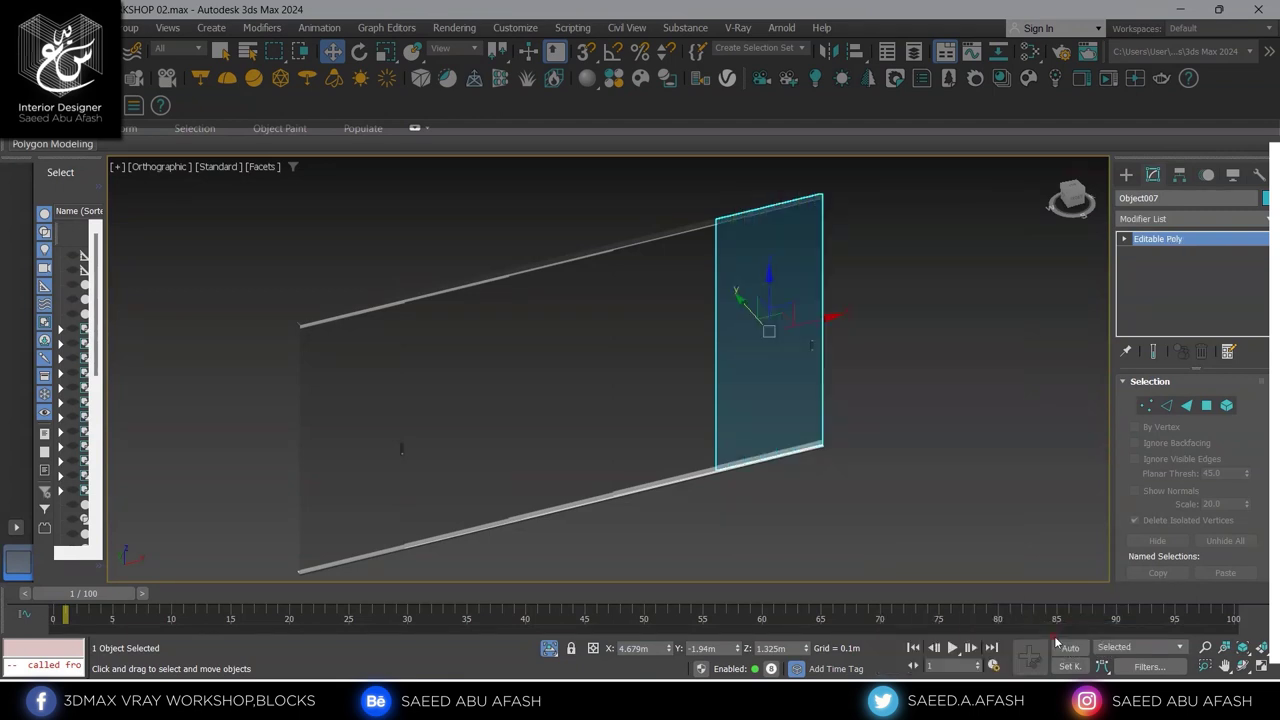
# Attach the four remaining window panels into Object007
pyautogui.keyDown('alt'); pyautogui.moveTo(868, 411); pyautogui.dragTo(879, 412, button='middle'); pyautogui.keyUp('alt')
pyautogui.moveTo(1153, 528); pyautogui.dragTo(1137, 338)
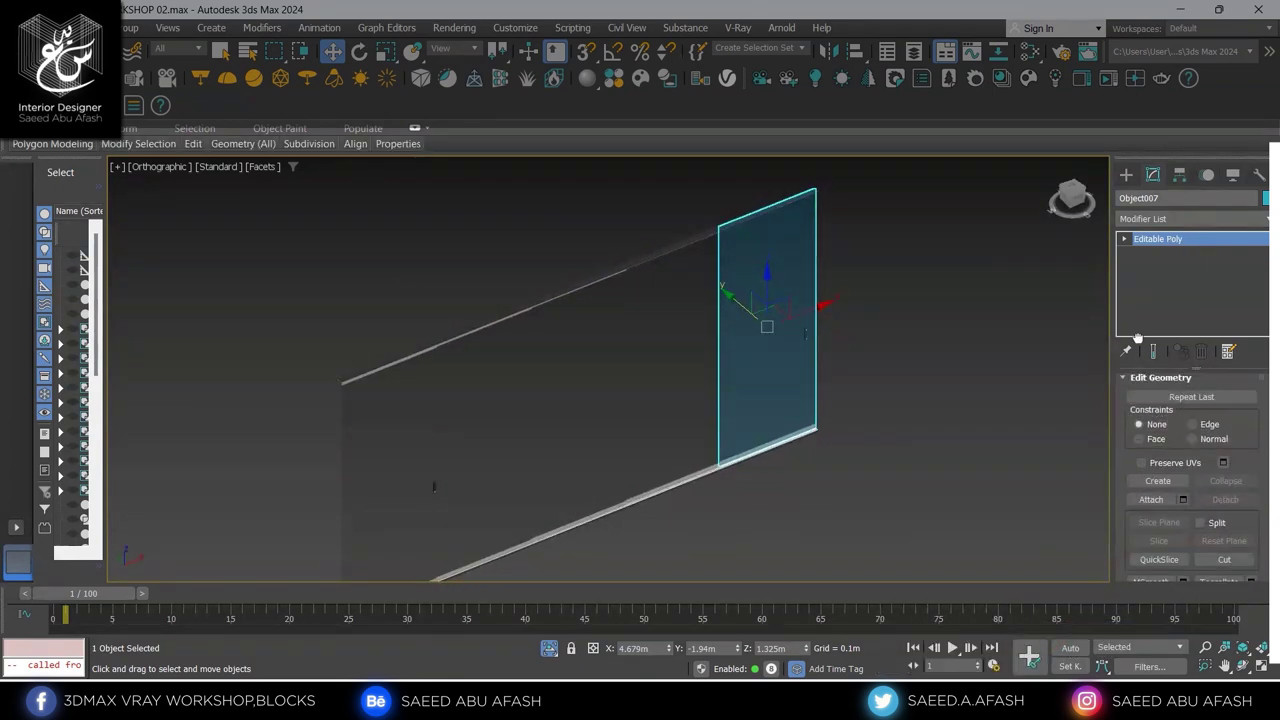
pyautogui.click(666, 391)
pyautogui.click(594, 405)
pyautogui.click(478, 436)
pyautogui.click(415, 441)
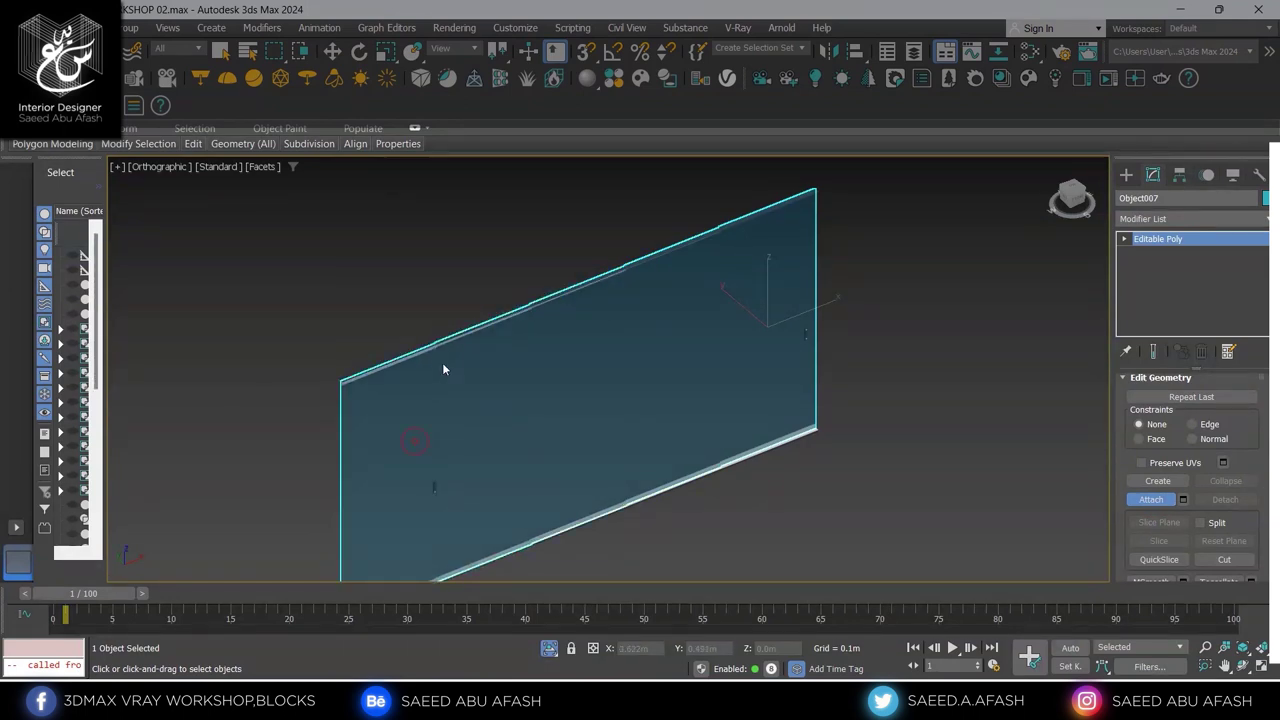
pyautogui.click(1133, 176)
pyautogui.click(1151, 177)
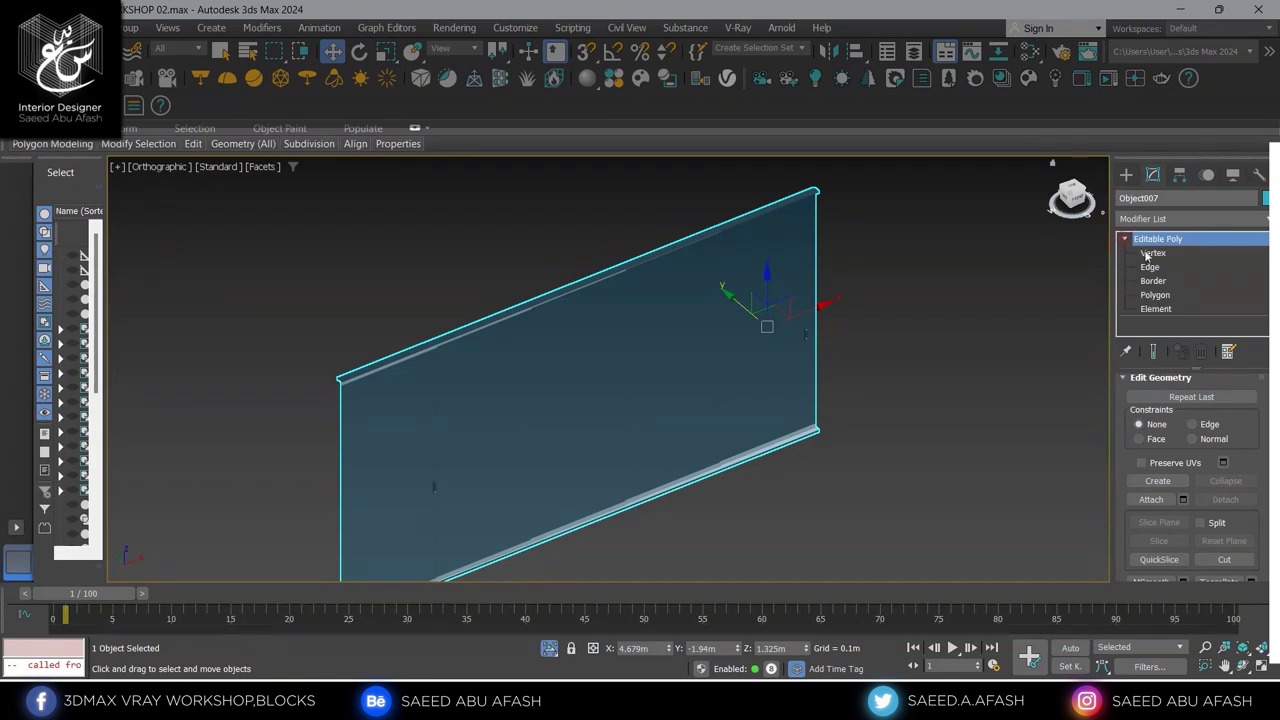
# Unhide all the walls and move the merged window back into the wall opening
pyautogui.click(1150, 253)
pyautogui.keyDown('alt'); pyautogui.moveTo(810, 253); pyautogui.dragTo(845, 286, button='middle'); pyautogui.keyUp('alt')
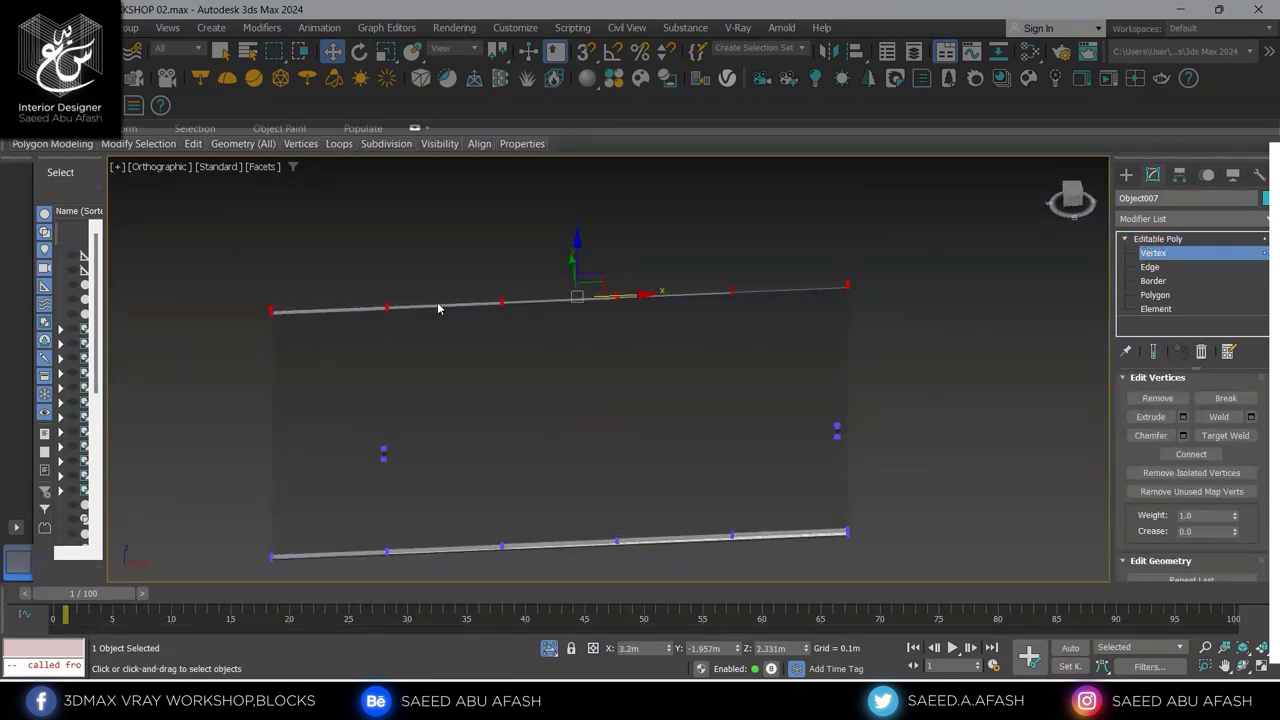
pyautogui.keyDown('alt'); pyautogui.moveTo(590, 267); pyautogui.dragTo(600, 244, button='middle'); pyautogui.keyUp('alt')
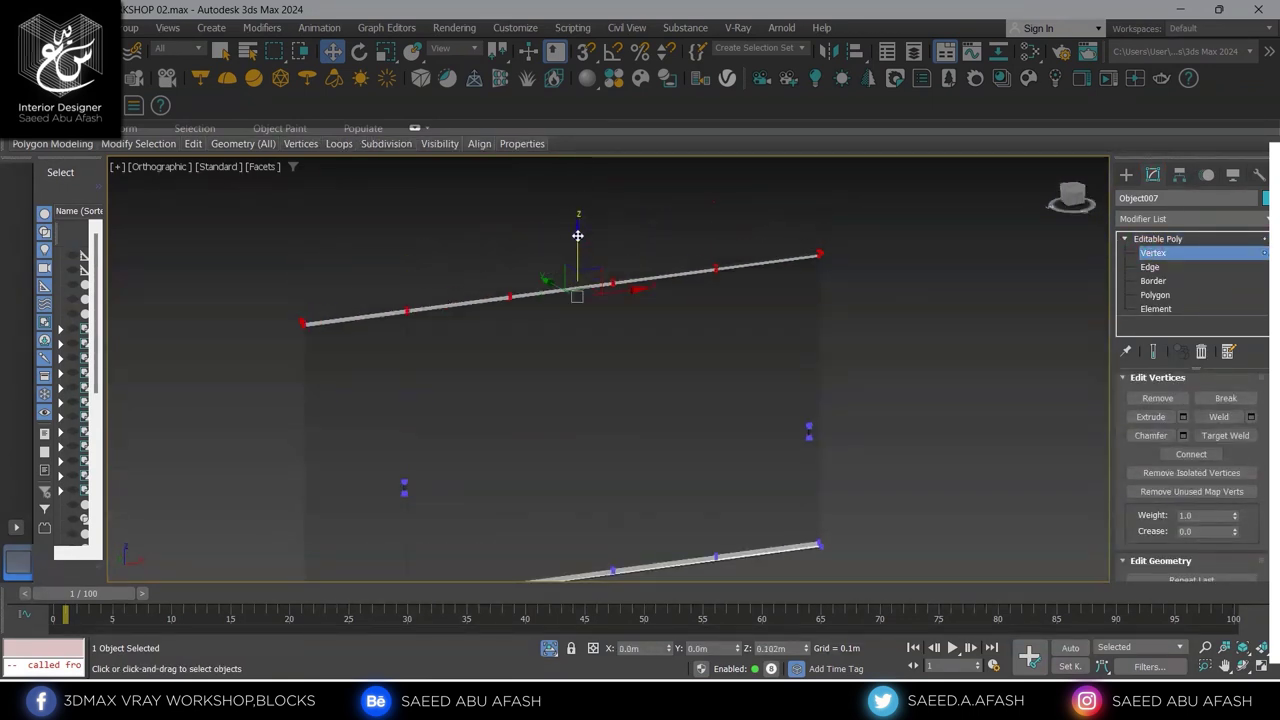
pyautogui.rightClick(667, 323)
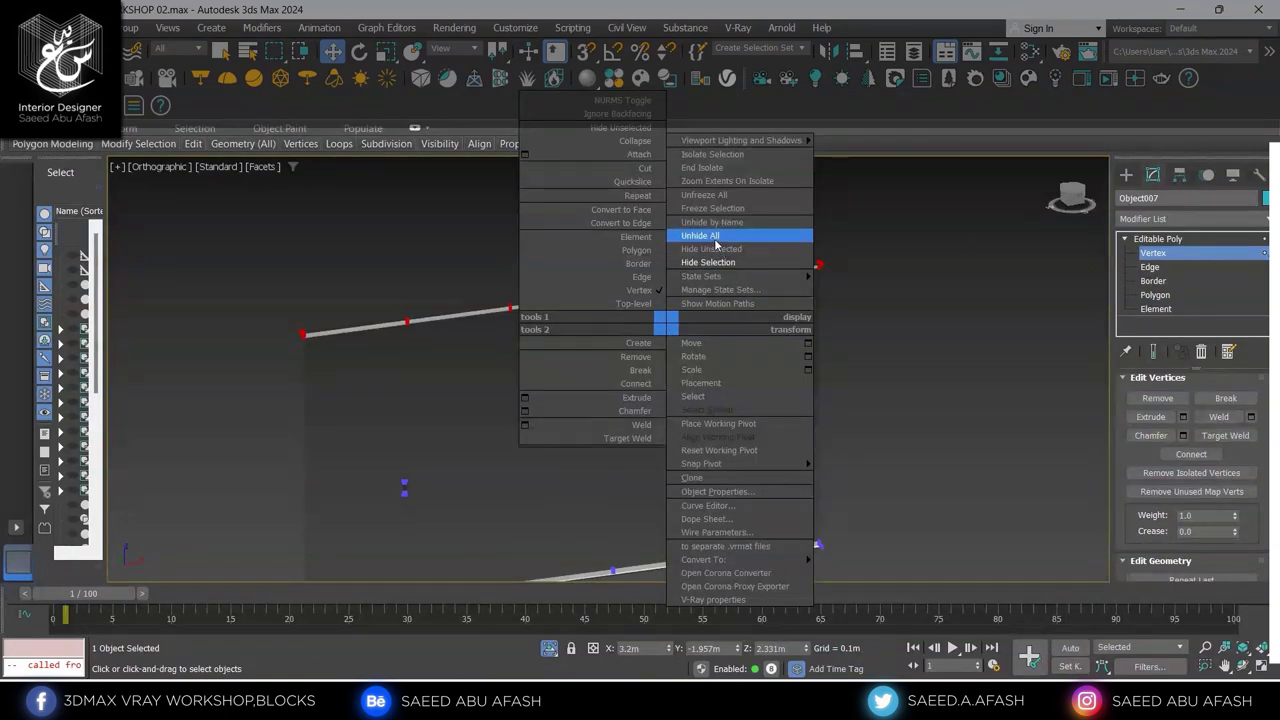
pyautogui.click(714, 238)
pyautogui.click(1125, 175)
pyautogui.scroll(4, 620, 490)
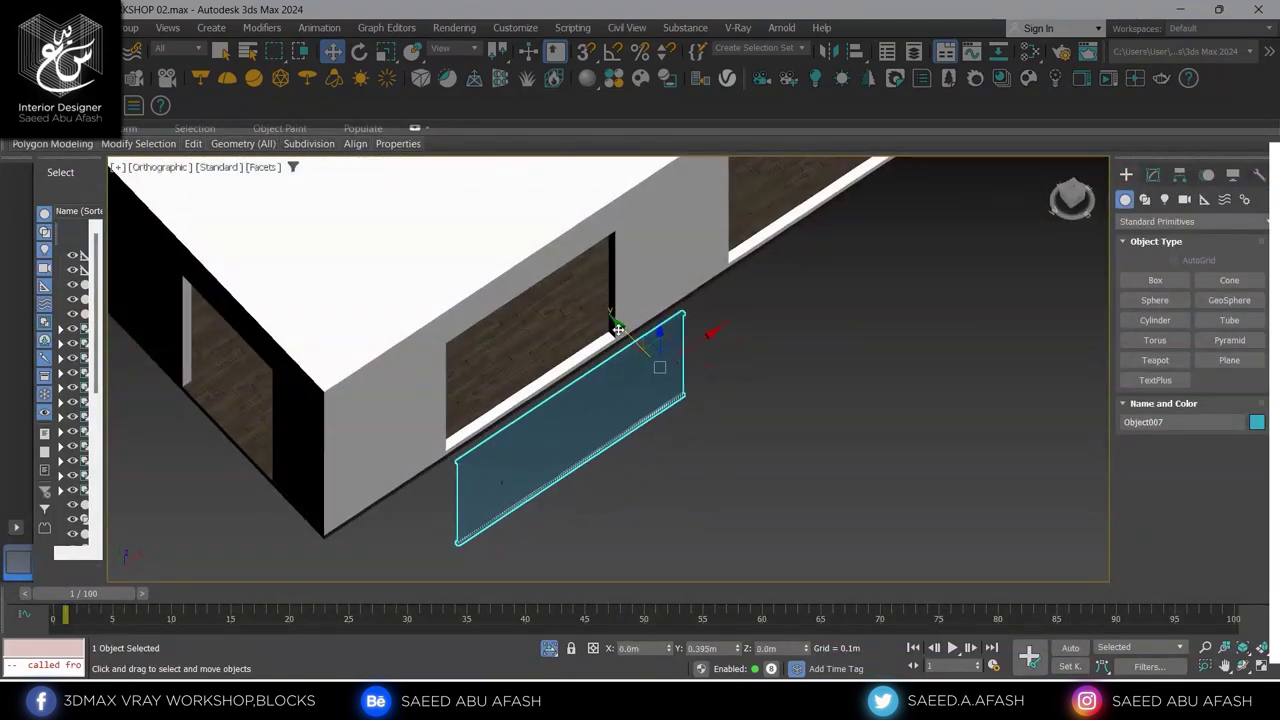
pyautogui.moveTo(619, 329); pyautogui.dragTo(576, 278)
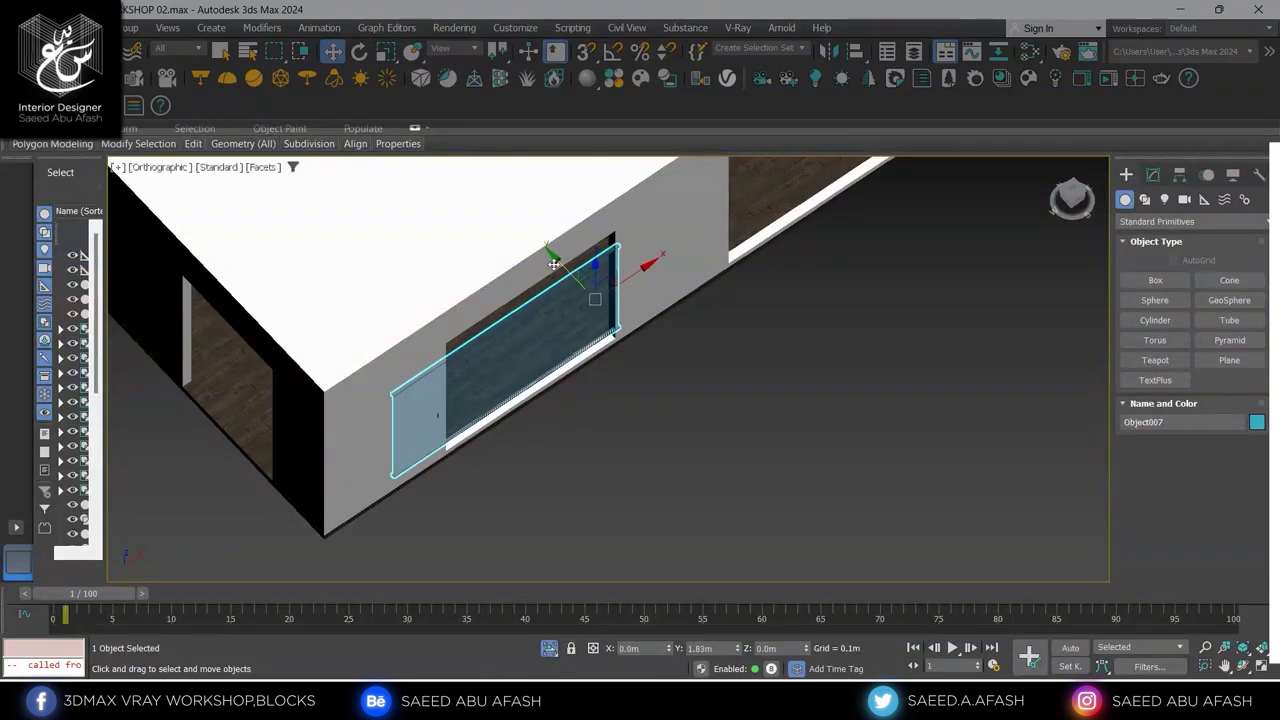
# Select the top rail's vertices and raise them 0.335m up the opening
pyautogui.scroll(3, 557, 326)
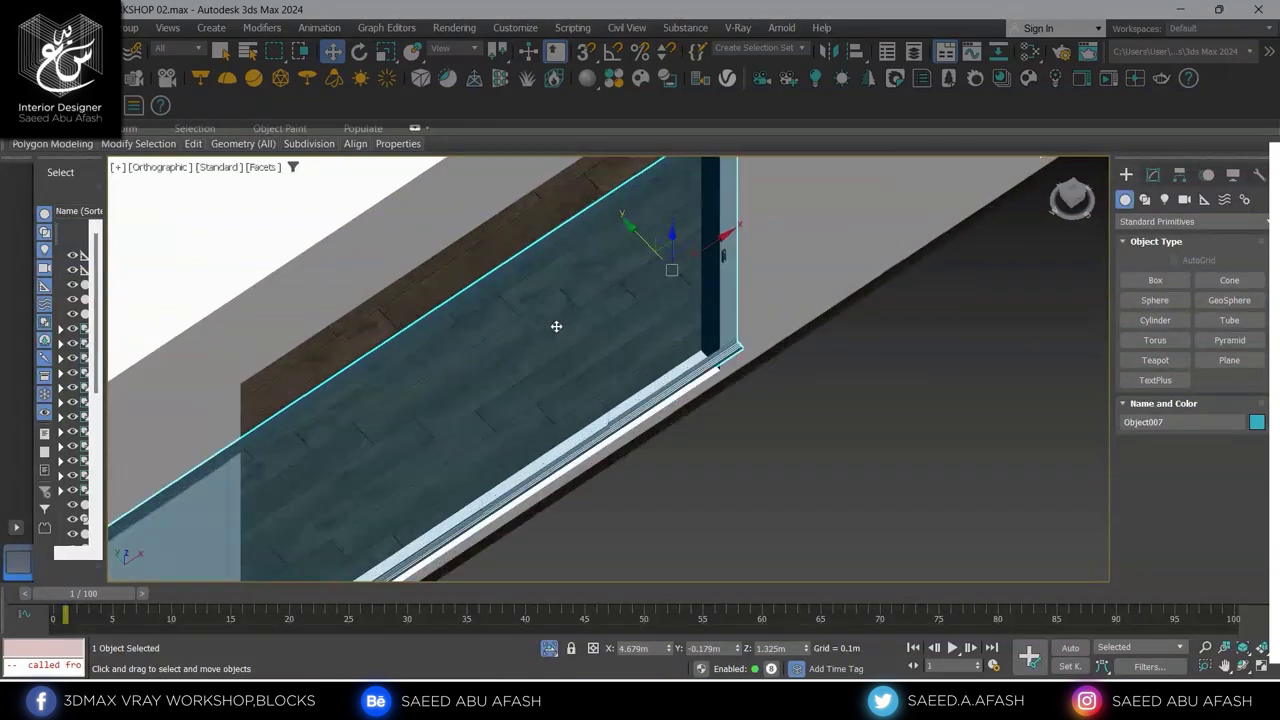
pyautogui.moveTo(557, 326)
pyautogui.keyDown('alt'); pyautogui.mouseDown(button='middle')
pyautogui.moveTo(574, 317)
pyautogui.moveTo(531, 303)
pyautogui.moveTo(491, 389)
pyautogui.mouseUp(button='middle'); pyautogui.keyUp('alt')
pyautogui.scroll(-3, 493, 331)
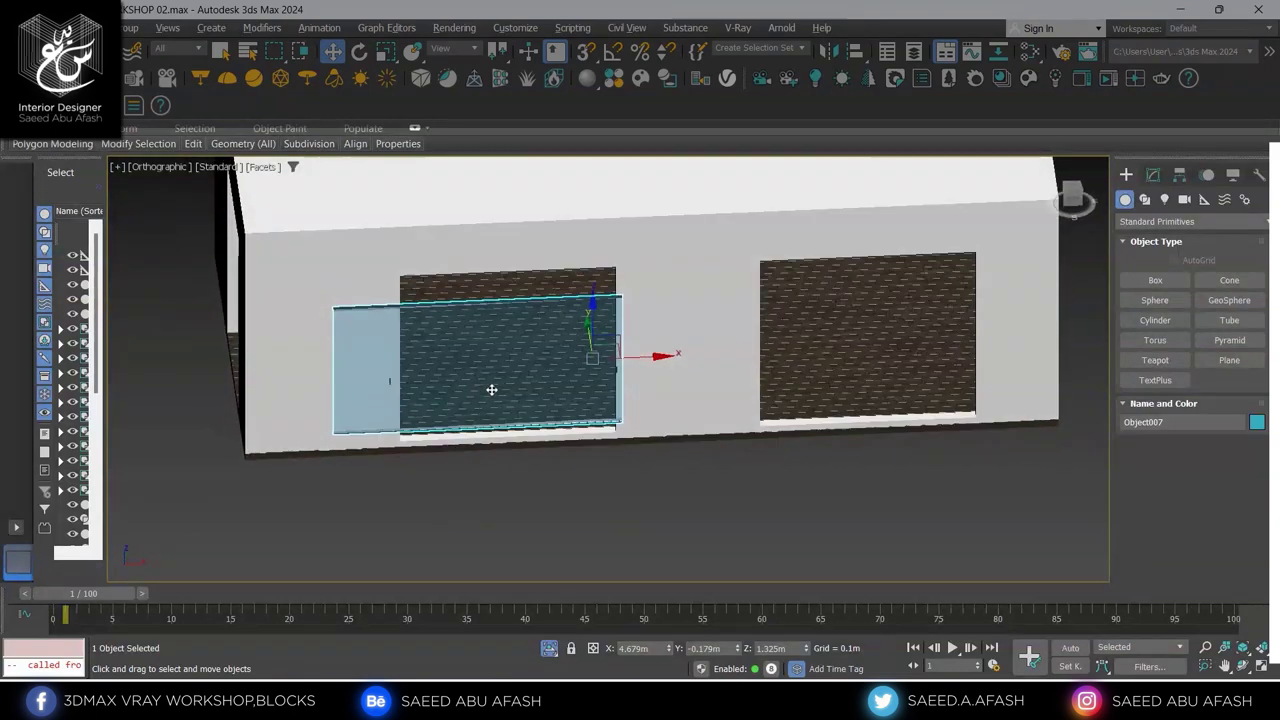
pyautogui.click(1154, 174)
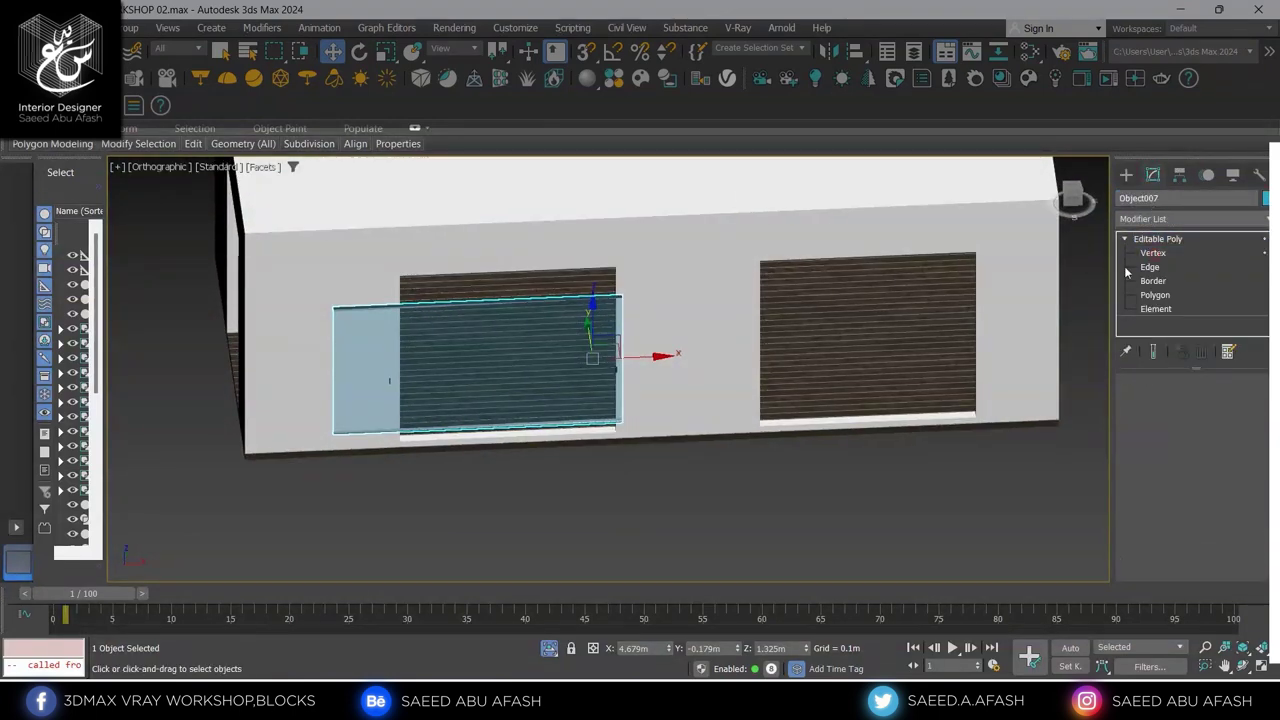
pyautogui.click(1152, 253)
pyautogui.scroll(-2, 662, 357)
pyautogui.moveTo(386, 356)
pyautogui.keyDown('alt'); pyautogui.mouseDown(button='middle')
pyautogui.moveTo(546, 330)
pyautogui.moveTo(546, 350)
pyautogui.moveTo(571, 294)
pyautogui.moveTo(595, 285)
pyautogui.mouseUp(button='middle'); pyautogui.keyUp('alt')
pyautogui.scroll(3, 546, 350)
pyautogui.moveTo(586, 266); pyautogui.dragTo(586, 220)
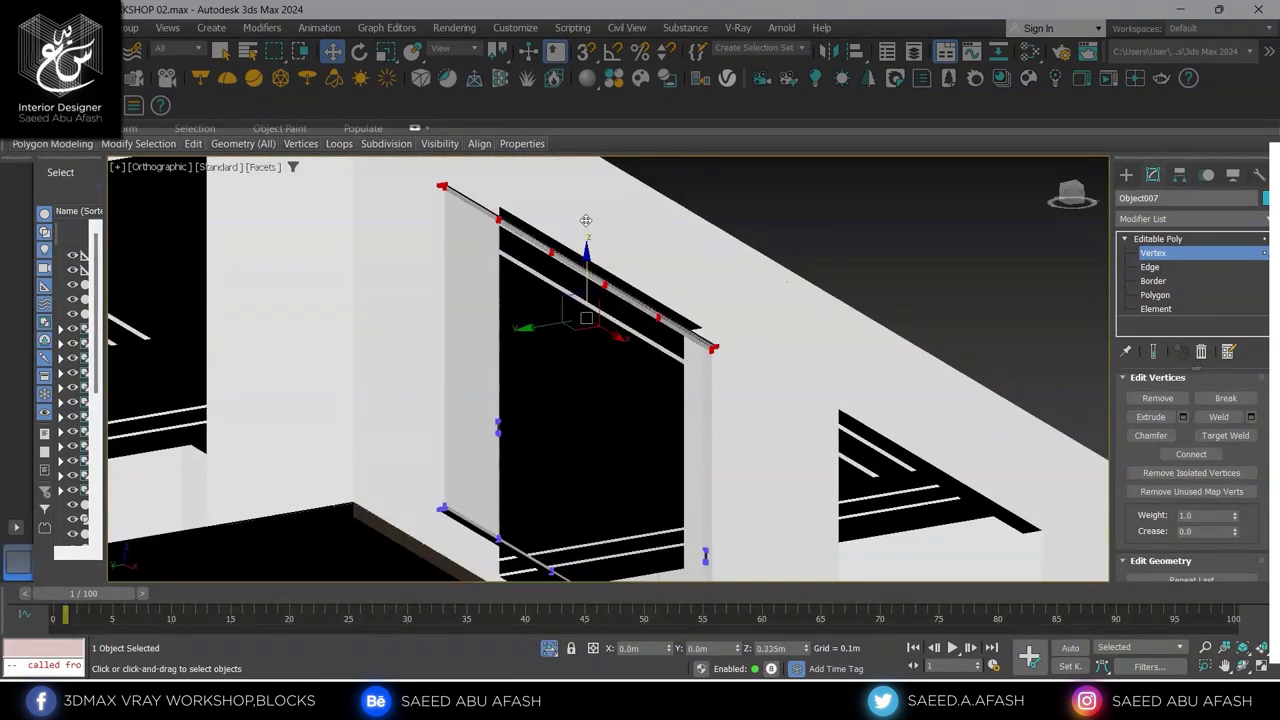
# Select the bottom rail's vertices and orbit to check them against the wall
pyautogui.scroll(-3, 585, 207)
pyautogui.moveTo(600, 323)
pyautogui.keyDown('alt'); pyautogui.mouseDown(button='middle')
pyautogui.moveTo(729, 309)
pyautogui.moveTo(651, 294)
pyautogui.mouseUp(button='middle'); pyautogui.keyUp('alt')
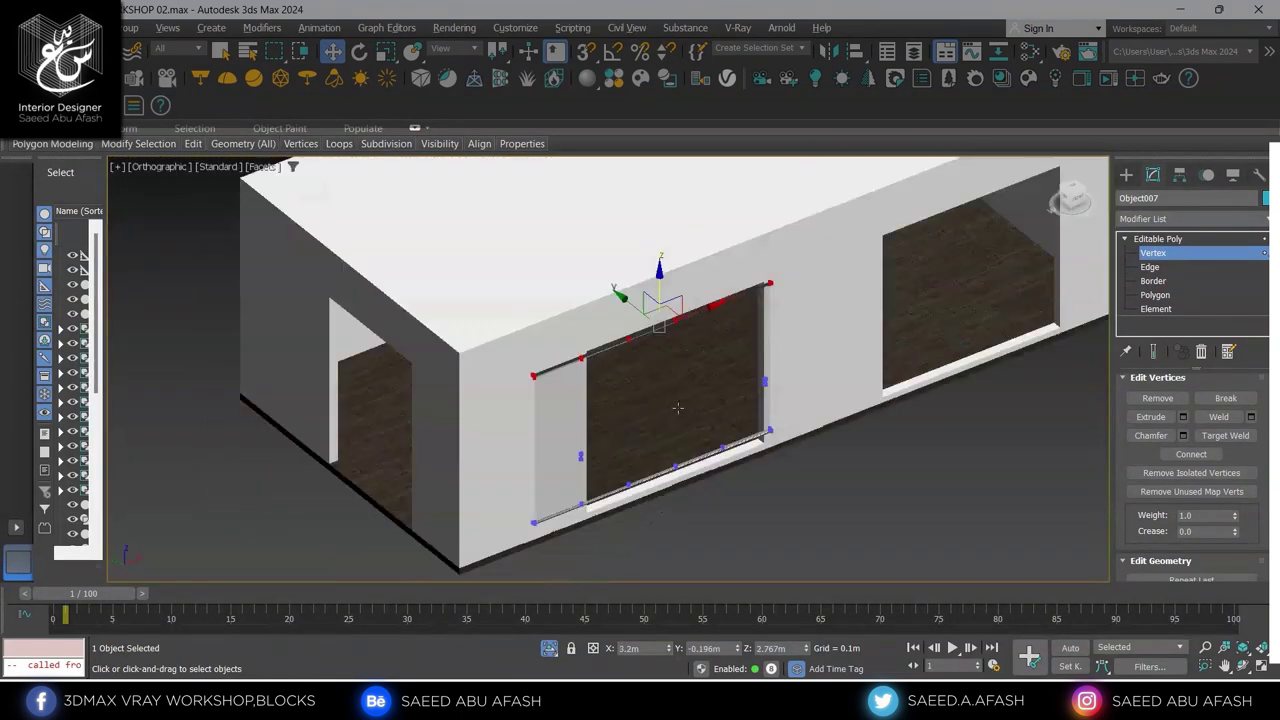
pyautogui.scroll(2, 811, 441)
pyautogui.moveTo(612, 543); pyautogui.dragTo(612, 540)
pyautogui.keyDown('alt'); pyautogui.moveTo(612, 540); pyautogui.dragTo(615, 541, button='middle'); pyautogui.keyUp('alt')
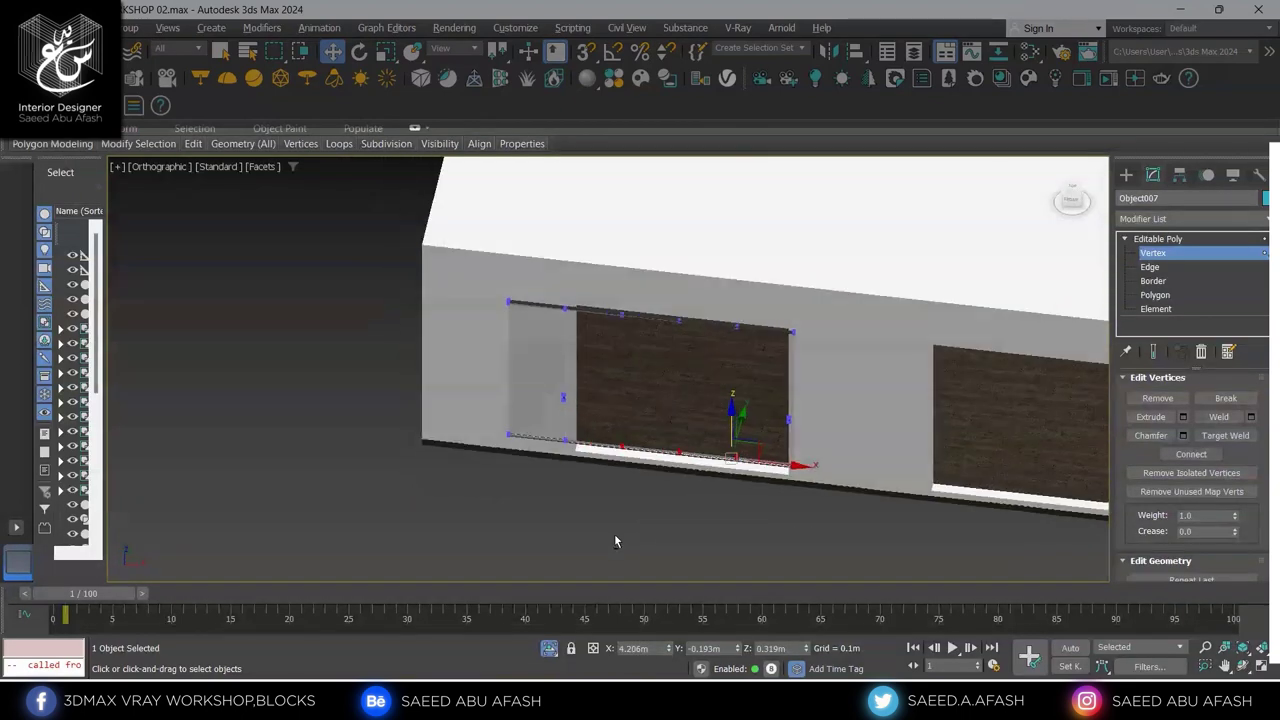
pyautogui.keyDown('alt'); pyautogui.moveTo(812, 482); pyautogui.dragTo(835, 445, button='middle'); pyautogui.keyUp('alt')
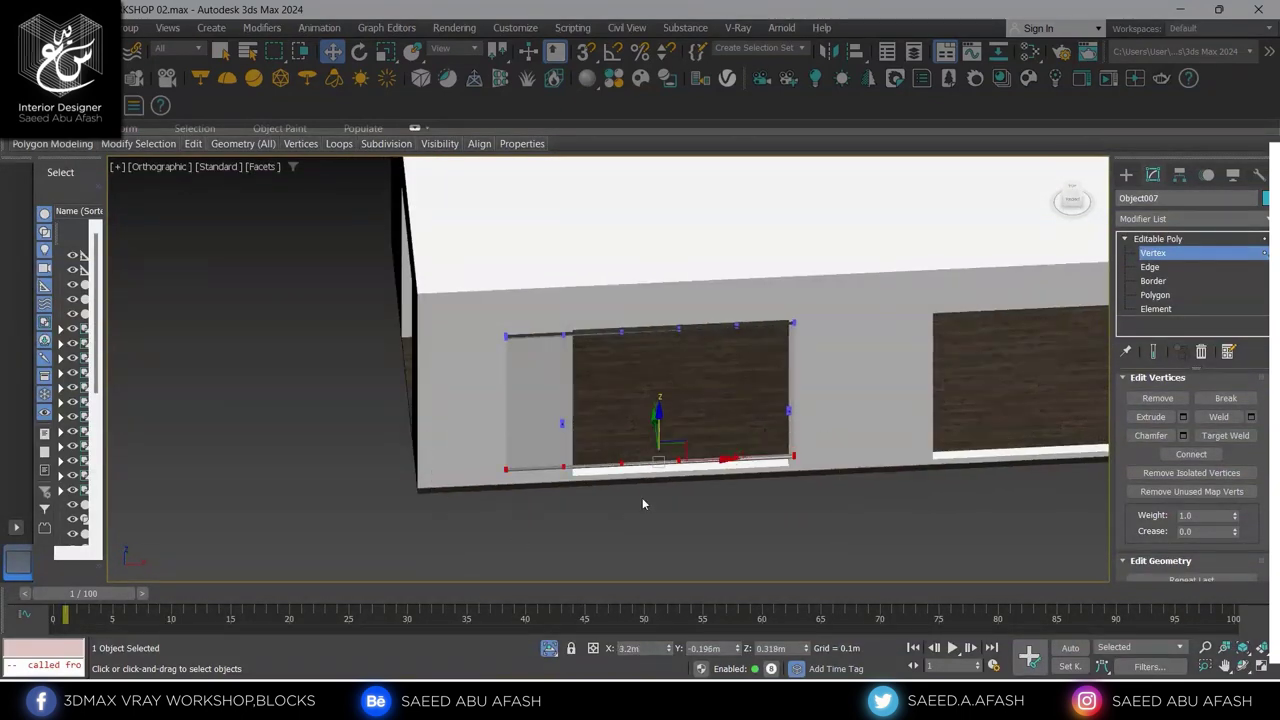
pyautogui.keyDown('alt'); pyautogui.moveTo(642, 503); pyautogui.dragTo(670, 420, button='middle'); pyautogui.keyUp('alt')
pyautogui.scroll(2, 670, 420)
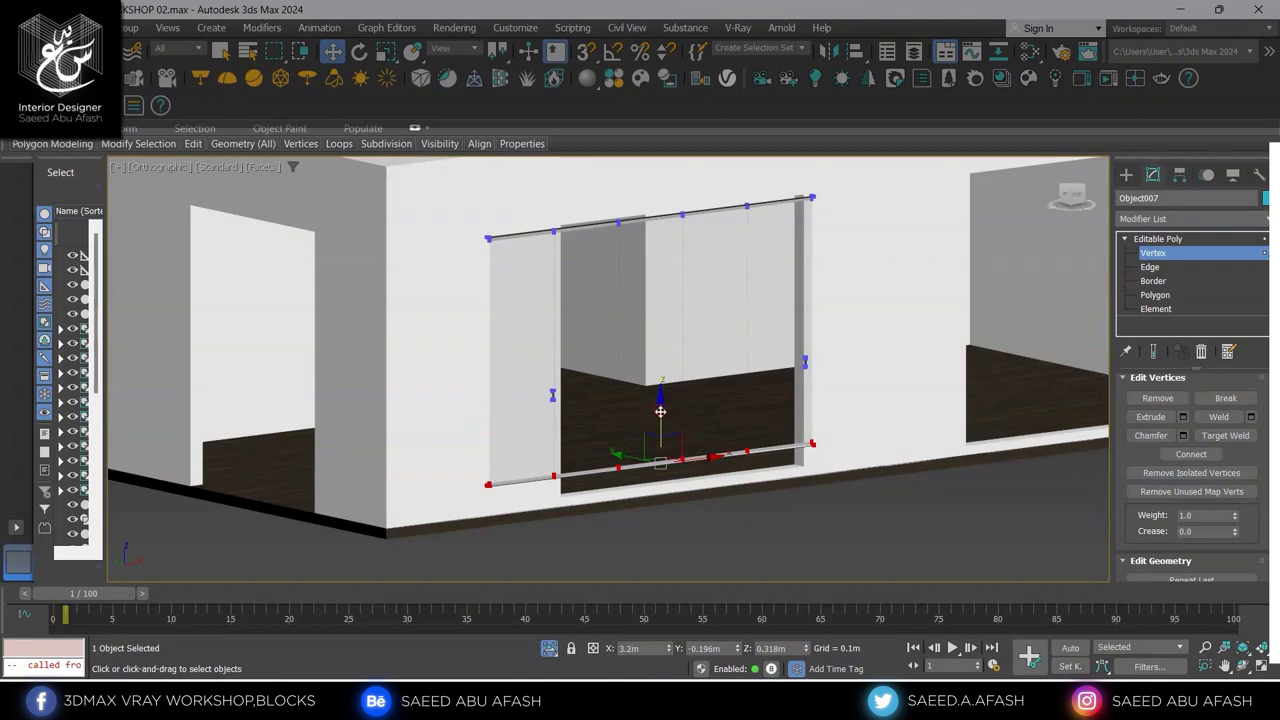
# Slide the glass window Object007 slightly left within the opening
pyautogui.click(1125, 175)
pyautogui.keyDown('alt'); pyautogui.moveTo(850, 360); pyautogui.dragTo(905, 372, button='middle'); pyautogui.keyUp('alt')
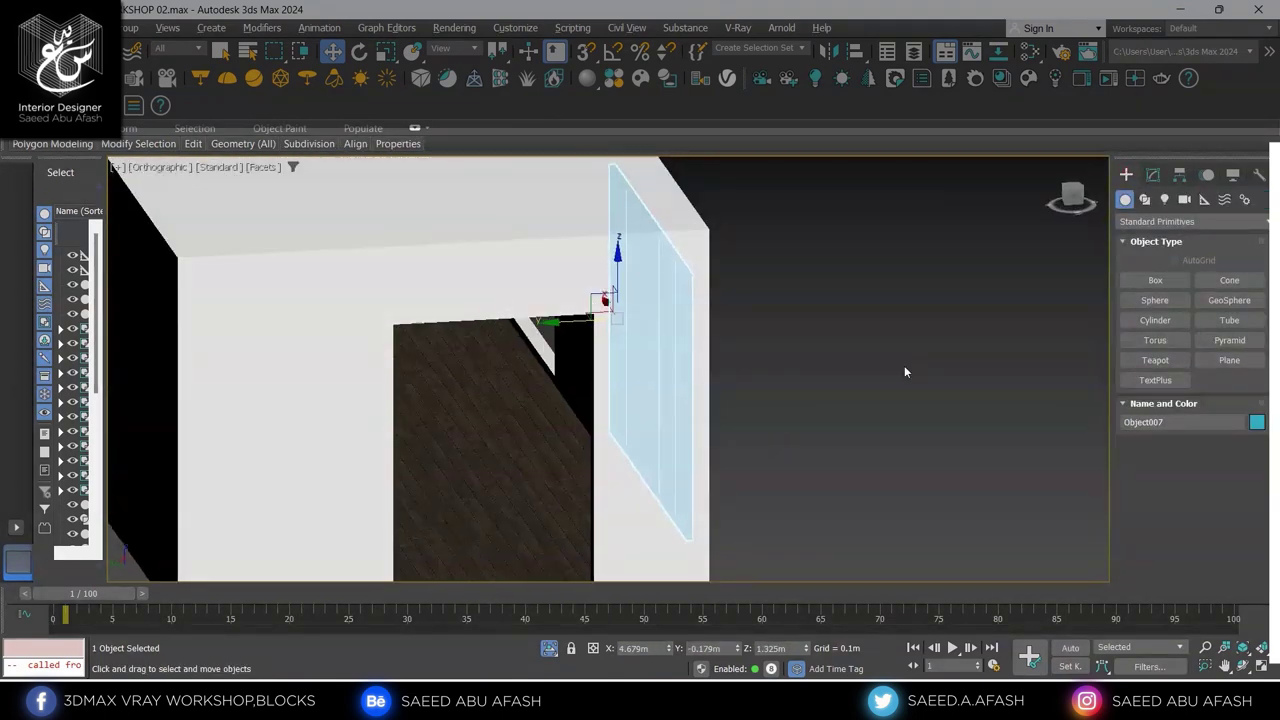
pyautogui.scroll(2, 569, 343)
pyautogui.keyDown('alt'); pyautogui.moveTo(591, 319); pyautogui.dragTo(586, 314, button='middle'); pyautogui.keyUp('alt')
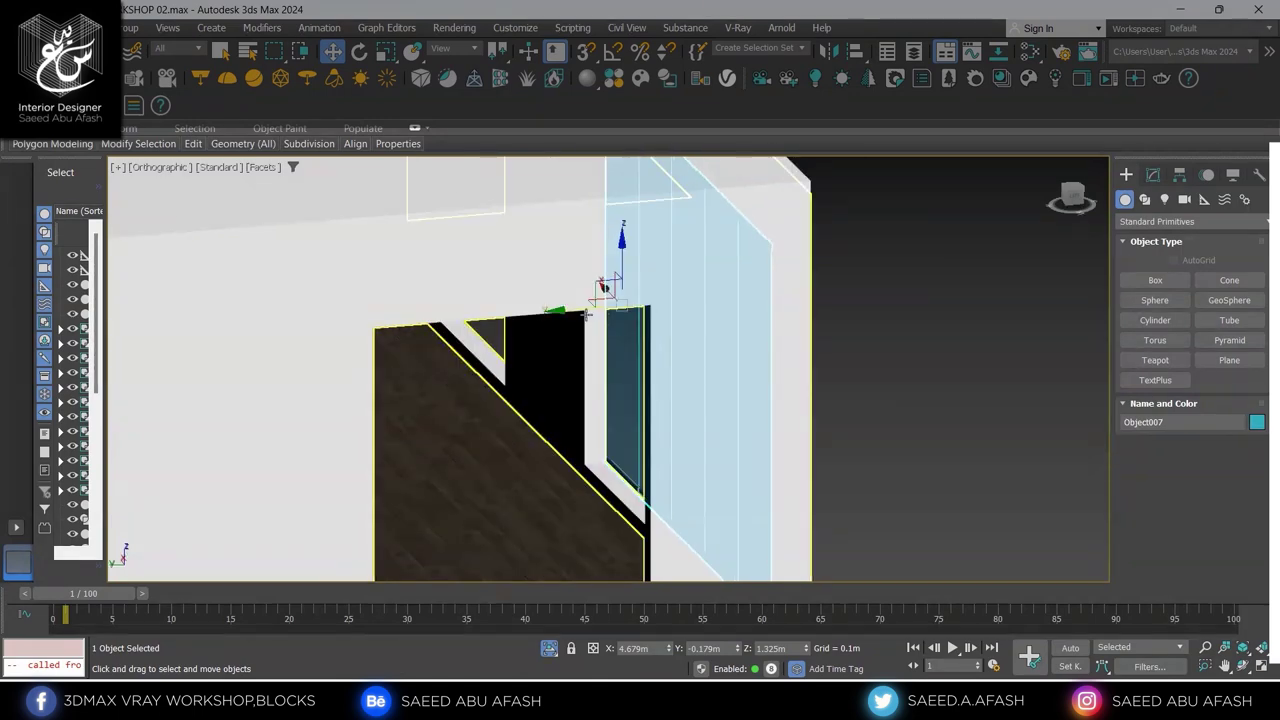
pyautogui.moveTo(578, 312); pyautogui.dragTo(567, 315)
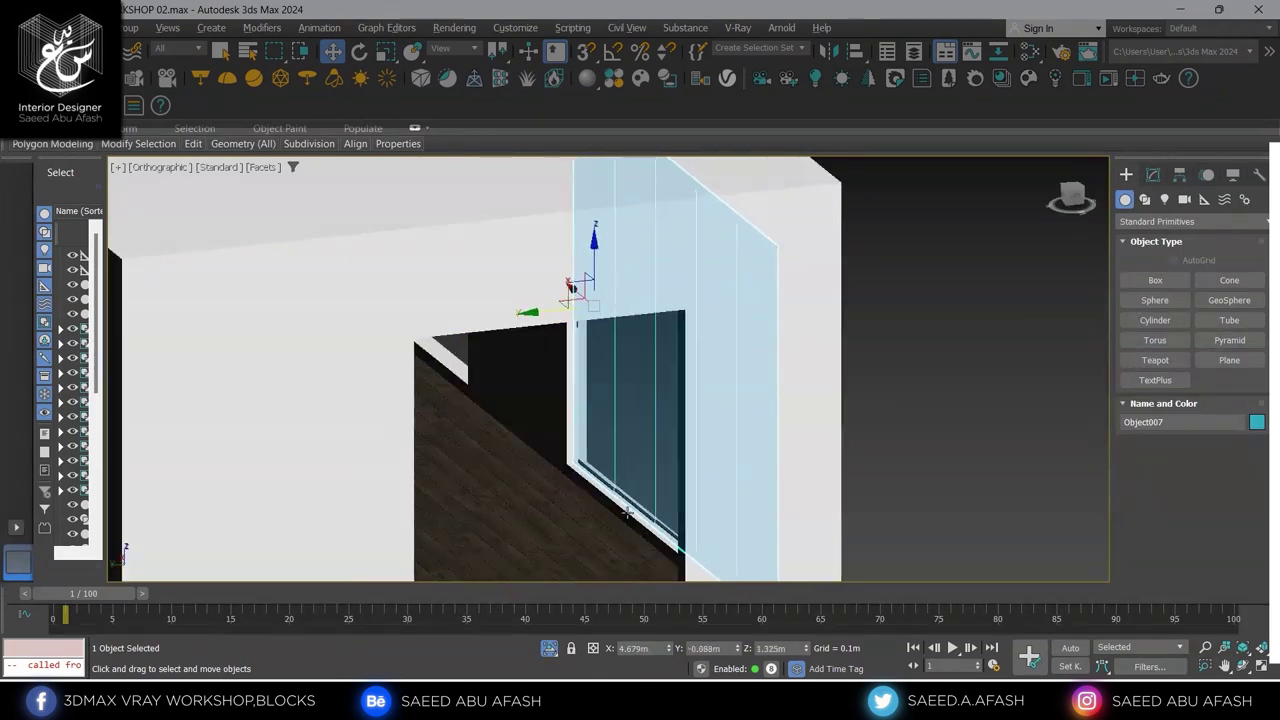
pyautogui.scroll(4, 565, 316)
pyautogui.moveTo(565, 316)
pyautogui.keyDown('alt'); pyautogui.mouseDown(button='middle')
pyautogui.moveTo(486, 490)
pyautogui.moveTo(588, 548)
pyautogui.mouseUp(button='middle'); pyautogui.keyUp('alt')
pyautogui.scroll(-3, 486, 490)
pyautogui.scroll(2, 1066, 354)
# Raise the selected frame vertices slightly so the rail meets the opening top at about 2.8m
pyautogui.click(1153, 174)
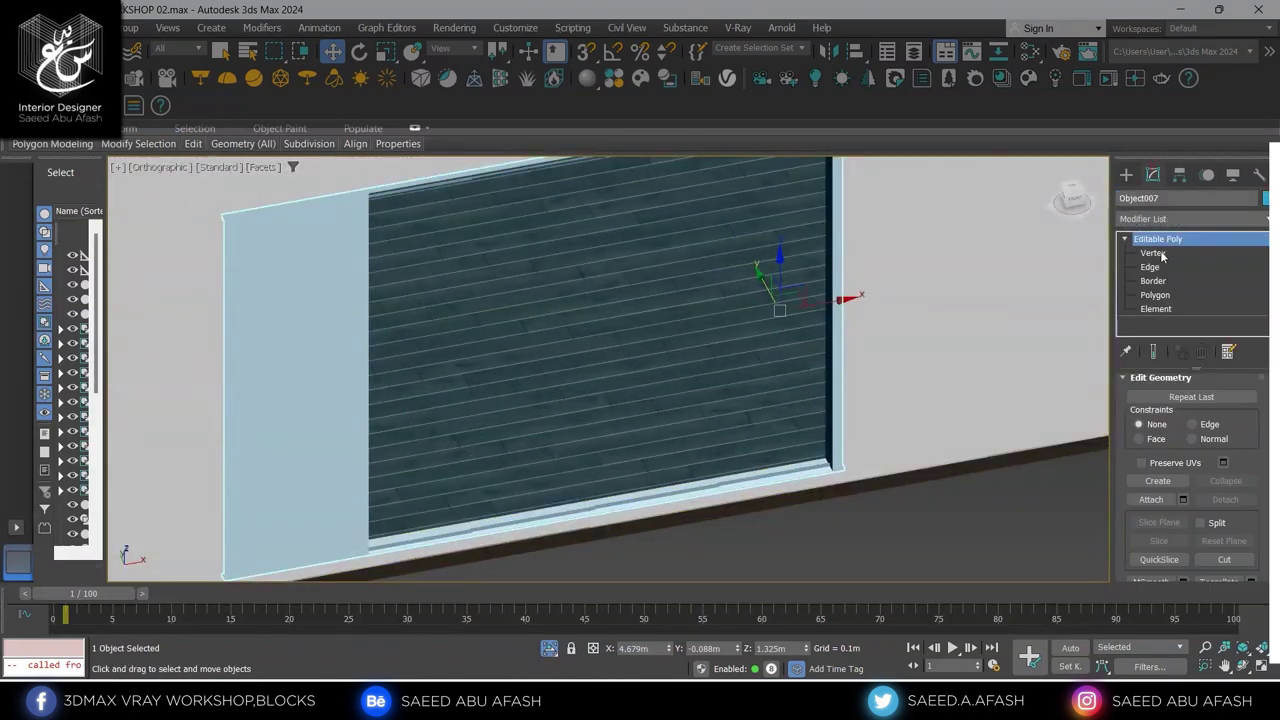
pyautogui.press('1')
pyautogui.keyDown('alt'); pyautogui.moveTo(762, 386); pyautogui.dragTo(736, 363, button='middle'); pyautogui.keyUp('alt')
pyautogui.scroll(3, 856, 430)
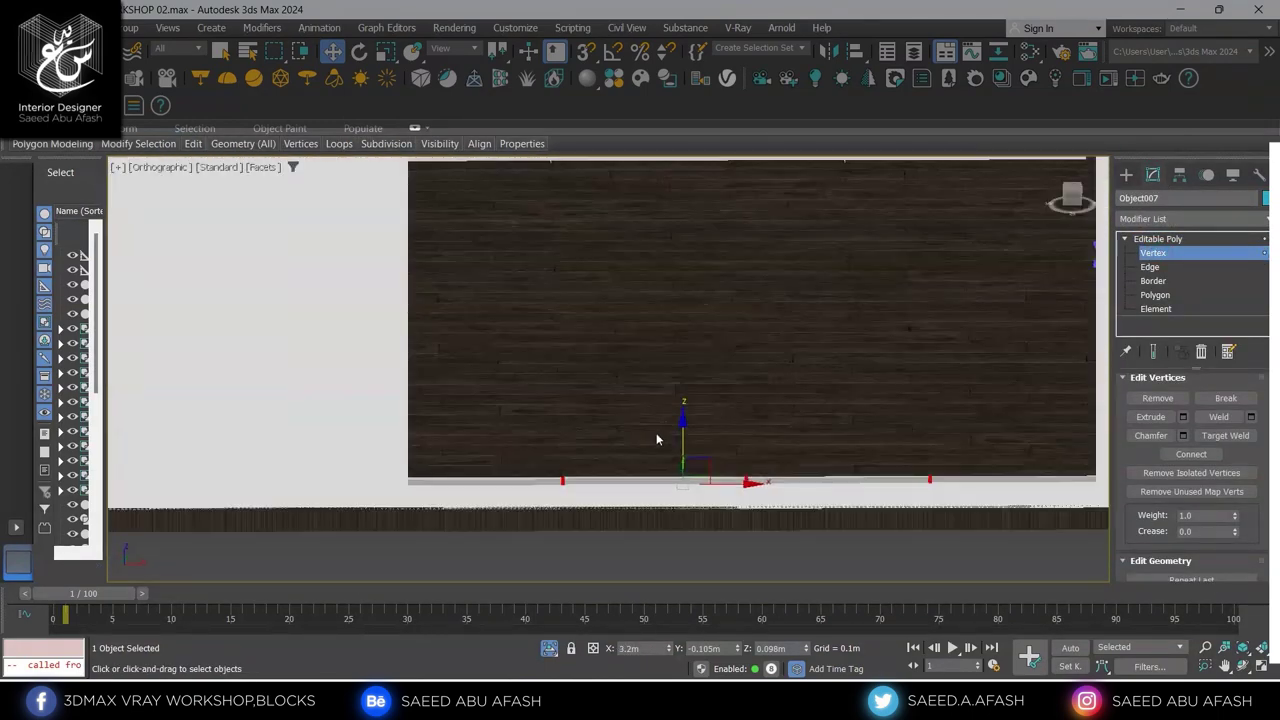
pyautogui.keyDown('alt'); pyautogui.moveTo(856, 430); pyautogui.dragTo(676, 415, button='middle'); pyautogui.keyUp('alt')
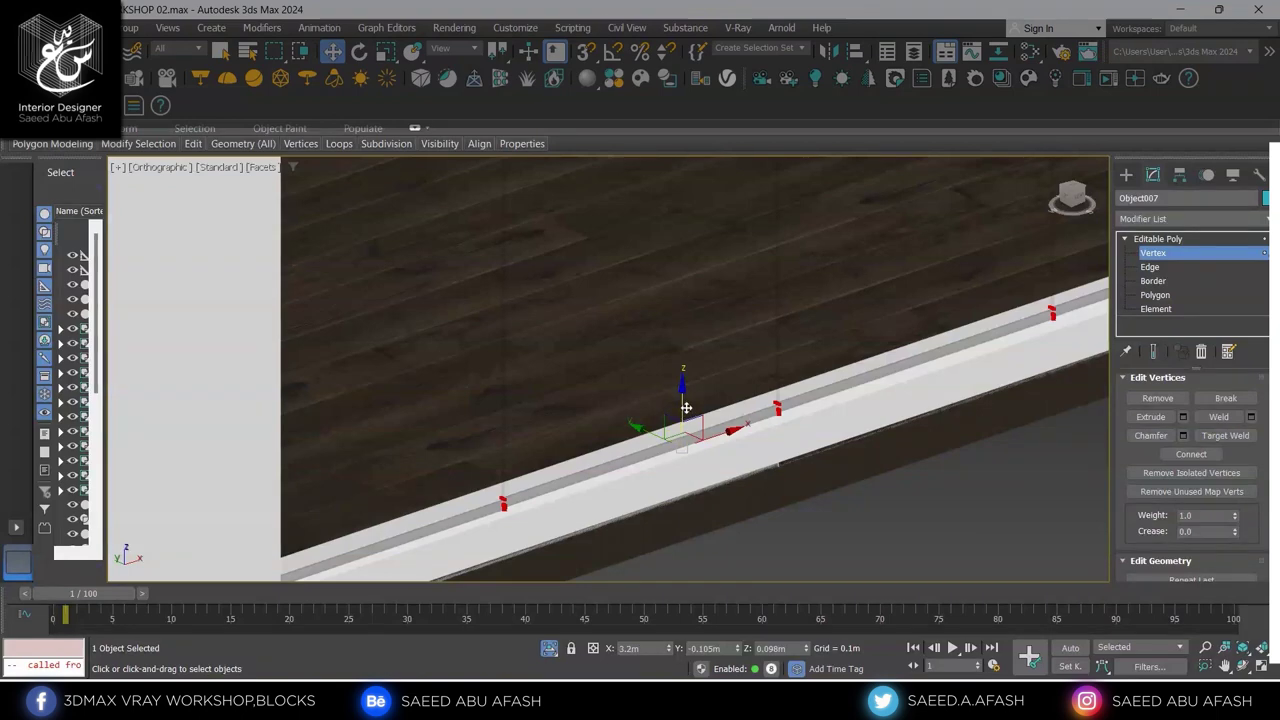
pyautogui.moveTo(686, 407); pyautogui.dragTo(677, 400)
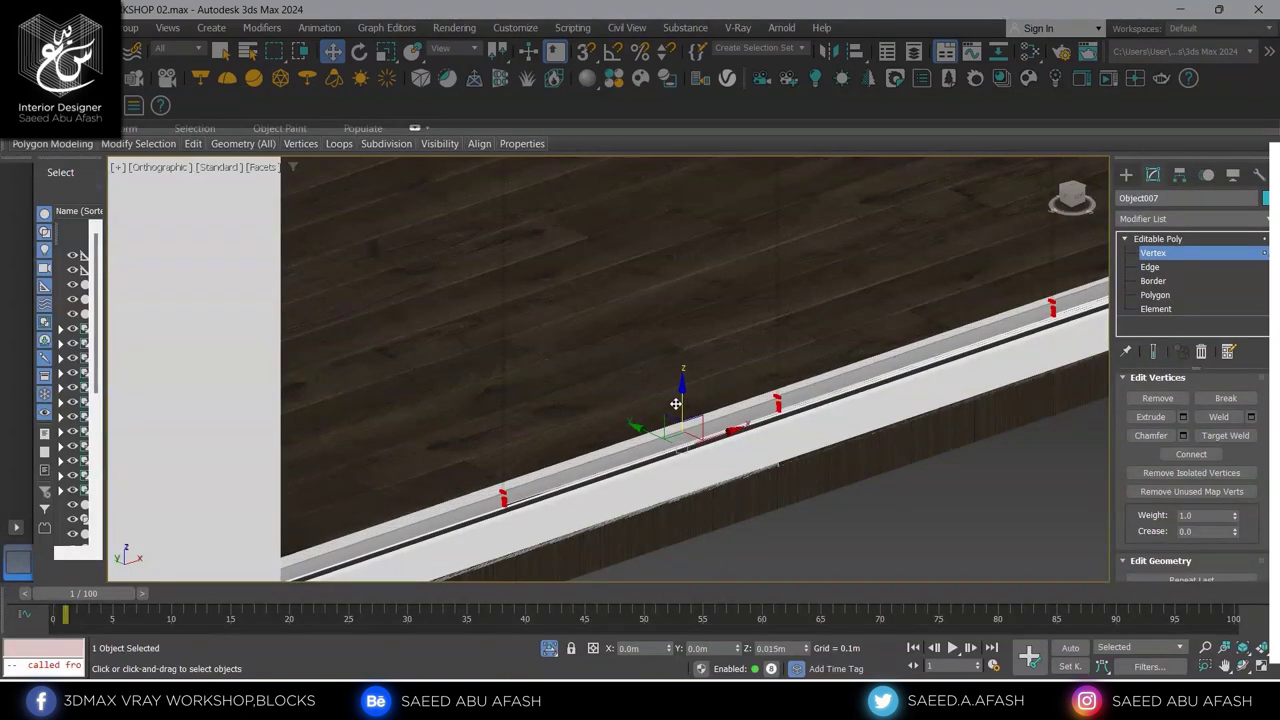
pyautogui.moveTo(676, 405)
pyautogui.keyDown('alt'); pyautogui.mouseDown(button='middle')
pyautogui.moveTo(720, 496)
pyautogui.moveTo(523, 366)
pyautogui.moveTo(557, 380)
pyautogui.moveTo(686, 322)
pyautogui.mouseUp(button='middle'); pyautogui.keyUp('alt')
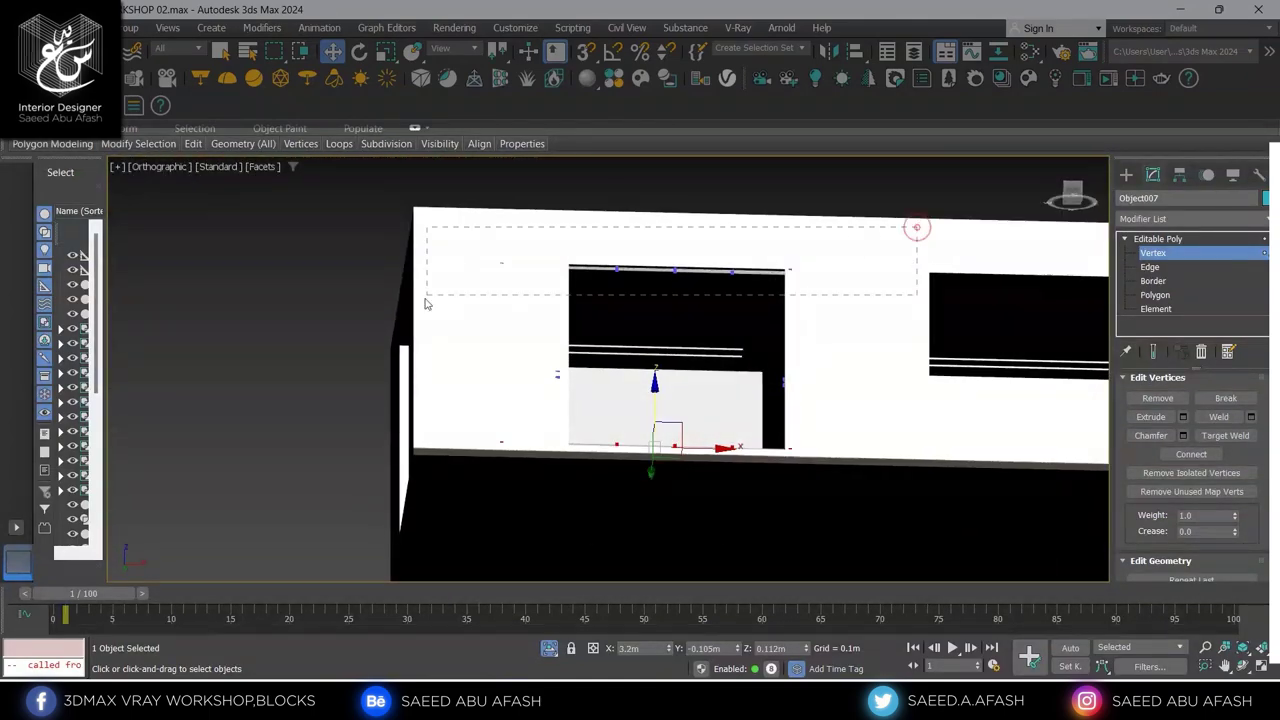
pyautogui.keyDown('alt'); pyautogui.moveTo(754, 262); pyautogui.dragTo(710, 285, button='middle'); pyautogui.keyUp('alt')
pyautogui.scroll(3, 730, 275)
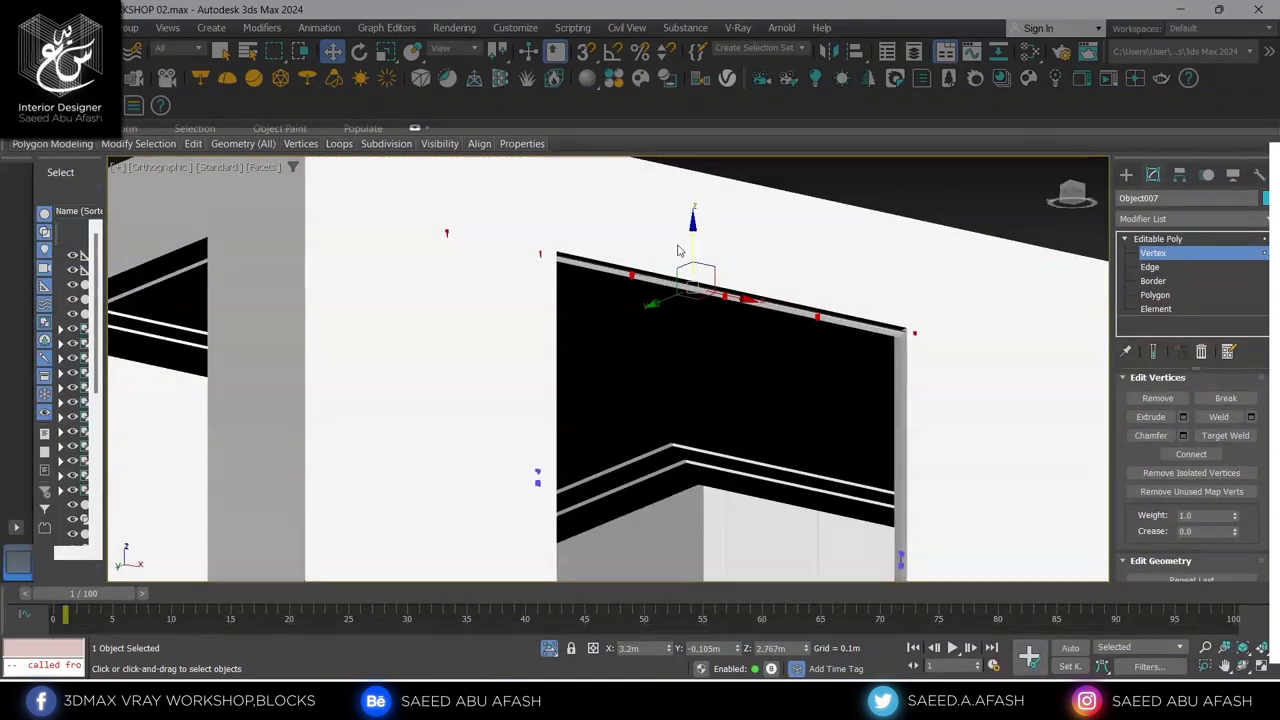
pyautogui.scroll(2, 702, 290)
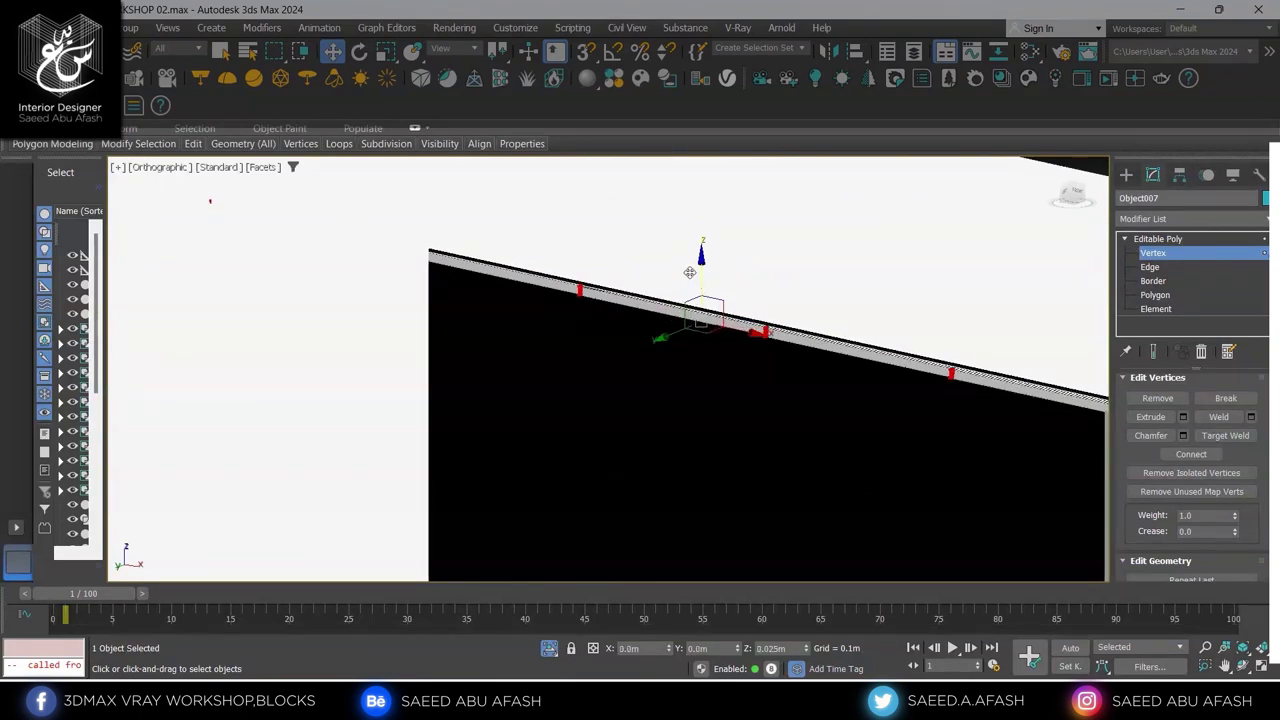
pyautogui.scroll(-5, 685, 268)
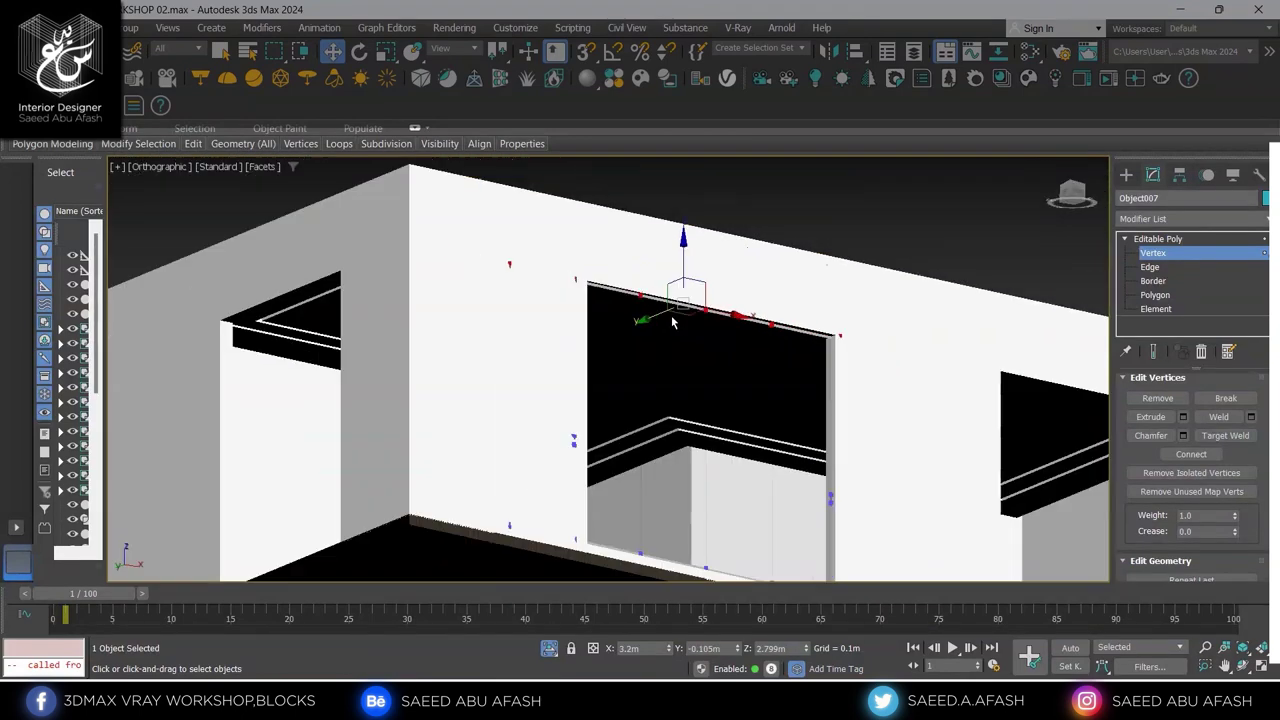
pyautogui.keyDown('alt'); pyautogui.moveTo(674, 320); pyautogui.dragTo(680, 368, button='middle'); pyautogui.keyUp('alt')
pyautogui.scroll(3, 680, 368)
# Exit vertex editing and deselect the window
pyautogui.click(1128, 172)
pyautogui.moveTo(1128, 172)
pyautogui.keyDown('alt'); pyautogui.mouseDown(button='middle')
pyautogui.moveTo(795, 354)
pyautogui.moveTo(528, 388)
pyautogui.moveTo(600, 380)
pyautogui.moveTo(700, 400)
pyautogui.moveTo(938, 403)
pyautogui.mouseUp(button='middle'); pyautogui.keyUp('alt')
pyautogui.scroll(-3, 814, 394)
pyautogui.scroll(2, 700, 400)
pyautogui.click(938, 403)
pyautogui.scroll(-5, 938, 403)
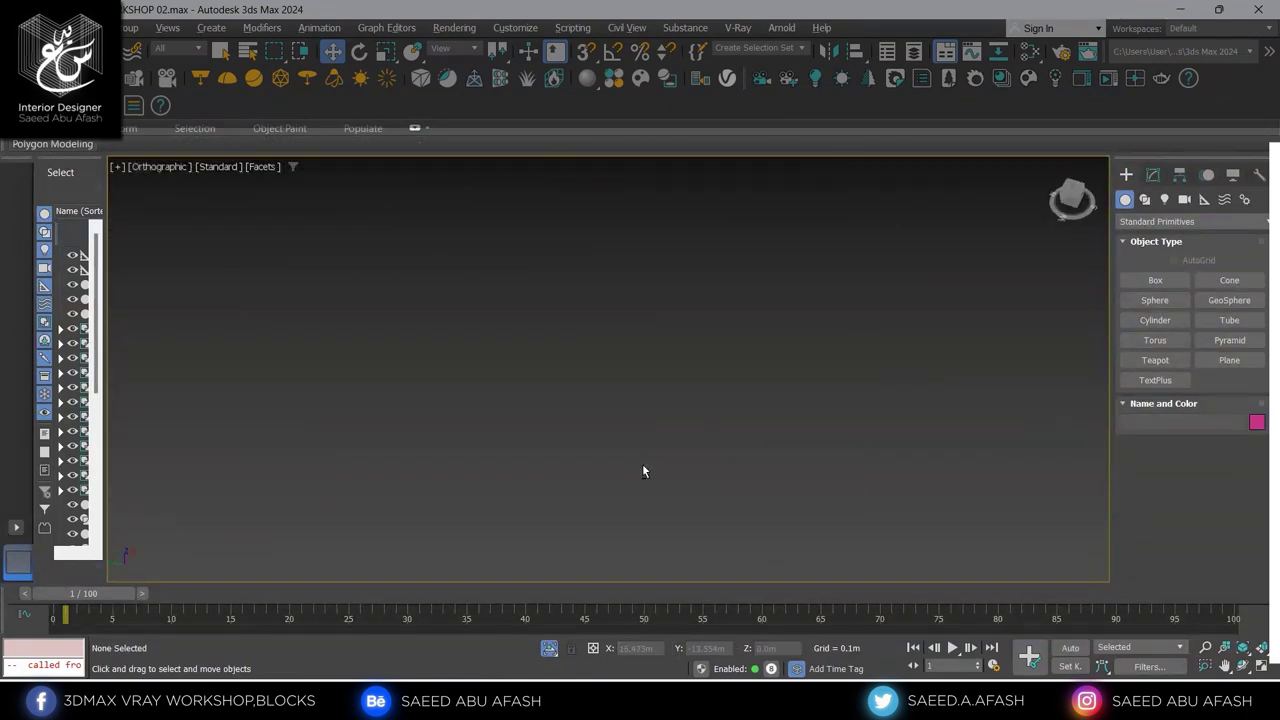
# Select Object007 at vertex level and switch the viewport to wireframe with F3
pyautogui.scroll(-5, 642, 463)
pyautogui.scroll(2, 469, 373)
pyautogui.scroll(5, 469, 373)
pyautogui.click(414, 491)
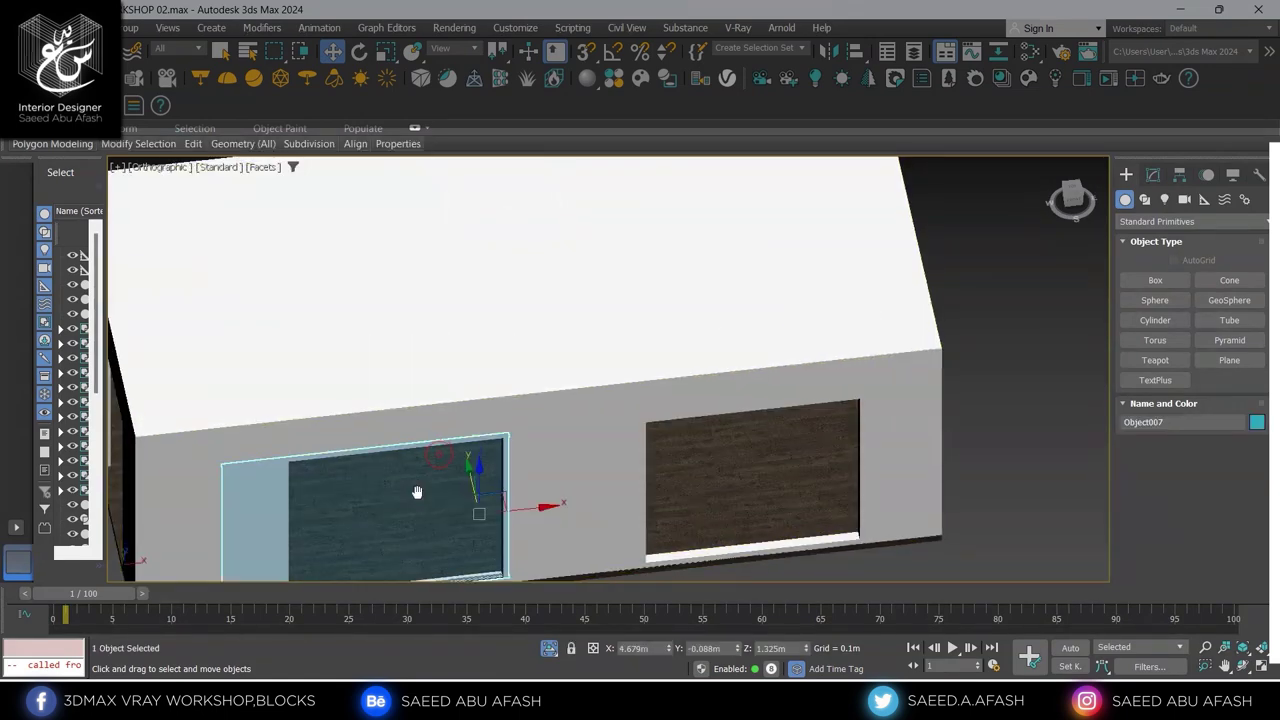
pyautogui.moveTo(414, 491)
pyautogui.keyDown('alt'); pyautogui.mouseDown(button='middle')
pyautogui.moveTo(414, 466)
pyautogui.moveTo(440, 455)
pyautogui.mouseUp(button='middle'); pyautogui.keyUp('alt')
pyautogui.click(1156, 176)
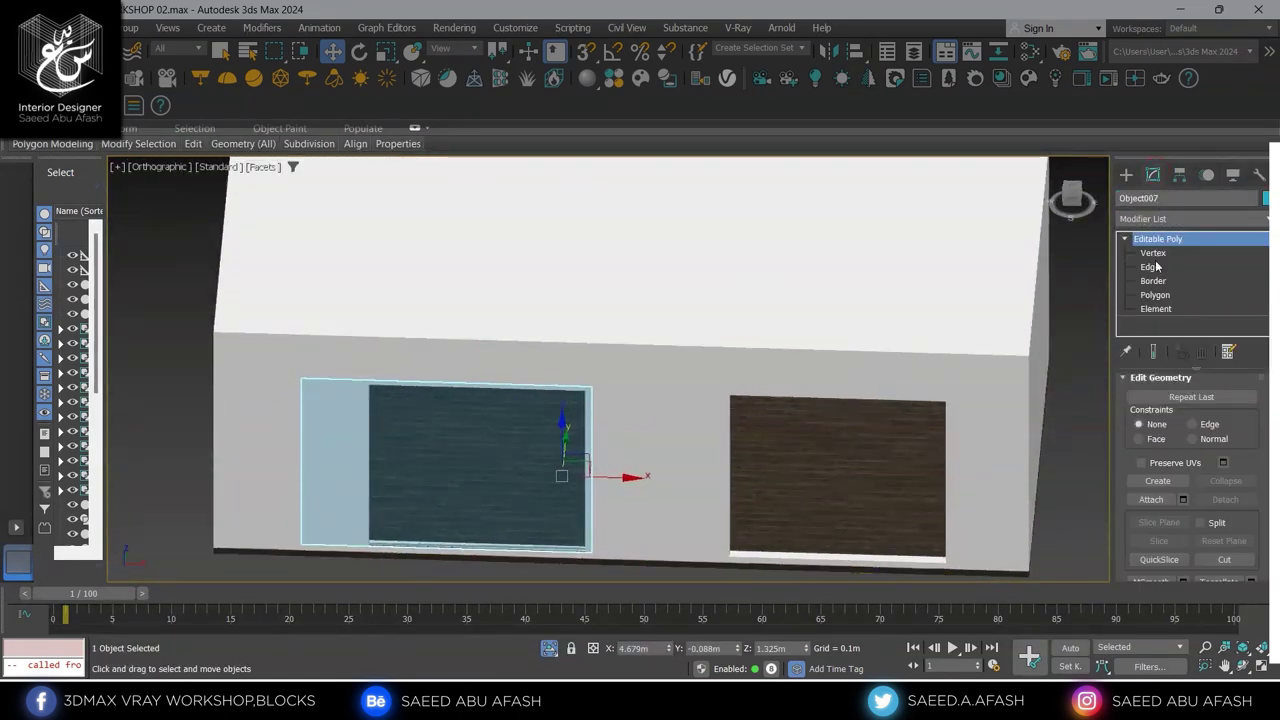
pyautogui.click(1150, 256)
pyautogui.keyDown('alt'); pyautogui.moveTo(609, 437); pyautogui.dragTo(606, 412, button='middle'); pyautogui.keyUp('alt')
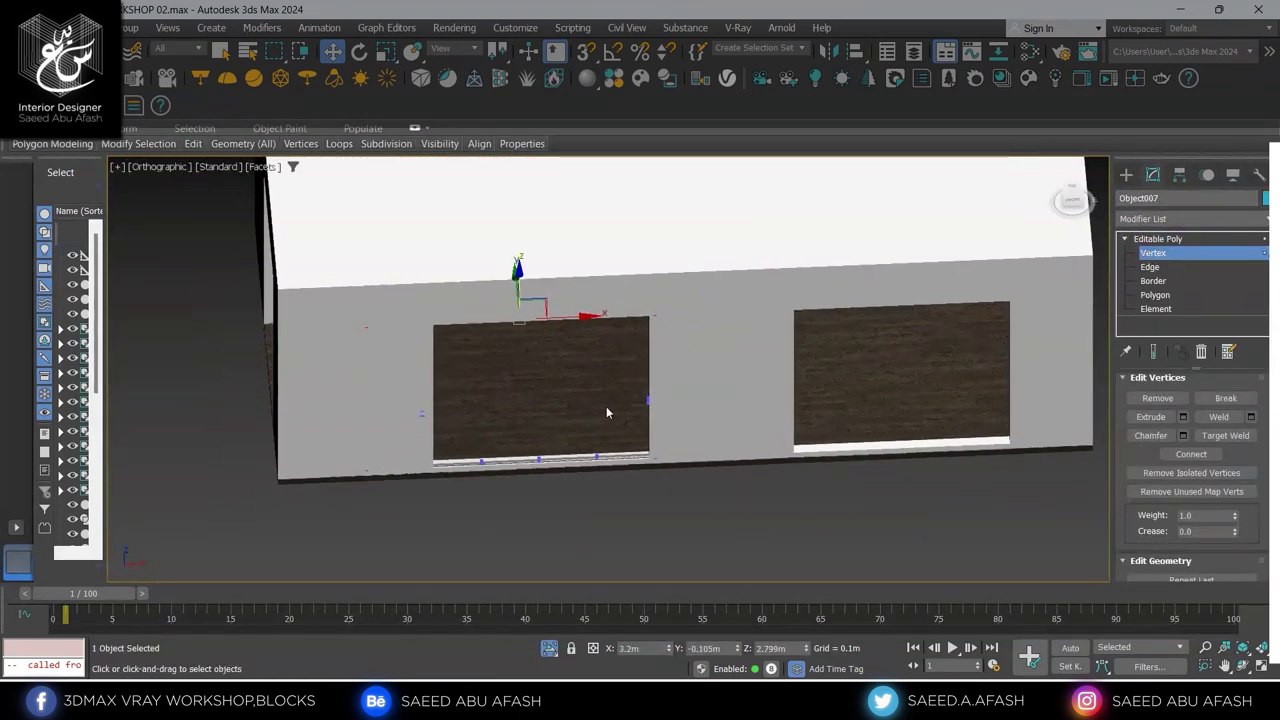
pyautogui.press('F3')
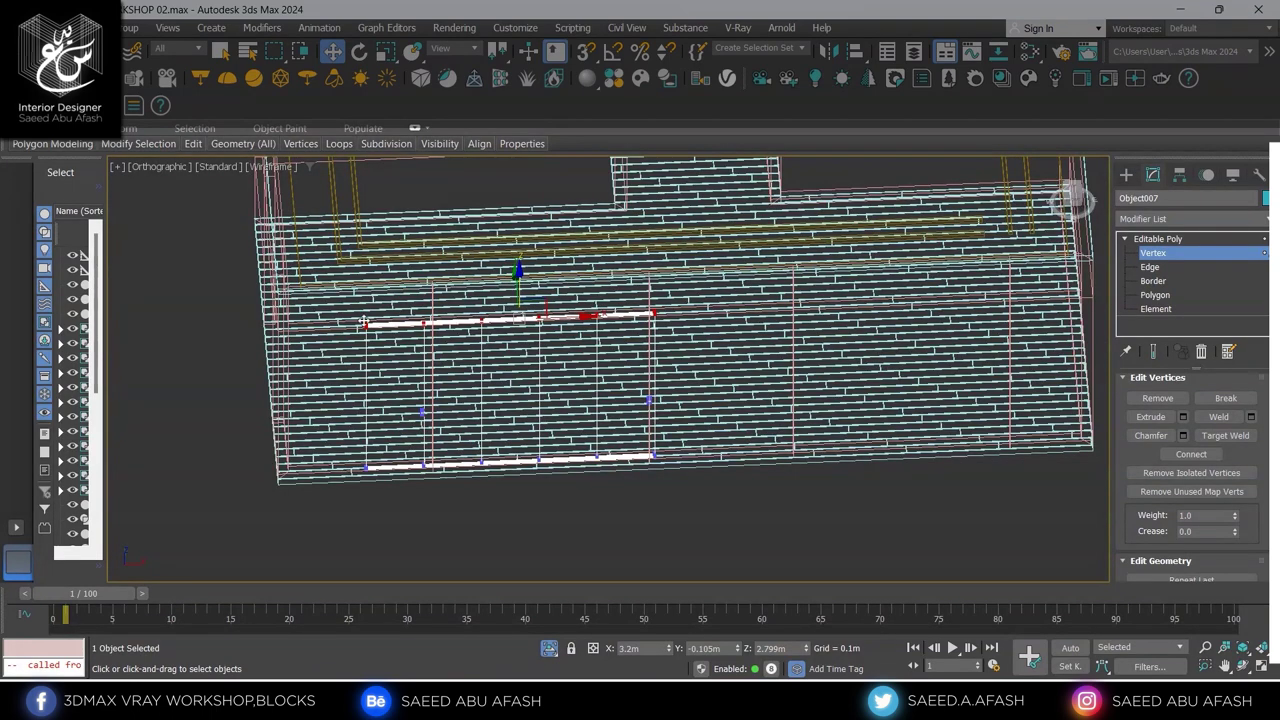
# Hide the brick wall with Hide Selection
pyautogui.click(1128, 177)
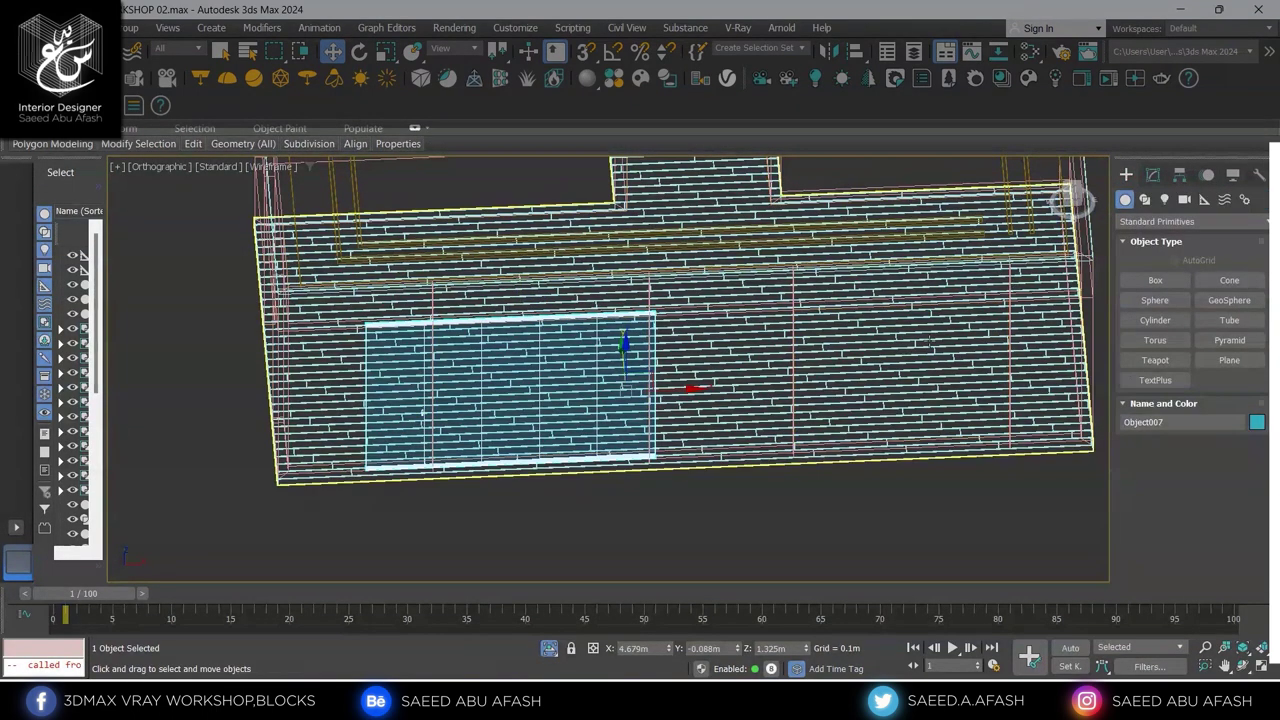
pyautogui.click(925, 345)
pyautogui.rightClick(919, 342)
pyautogui.click(958, 280)
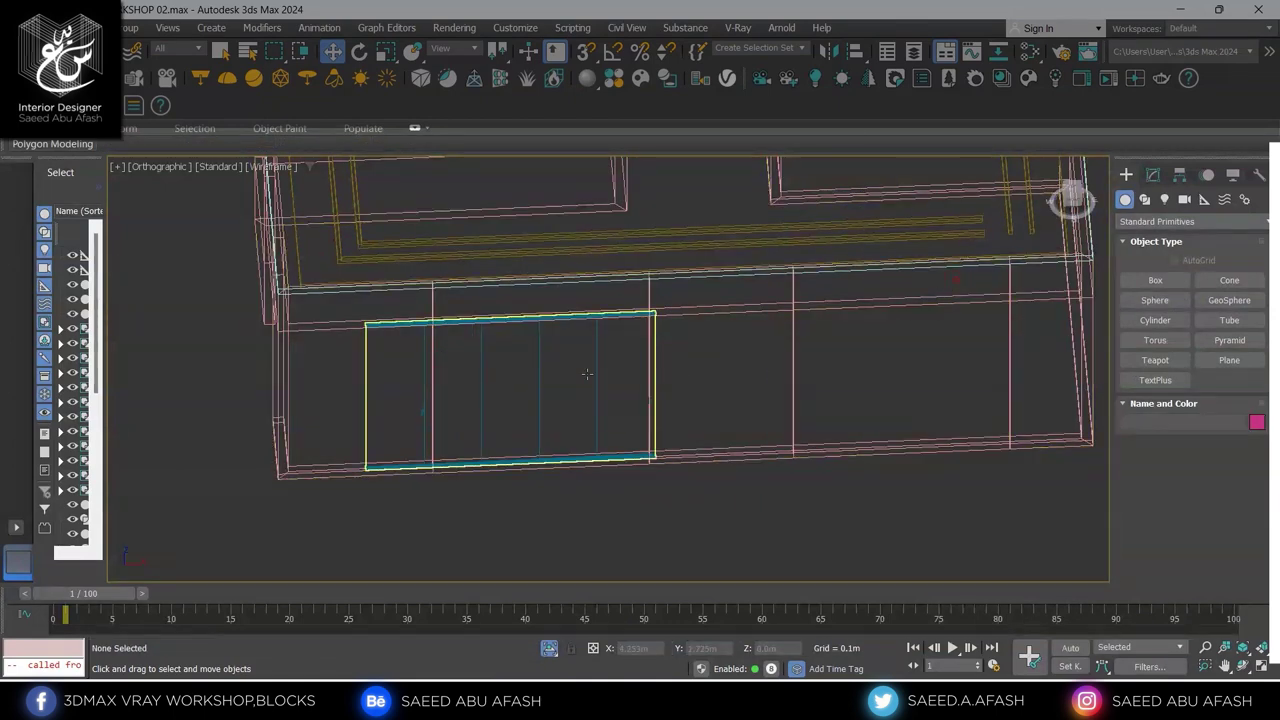
# Reselect the window and box-select its left column of vertices at the opening's edge
pyautogui.click(598, 367)
pyautogui.click(1153, 175)
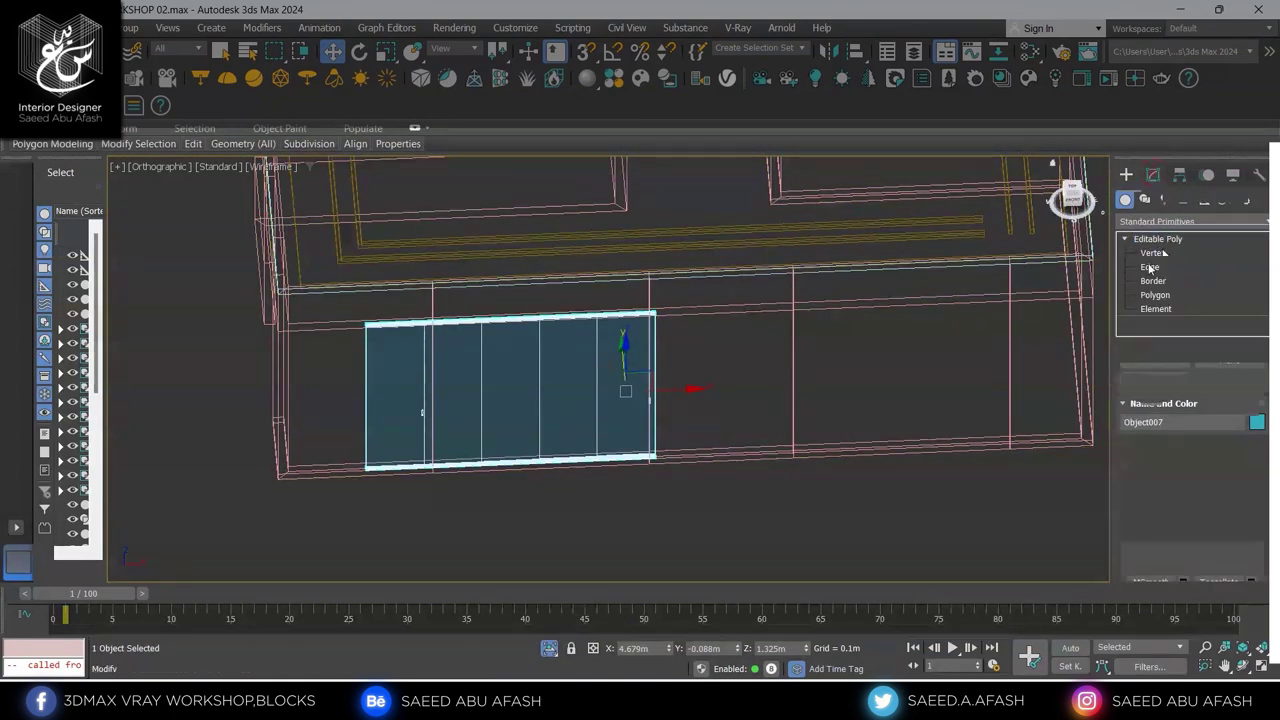
pyautogui.press('1')
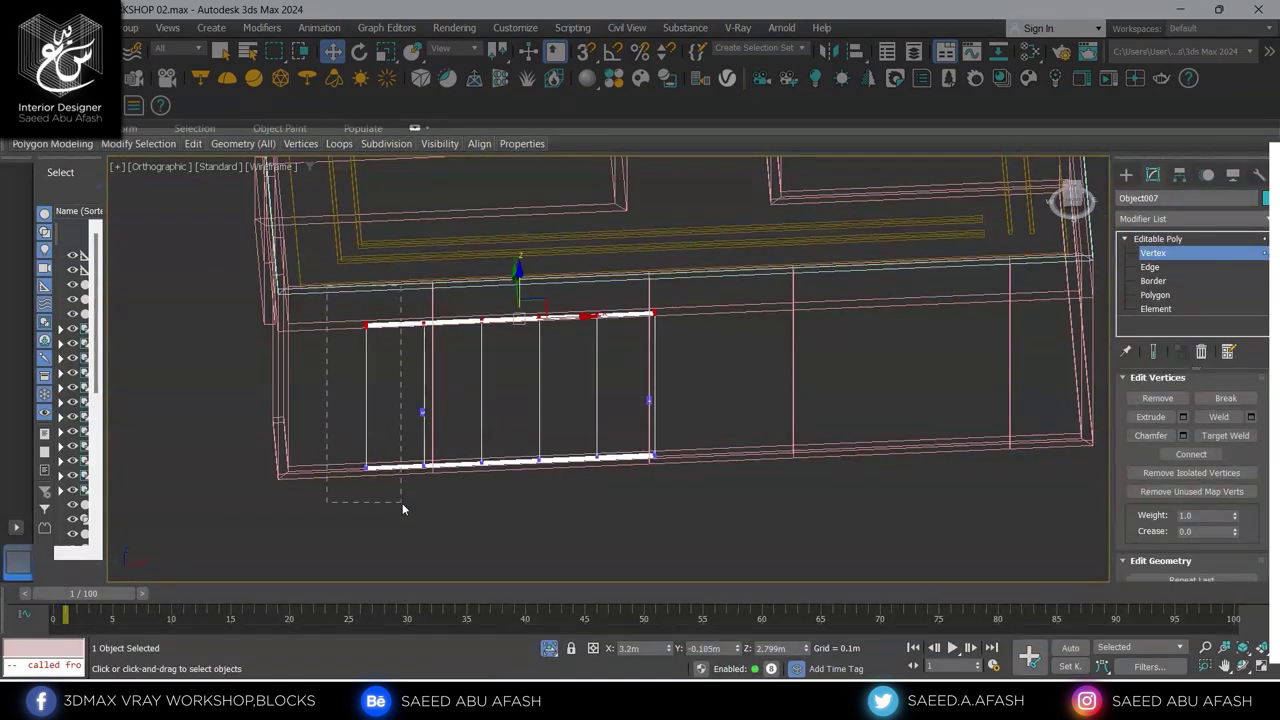
pyautogui.moveTo(402, 510); pyautogui.dragTo(402, 508)
pyautogui.scroll(3, 405, 432)
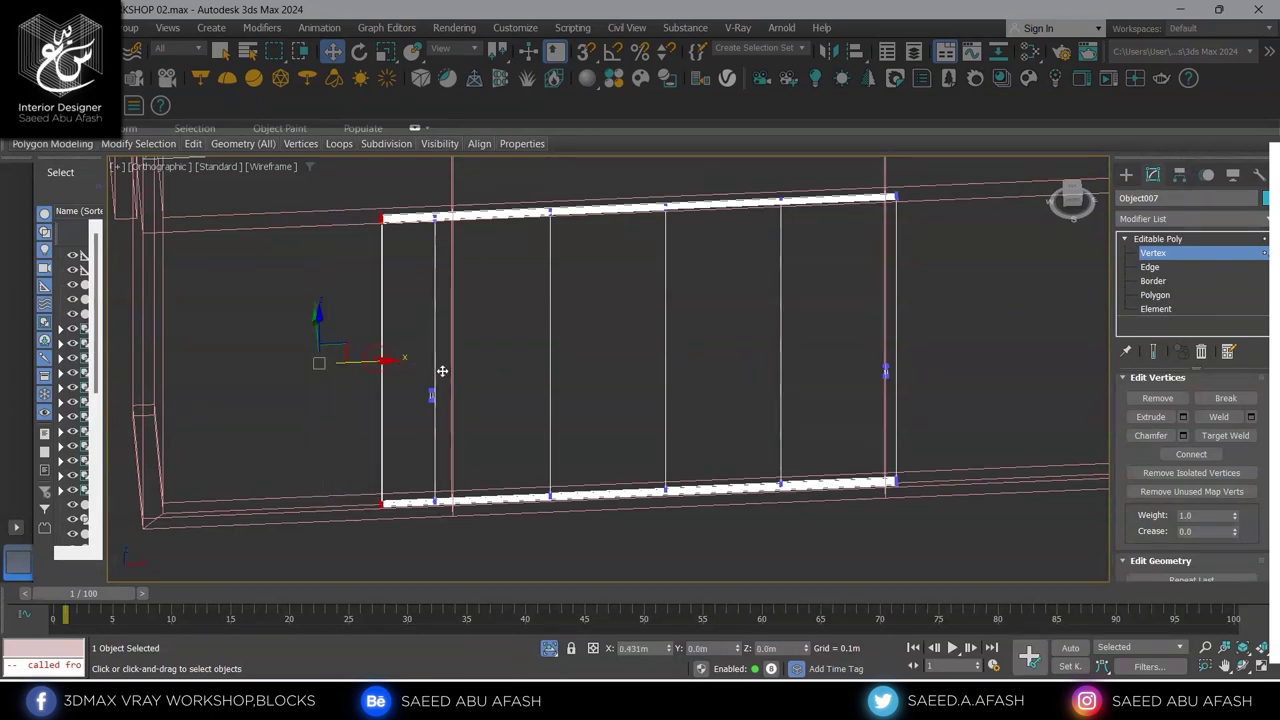
pyautogui.scroll(3, 418, 219)
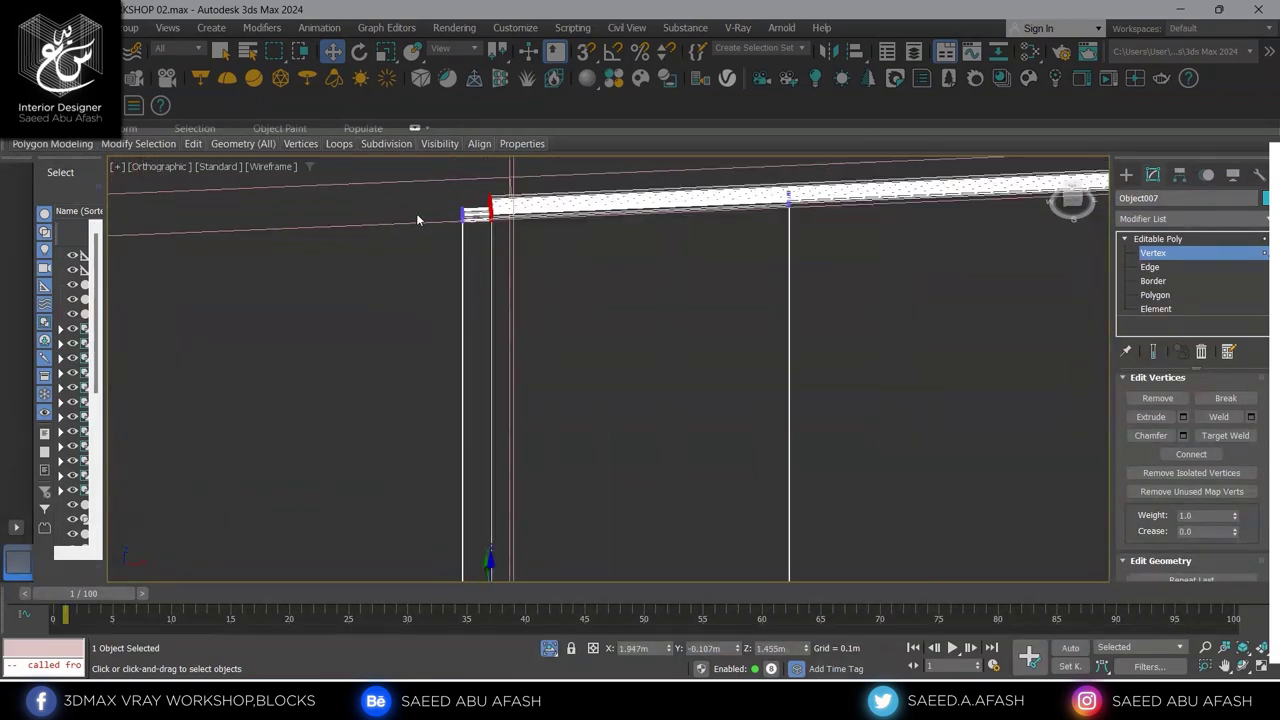
pyautogui.scroll(-3, 450, 202)
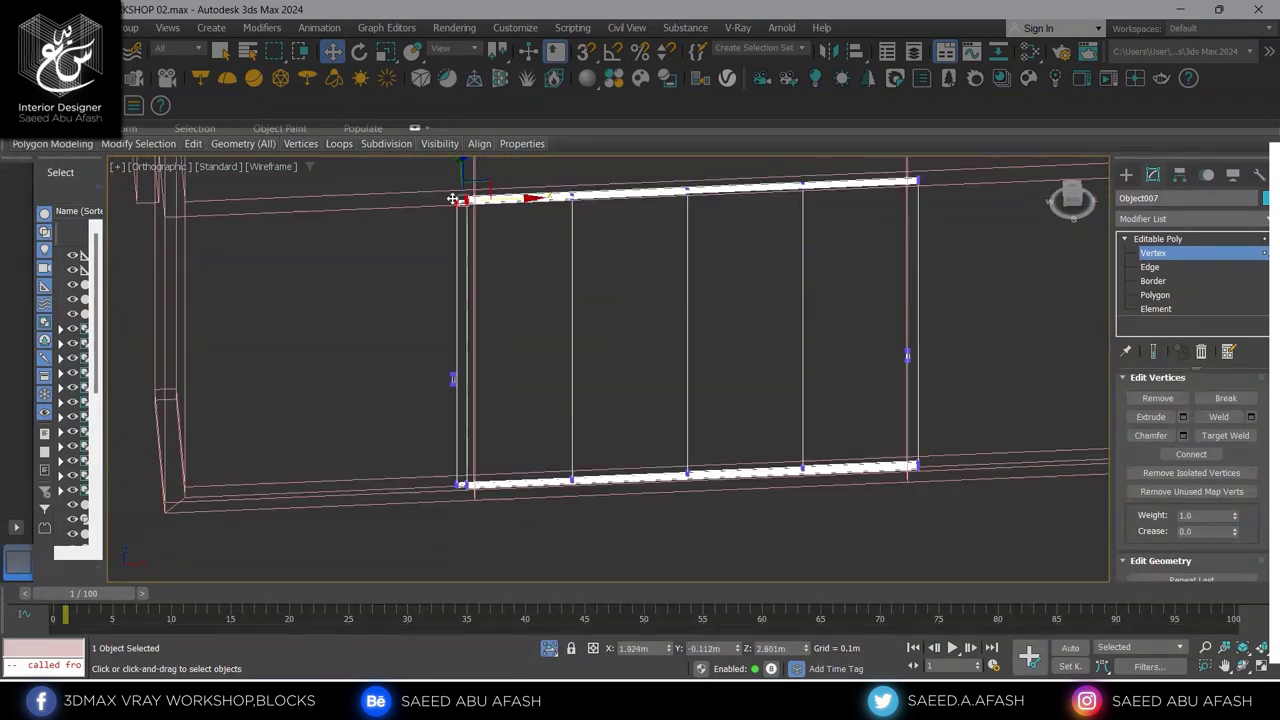
pyautogui.scroll(-2, 660, 430)
# Return the viewport to shaded display and deselect the glass pane
pyautogui.click(1126, 174)
pyautogui.press('F3')
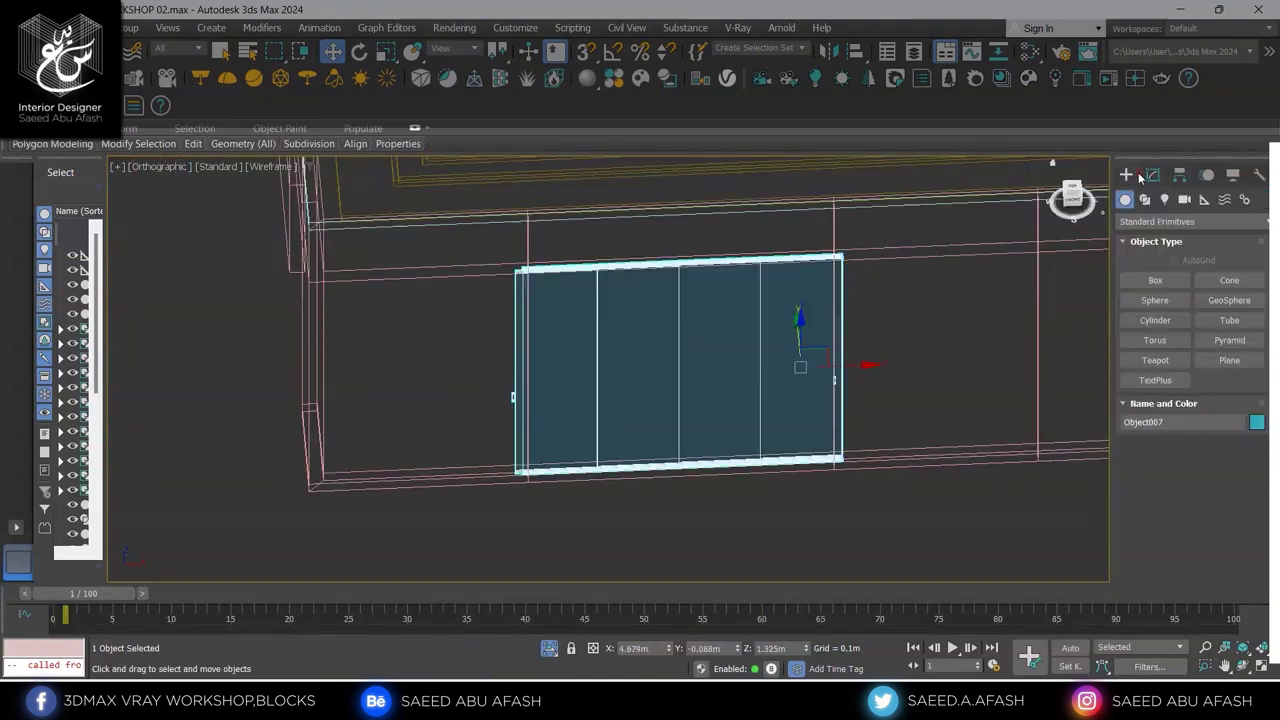
pyautogui.moveTo(803, 323)
pyautogui.keyDown('alt'); pyautogui.mouseDown(button='middle')
pyautogui.moveTo(694, 371)
pyautogui.moveTo(729, 406)
pyautogui.moveTo(720, 354)
pyautogui.moveTo(738, 499)
pyautogui.mouseUp(button='middle'); pyautogui.keyUp('alt')
pyautogui.click(740, 520)
pyautogui.scroll(2, 682, 448)
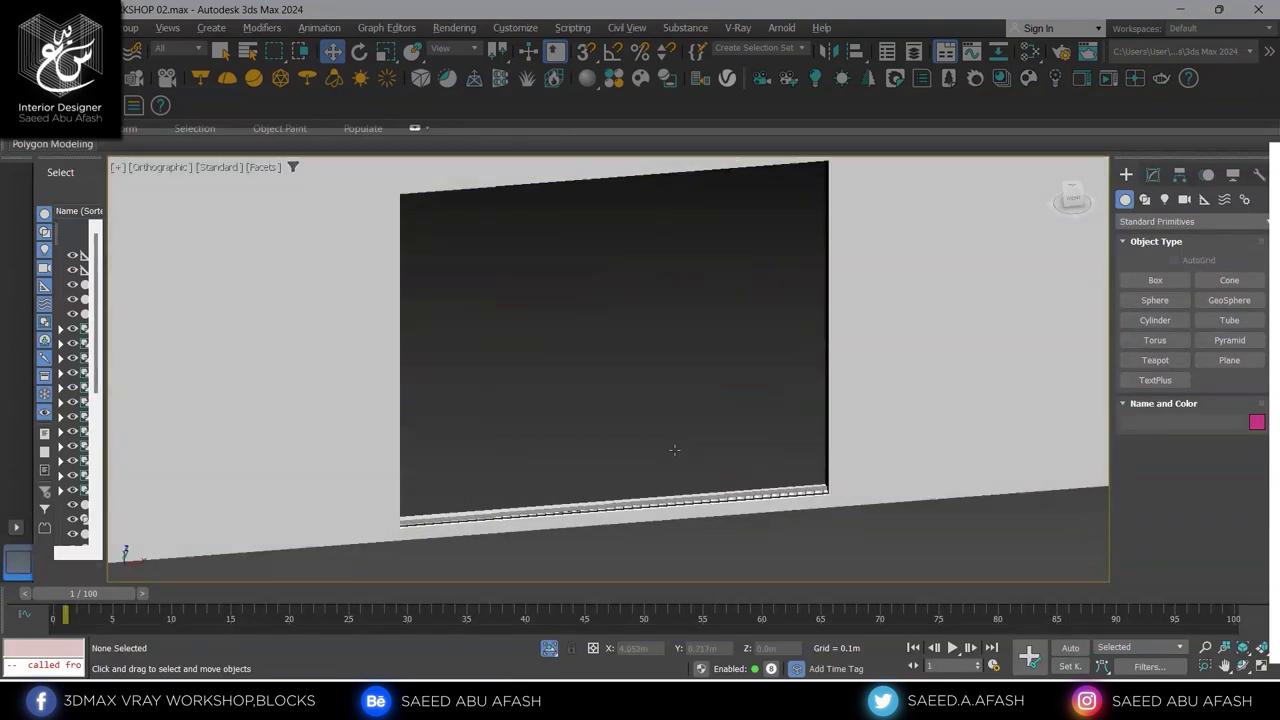
pyautogui.moveTo(675, 449)
pyautogui.keyDown('alt'); pyautogui.mouseDown(button='middle')
pyautogui.moveTo(780, 406)
pyautogui.moveTo(800, 430)
pyautogui.moveTo(789, 452)
pyautogui.moveTo(651, 457)
pyautogui.moveTo(706, 429)
pyautogui.moveTo(586, 443)
pyautogui.moveTo(600, 407)
pyautogui.moveTo(532, 393)
pyautogui.mouseUp(button='middle'); pyautogui.keyUp('alt')
# Shift-move a copy of Object007 into the right-hand window opening
pyautogui.click(706, 429)
pyautogui.scroll(-2, 532, 393)
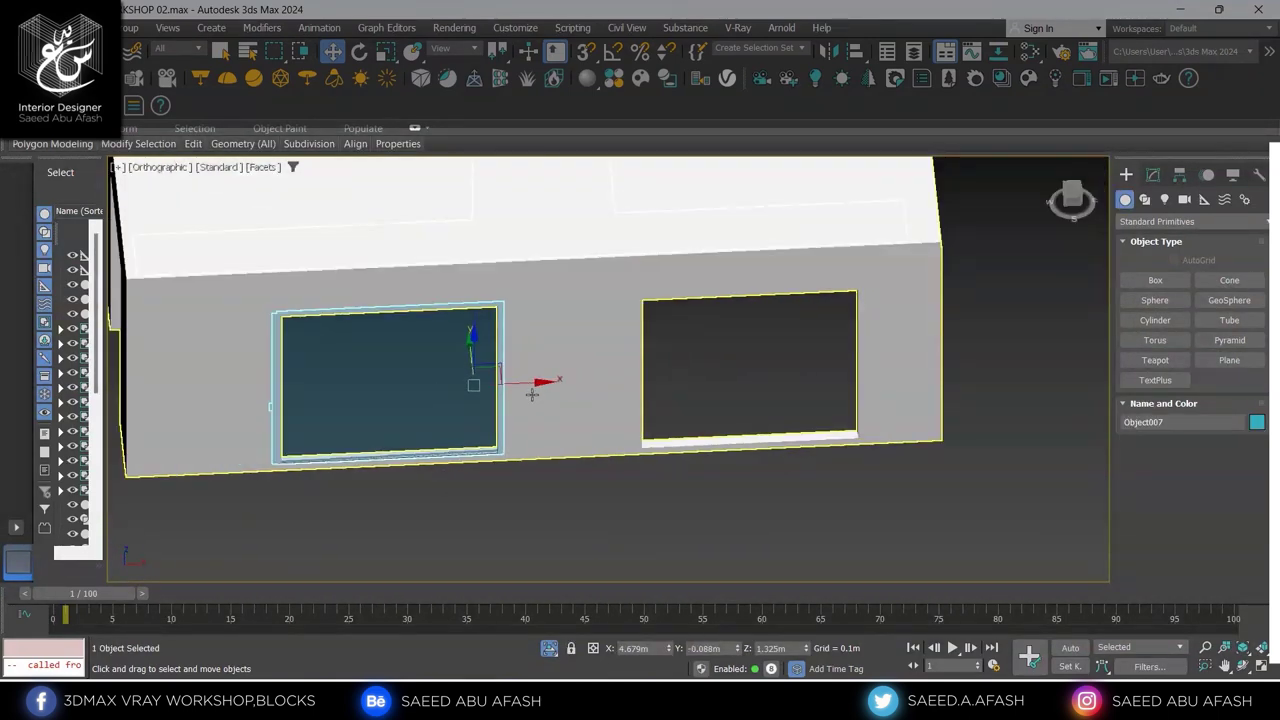
pyautogui.keyDown('shift'); pyautogui.moveTo(521, 383); pyautogui.dragTo(799, 413); pyautogui.keyUp('shift')
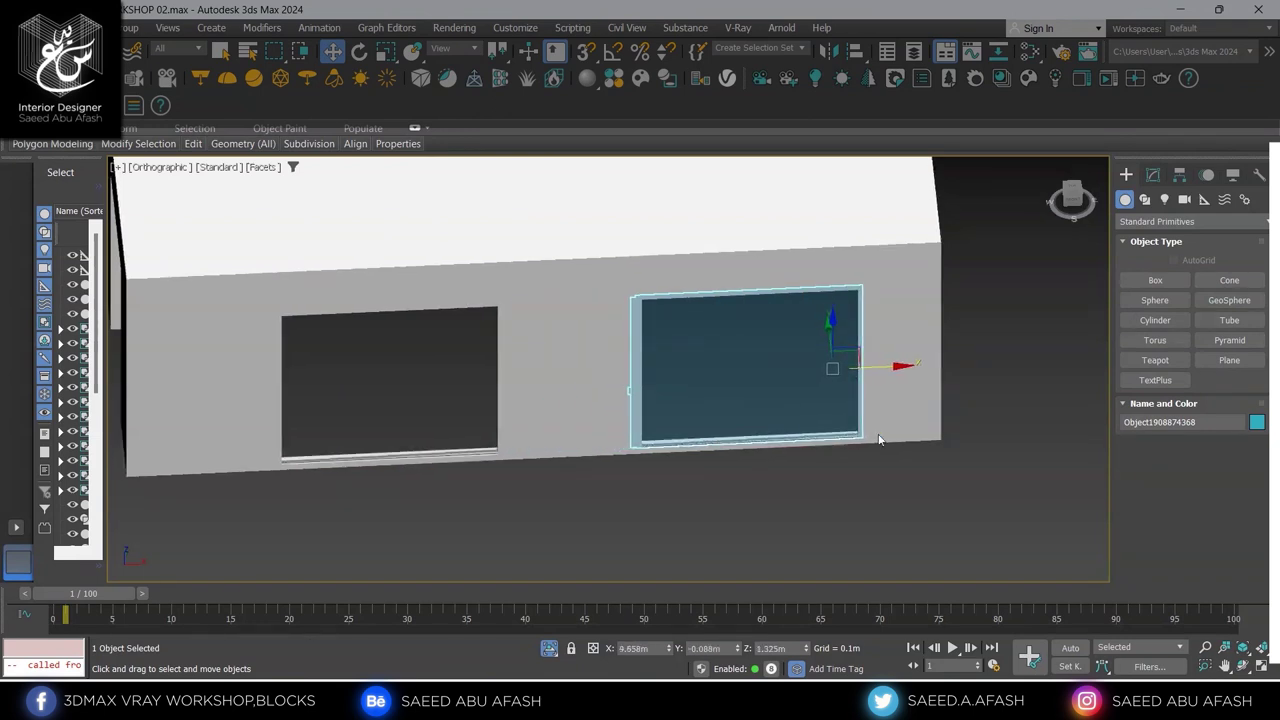
pyautogui.keyDown('shift'); pyautogui.moveTo(879, 440); pyautogui.dragTo(879, 440); pyautogui.keyUp('shift')
pyautogui.click(651, 419)
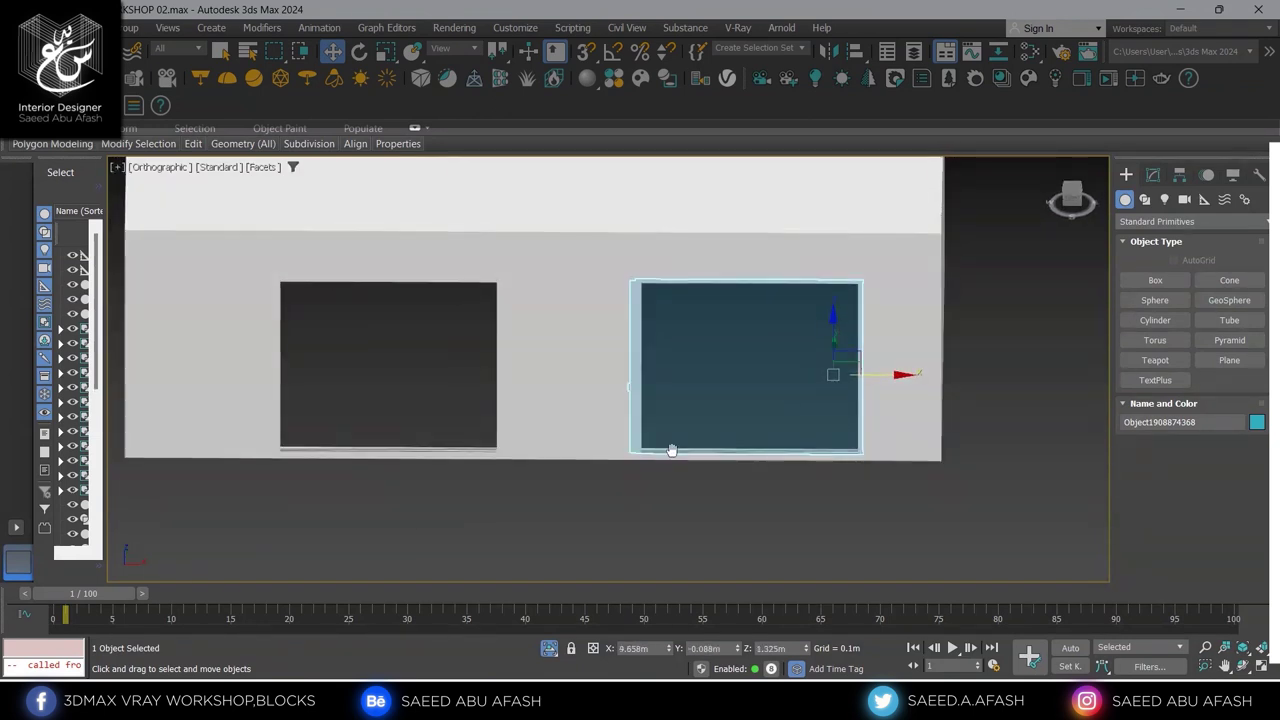
# Orbit to a front view of the building and select the glass panel near the door
pyautogui.keyDown('alt'); pyautogui.moveTo(671, 449); pyautogui.dragTo(802, 433, button='middle'); pyautogui.keyUp('alt')
pyautogui.rightClick(874, 397)
pyautogui.keyDown('alt'); pyautogui.moveTo(869, 349); pyautogui.dragTo(809, 426, button='middle'); pyautogui.keyUp('alt')
pyautogui.scroll(5, 809, 426)
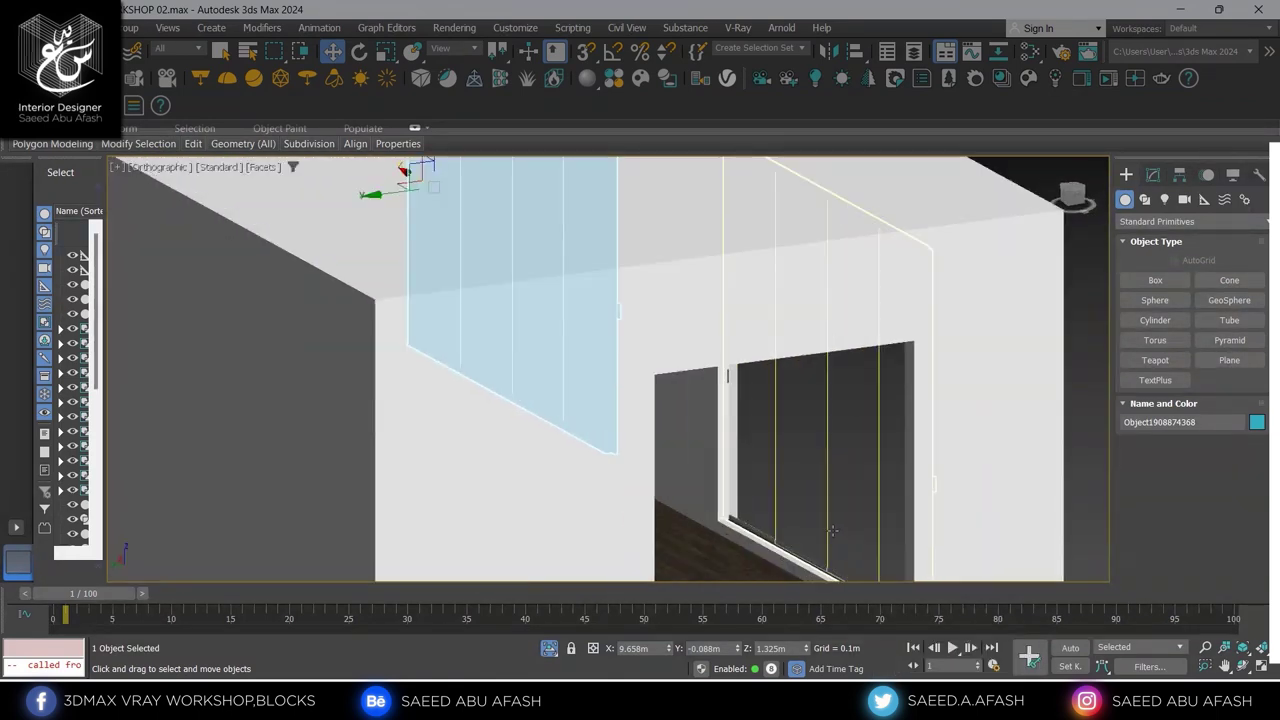
pyautogui.click(797, 529)
pyautogui.scroll(3, 801, 463)
# Undo view changes with Shift+Z back to an angled view of the building
pyautogui.hotkey('shift', 'z')
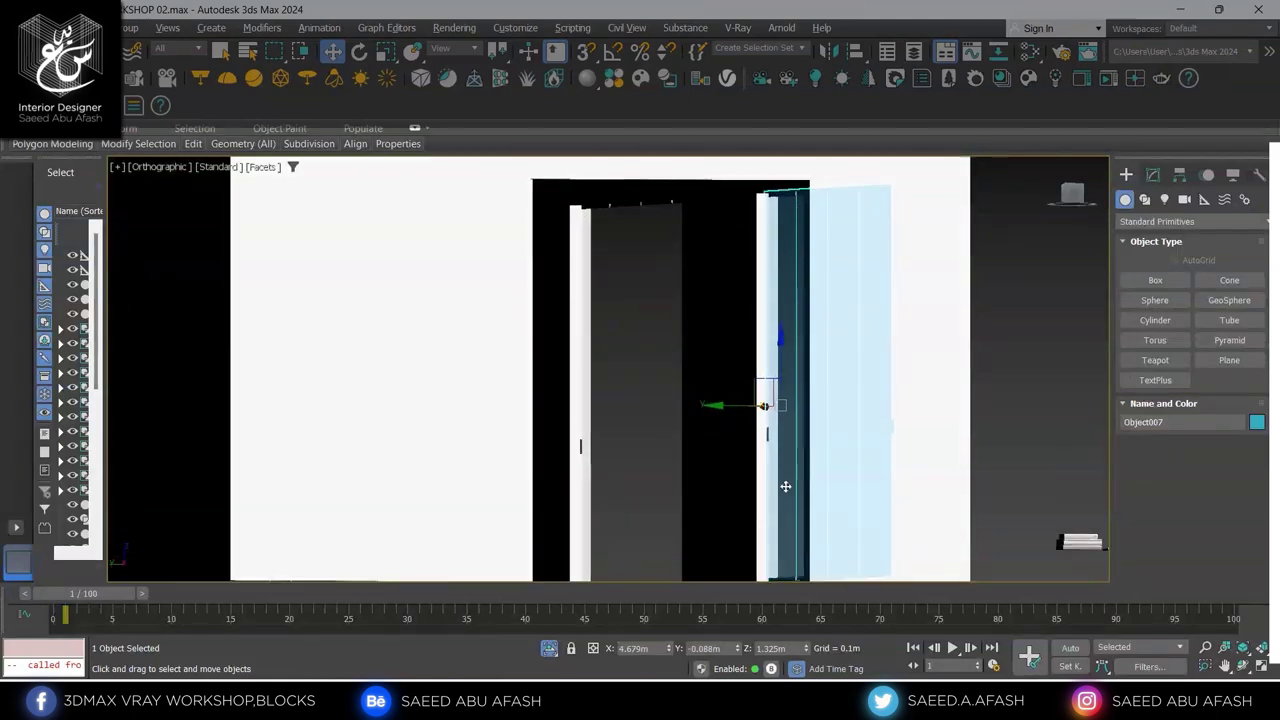
pyautogui.hotkey('shift', 'z')
pyautogui.hotkey('shift', 'z')
pyautogui.hotkey('shift', 'z')
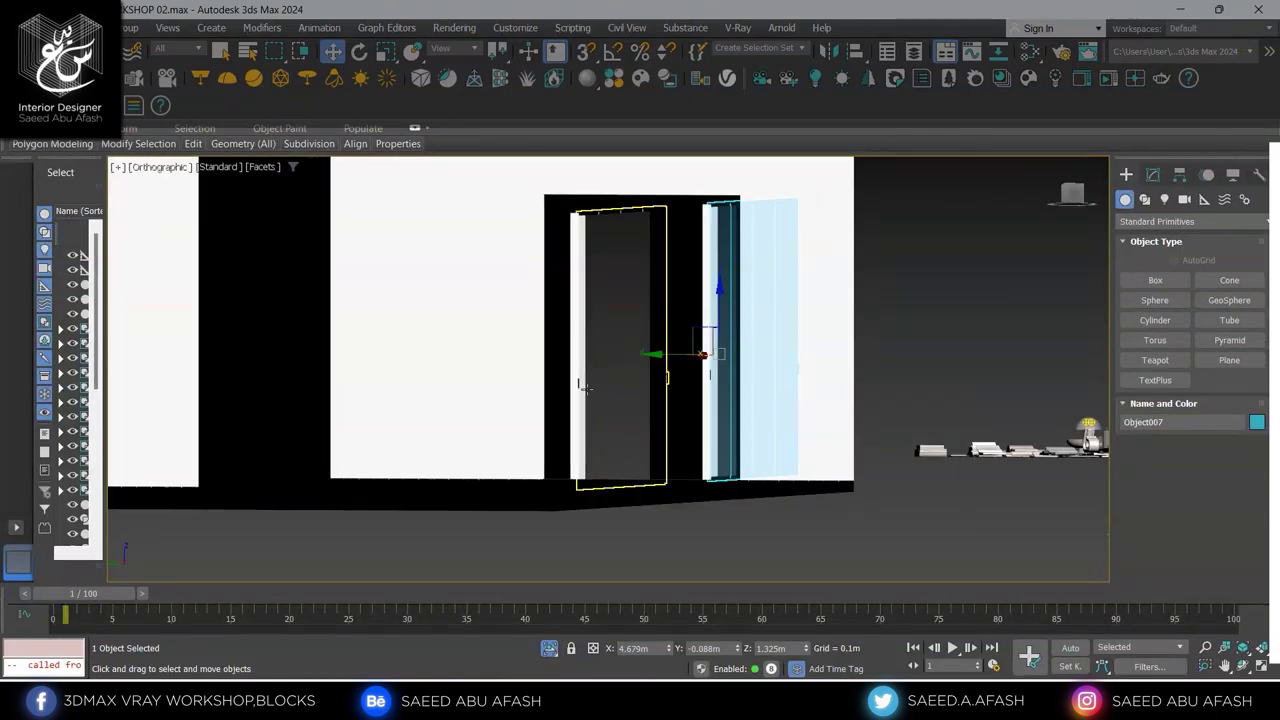
pyautogui.hotkey('shift', 'z')
pyautogui.hotkey('shift', 'z')
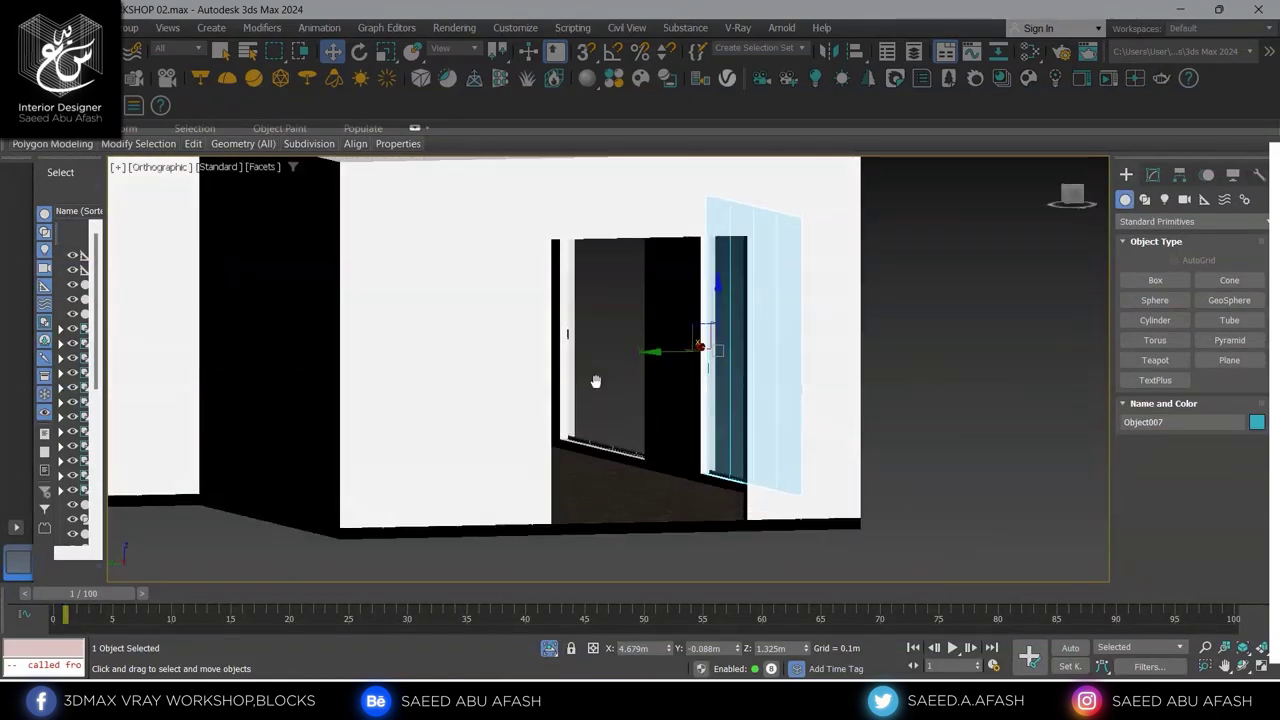
pyautogui.hotkey('shift', 'z')
pyautogui.hotkey('shift', 'z')
pyautogui.hotkey('shift', 'z')
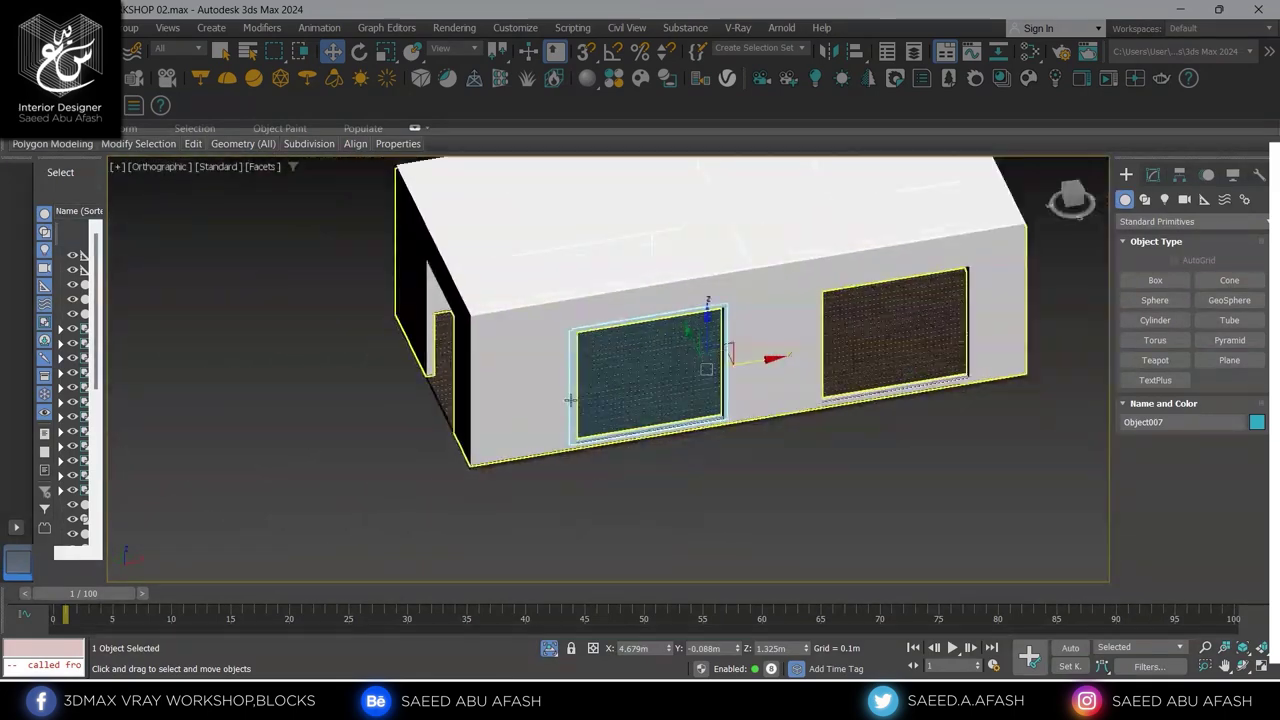
pyautogui.hotkey('shift', 'z')
pyautogui.hotkey('shift', 'z')
pyautogui.hotkey('shift', 'z')
pyautogui.hotkey('shift', 'z')
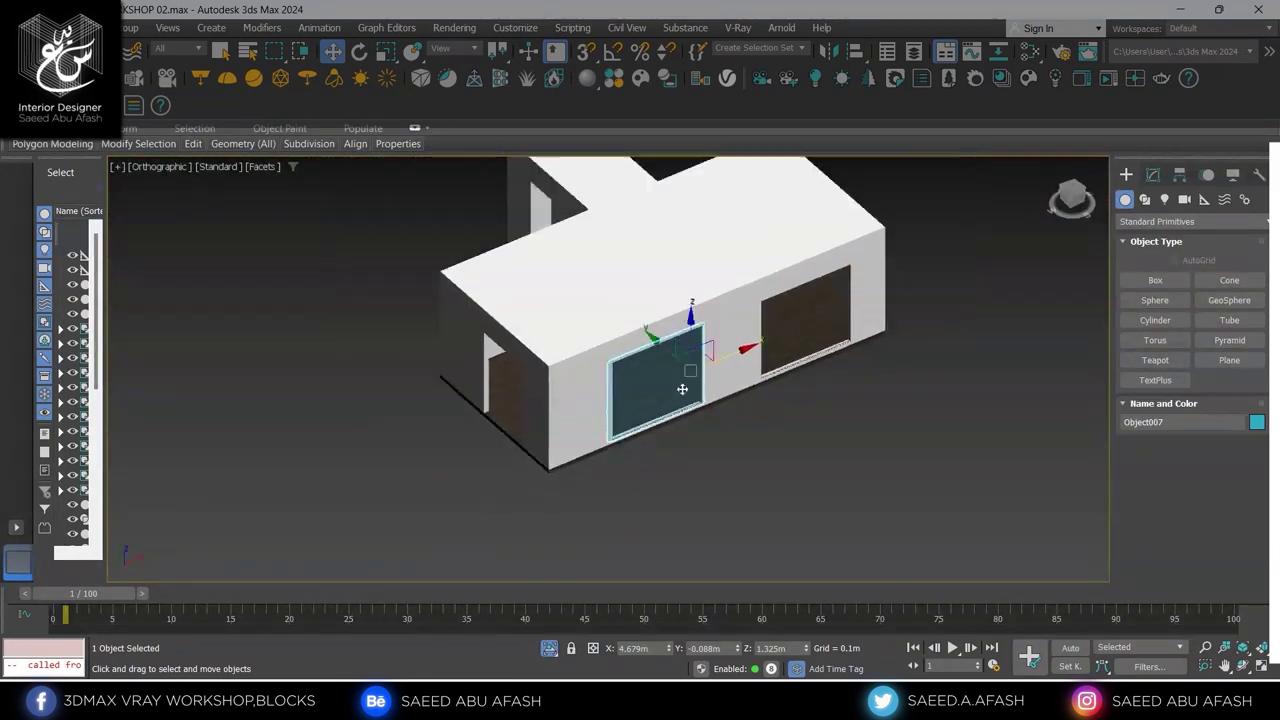
pyautogui.hotkey('shift', 'z')
pyautogui.hotkey('shift', 'z')
pyautogui.hotkey('shift', 'z')
pyautogui.hotkey('shift', 'z')
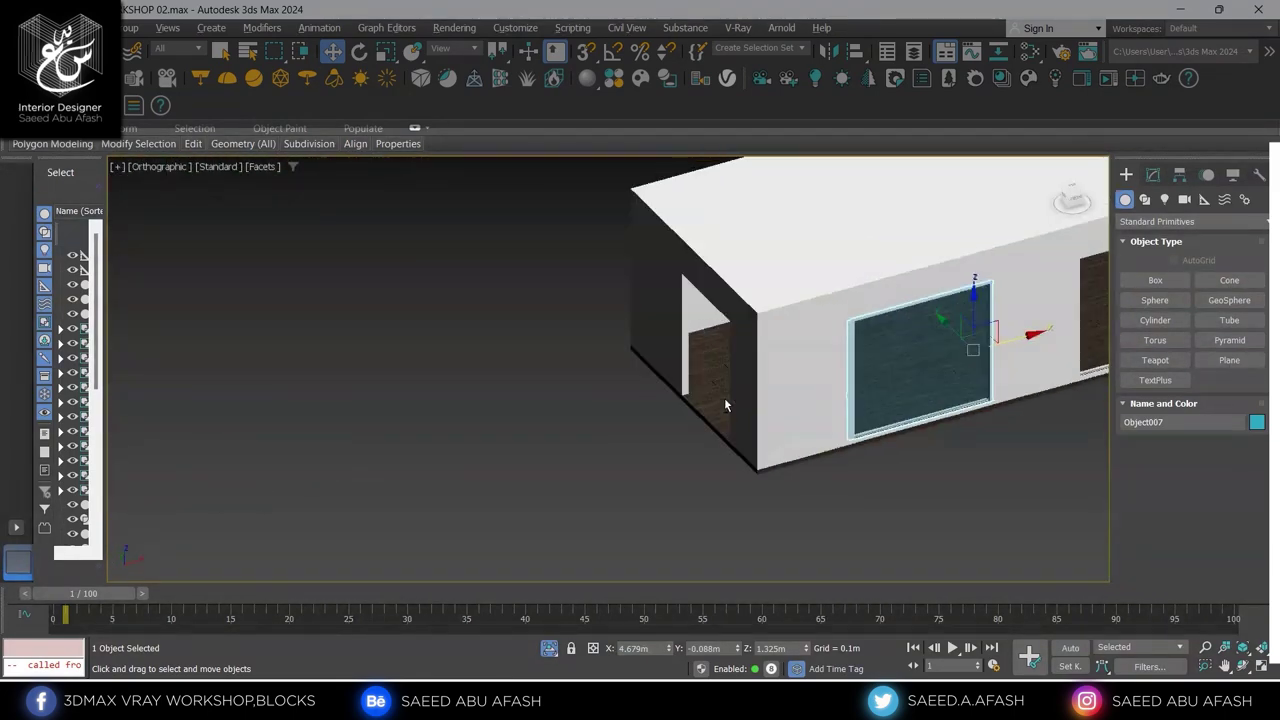
pyautogui.hotkey('shift', 'z')
pyautogui.hotkey('shift', 'z')
pyautogui.hotkey('shift', 'z')
pyautogui.hotkey('shift', 'z')
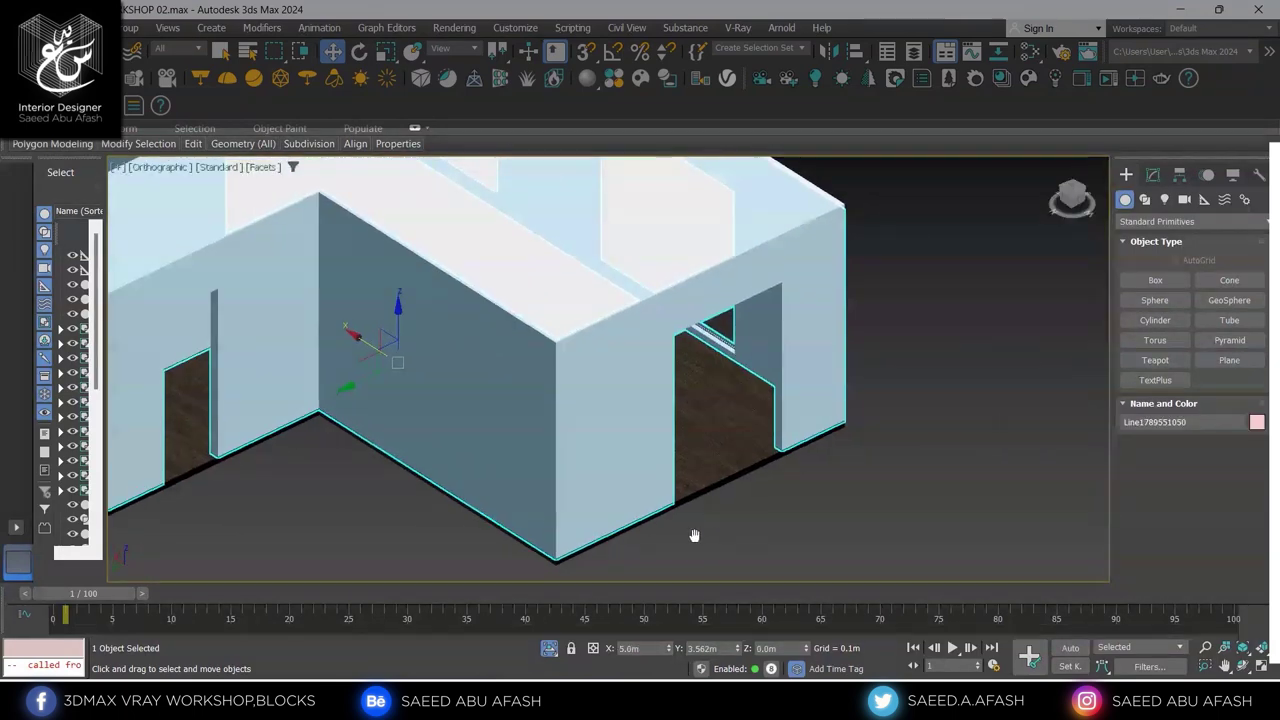
# Enter Polygon level on the wall and step back through views to the doorway close-up
pyautogui.click(1153, 175)
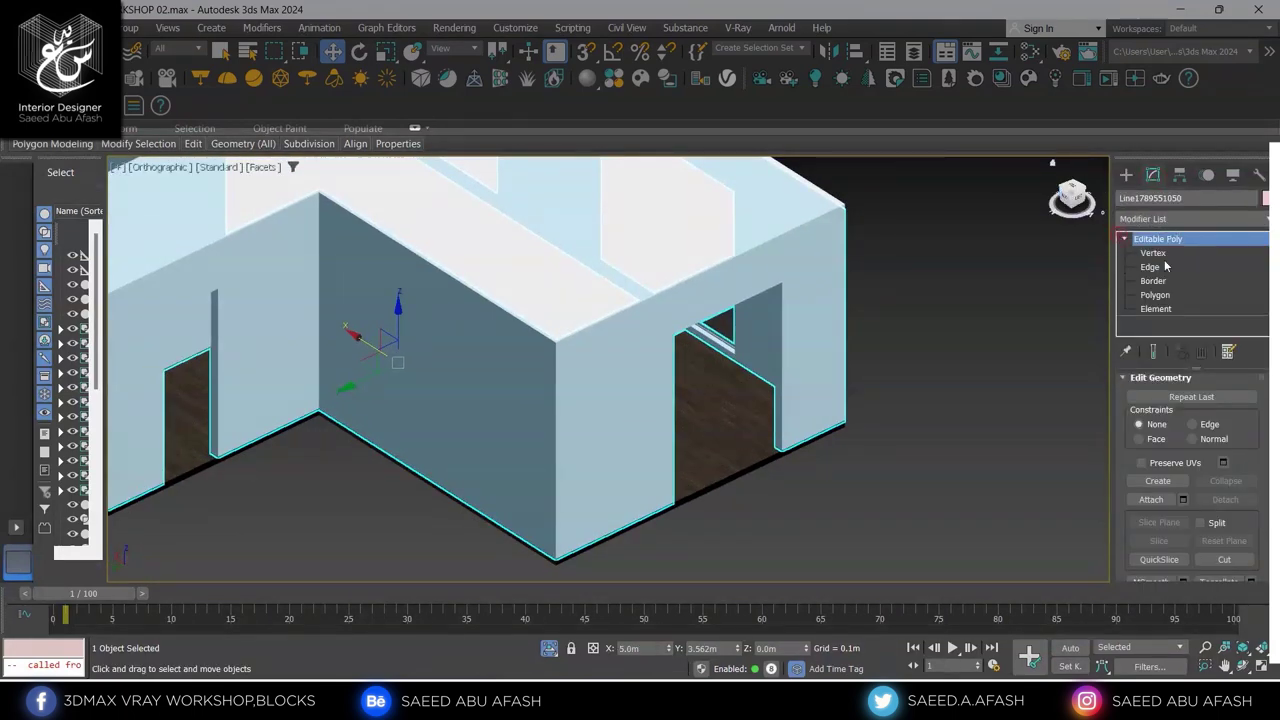
pyautogui.click(1155, 296)
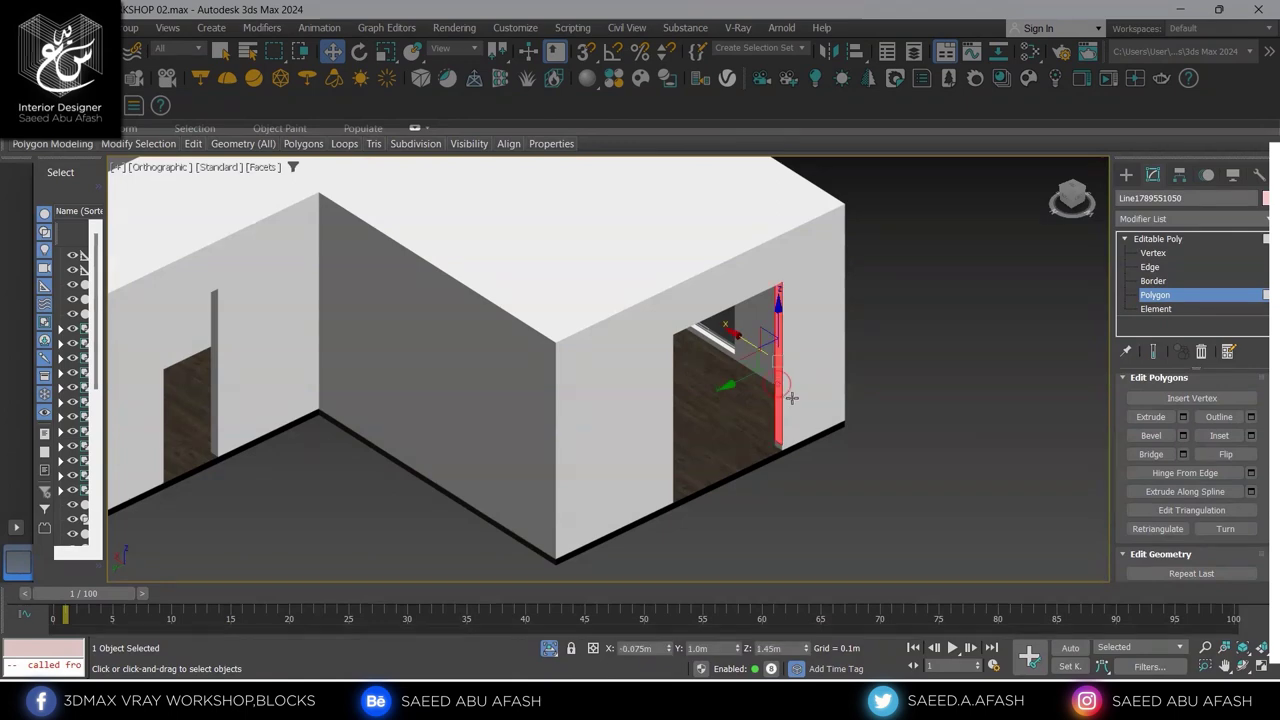
pyautogui.hotkey('shift', 'z')
pyautogui.hotkey('shift', 'z')
pyautogui.hotkey('shift', 'z')
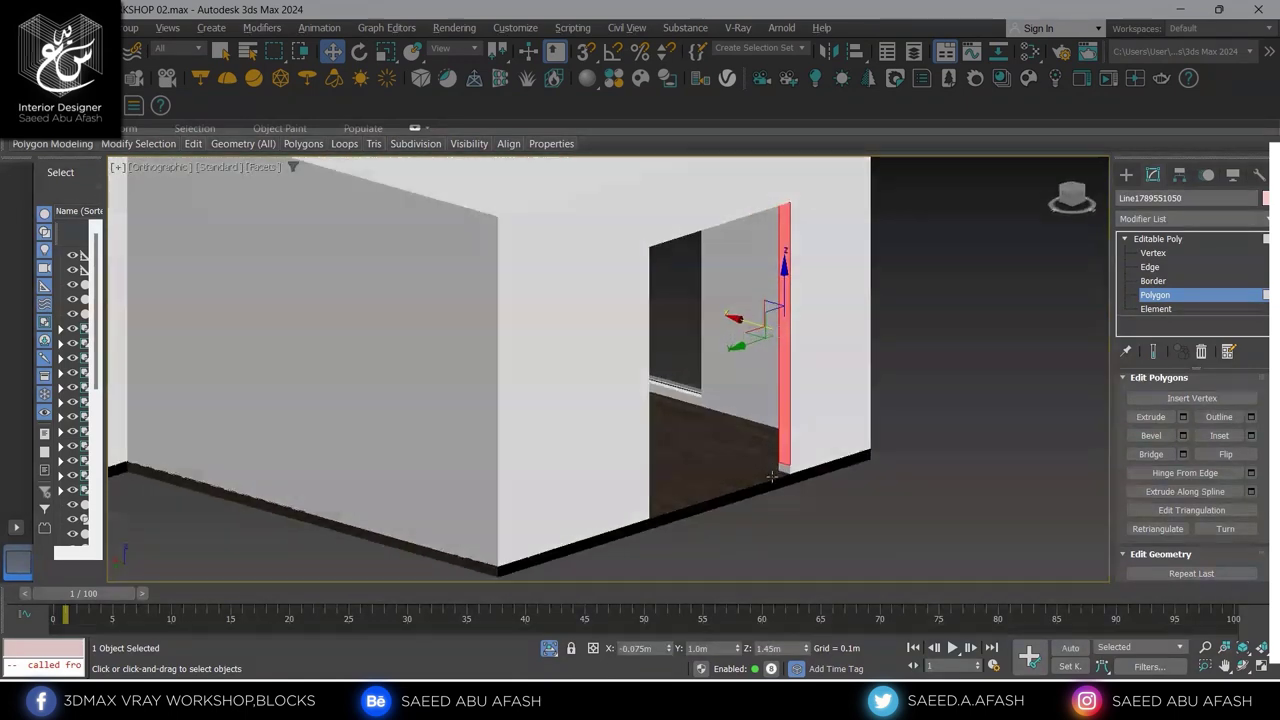
pyautogui.hotkey('shift', 'z')
pyautogui.hotkey('shift', 'z')
pyautogui.hotkey('shift', 'z')
pyautogui.hotkey('shift', 'z')
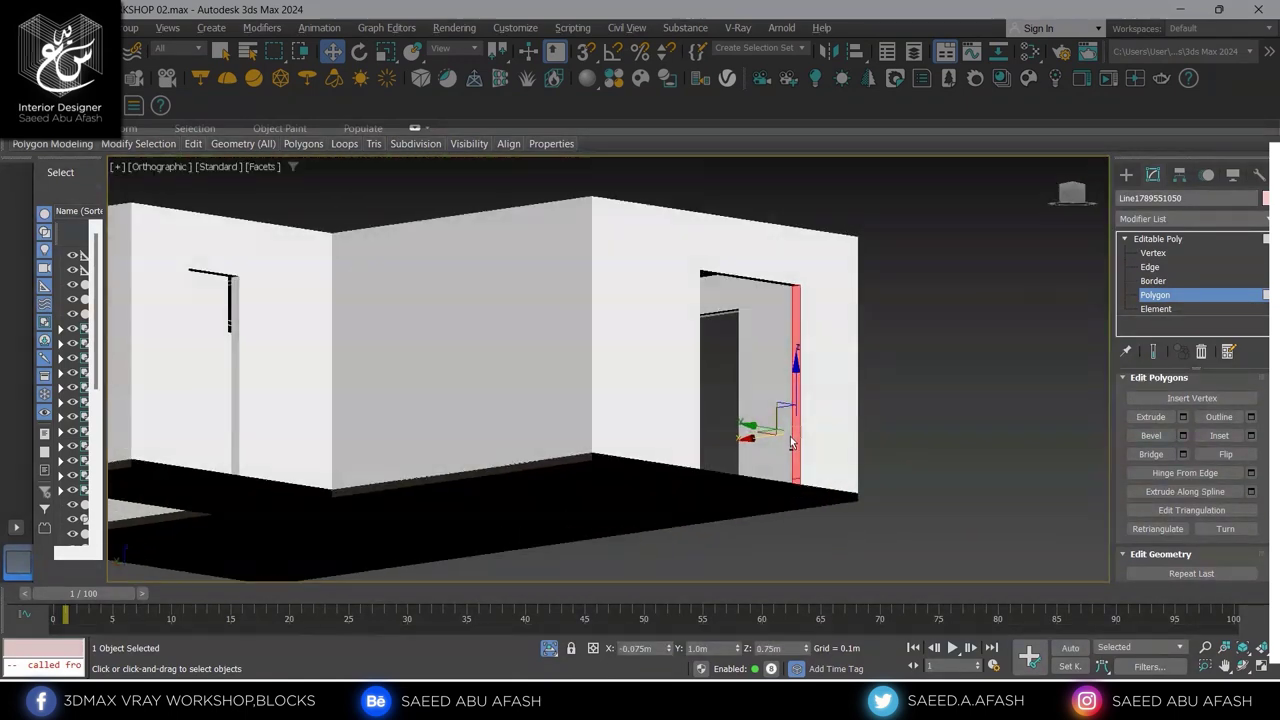
pyautogui.hotkey('shift', 'z')
pyautogui.hotkey('shift', 'z')
pyautogui.hotkey('shift', 'z')
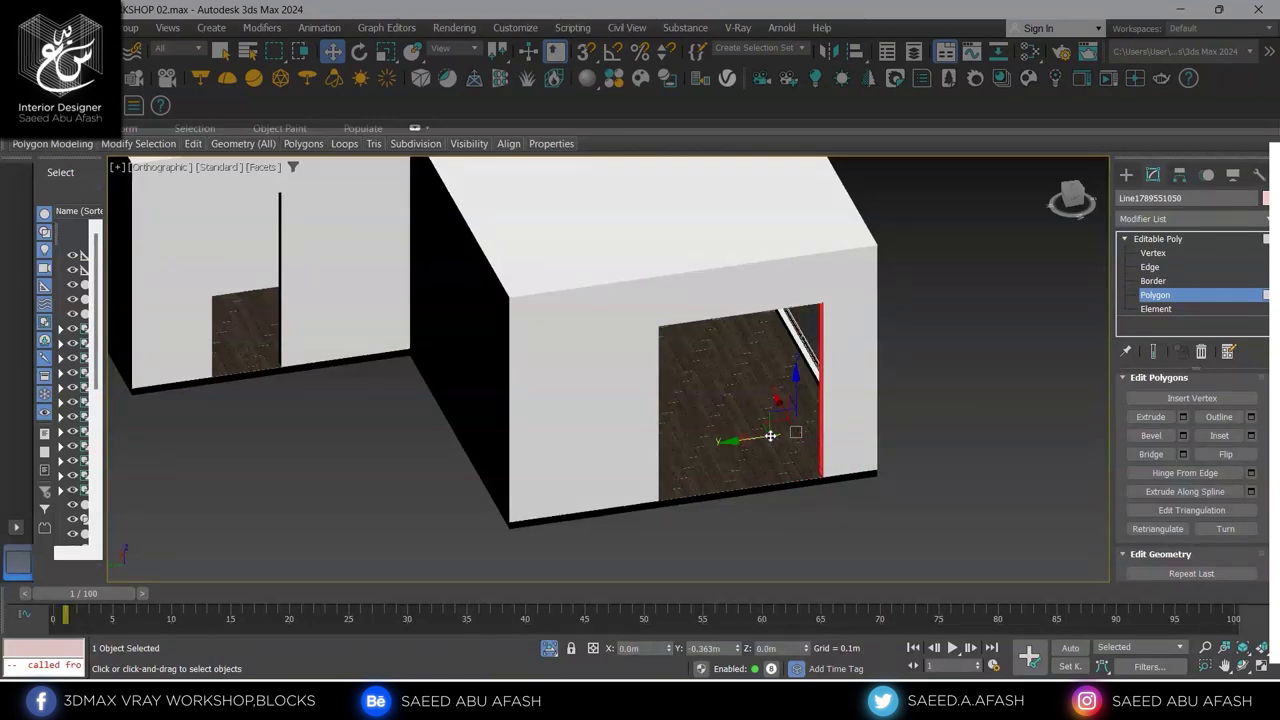
pyautogui.hotkey('shift', 'z')
pyautogui.hotkey('shift', 'z')
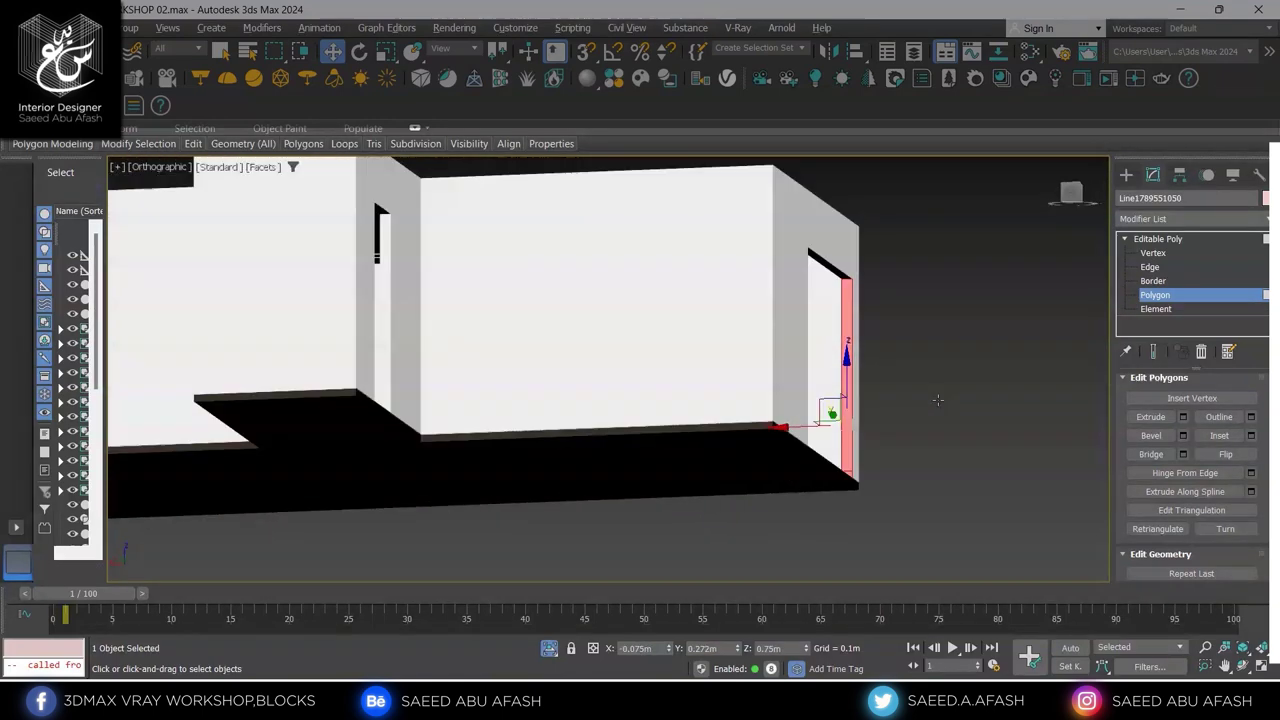
pyautogui.hotkey('shift', 'z')
pyautogui.hotkey('shift', 'z')
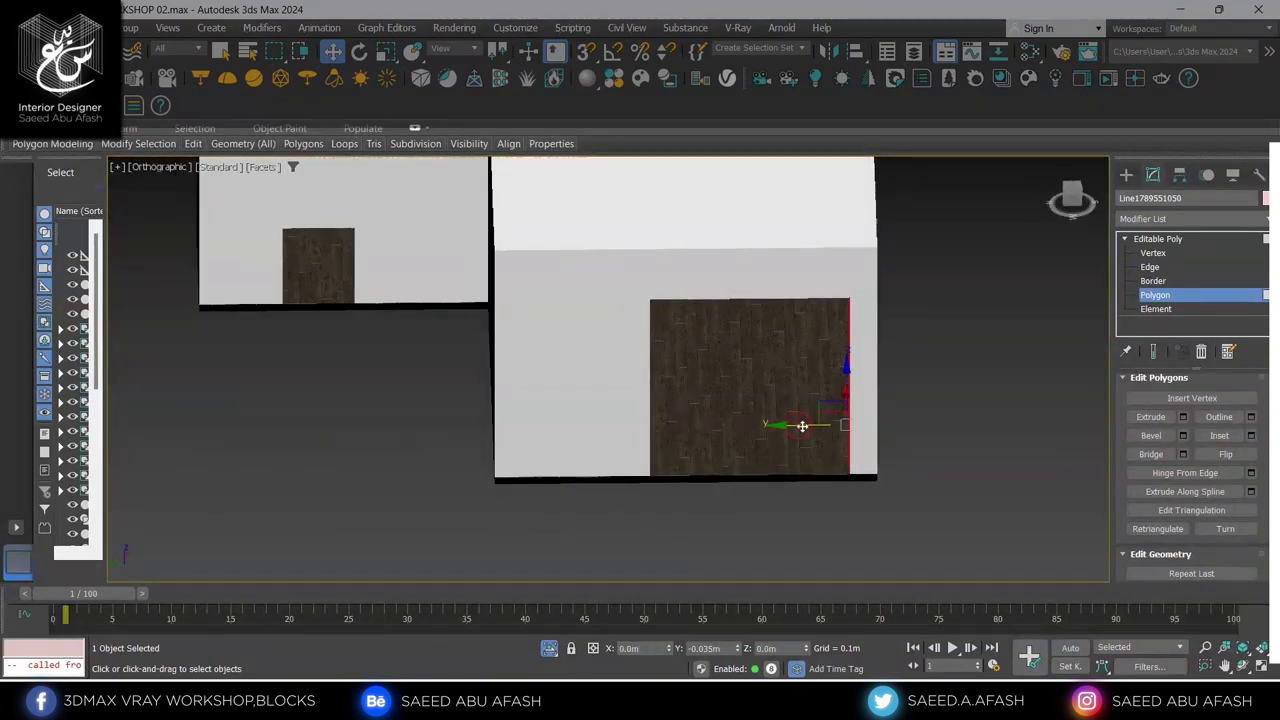
pyautogui.hotkey('shift', 'z')
pyautogui.hotkey('shift', 'z')
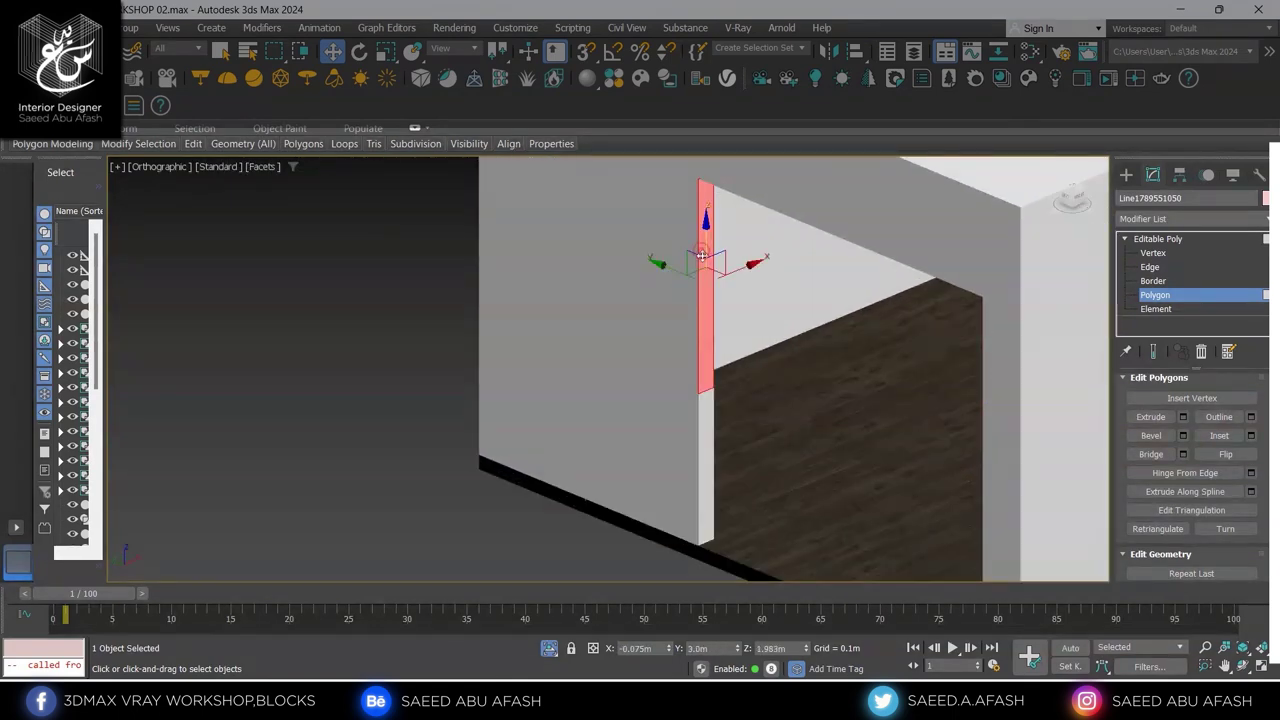
# Leave the wall's polygon editing, deselect it, and step back to views of the standalone door
pyautogui.hotkey('shift', 'z')
pyautogui.hotkey('shift', 'z')
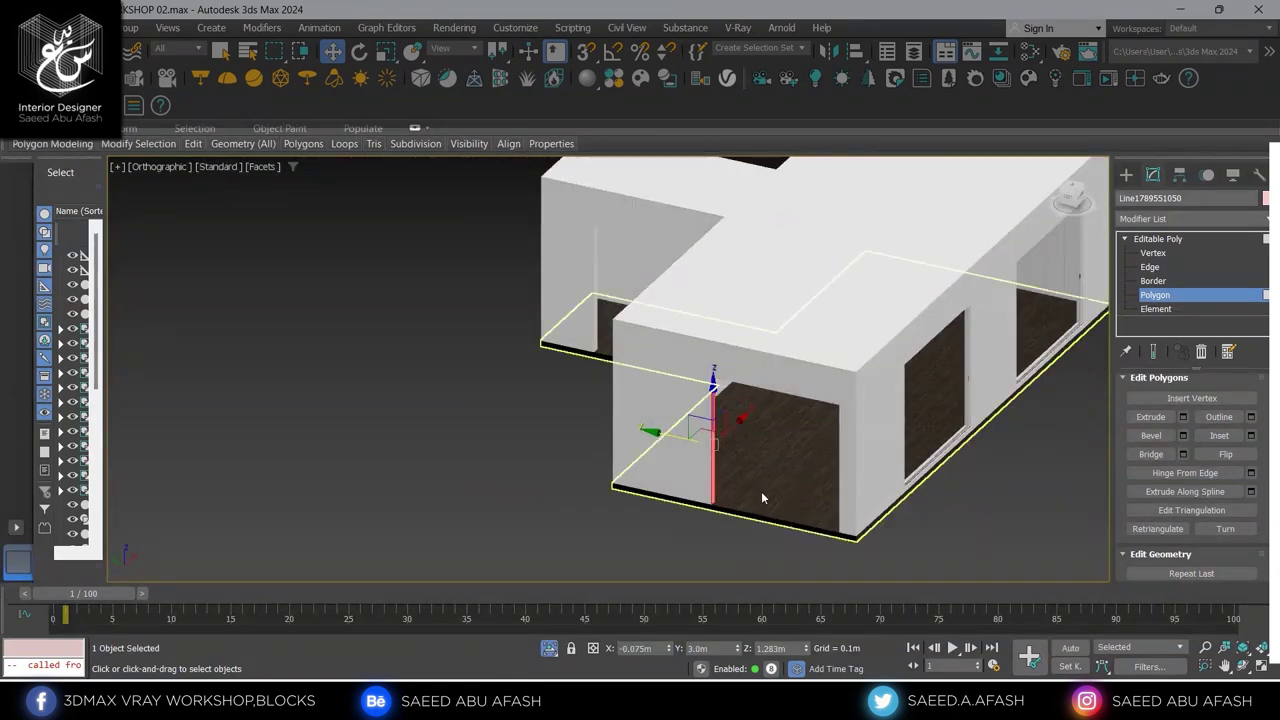
pyautogui.hotkey('shift', 'z')
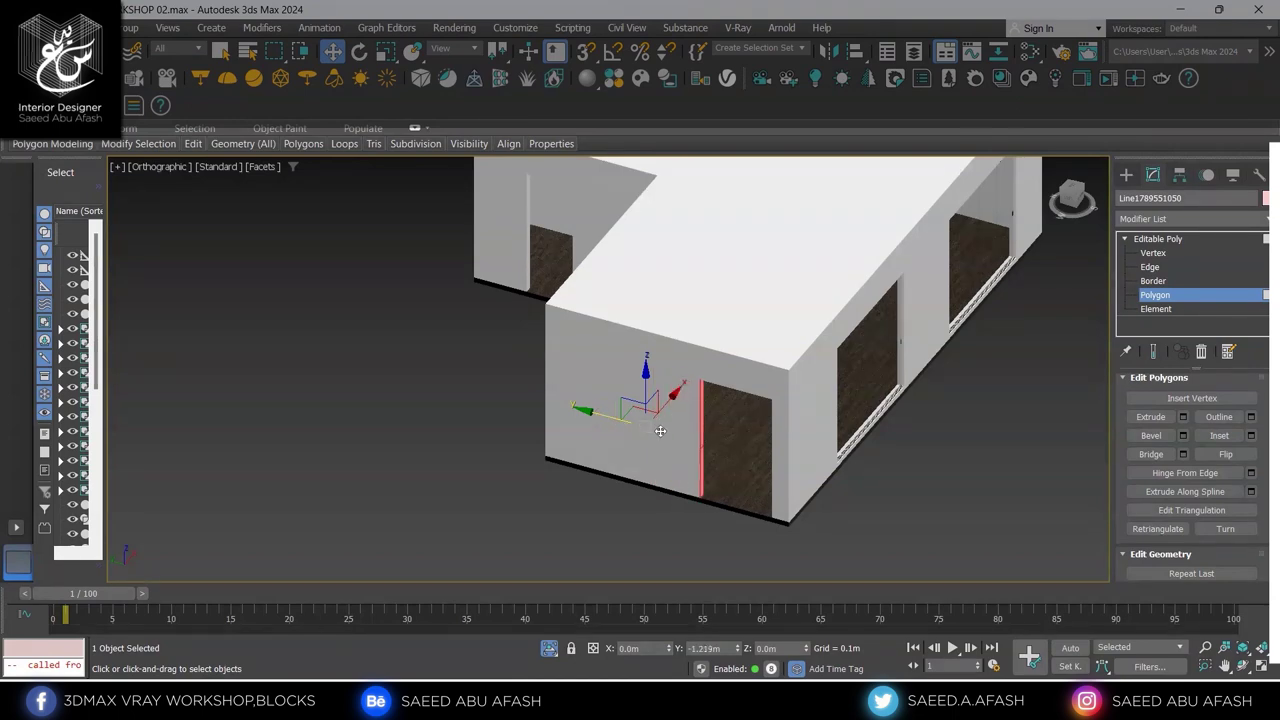
pyautogui.hotkey('shift', 'z')
pyautogui.hotkey('shift', 'z')
pyautogui.hotkey('shift', 'z')
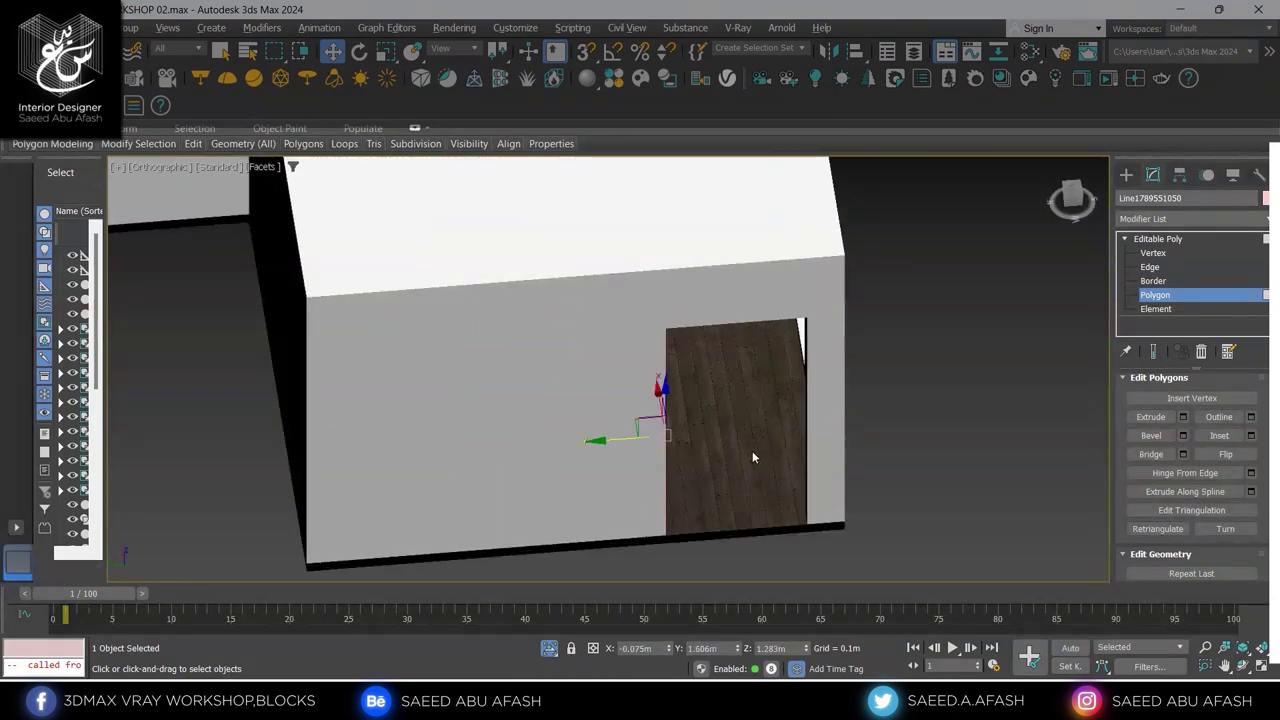
pyautogui.hotkey('shift', 'z')
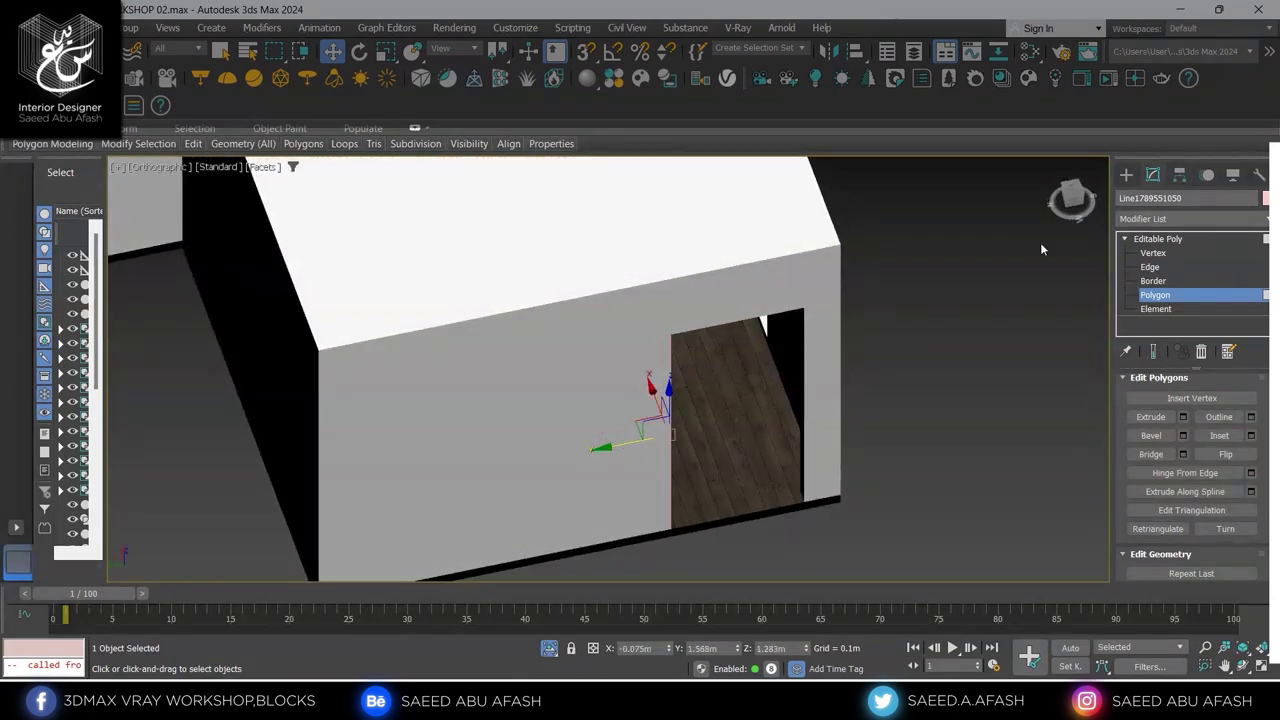
pyautogui.click(1125, 175)
pyautogui.hotkey('shift', 'z')
pyautogui.hotkey('shift', 'z')
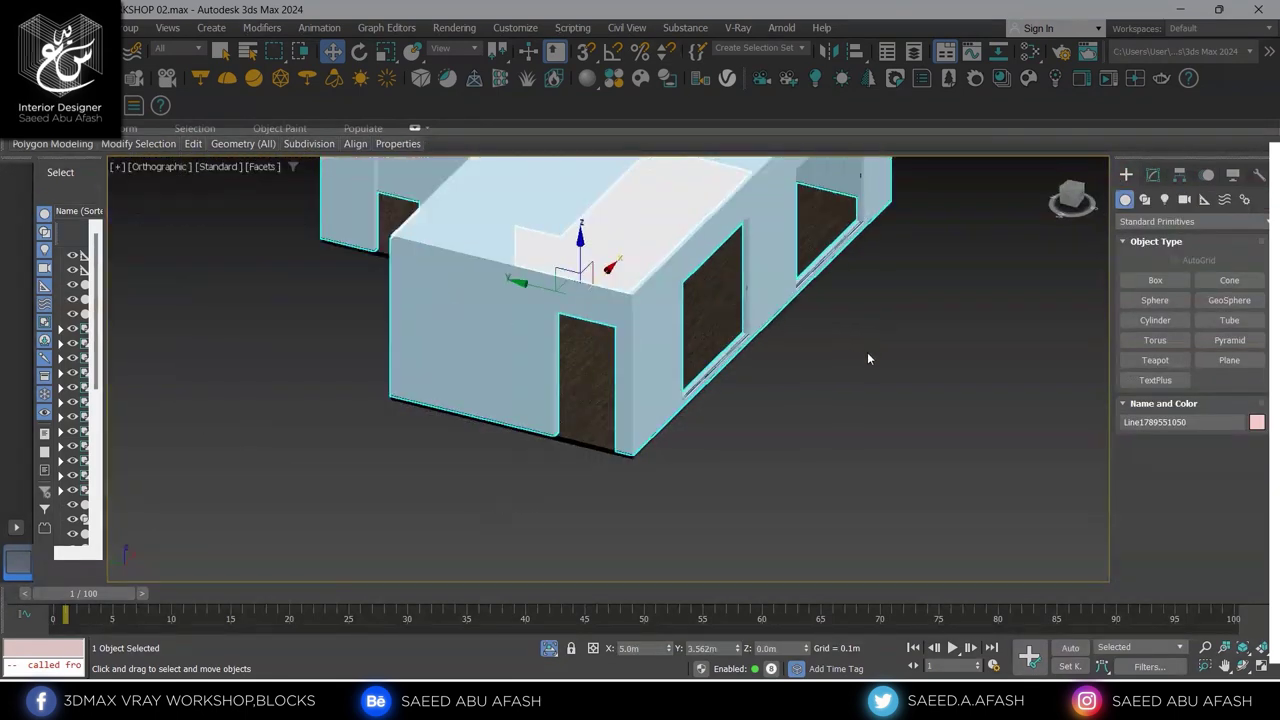
pyautogui.hotkey('shift', 'z')
pyautogui.click(883, 398)
pyautogui.hotkey('shift', 'z')
pyautogui.hotkey('shift', 'z')
pyautogui.hotkey('shift', 'z')
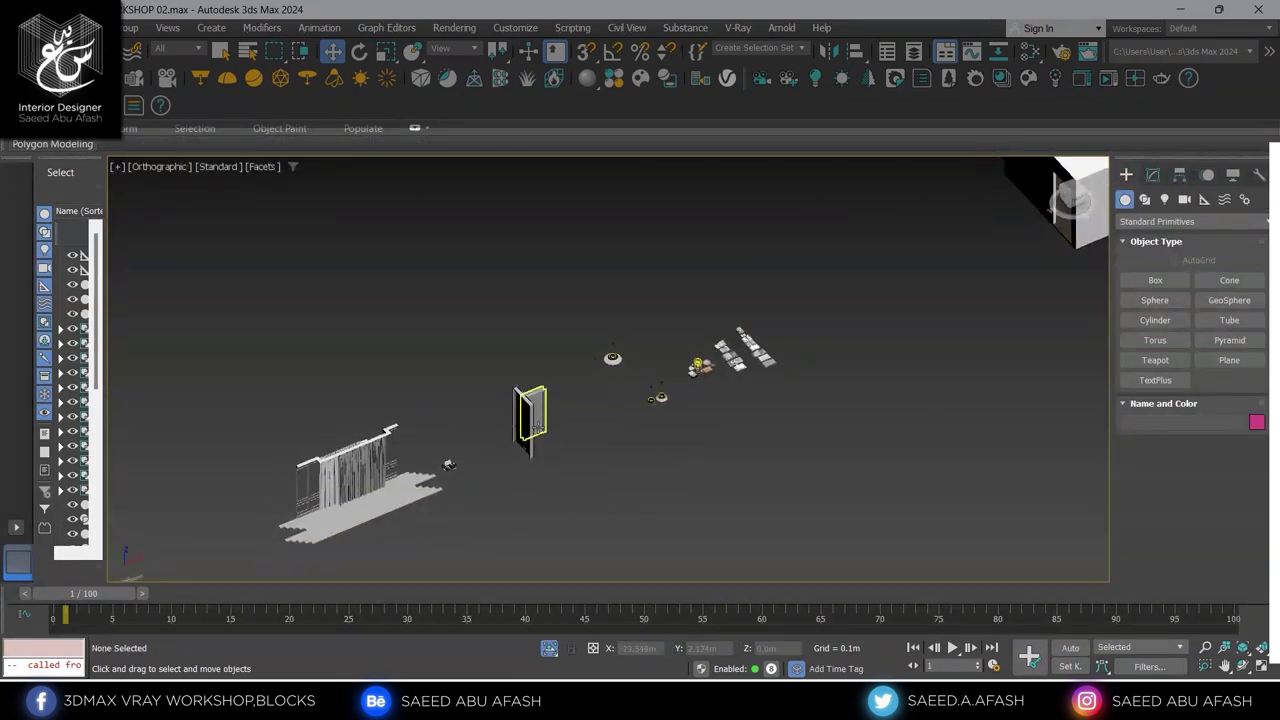
pyautogui.hotkey('shift', 'z')
# Move the standalone door Box005 beside the house's doorway
pyautogui.click(541, 435)
pyautogui.hotkey('shift', 'z')
pyautogui.hotkey('shift', 'z')
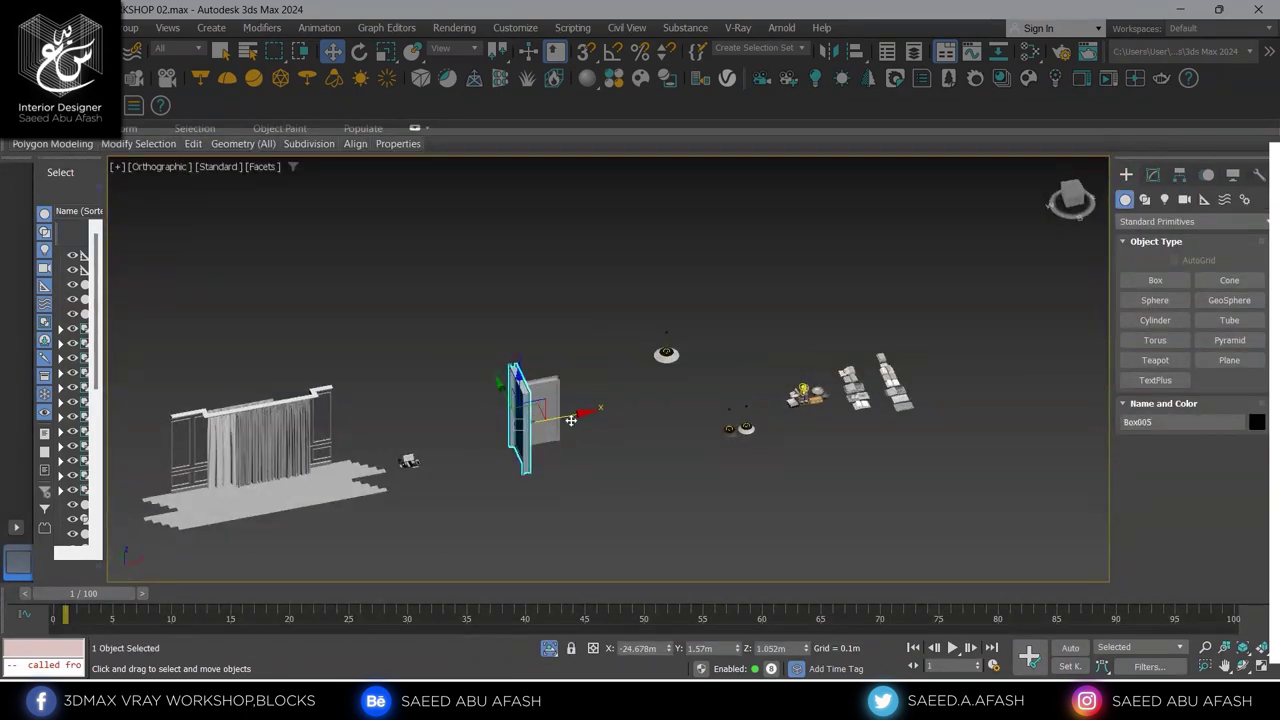
pyautogui.hotkey('shift', 'z')
pyautogui.hotkey('shift', 'z')
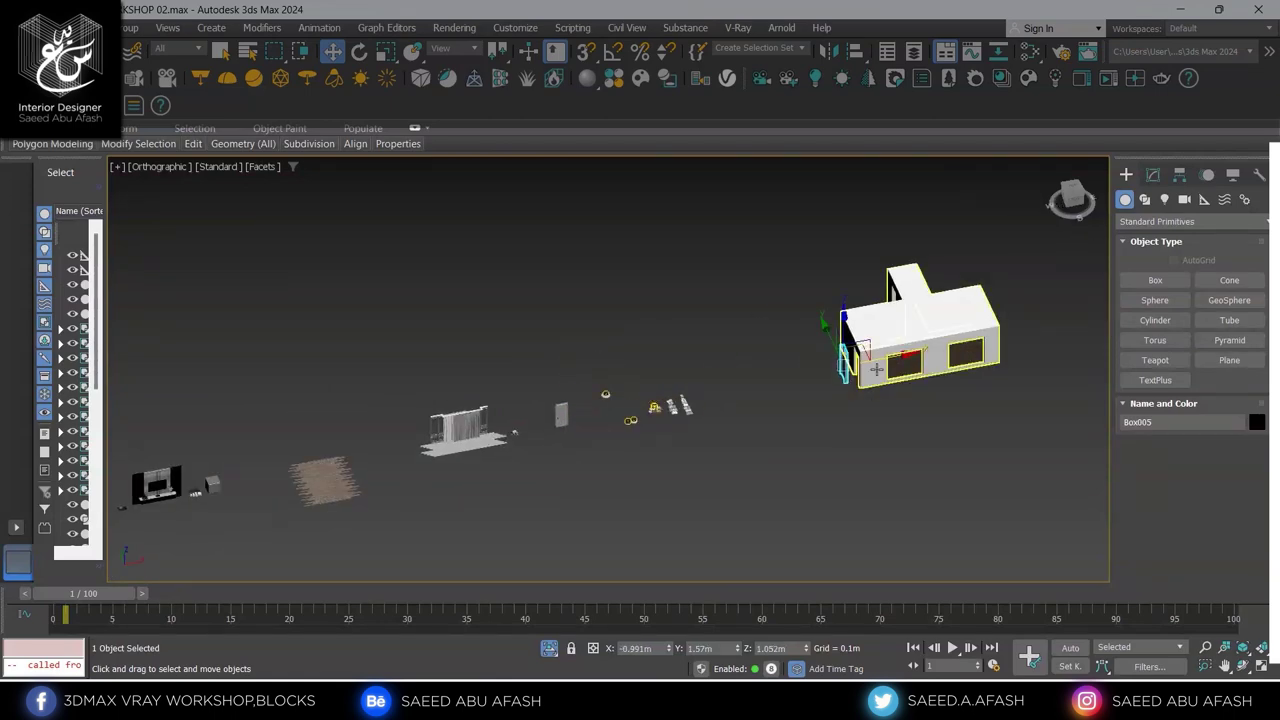
pyautogui.press('z')
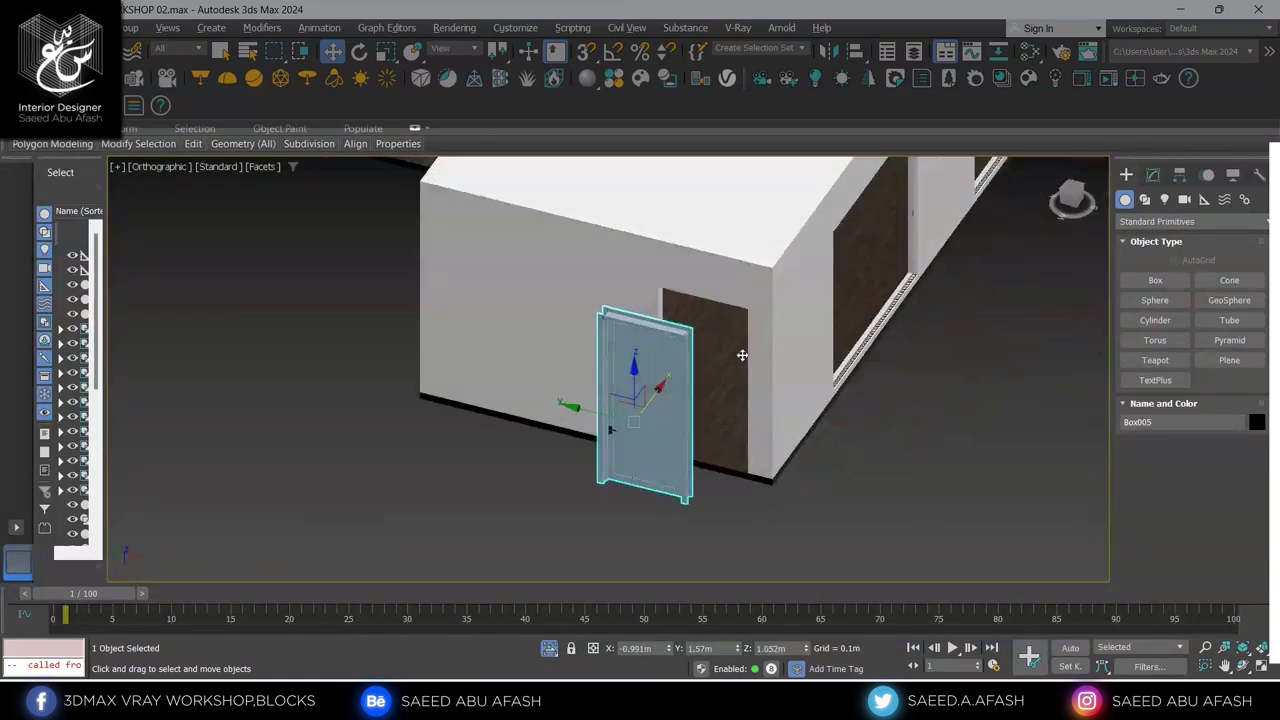
pyautogui.moveTo(742, 355)
pyautogui.keyDown('alt'); pyautogui.mouseDown(button='middle')
pyautogui.moveTo(717, 397)
pyautogui.moveTo(637, 405)
pyautogui.mouseUp(button='middle'); pyautogui.keyUp('alt')
# Hide the outer and inner roof layers to expose the wooden floor
pyautogui.click(748, 323)
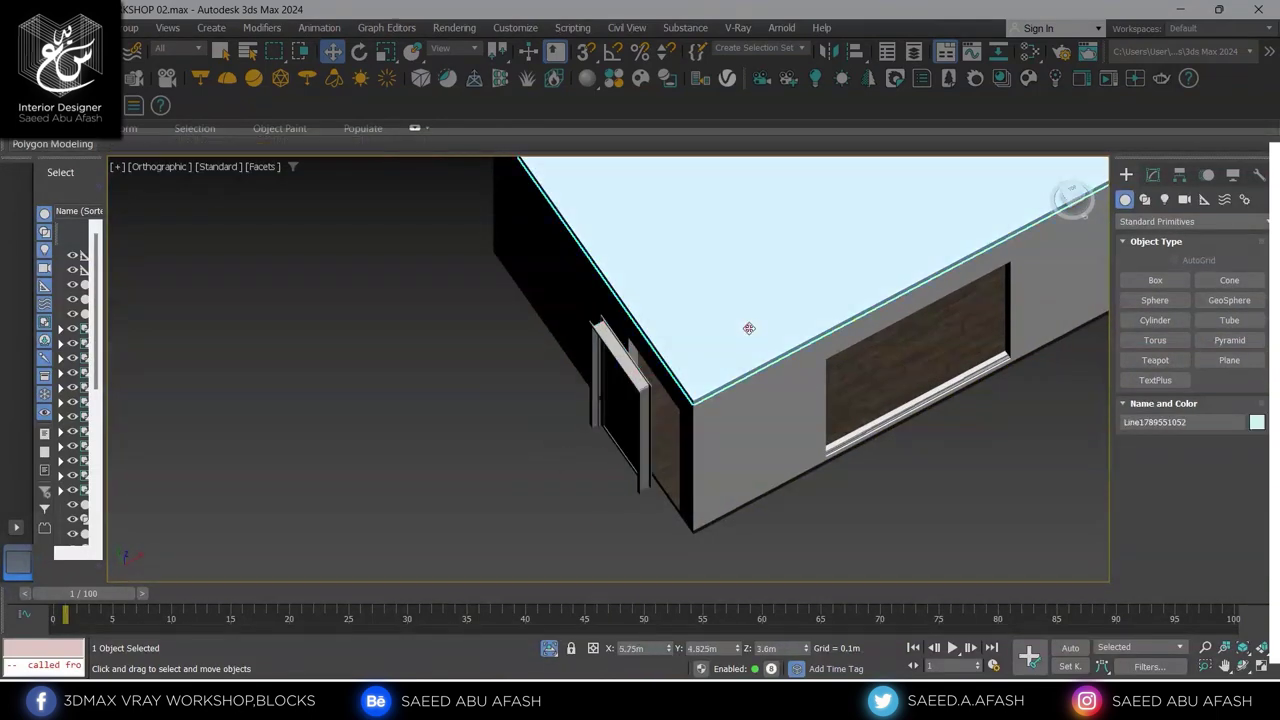
pyautogui.rightClick(746, 325)
pyautogui.click(783, 262)
pyautogui.click(746, 286)
pyautogui.rightClick(746, 286)
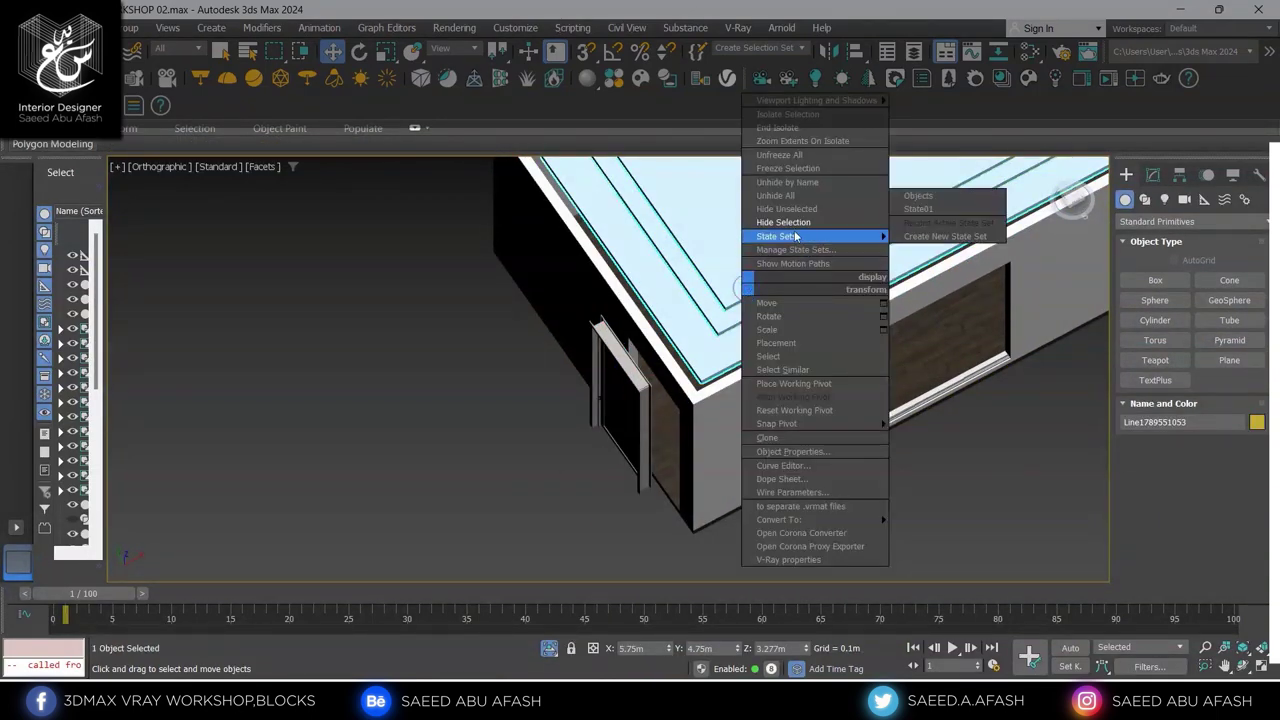
pyautogui.click(780, 222)
# Reselect the door and view the house from the Top view in wireframe
pyautogui.click(617, 381)
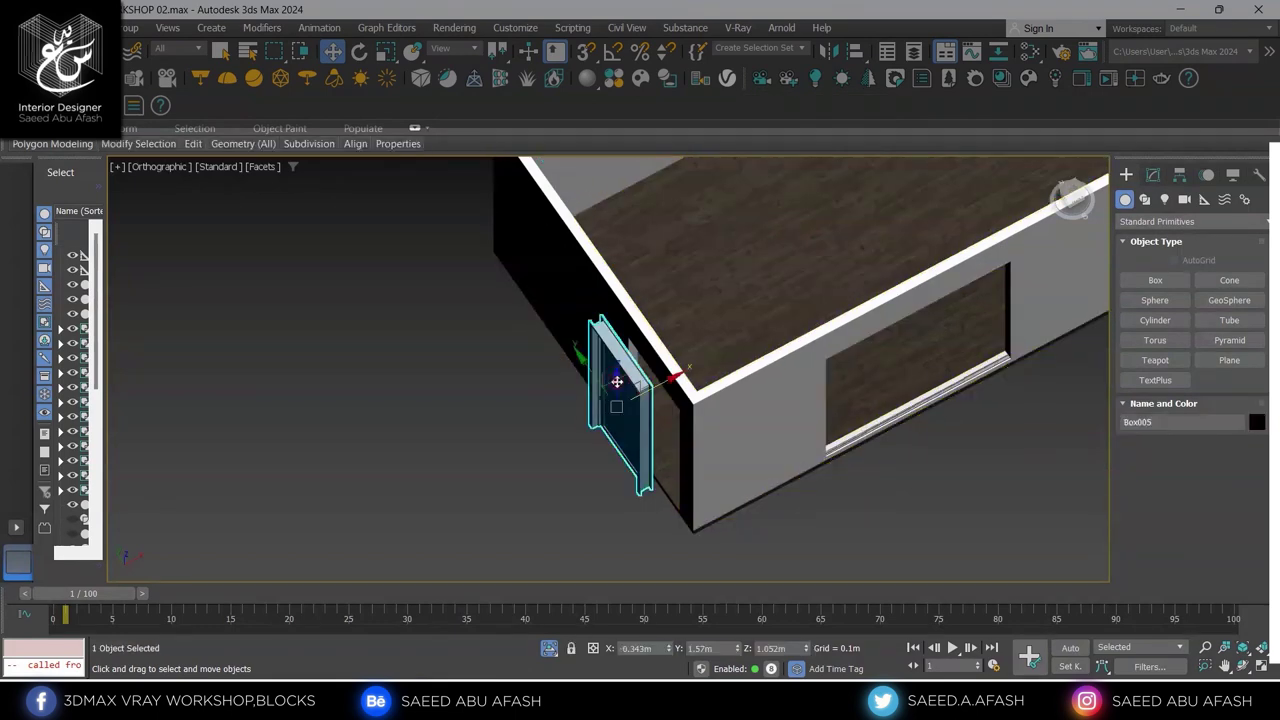
pyautogui.press('t')
pyautogui.scroll(-2, 645, 396)
pyautogui.scroll(-2, 697, 386)
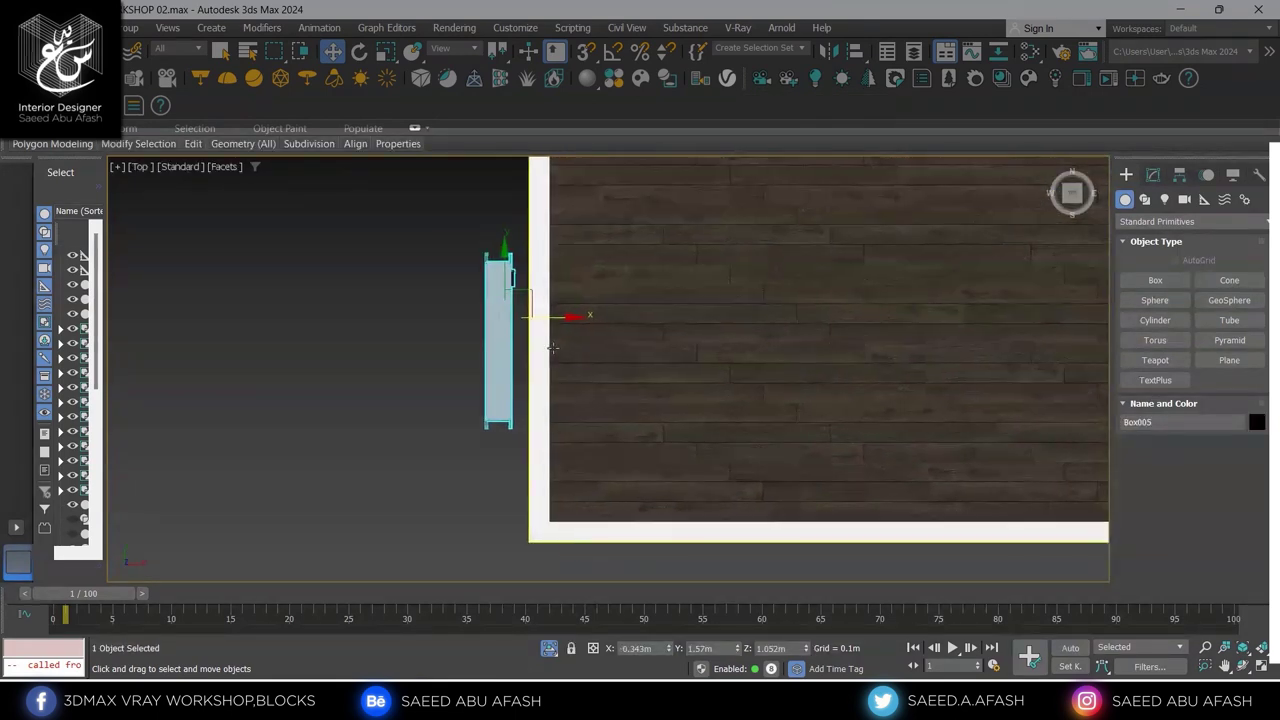
pyautogui.press('F3')
# Hide the brick floor in the top view
pyautogui.moveTo(551, 347); pyautogui.dragTo(549, 337, button='middle')
pyautogui.rightClick(634, 318)
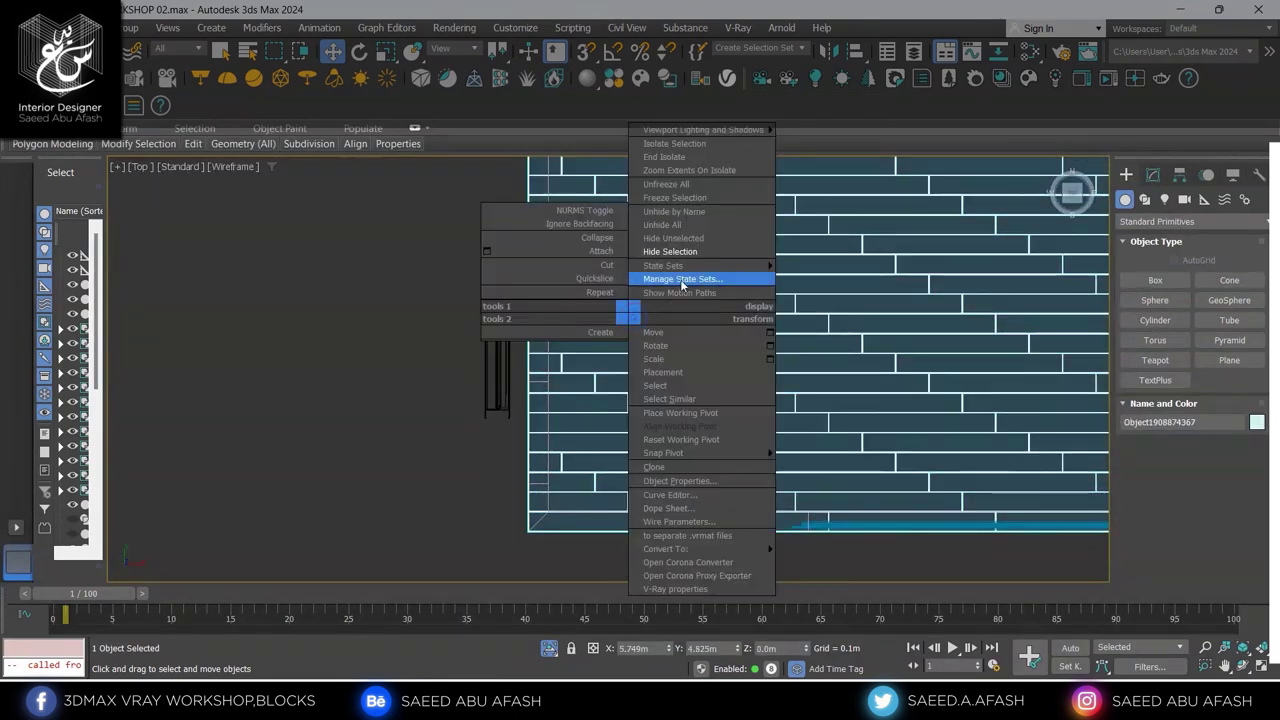
pyautogui.click(668, 258)
# In the wireframe Top view, centre the door and nudge it into the wall opening
pyautogui.scroll(-2, 569, 460)
pyautogui.moveTo(541, 348)
pyautogui.mouseDown(button='middle')
pyautogui.moveTo(569, 460)
pyautogui.moveTo(686, 405)
pyautogui.moveTo(626, 359)
pyautogui.moveTo(607, 392)
pyautogui.mouseUp(button='middle')
pyautogui.press('F3')
pyautogui.press('t')
pyautogui.scroll(-2, 626, 359)
pyautogui.press('F3')
pyautogui.scroll(-2, 592, 400)
pyautogui.scroll(-1, 589, 418)
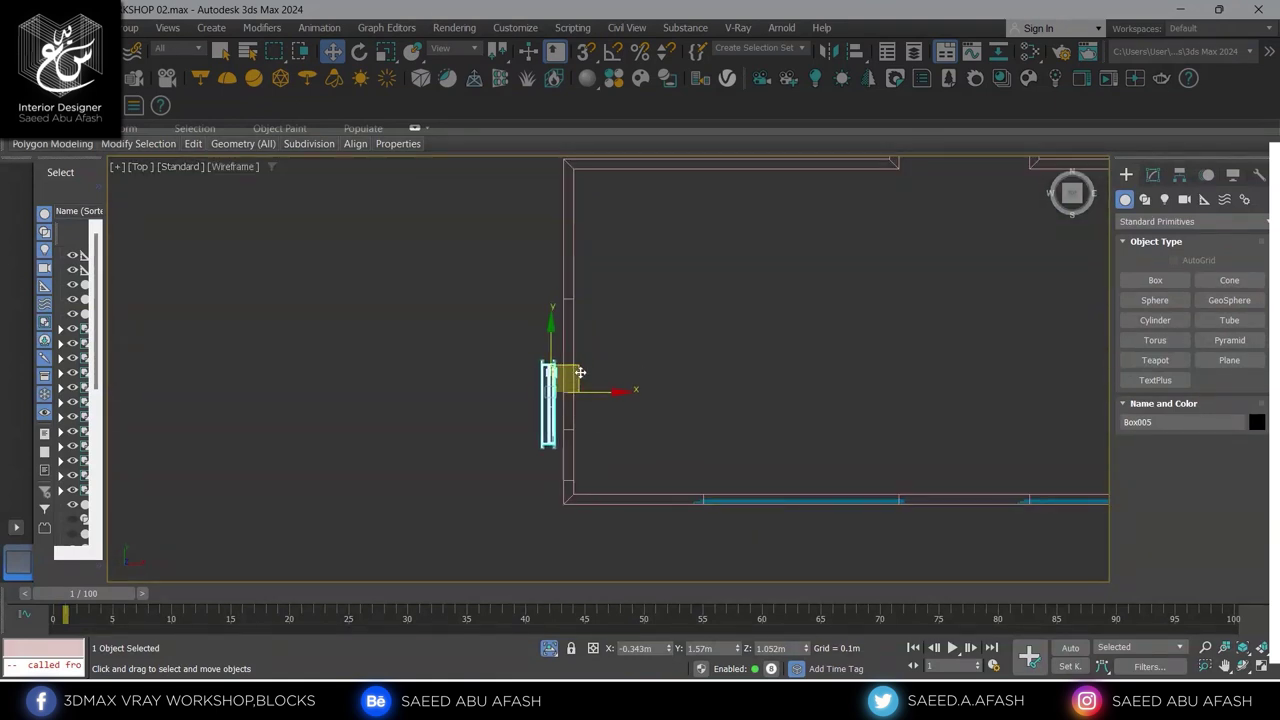
pyautogui.scroll(3, 601, 354)
pyautogui.moveTo(601, 354); pyautogui.dragTo(580, 261, button='middle')
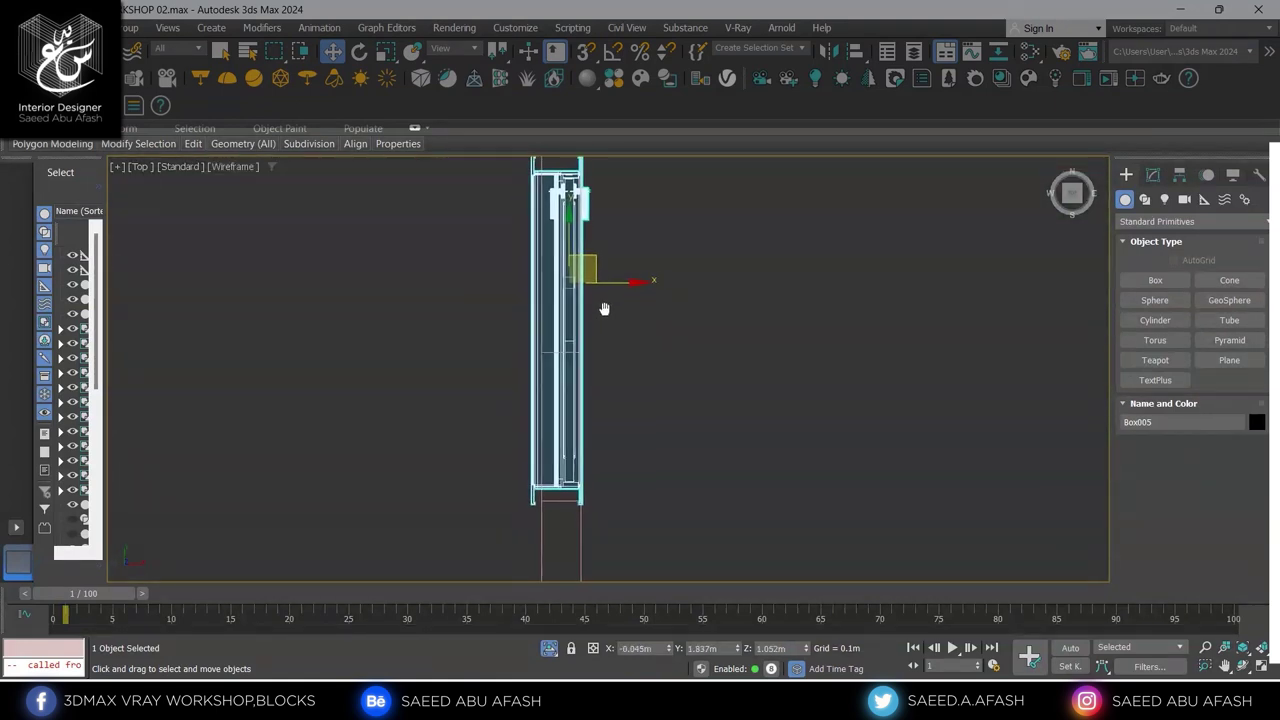
pyautogui.moveTo(600, 254); pyautogui.dragTo(605, 263)
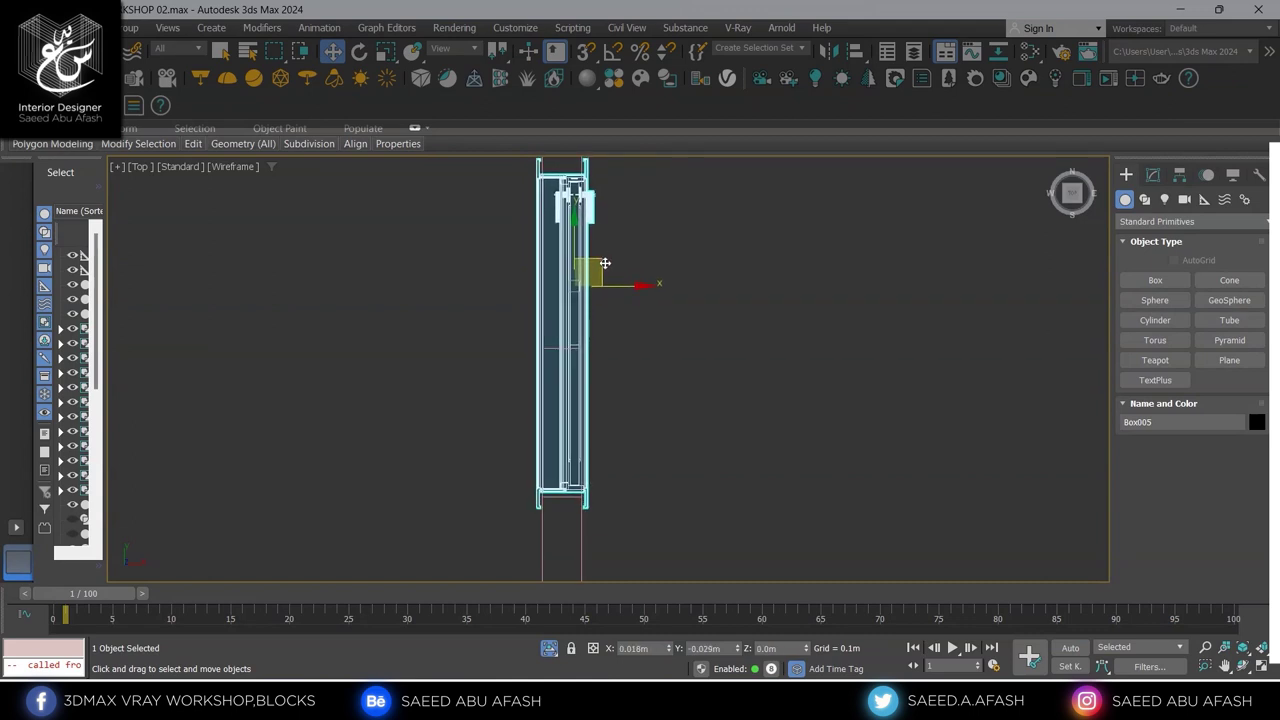
# Slide the door sideways into the doorway and check it against the wall in shaded 3D
pyautogui.press('F3')
pyautogui.keyDown('alt'); pyautogui.moveTo(605, 263); pyautogui.dragTo(573, 314, button='middle'); pyautogui.keyUp('alt')
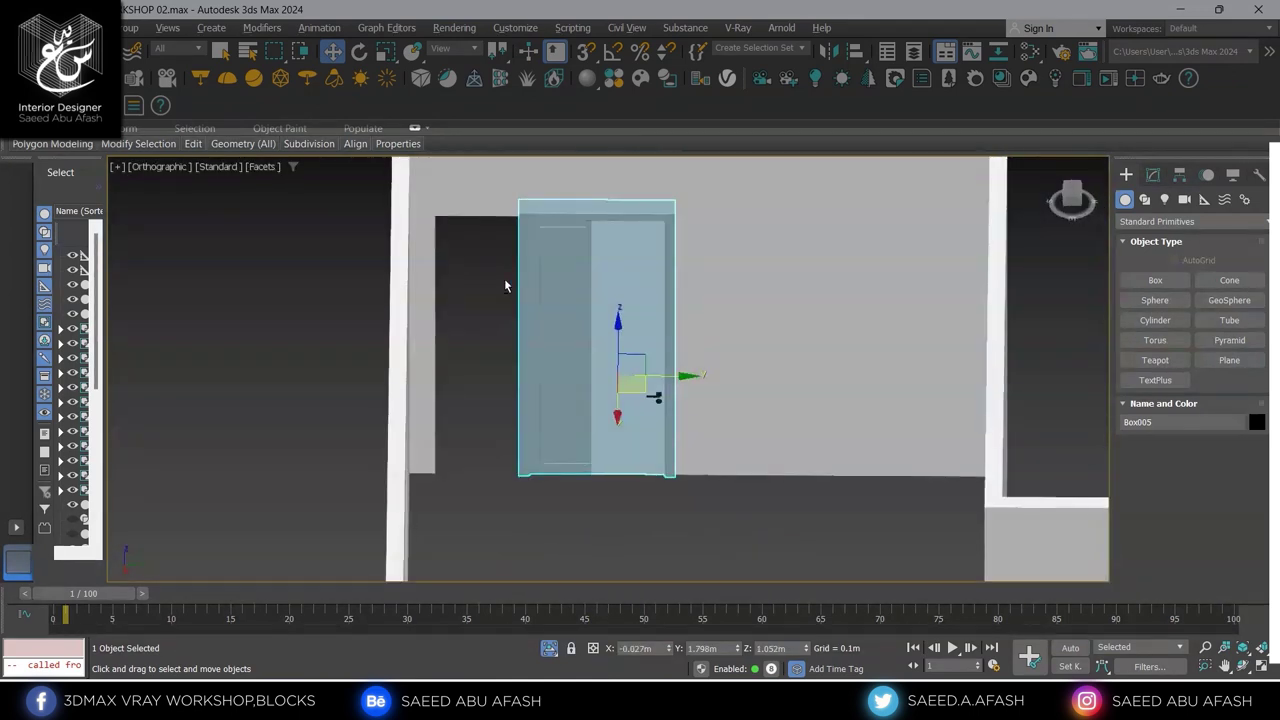
pyautogui.moveTo(672, 374); pyautogui.dragTo(587, 371)
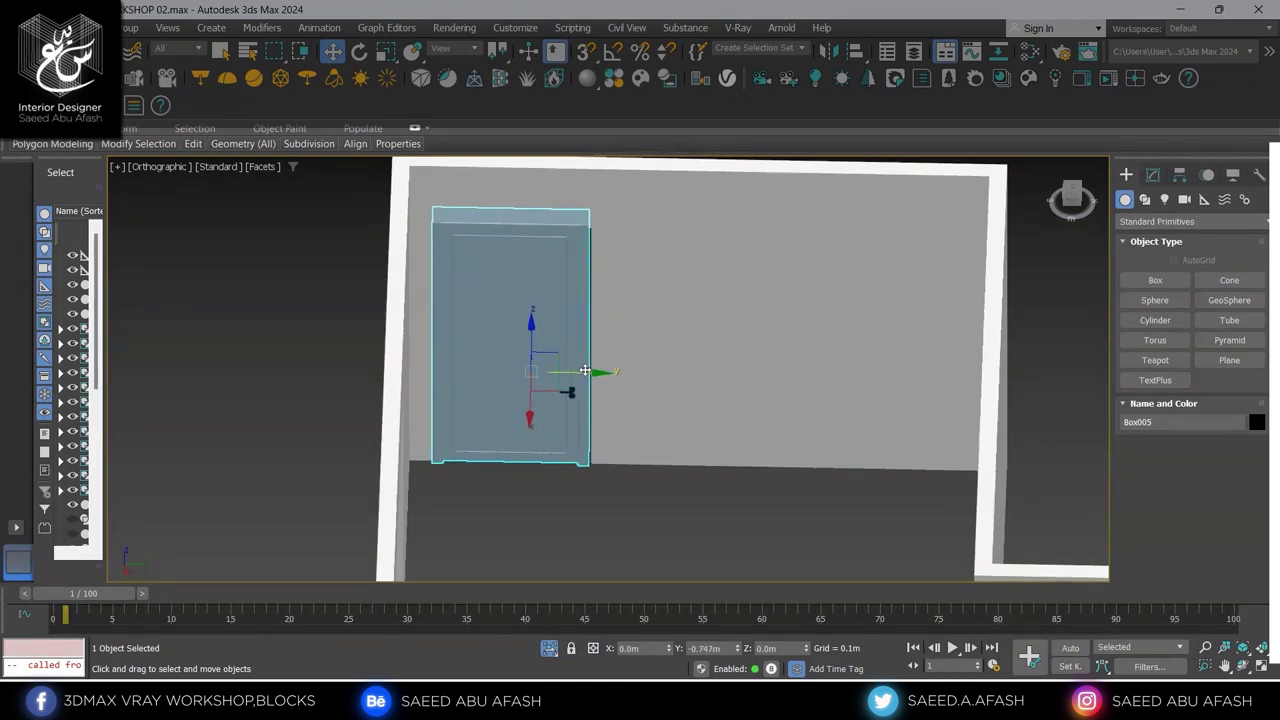
pyautogui.moveTo(588, 371)
pyautogui.keyDown('alt'); pyautogui.mouseDown(button='middle')
pyautogui.moveTo(690, 300)
pyautogui.moveTo(721, 294)
pyautogui.mouseUp(button='middle'); pyautogui.keyUp('alt')
pyautogui.click(699, 305)
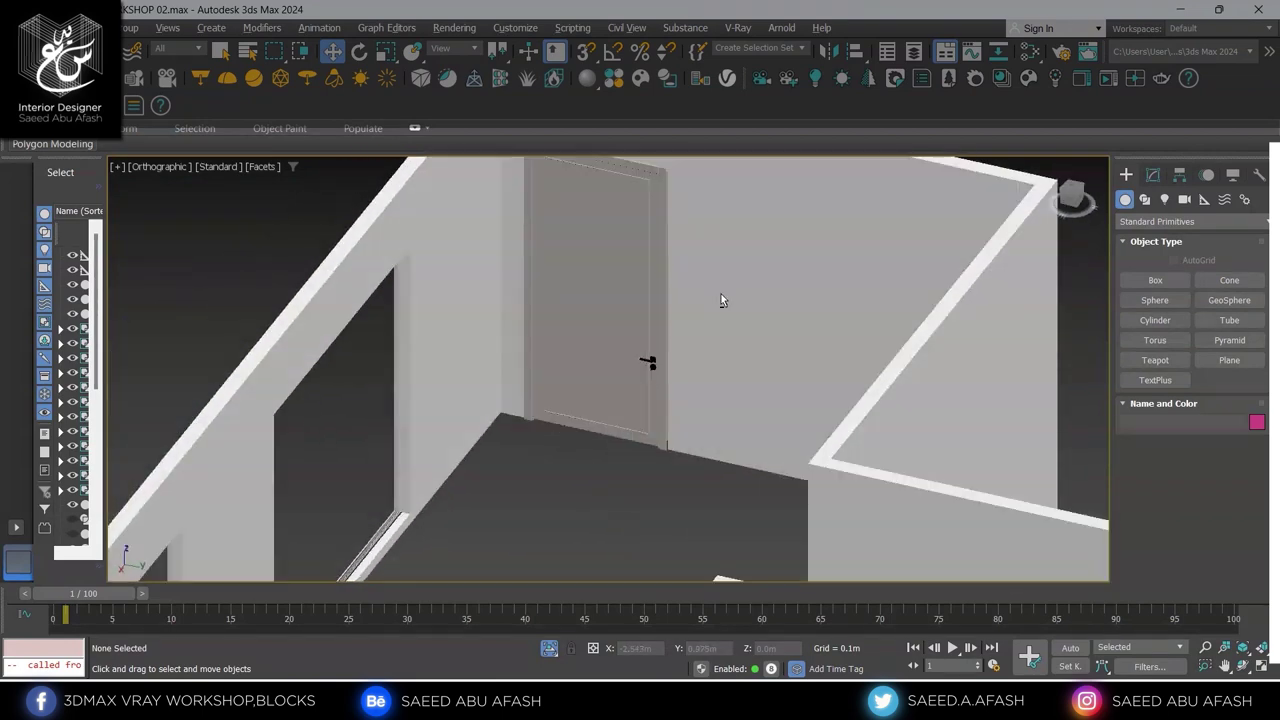
pyautogui.scroll(5, 640, 270)
pyautogui.keyDown('alt'); pyautogui.moveTo(640, 270); pyautogui.dragTo(652, 270, button='middle'); pyautogui.keyUp('alt')
pyautogui.scroll(-5, 652, 270)
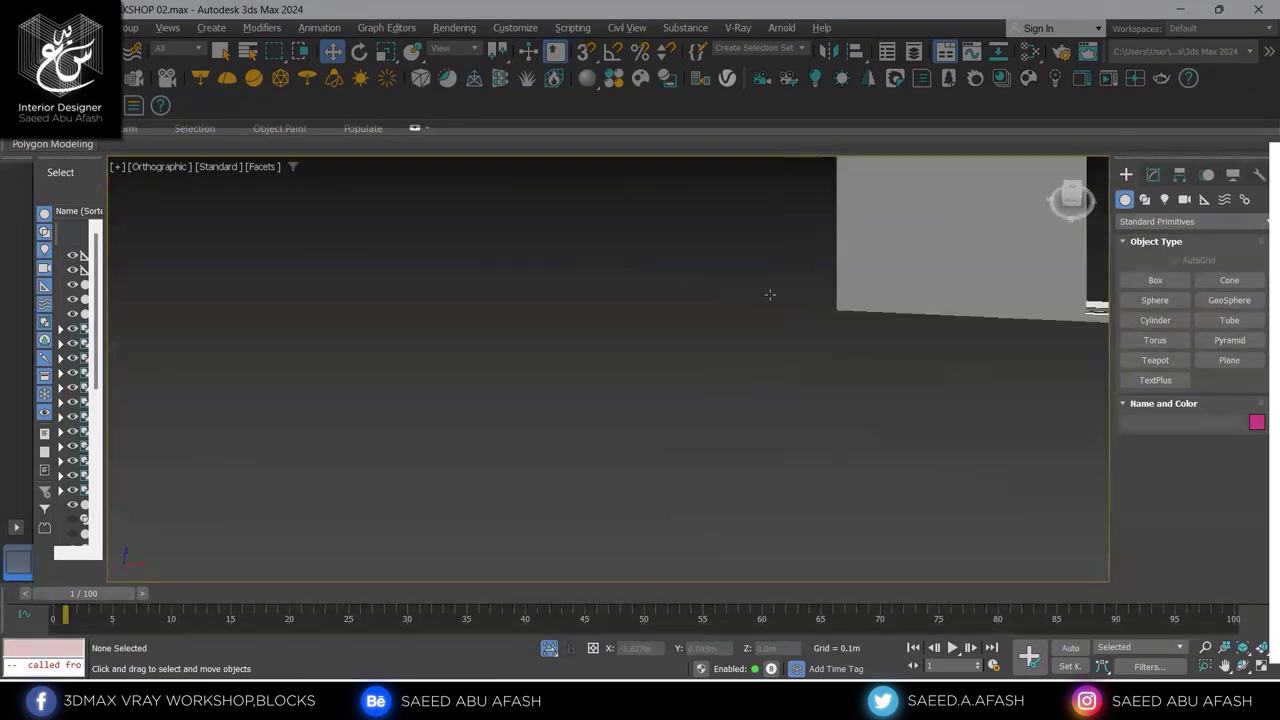
pyautogui.moveTo(766, 291)
pyautogui.keyDown('alt'); pyautogui.mouseDown(button='middle')
pyautogui.moveTo(803, 386)
pyautogui.moveTo(860, 420)
pyautogui.mouseUp(button='middle'); pyautogui.keyUp('alt')
# Open the door's vertex-level editing, then reselect the door panel on the back wall
pyautogui.click(1153, 176)
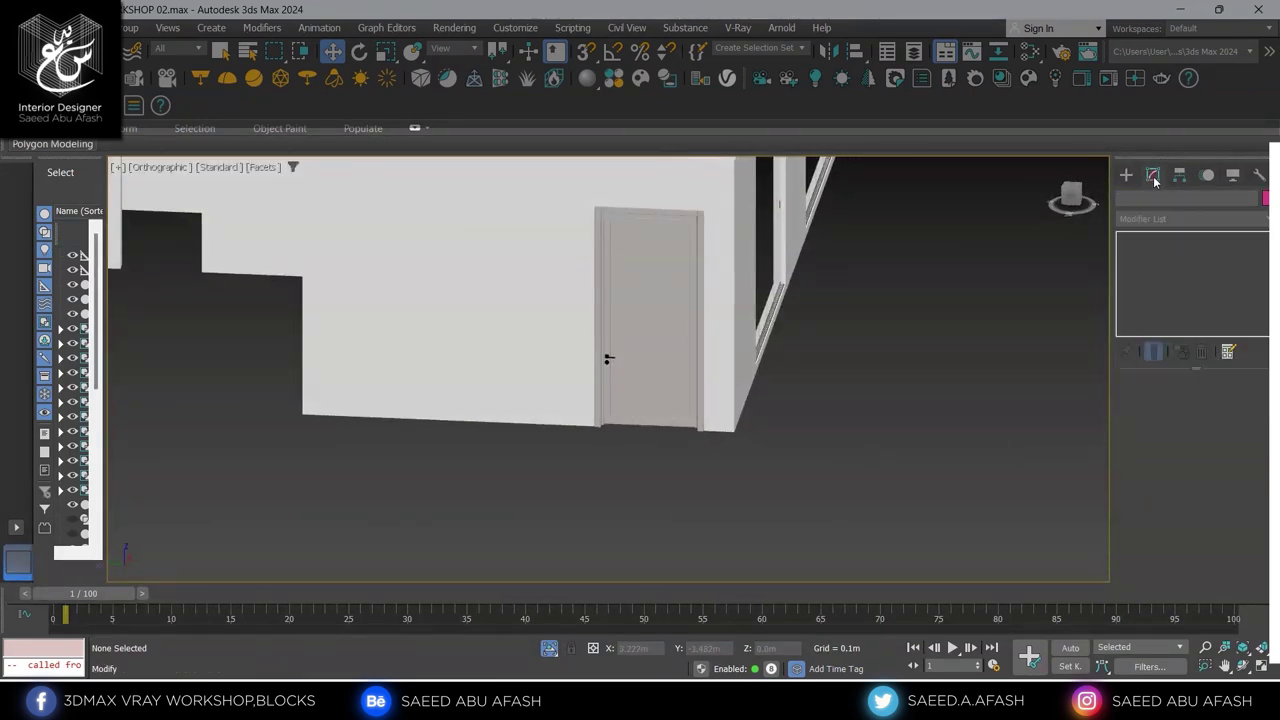
pyautogui.click(628, 306)
pyautogui.click(1160, 253)
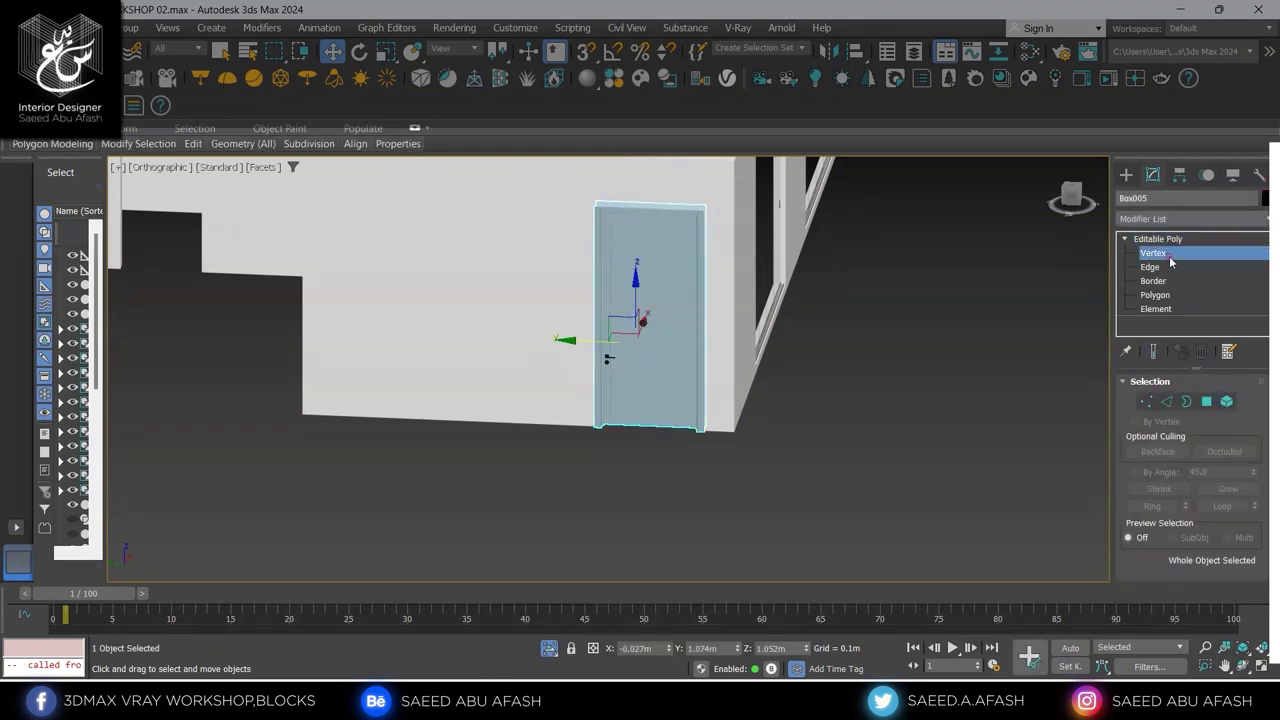
pyautogui.moveTo(745, 224)
pyautogui.keyDown('alt'); pyautogui.mouseDown(button='middle')
pyautogui.moveTo(688, 258)
pyautogui.moveTo(517, 277)
pyautogui.moveTo(708, 271)
pyautogui.moveTo(684, 253)
pyautogui.mouseUp(button='middle'); pyautogui.keyUp('alt')
pyautogui.click(1126, 177)
pyautogui.scroll(-3, 837, 289)
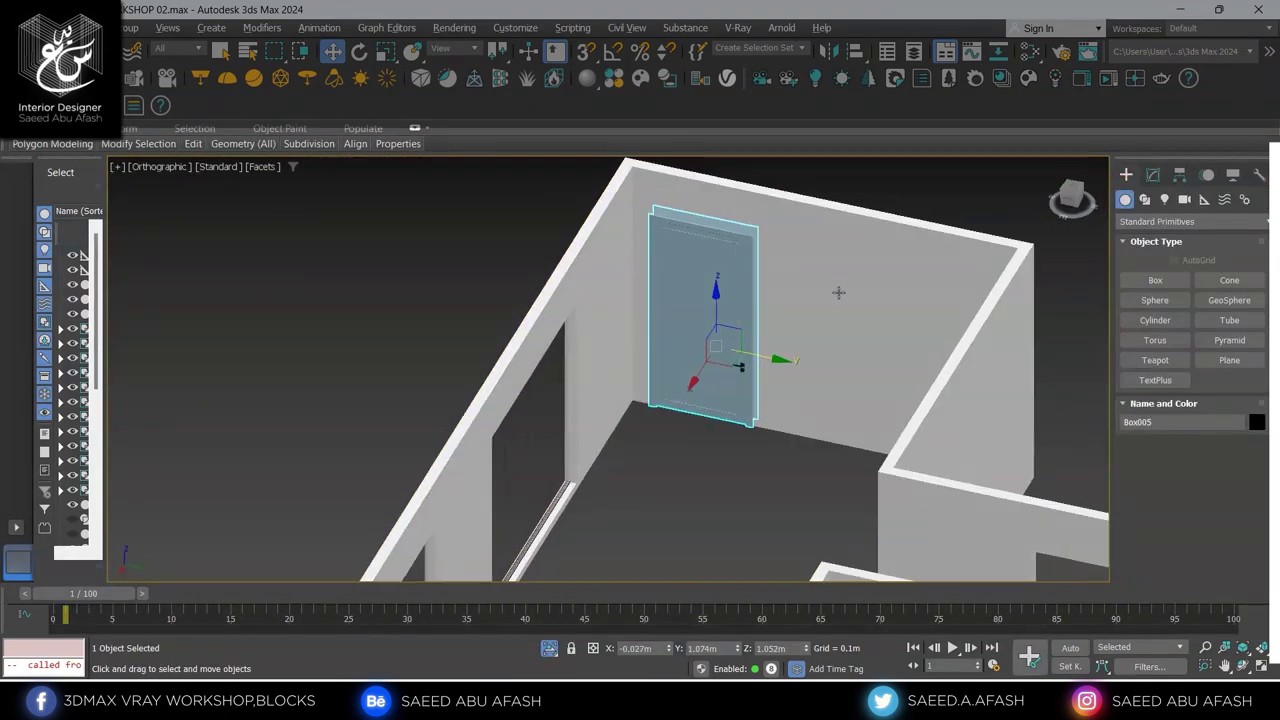
pyautogui.scroll(-2, 908, 254)
pyautogui.click(908, 254)
pyautogui.scroll(-2, 763, 300)
pyautogui.moveTo(763, 303)
pyautogui.keyDown('alt'); pyautogui.mouseDown(button='middle')
pyautogui.moveTo(790, 300)
pyautogui.moveTo(810, 320)
pyautogui.moveTo(600, 250)
pyautogui.moveTo(655, 252)
pyautogui.mouseUp(button='middle'); pyautogui.keyUp('alt')
pyautogui.scroll(-2, 790, 300)
pyautogui.scroll(4, 815, 323)
pyautogui.click(600, 250)
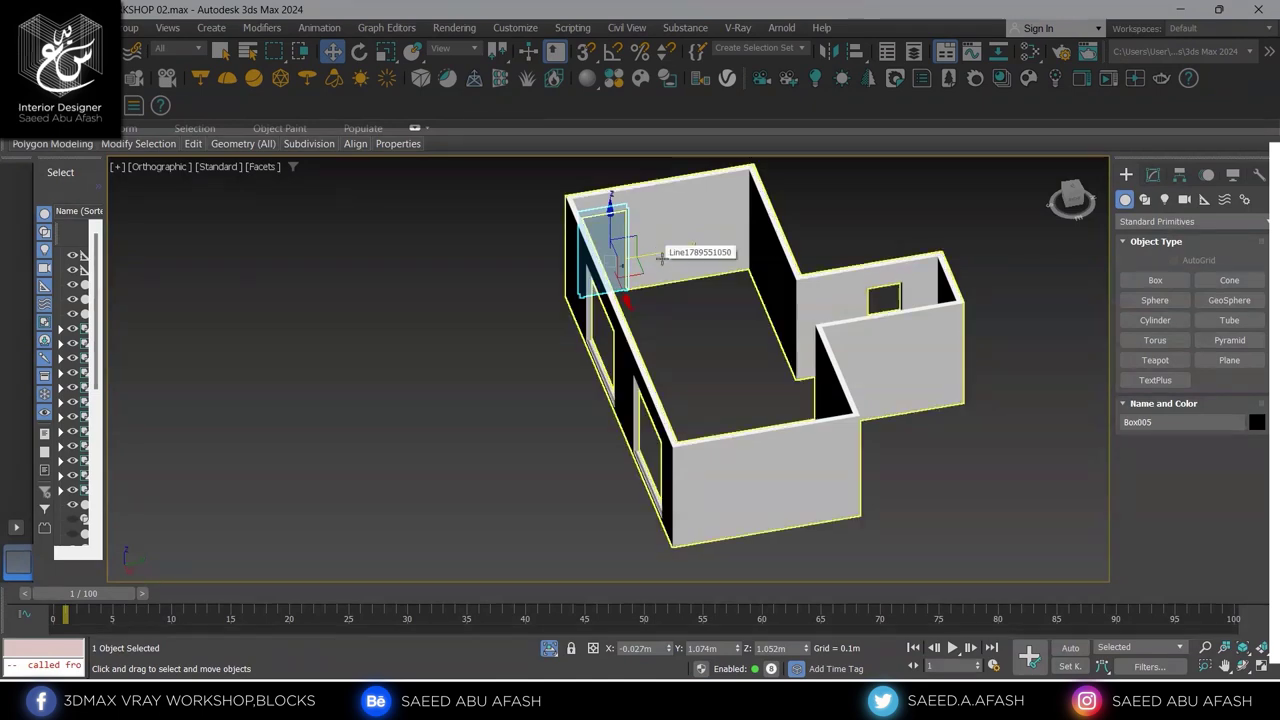
# Clone the door panel as an independent Copy and slide it into the right wall's opening
pyautogui.keyDown('shift'); pyautogui.moveTo(655, 253); pyautogui.dragTo(874, 263); pyautogui.keyUp('shift')
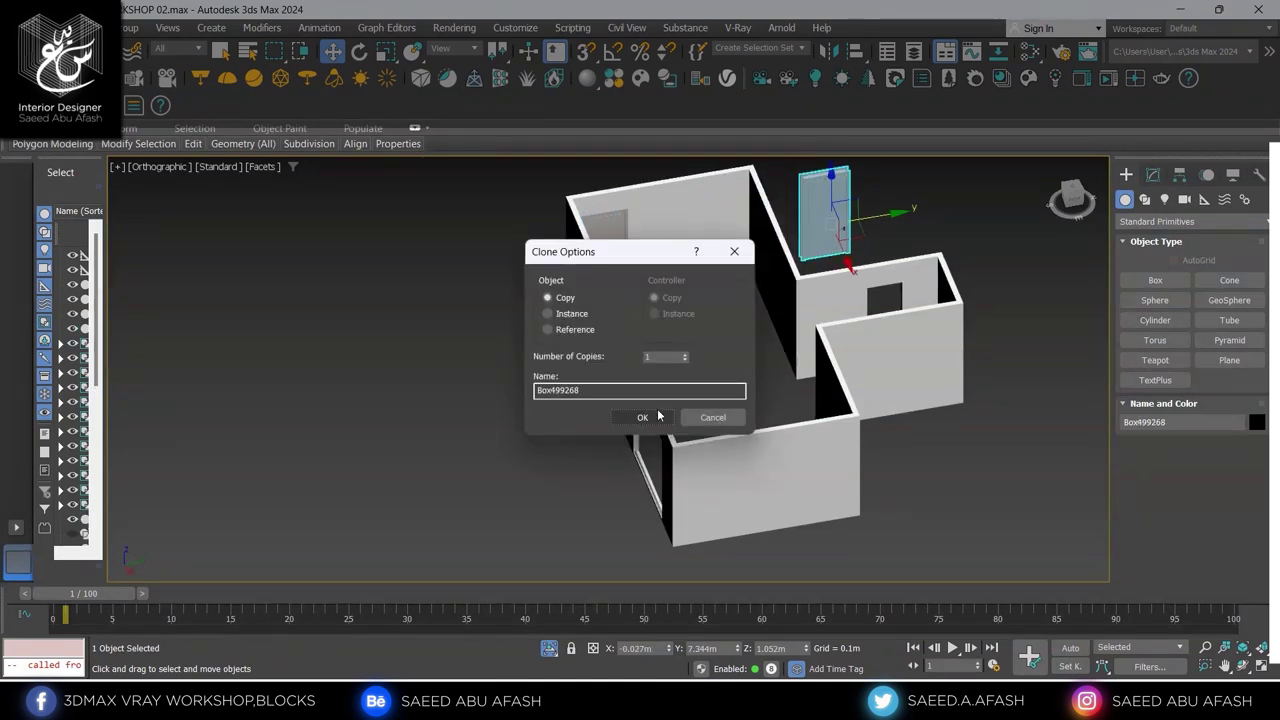
pyautogui.click(642, 417)
pyautogui.scroll(-2, 845, 260)
pyautogui.keyDown('alt'); pyautogui.moveTo(845, 260); pyautogui.dragTo(859, 246, button='middle'); pyautogui.keyUp('alt')
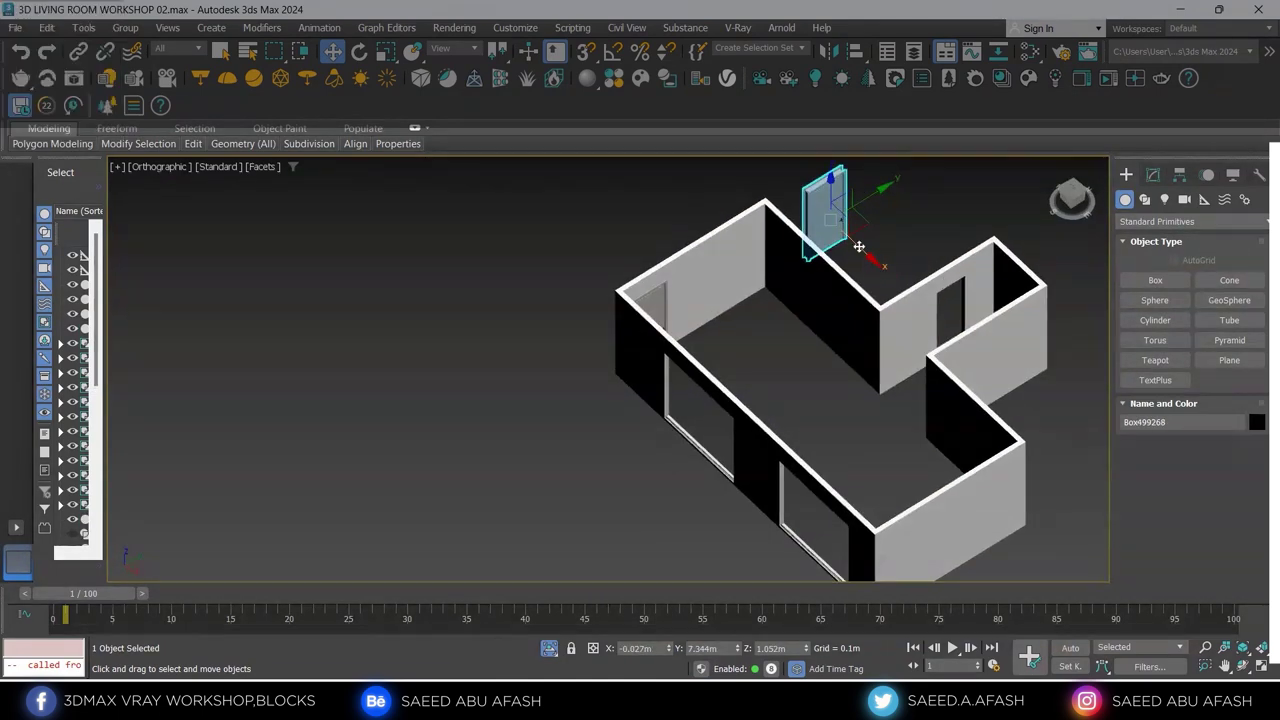
pyautogui.moveTo(859, 246); pyautogui.dragTo(952, 319)
pyautogui.press('t')
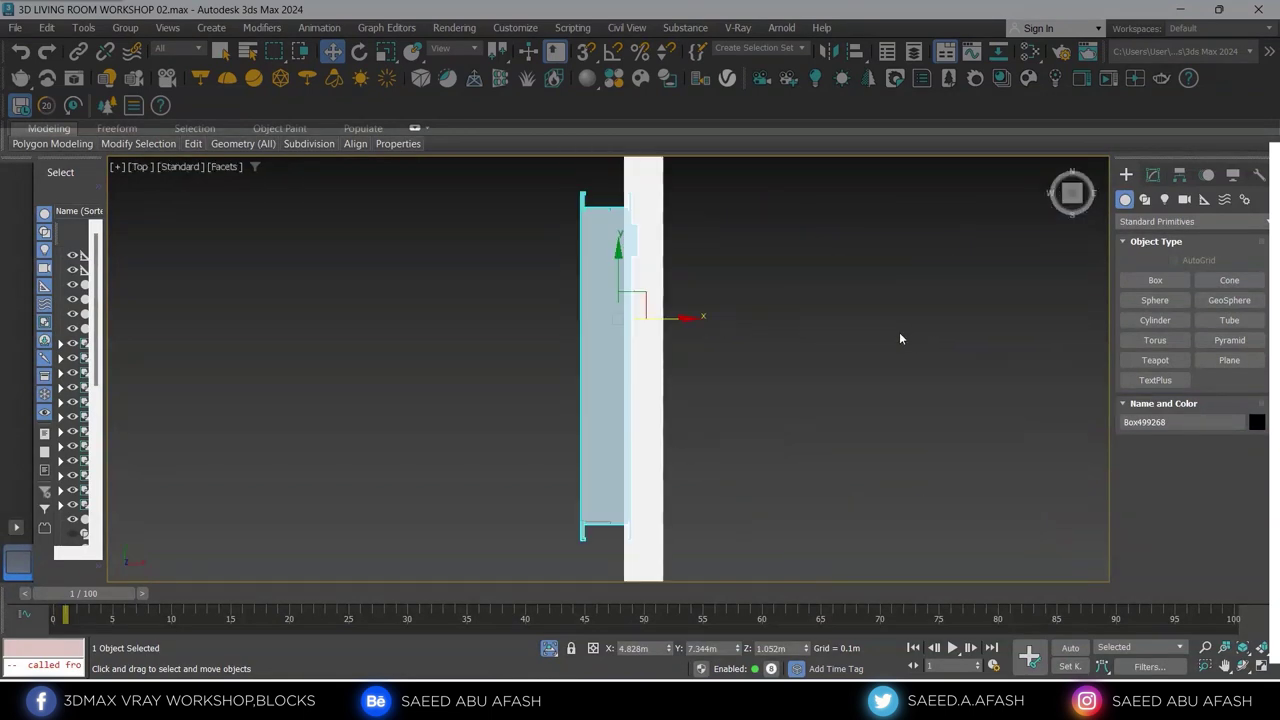
pyautogui.scroll(-3, 899, 335)
pyautogui.press('F3')
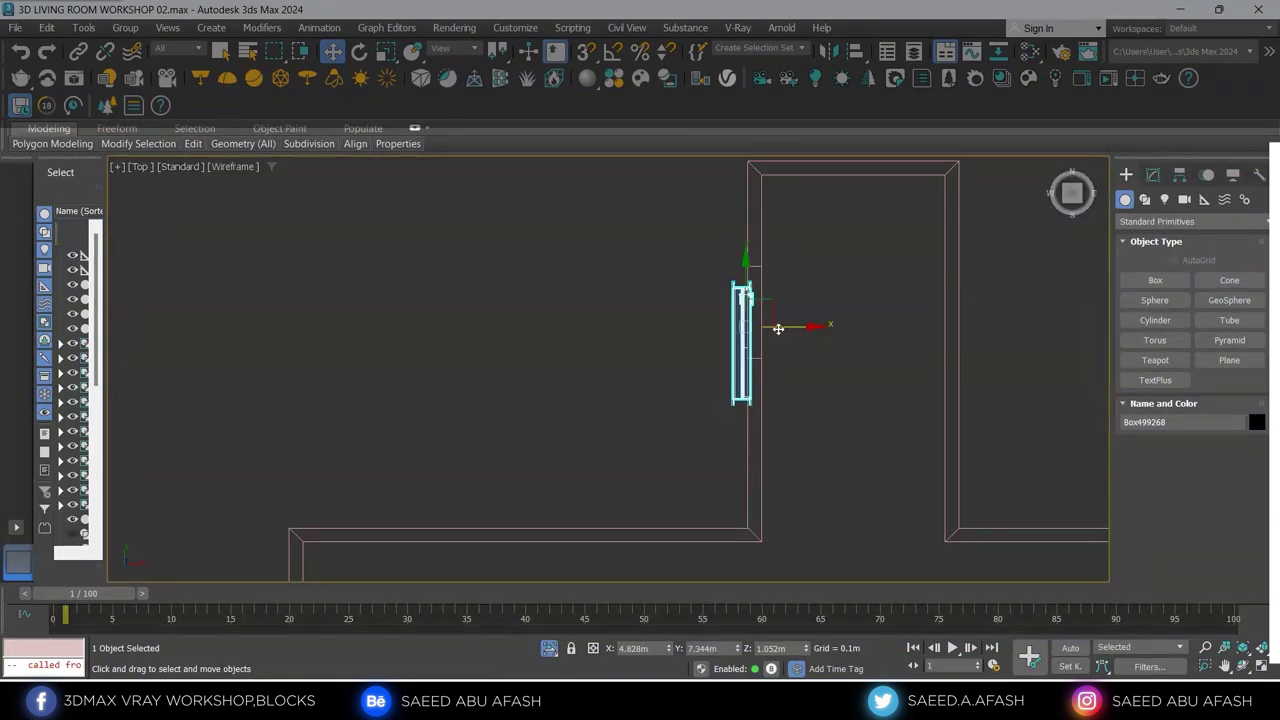
pyautogui.scroll(2, 765, 327)
pyautogui.moveTo(740, 307); pyautogui.dragTo(765, 223)
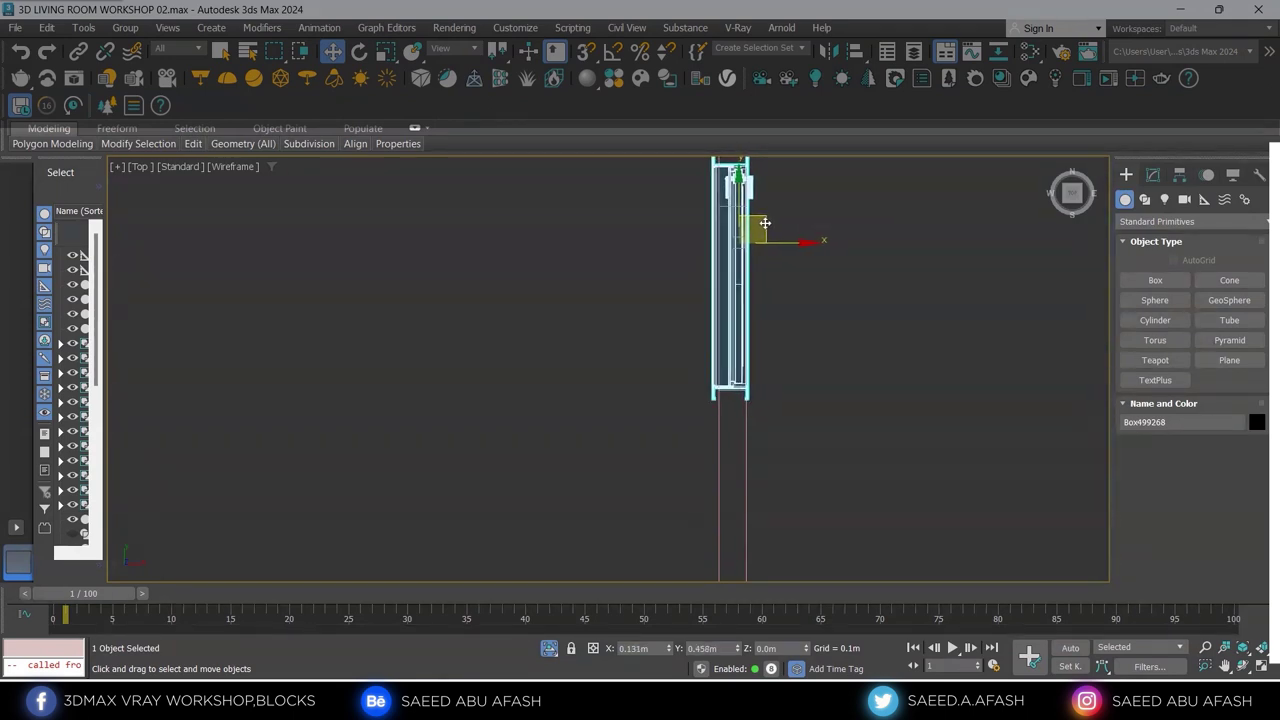
# Move the copy's frame-side vertices in Editable Poly vertex mode to fit the opening
pyautogui.click(1153, 174)
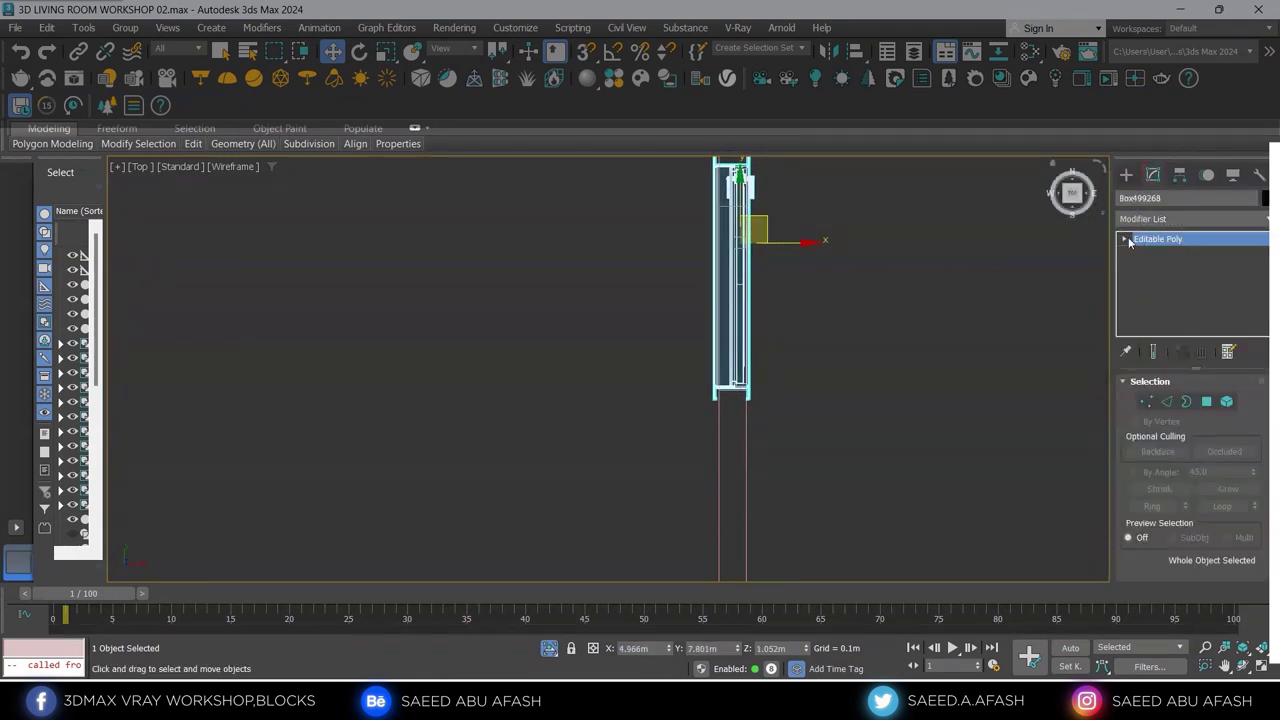
pyautogui.click(1146, 401)
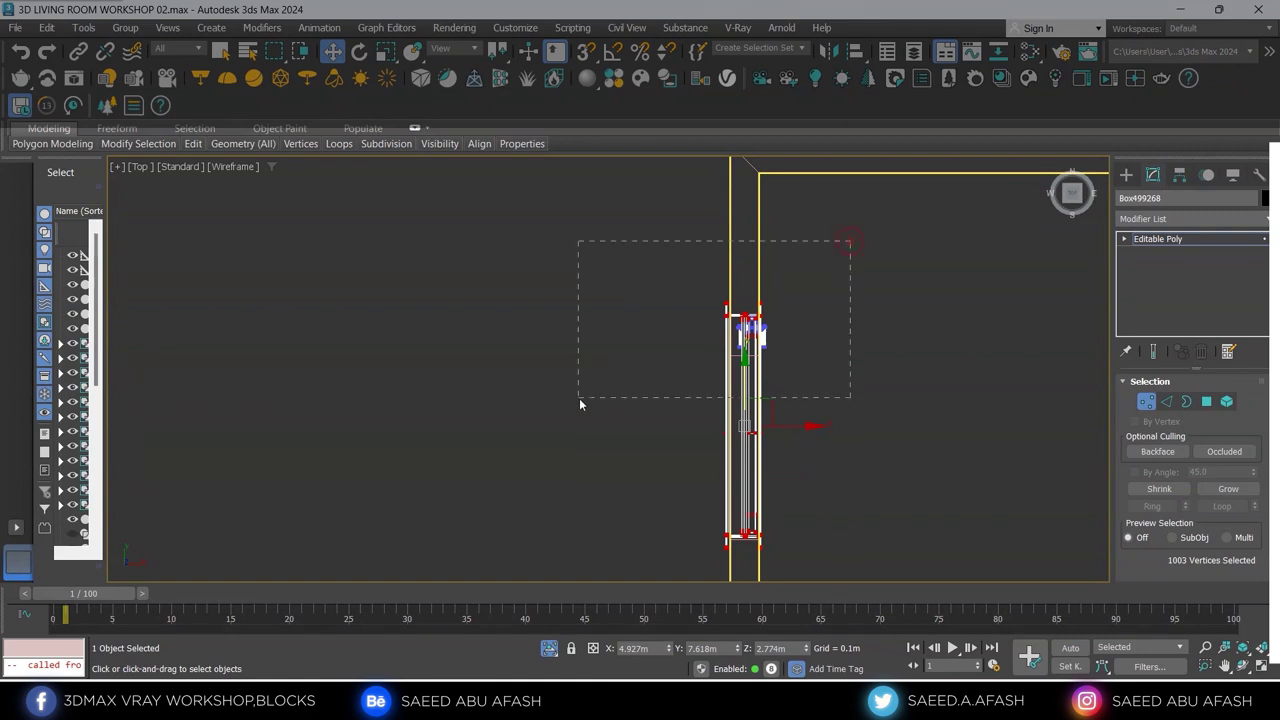
pyautogui.moveTo(579, 404); pyautogui.dragTo(579, 404)
pyautogui.scroll(3, 740, 274)
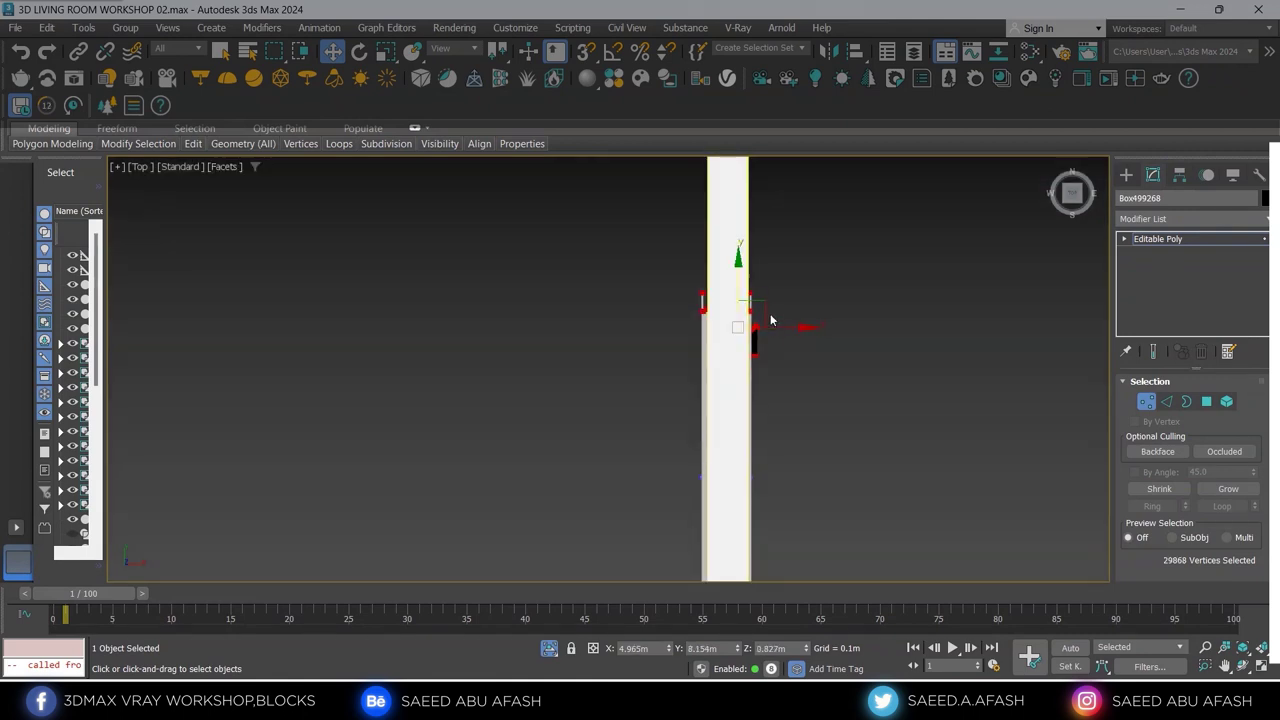
pyautogui.keyDown('alt'); pyautogui.moveTo(740, 274); pyautogui.dragTo(786, 378, button='middle'); pyautogui.keyUp('alt')
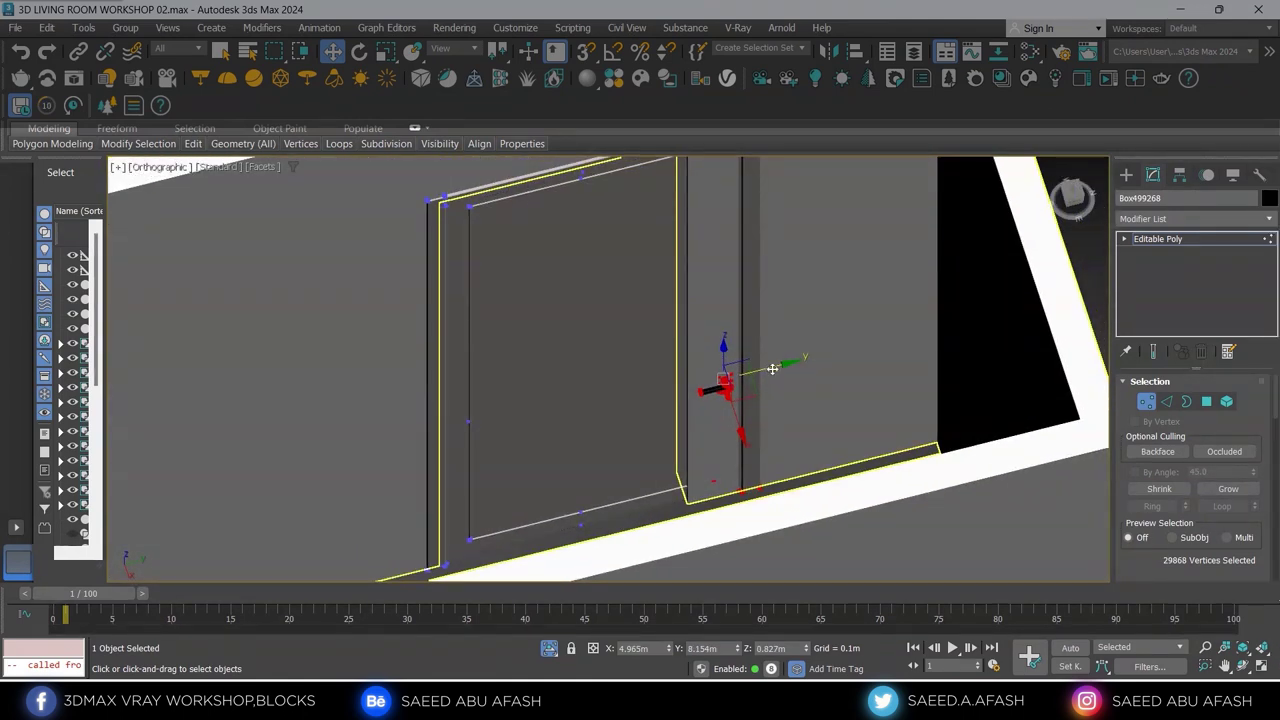
pyautogui.moveTo(773, 369)
pyautogui.mouseDown()
pyautogui.moveTo(687, 395)
pyautogui.moveTo(700, 394)
pyautogui.mouseUp()
pyautogui.moveTo(700, 394)
pyautogui.keyDown('alt'); pyautogui.mouseDown(button='middle')
pyautogui.moveTo(701, 378)
pyautogui.moveTo(703, 452)
pyautogui.moveTo(663, 489)
pyautogui.moveTo(729, 487)
pyautogui.moveTo(733, 465)
pyautogui.mouseUp(button='middle'); pyautogui.keyUp('alt')
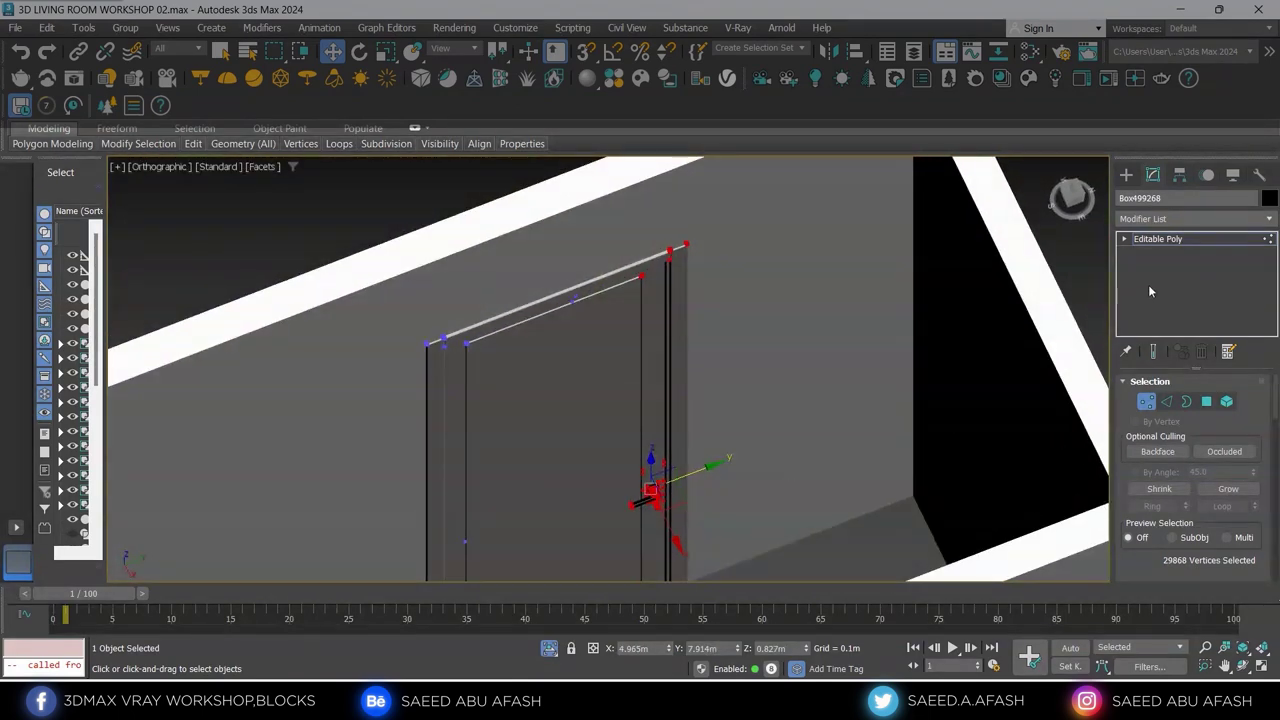
pyautogui.click(1126, 175)
pyautogui.scroll(-2, 700, 400)
pyautogui.scroll(-3, 700, 400)
# Deselect the door and Unhide All hidden objects from the quad menu
pyautogui.scroll(-3, 729, 286)
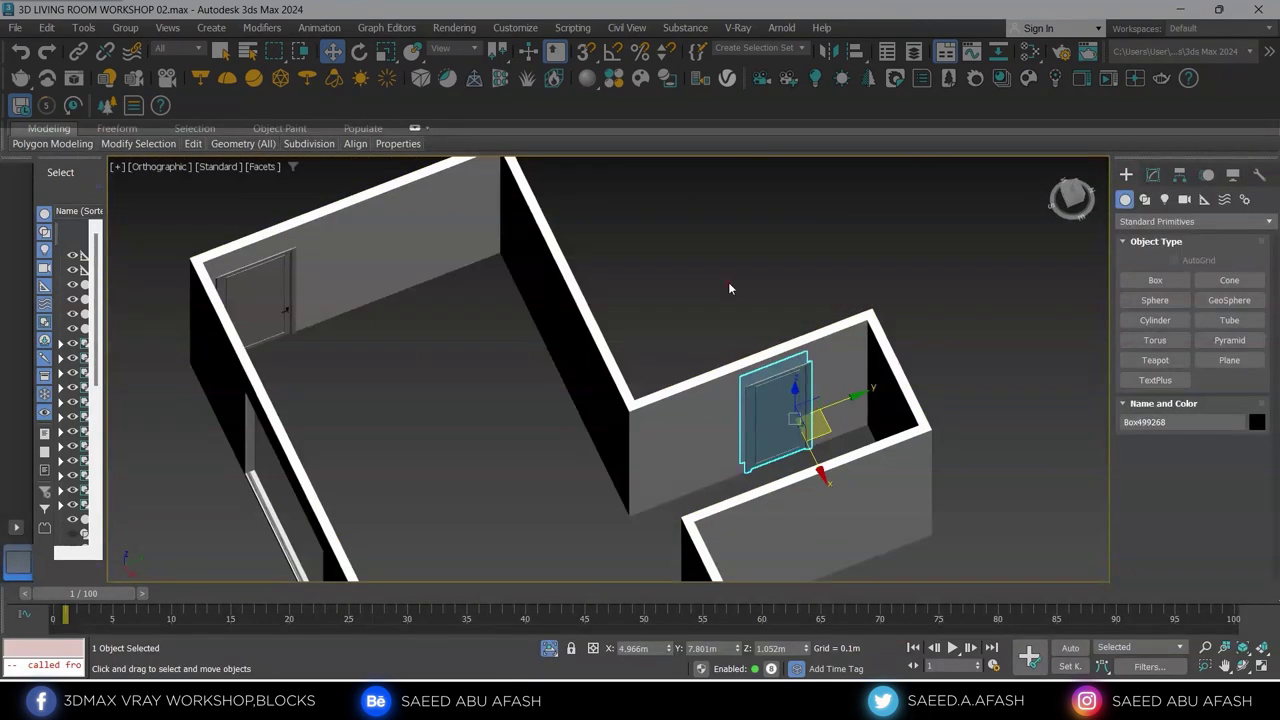
pyautogui.click(729, 286)
pyautogui.scroll(-3, 751, 368)
pyautogui.keyDown('alt'); pyautogui.moveTo(751, 368); pyautogui.dragTo(991, 357, button='middle'); pyautogui.keyUp('alt')
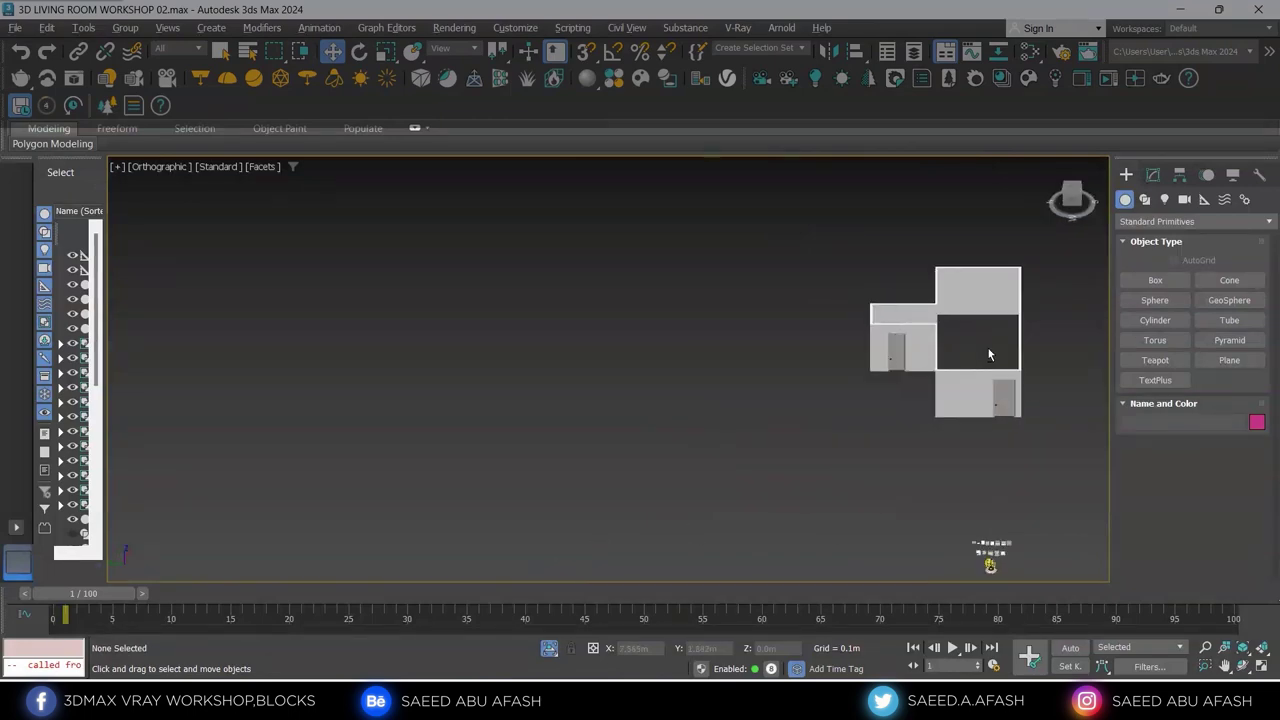
pyautogui.rightClick(999, 307)
pyautogui.click(1029, 234)
# Orbit and zoom around the scene to review the restored furniture, lamps and curtain wall
pyautogui.moveTo(689, 431)
pyautogui.keyDown('alt'); pyautogui.mouseDown(button='middle')
pyautogui.moveTo(600, 420)
pyautogui.moveTo(408, 441)
pyautogui.mouseUp(button='middle'); pyautogui.keyUp('alt')
pyautogui.scroll(-3, 600, 420)
pyautogui.scroll(-2, 660, 320)
pyautogui.scroll(6, 660, 320)
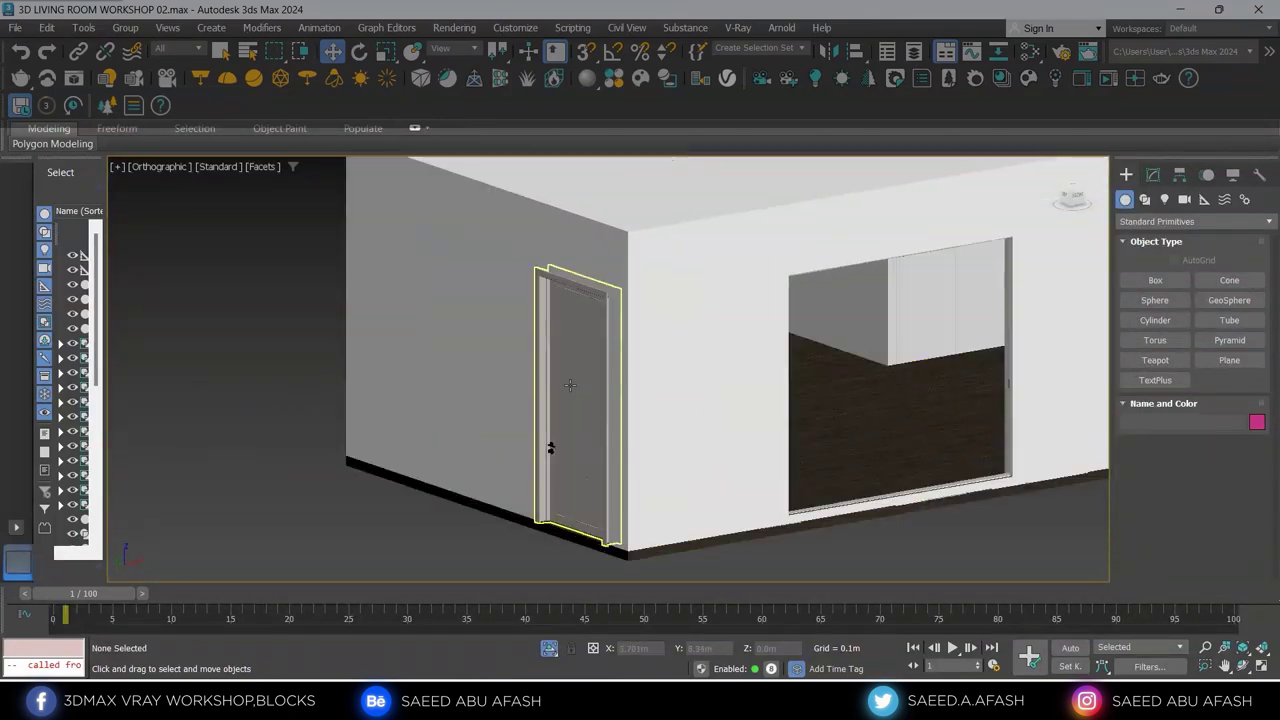
pyautogui.scroll(-6, 660, 320)
pyautogui.keyDown('alt'); pyautogui.moveTo(660, 320); pyautogui.dragTo(620, 406, button='middle'); pyautogui.keyUp('alt')
pyautogui.scroll(4, 430, 408)
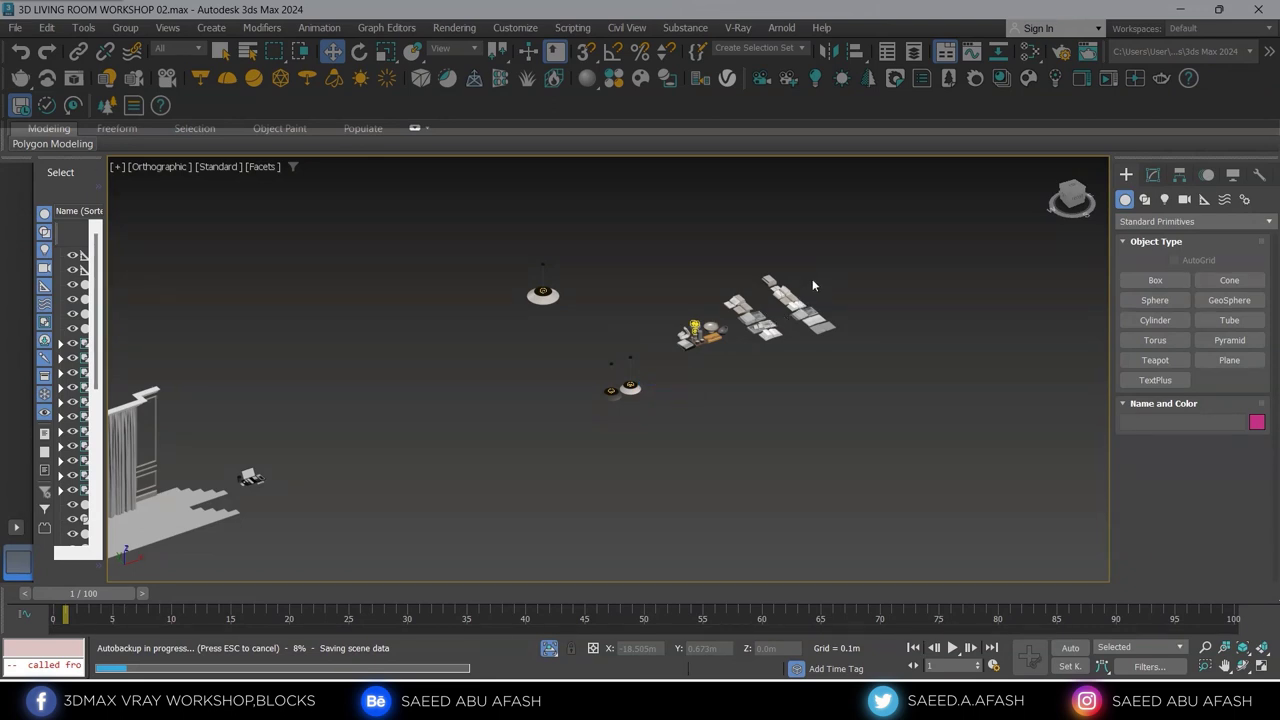
# Frame the curtain wall and floor, then select the curtain on the wall
pyautogui.scroll(3, 812, 279)
pyautogui.scroll(-5, 834, 255)
pyautogui.moveTo(413, 460); pyautogui.dragTo(563, 405, button='middle')
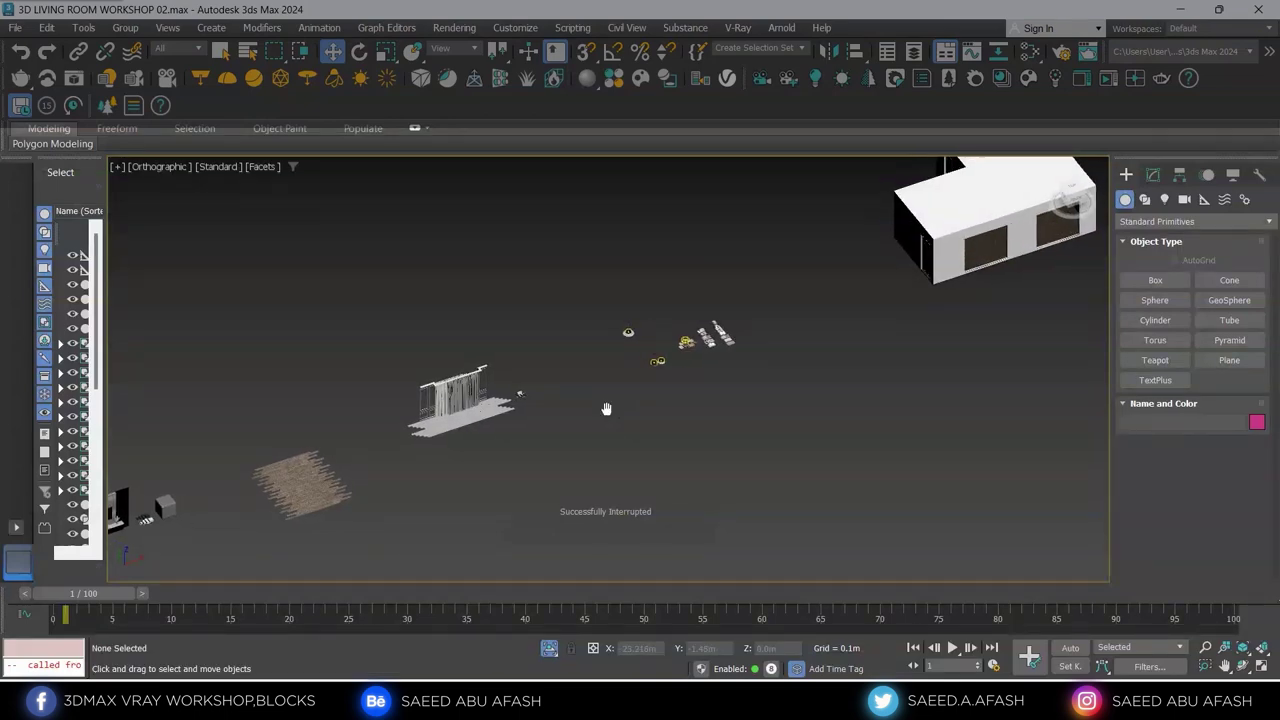
pyautogui.scroll(1, 886, 269)
pyautogui.scroll(3, 886, 269)
pyautogui.scroll(-3, 886, 269)
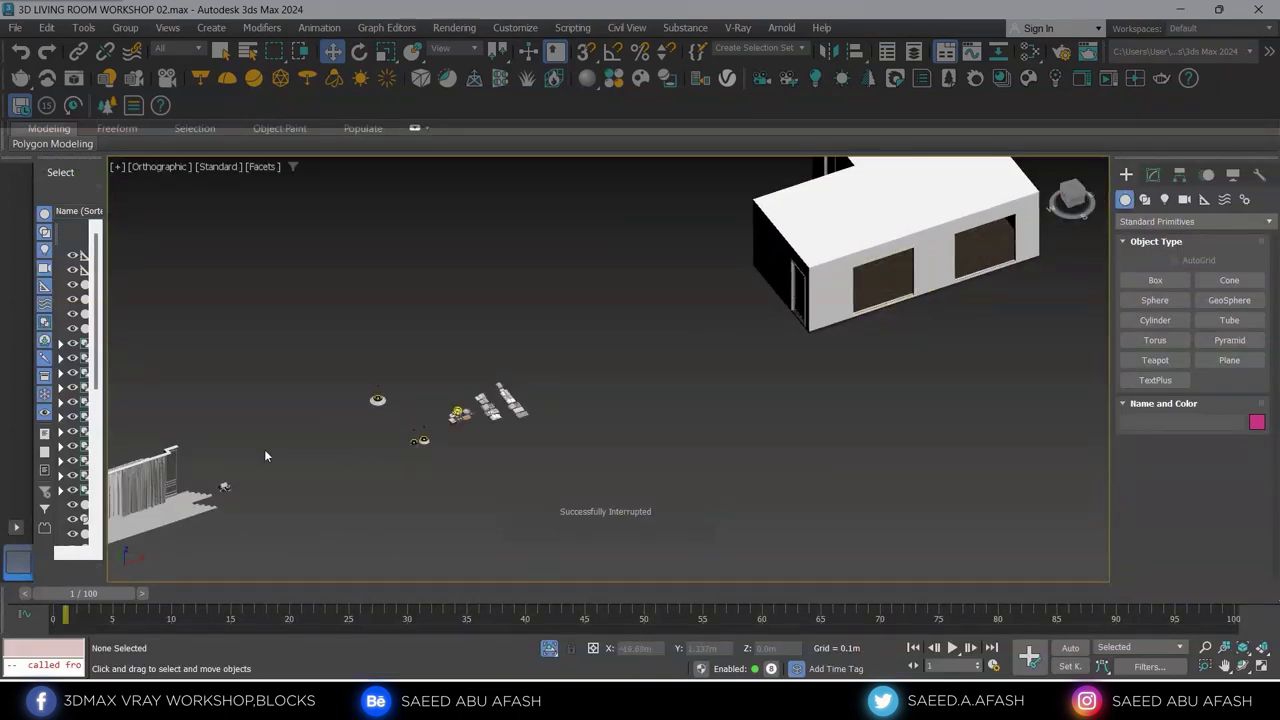
pyautogui.moveTo(265, 456); pyautogui.dragTo(430, 380, button='middle')
pyautogui.scroll(3, 471, 347)
pyautogui.click(504, 323)
# Try the individual curtain panels, ending with the left panel and its neighbour selected
pyautogui.scroll(2, 504, 323)
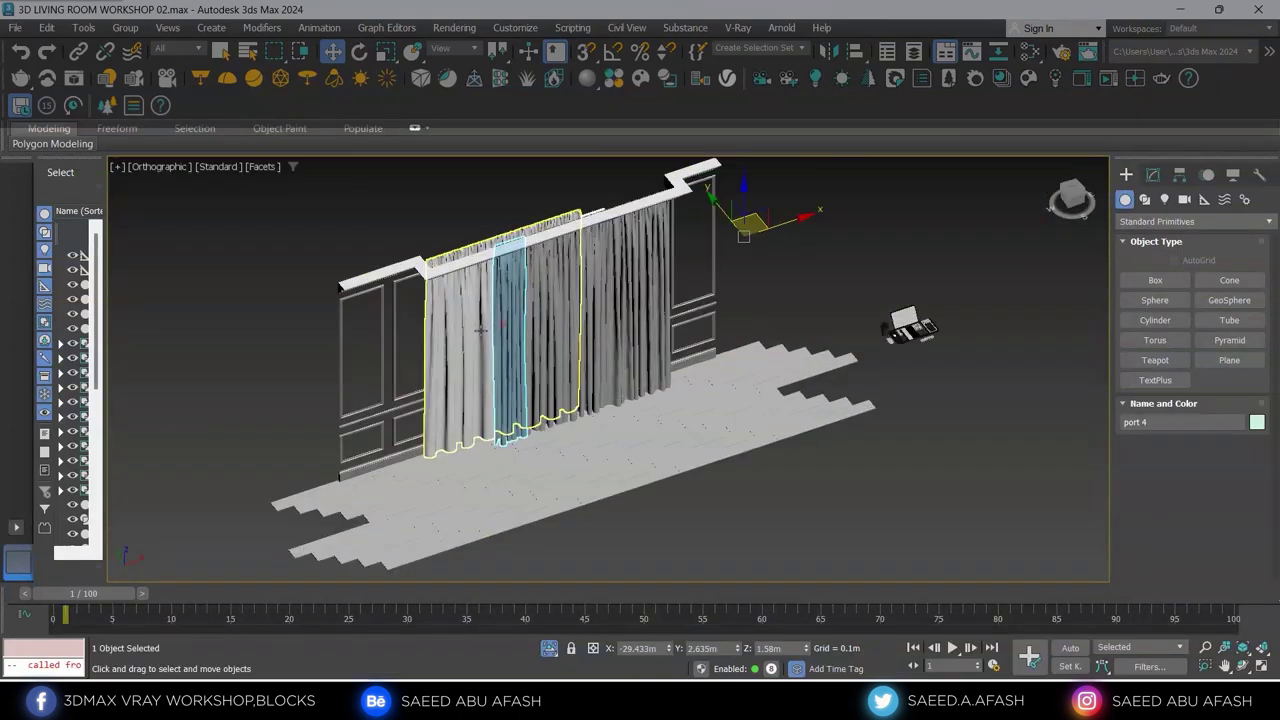
pyautogui.scroll(2, 505, 328)
pyautogui.scroll(-3, 506, 330)
pyautogui.scroll(3, 508, 335)
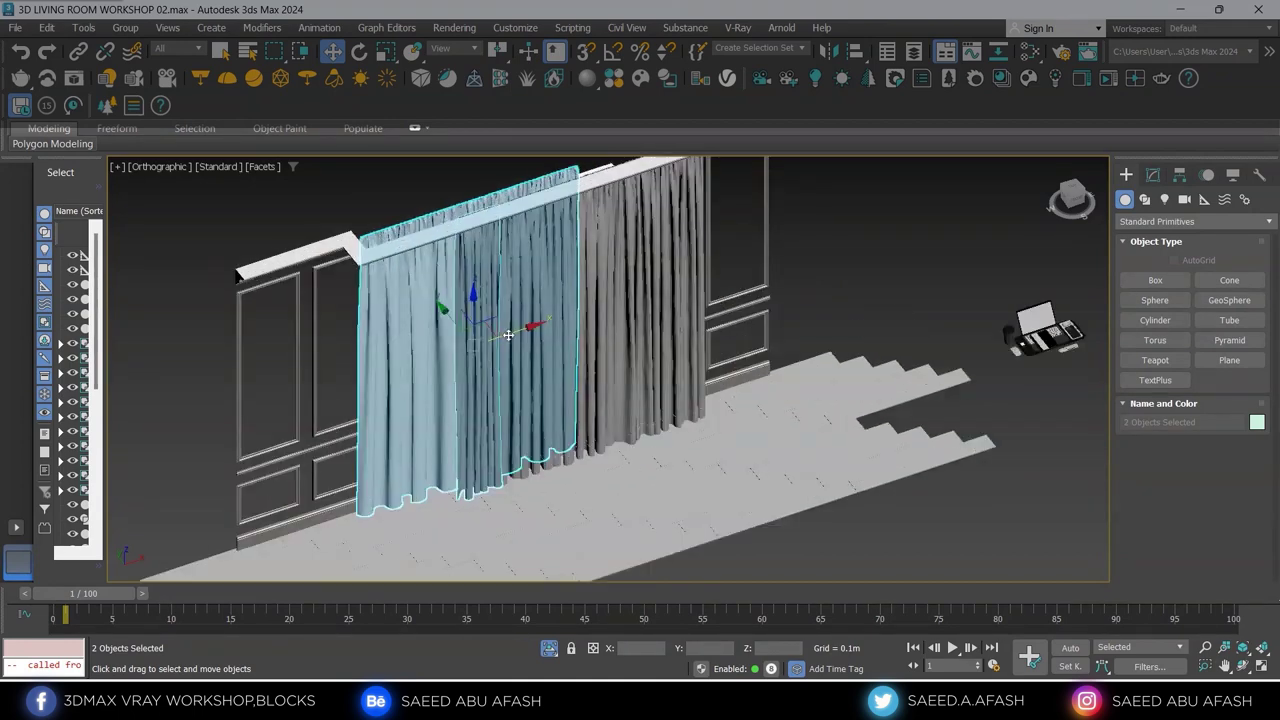
pyautogui.click(491, 400)
pyautogui.click(679, 328)
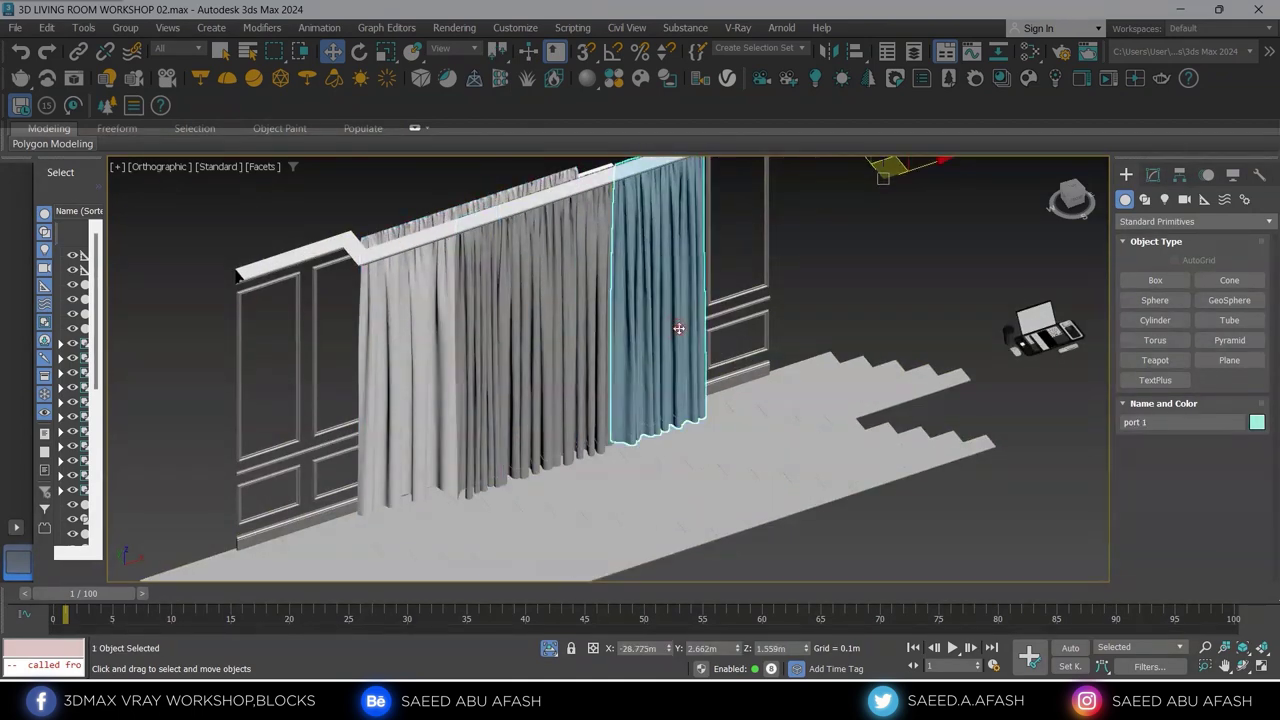
pyautogui.click(502, 358)
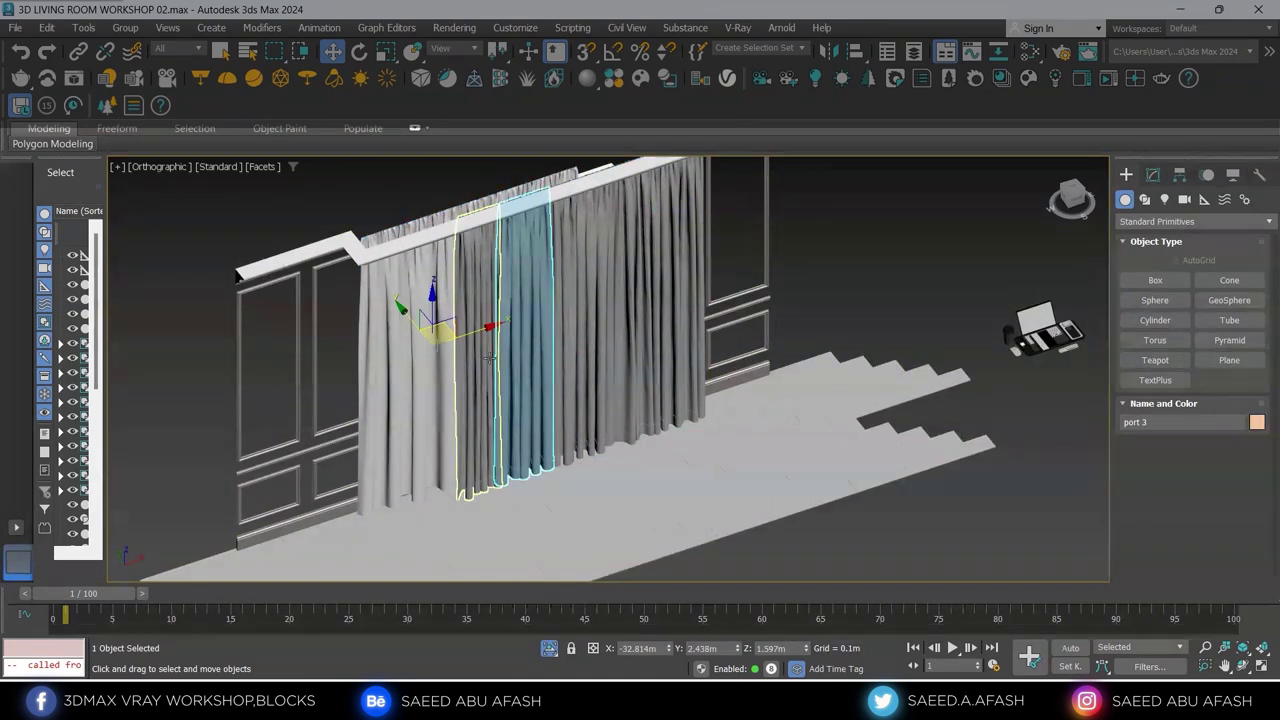
pyautogui.click(468, 363)
pyautogui.keyDown('ctrl'); pyautogui.click(432, 372); pyautogui.keyUp('ctrl')
pyautogui.scroll(-2, 440, 374)
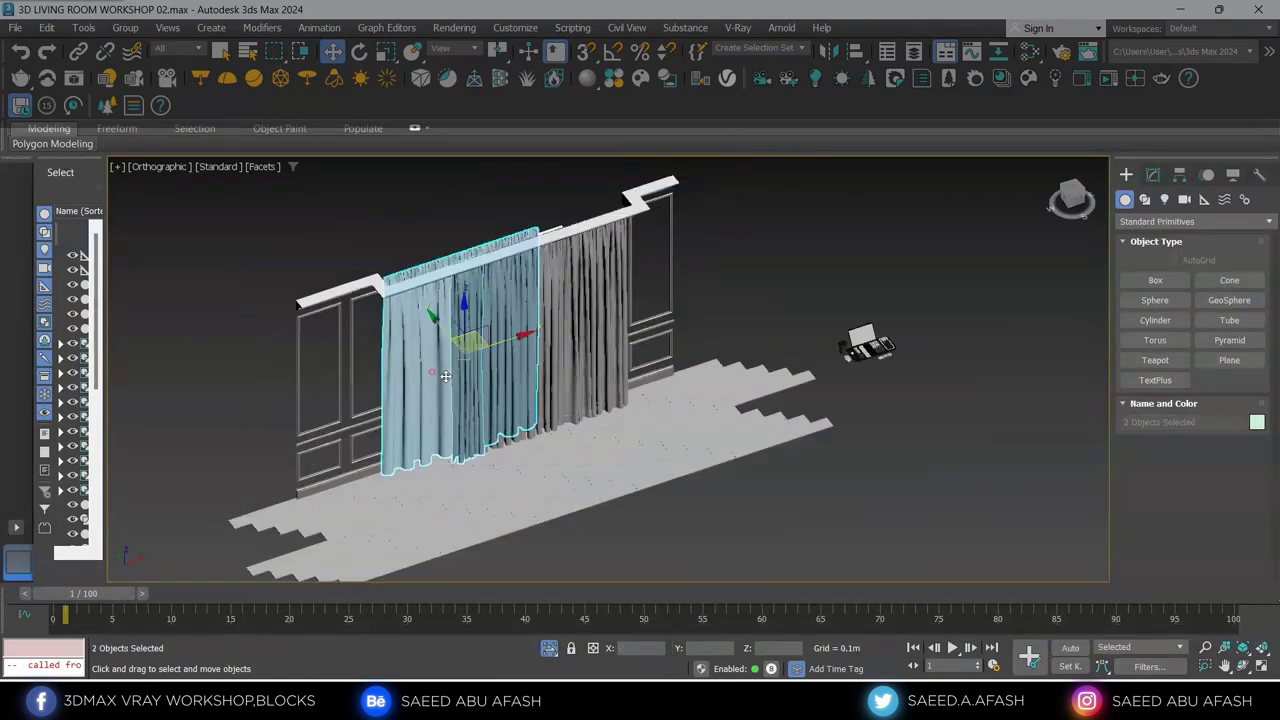
pyautogui.keyDown('alt'); pyautogui.moveTo(443, 333); pyautogui.dragTo(581, 408, button='middle'); pyautogui.keyUp('alt')
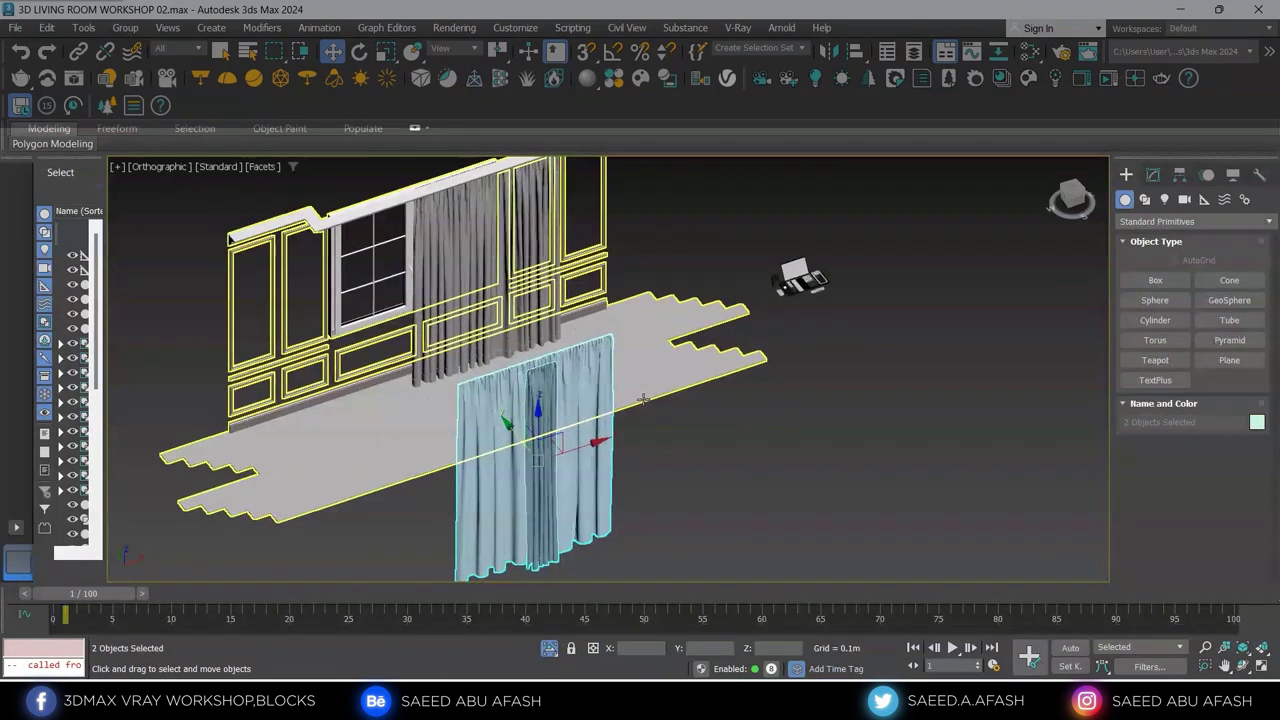
# In the Top view, rotate the selected curtain pair -180° about Z
pyautogui.press('t')
pyautogui.scroll(-3, 581, 408)
pyautogui.scroll(-2, 449, 400)
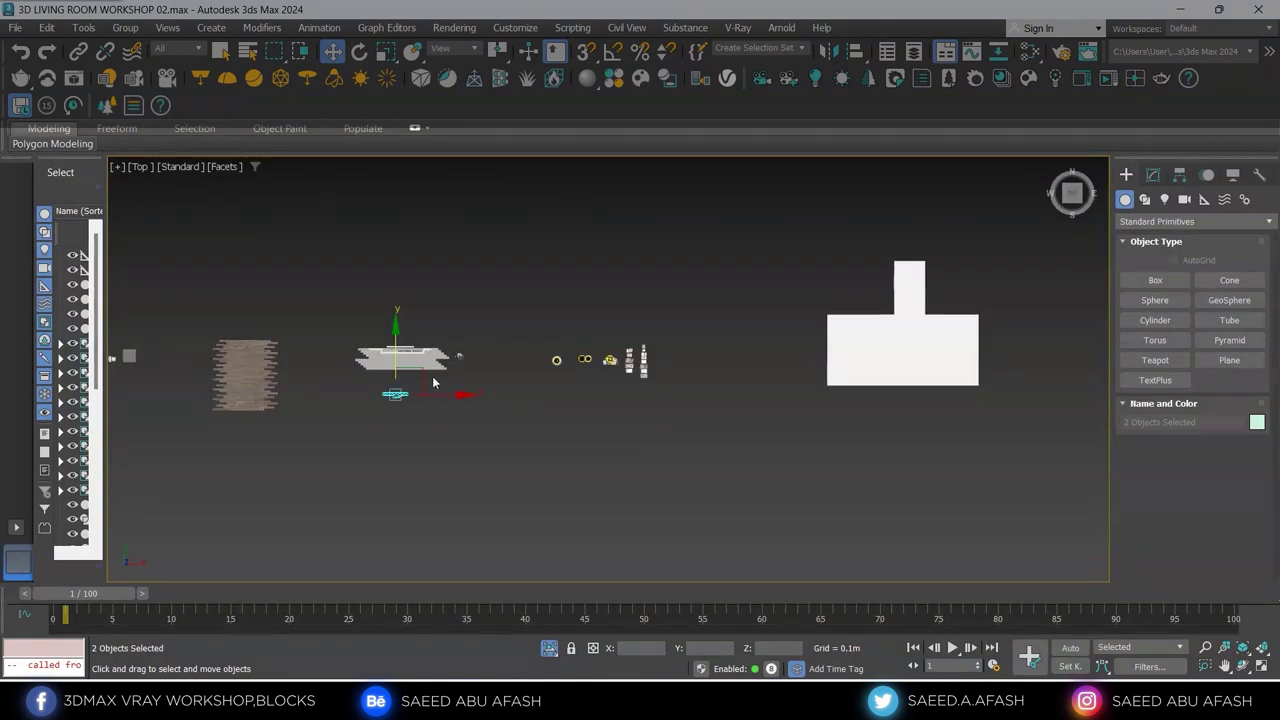
pyautogui.scroll(2, 891, 415)
pyautogui.scroll(2, 891, 415)
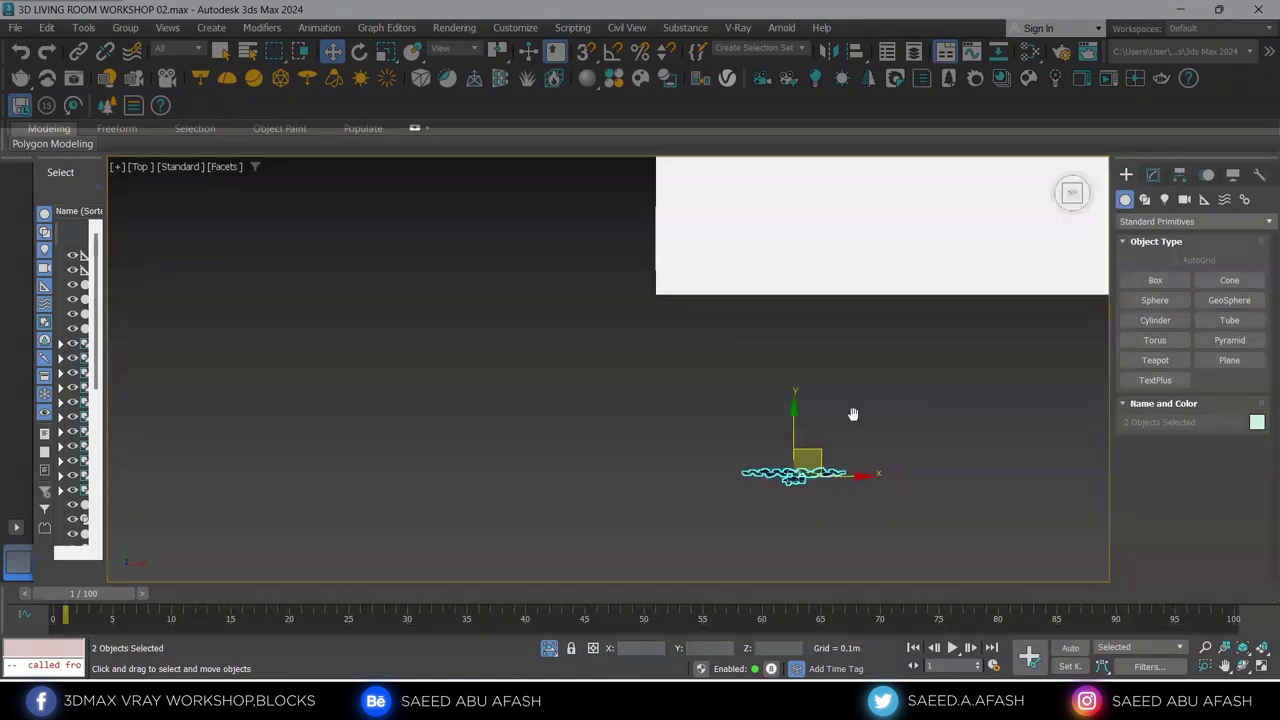
pyautogui.scroll(2, 891, 415)
pyautogui.click(130, 28)
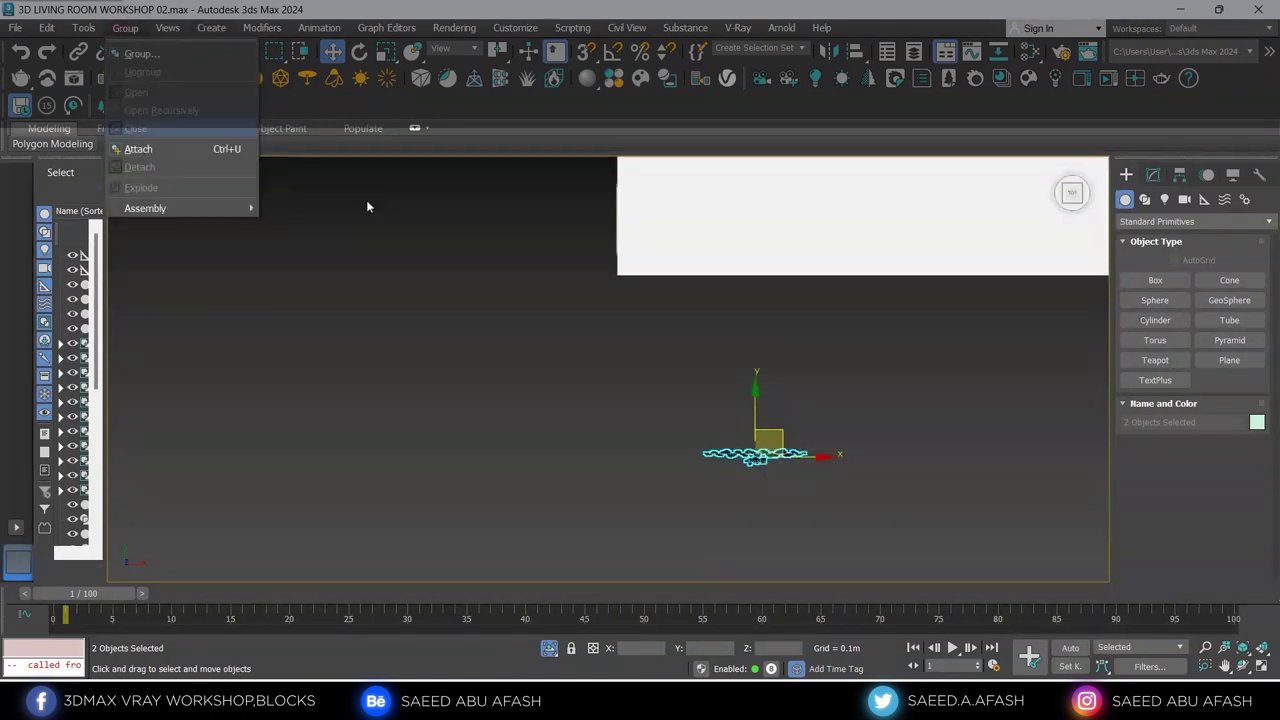
pyautogui.click(586, 449)
pyautogui.scroll(2, 786, 457)
pyautogui.press('e')
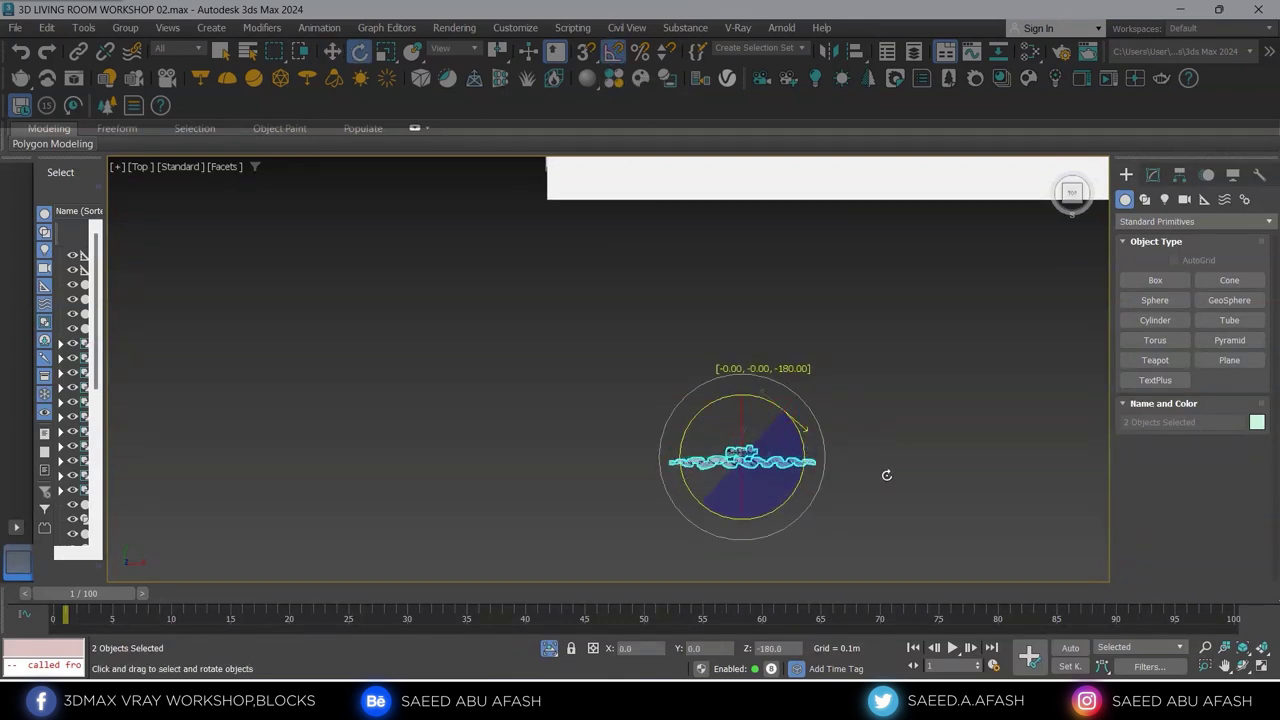
pyautogui.press('w')
pyautogui.scroll(-3, 748, 424)
# Hide the white ceiling shape and select the inner ceiling line
pyautogui.click(731, 243)
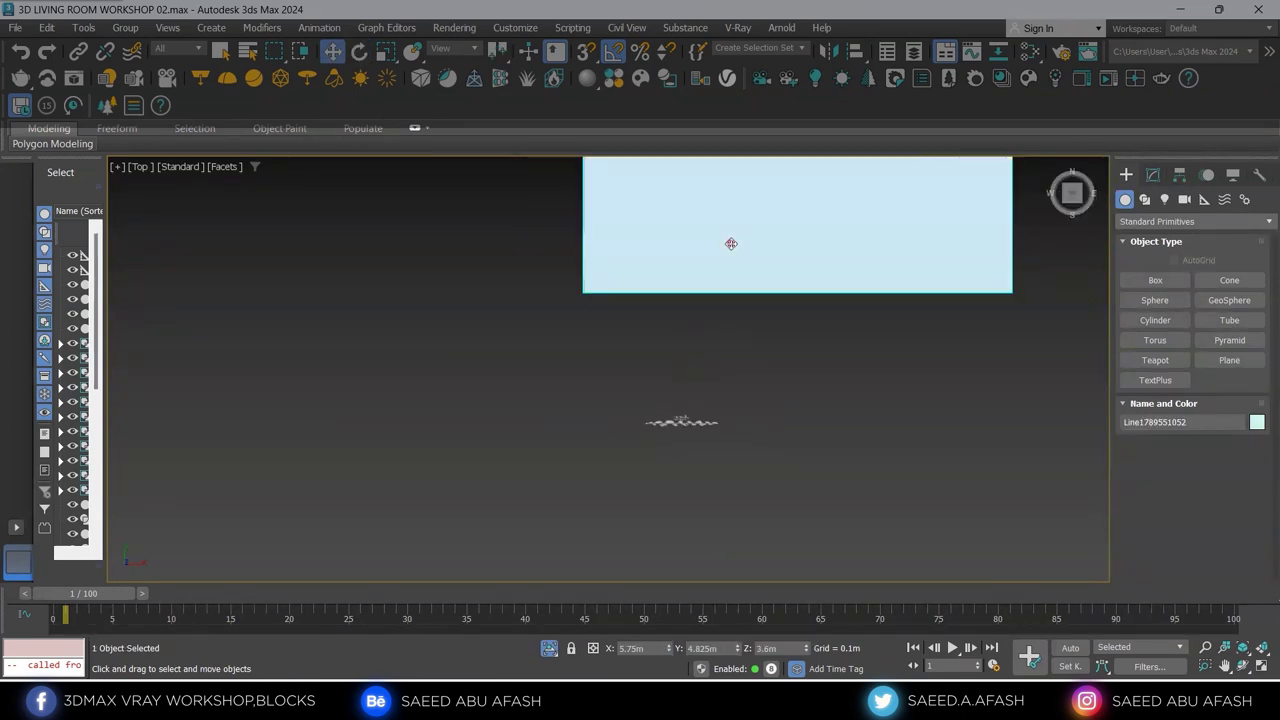
pyautogui.rightClick(731, 243)
pyautogui.click(775, 174)
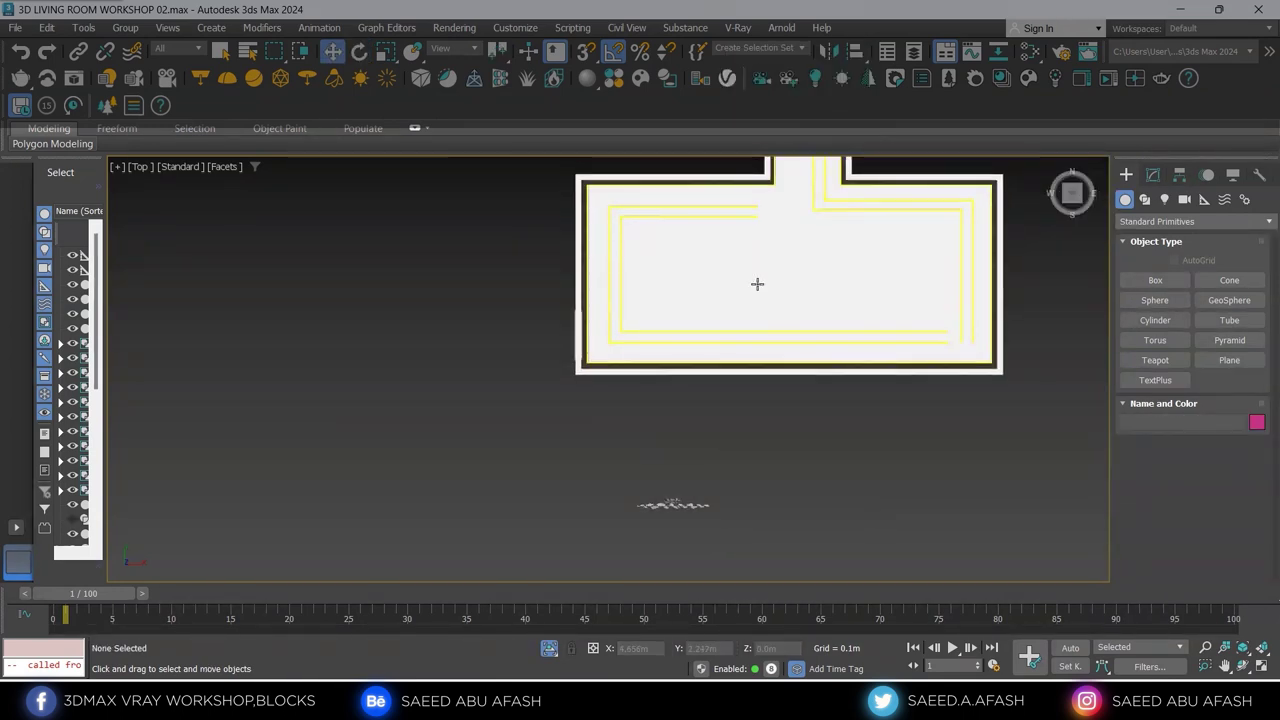
pyautogui.click(757, 284)
pyautogui.rightClick(760, 286)
pyautogui.click(643, 423)
# Move the two curtain pieces up against the inner face of the lower wall
pyautogui.scroll(2, 711, 447)
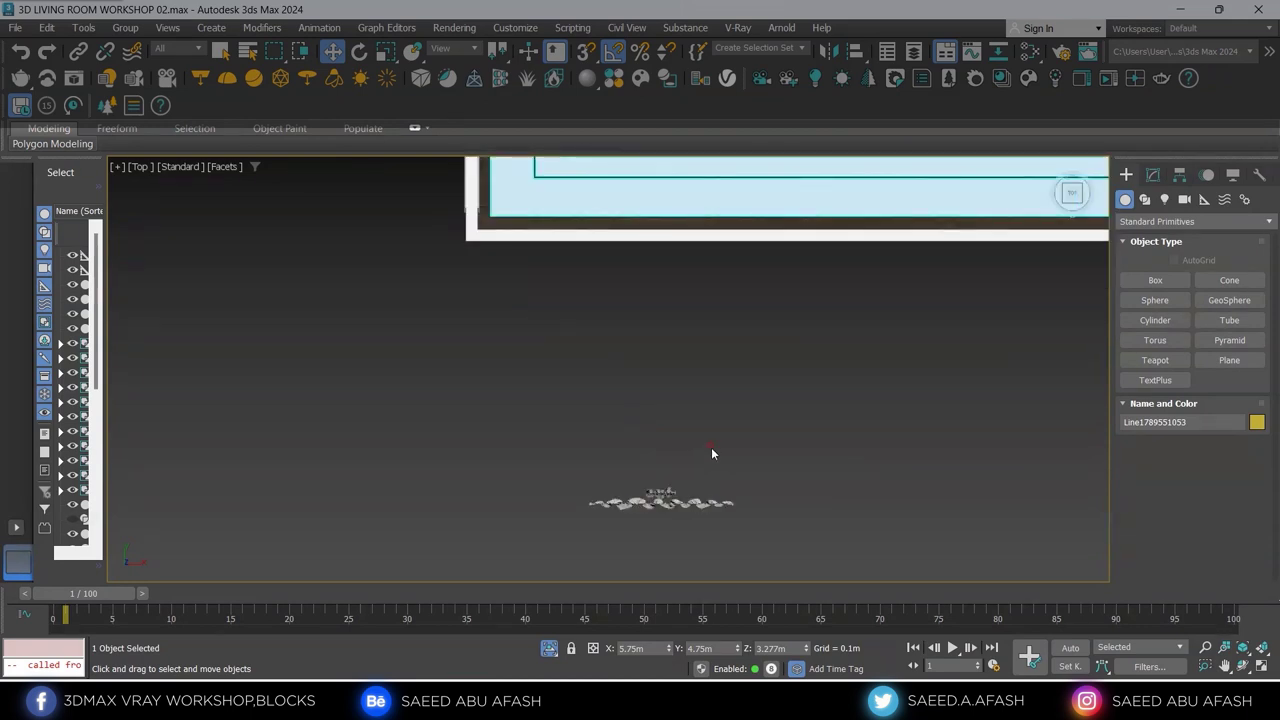
pyautogui.click(655, 505)
pyautogui.scroll(2, 673, 471)
pyautogui.moveTo(673, 478); pyautogui.dragTo(669, 381)
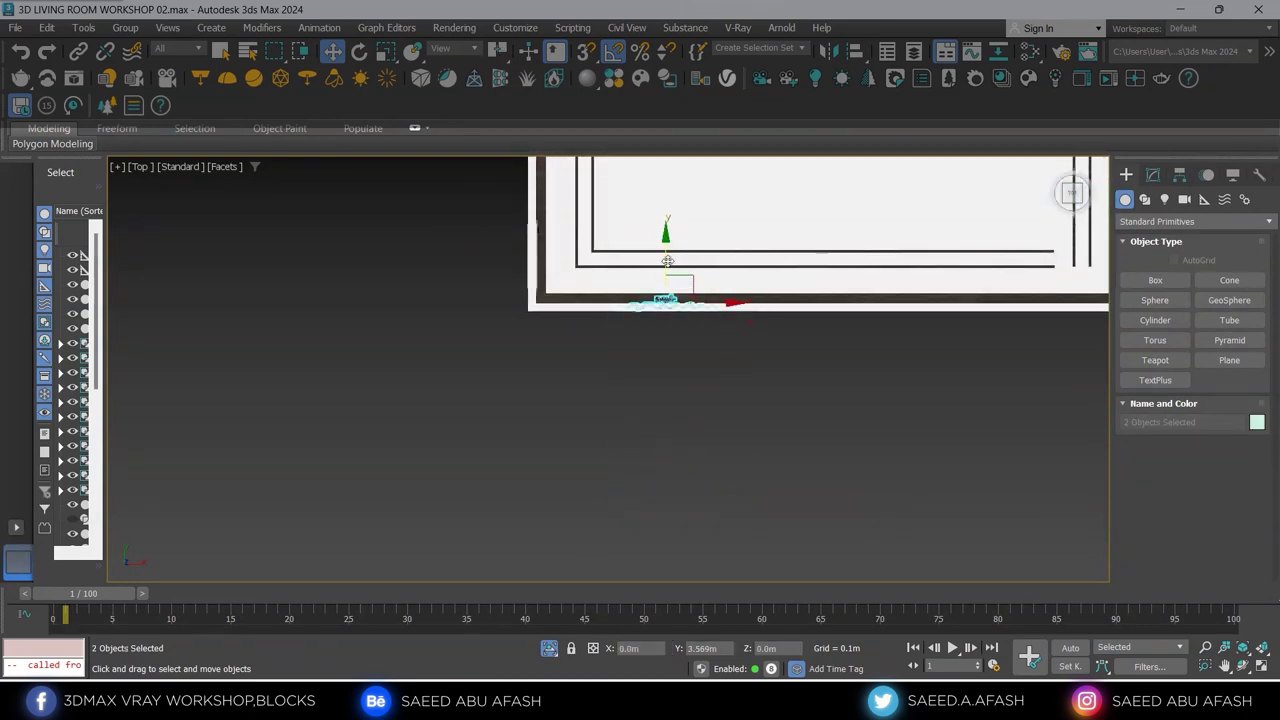
pyautogui.scroll(5, 667, 261)
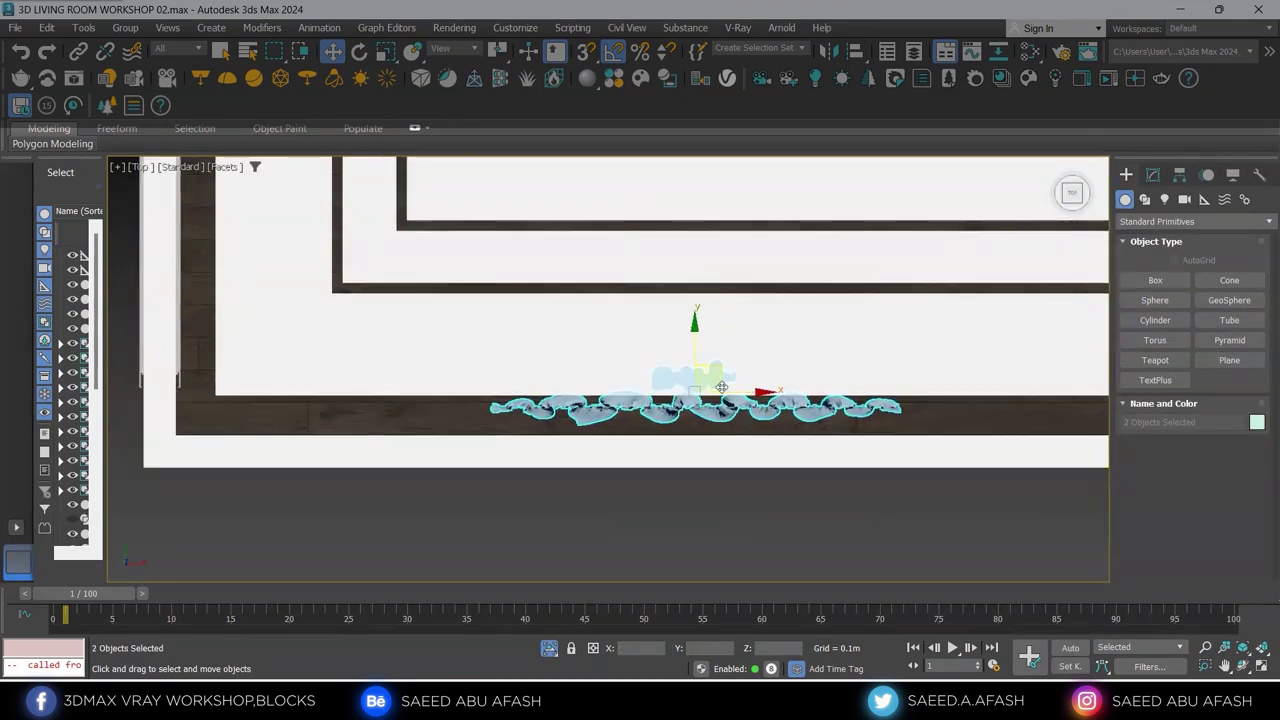
pyautogui.moveTo(697, 346); pyautogui.dragTo(695, 352)
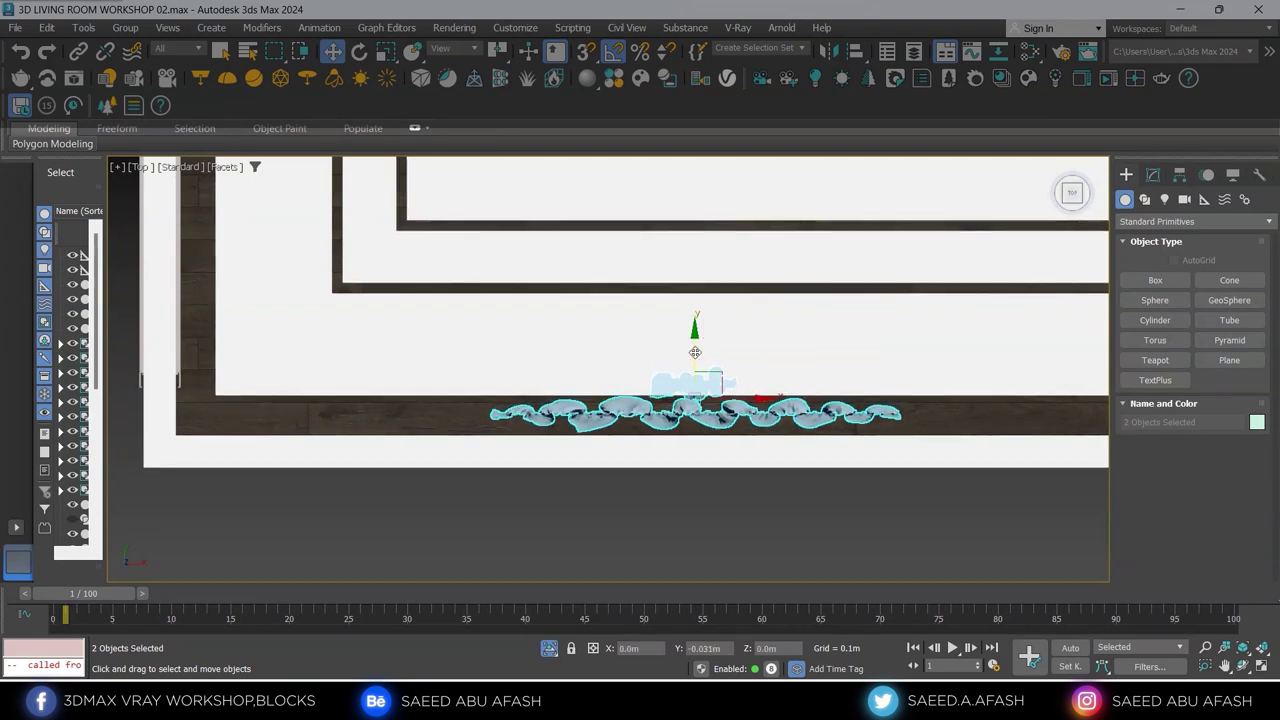
pyautogui.press('F3')
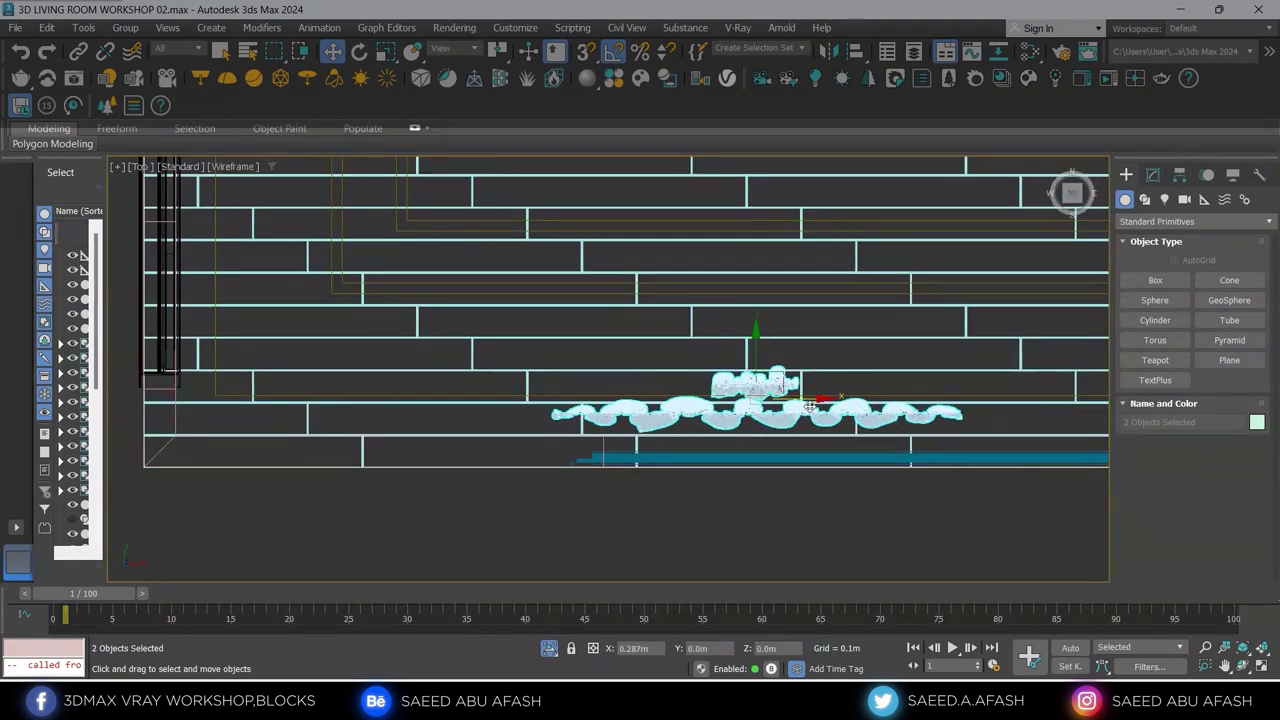
pyautogui.press('F3')
# Select the ceiling-line object
pyautogui.scroll(3, 690, 414)
pyautogui.scroll(2, 690, 414)
pyautogui.click(690, 414)
pyautogui.scroll(-2, 686, 420)
pyautogui.scroll(-1, 566, 466)
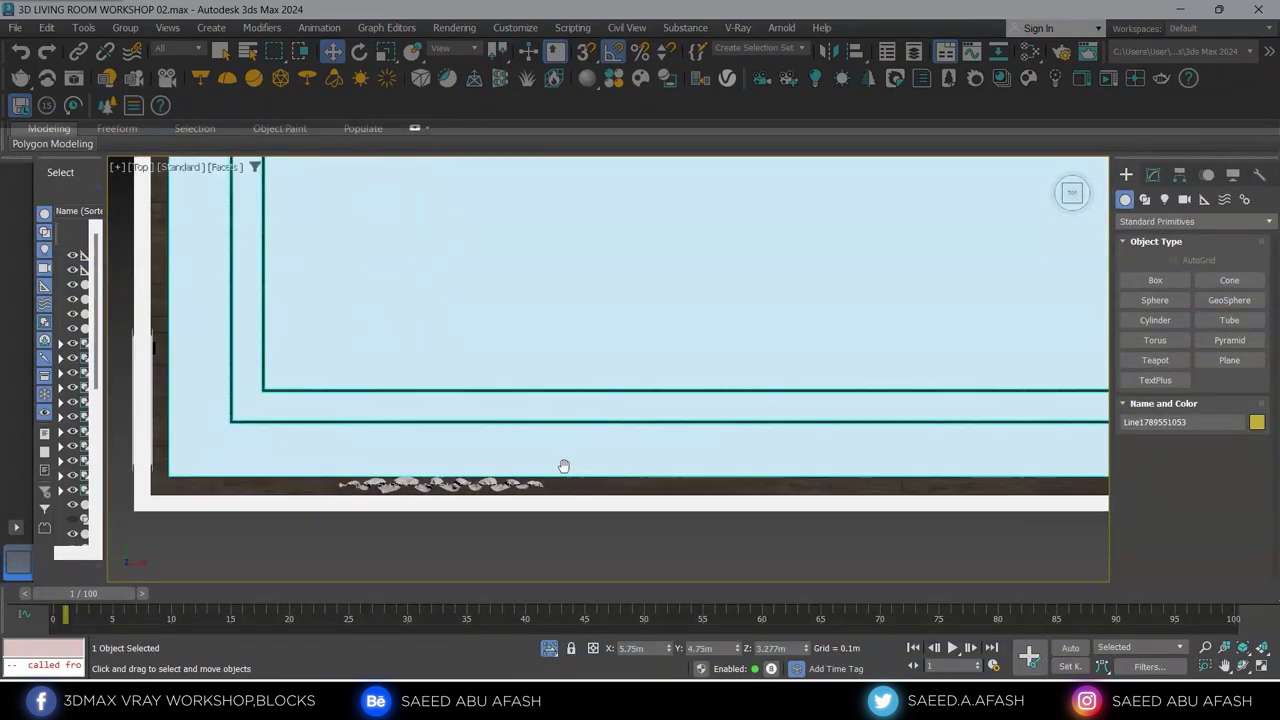
pyautogui.scroll(-1, 443, 457)
# Convert the ceiling-line object to an Editable Poly
pyautogui.click(1153, 174)
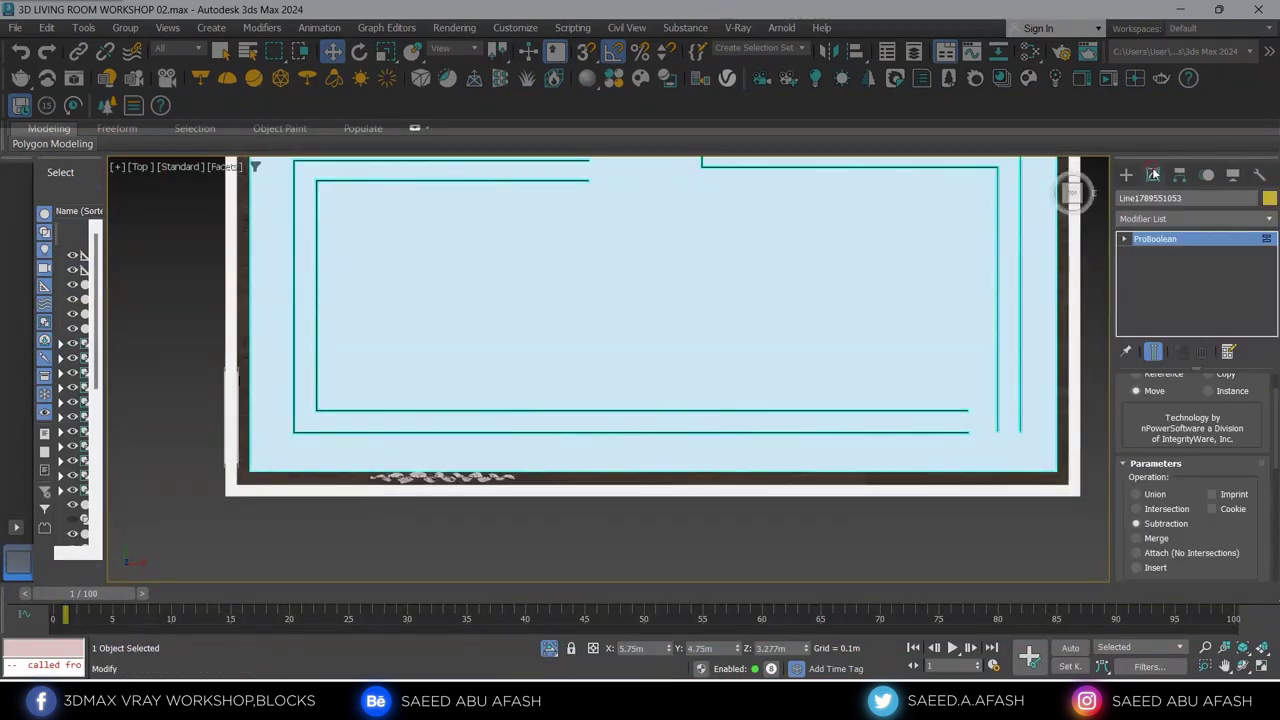
pyautogui.rightClick(778, 400)
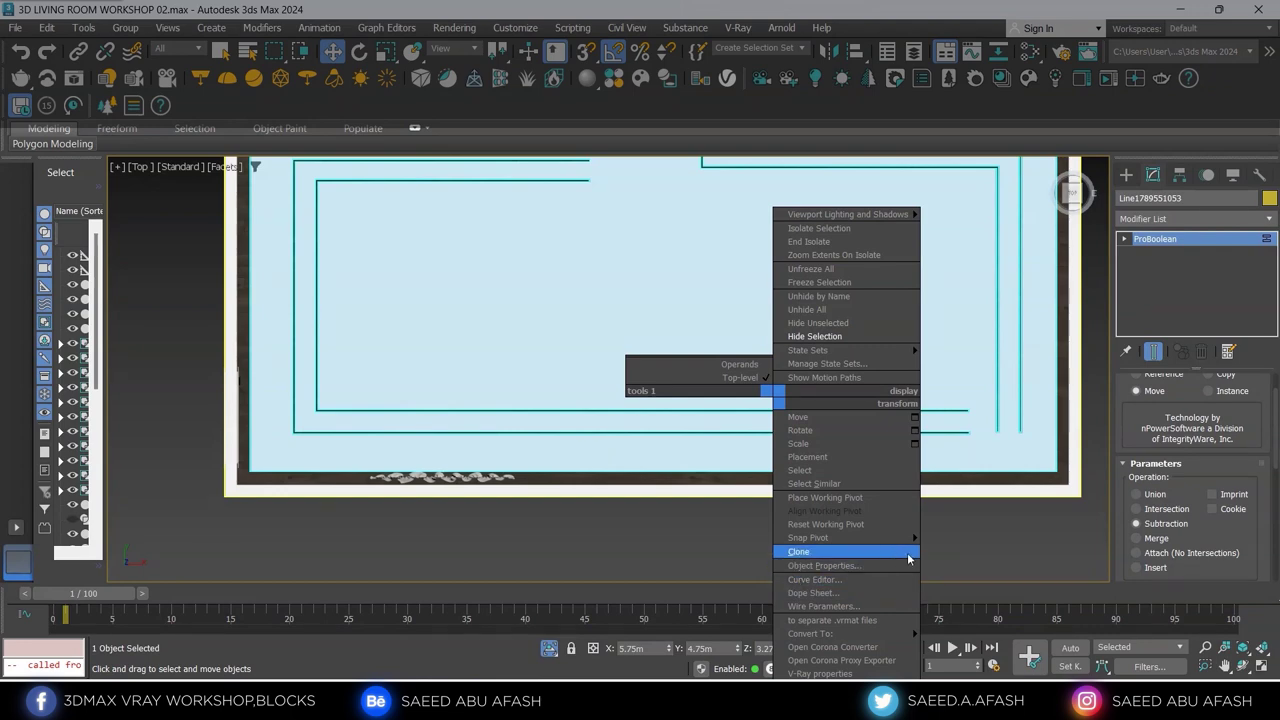
pyautogui.click(962, 649)
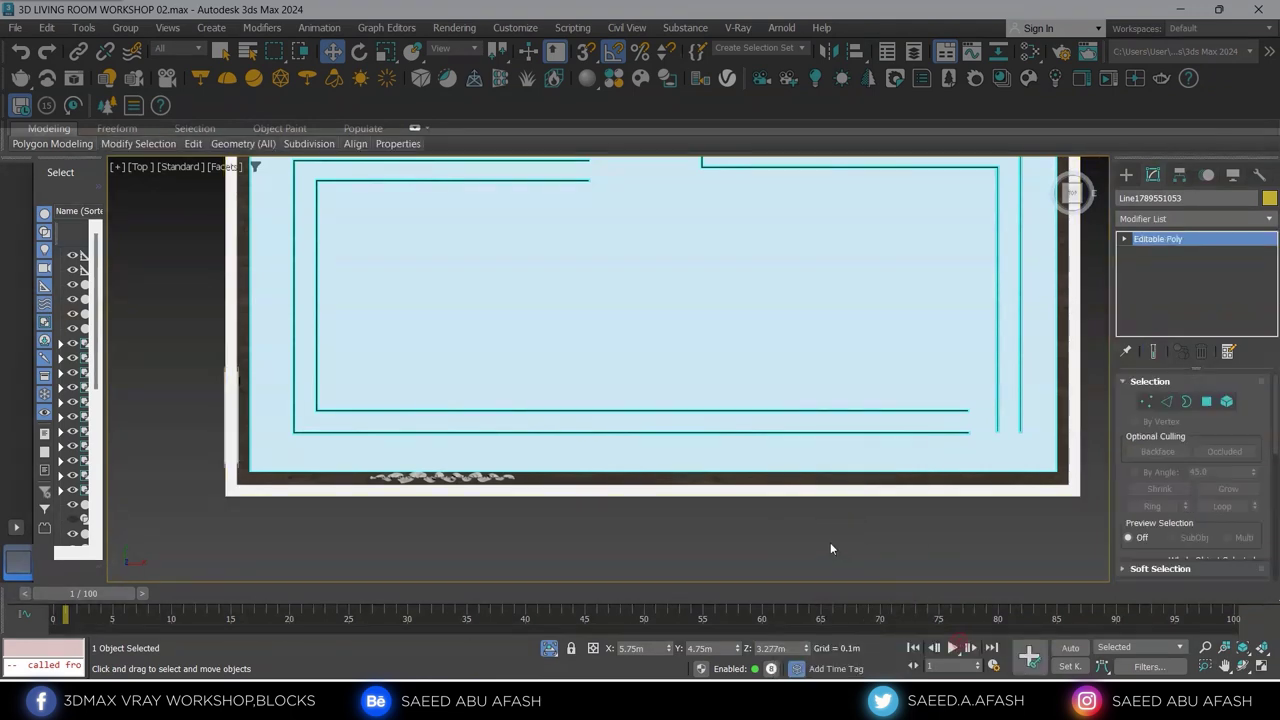
pyautogui.scroll(-2, 830, 542)
# In Vertex mode, nudge the lower ceiling-line vertices slightly upward, then exit vertex editing
pyautogui.click(1147, 402)
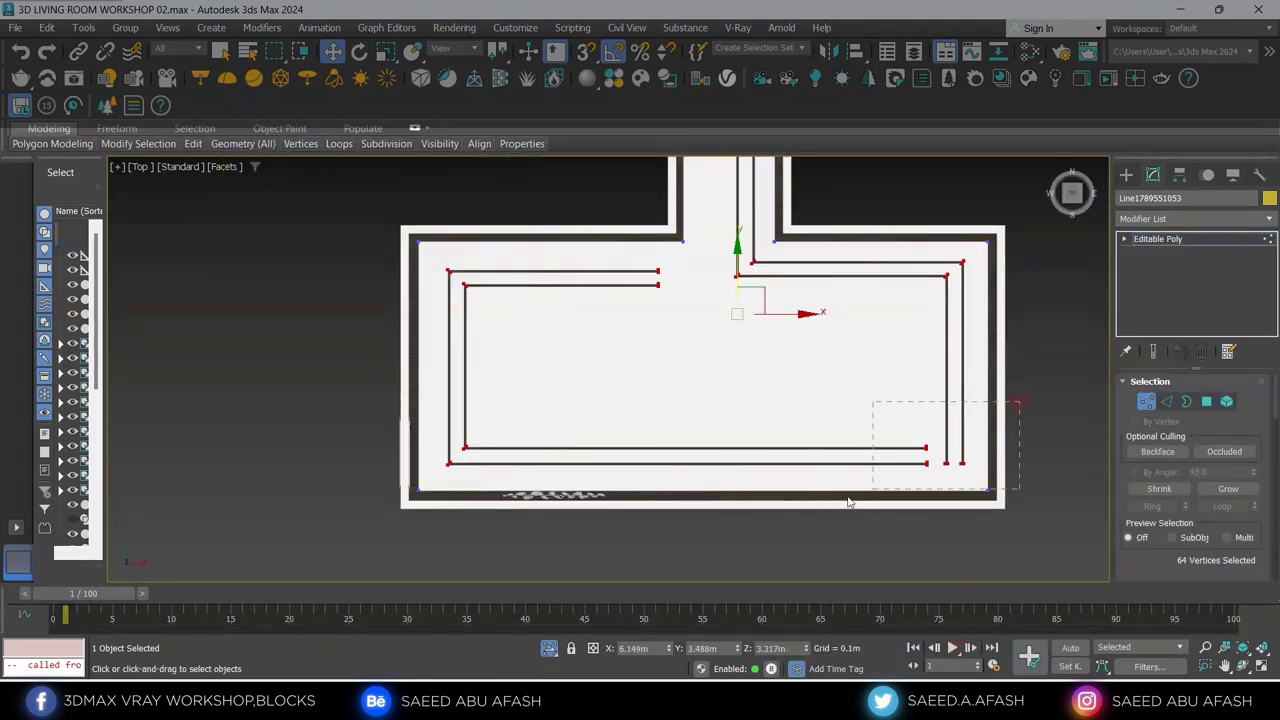
pyautogui.scroll(2, 705, 490)
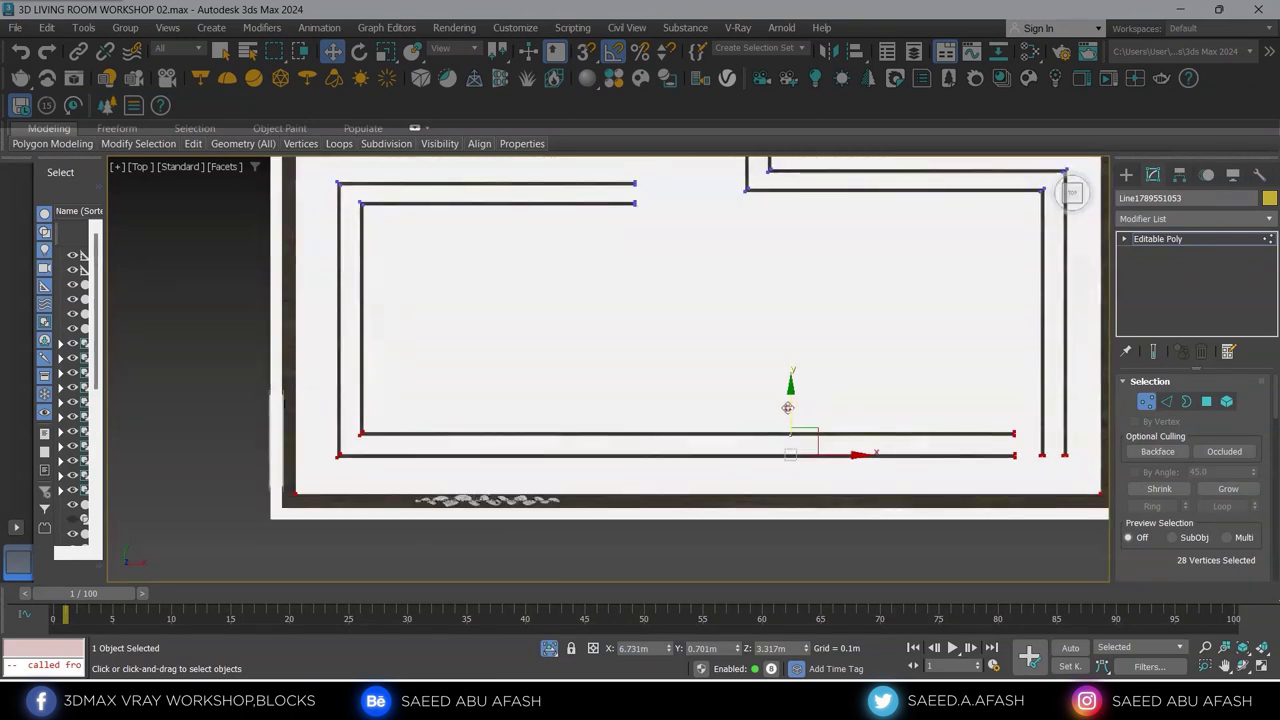
pyautogui.moveTo(787, 407); pyautogui.dragTo(781, 401)
pyautogui.moveTo(779, 399); pyautogui.dragTo(777, 398)
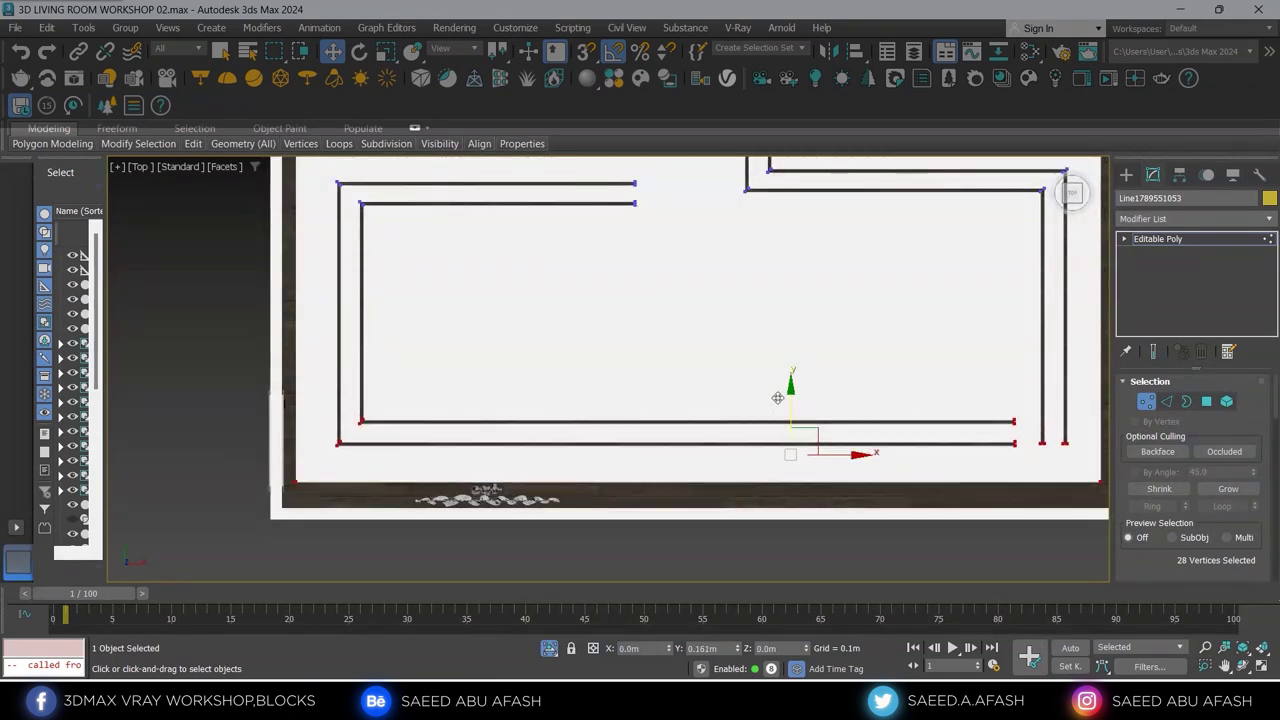
pyautogui.scroll(5, 517, 482)
pyautogui.scroll(-2, 517, 482)
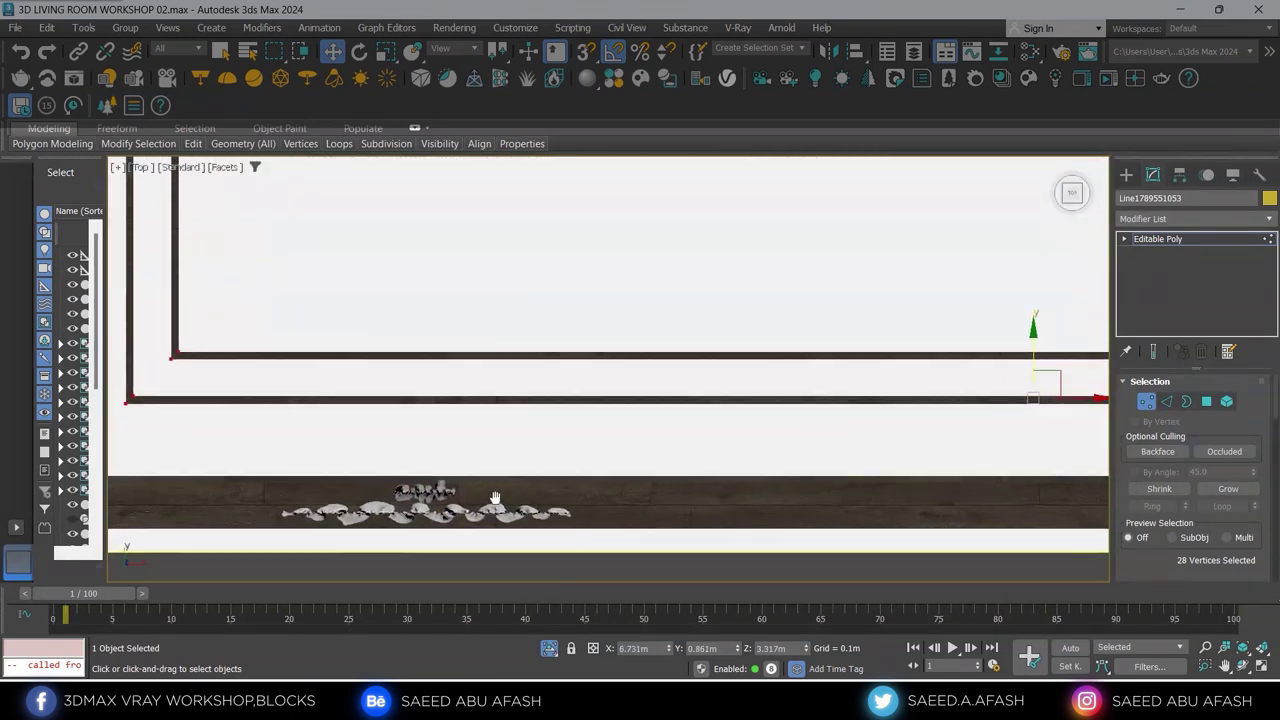
pyautogui.moveTo(724, 313)
pyautogui.mouseDown(button='middle')
pyautogui.moveTo(954, 453)
pyautogui.moveTo(937, 497)
pyautogui.moveTo(720, 318)
pyautogui.moveTo(510, 267)
pyautogui.mouseUp(button='middle')
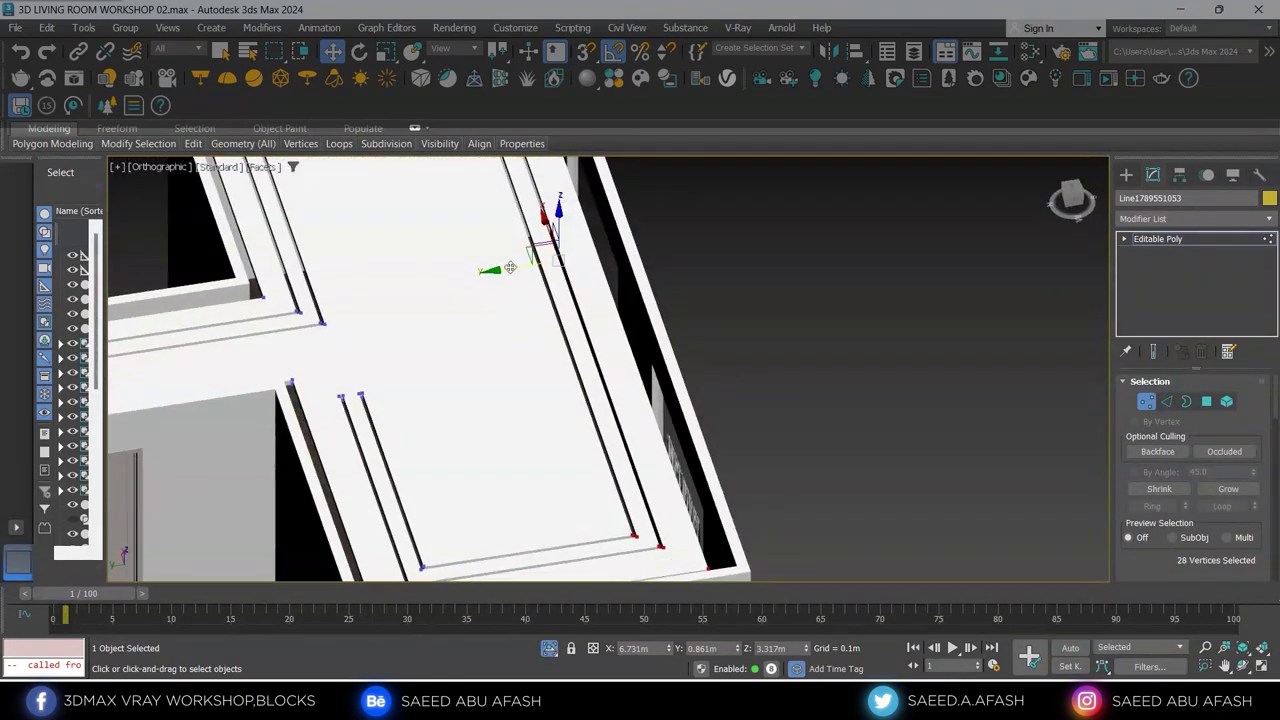
pyautogui.moveTo(500, 272); pyautogui.dragTo(504, 271)
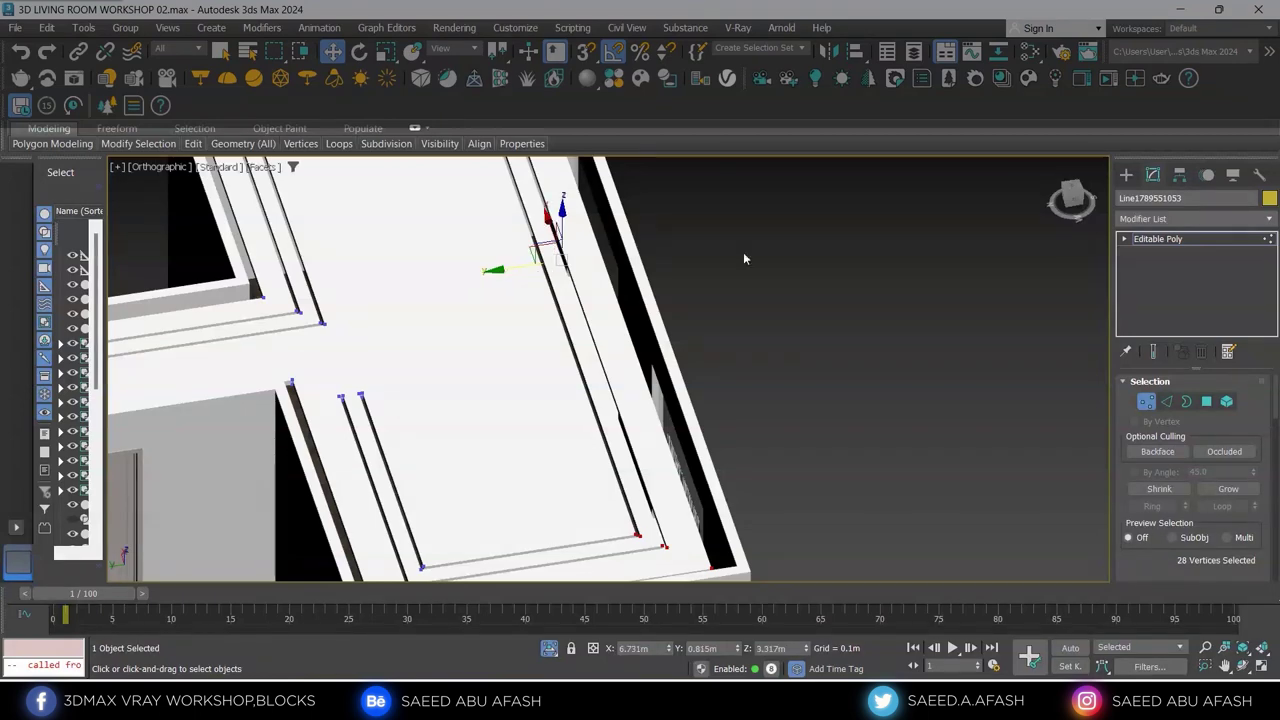
pyautogui.click(1127, 177)
# Zoom the Top view in on the port 4 curtain piece and select it
pyautogui.press('t')
pyautogui.scroll(5, 729, 457)
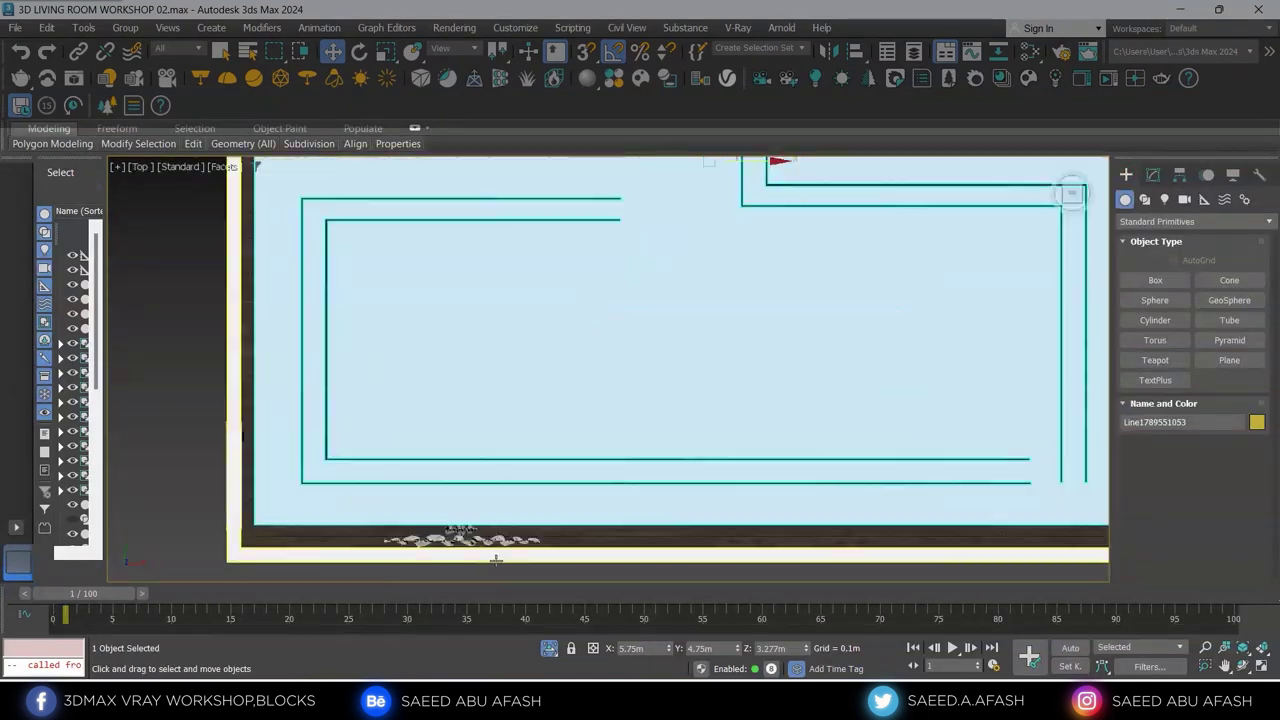
pyautogui.scroll(3, 440, 508)
pyautogui.scroll(2, 440, 508)
pyautogui.click(400, 471)
pyautogui.moveTo(410, 471); pyautogui.dragTo(490, 486, button='middle')
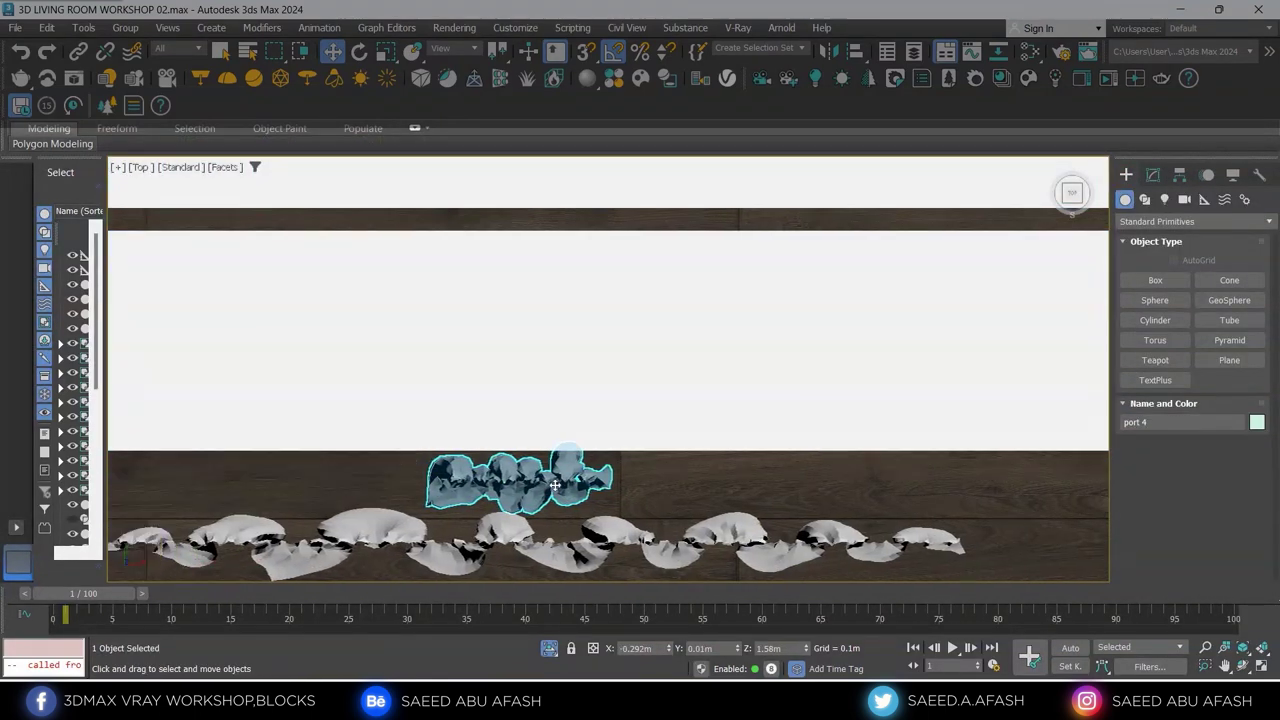
pyautogui.scroll(-1, 560, 440)
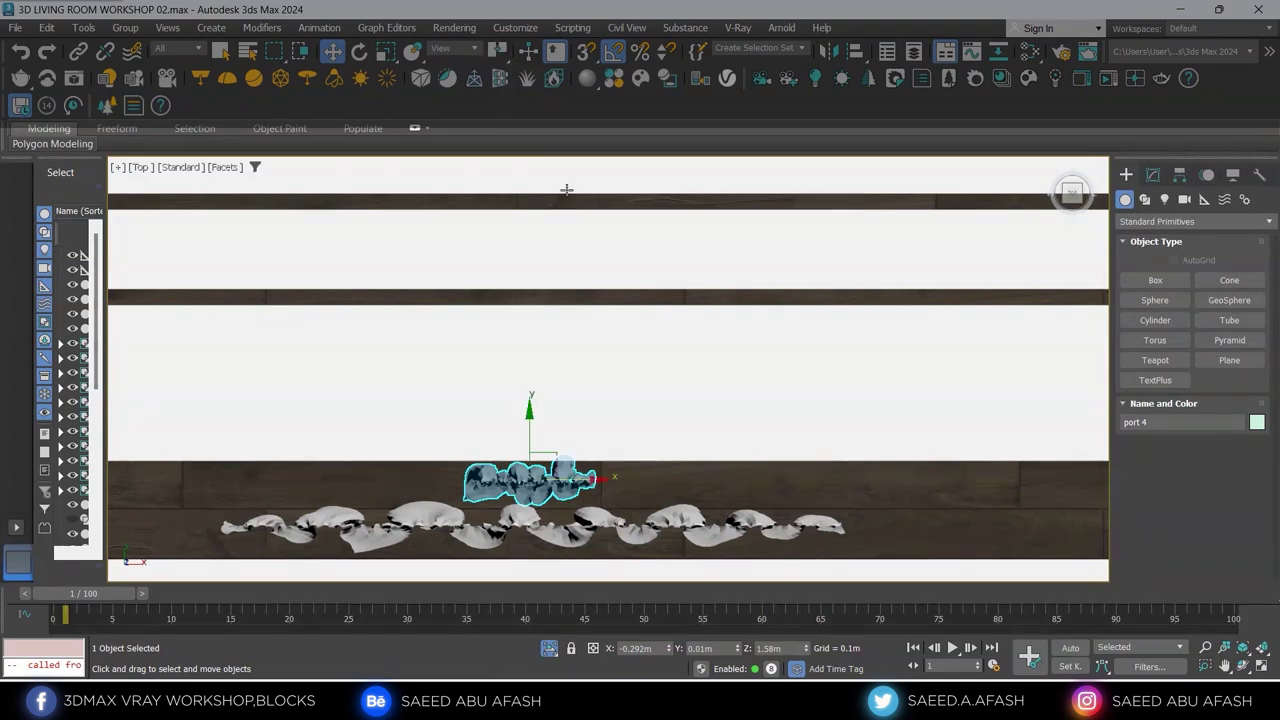
pyautogui.scroll(1, 543, 453)
pyautogui.scroll(1, 543, 453)
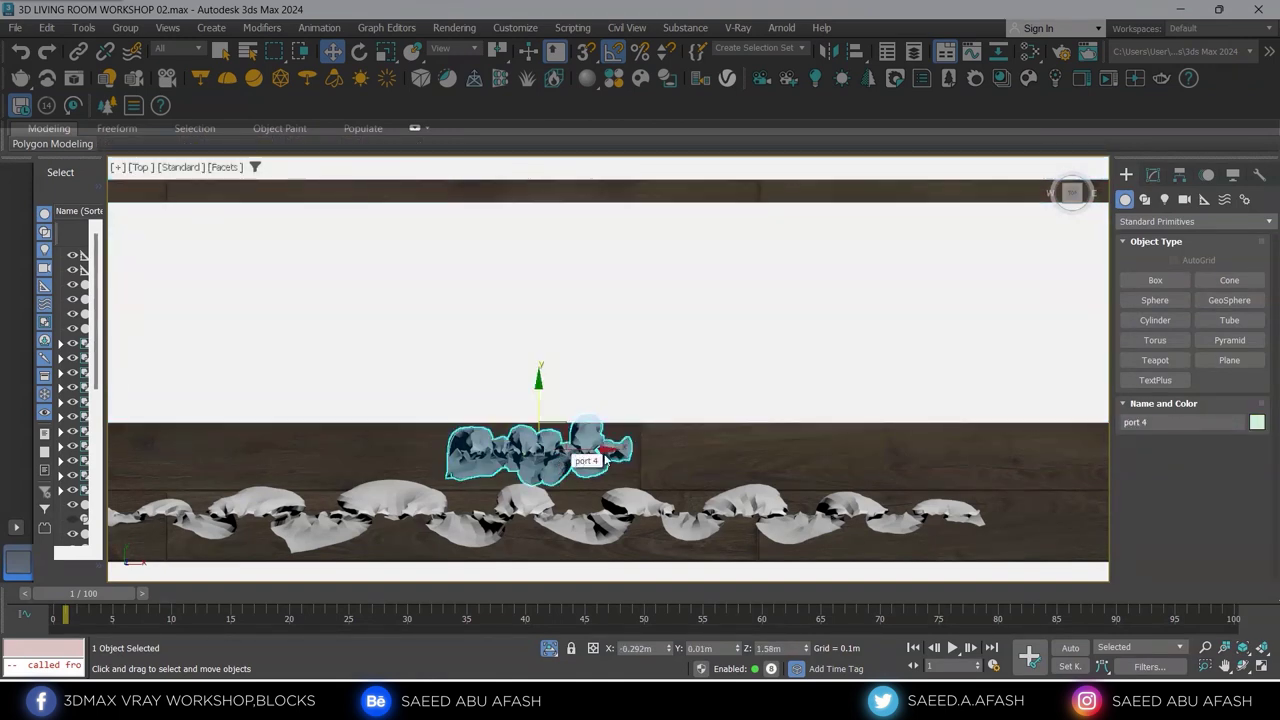
pyautogui.scroll(-3, 562, 462)
pyautogui.scroll(2, 565, 450)
# Move port 4 left to X −0.993m, at the tul curtain's left end
pyautogui.click(593, 486)
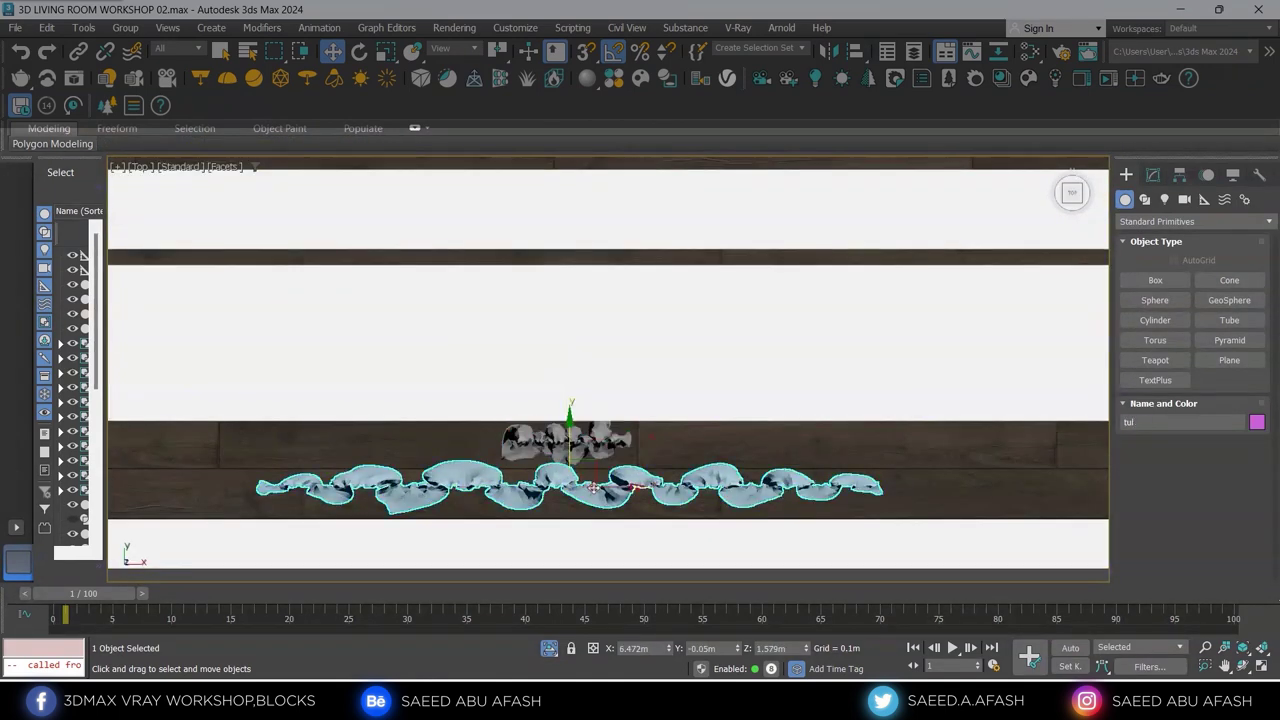
pyautogui.click(575, 440)
pyautogui.scroll(-2, 575, 440)
pyautogui.moveTo(575, 440); pyautogui.dragTo(457, 458)
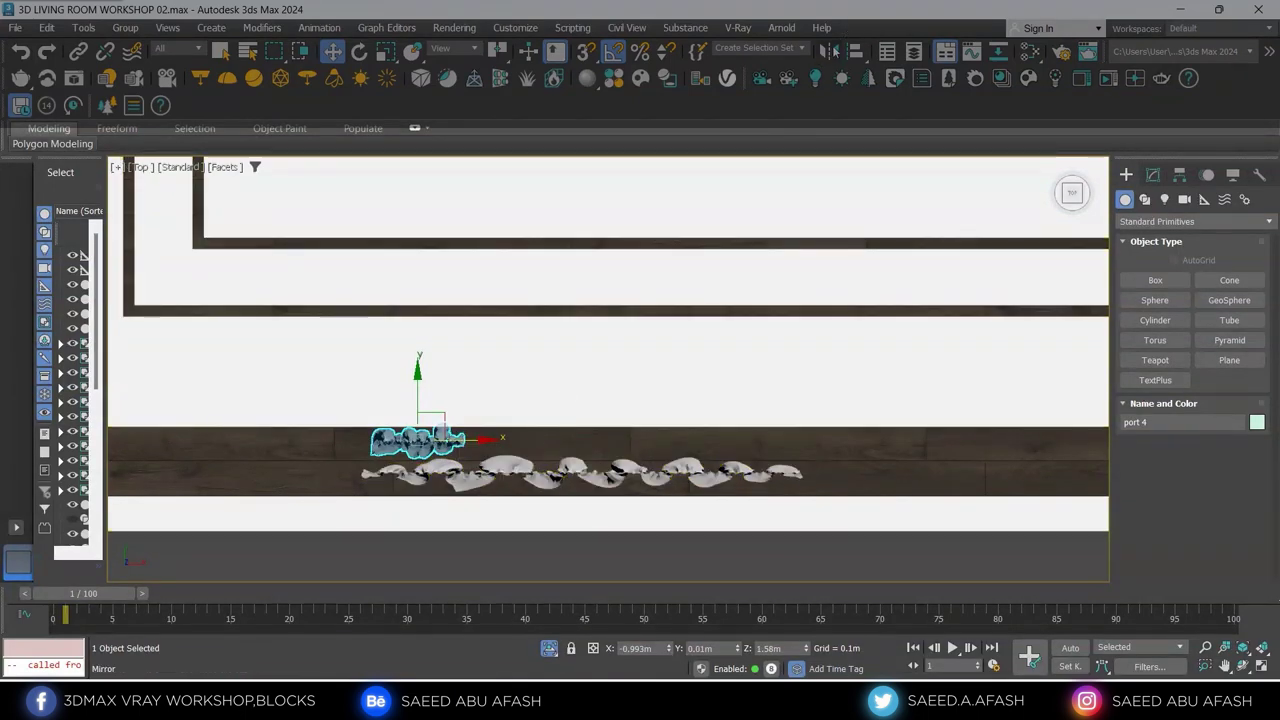
# Mirror-copy port 4 on X as port 005 and move it right to X 7.929m
pyautogui.click(828, 55)
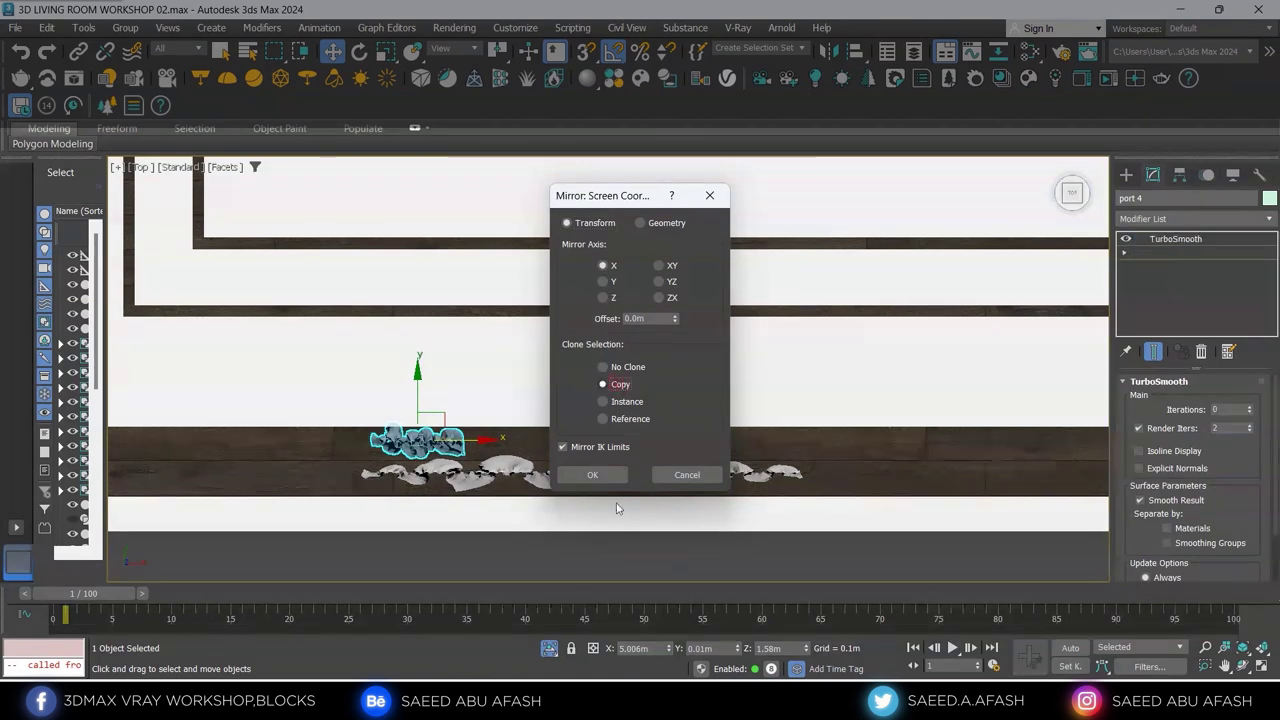
pyautogui.click(593, 478)
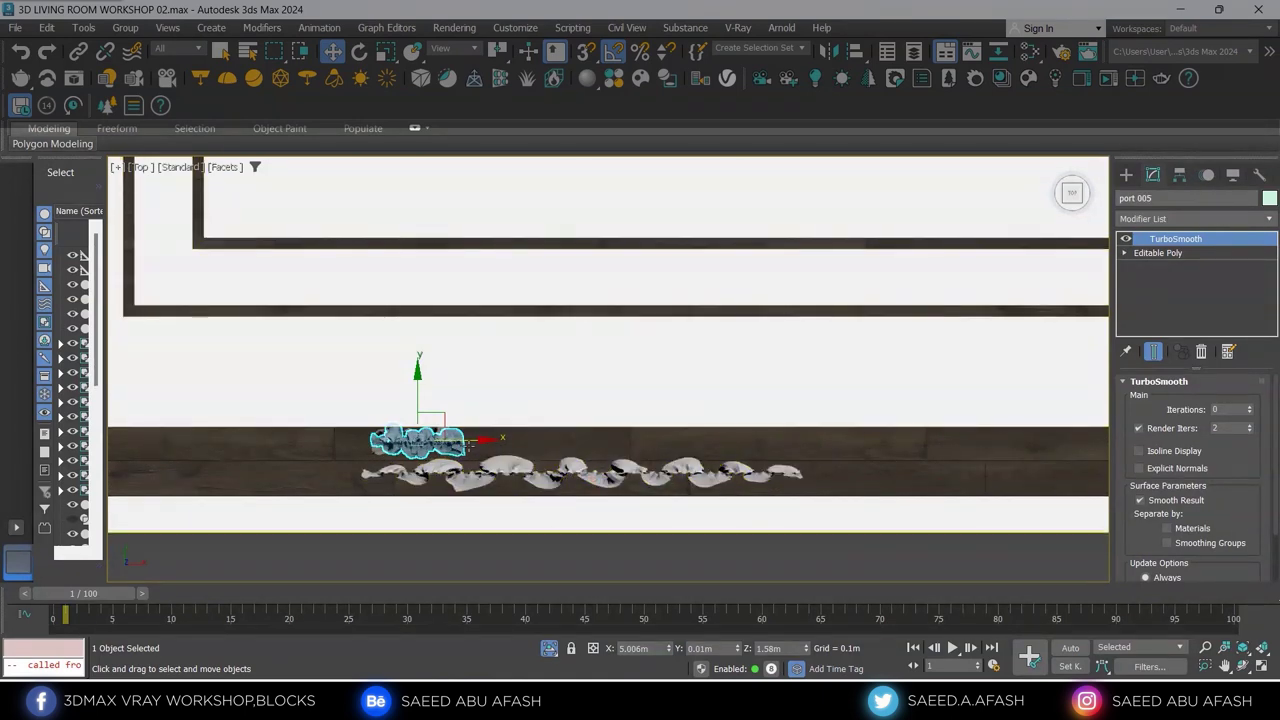
pyautogui.moveTo(471, 438); pyautogui.dragTo(832, 466)
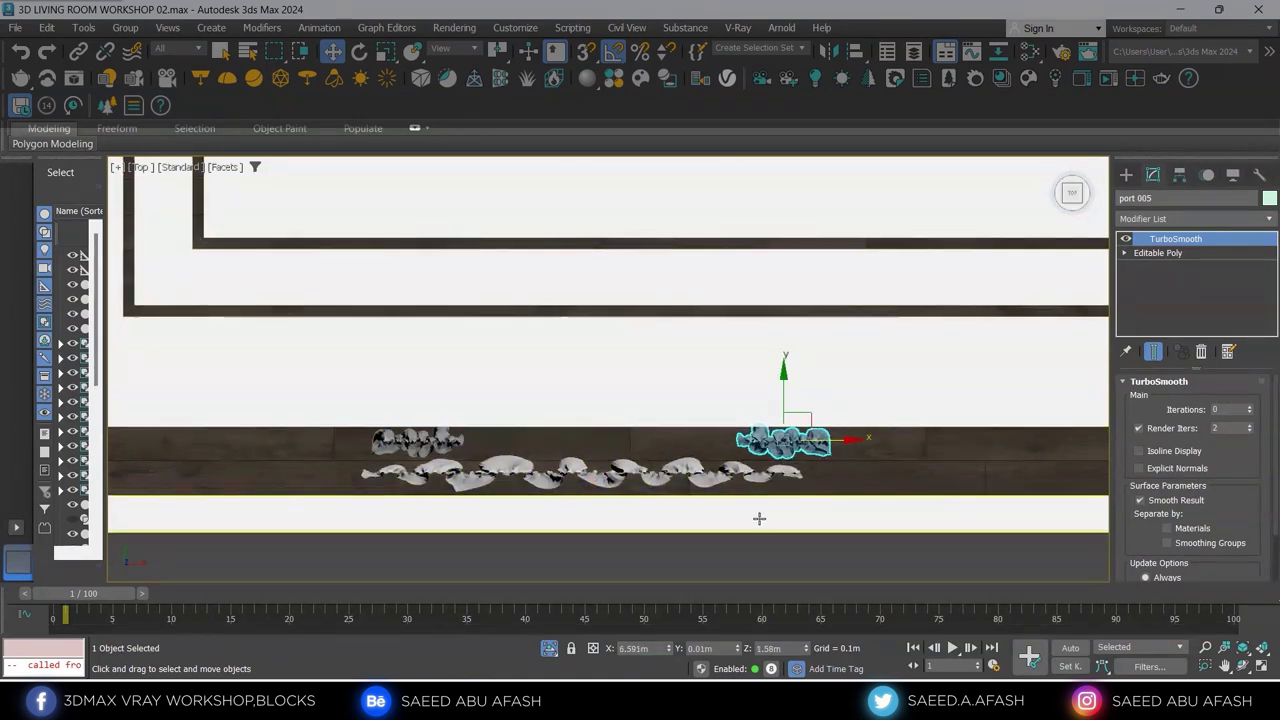
pyautogui.moveTo(759, 518)
pyautogui.keyDown('alt'); pyautogui.mouseDown(button='middle')
pyautogui.moveTo(789, 467)
pyautogui.moveTo(717, 469)
pyautogui.moveTo(651, 491)
pyautogui.moveTo(560, 489)
pyautogui.moveTo(721, 505)
pyautogui.mouseUp(button='middle'); pyautogui.keyUp('alt')
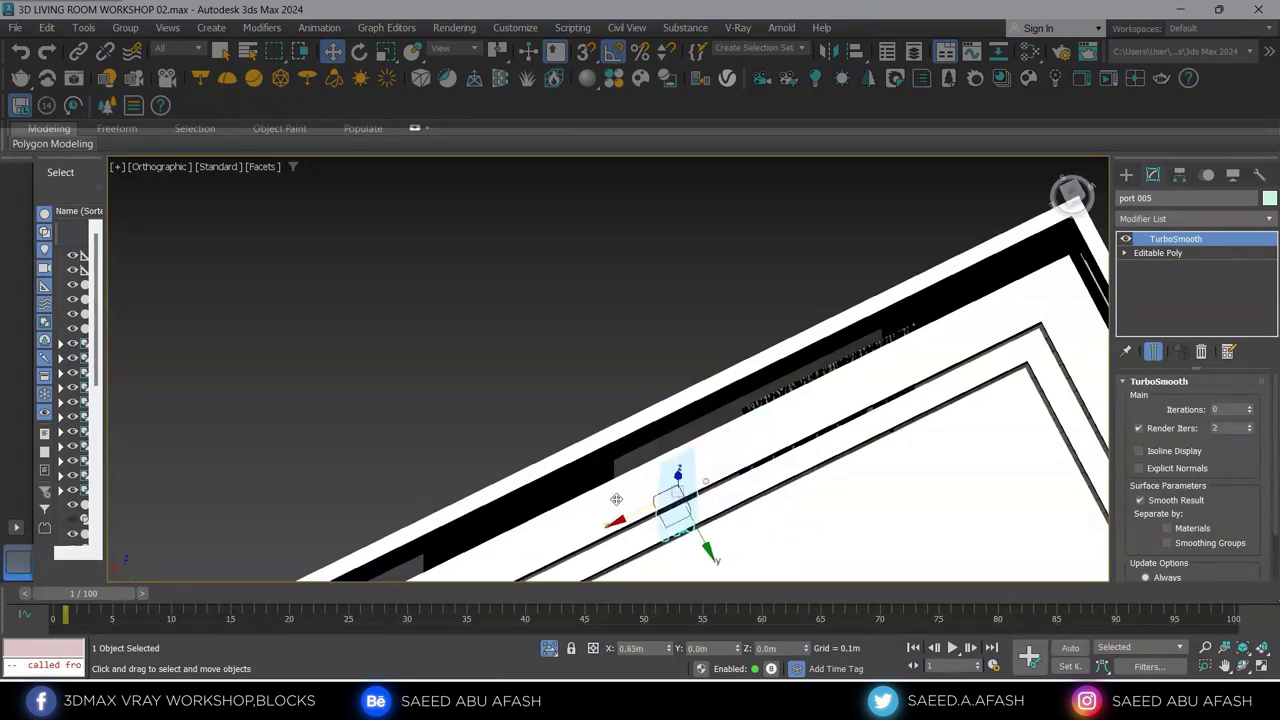
pyautogui.moveTo(571, 509)
pyautogui.keyDown('alt'); pyautogui.mouseDown(button='middle')
pyautogui.moveTo(657, 466)
pyautogui.moveTo(690, 514)
pyautogui.moveTo(747, 491)
pyautogui.moveTo(655, 500)
pyautogui.moveTo(754, 447)
pyautogui.moveTo(740, 450)
pyautogui.moveTo(904, 437)
pyautogui.mouseUp(button='middle'); pyautogui.keyUp('alt')
pyautogui.press('t')
pyautogui.scroll(-3, 705, 485)
pyautogui.press('t')
pyautogui.press('z')
pyautogui.scroll(-5, 739, 467)
pyautogui.scroll(-2, 739, 467)
# Group the tul curtain and both end pieces into Group1156, then search actions for FFD
pyautogui.keyDown('ctrl'); pyautogui.click(444, 443); pyautogui.keyUp('ctrl')
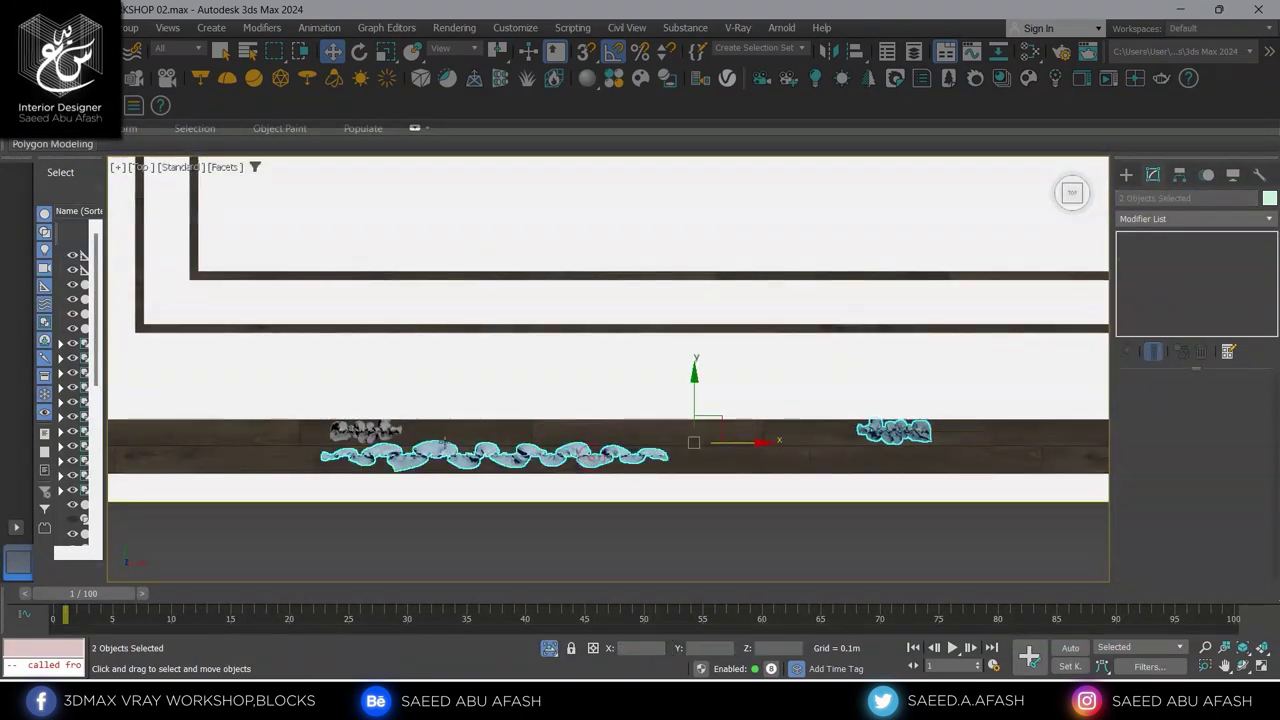
pyautogui.keyDown('ctrl'); pyautogui.click(370, 430); pyautogui.keyUp('ctrl')
pyautogui.scroll(-3, 370, 430)
pyautogui.scroll(-2, 370, 430)
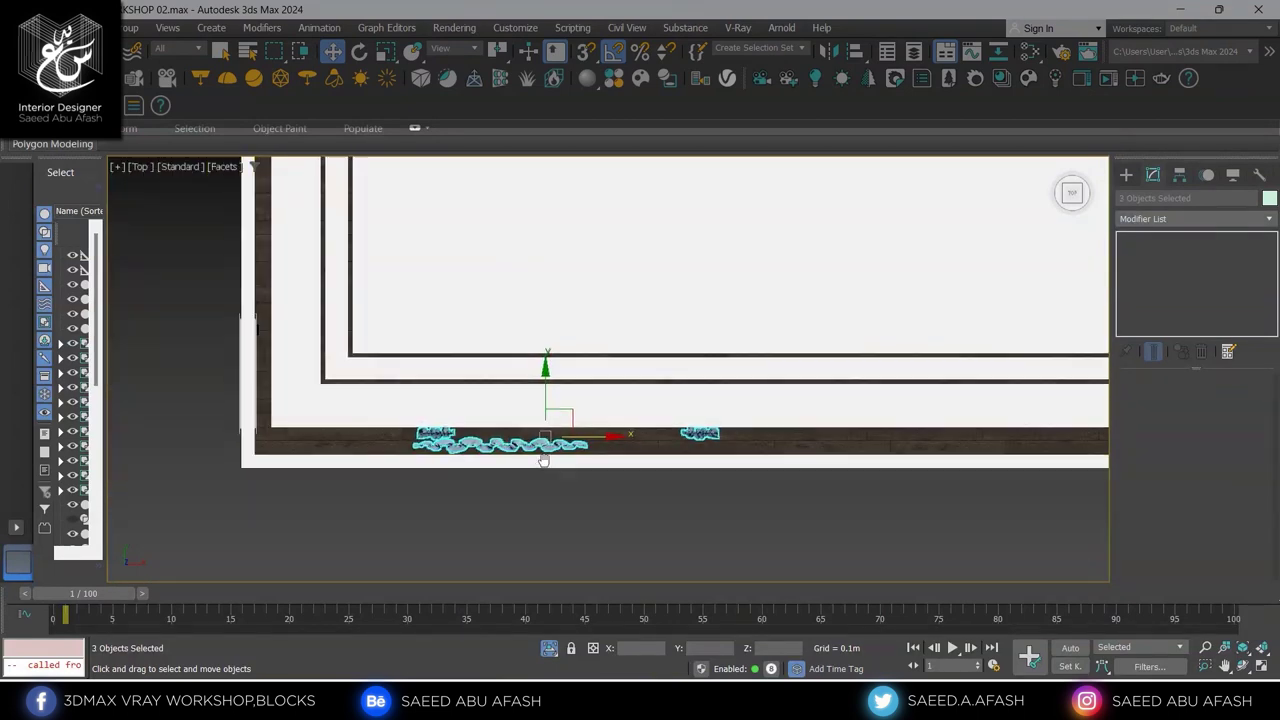
pyautogui.moveTo(370, 430)
pyautogui.keyDown('alt'); pyautogui.mouseDown(button='middle')
pyautogui.moveTo(696, 409)
pyautogui.moveTo(381, 313)
pyautogui.mouseUp(button='middle'); pyautogui.keyUp('alt')
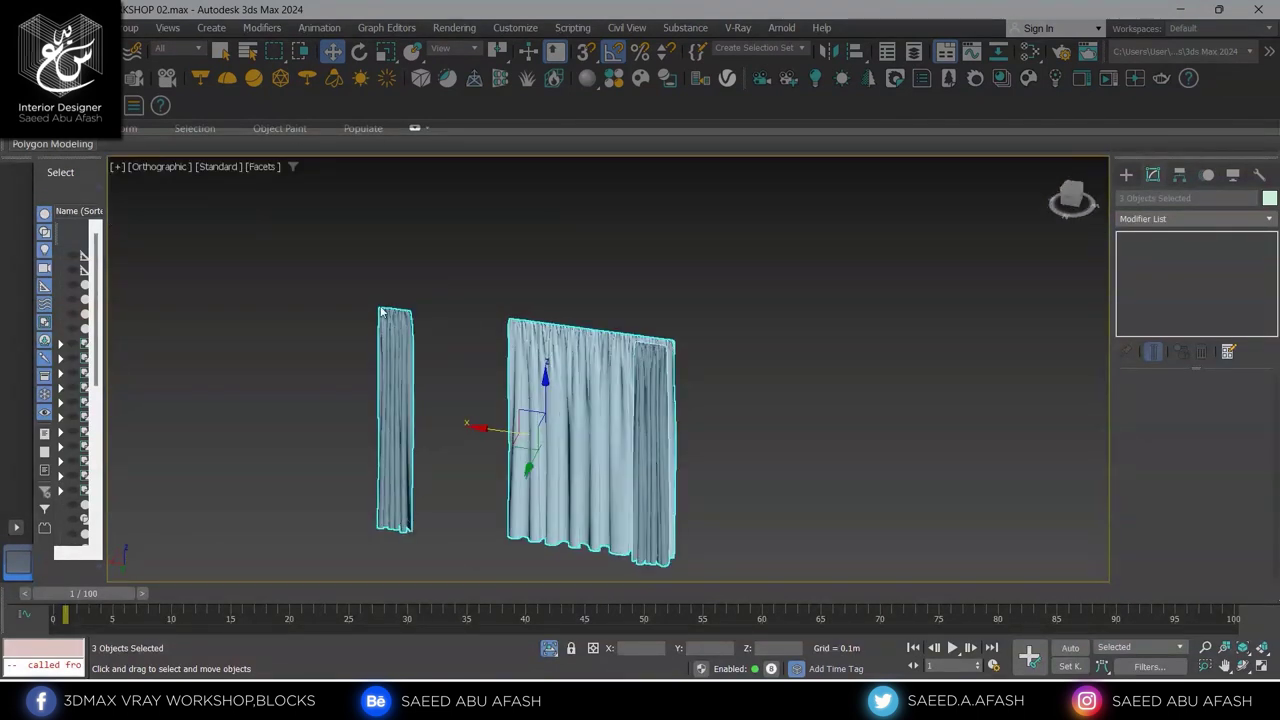
pyautogui.click(130, 27)
pyautogui.click(149, 143)
pyautogui.click(680, 378)
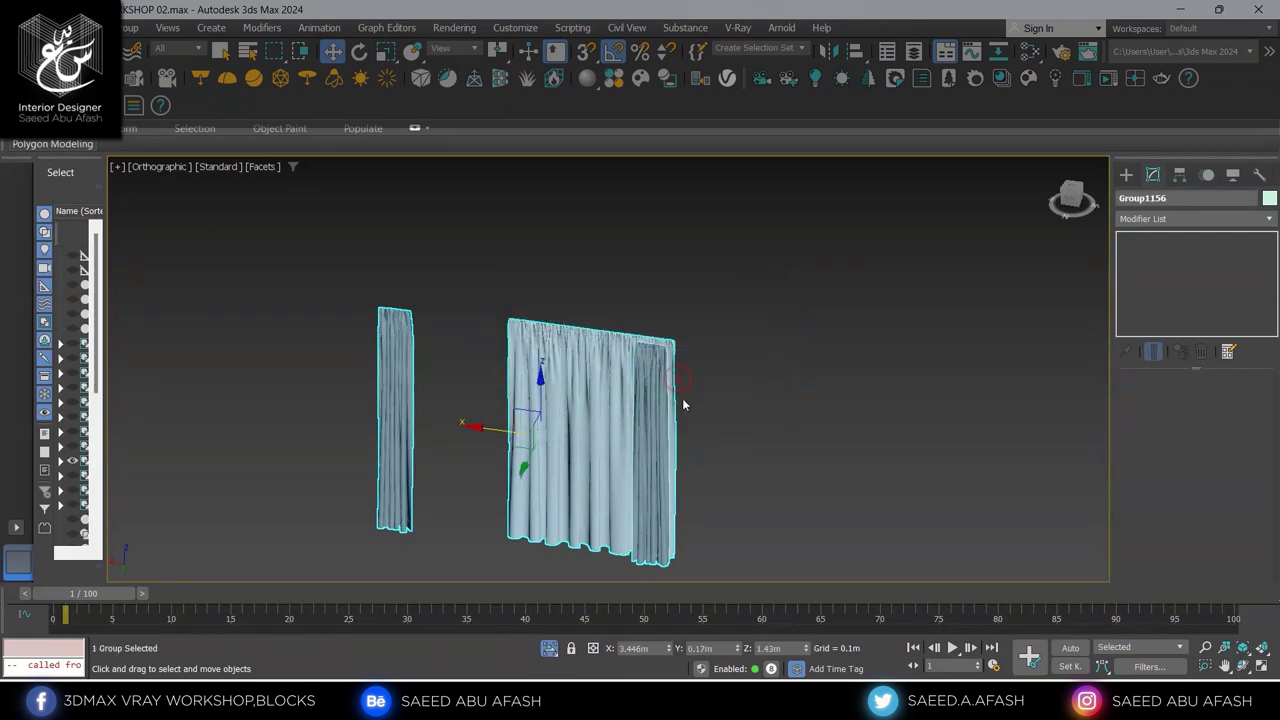
pyautogui.click(1121, 175)
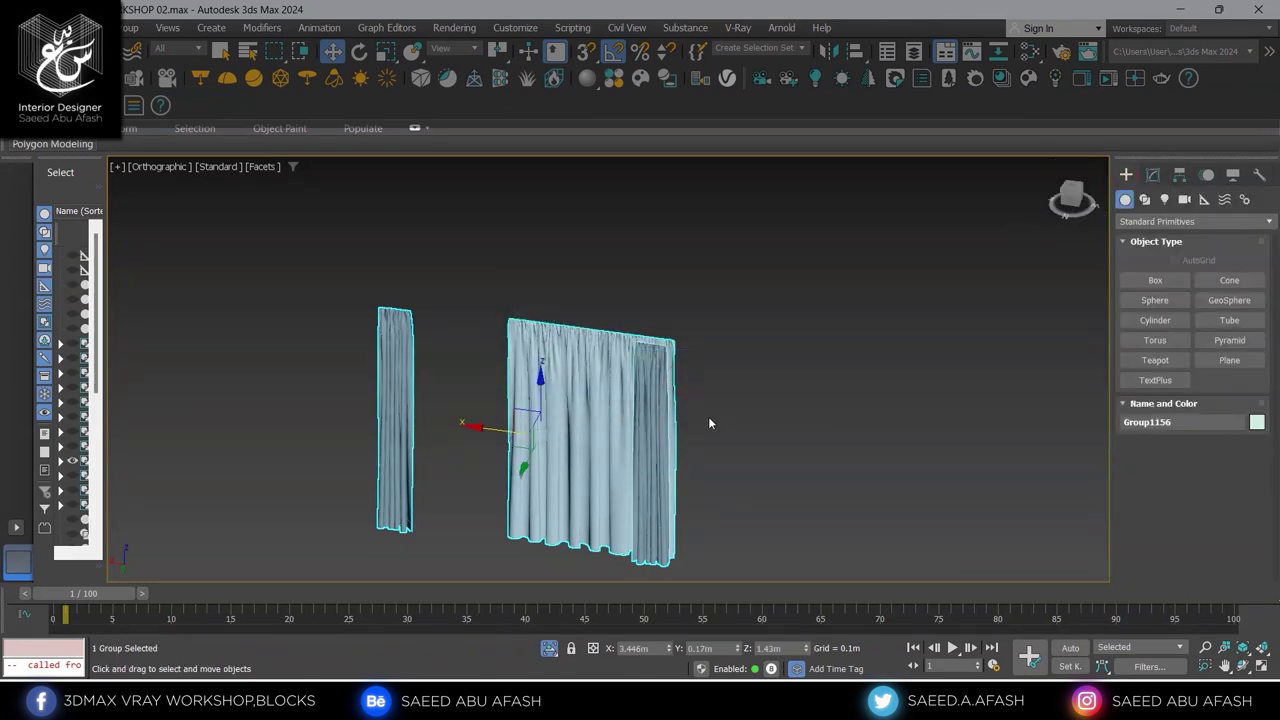
pyautogui.write('x')
pyautogui.write('FFD')
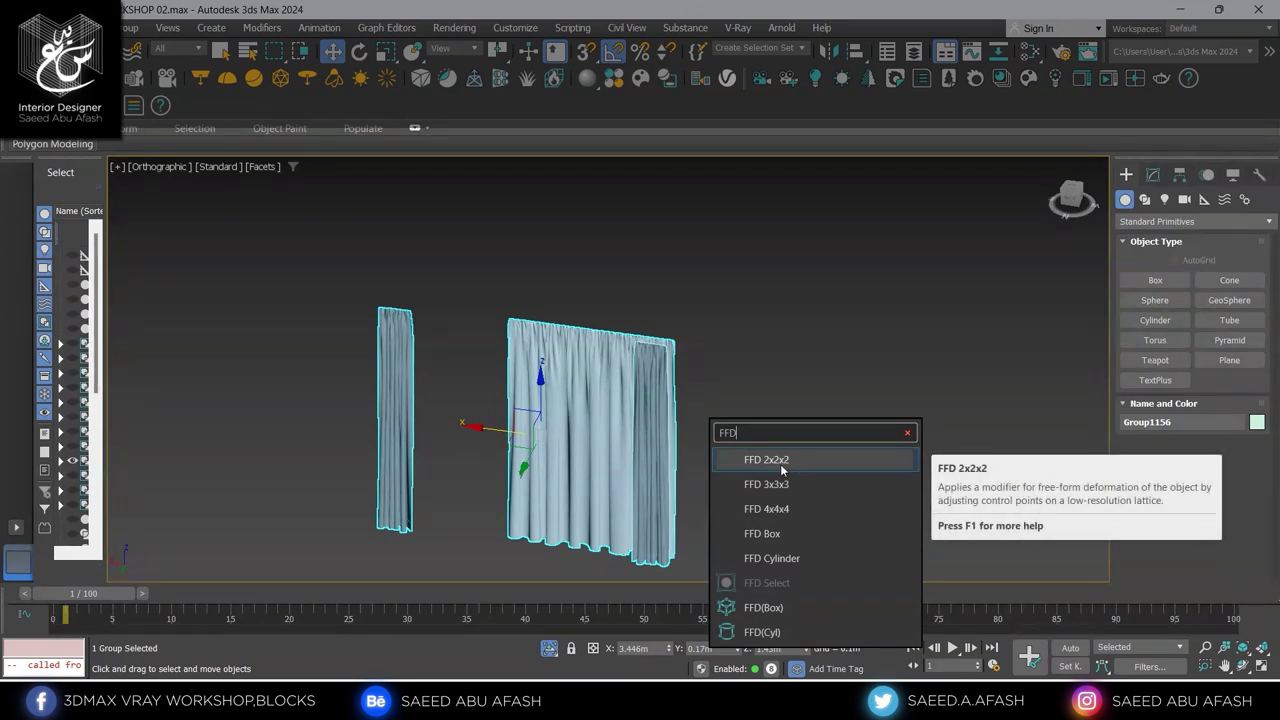
# Apply an FFD 2x2x2 modifier to Group1156 and select its top control points
pyautogui.click(781, 459)
pyautogui.keyDown('alt'); pyautogui.moveTo(729, 463); pyautogui.dragTo(792, 424, button='middle'); pyautogui.keyUp('alt')
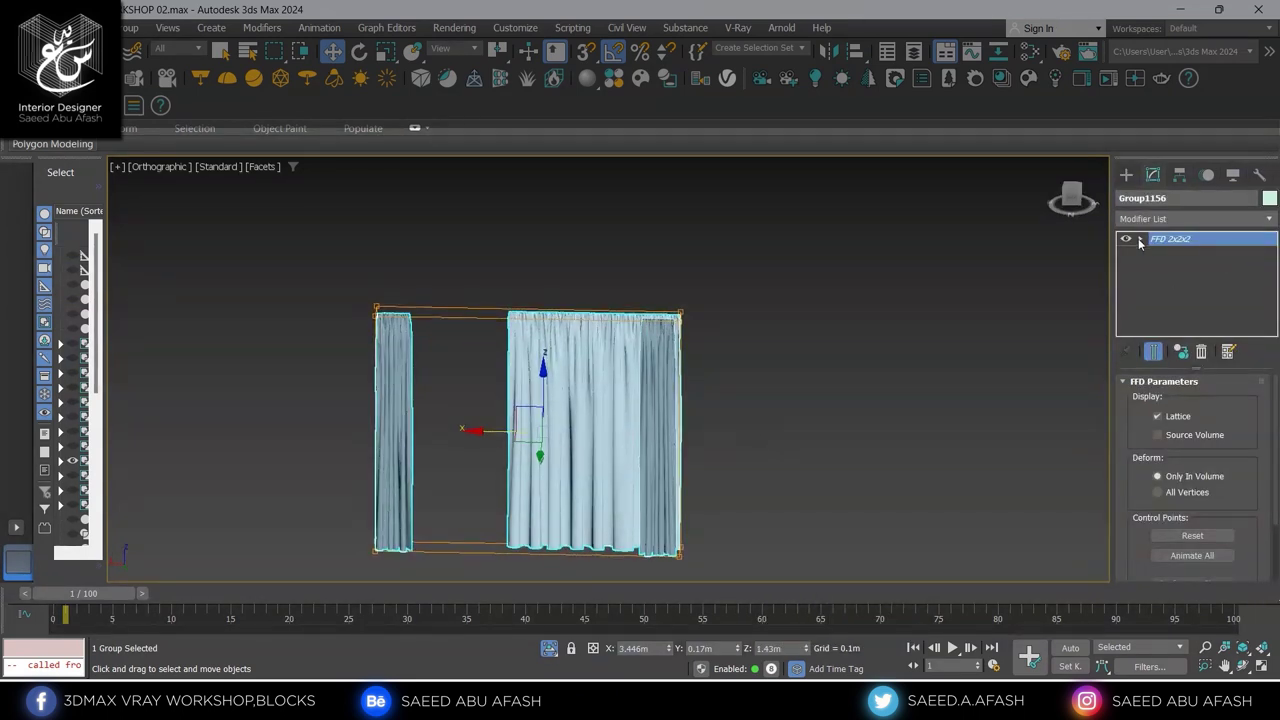
pyautogui.click(1183, 253)
pyautogui.moveTo(796, 257); pyautogui.dragTo(690, 297)
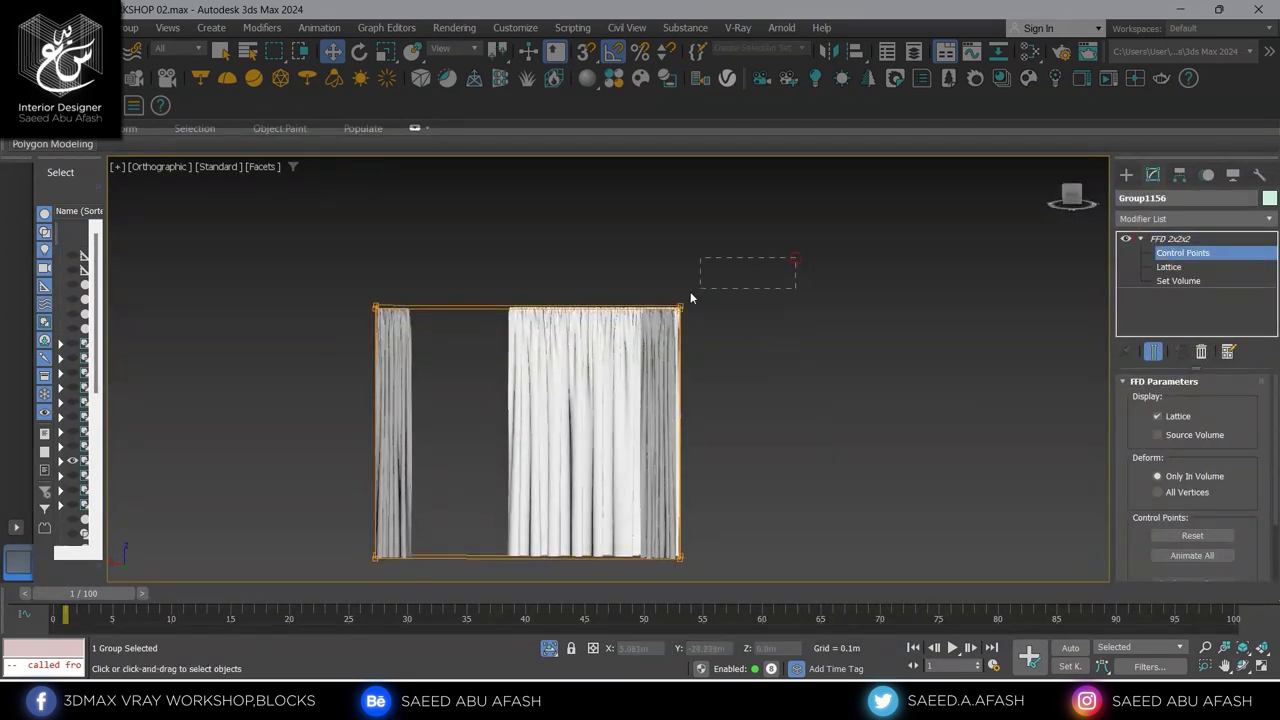
# End isolation and, in Front wireframe view, raise the top lattice points to the ceiling line
pyautogui.keyDown('alt'); pyautogui.moveTo(561, 297); pyautogui.dragTo(540, 222, button='middle'); pyautogui.keyUp('alt')
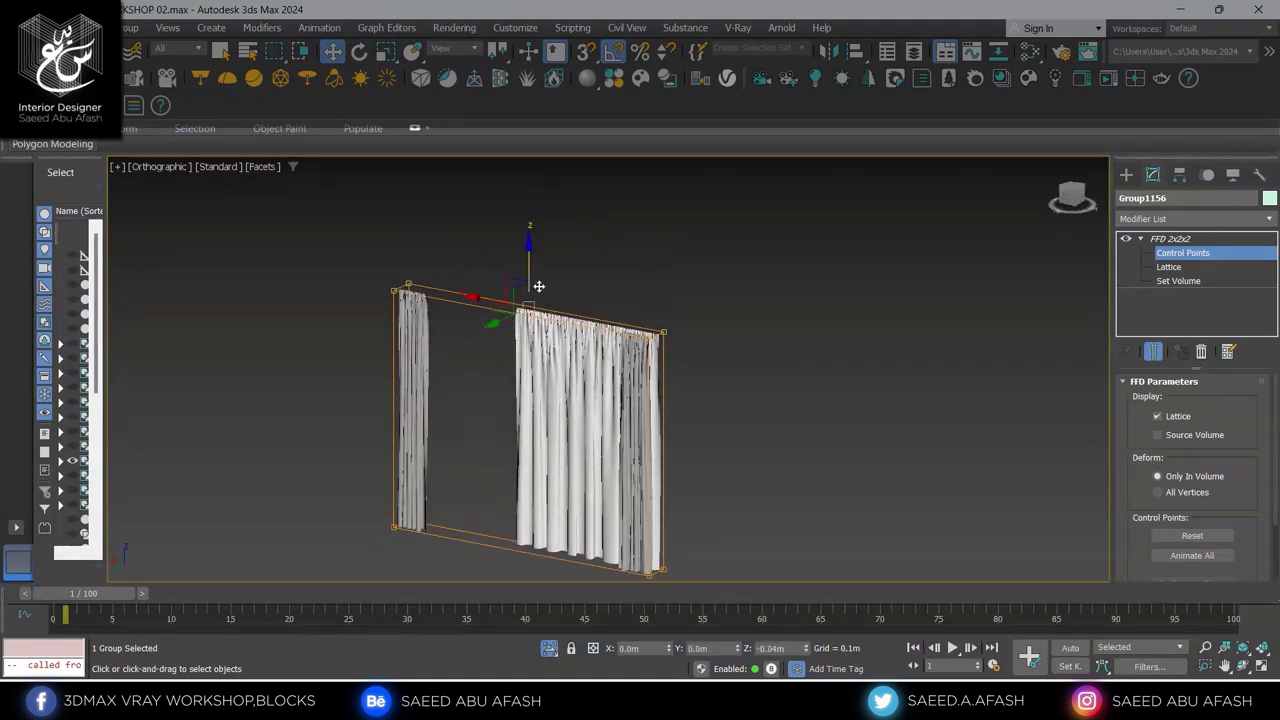
pyautogui.rightClick(706, 287)
pyautogui.click(752, 227)
pyautogui.moveTo(752, 227)
pyautogui.keyDown('alt'); pyautogui.mouseDown(button='middle')
pyautogui.moveTo(715, 340)
pyautogui.moveTo(555, 360)
pyautogui.moveTo(1215, 202)
pyautogui.mouseUp(button='middle'); pyautogui.keyUp('alt')
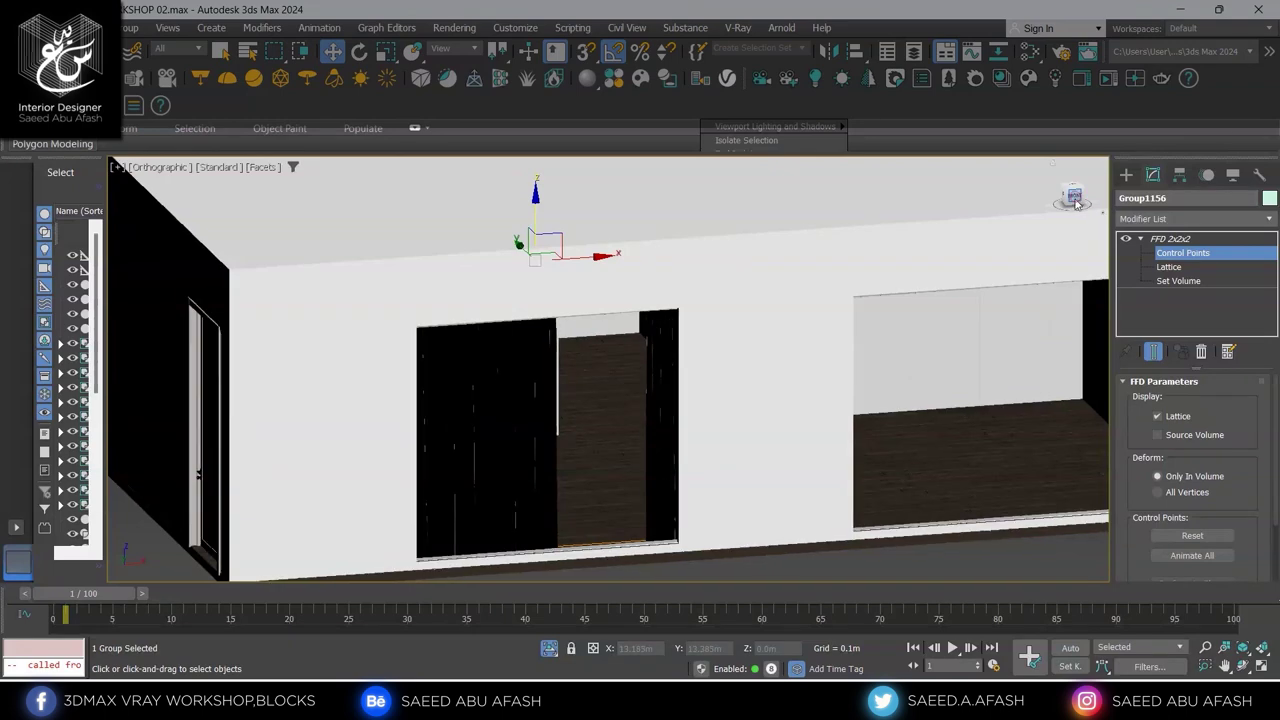
pyautogui.press('f')
pyautogui.press('F3')
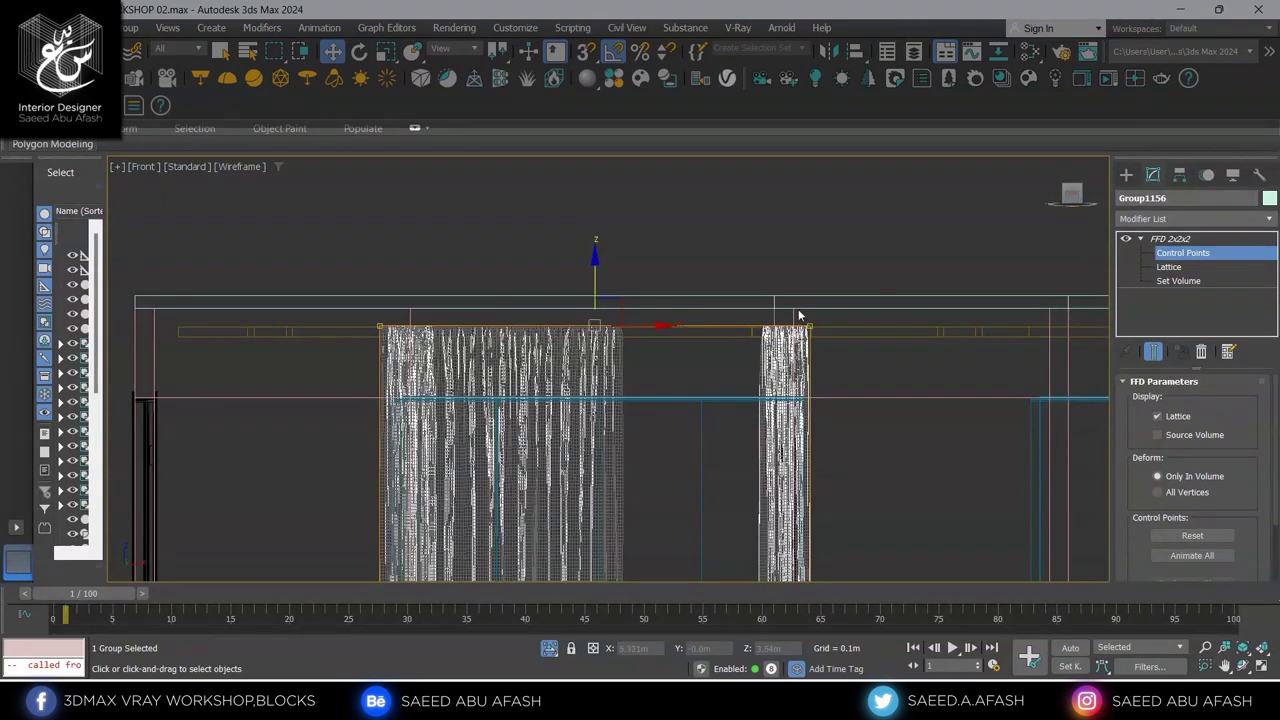
pyautogui.scroll(2, 655, 281)
pyautogui.scroll(1, 618, 311)
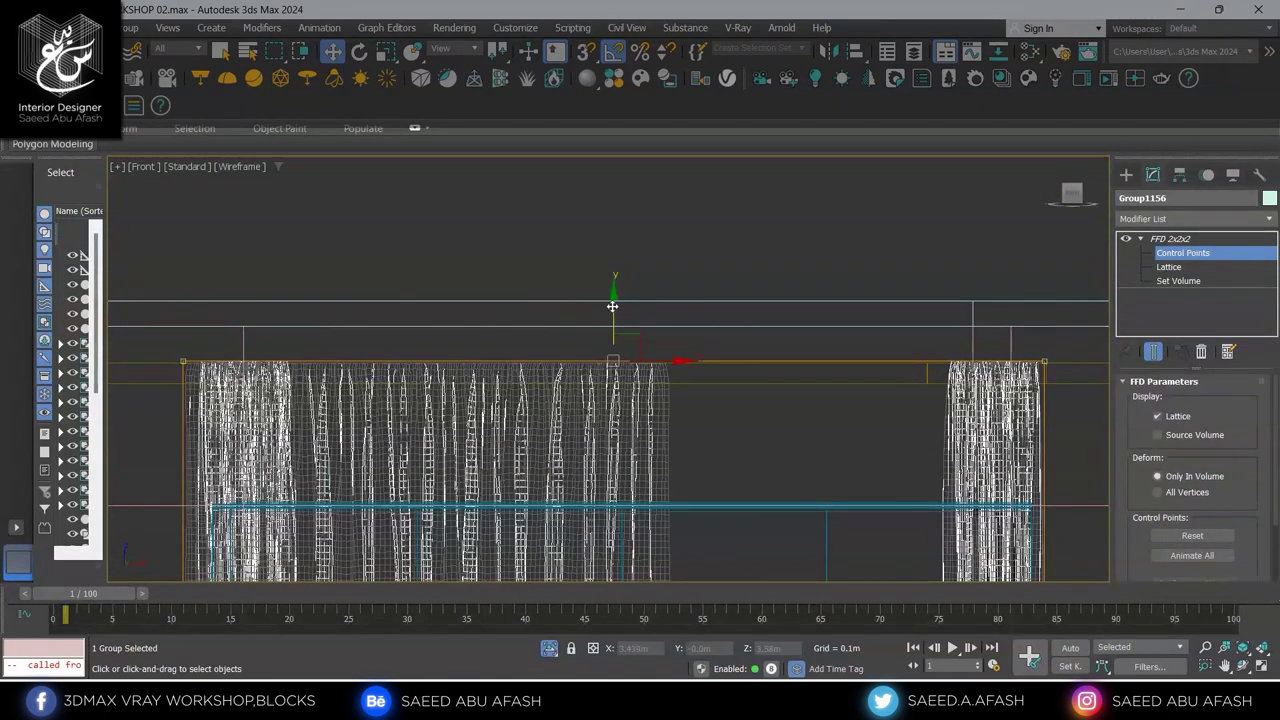
pyautogui.moveTo(612, 306); pyautogui.dragTo(595, 277)
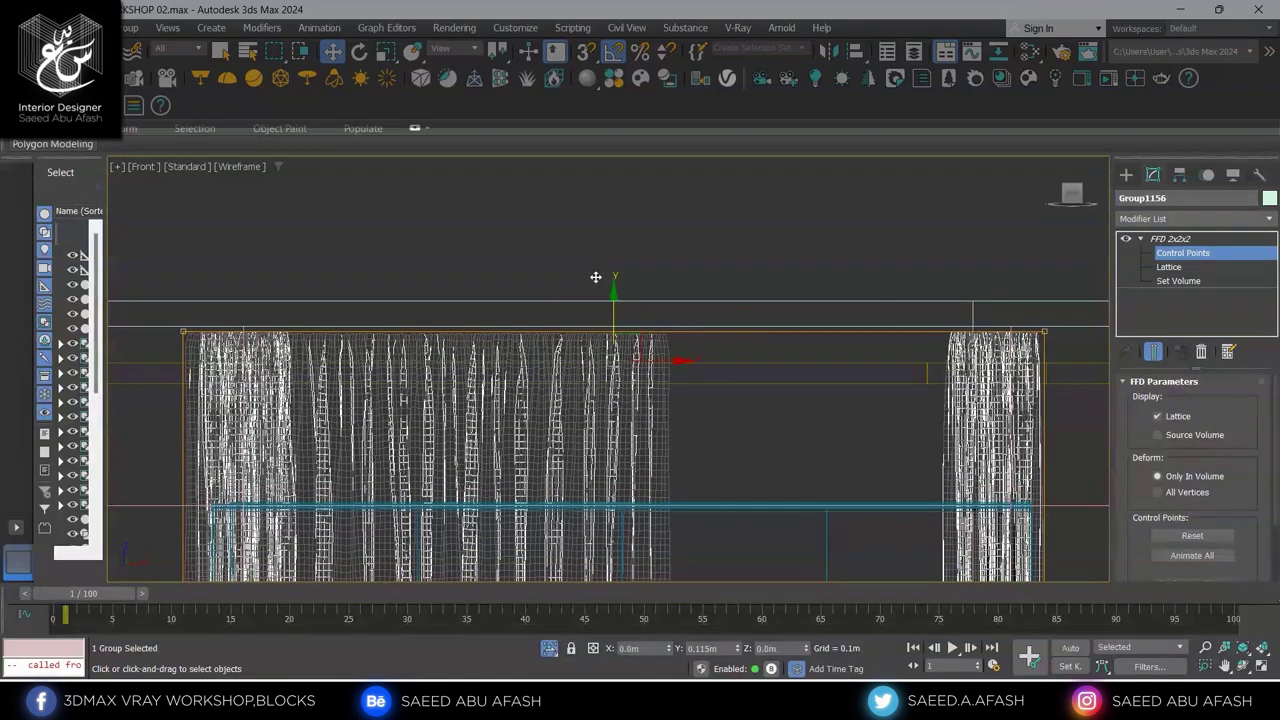
# Orbit to look down onto the building and select the roof slab
pyautogui.scroll(-2, 594, 278)
pyautogui.scroll(-2, 606, 286)
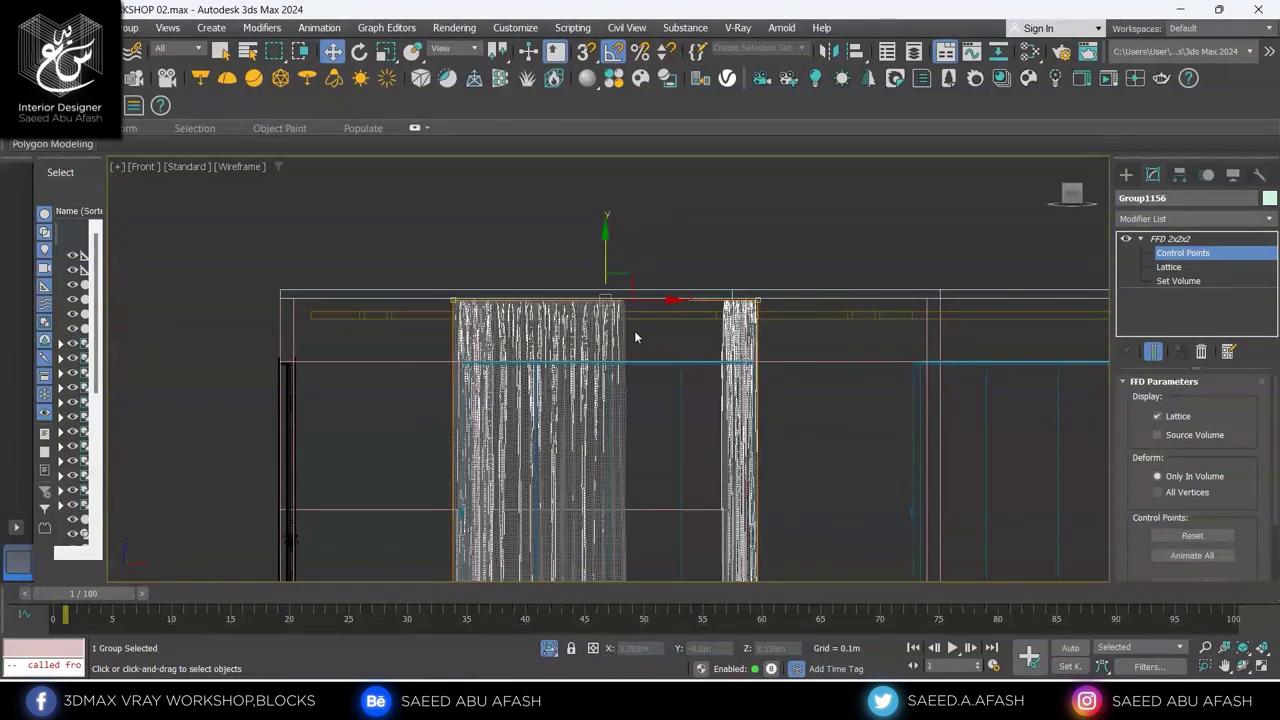
pyautogui.scroll(-1, 634, 337)
pyautogui.keyDown('alt'); pyautogui.moveTo(676, 383); pyautogui.dragTo(735, 424, button='middle'); pyautogui.keyUp('alt')
pyautogui.scroll(3, 735, 424)
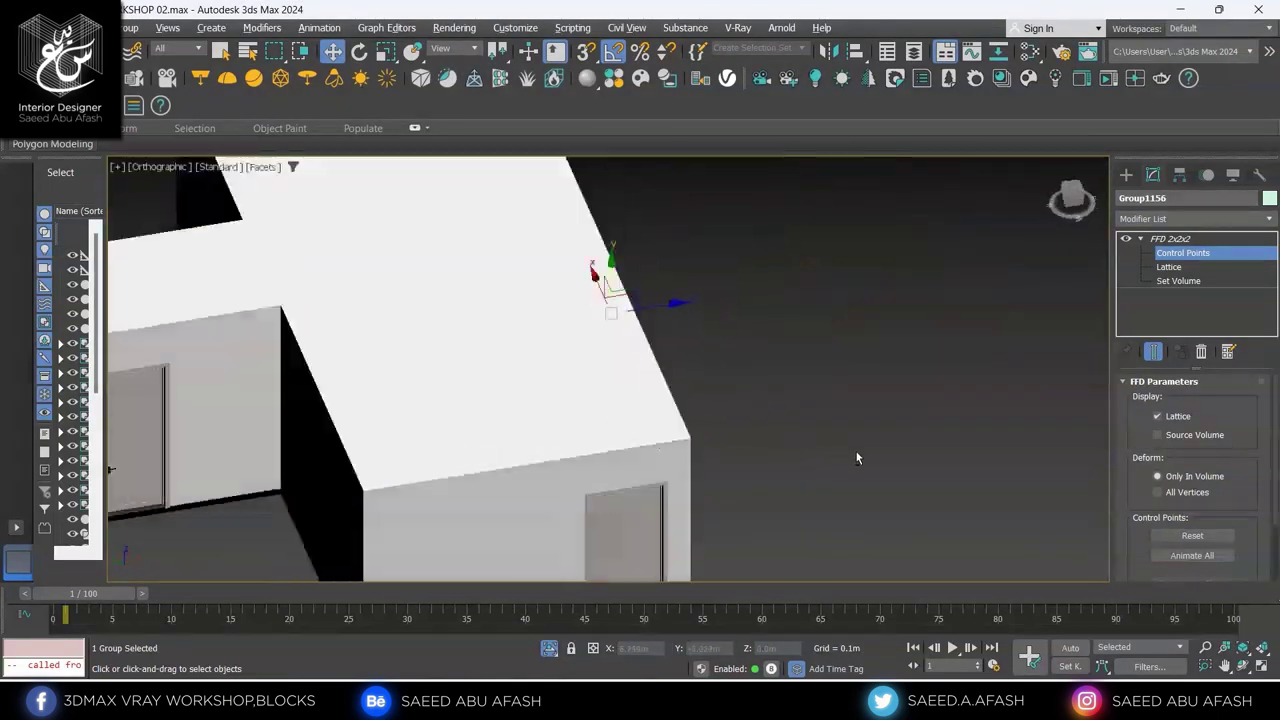
pyautogui.click(1126, 174)
pyautogui.keyDown('alt'); pyautogui.moveTo(815, 287); pyautogui.dragTo(737, 380, button='middle'); pyautogui.keyUp('alt')
pyautogui.click(631, 403)
# Hide the roof slab
pyautogui.rightClick(631, 403)
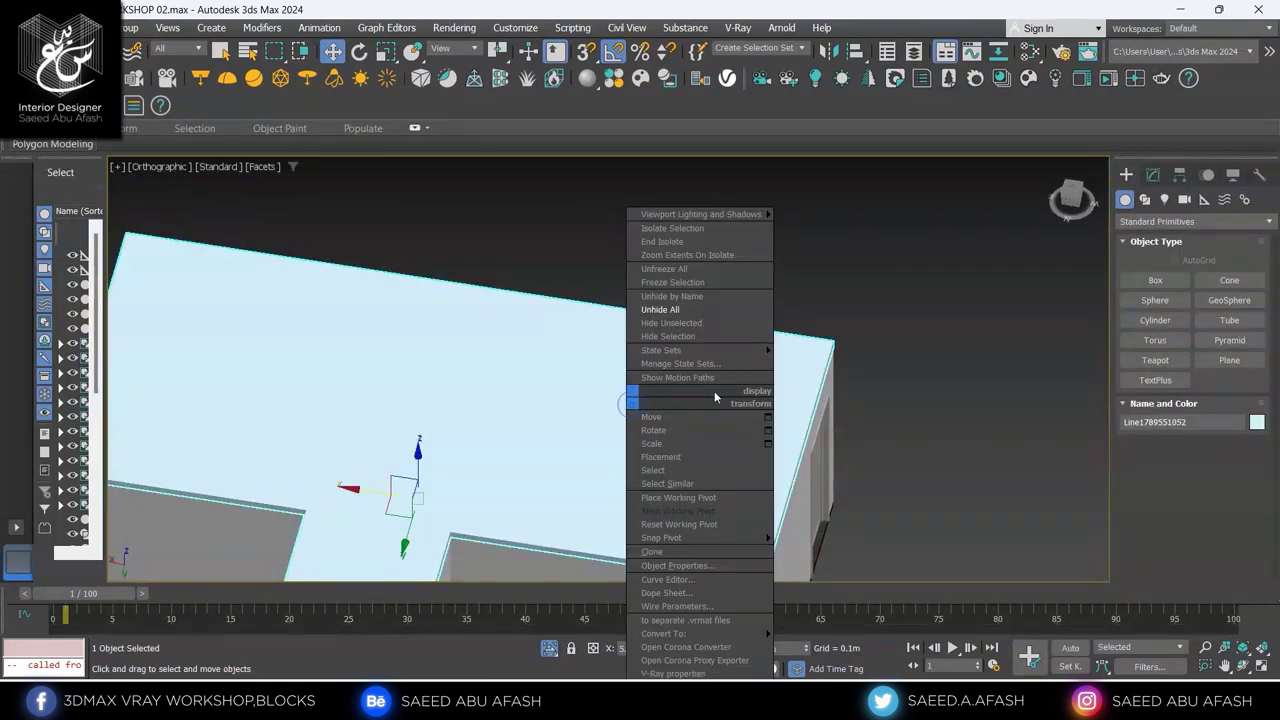
pyautogui.click(660, 390)
pyautogui.moveTo(661, 333)
pyautogui.keyDown('alt'); pyautogui.mouseDown(button='middle')
pyautogui.moveTo(677, 400)
pyautogui.moveTo(700, 336)
pyautogui.mouseUp(button='middle'); pyautogui.keyUp('alt')
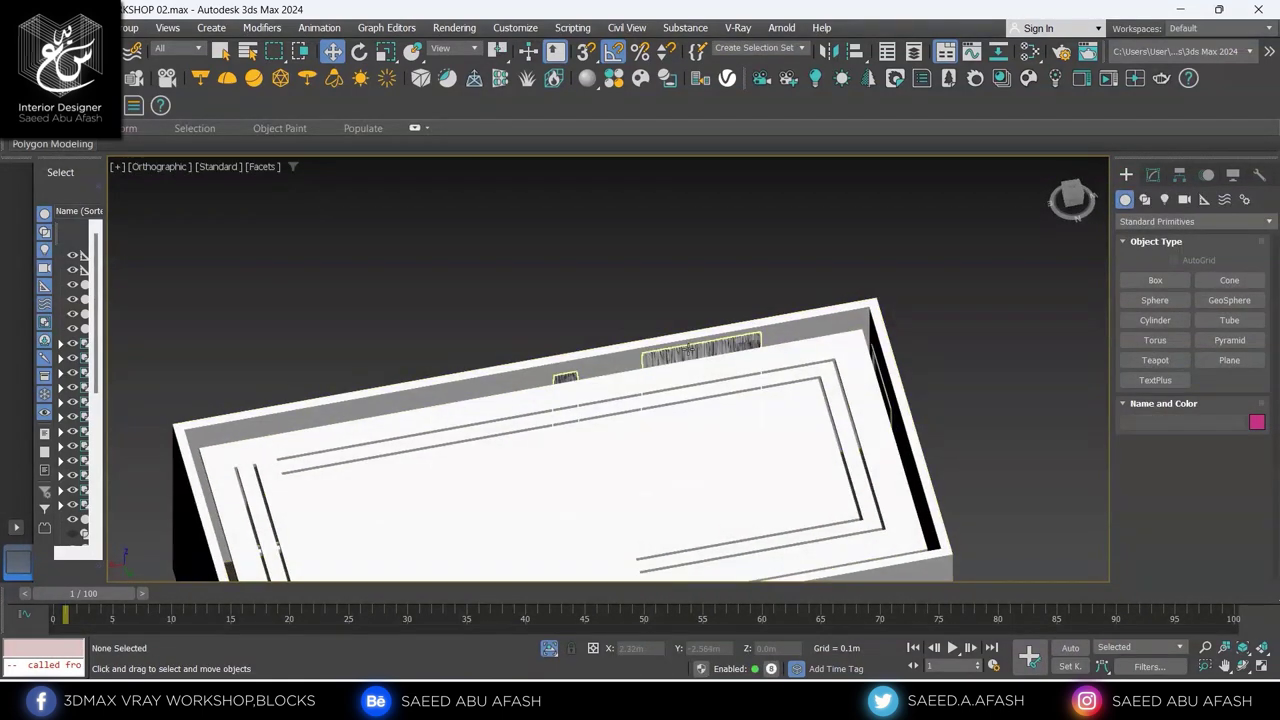
# Select Group1156 in the Top view and start a Mirror with X axis and Copy
pyautogui.click(690, 348)
pyautogui.press('t')
pyautogui.scroll(-3, 697, 377)
pyautogui.scroll(-3, 638, 412)
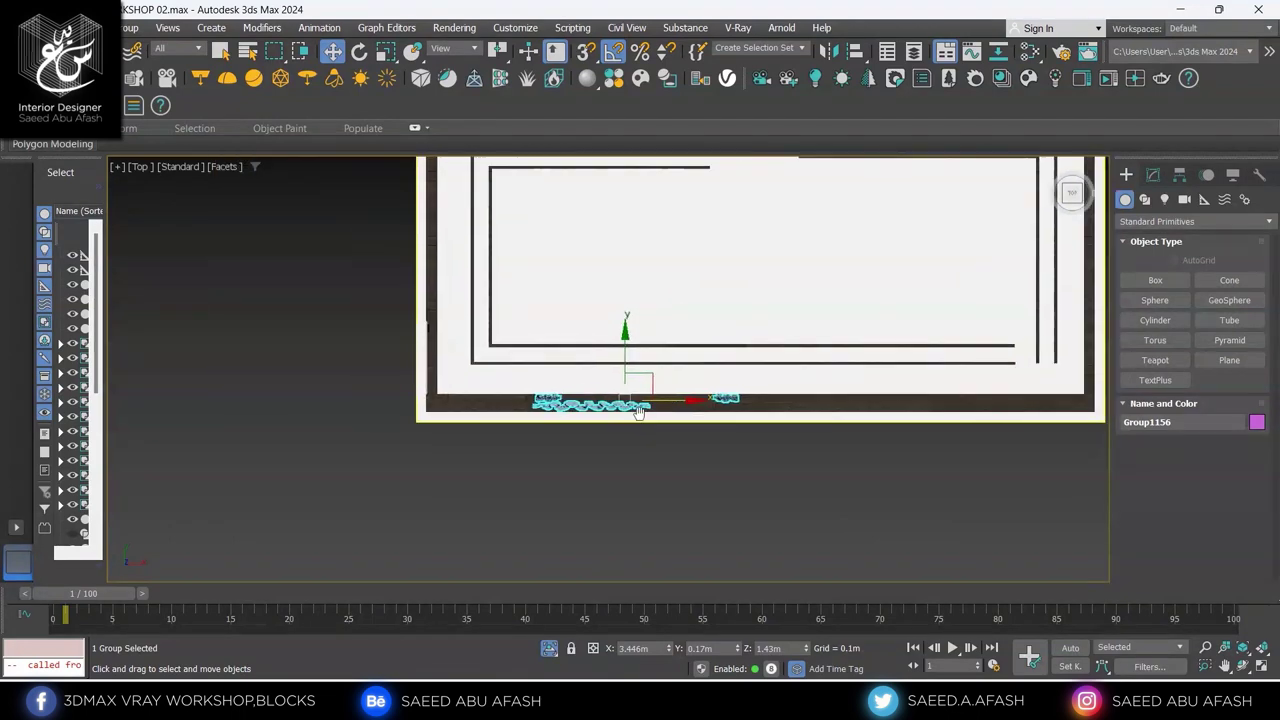
pyautogui.scroll(-2, 660, 420)
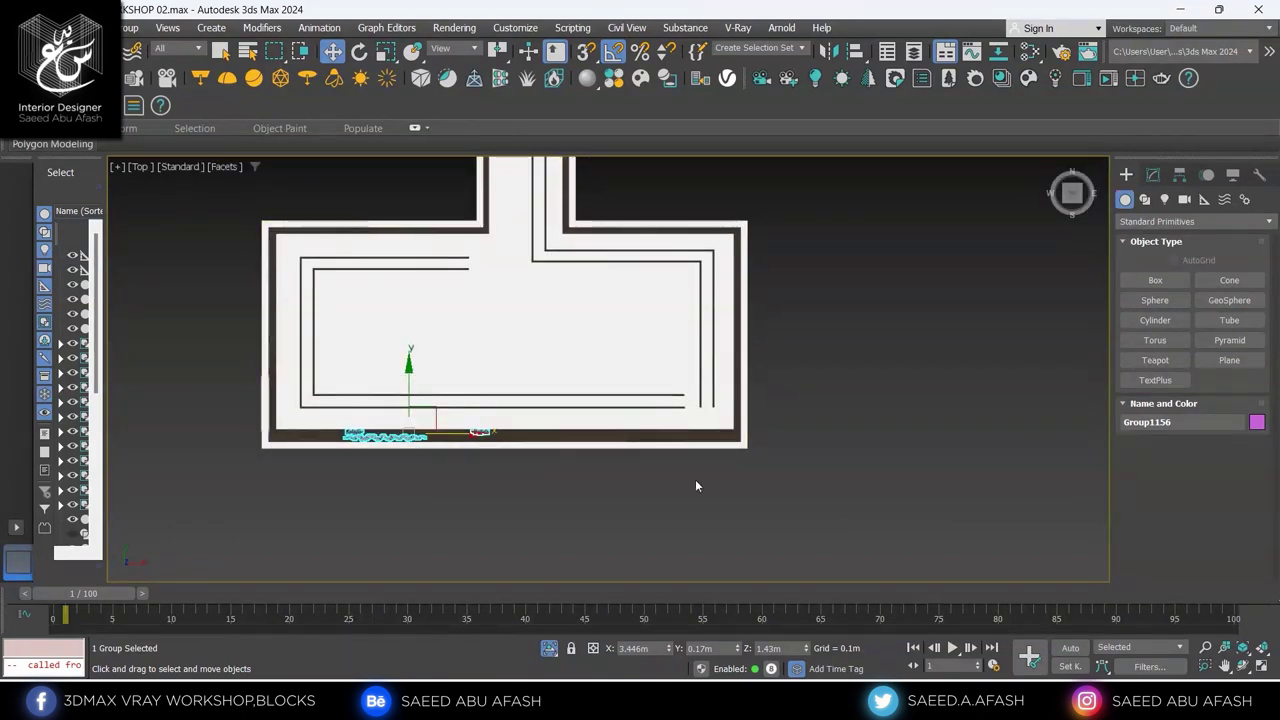
pyautogui.scroll(4, 694, 483)
pyautogui.scroll(1, 620, 463)
pyautogui.scroll(-2, 347, 437)
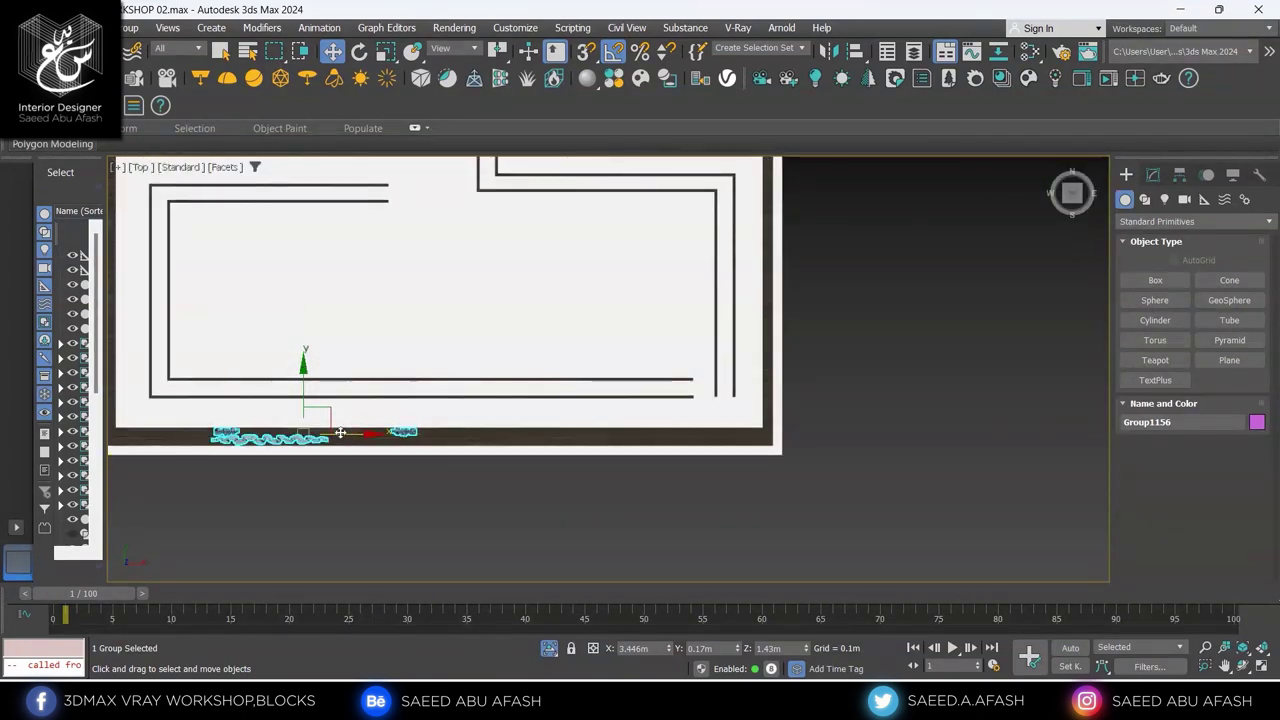
pyautogui.scroll(1, 378, 440)
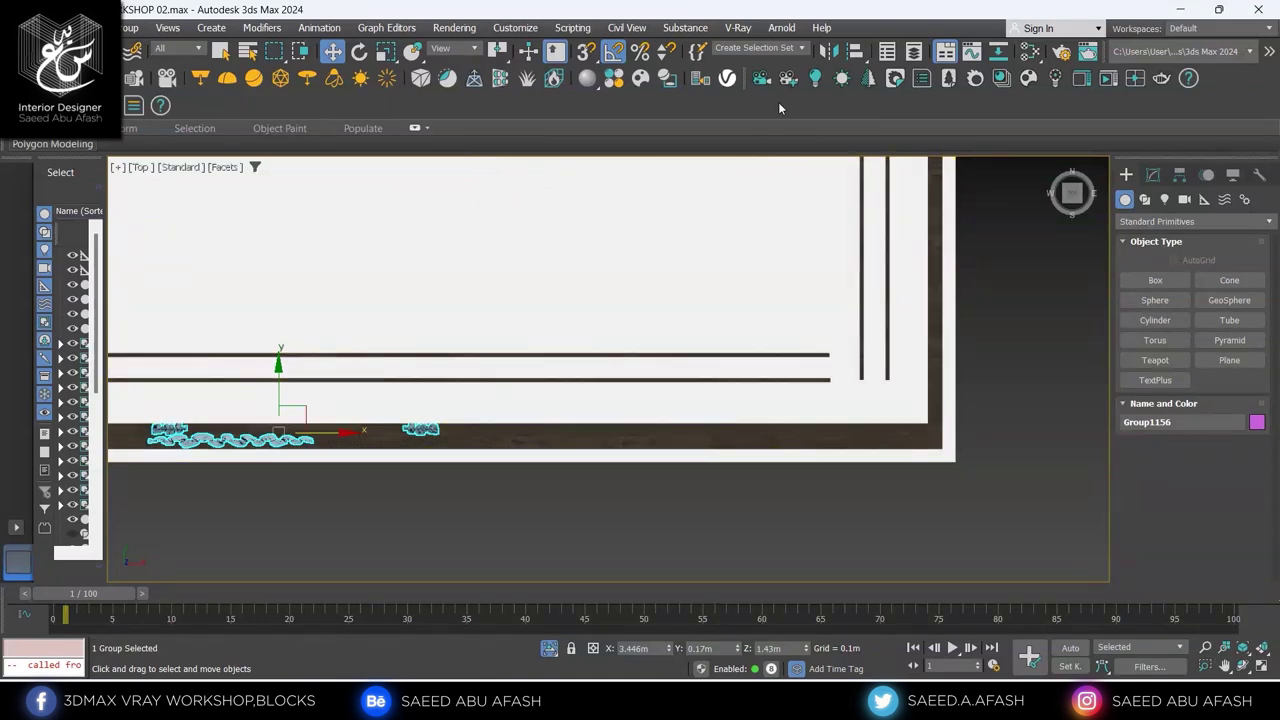
pyautogui.click(830, 53)
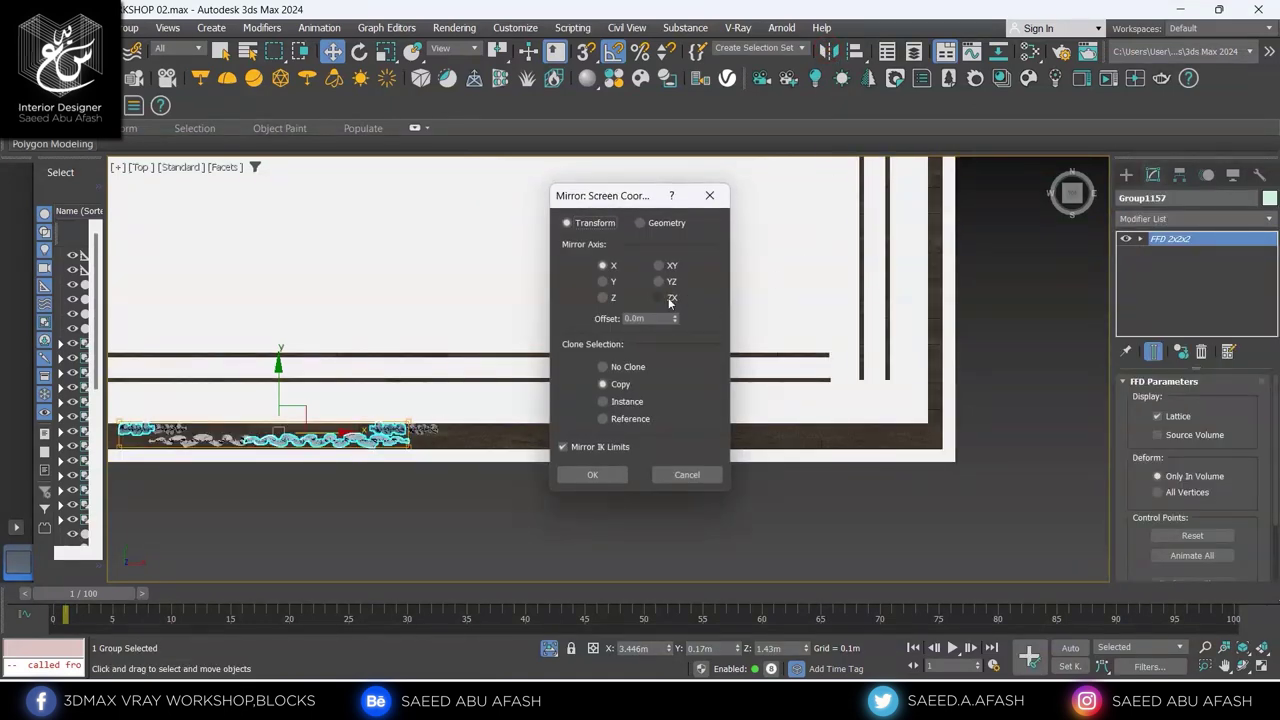
# Create the mirrored Group1157 and slide it right along X to the second window
pyautogui.click(593, 474)
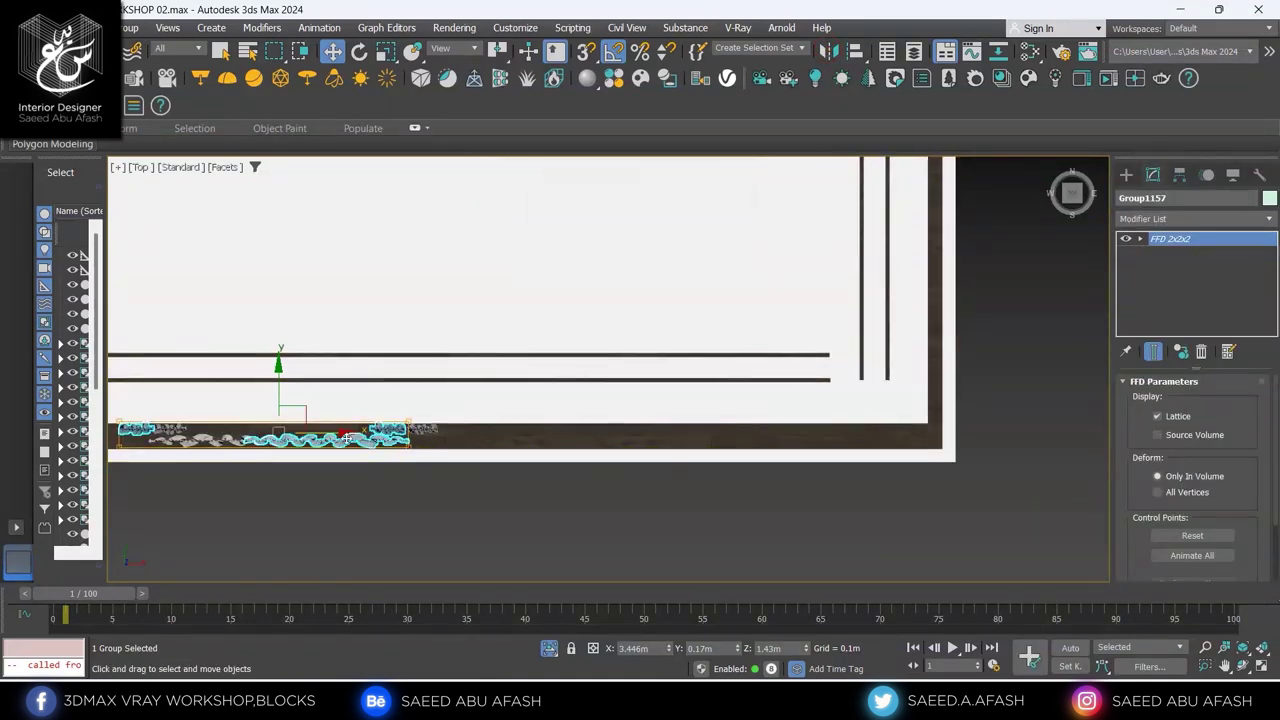
pyautogui.moveTo(323, 434); pyautogui.dragTo(708, 469)
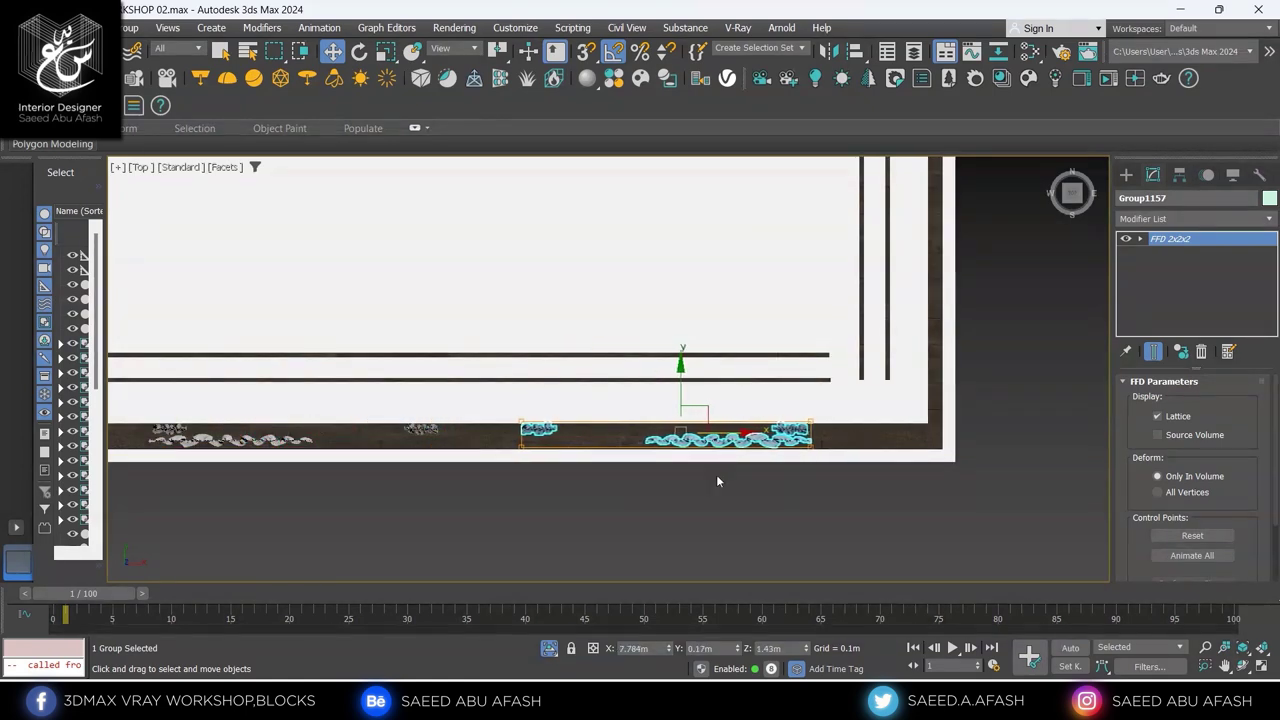
pyautogui.keyDown('alt'); pyautogui.moveTo(716, 481); pyautogui.dragTo(780, 425, button='middle'); pyautogui.keyUp('alt')
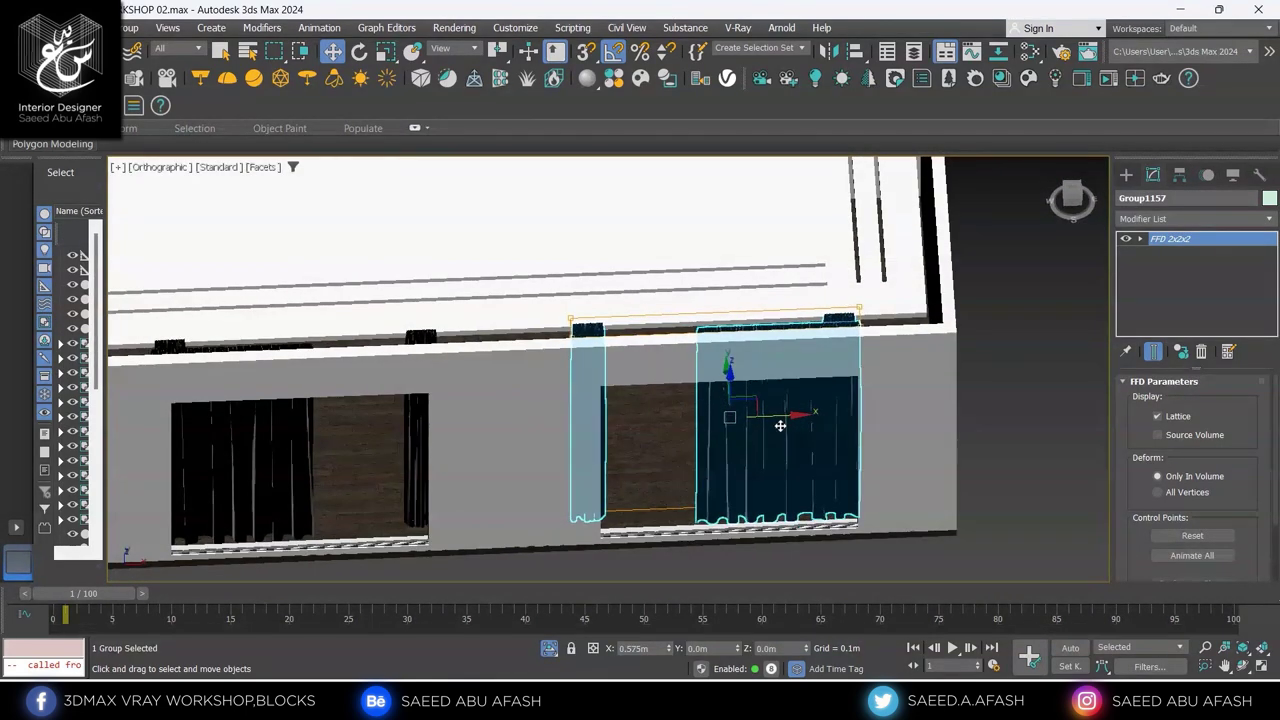
pyautogui.keyDown('alt'); pyautogui.moveTo(784, 428); pyautogui.dragTo(797, 405, button='middle'); pyautogui.keyUp('alt')
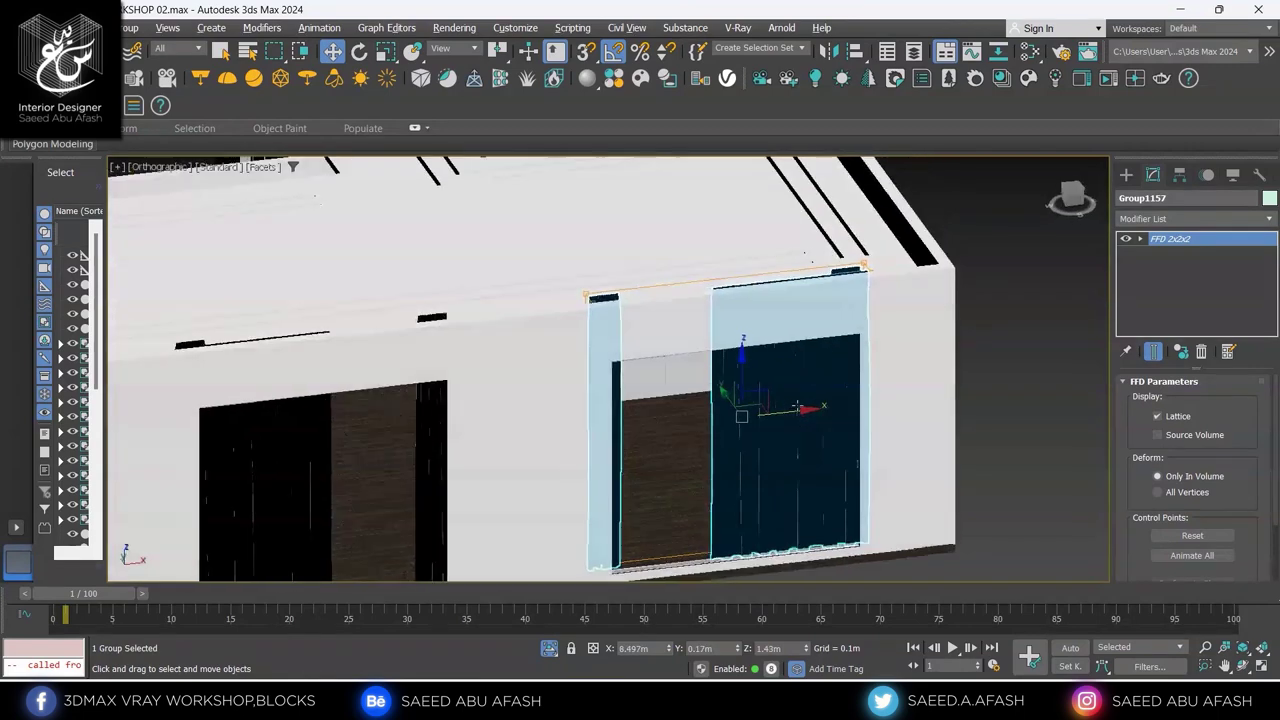
pyautogui.scroll(-5, 797, 405)
pyautogui.keyDown('alt'); pyautogui.moveTo(991, 428); pyautogui.dragTo(711, 253, button='middle'); pyautogui.keyUp('alt')
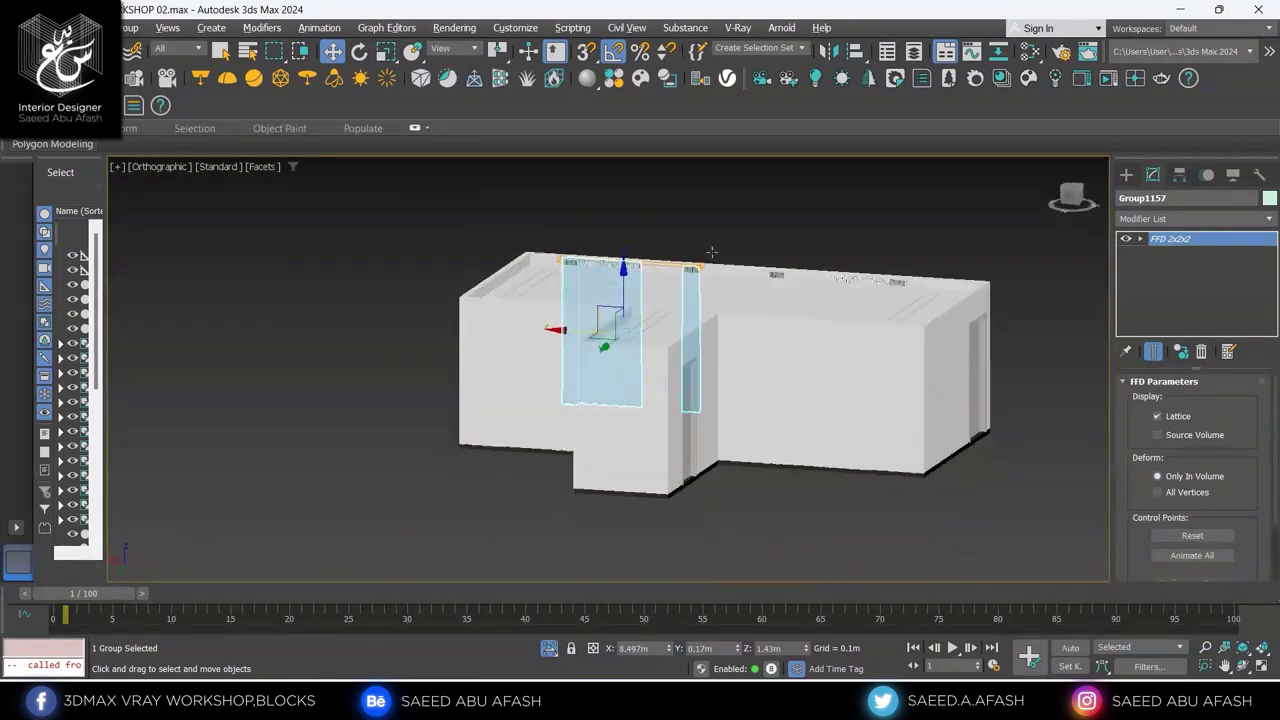
pyautogui.click(1071, 193)
pyautogui.click(1126, 174)
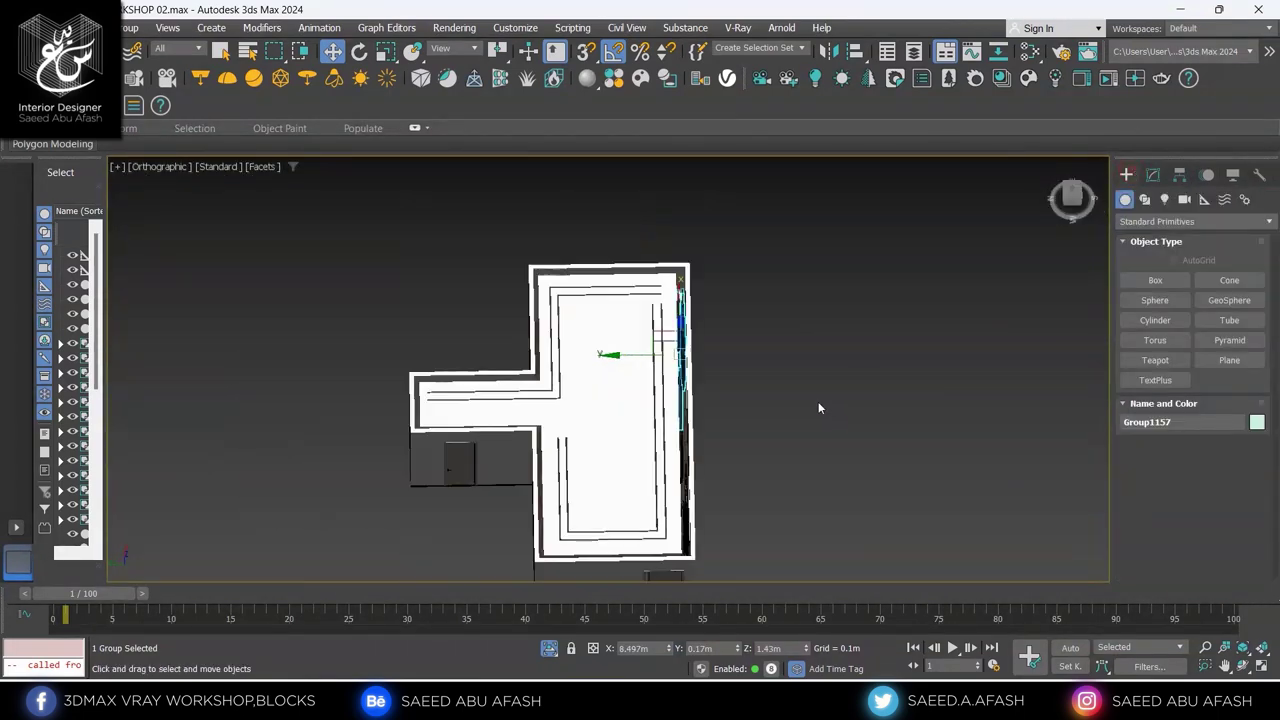
pyautogui.moveTo(818, 408)
pyautogui.keyDown('alt'); pyautogui.mouseDown(button='middle')
pyautogui.moveTo(771, 426)
pyautogui.moveTo(798, 438)
pyautogui.mouseUp(button='middle'); pyautogui.keyUp('alt')
pyautogui.scroll(3, 626, 377)
# Unhide all hidden objects
pyautogui.click(626, 378)
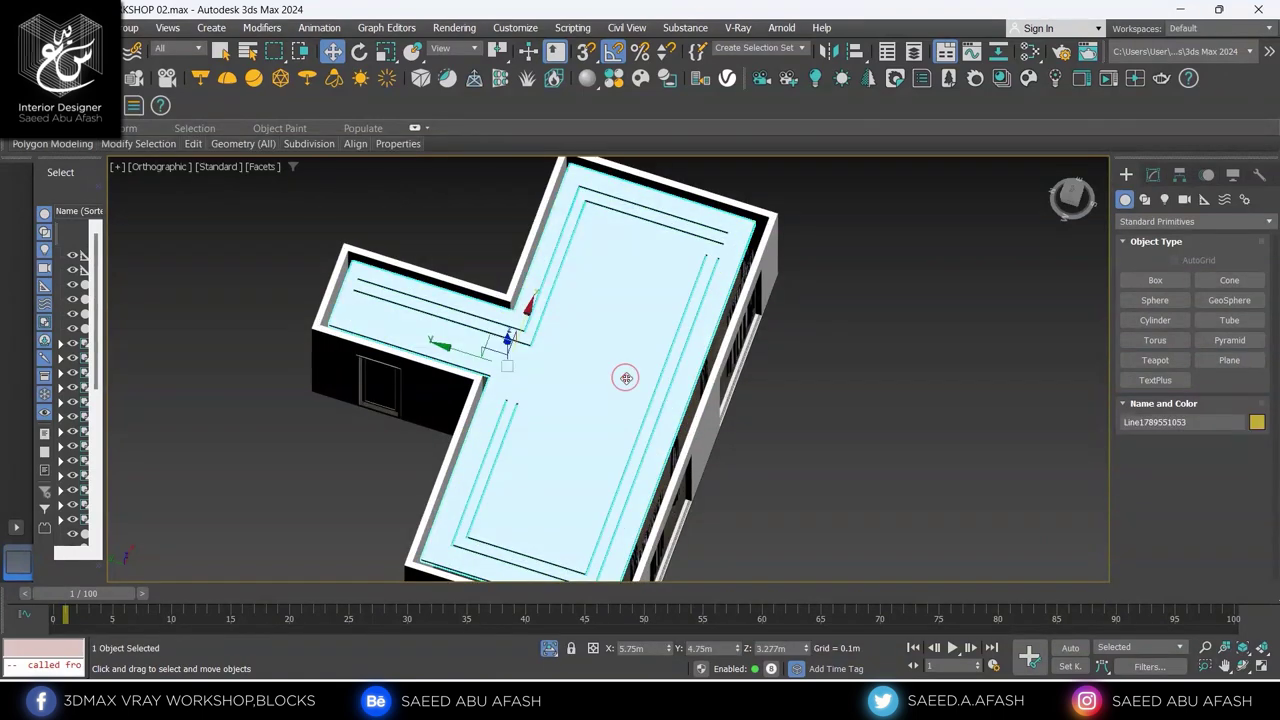
pyautogui.press('t')
pyautogui.rightClick(690, 392)
pyautogui.click(745, 305)
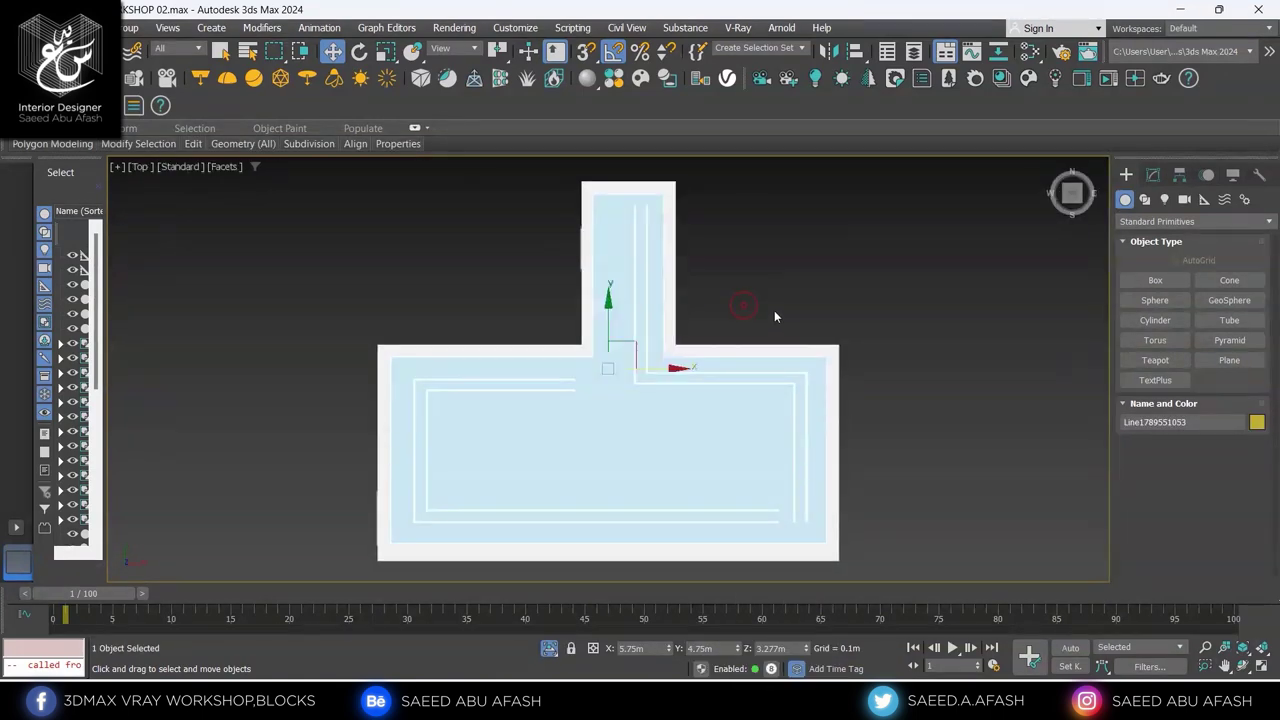
# Hide the light-blue ceiling slab and the next covering slab to reveal the wood floor
pyautogui.rightClick(668, 393)
pyautogui.click(704, 336)
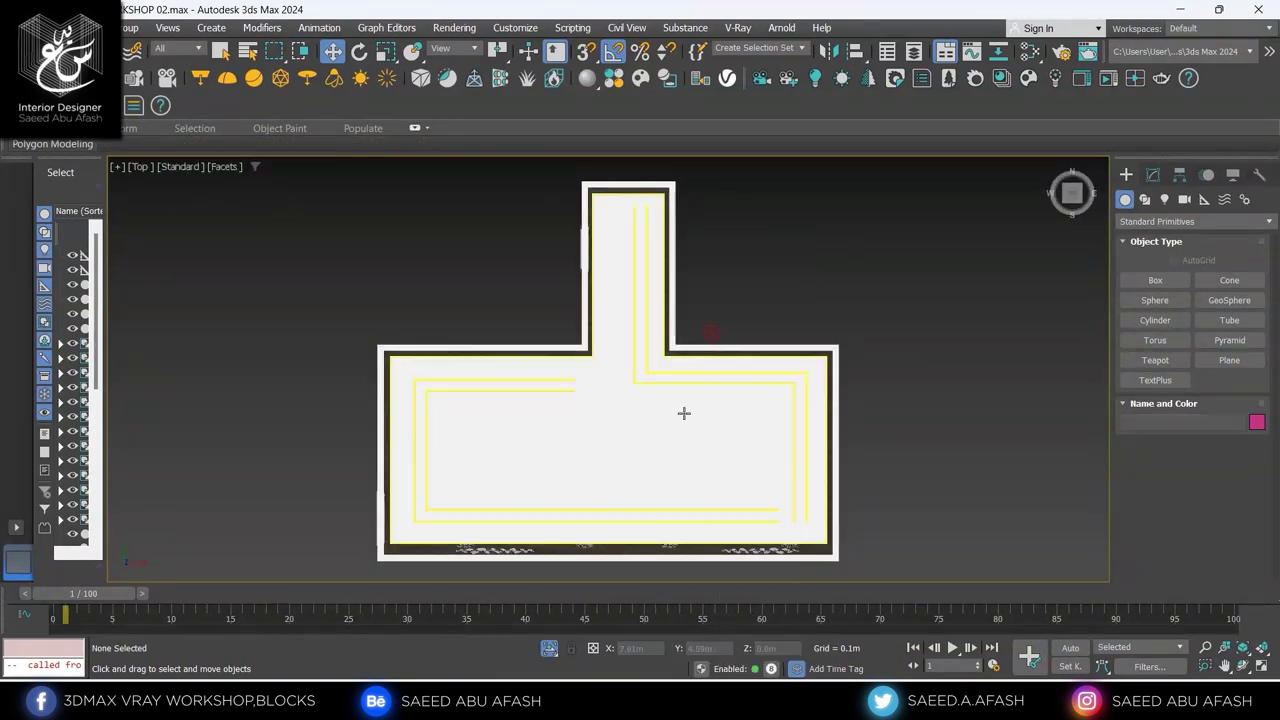
pyautogui.scroll(2, 674, 434)
pyautogui.click(674, 434)
pyautogui.rightClick(671, 391)
pyautogui.click(703, 380)
# Inspect the window and door, then remove the small left-wall panel from view
pyautogui.moveTo(703, 383)
pyautogui.keyDown('alt'); pyautogui.mouseDown(button='middle')
pyautogui.moveTo(589, 423)
pyautogui.moveTo(702, 423)
pyautogui.moveTo(652, 420)
pyautogui.moveTo(863, 381)
pyautogui.mouseUp(button='middle'); pyautogui.keyUp('alt')
pyautogui.click(700, 430)
pyautogui.scroll(-3, 720, 430)
pyautogui.scroll(3, 820, 360)
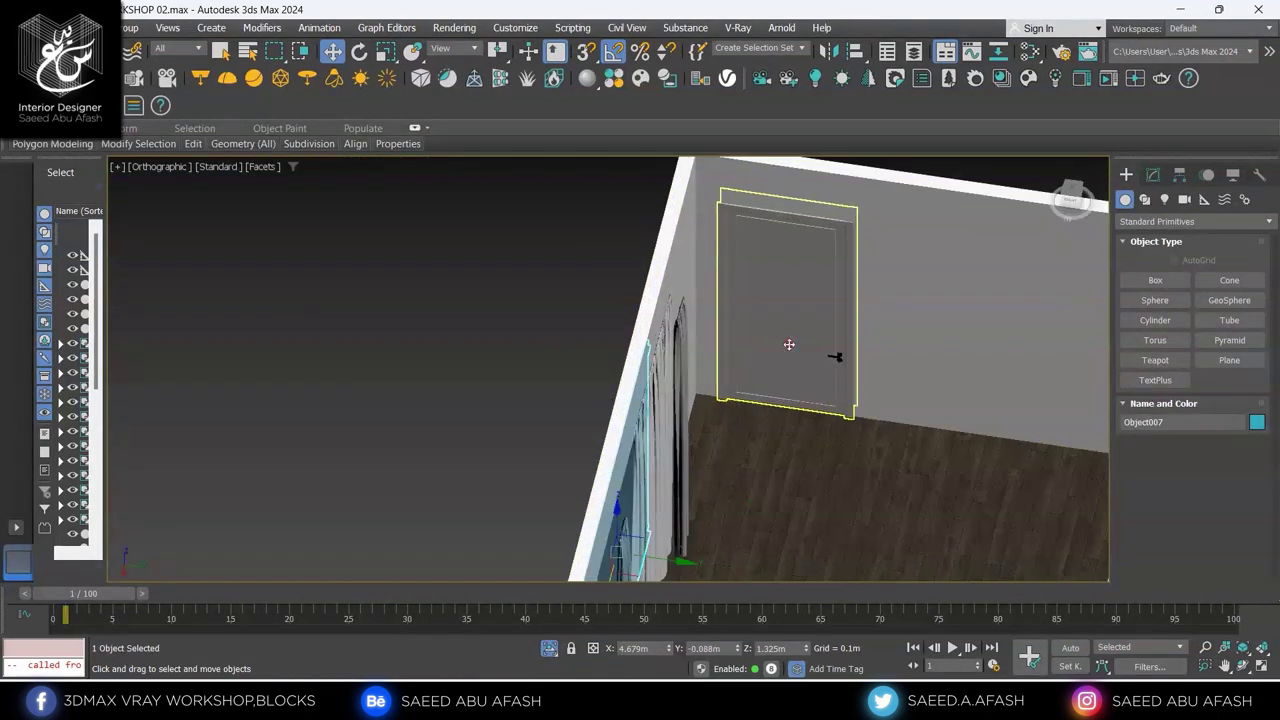
pyautogui.click(749, 366)
pyautogui.scroll(-3, 749, 366)
pyautogui.moveTo(749, 366)
pyautogui.keyDown('alt'); pyautogui.mouseDown(button='middle')
pyautogui.moveTo(566, 420)
pyautogui.moveTo(940, 360)
pyautogui.moveTo(734, 449)
pyautogui.moveTo(725, 477)
pyautogui.mouseUp(button='middle'); pyautogui.keyUp('alt')
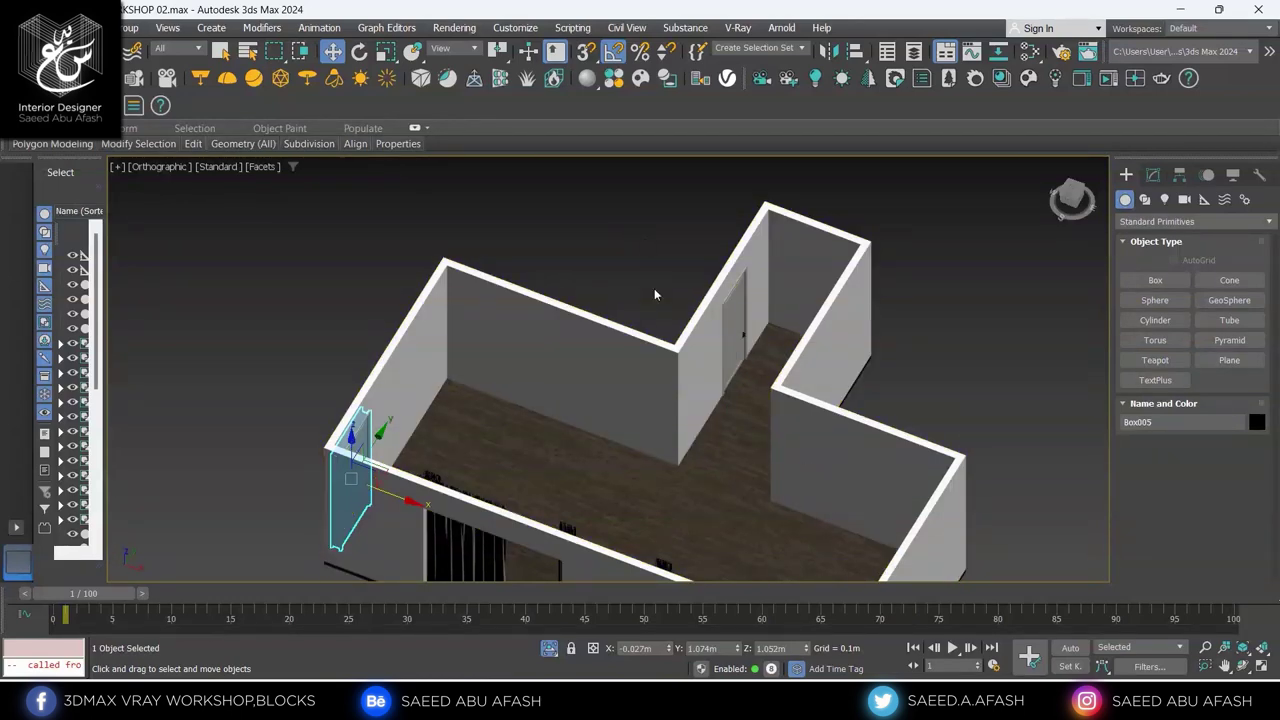
pyautogui.press('Delete')
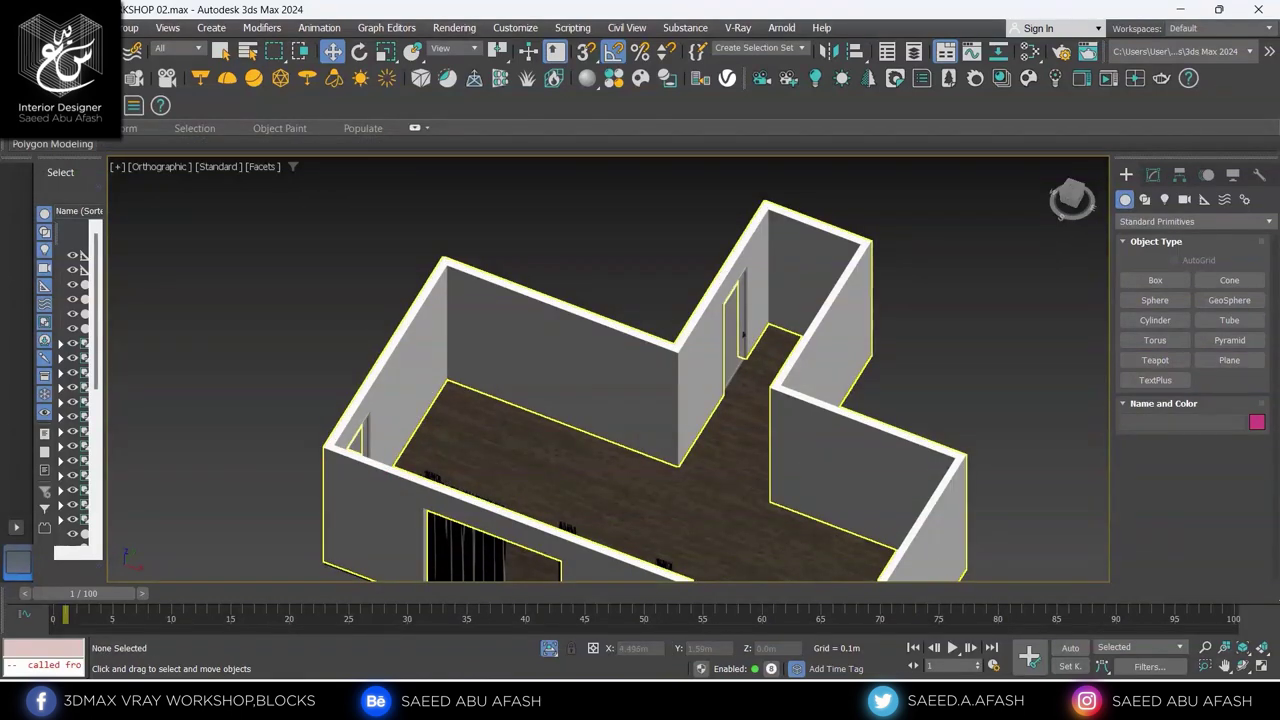